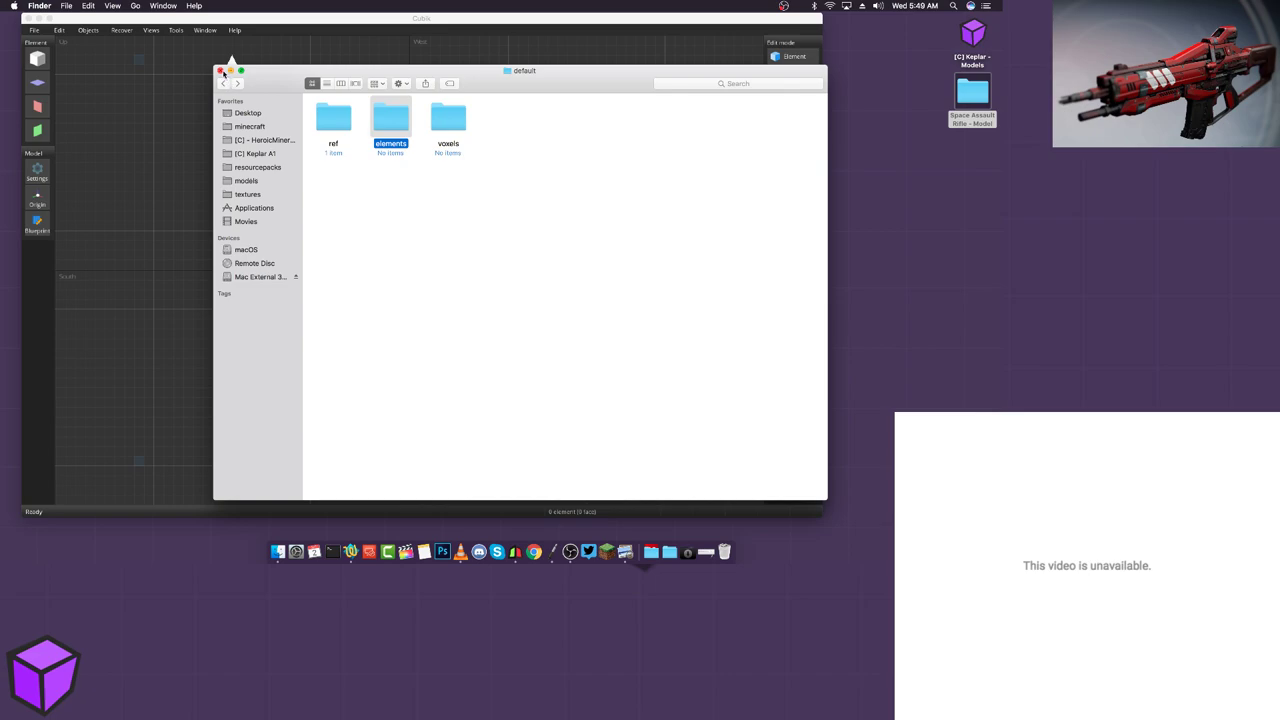
Step: Capture a screenshot of the rifle's midsection, from the white stripes to the magazine, in the reference image TTK_Vanquisher_VIII.png
click(963, 140)
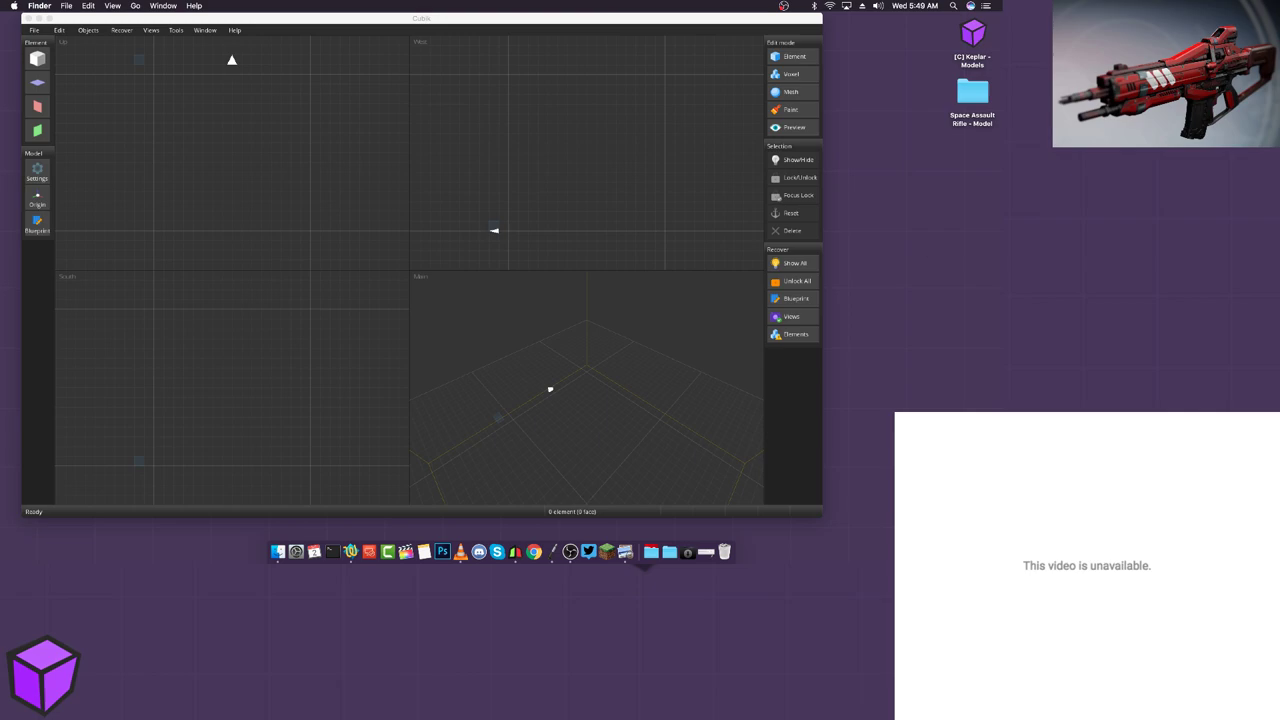
drag(1000, 98, 595, 95)
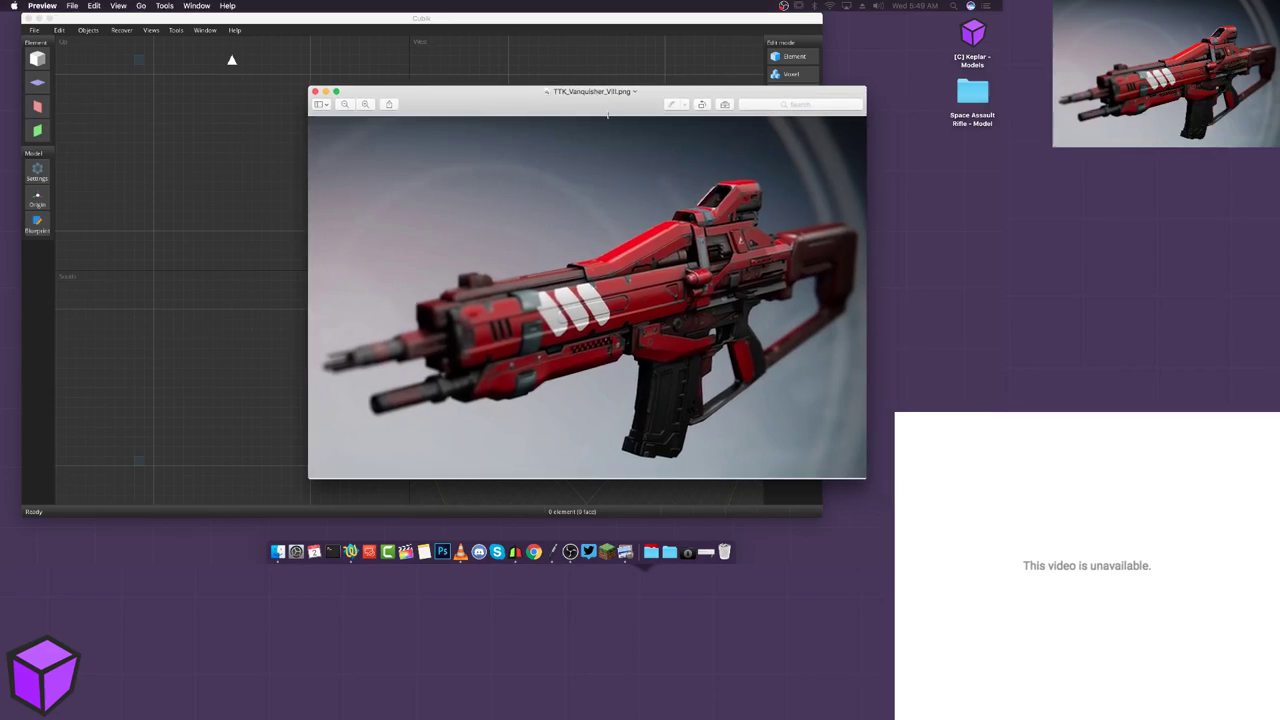
drag(567, 301, 678, 392)
key(super+shift+4)
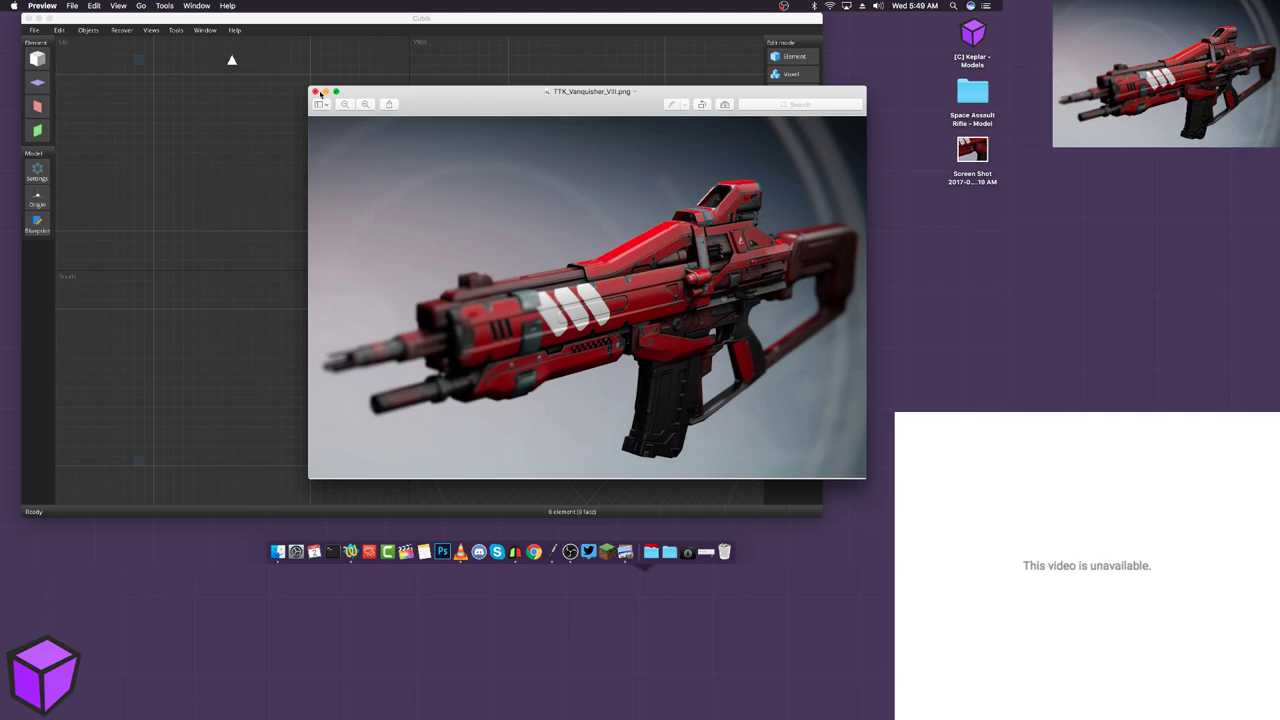
click(316, 92)
Step: Enter Paint mode and load the rifle screenshot from the desktop as a new color palette
click(788, 110)
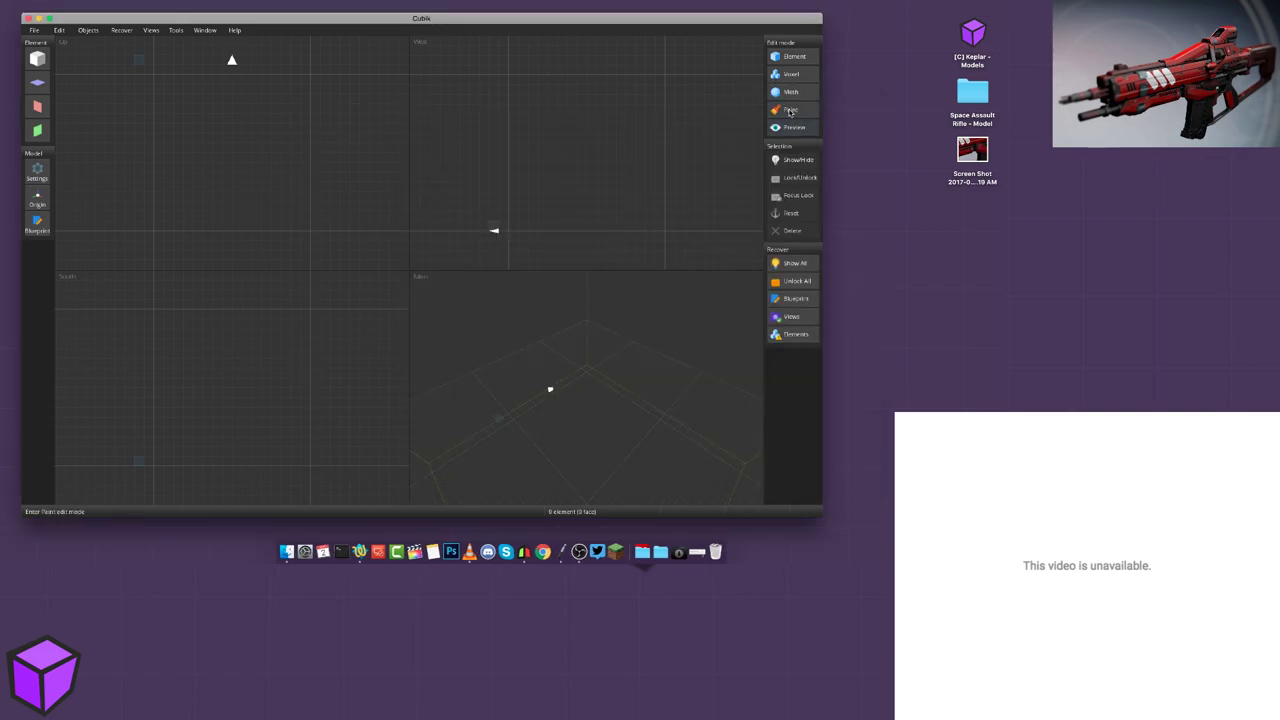
click(788, 110)
click(818, 148)
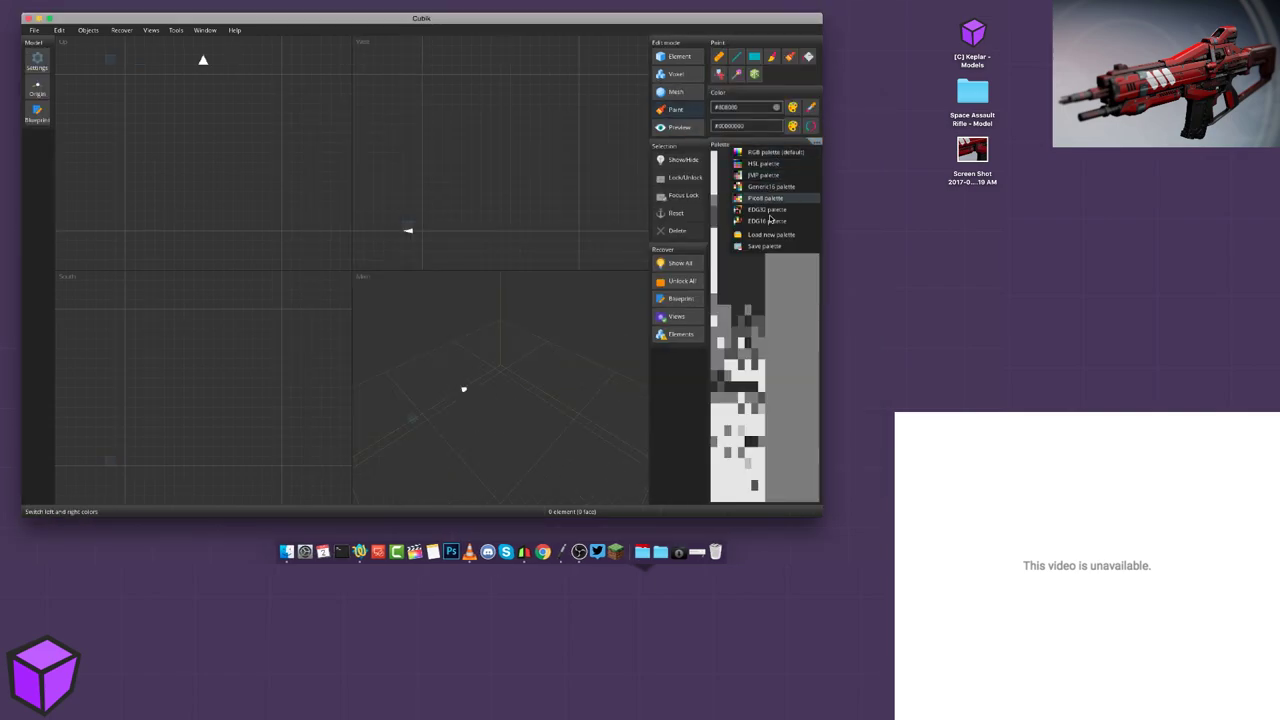
click(766, 236)
double_click(202, 171)
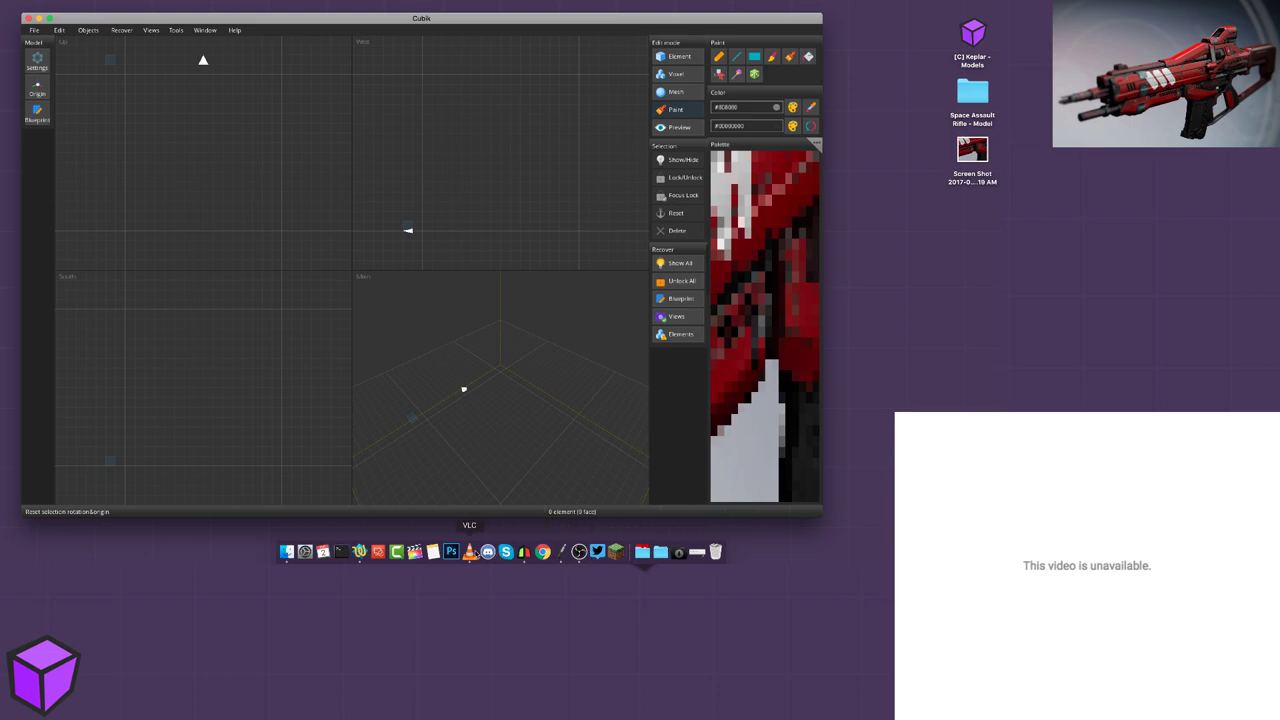
Step: Open the rifle image from the ref folder of Space Assault Rifle - Model, shrink it and place it beside the modeling window
double_click(972, 92)
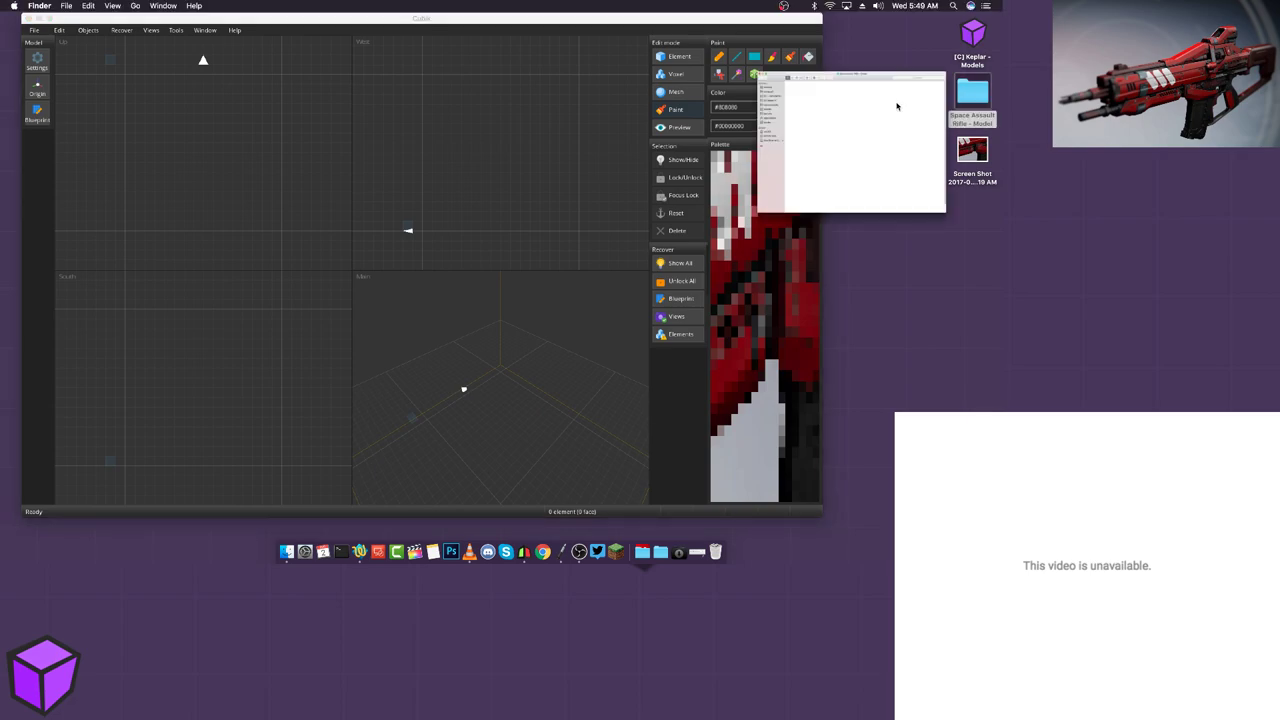
double_click(334, 138)
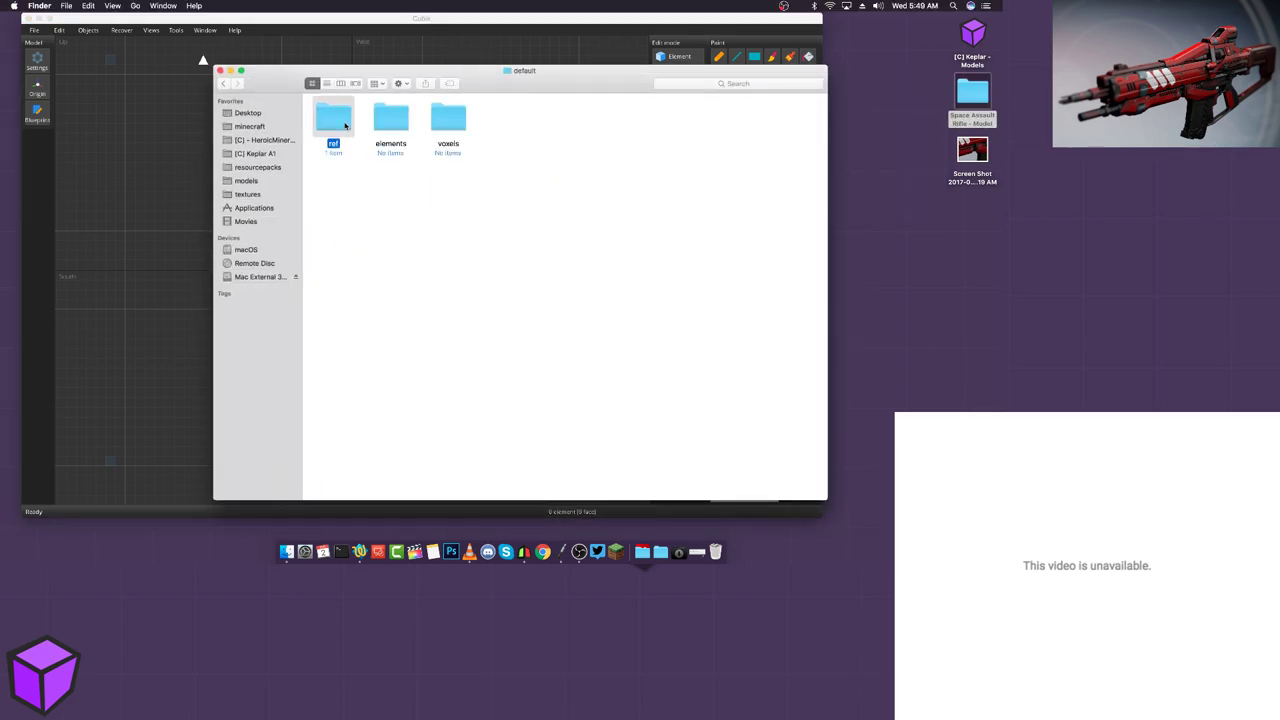
double_click(338, 126)
double_click(346, 118)
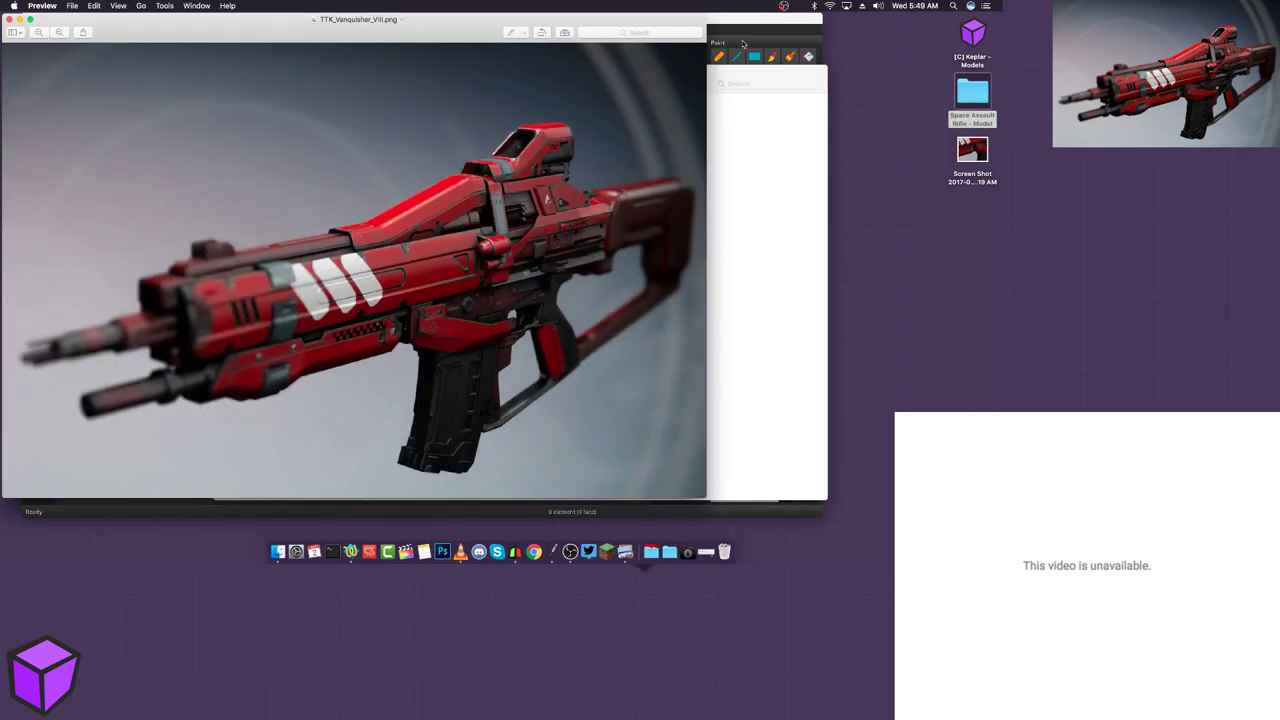
key(super+w)
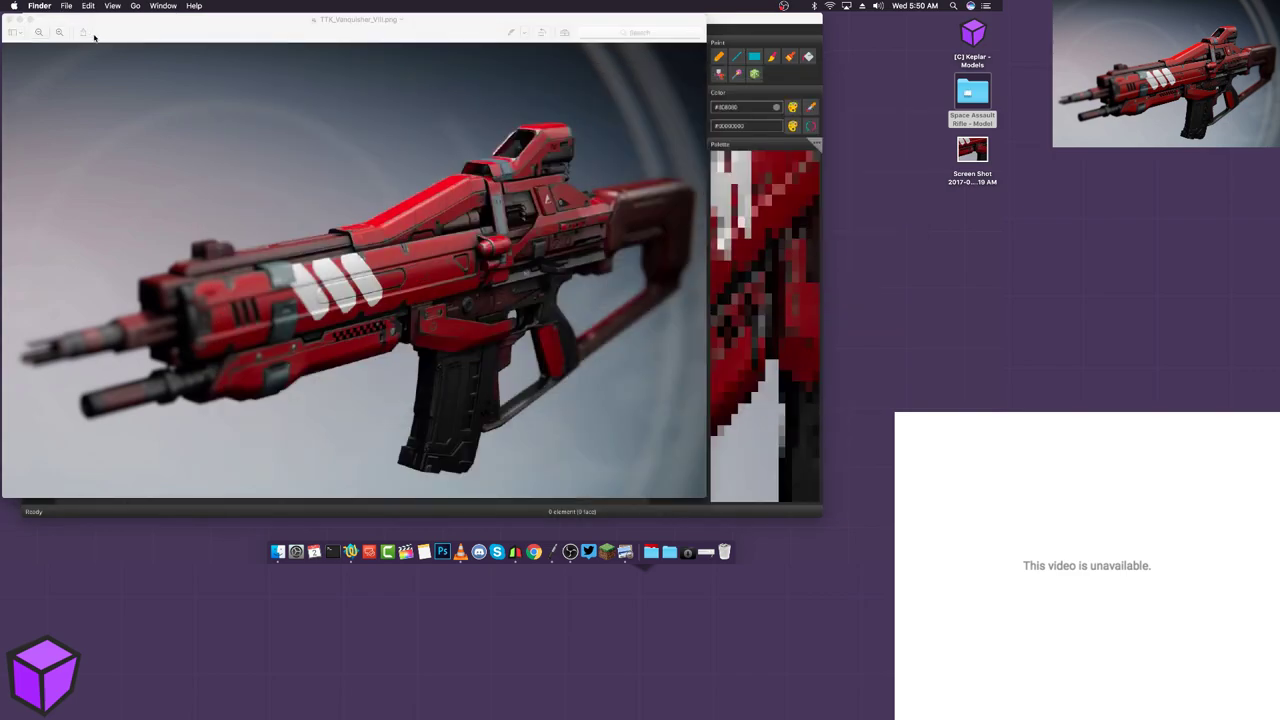
click(224, 72)
click(30, 19)
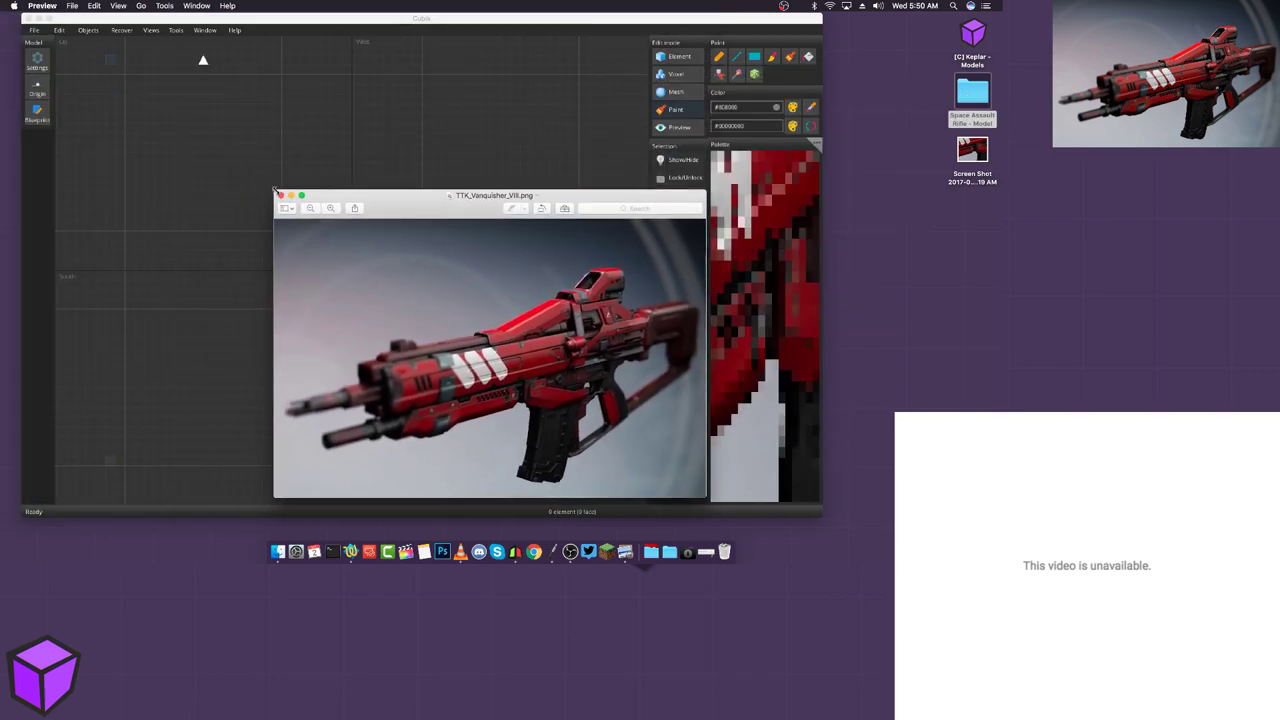
drag(409, 207, 1000, 204)
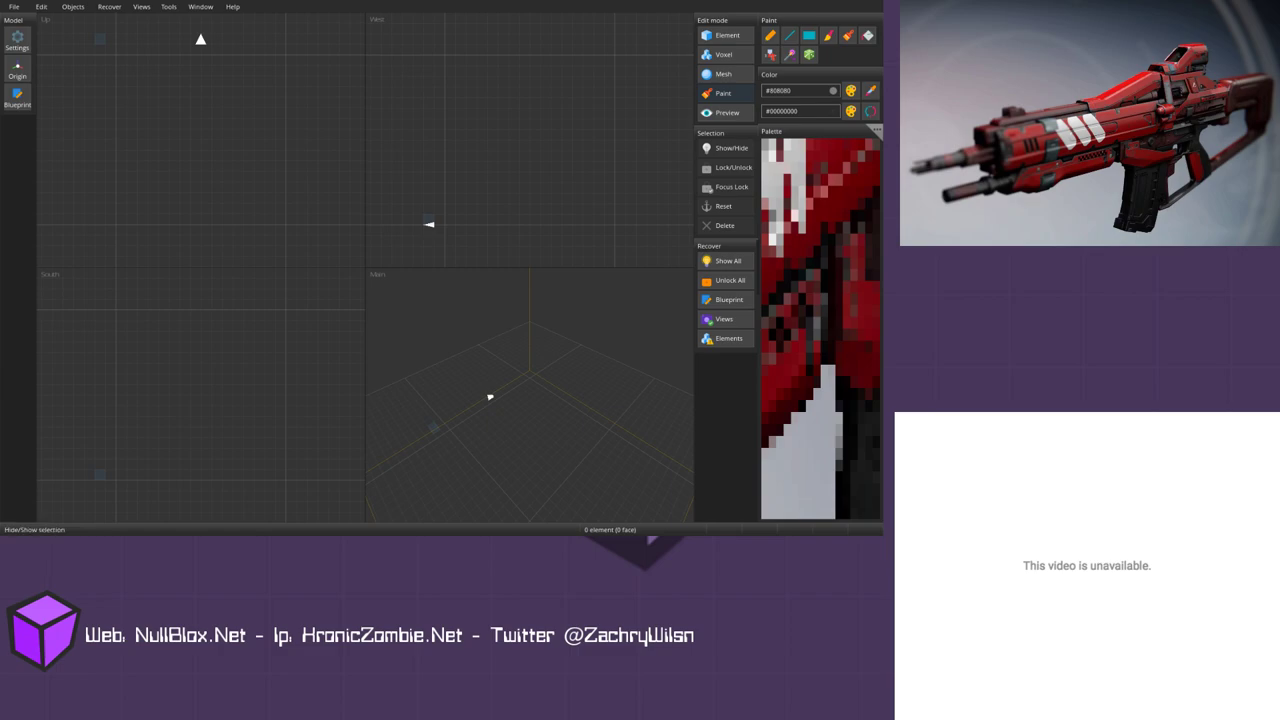
Step: Pick the dark red #78000BFF from the palette as the paint color and switch to Mesh editing
click(794, 358)
click(831, 155)
click(726, 74)
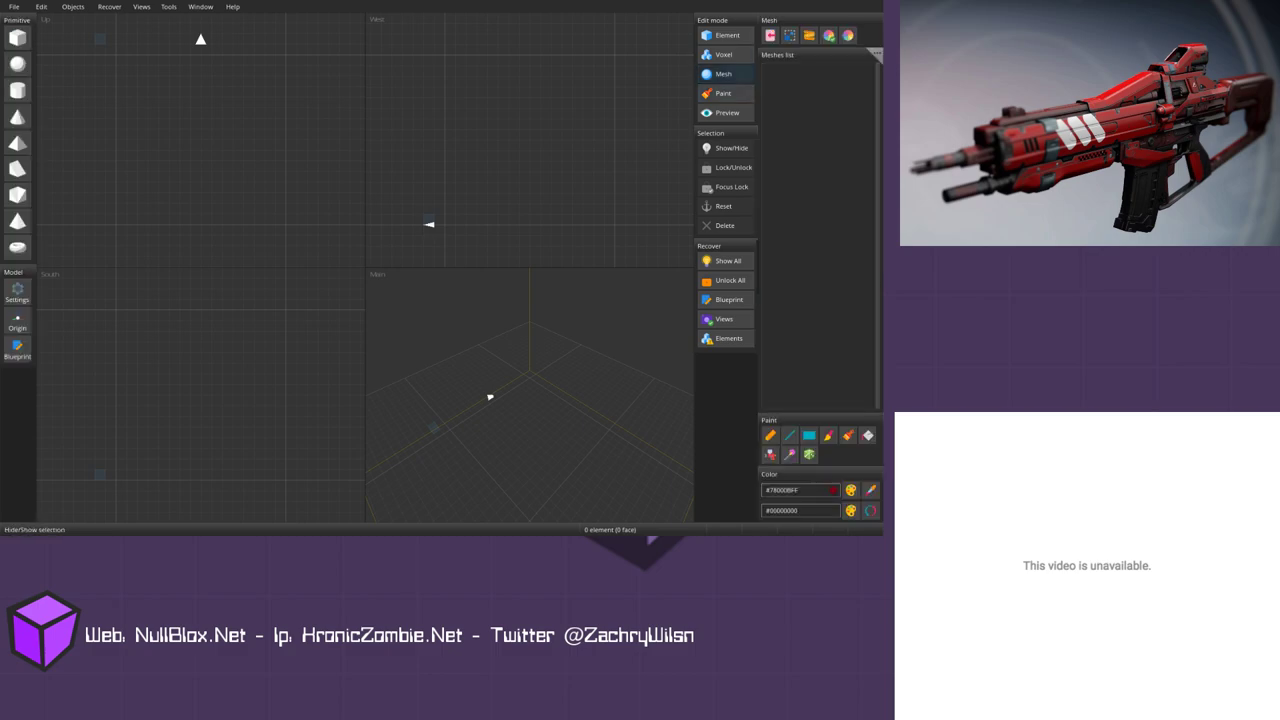
Step: Add a cube primitive and move it in the Up view to X 1, Y 0, Z 5.5
click(17, 37)
drag(105, 43, 140, 130)
scroll(201, 395, down, 2)
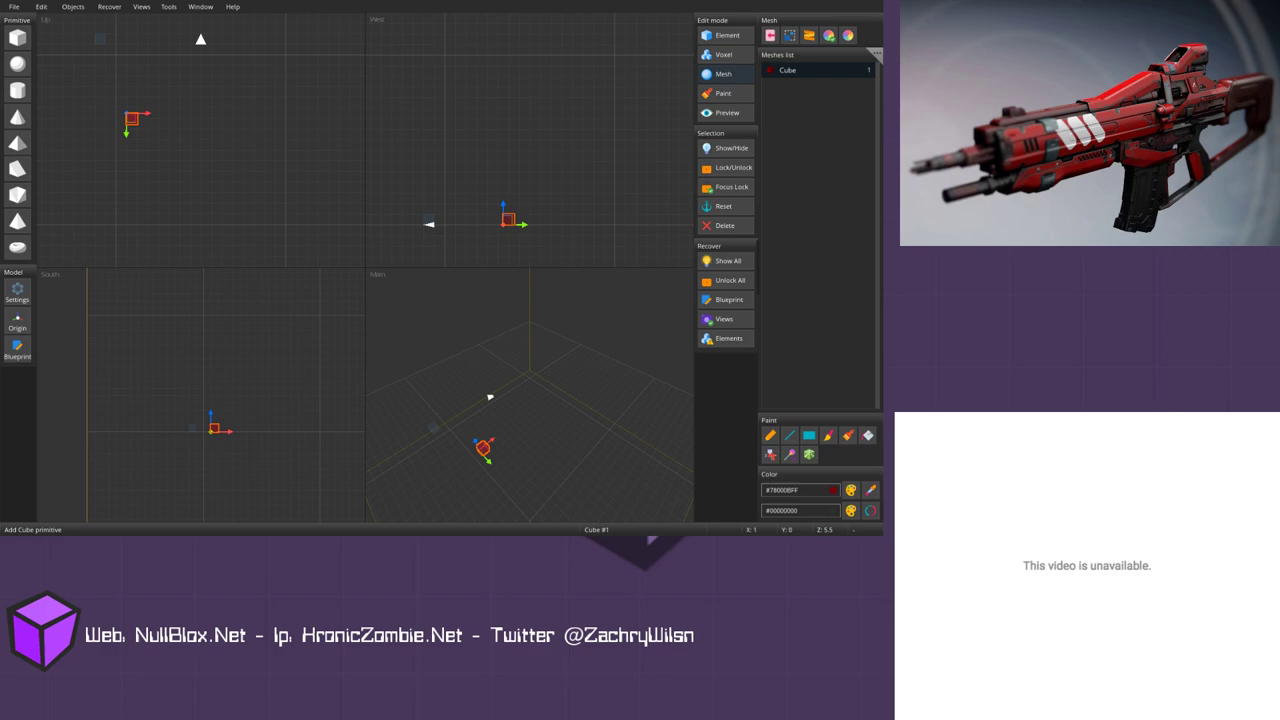
Step: Set the grid display size and the mouse, keyboard and UV mapping editor snap sizes to 64
click(168, 6)
mouse_move(141, 6)
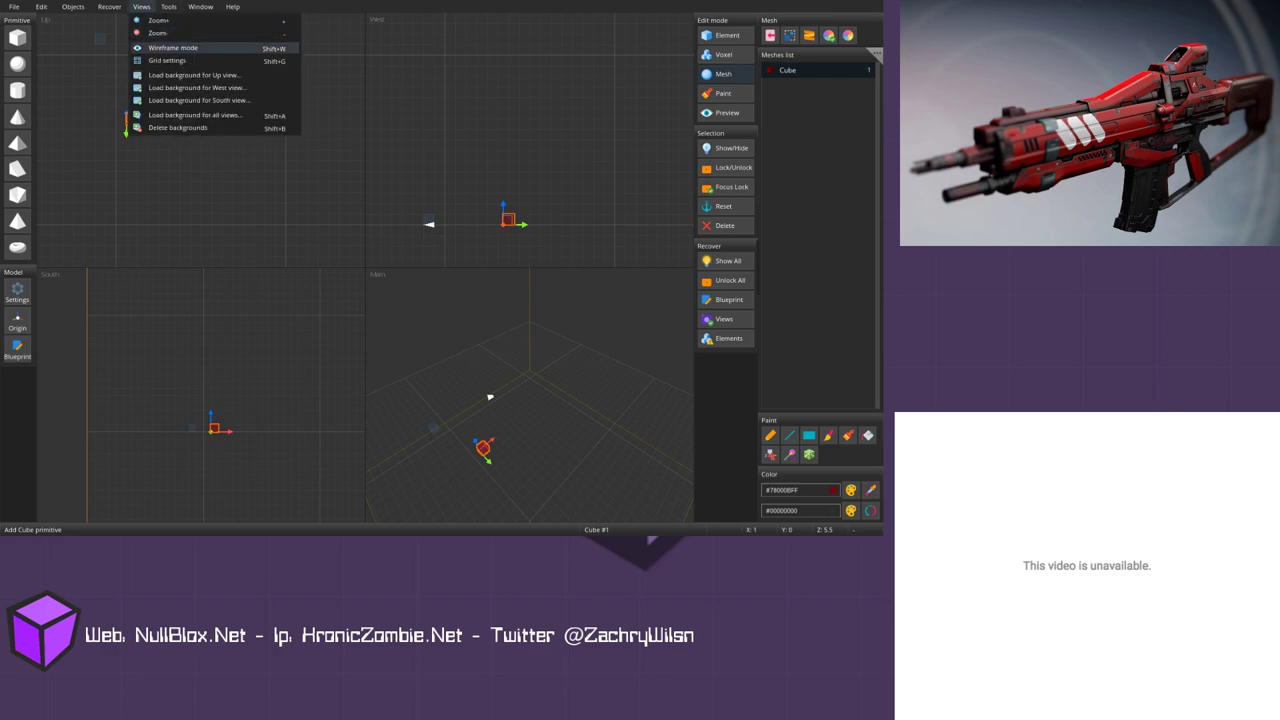
click(167, 60)
click(528, 226)
text(36)
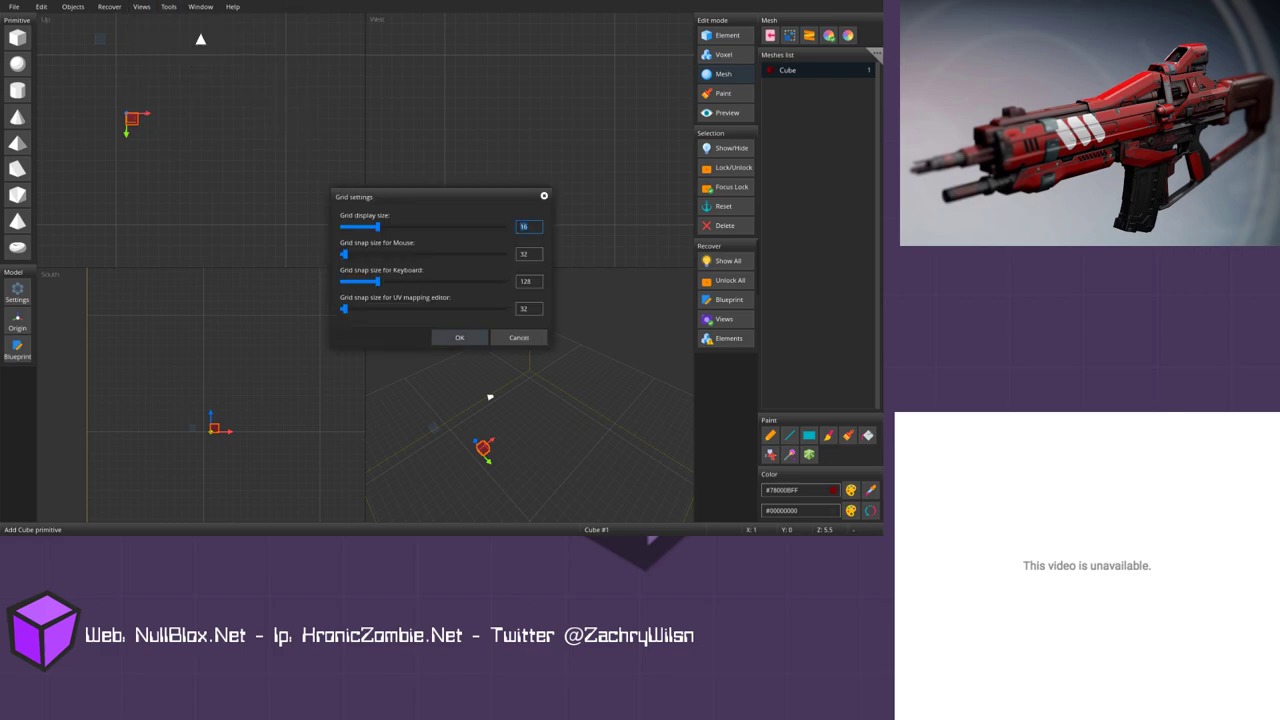
key(BackSpace)
key(BackSpace)
text(64)
key(Tab)
text(64)
key(Tab)
text(64)
key(Tab)
text(64)
key(Tab)
key(Return)
Step: Set the grid display size to 32
scroll(200, 140, up, 2)
middle_drag(200, 140, 250, 166)
scroll(250, 166, up, 1)
click(141, 7)
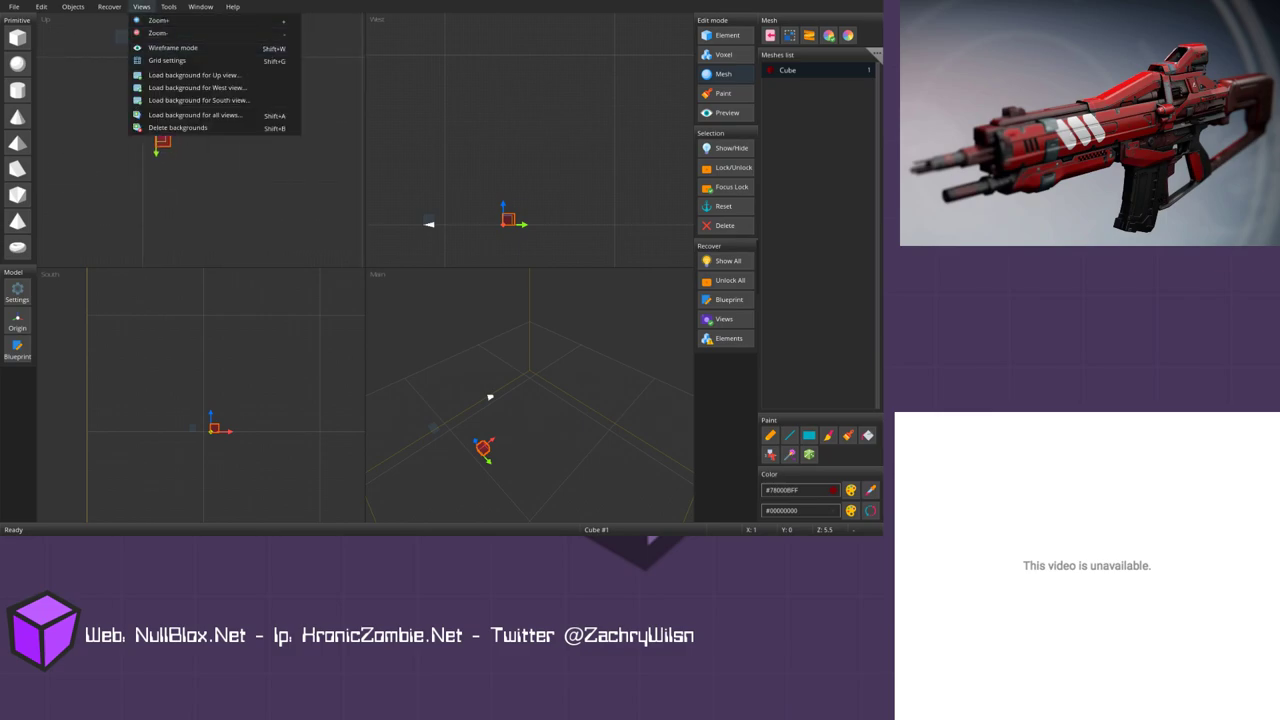
click(167, 60)
double_click(523, 226)
text(32)
key(Return)
Step: Enlarge the cube in height and depth and move it to X 0, Y 9.25, Z 6.75
middle_drag(177, 147, 177, 110)
drag(177, 110, 165, 120)
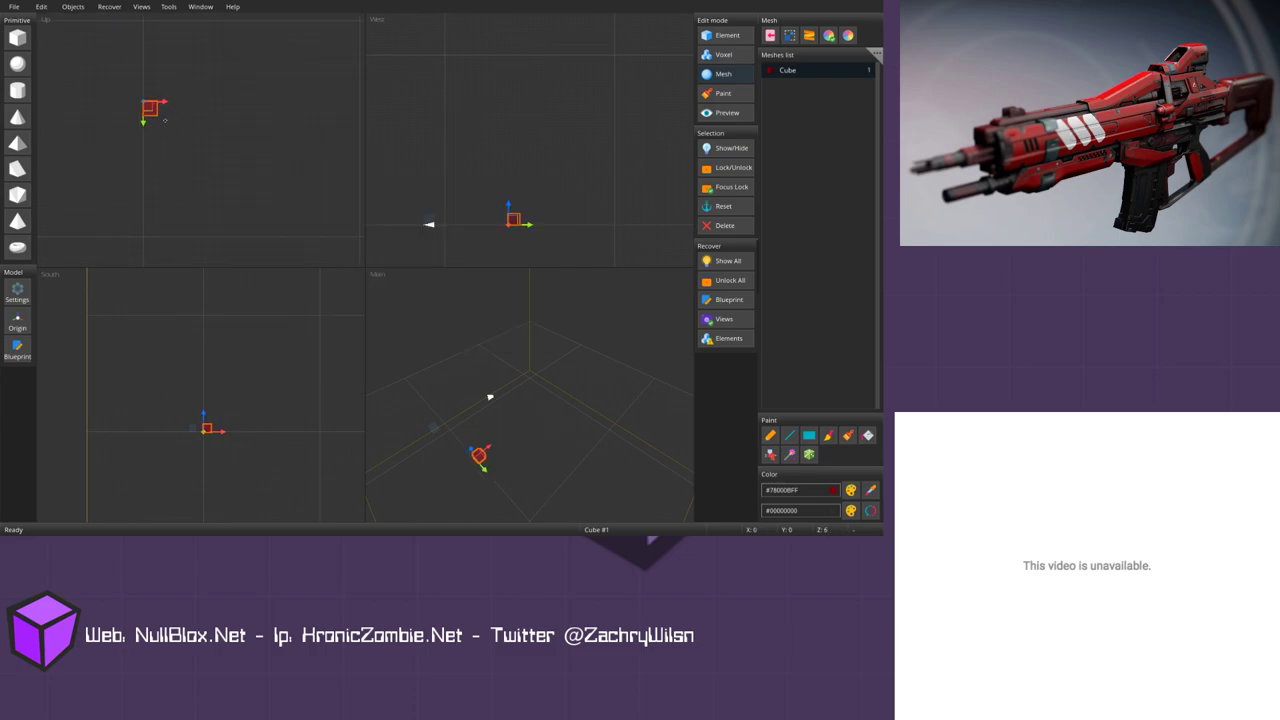
drag(513, 219, 527, 106)
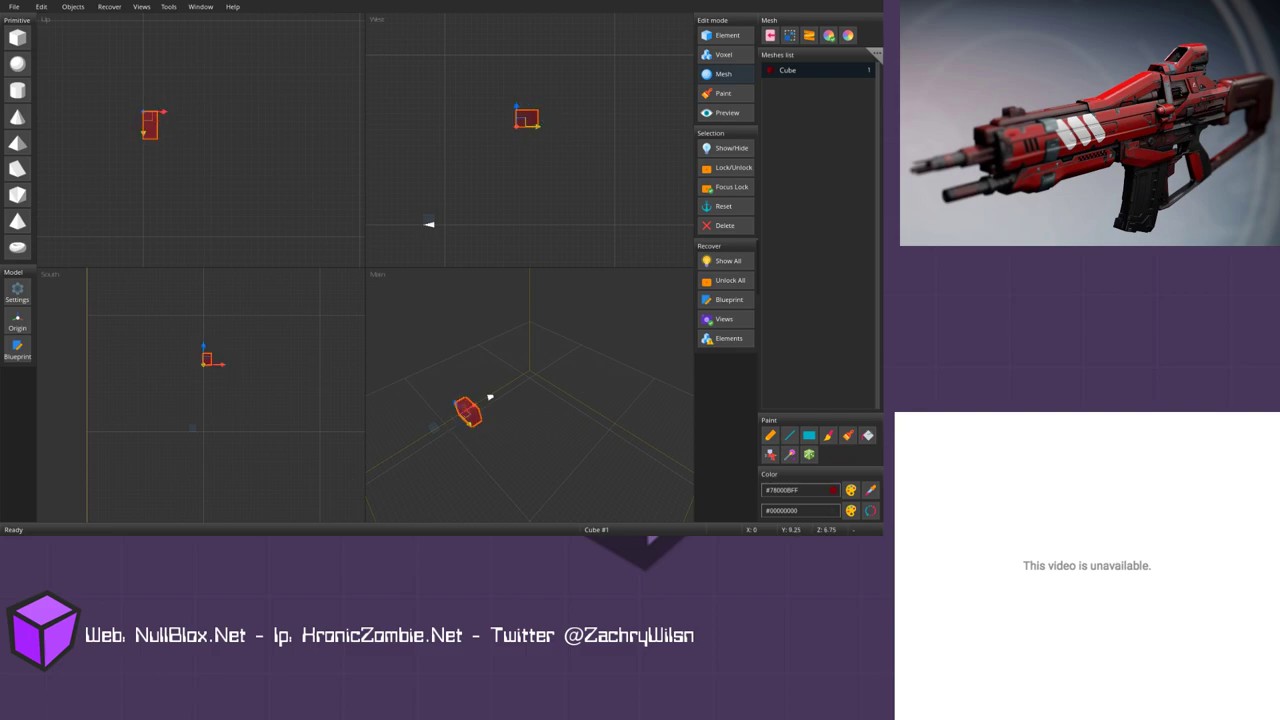
Step: Stretch the cube along X into a long bar for the rifle body, starting at X -6, Y 9, Z 7
scroll(201, 139, down, 2)
middle_drag(201, 139, 214, 139)
scroll(200, 395, down, 3)
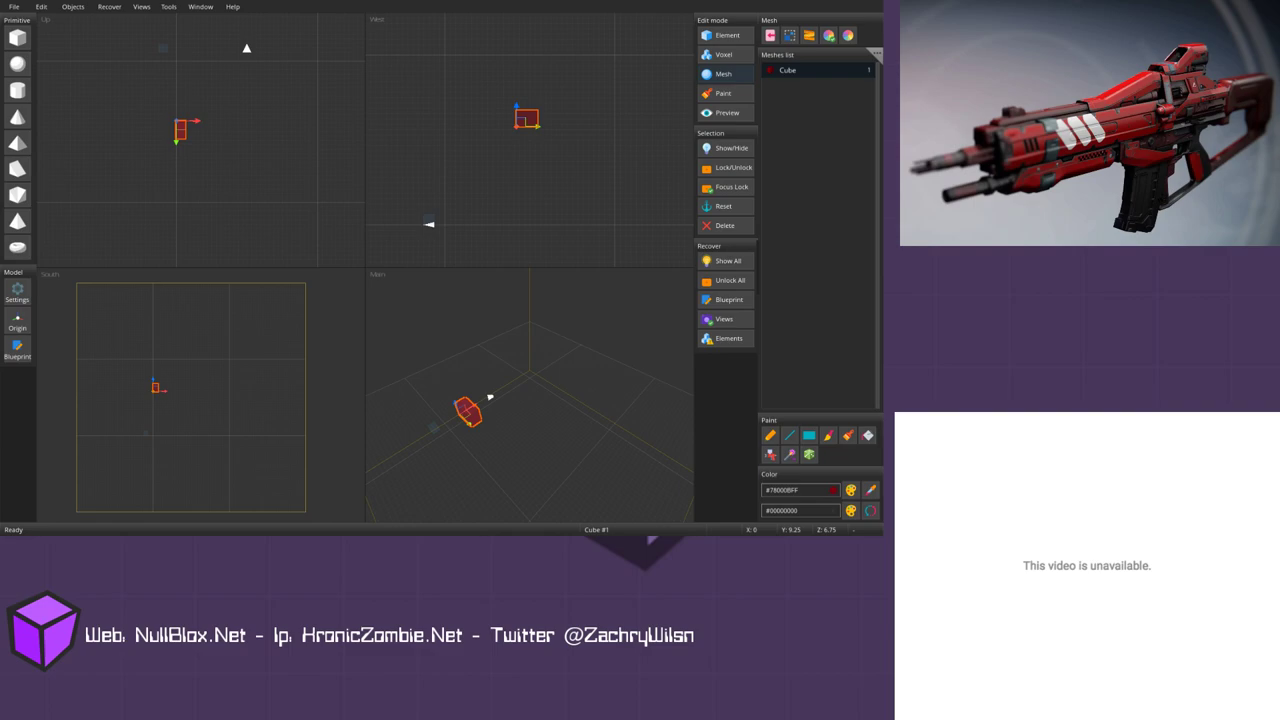
click(155, 388)
drag(163, 388, 221, 393)
click(210, 388)
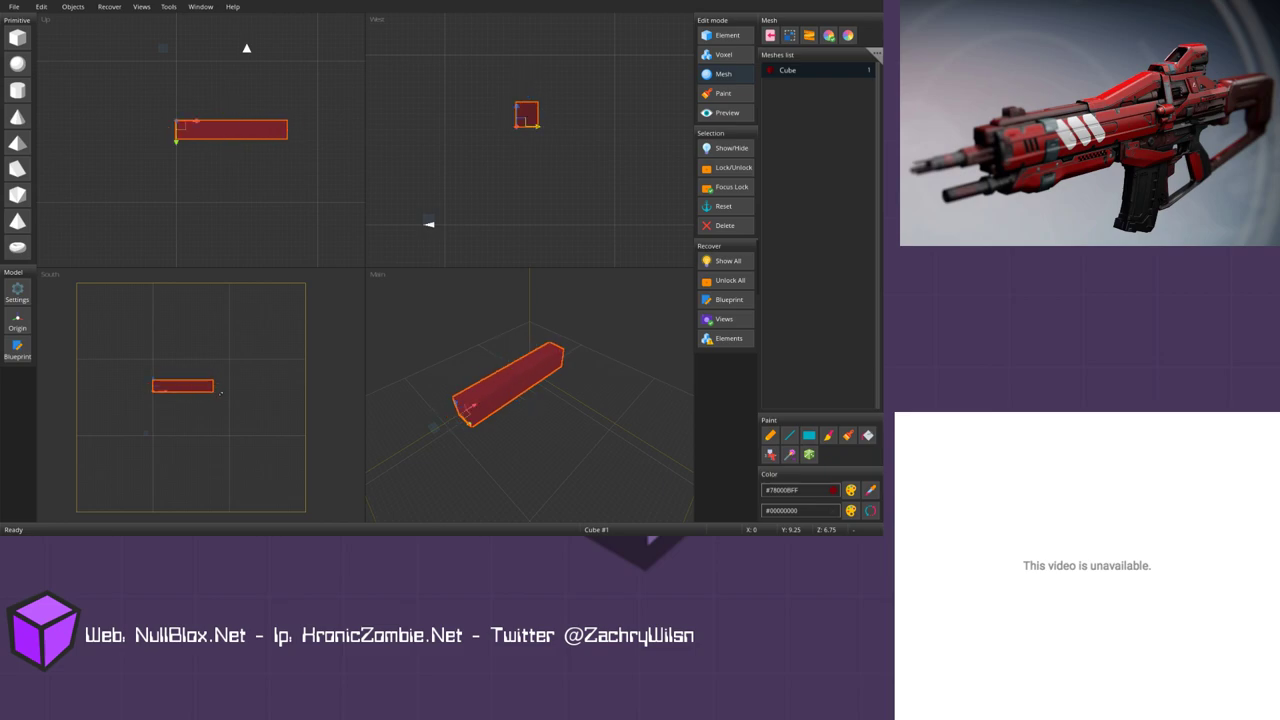
drag(236, 137, 252, 141)
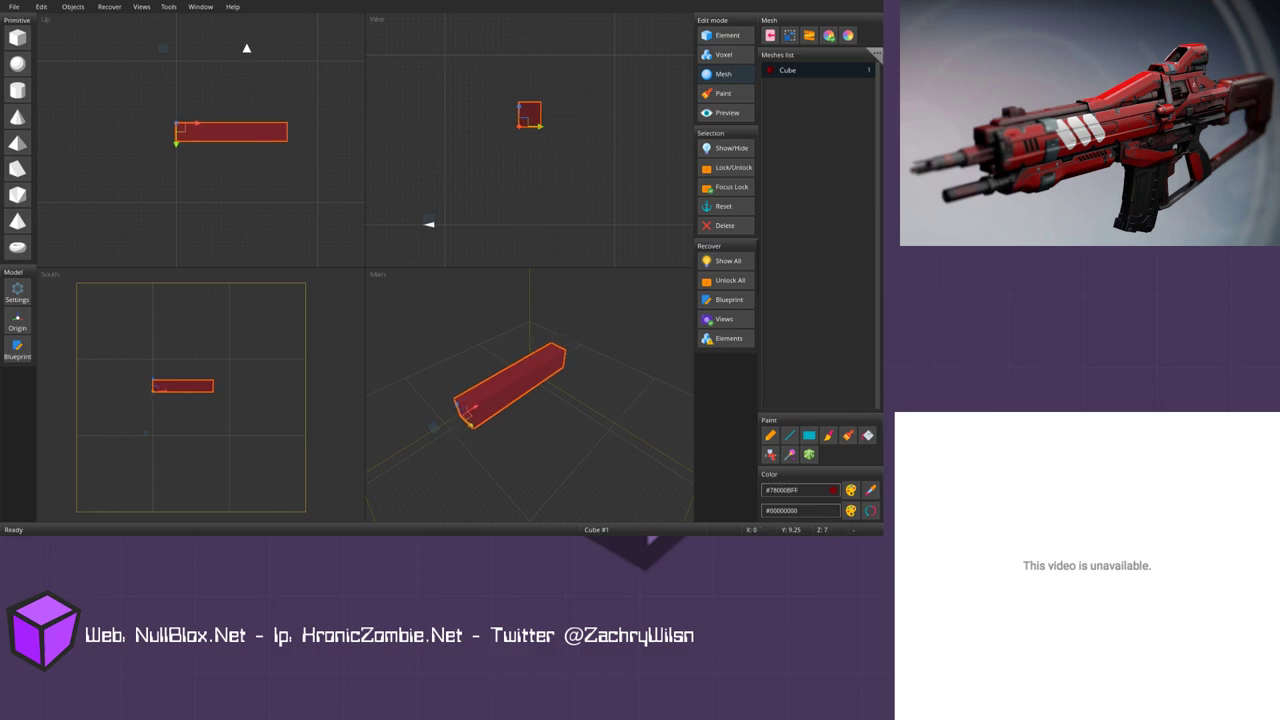
scroll(200, 396, up, 1)
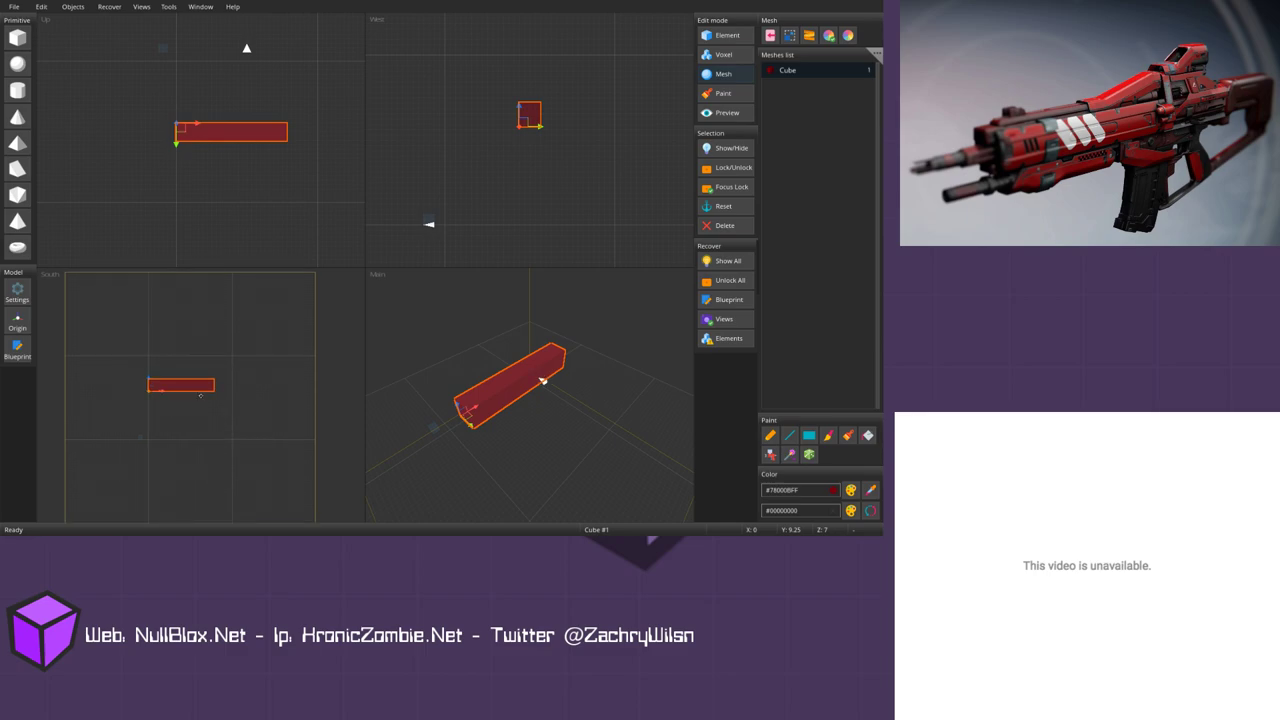
mouse_move(201, 396)
mouse_down()
mouse_move(251, 396)
mouse_move(221, 394)
mouse_up()
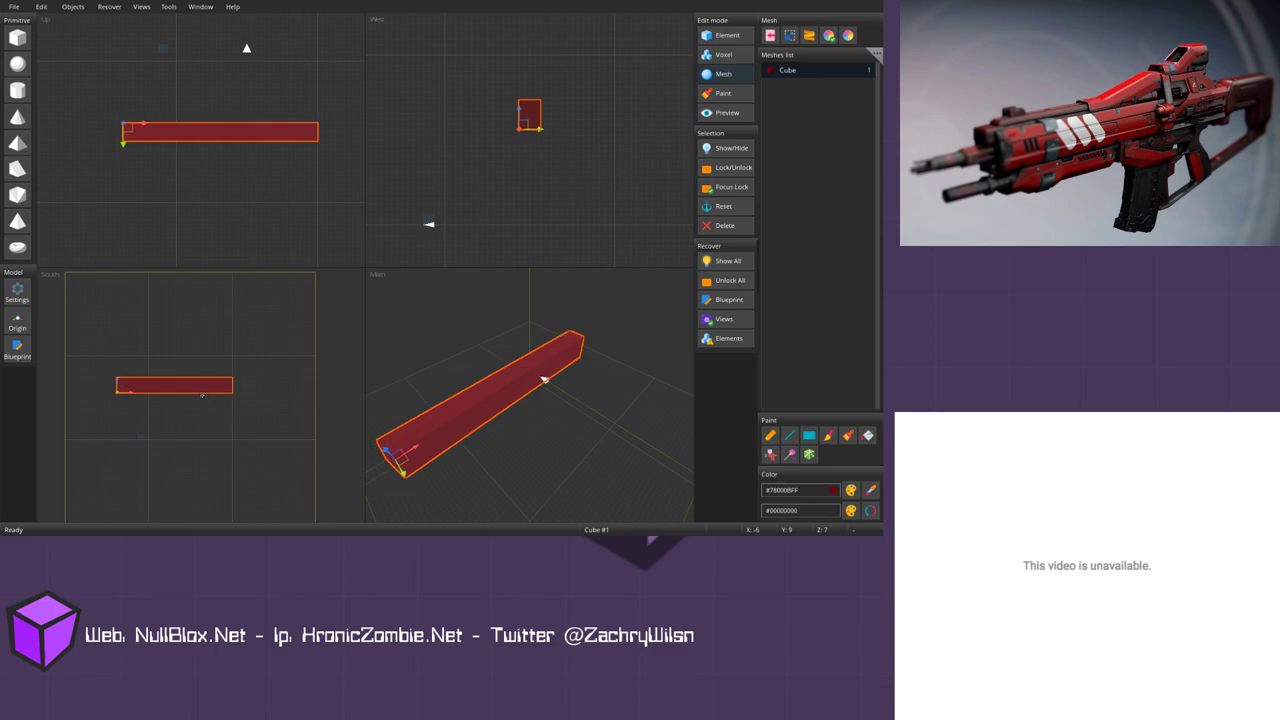
Step: Add a slope primitive, stretch it into a long low wedge and rotate it -180° about Y, placing it at X 6, Z 5.5
click(17, 142)
click(169, 49)
drag(172, 49, 261, 65)
key(w)
key(e)
drag(139, 441, 242, 447)
key(w)
drag(141, 44, 212, 111)
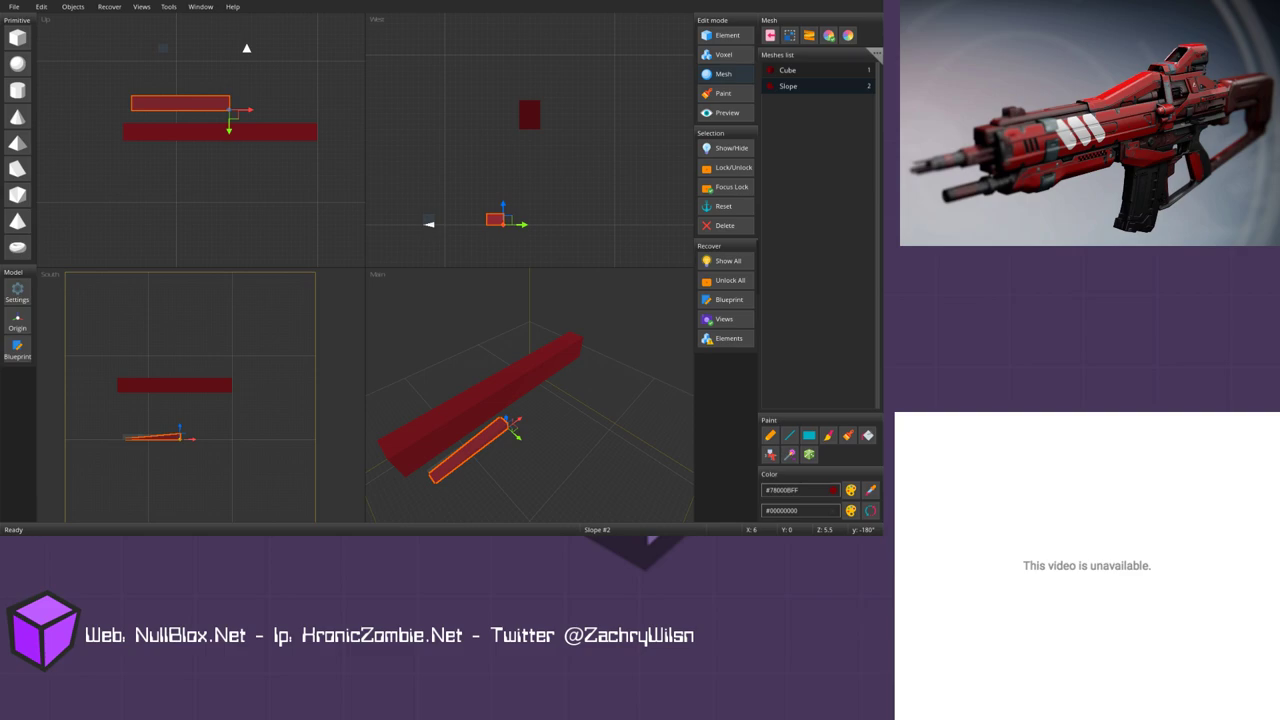
Step: Move the slope up to the top of the bar at X 9.5, Y 12 in the South view
key(Escape)
click(178, 437)
drag(184, 441, 204, 384)
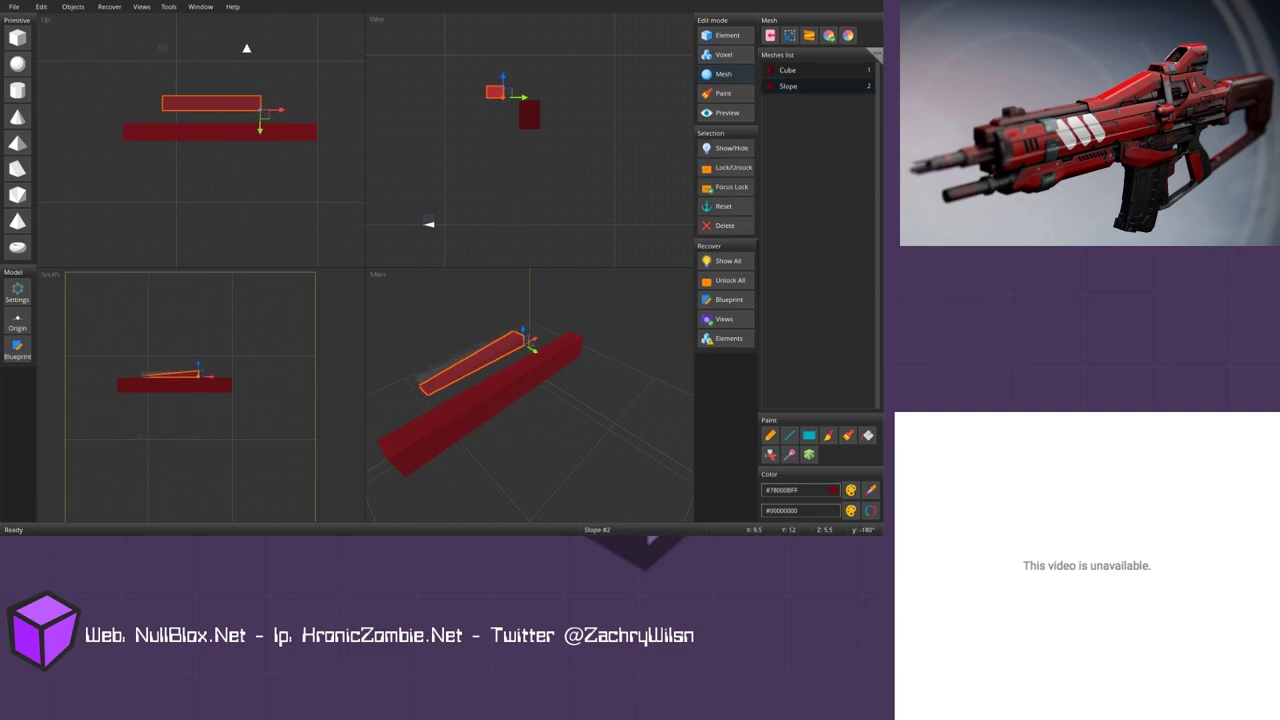
Step: Add a cylinder primitive, make it taller and wider, and stack a duplicate on top of it at Y 3.5
click(17, 90)
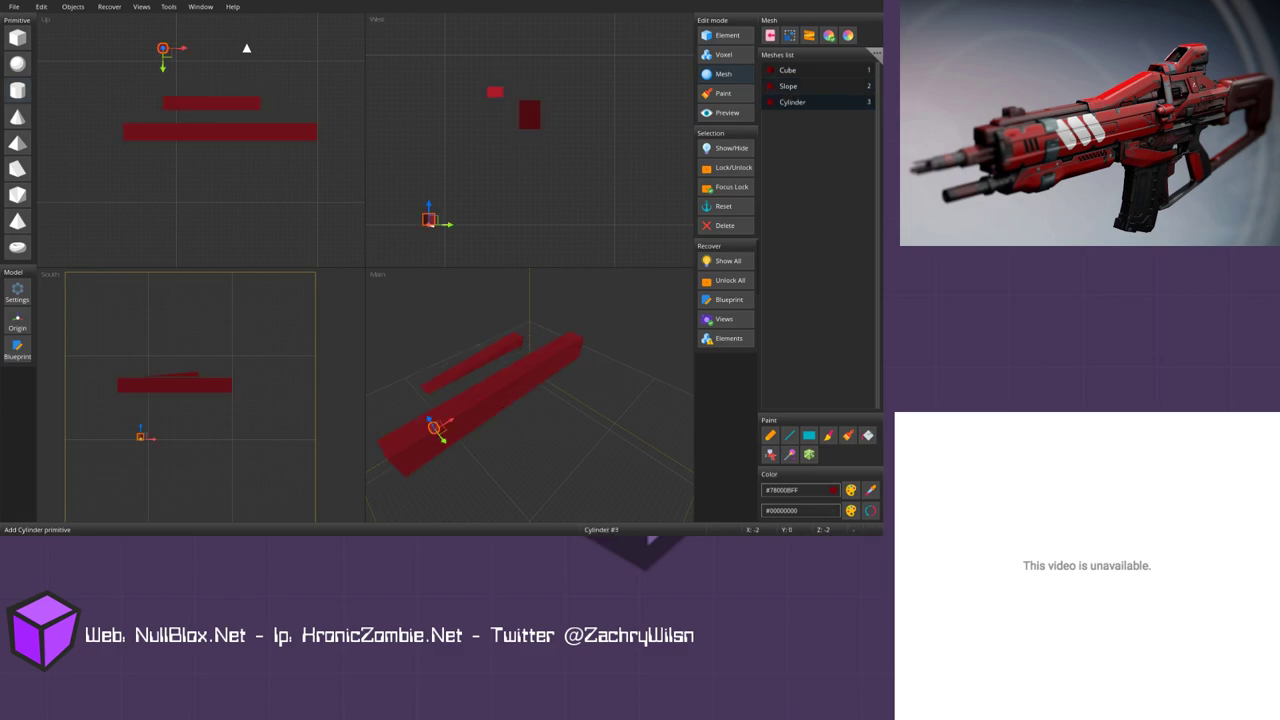
click(141, 434)
drag(141, 430, 142, 420)
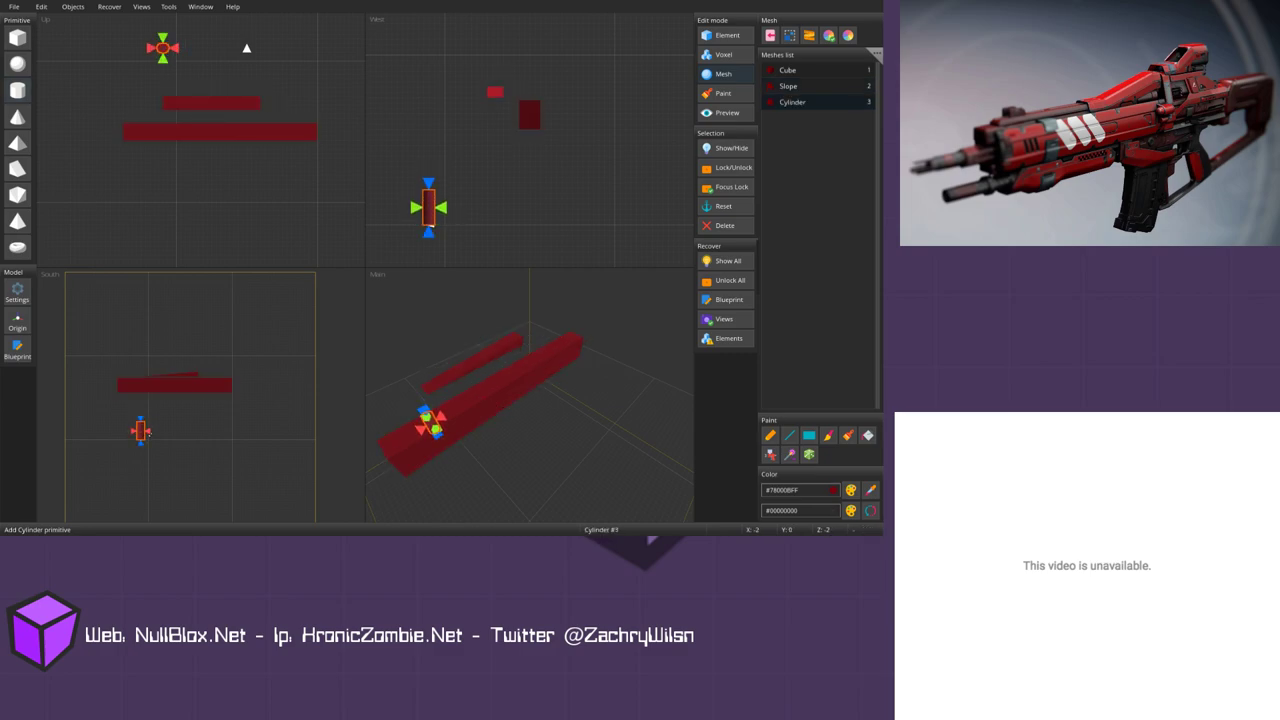
click(163, 47)
shift+drag(142, 431, 141, 414)
key(Up)
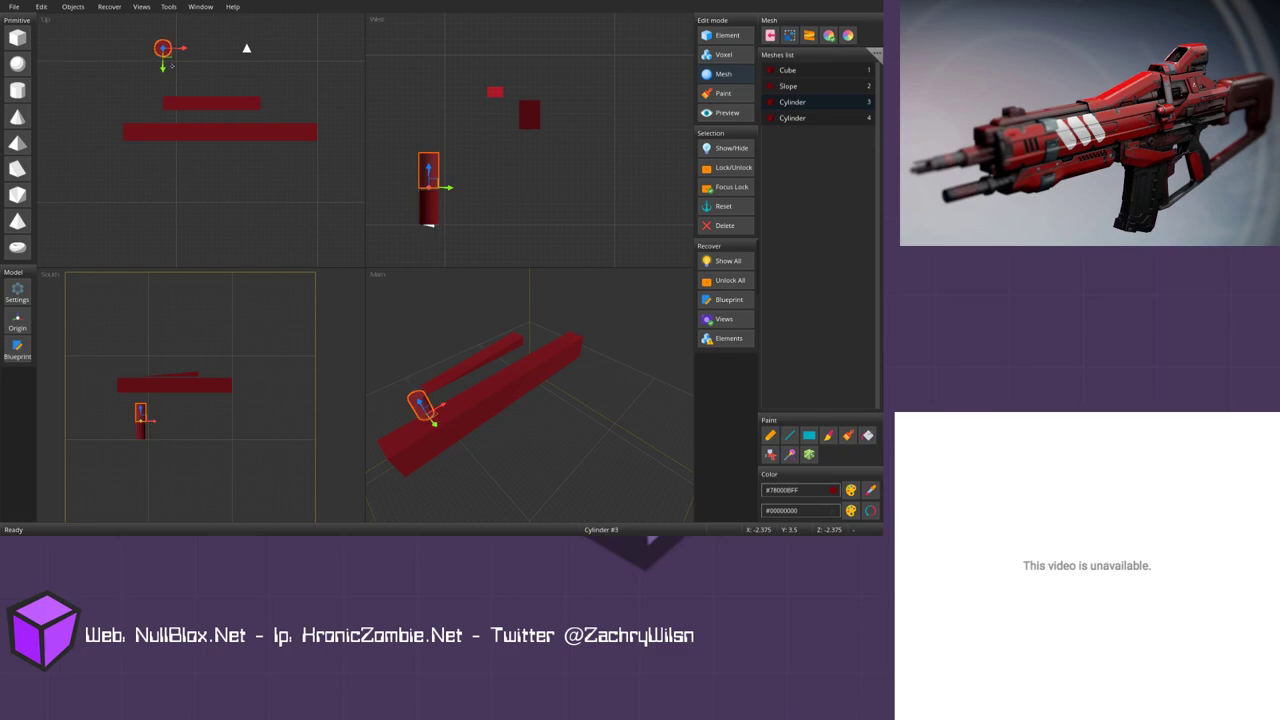
Step: Slim the upper cylinder and keep it centered over the lower one at X -2, Z -2
scroll(172, 66, up, 1)
middle_drag(172, 66, 197, 166)
click(181, 131)
drag(195, 131, 188, 131)
click(181, 131)
scroll(199, 395, up, 2)
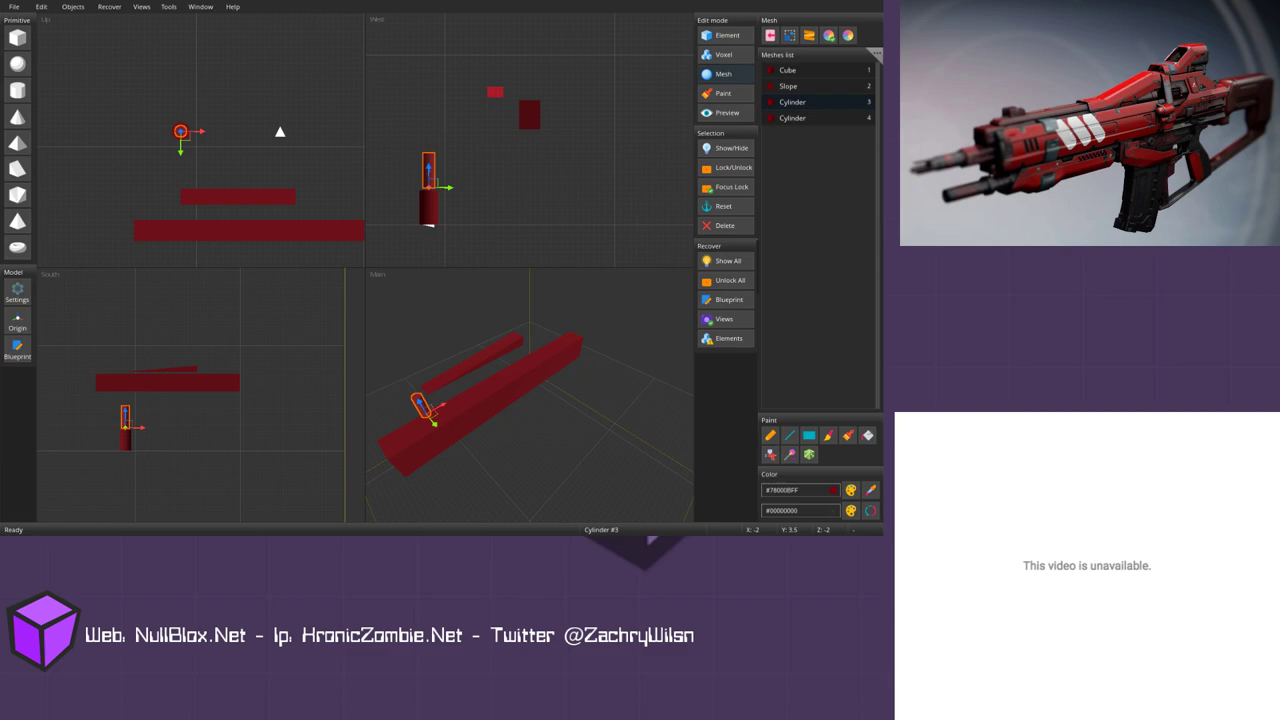
Step: Widen the lower cylinder and slightly widen the upper one to X -2.125, Z -2.125
click(192, 147)
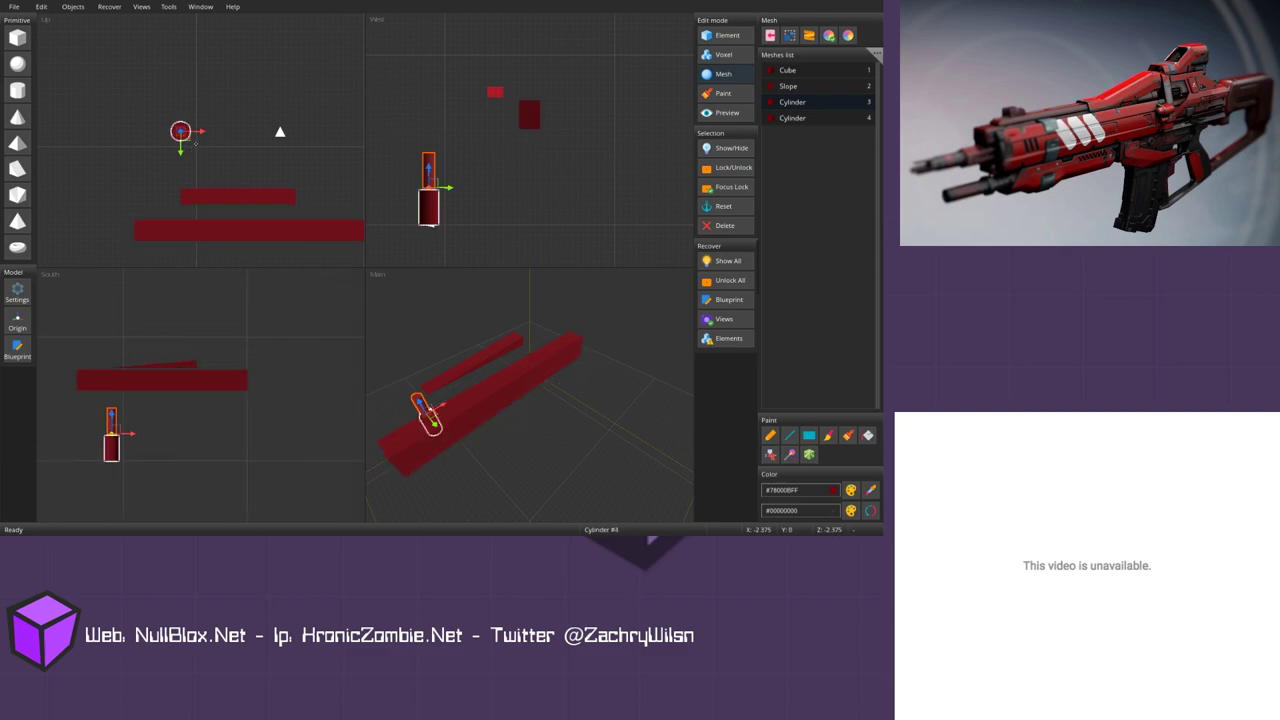
scroll(197, 143, up, 2)
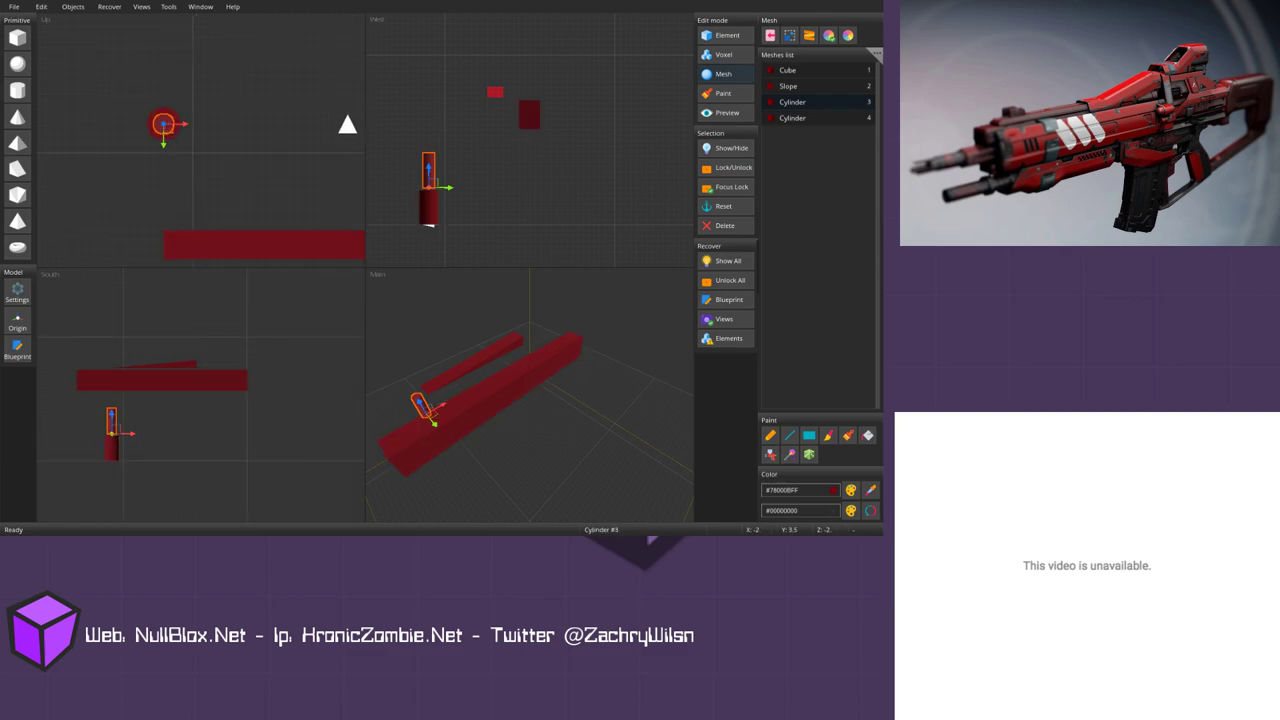
shift+drag(188, 148, 196, 155)
click(181, 142)
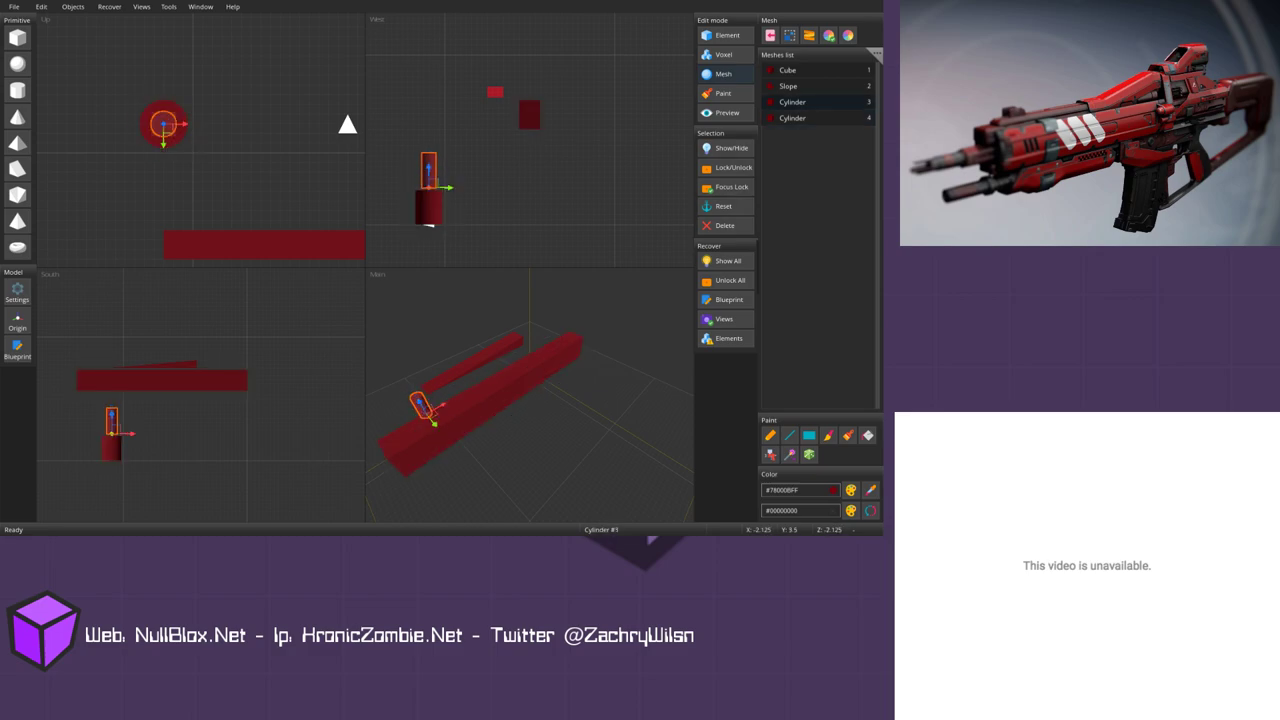
Step: Lengthen the upper cylinder into a thin barrel tube that starts at Y 3.25
drag(428, 170, 428, 129)
scroll(201, 394, down, 2)
middle_drag(201, 394, 247, 365)
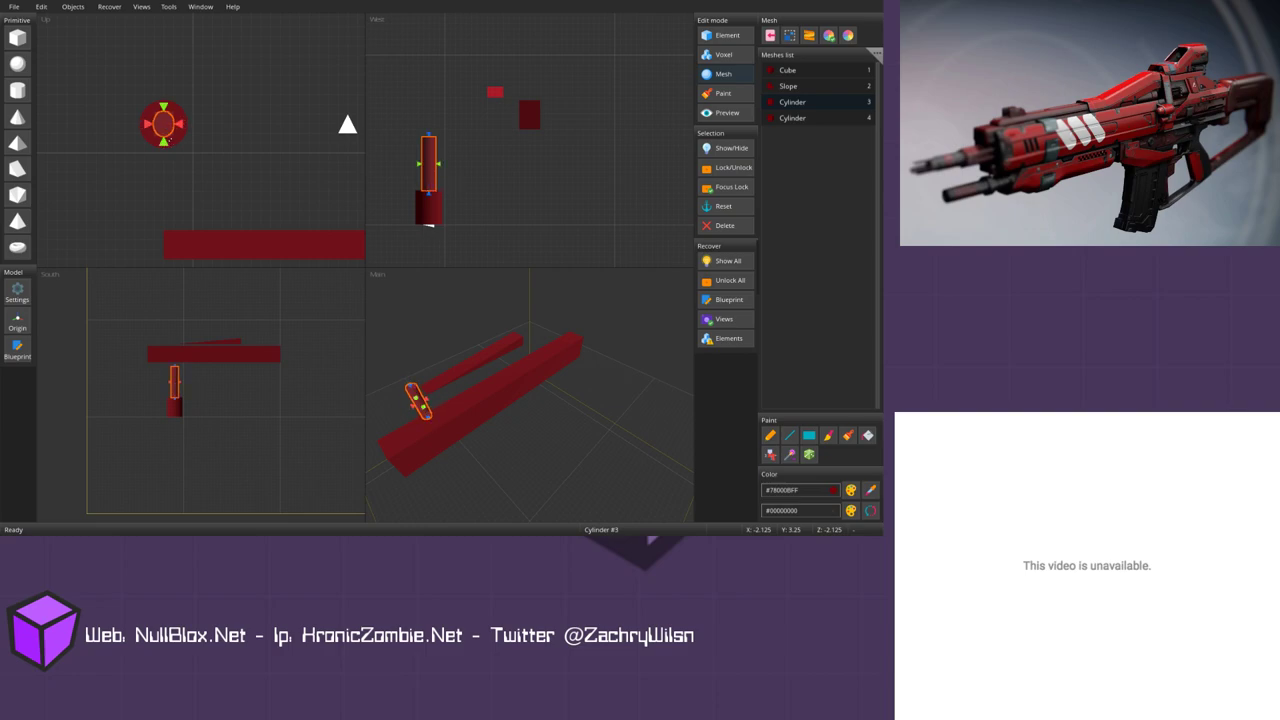
click(173, 140)
click(168, 130)
Step: Rotate both cylinders 90° about Z and move them in the South view to the bar's front end, the thicker one at Y 9.5
click(429, 162)
key(r)
drag(158, 385, 120, 364)
key(r)
click(428, 222)
key(r)
drag(175, 395, 149, 361)
key(r)
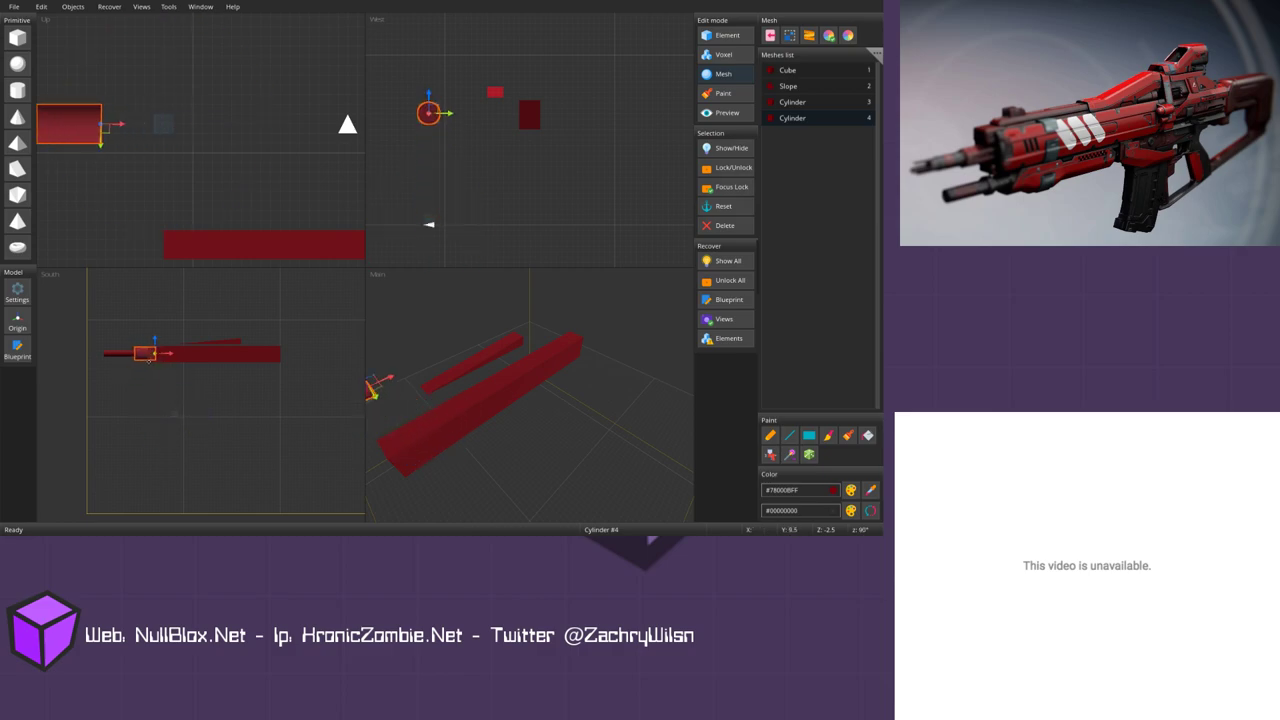
Step: Move both barrel cylinders in the Up view so they line up with the front end of the long bar
scroll(530, 400, up, 3)
scroll(530, 400, down, 5)
middle_drag(530, 400, 482, 372)
scroll(170, 150, down, 2)
middle_drag(140, 170, 171, 150)
drag(168, 125, 153, 215)
click(130, 114)
drag(130, 117, 117, 219)
Step: Raise the slope above the long bar, then shorten it and make it taller
click(200, 222)
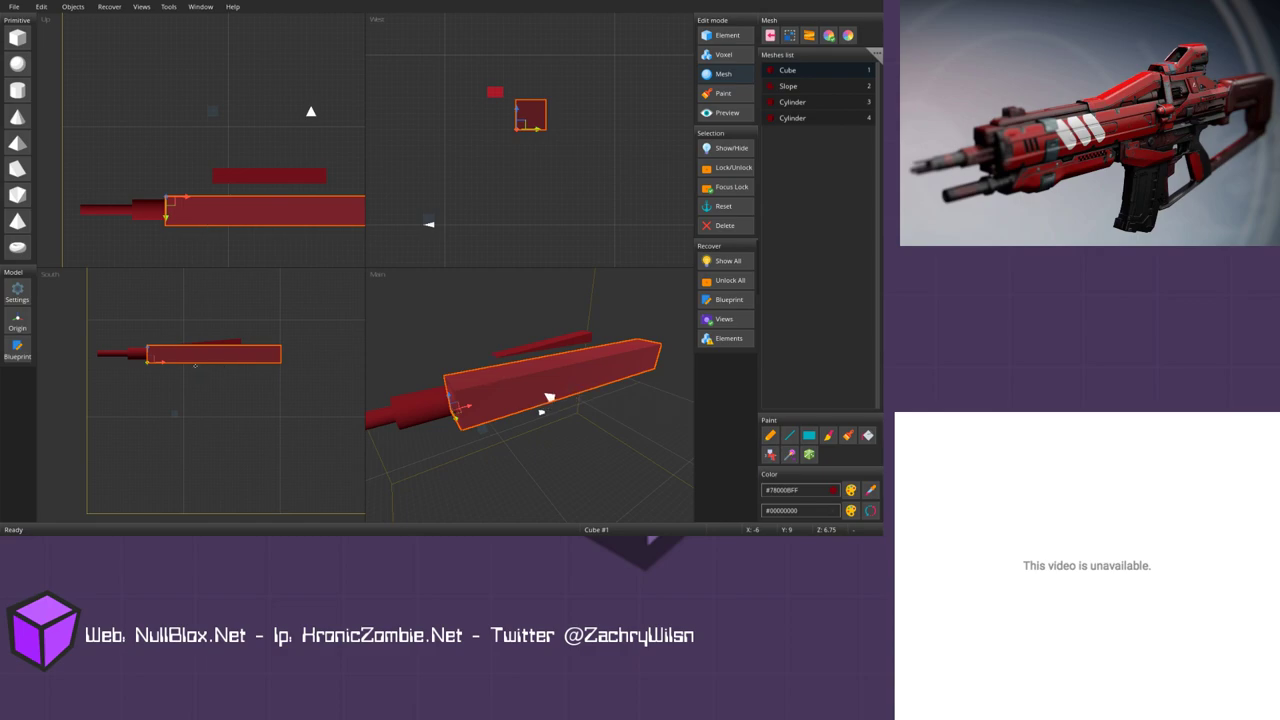
click(544, 350)
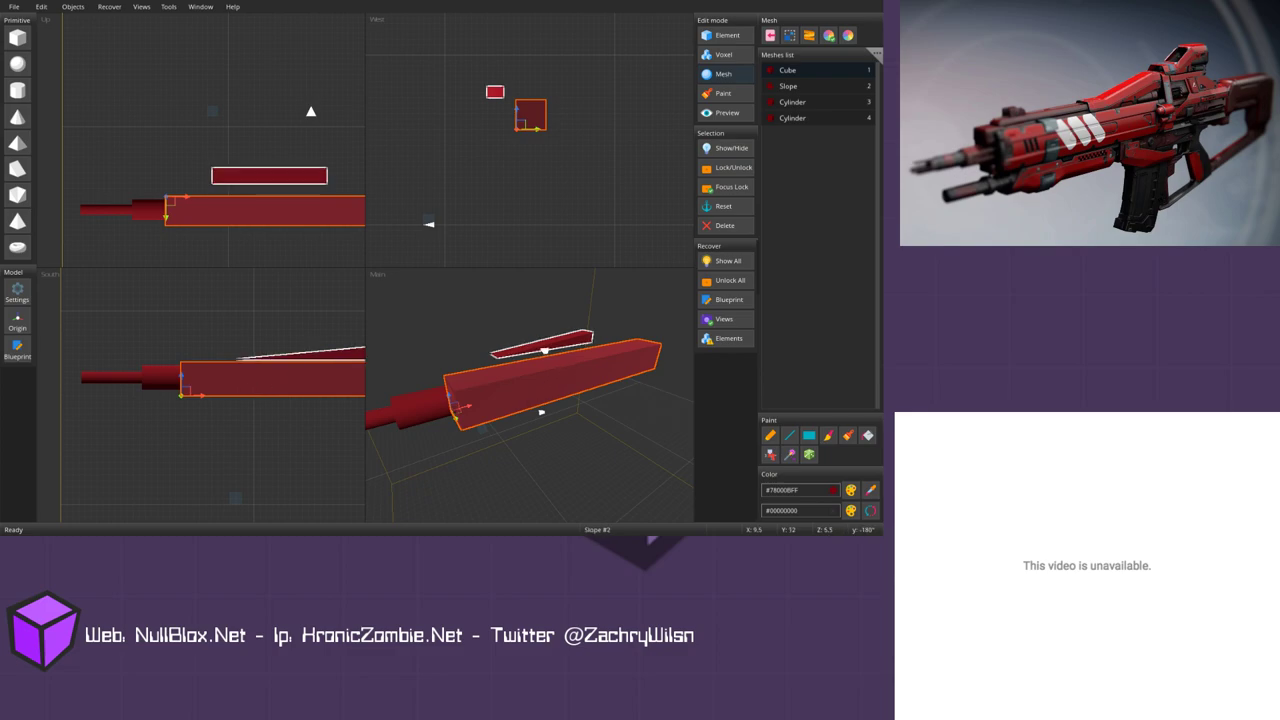
click(547, 349)
middle_drag(352, 352, 278, 332)
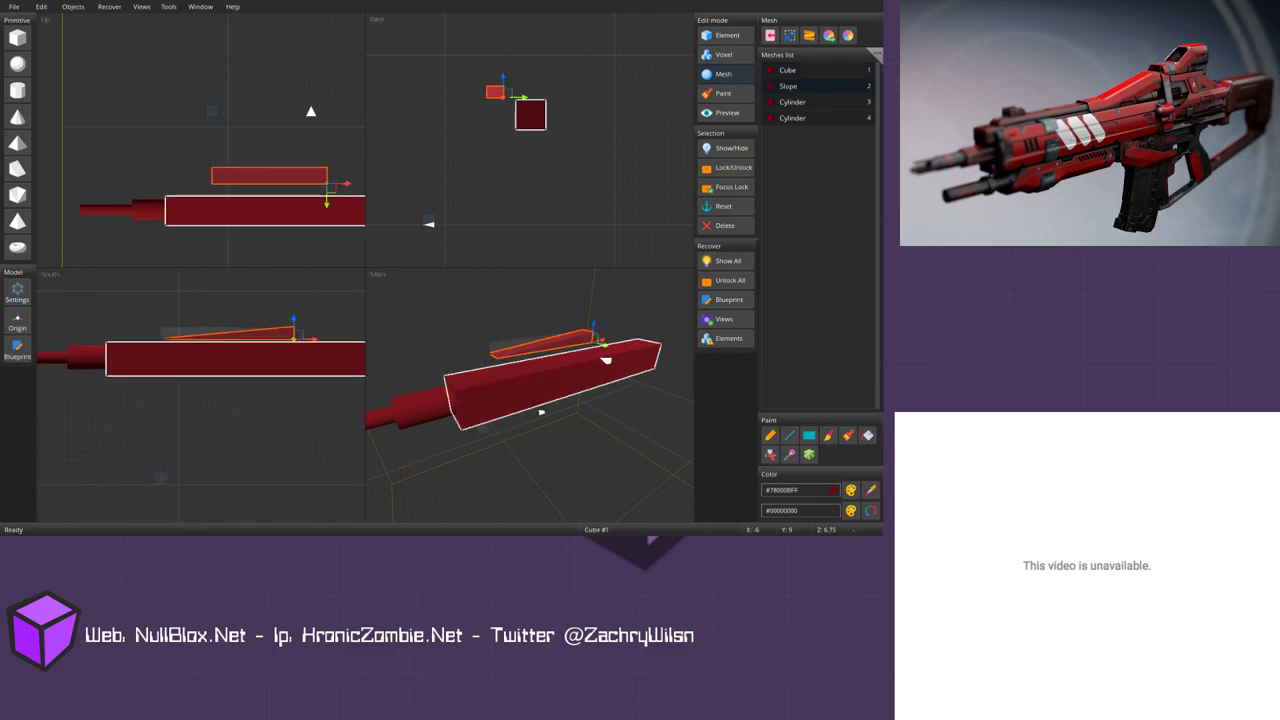
drag(277, 342, 295, 321)
scroll(290, 320, down, 1)
key(s)
drag(175, 313, 256, 293)
Step: Duplicate the long bar, shrink the copy into a thin slab on top of it at X 2.75, Y 11.75, and lower the slope onto it
click(591, 380)
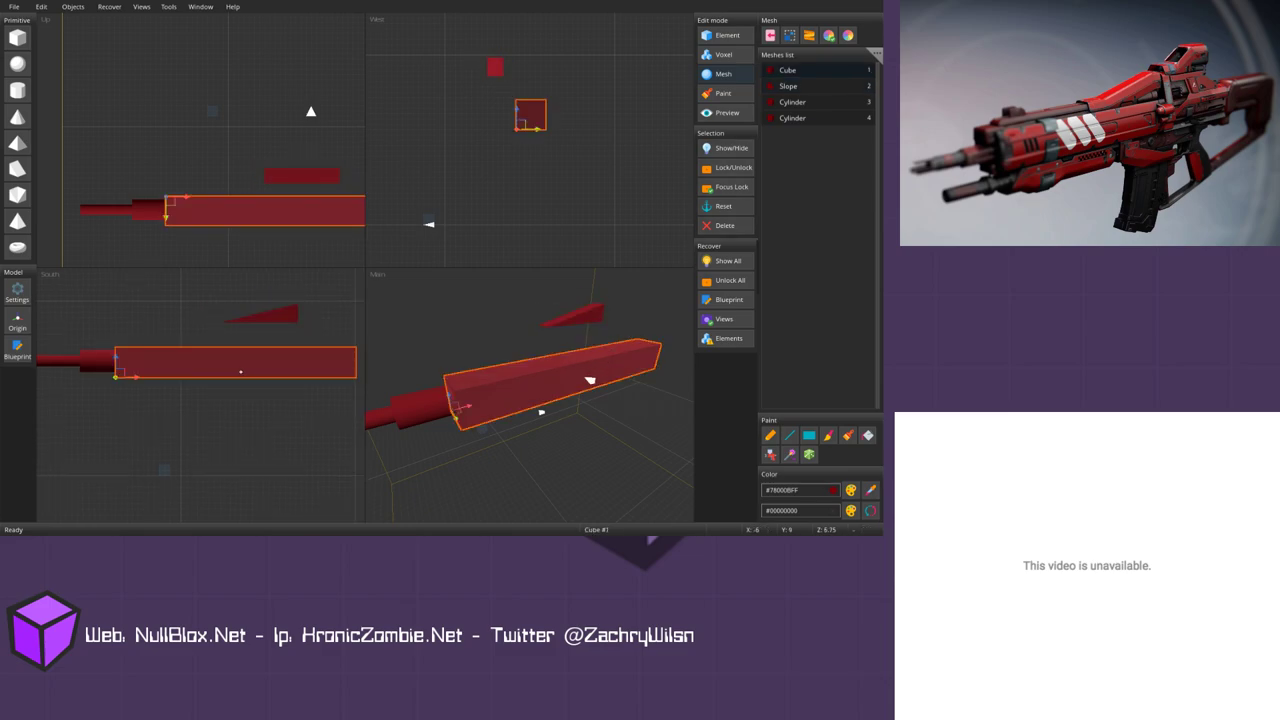
key(ctrl+d)
drag(258, 372, 241, 342)
key(s)
mouse_move(329, 327)
mouse_down()
mouse_move(190, 337)
mouse_move(263, 347)
mouse_move(310, 339)
mouse_move(305, 323)
mouse_move(308, 333)
mouse_up()
click(284, 315)
middle_drag(330, 336, 254, 339)
Step: Duplicate and resize cubes behind the slab into a block at X 11, Y 11.75 and a half-height block at X 13.75, Y 13
click(598, 350)
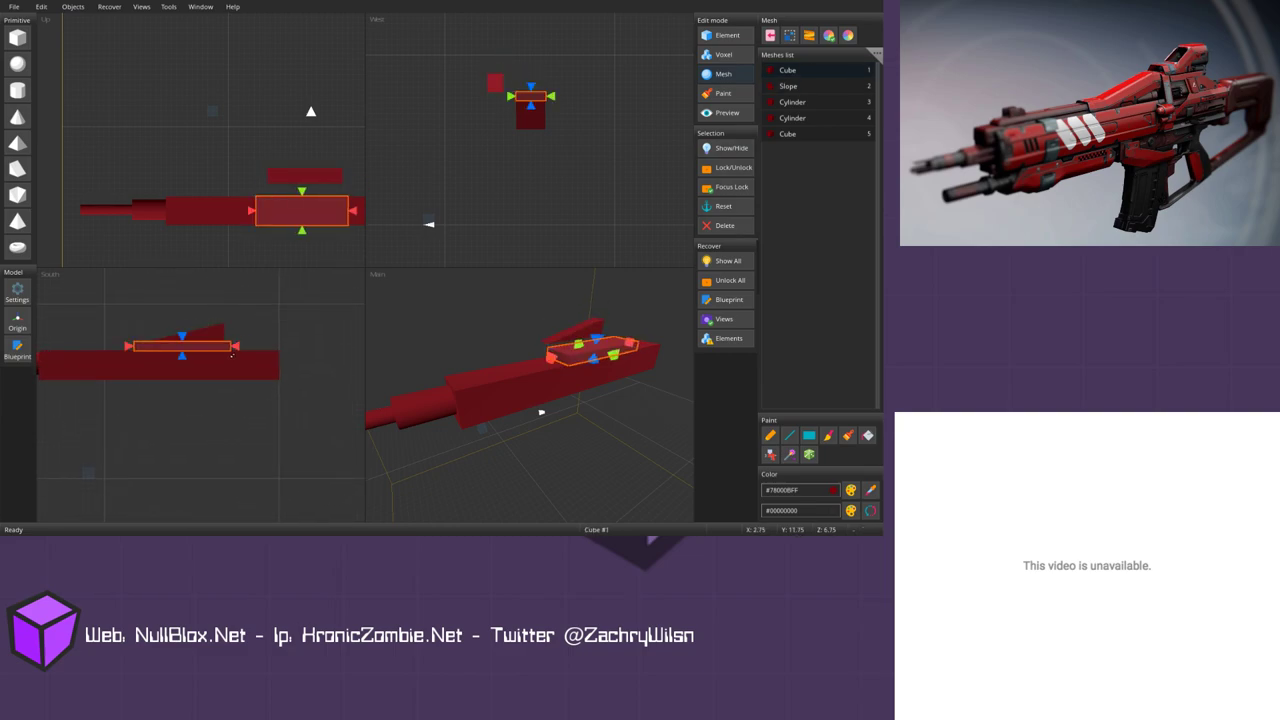
key(s)
key(ctrl+d)
drag(214, 356, 268, 316)
key(s)
key(ctrl+d)
key(s)
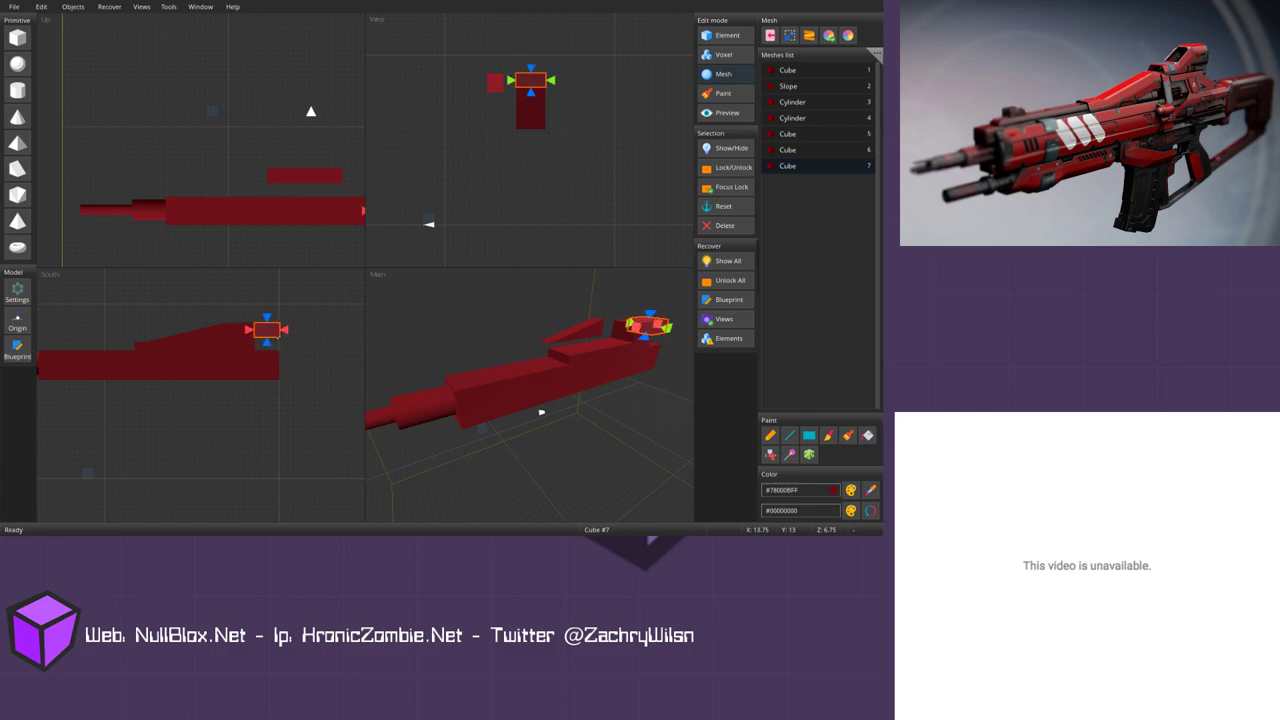
Step: Duplicate the block behind the slope and fit a flattened copy beneath the rear half-height block at X 13.75, Y 11.75
click(650, 340)
key(ctrl+d)
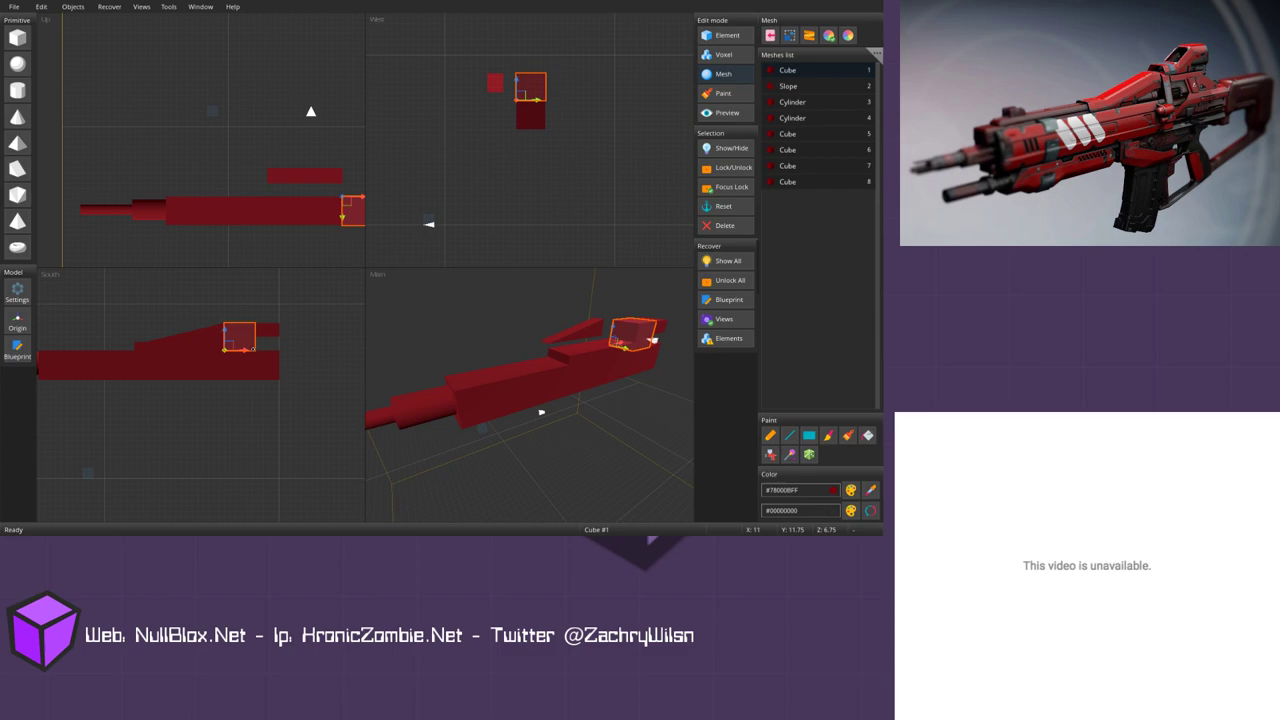
click(647, 337)
click(651, 340)
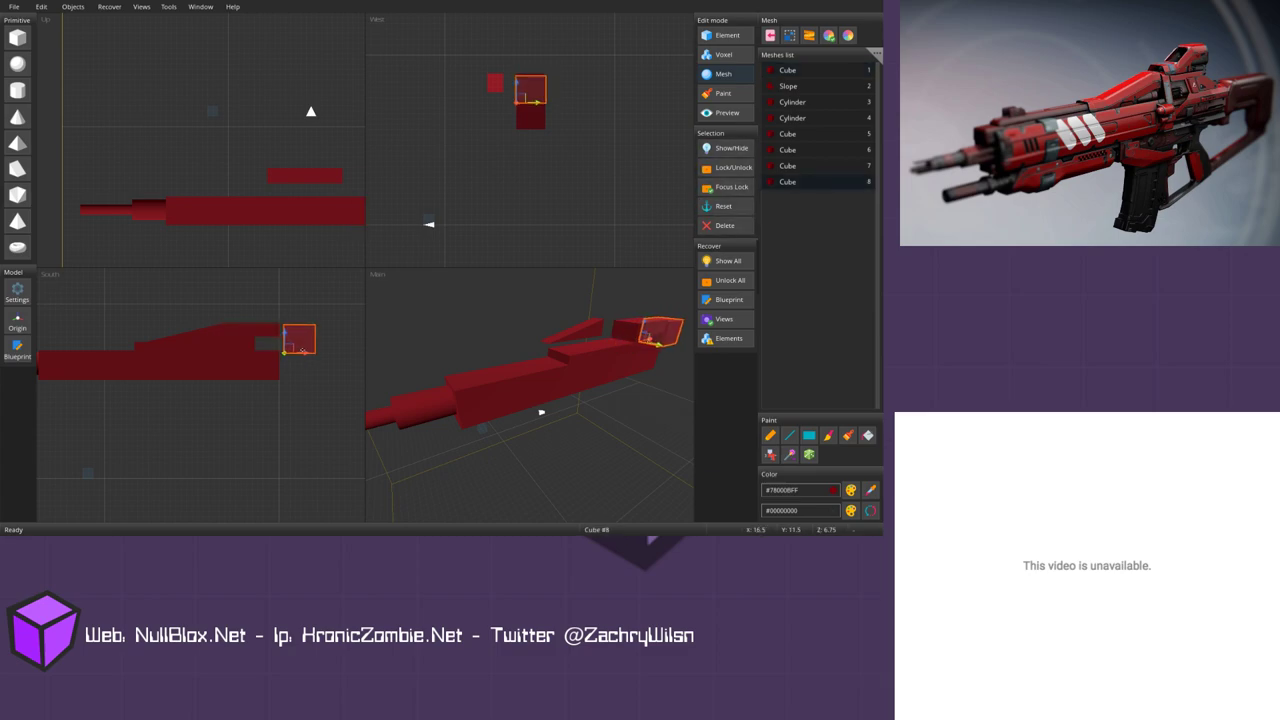
key(Left)
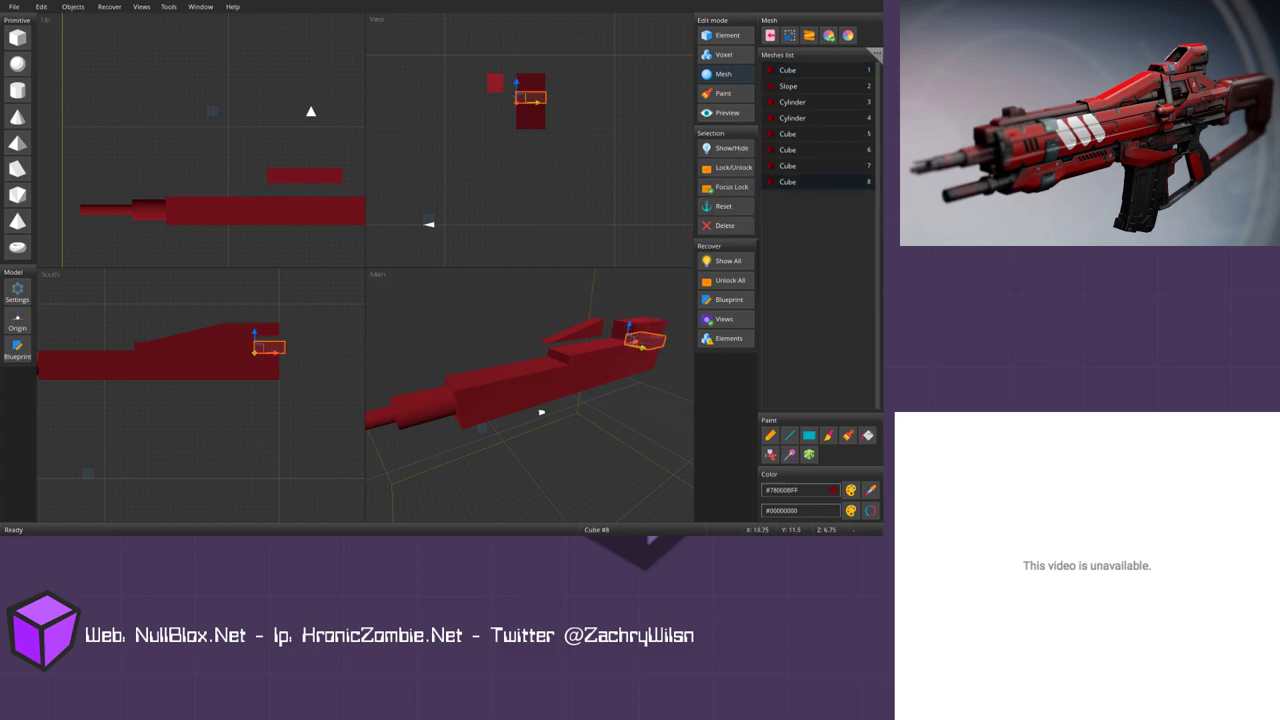
drag(284, 353, 282, 348)
click(669, 328)
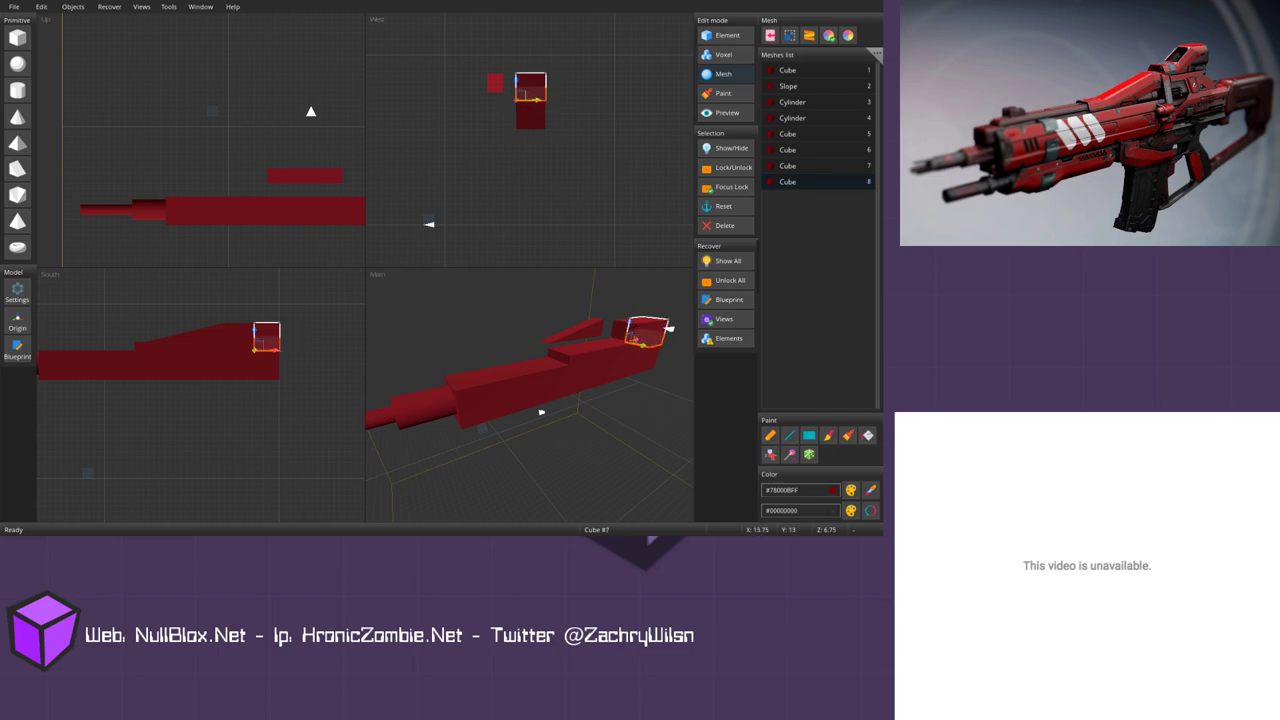
click(666, 336)
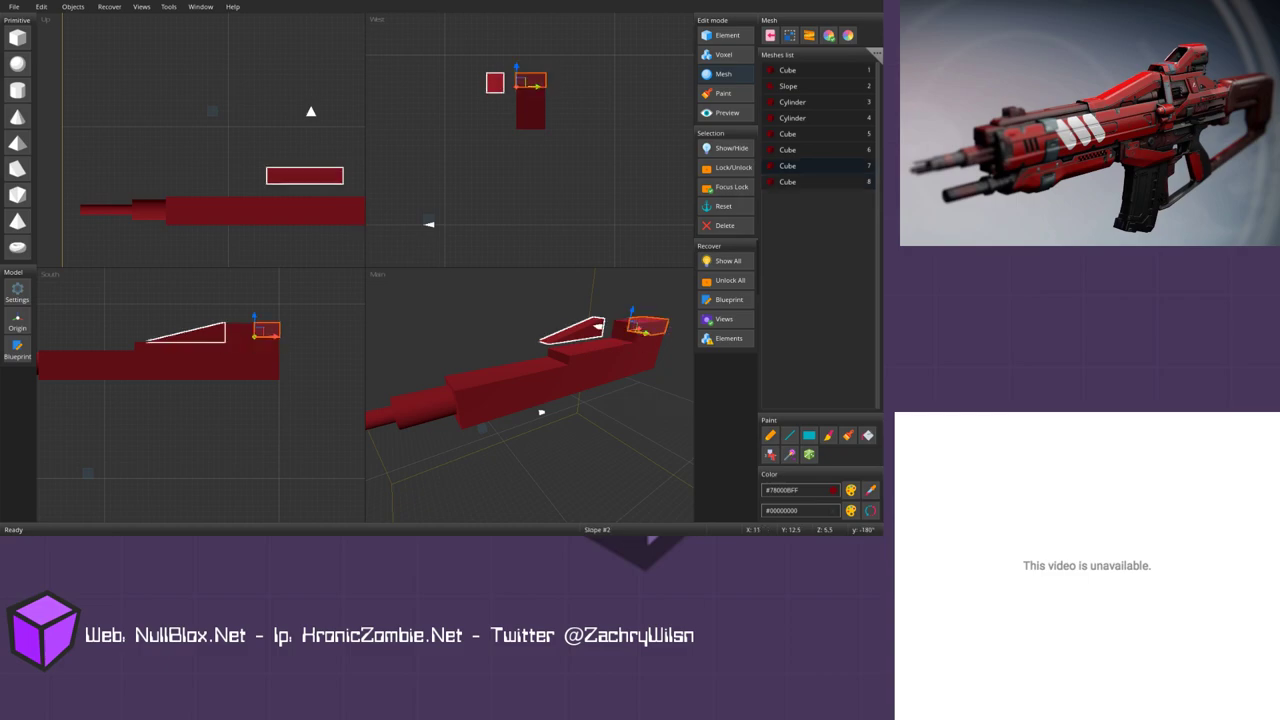
Step: Duplicate the slope, turn one of the two to descend toward the rear, and move both over the bar
click(603, 328)
key(ctrl+d)
key(r)
drag(216, 344, 318, 352)
key(t)
drag(321, 150, 334, 198)
click(278, 161)
click(334, 175)
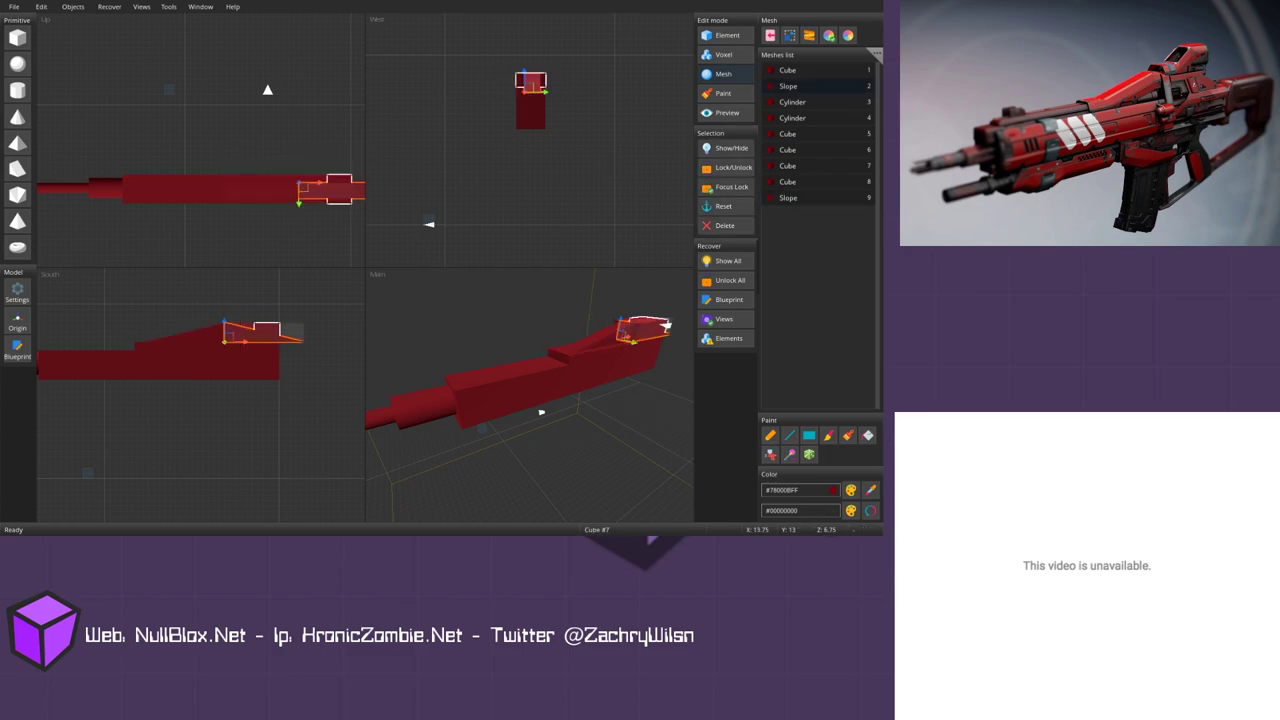
Step: Move the reversed slope to the rear end at X 16, Y 12.5, Z 7.5 and shorten it
drag(243, 345, 292, 345)
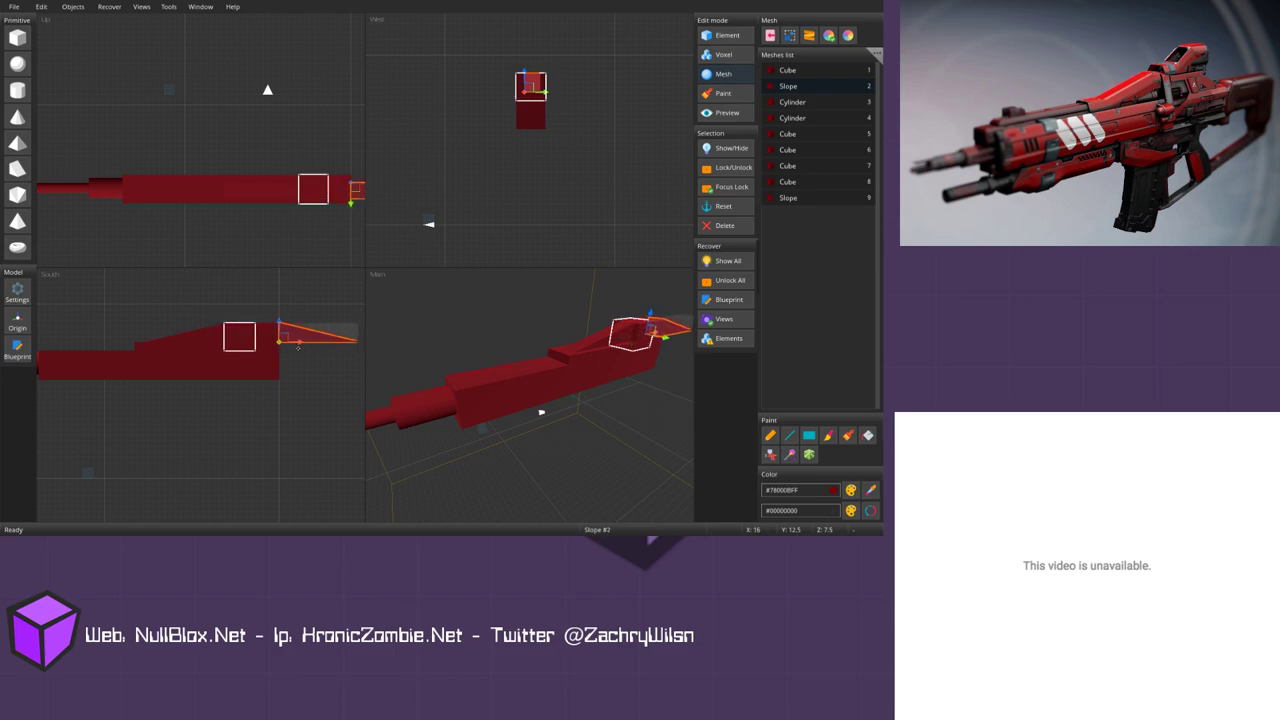
click(298, 366)
click(286, 340)
drag(285, 345, 268, 344)
key(w)
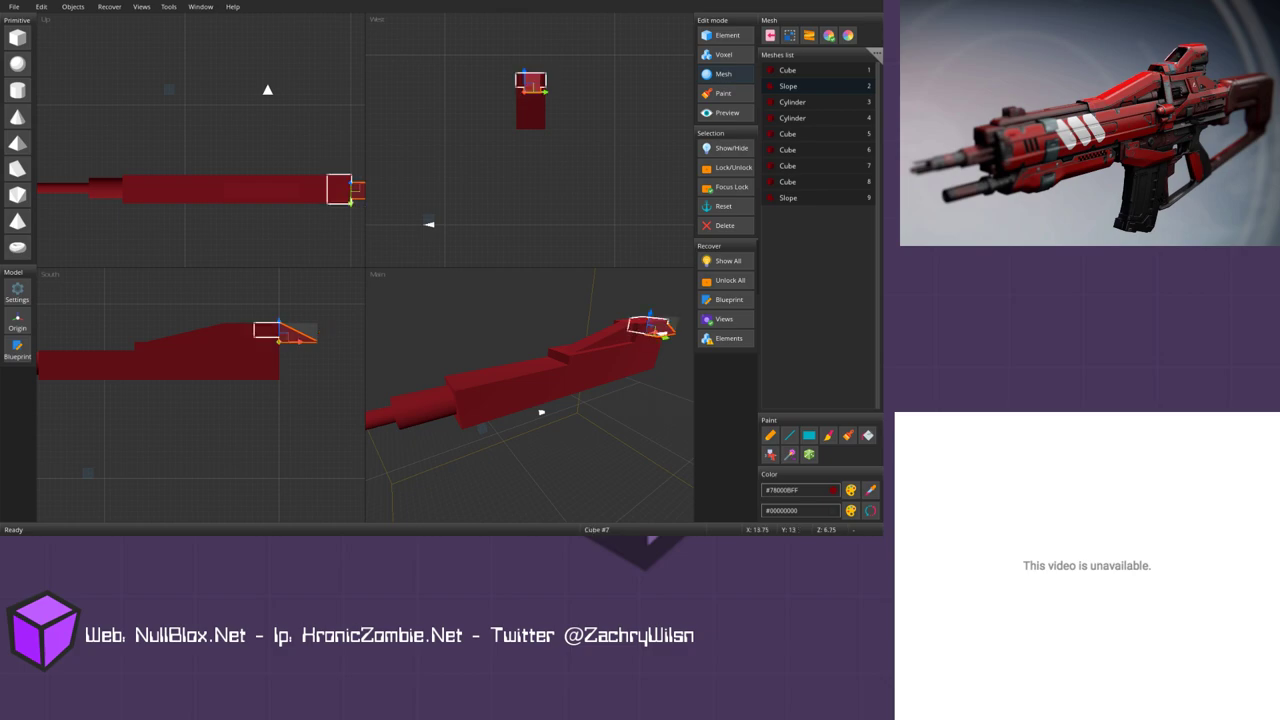
Step: Widen the front slope to the full width of the bar with its position at Z 9.5
click(541, 411)
middle_drag(530, 440, 500, 425)
key(Escape)
key(ctrl+z)
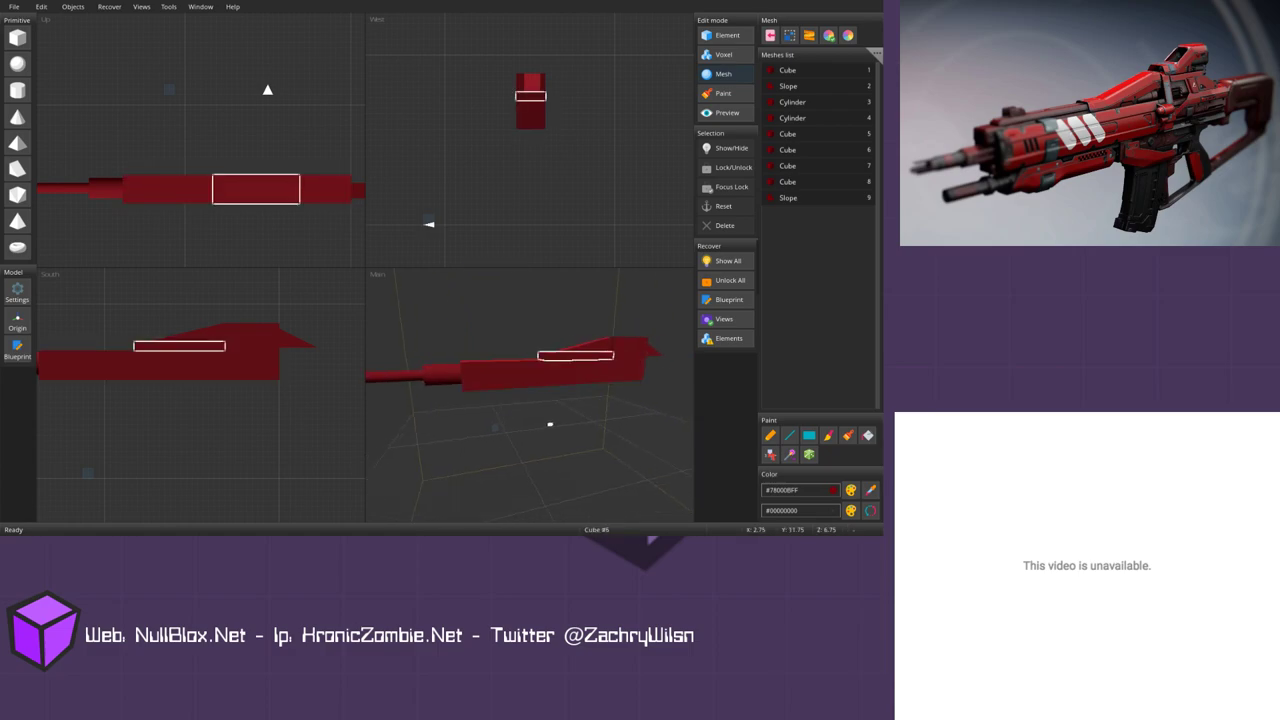
click(577, 340)
click(577, 340)
mouse_move(273, 200)
mouse_down()
mouse_move(263, 191)
mouse_move(263, 207)
mouse_move(300, 225)
mouse_move(266, 205)
mouse_up()
click(266, 192)
click(266, 195)
key(Up)
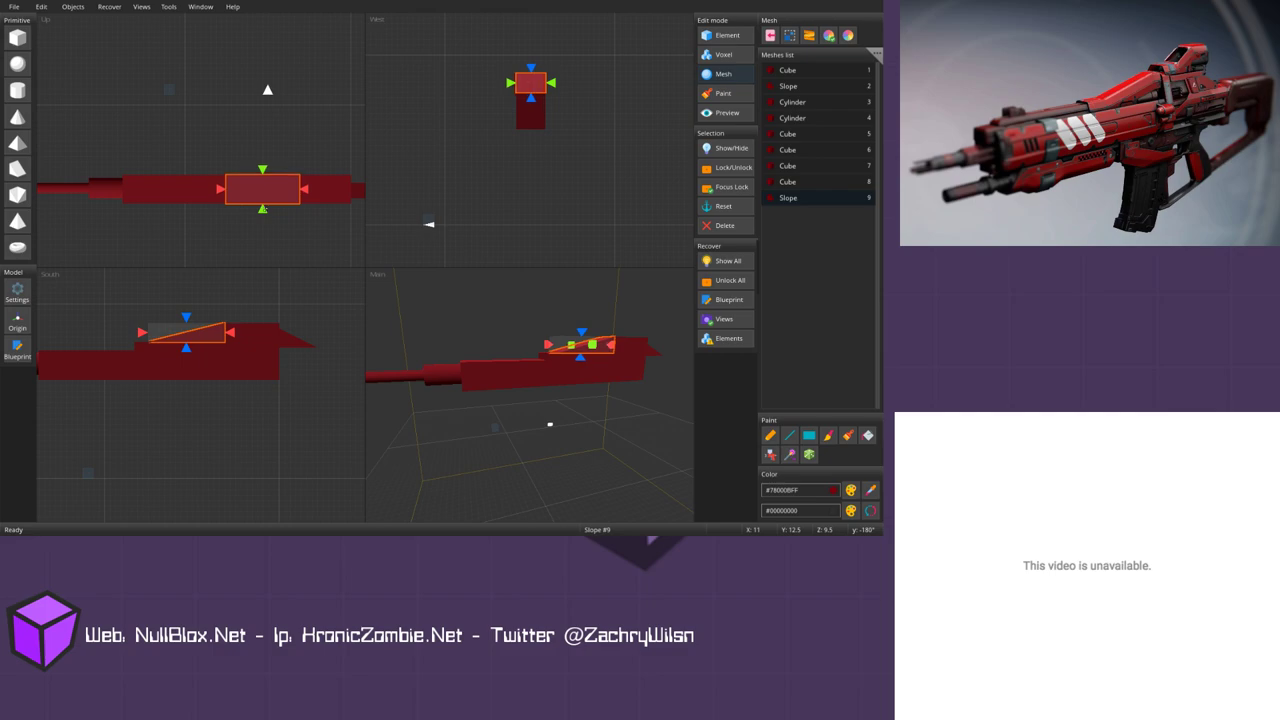
key(space)
middle_drag(268, 209, 245, 202)
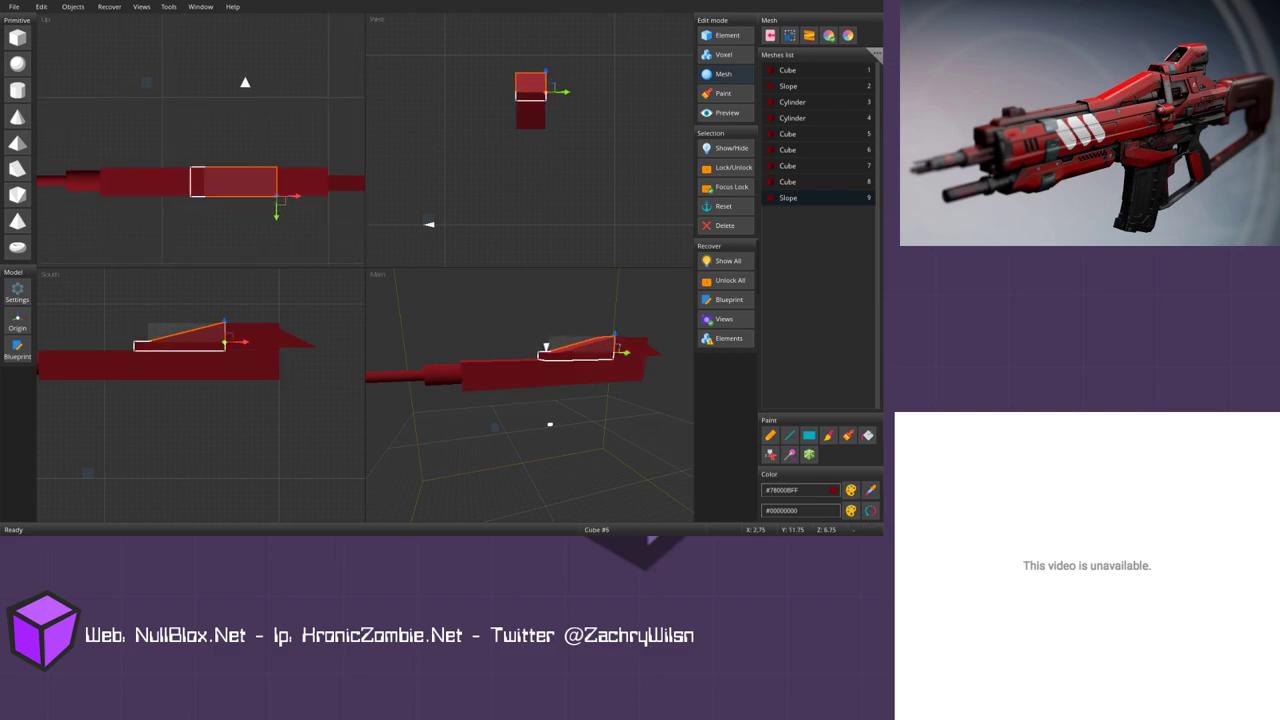
Step: Narrow the thin slab beneath the front slope on both sides so it is centered on the bar
click(545, 346)
key(space)
drag(234, 203, 204, 191)
key(space)
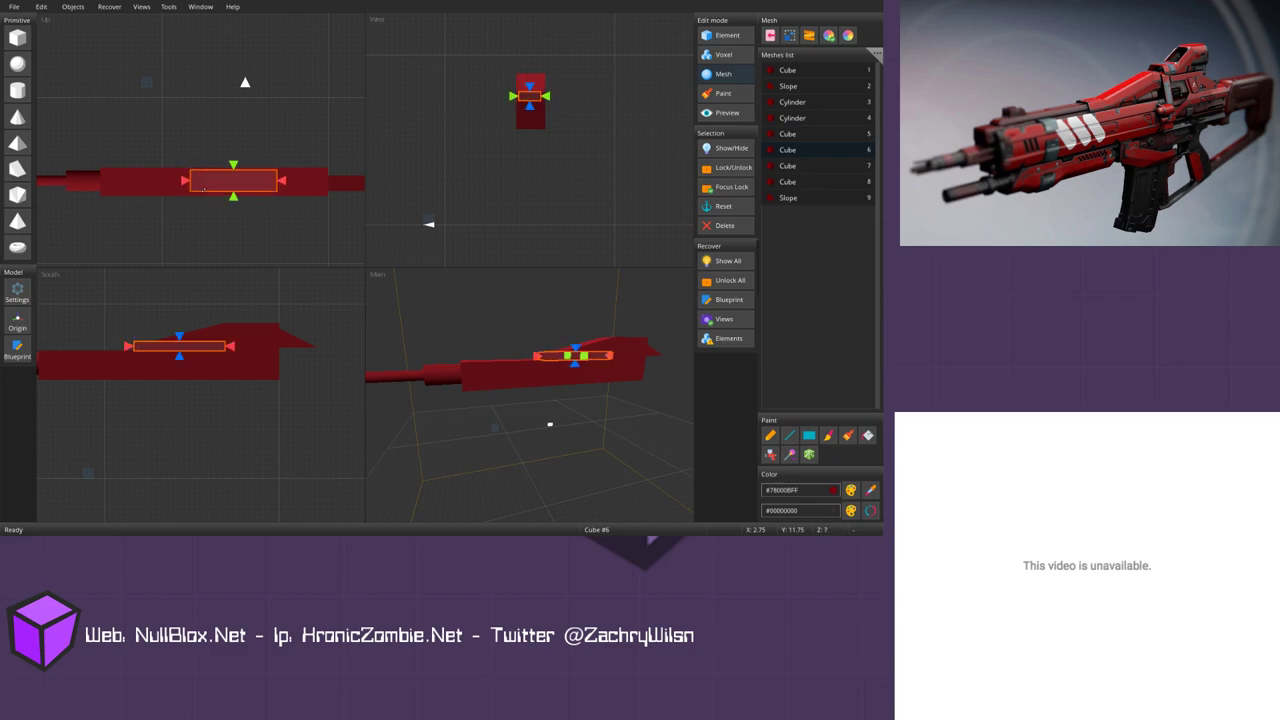
Step: Narrow the front slope to match the slab's width, centered on the bar at Z 9
click(231, 190)
key(space)
drag(231, 190, 234, 188)
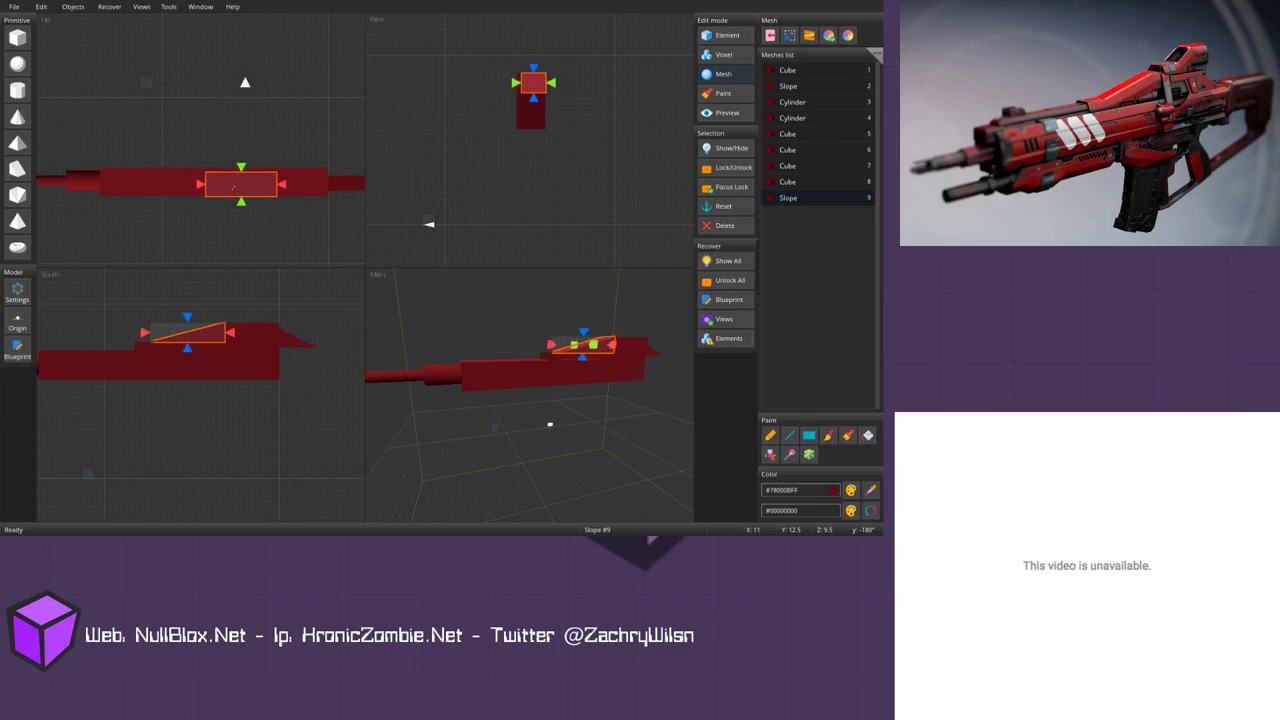
click(233, 187)
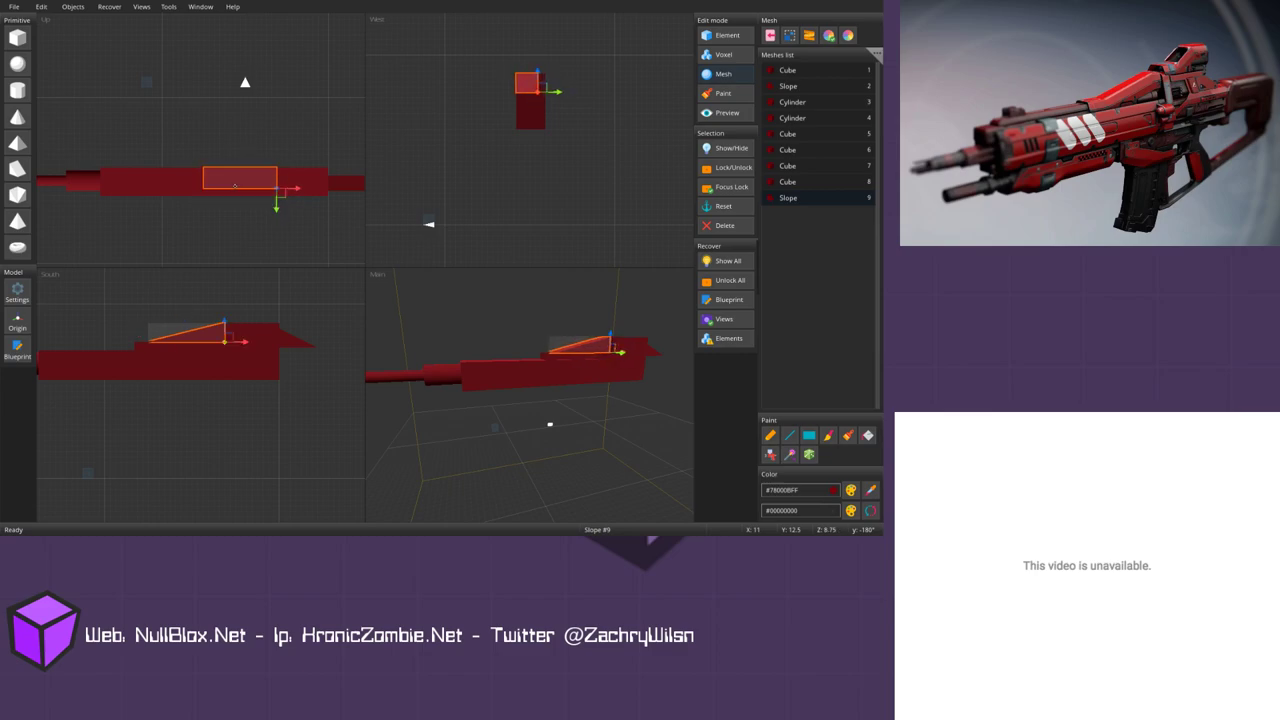
click(549, 346)
click(562, 341)
drag(235, 182, 235, 185)
click(235, 185)
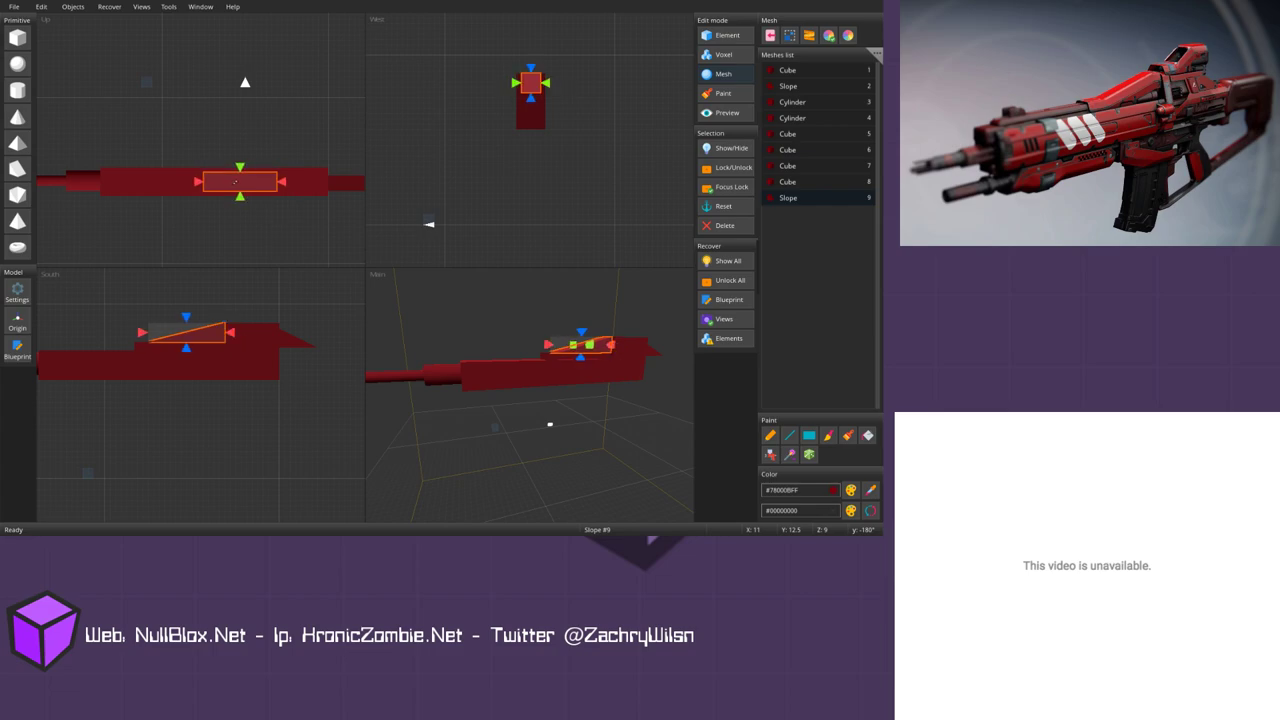
Step: Narrow the block behind the front slope to the same width, positioned at Z 7.25
click(293, 185)
drag(292, 197, 295, 191)
click(294, 185)
click(295, 189)
click(296, 190)
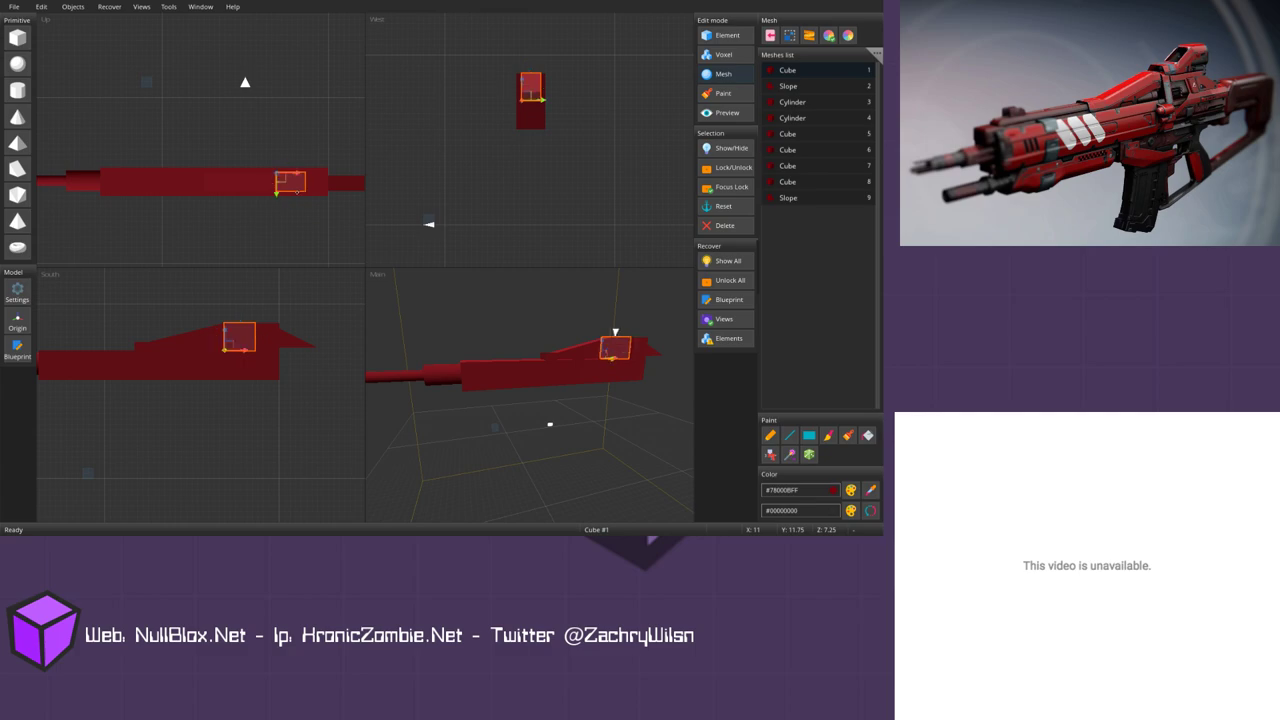
Step: Narrow the upper rear block to the same width, positioned at Z 7.25
click(321, 185)
drag(322, 186, 322, 190)
click(323, 189)
click(322, 186)
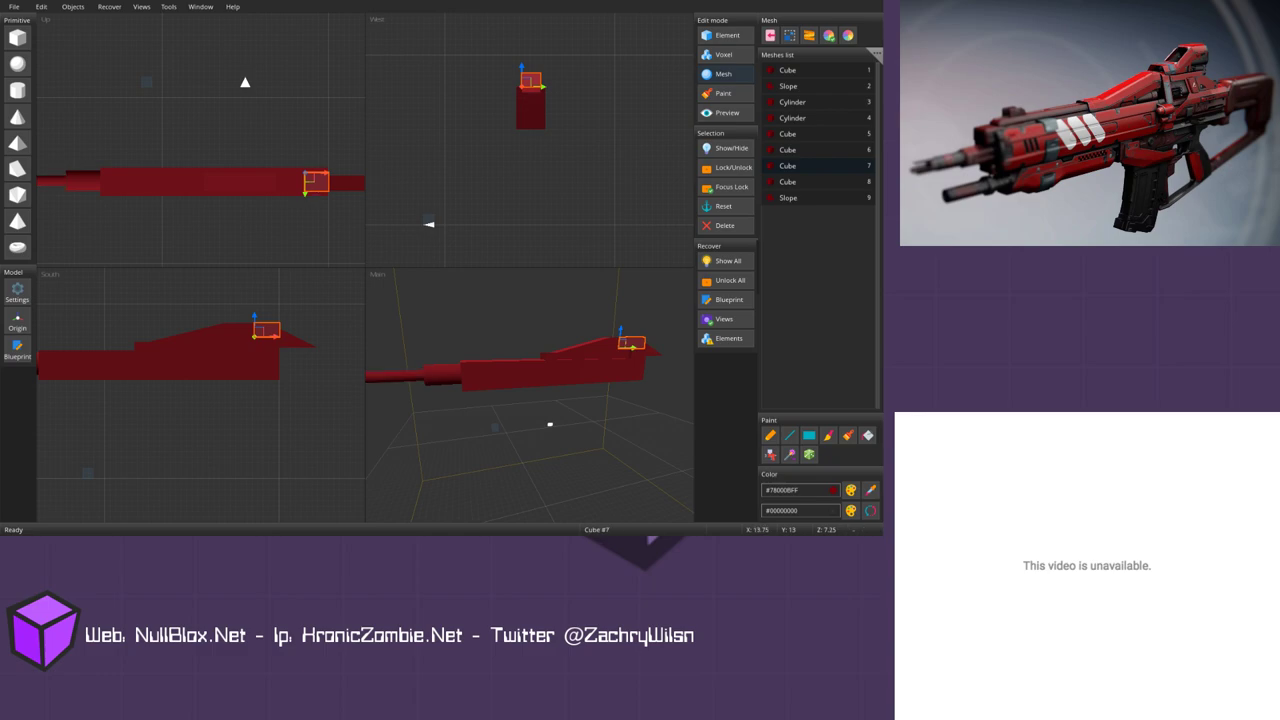
Step: Narrow the lower rear block to the width of the upper rear block above it and clear the selection
key(Escape)
middle_drag(600, 375, 470, 410)
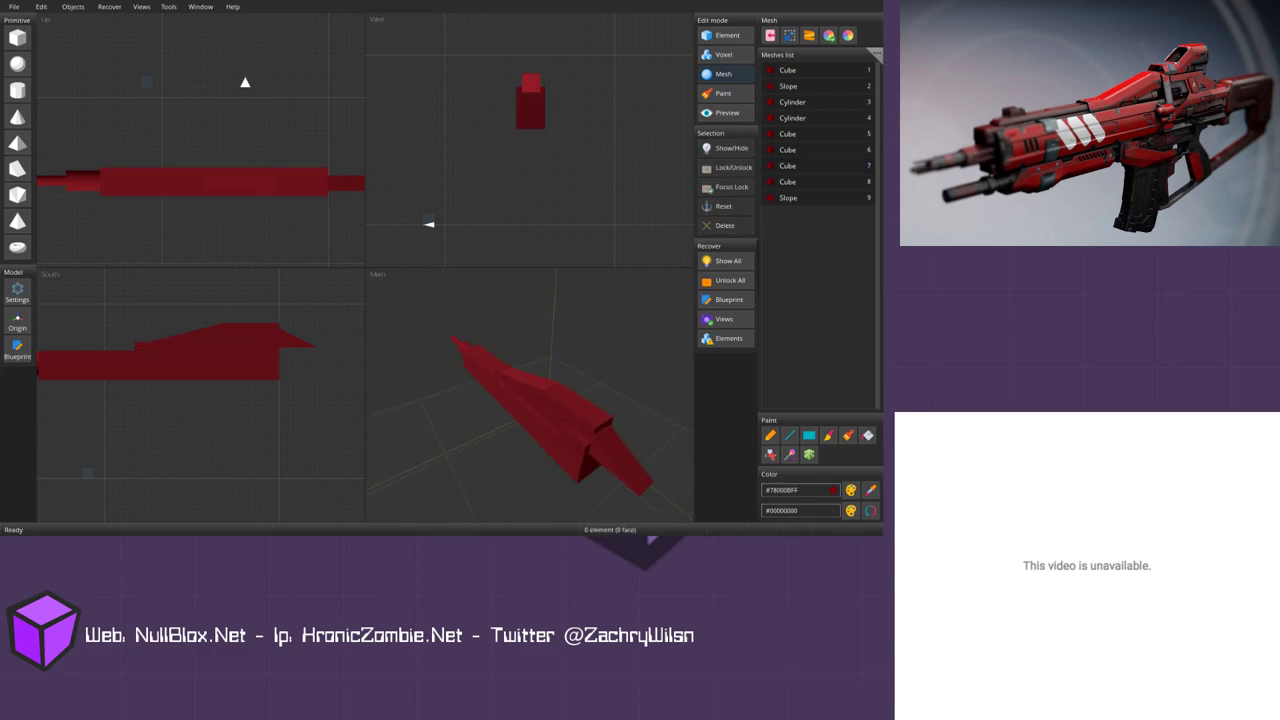
click(548, 416)
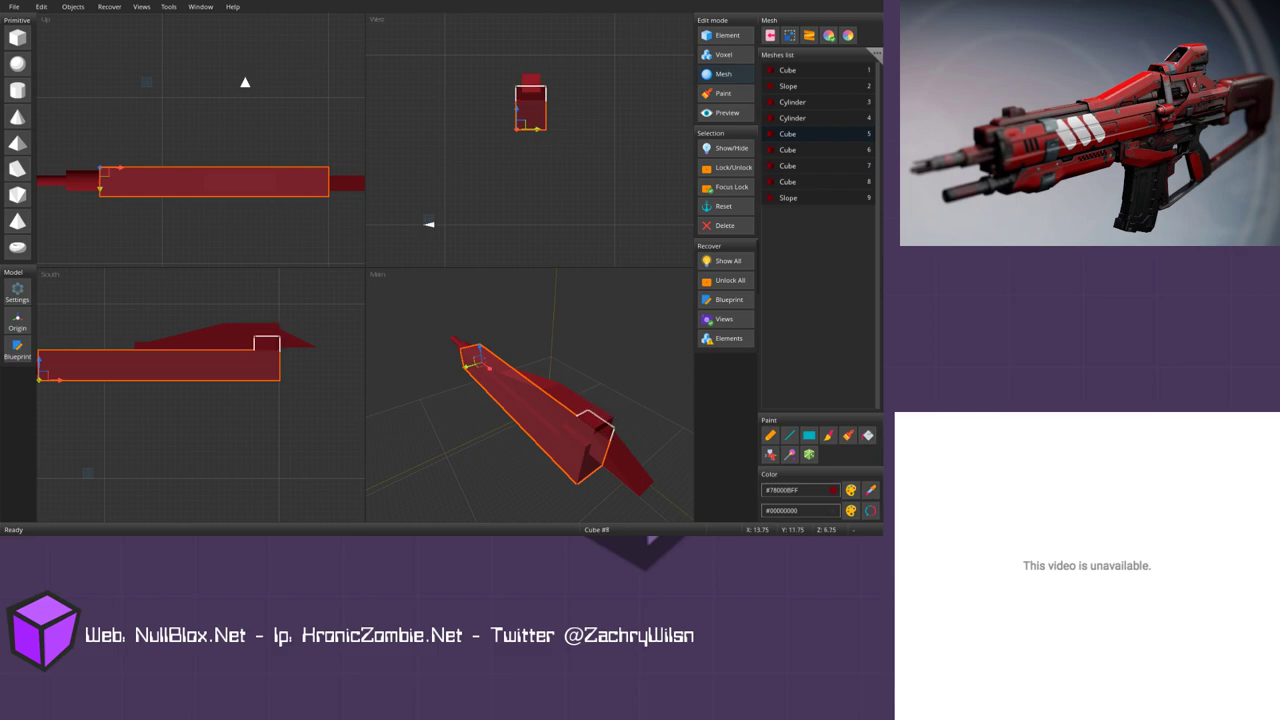
click(594, 425)
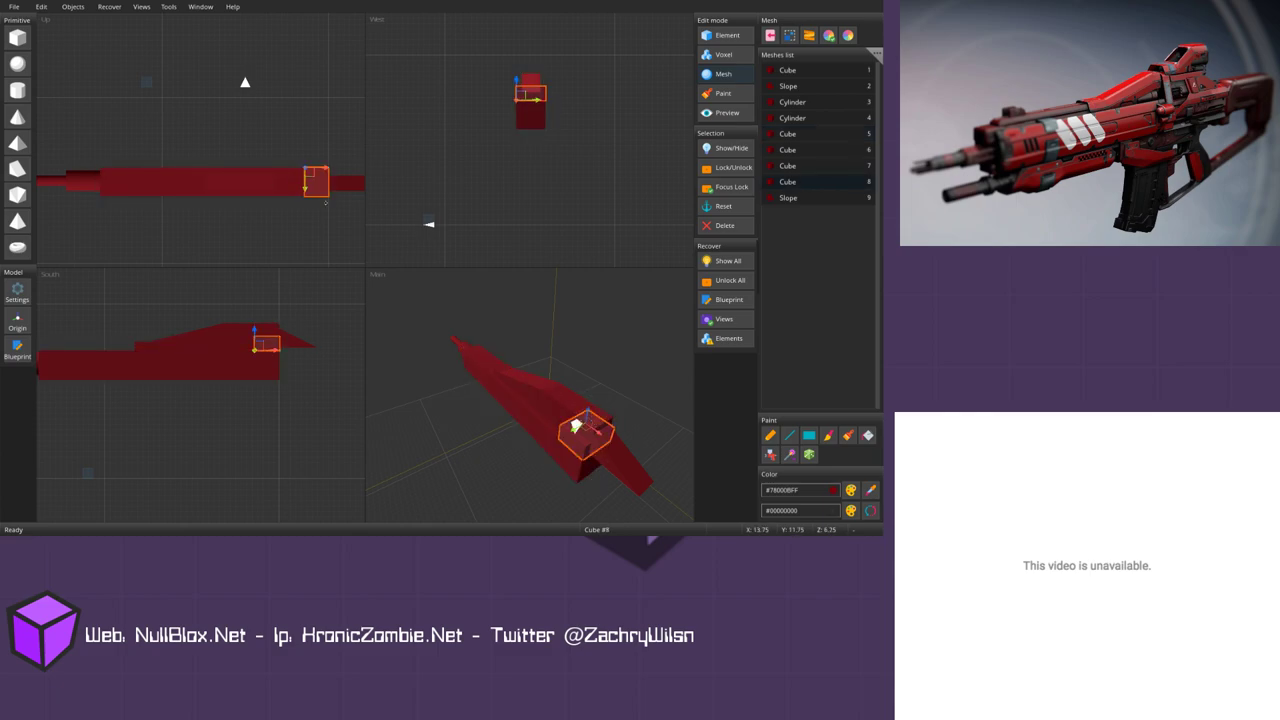
shift+drag(318, 202, 317, 189)
drag(584, 424, 578, 430)
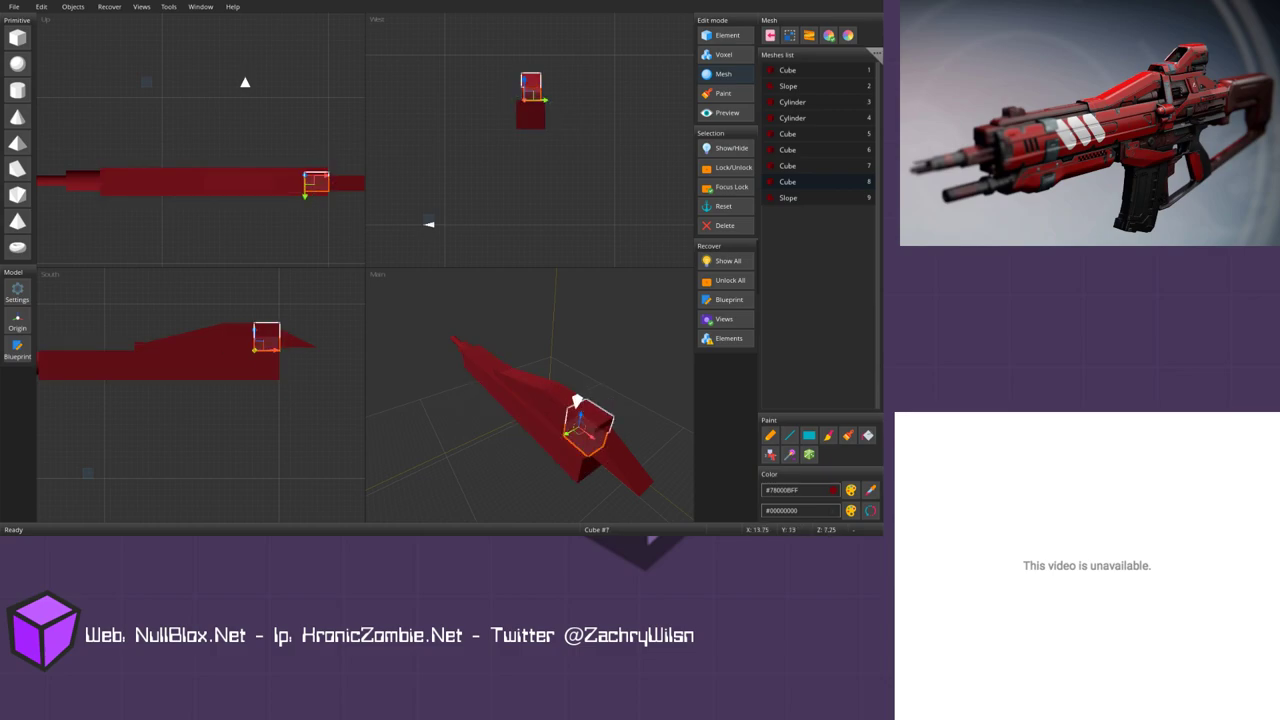
drag(267, 323, 267, 335)
key(Escape)
scroll(540, 410, down, 3)
mouse_move(540, 410)
middle_down()
mouse_move(540, 395)
mouse_move(551, 423)
mouse_move(527, 410)
mouse_move(543, 408)
middle_up()
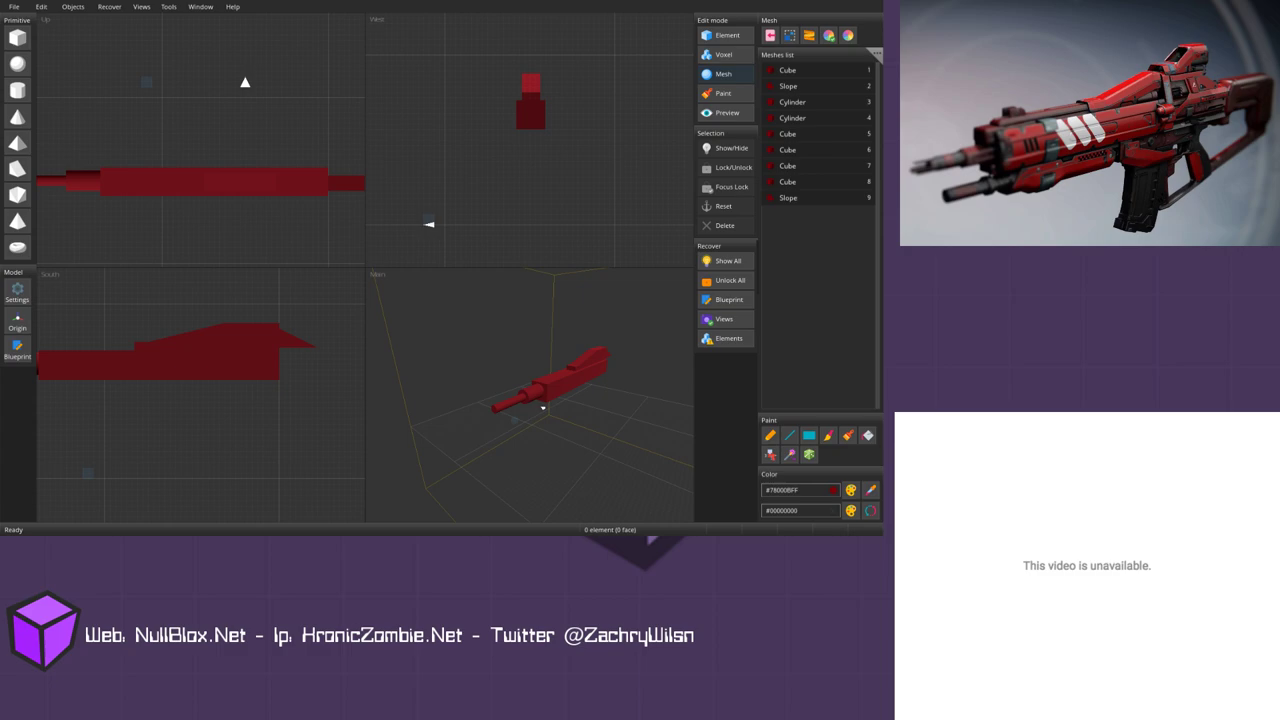
Step: Set the paint color to dark grey #202020FF from the palette and return to Mesh mode
middle_drag(543, 408, 547, 413)
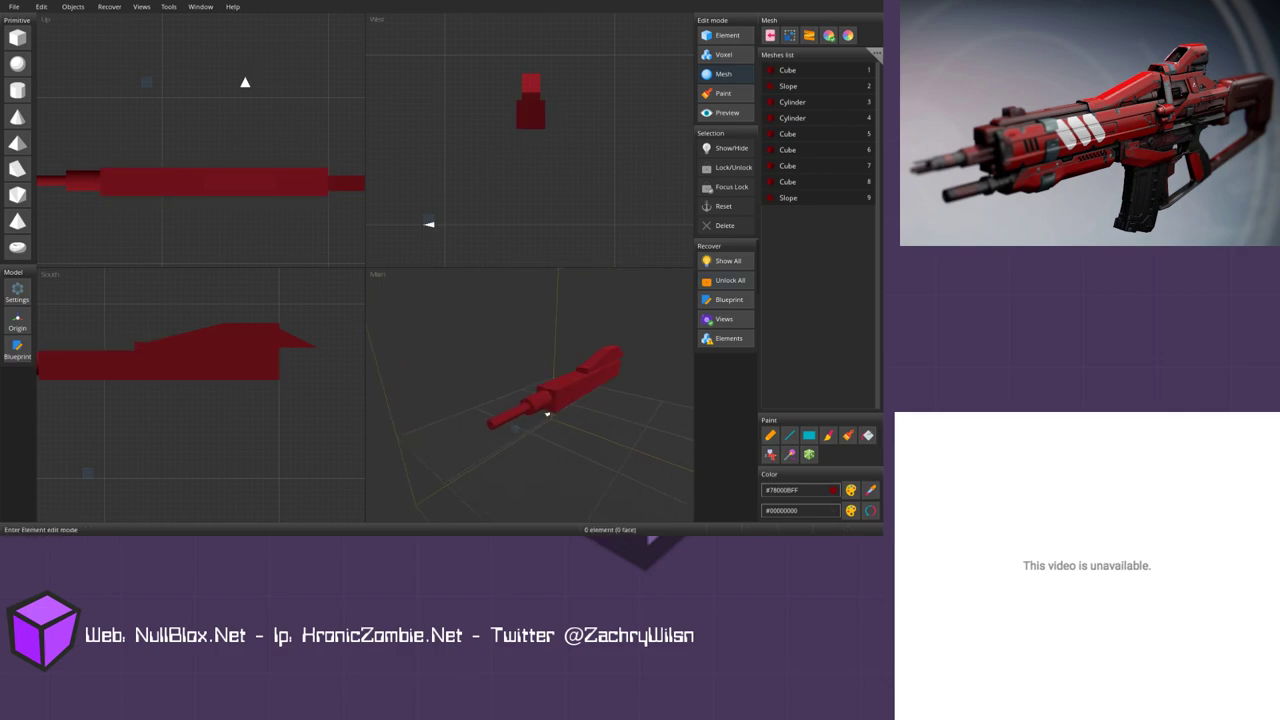
click(724, 54)
click(876, 479)
click(824, 288)
click(740, 74)
Step: Add a dark grey cube and stretch it into a thin rail along the bar's front top at X -5.5, Y 11.75, Z 7.5
click(17, 37)
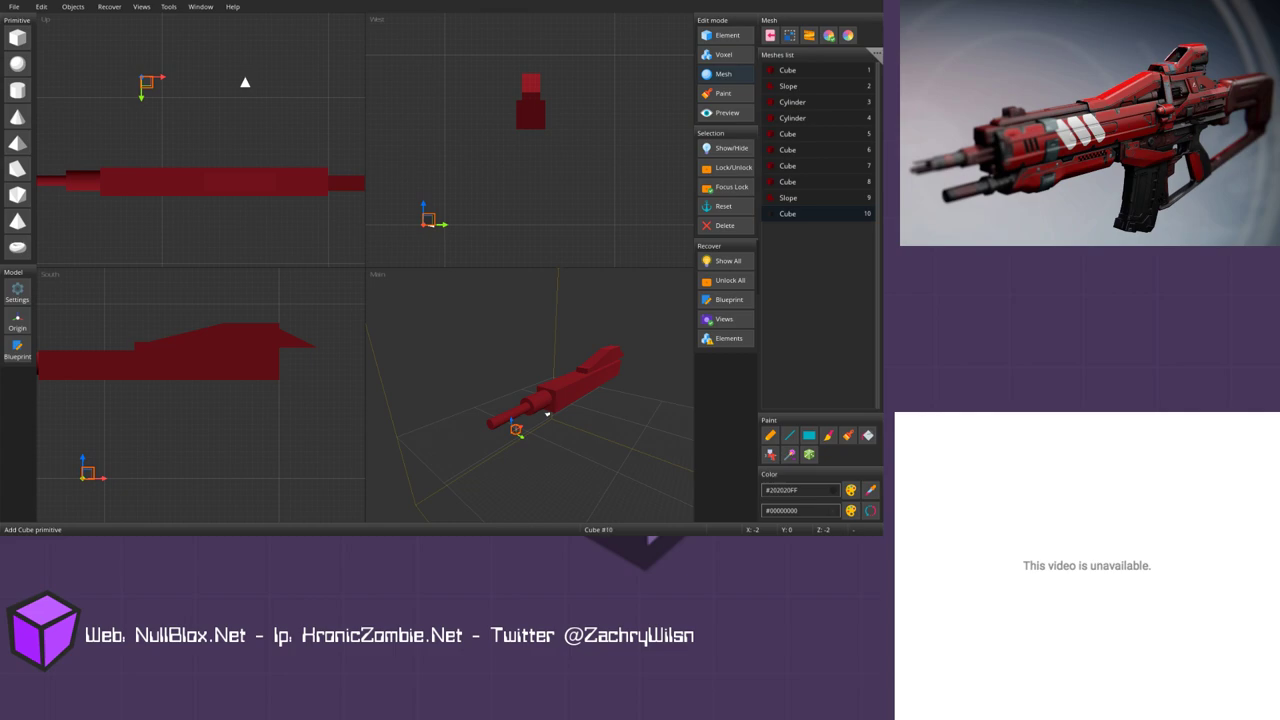
drag(99, 483, 138, 361)
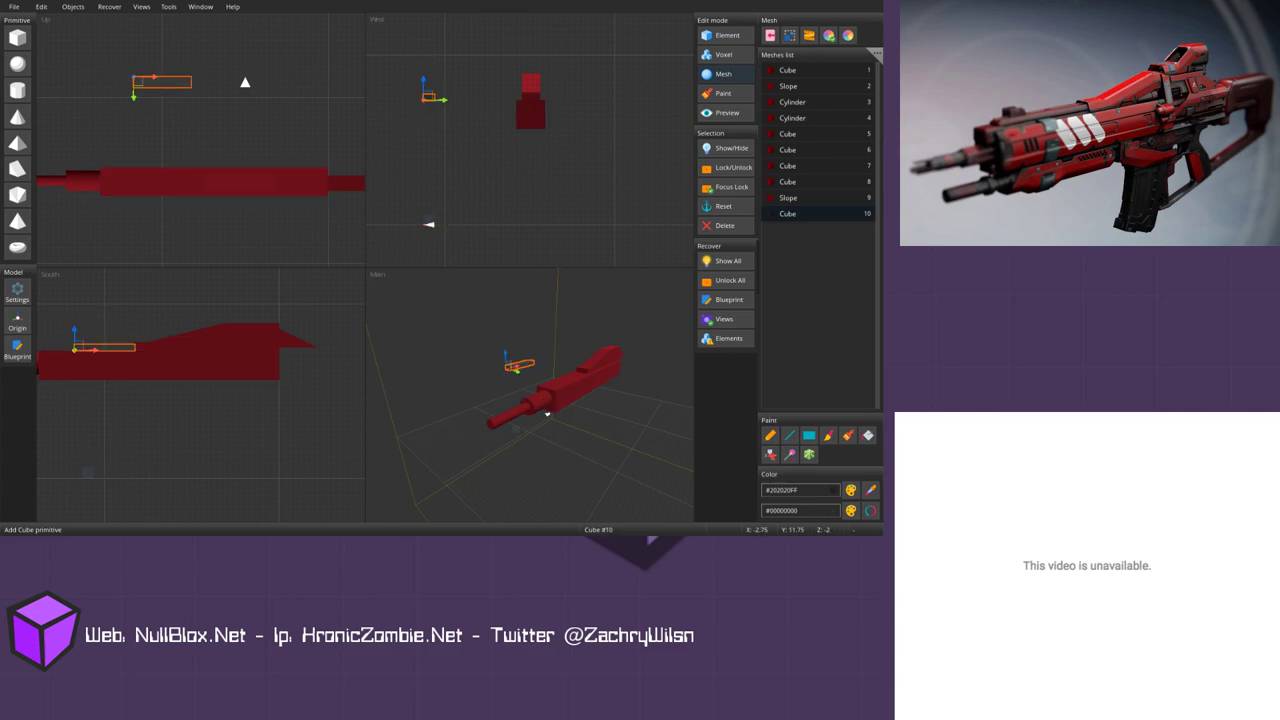
drag(153, 90, 155, 193)
click(127, 189)
click(155, 192)
key(shift+Down)
key(Up)
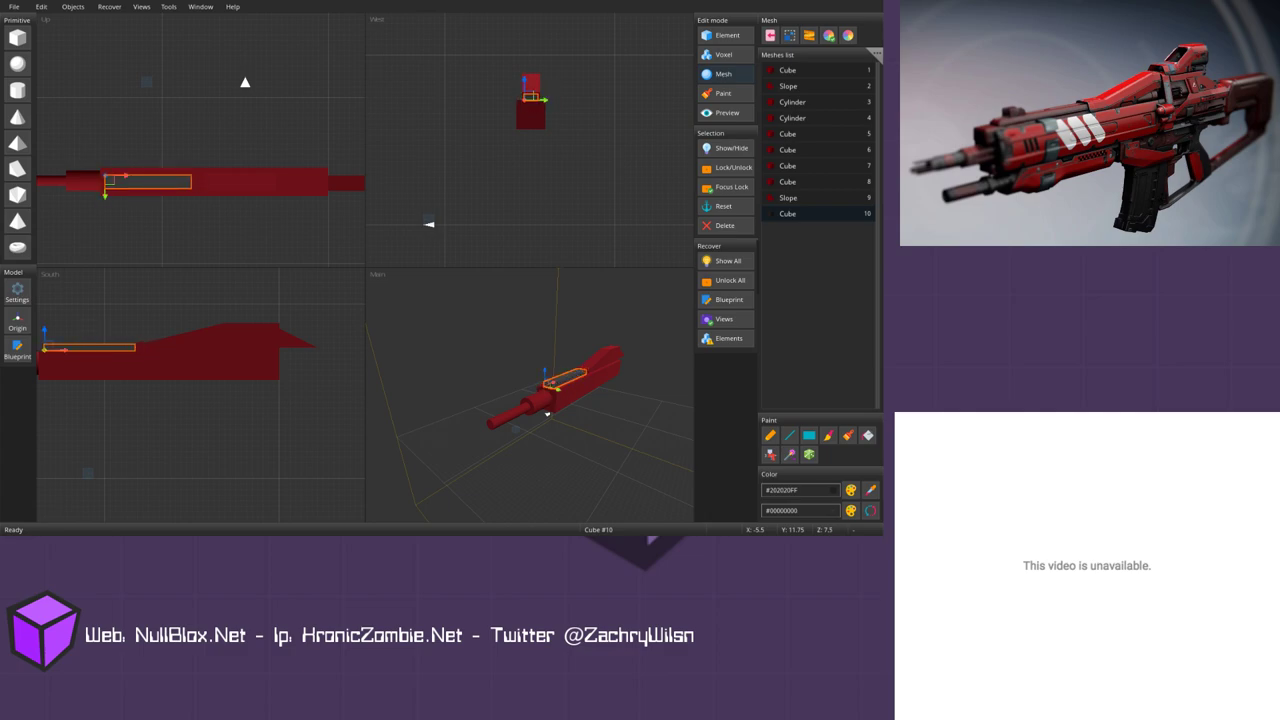
Step: Raise the long upper slope slightly and make the rear block behind it taller to match
middle_drag(549, 376, 458, 362)
middle_drag(591, 445, 586, 438)
click(578, 371)
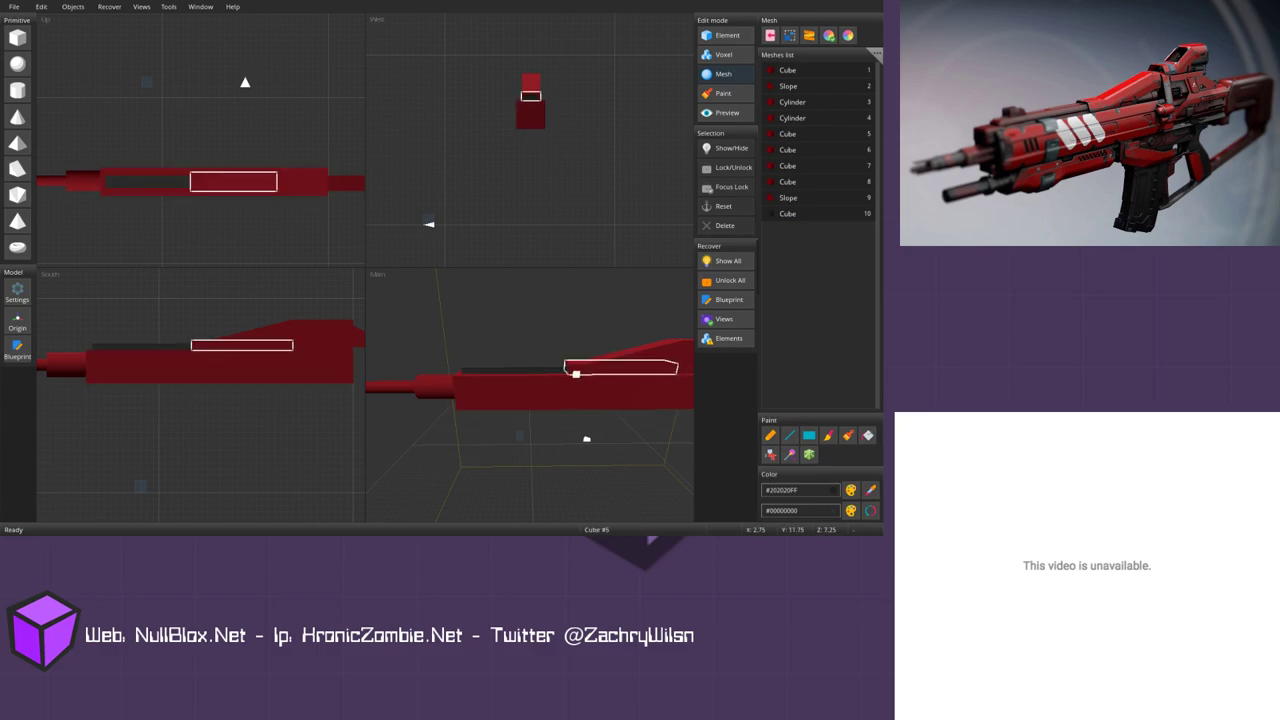
middle_drag(285, 345, 241, 345)
click(228, 335)
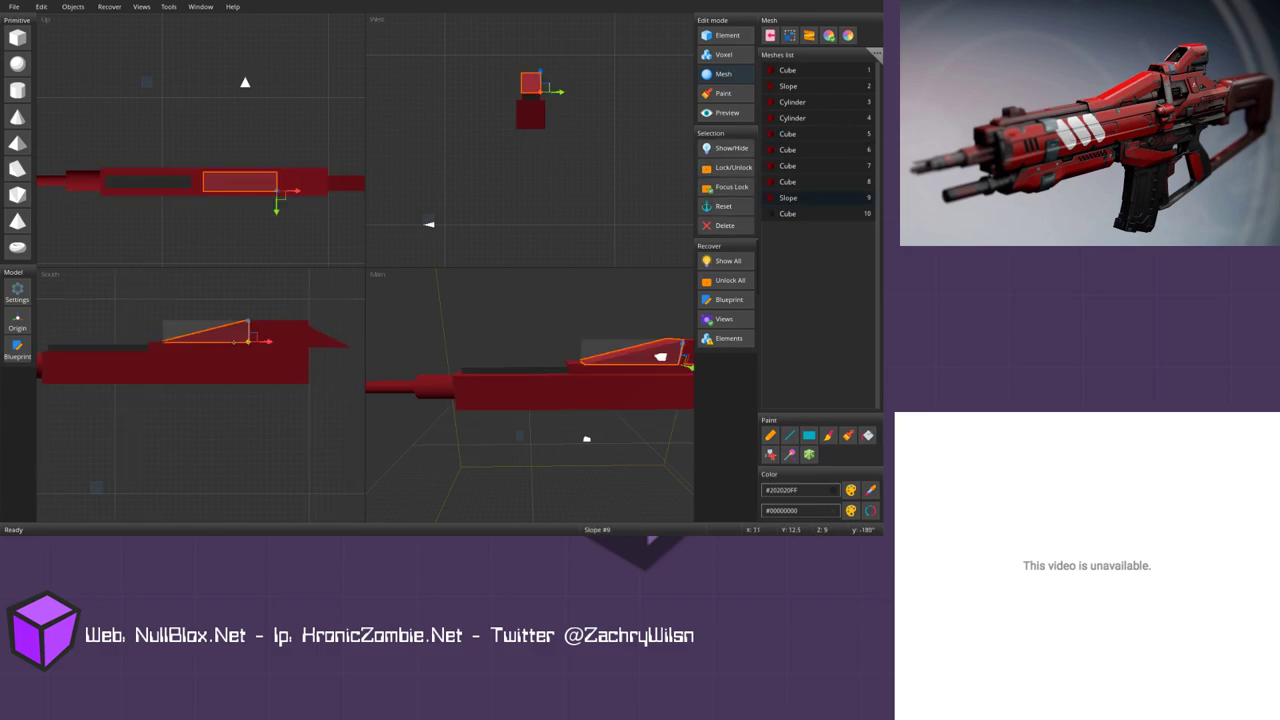
click(267, 337)
key(Down)
key(Down)
key(Down)
key(Down)
key(Down)
key(Down)
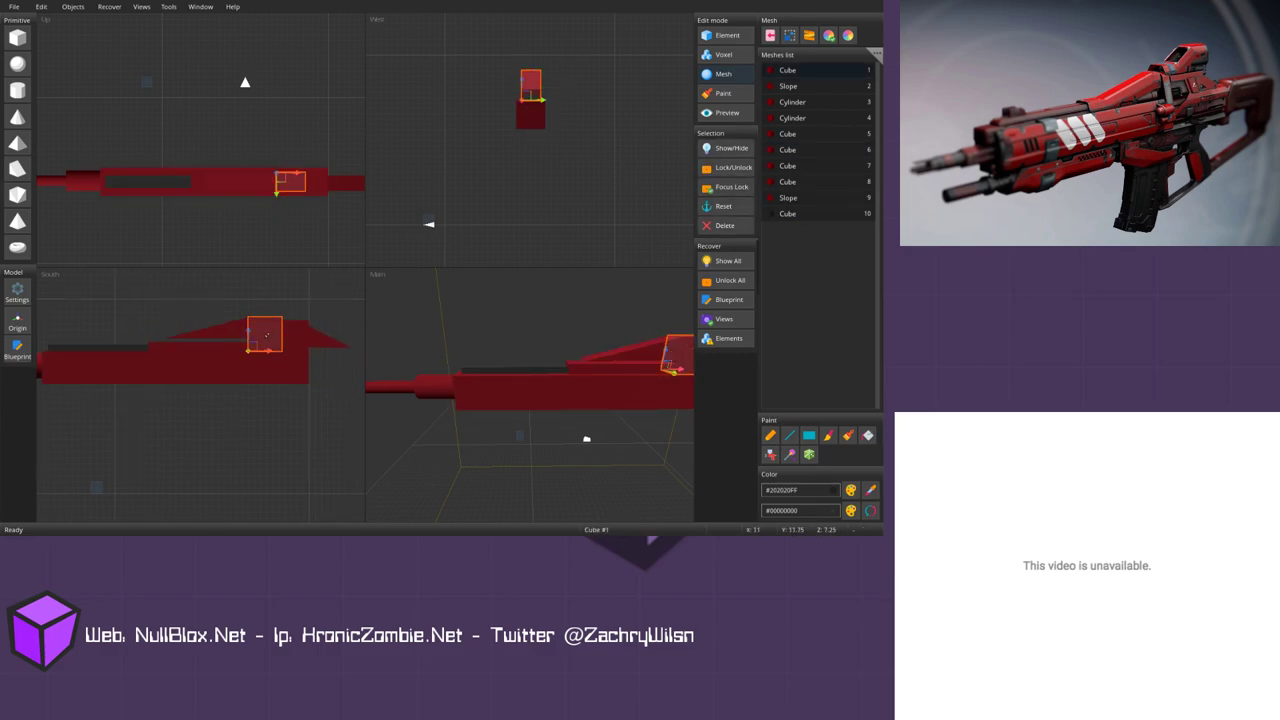
Step: Make the lower rear block slightly taller and raise the tail slope with it to Y 12.25
key(Down)
key(Down)
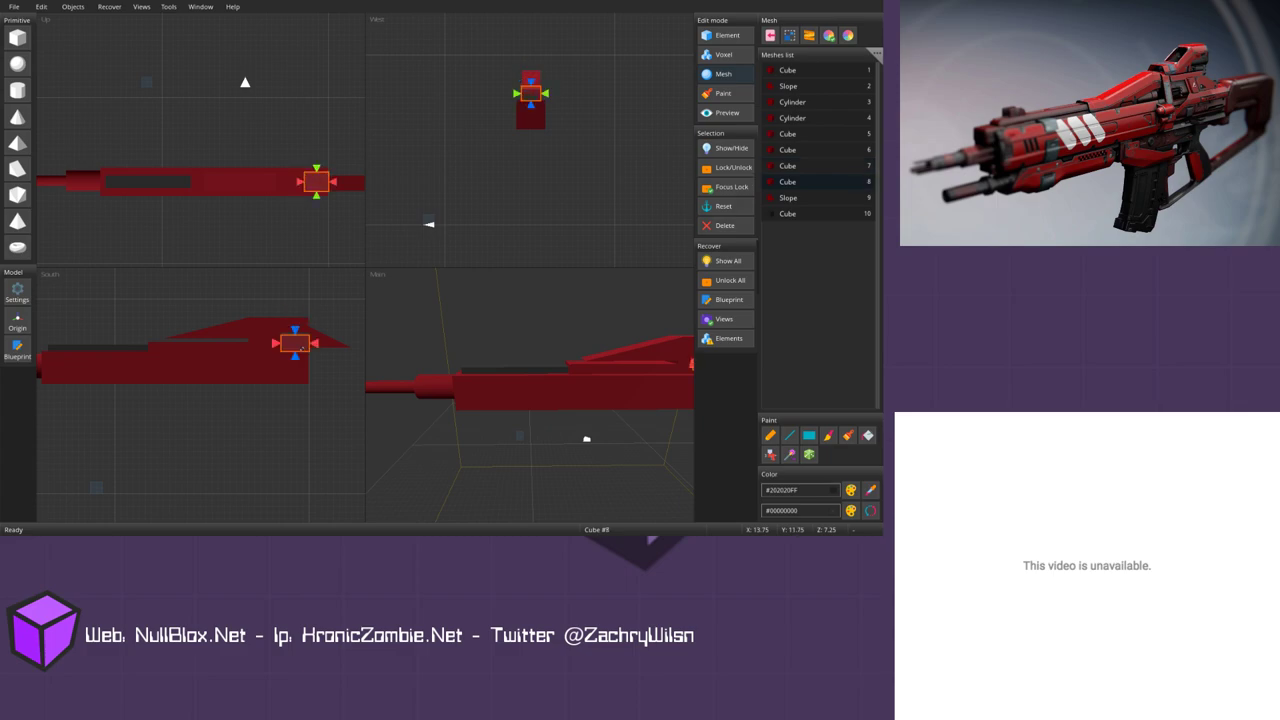
click(325, 340)
key(Up)
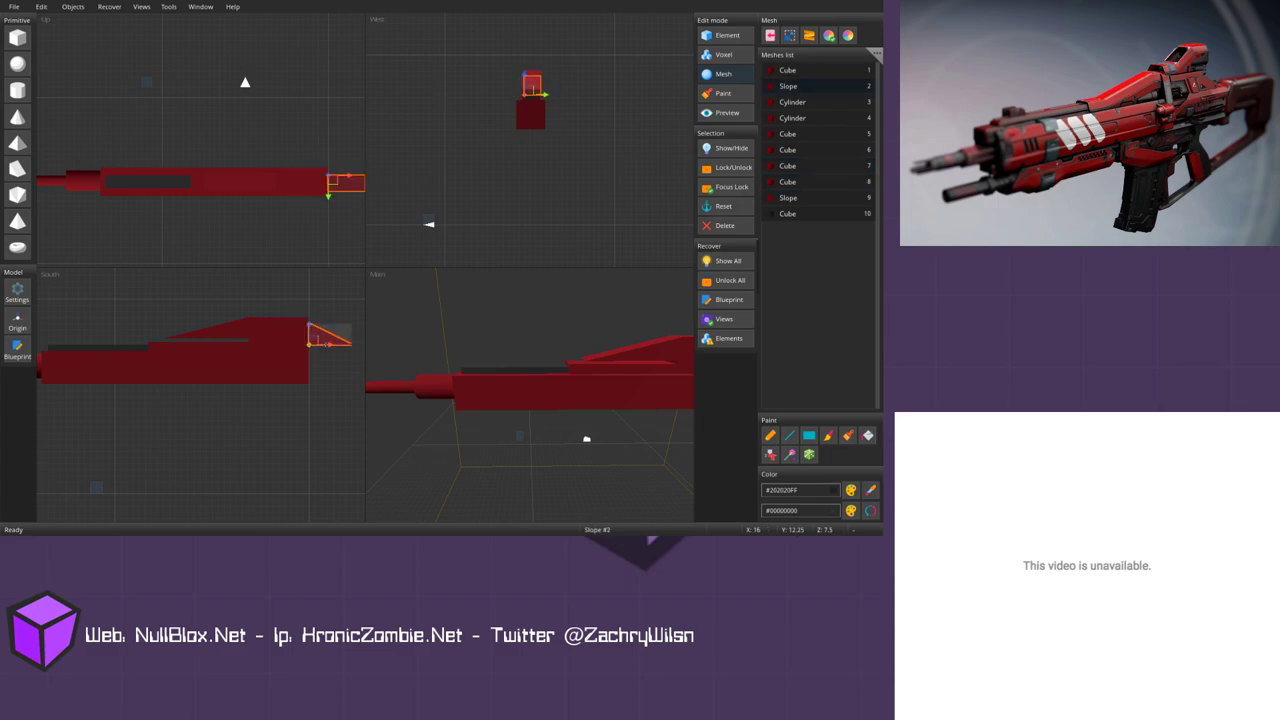
Step: Make the flat block under the long slope taller to close the gap and clear the selection
double_click(647, 369)
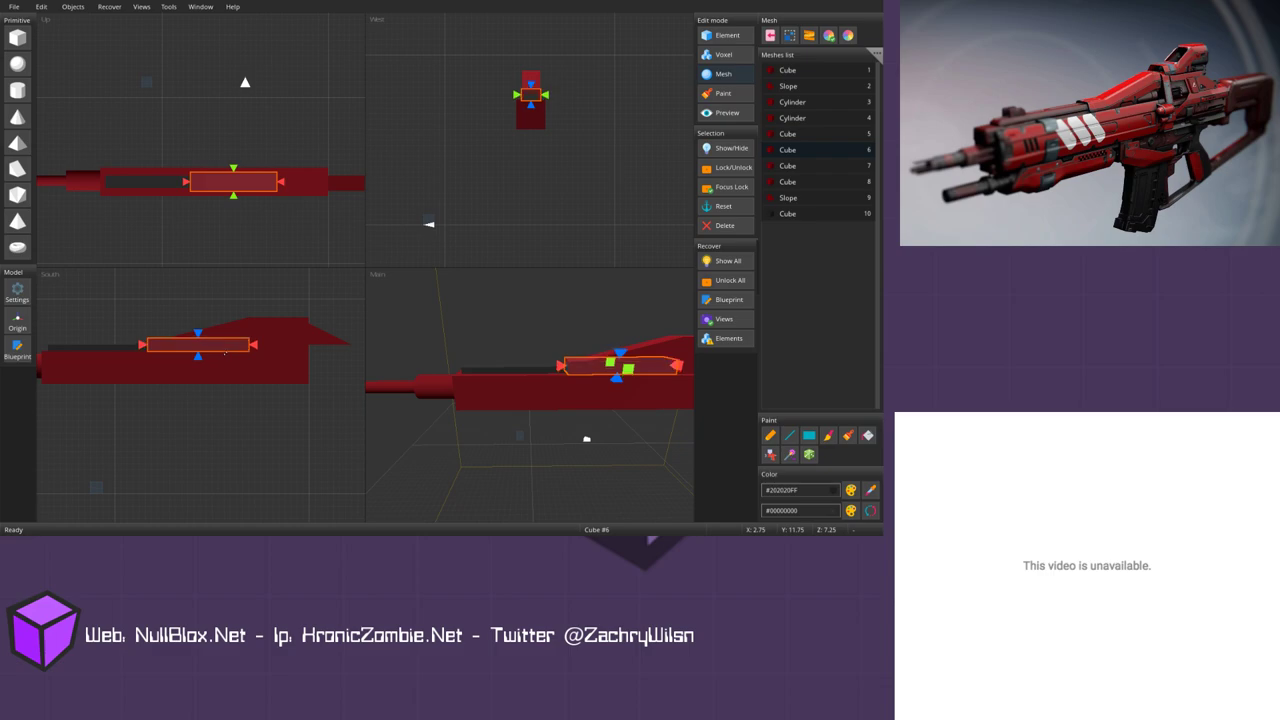
drag(623, 359, 623, 353)
key(Escape)
scroll(629, 380, down, 3)
middle_drag(623, 362, 650, 395)
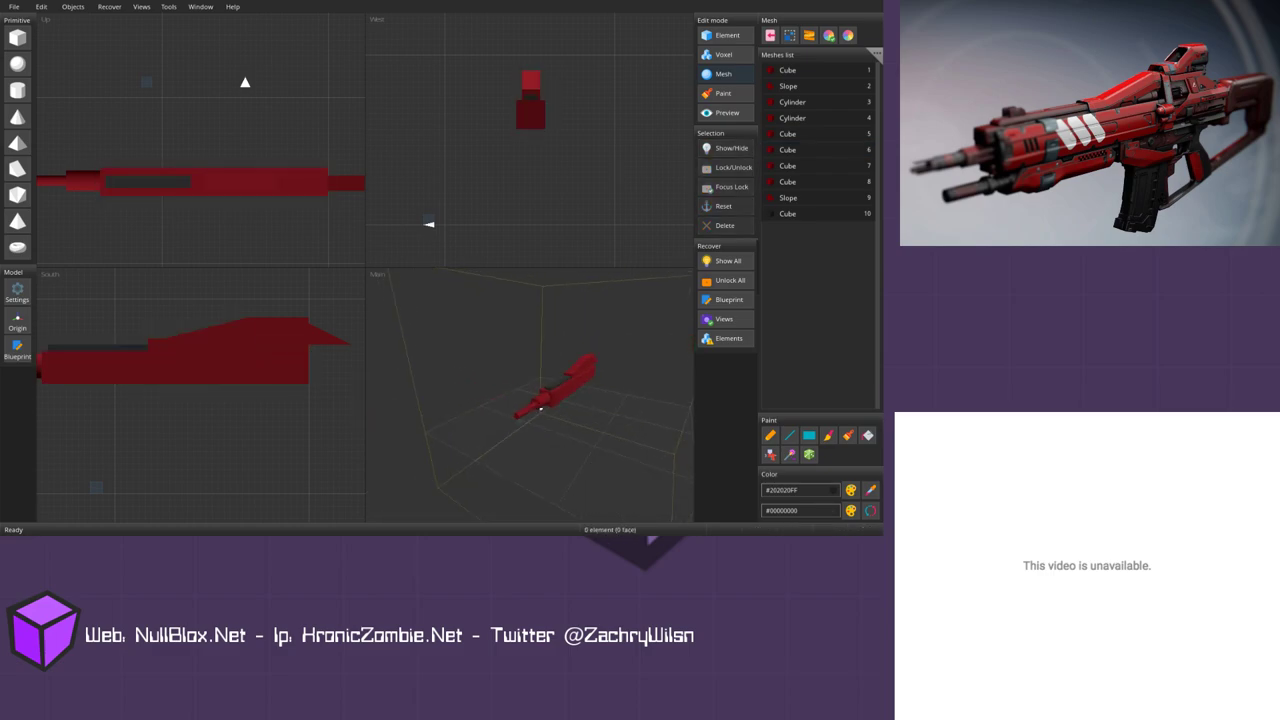
Step: Shorten the dark grey top rail at its front end so it starts at X -5, and clear the selection
scroll(541, 407, up, 8)
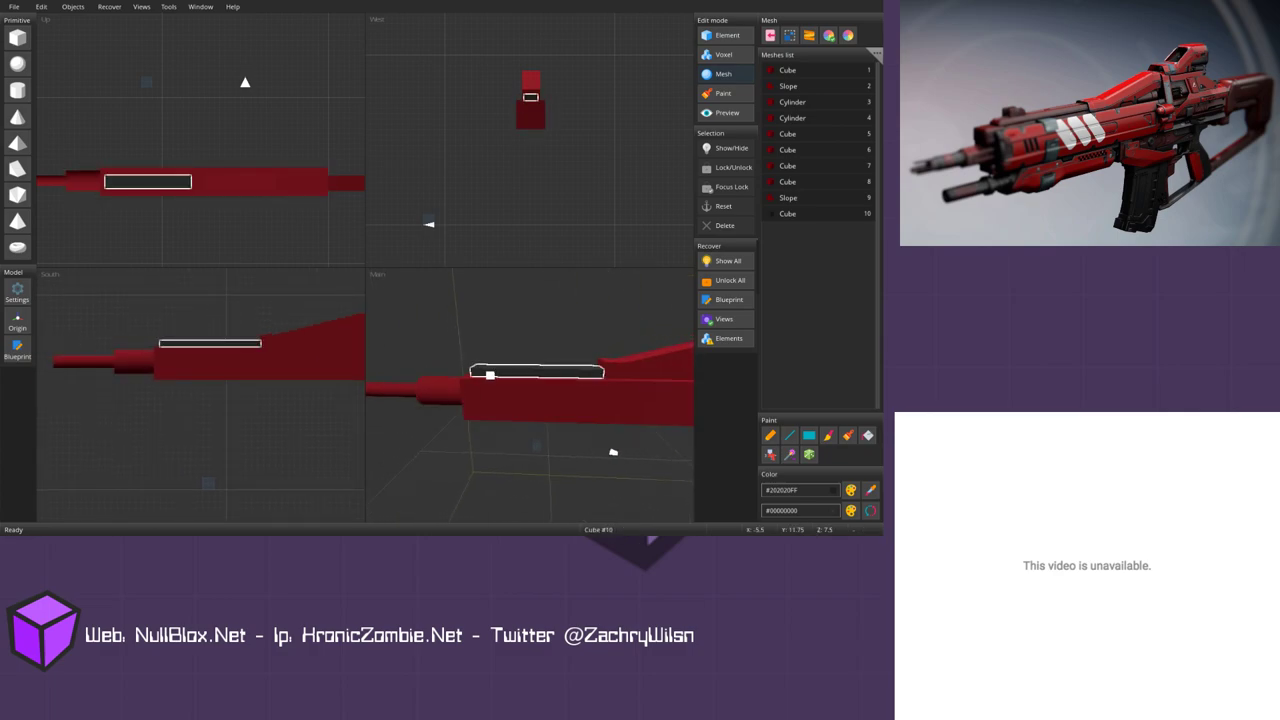
click(491, 372)
drag(191, 352, 197, 352)
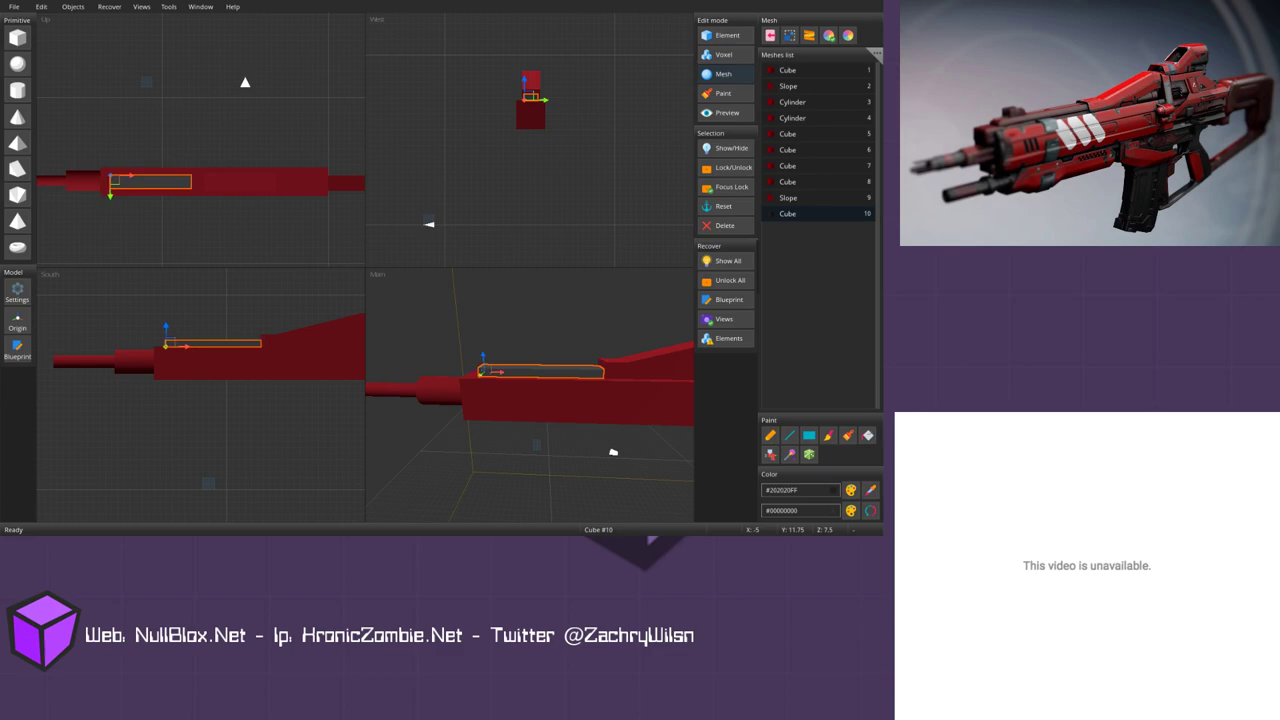
key(Escape)
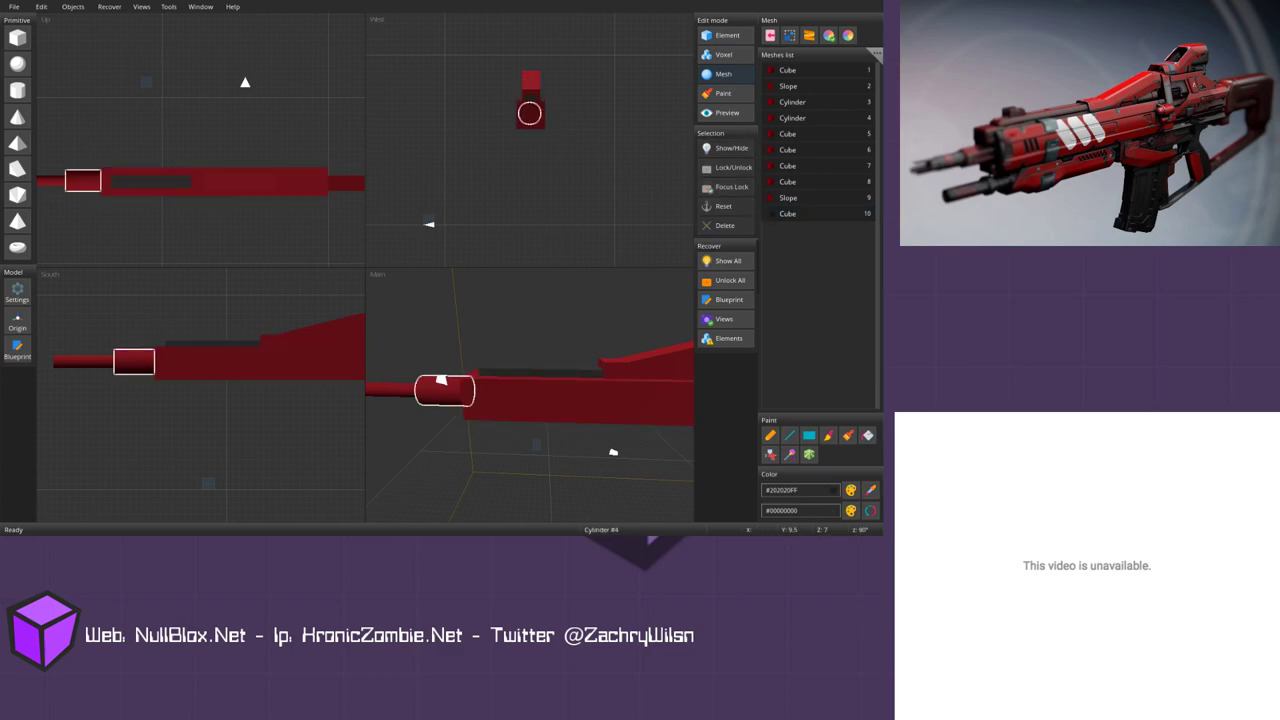
Step: Rotate the thick front barrel cylinder upright at the front of the body
click(442, 382)
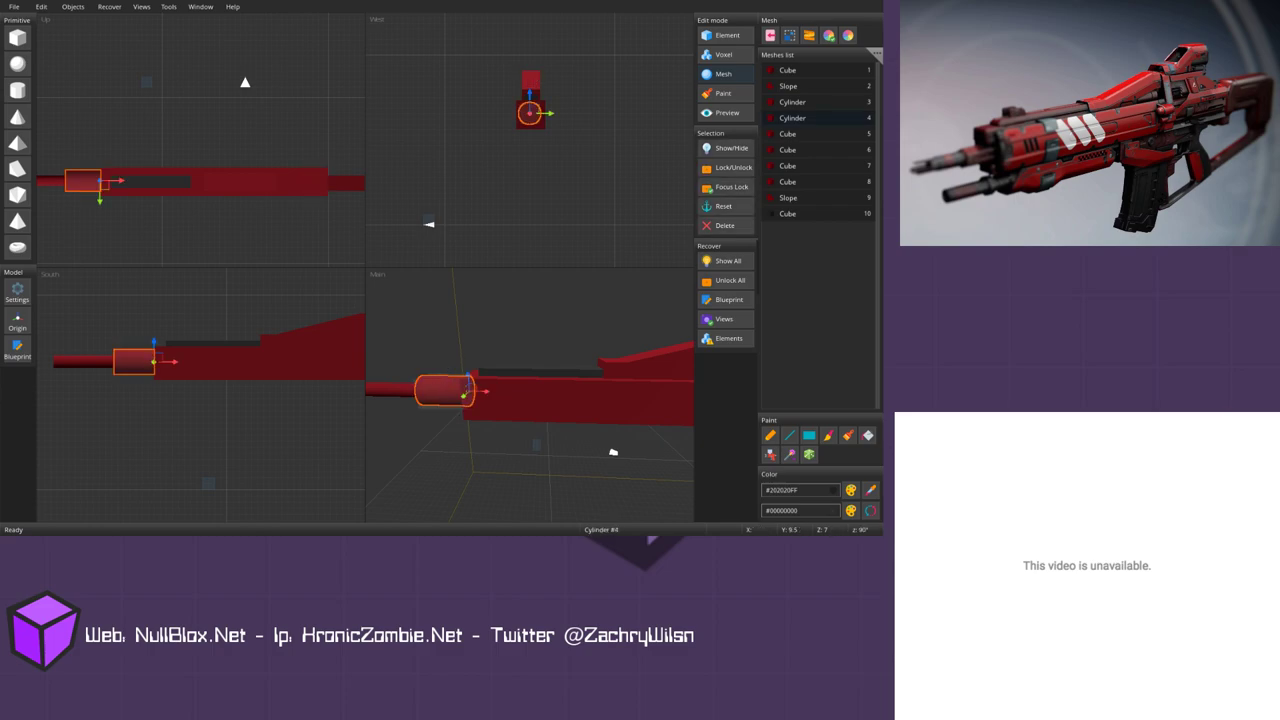
key(r)
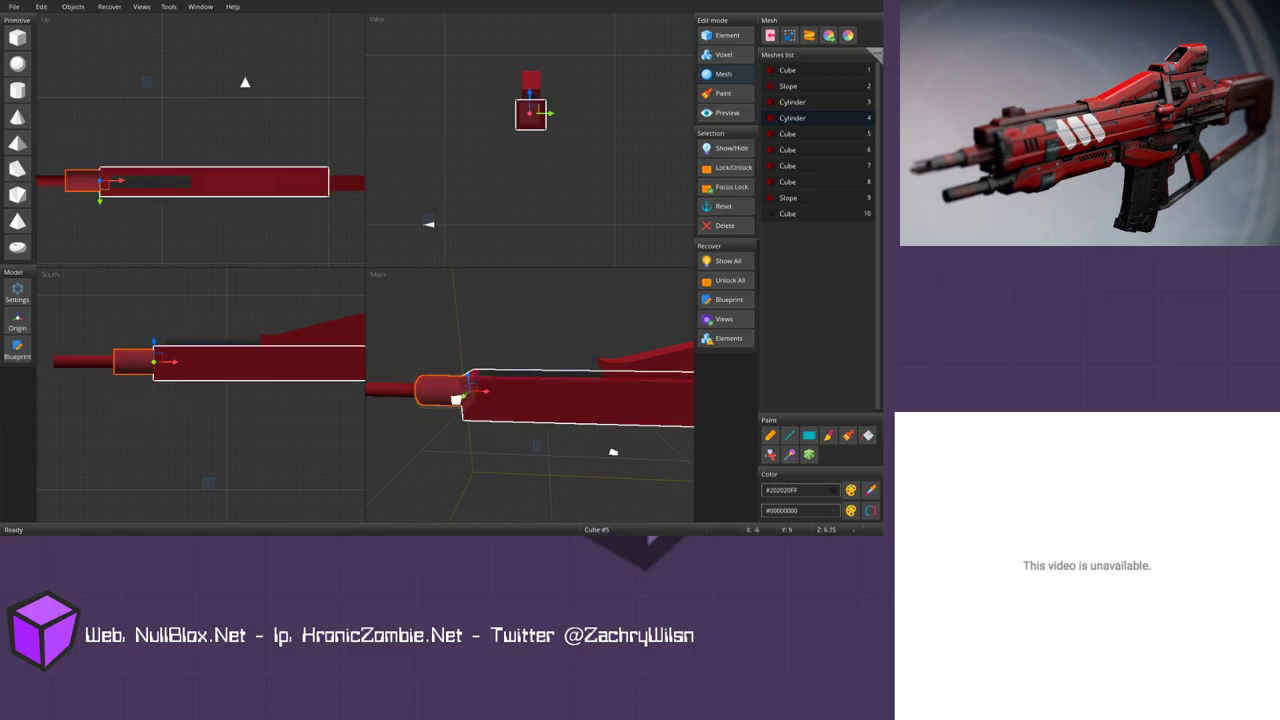
click(440, 390)
drag(139, 334, 190, 330)
click(466, 368)
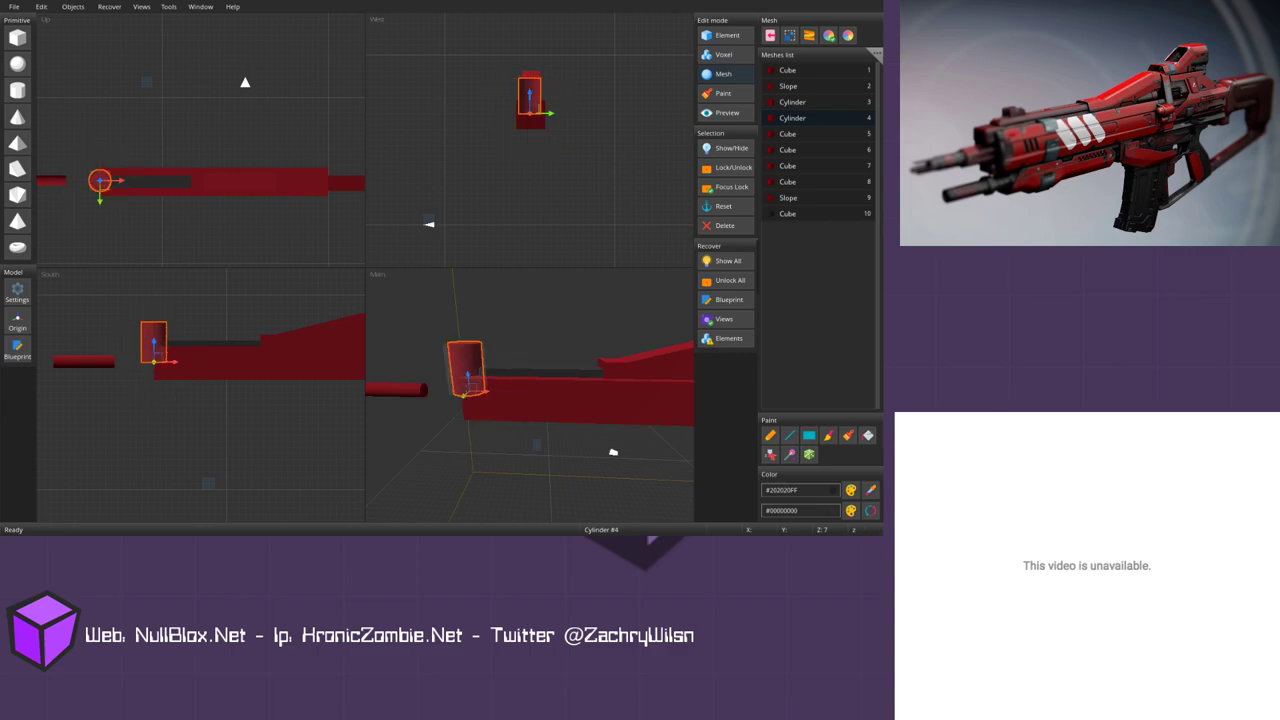
Step: Narrow the thick barrel cylinder, centered at Z 7.25, and rotate it back to horizontal at 90°
scroll(200, 188, up, 4)
middle_drag(117, 185, 199, 139)
scroll(178, 195, up, 2)
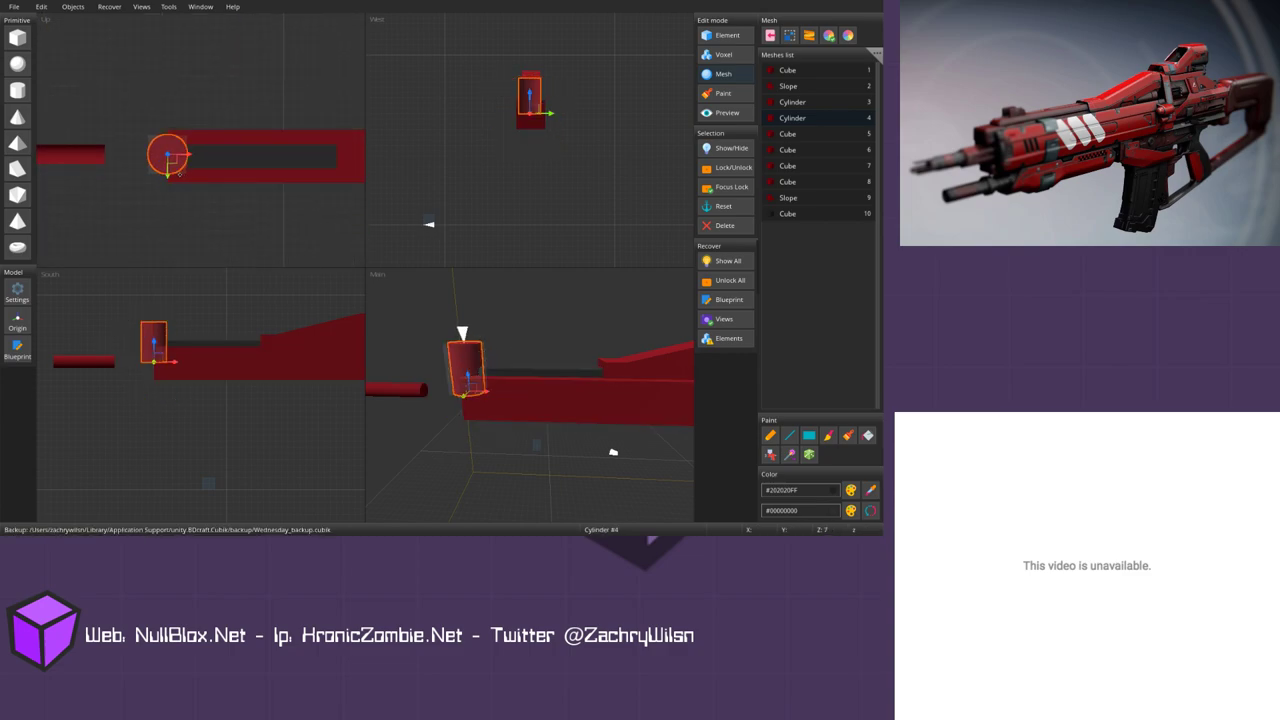
click(166, 152)
mouse_move(192, 154)
mouse_down()
mouse_move(168, 173)
mouse_move(186, 154)
mouse_up()
click(168, 154)
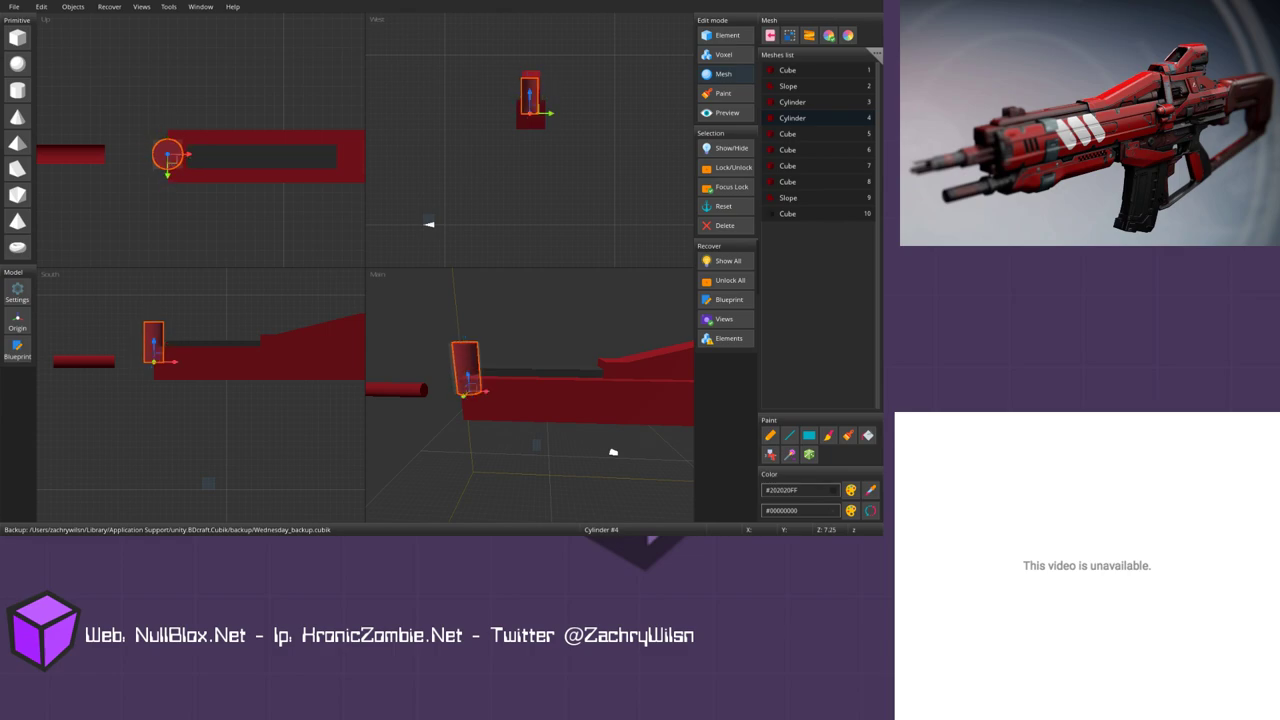
key(e)
drag(146, 331, 109, 352)
key(w)
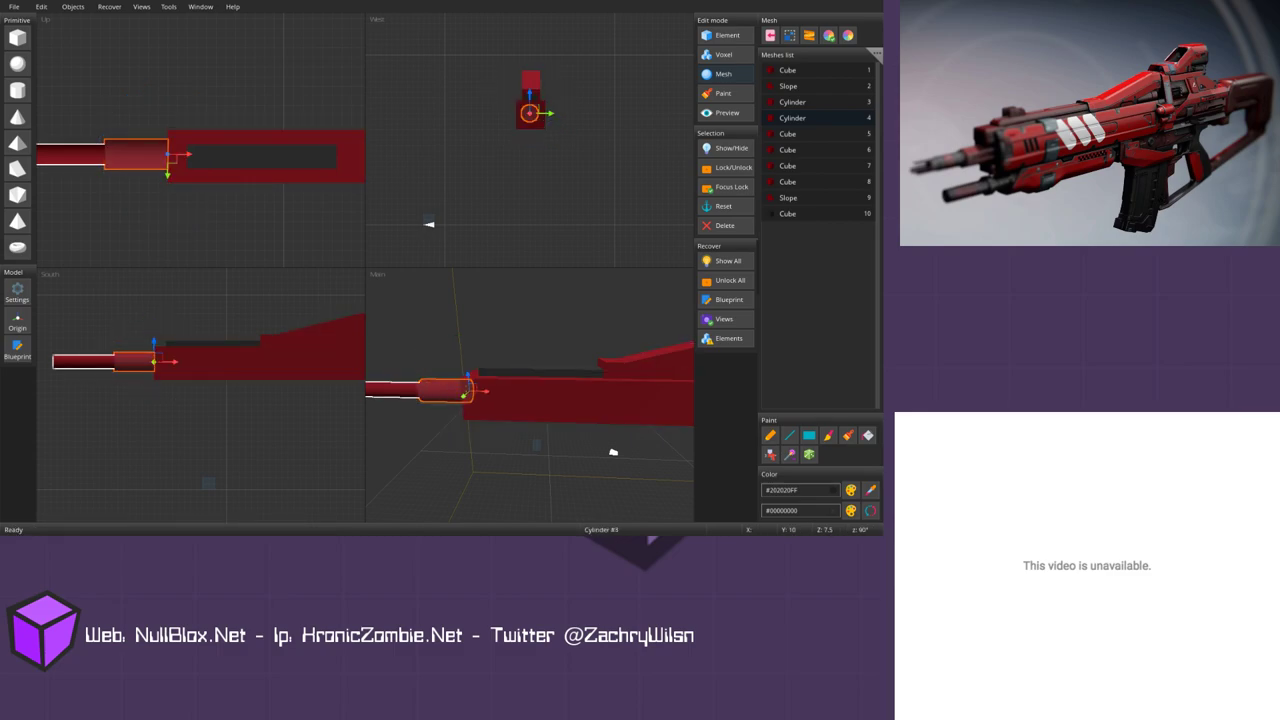
Step: Rotate the thin barrel cylinder upright and slim it down, positioned at Z 7.625
click(390, 397)
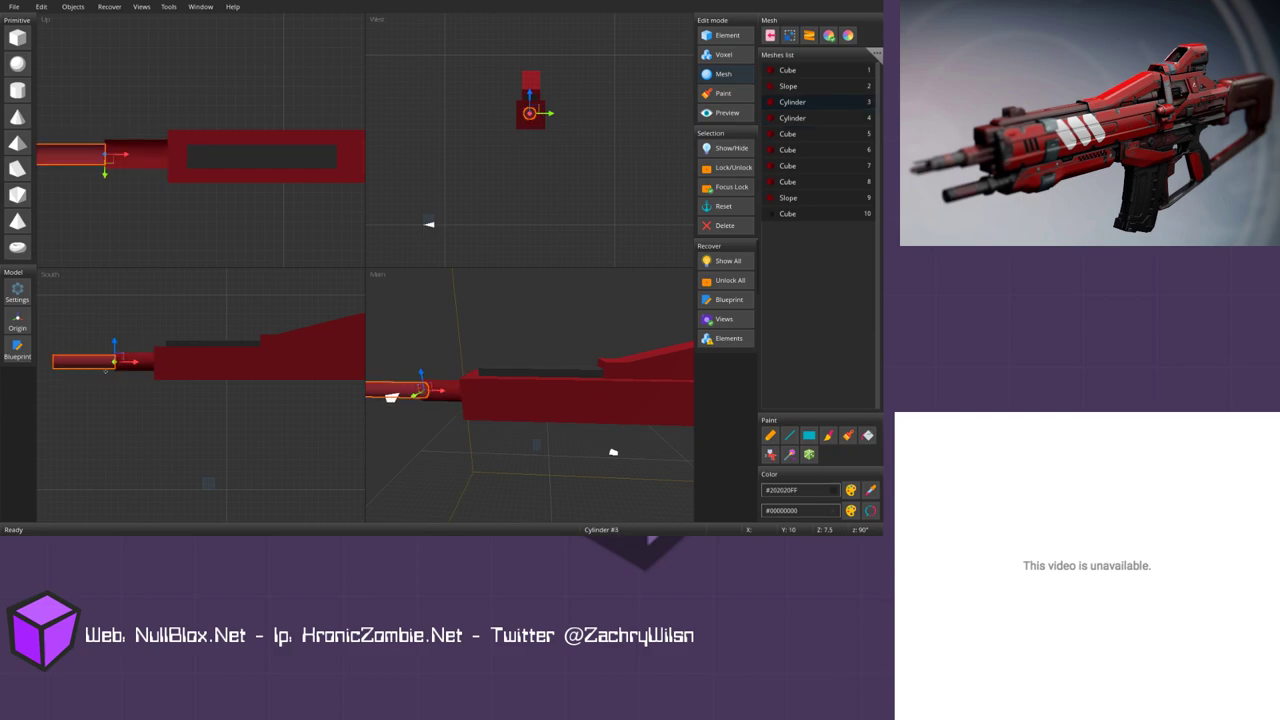
key(e)
drag(390, 397, 412, 390)
drag(117, 334, 139, 332)
key(w)
key(r)
drag(406, 355, 411, 354)
key(w)
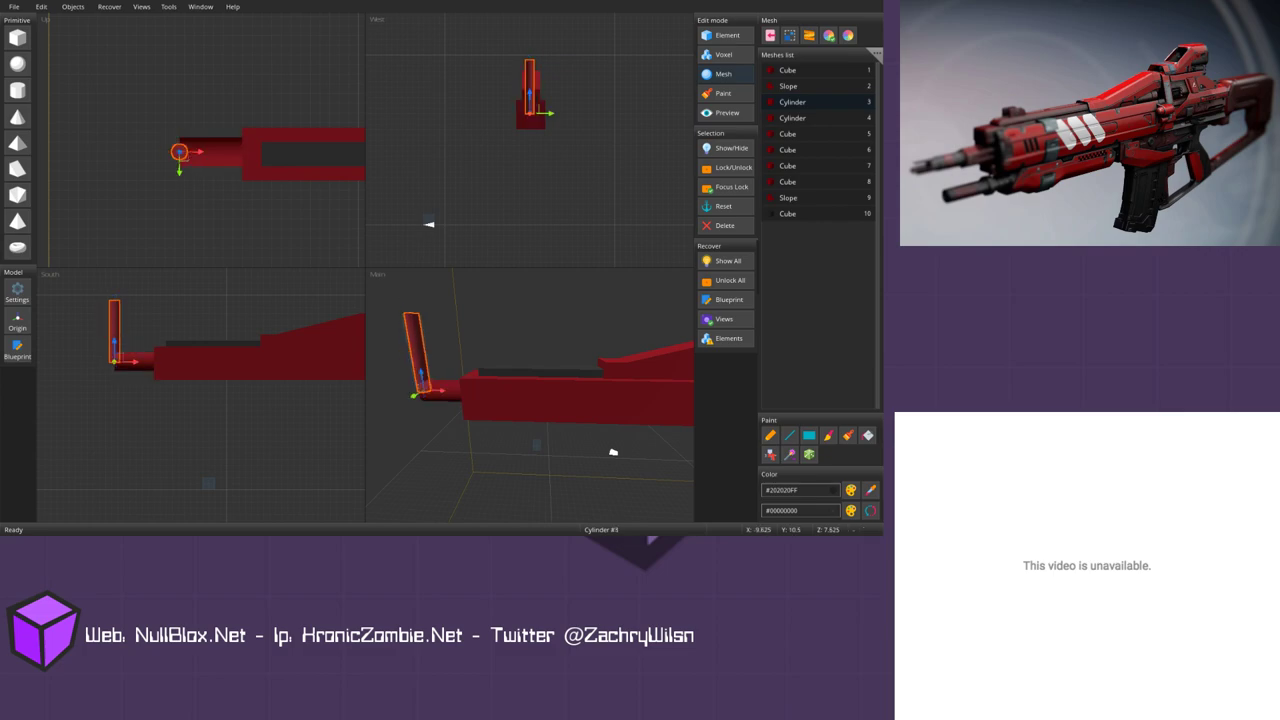
Step: Rotate the slimmed thin barrel cylinder back to horizontal at 90° and clear the selection
key(e)
drag(129, 327, 80, 346)
key(w)
key(Escape)
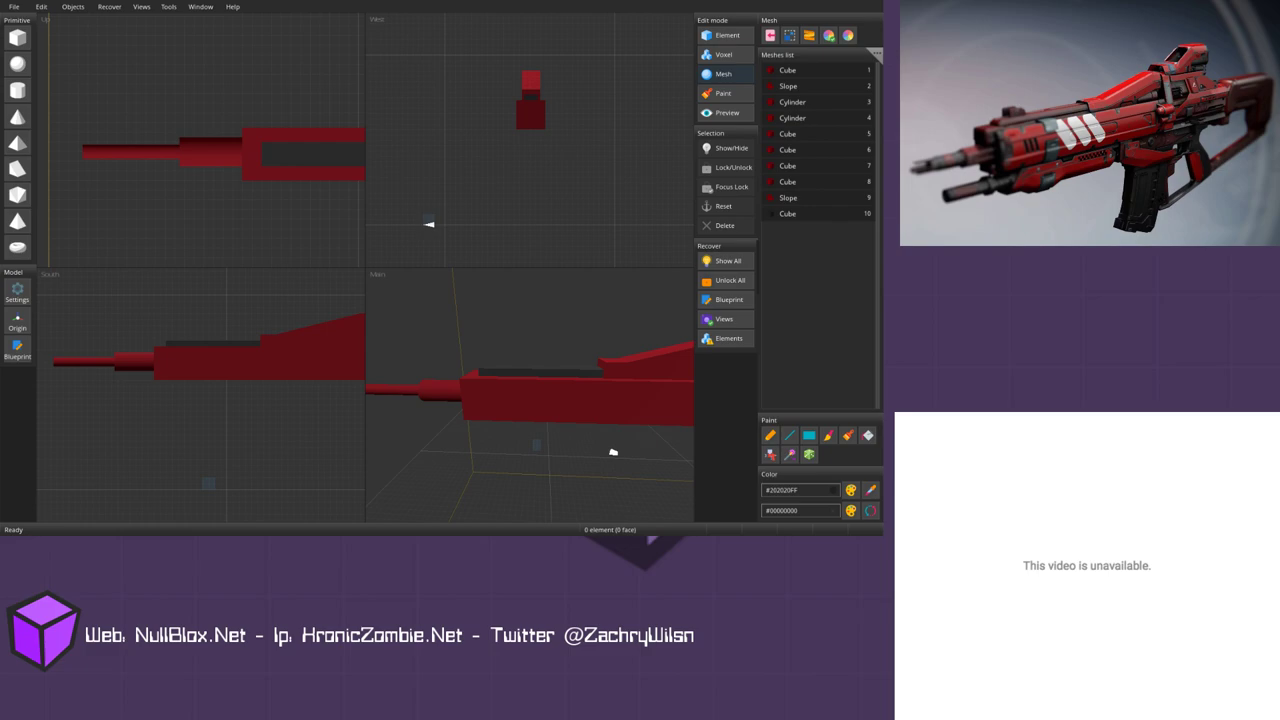
Step: Lower both barrel cylinders slightly so they line up at the middle of the body's front face
scroll(201, 395, down, 2)
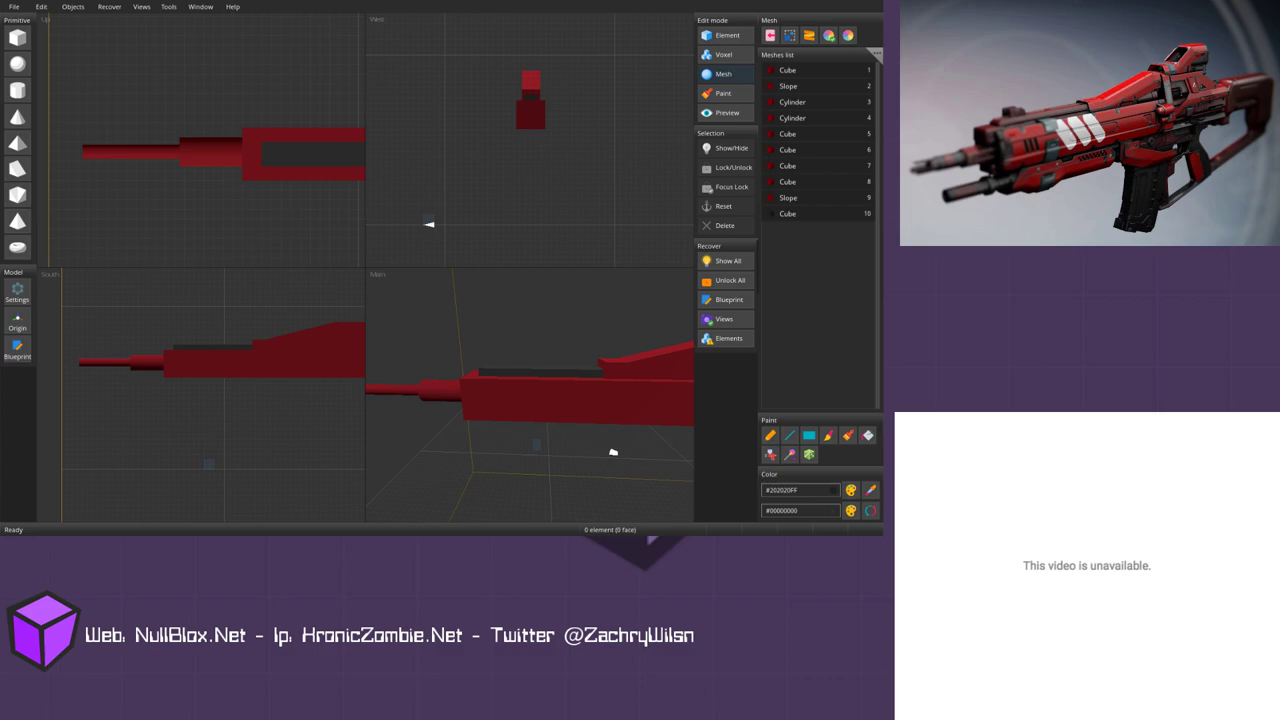
click(432, 398)
click(432, 401)
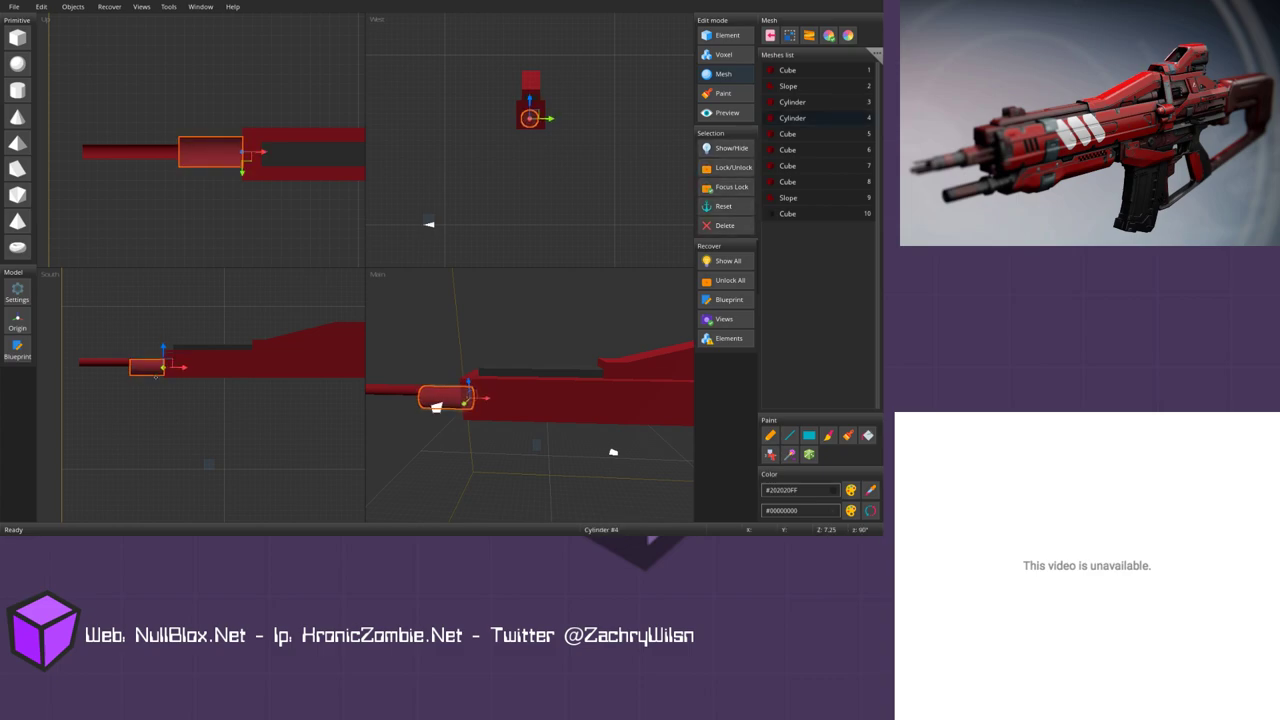
click(393, 398)
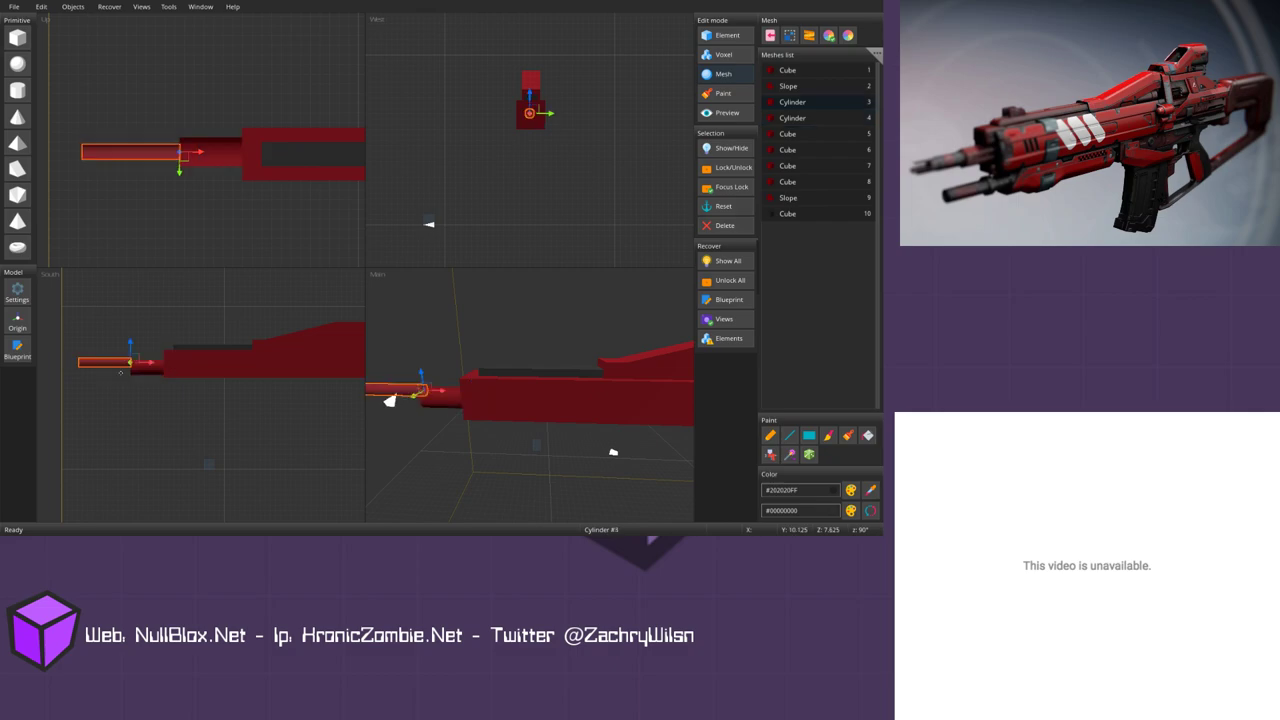
click(613, 452)
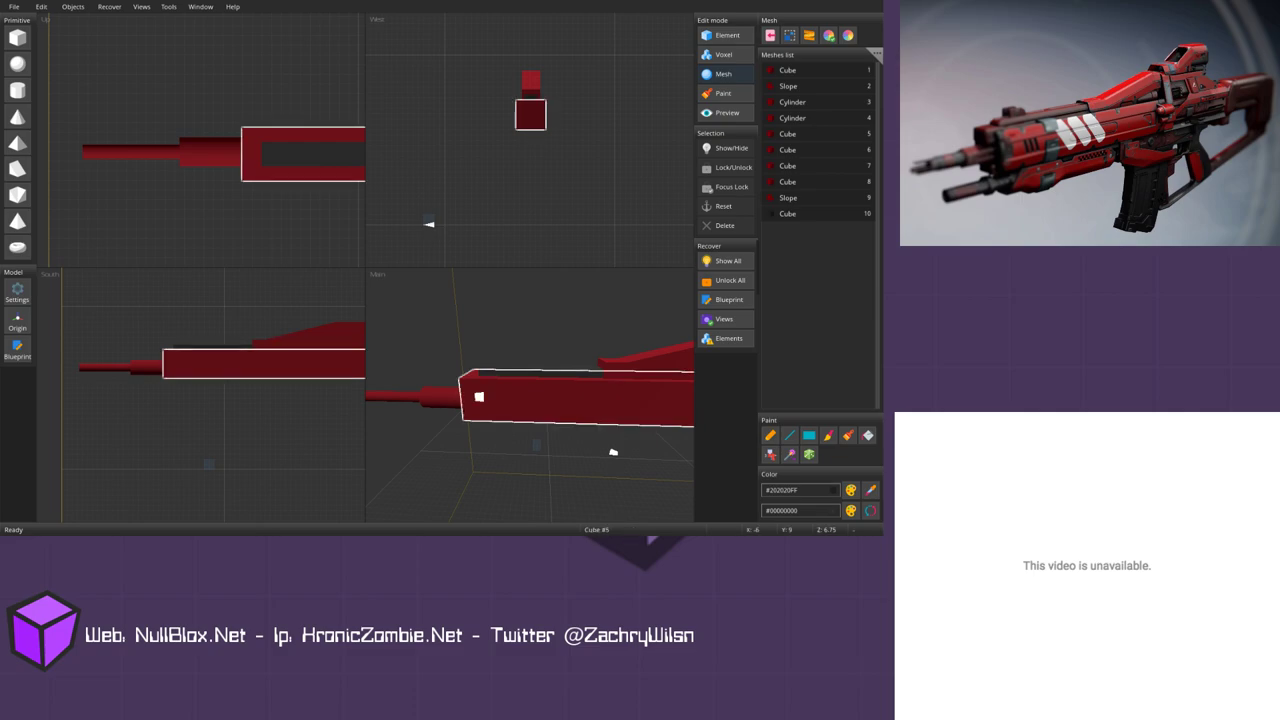
click(493, 402)
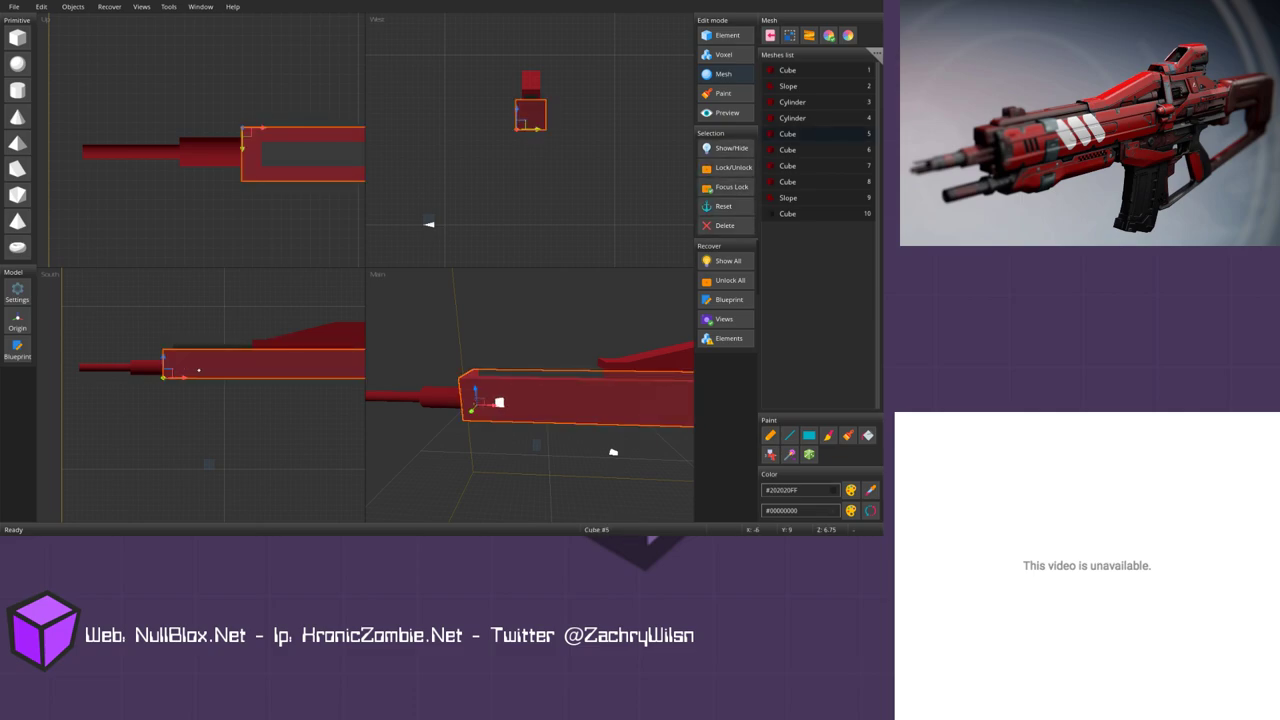
scroll(499, 402, down, 3)
middle_drag(499, 402, 568, 411)
key(Escape)
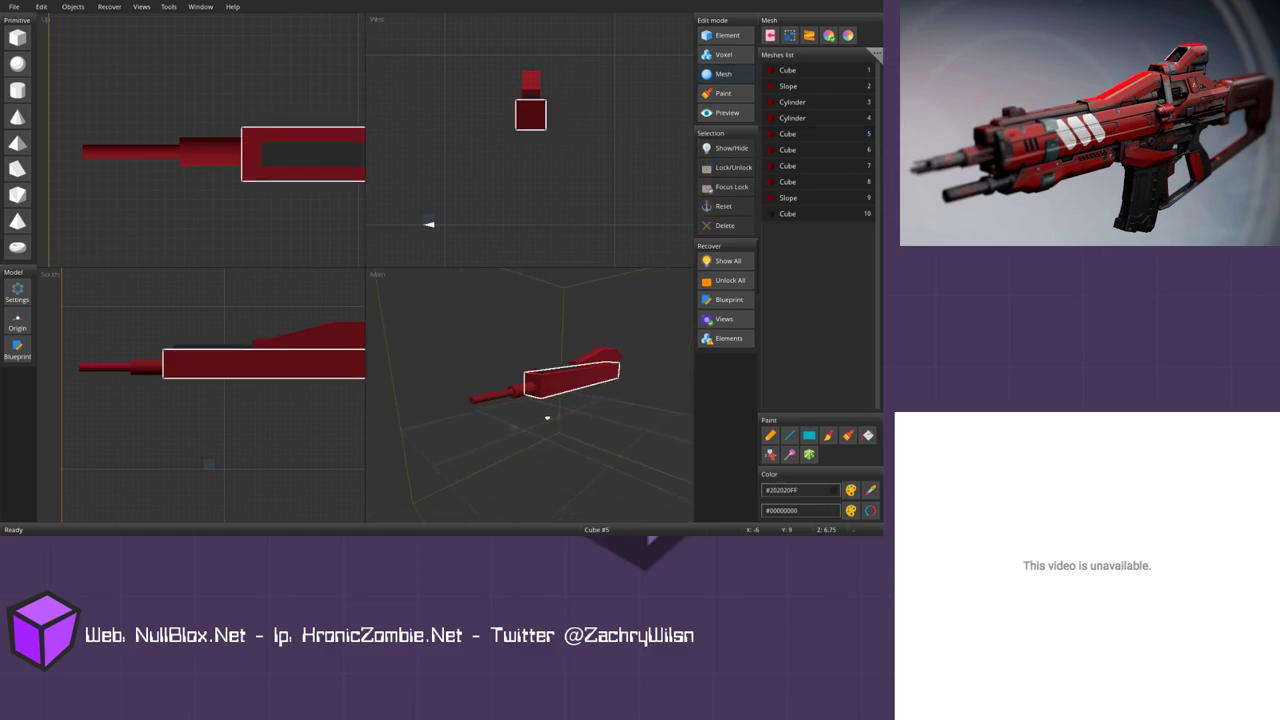
click(547, 417)
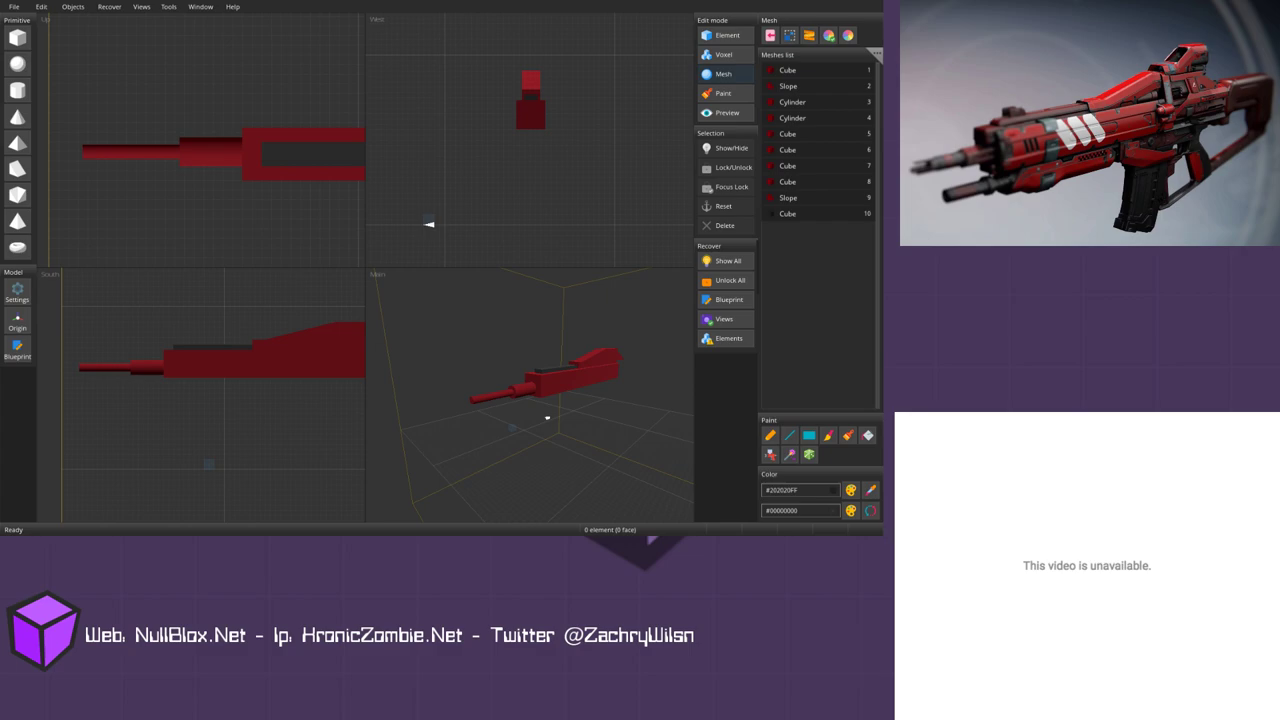
click(17, 90)
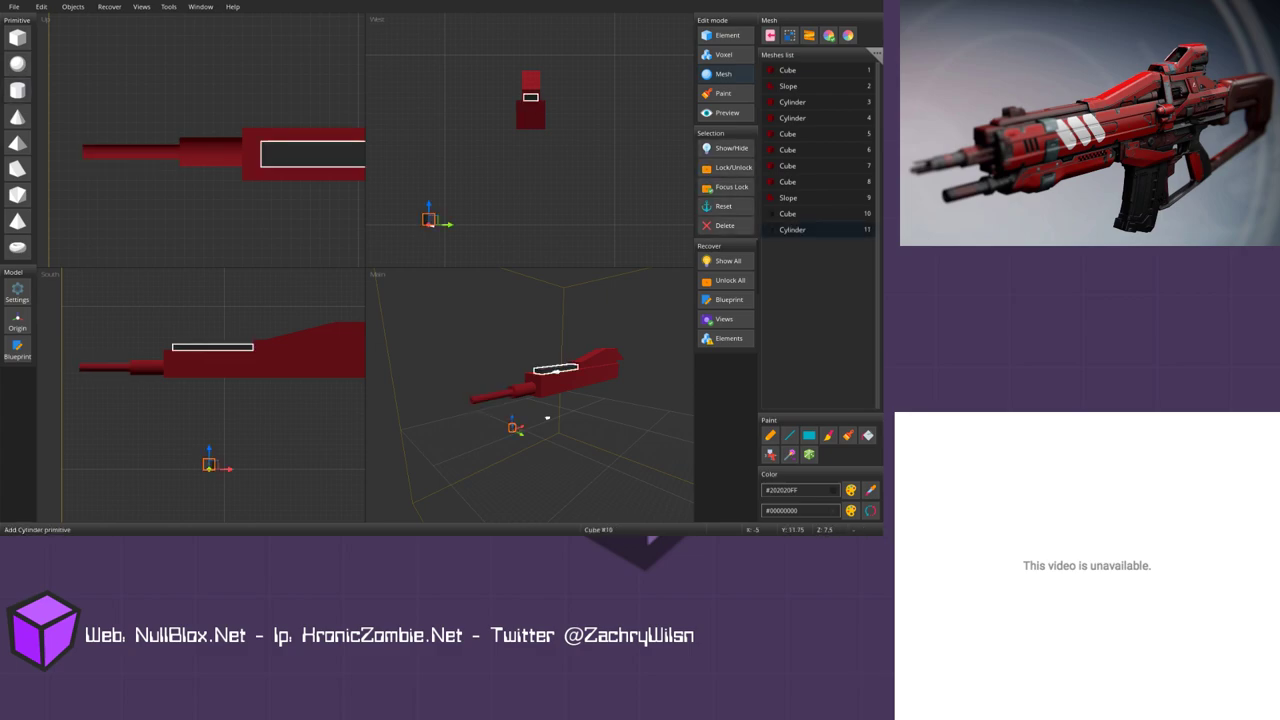
key(Delete)
key(Return)
Step: Duplicate the thick barrel cylinder above the body's front at Y 13.75 and shorten it into a thin disc
click(147, 367)
shift+drag(164, 367, 168, 322)
key(s)
drag(510, 352, 530, 346)
key(Right)
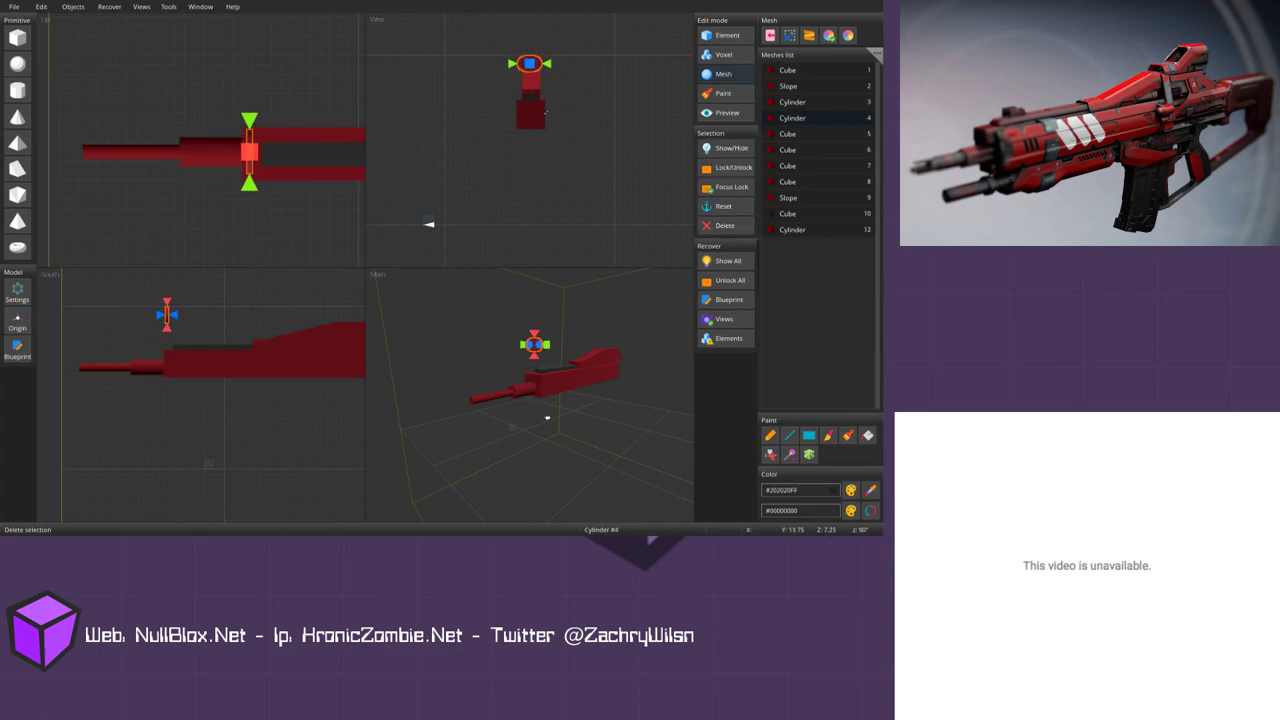
key(Up)
Step: Rotate the thin disc above the body so it lies flat with its axis vertical
key(g)
key(r)
key(Left)
key(Left)
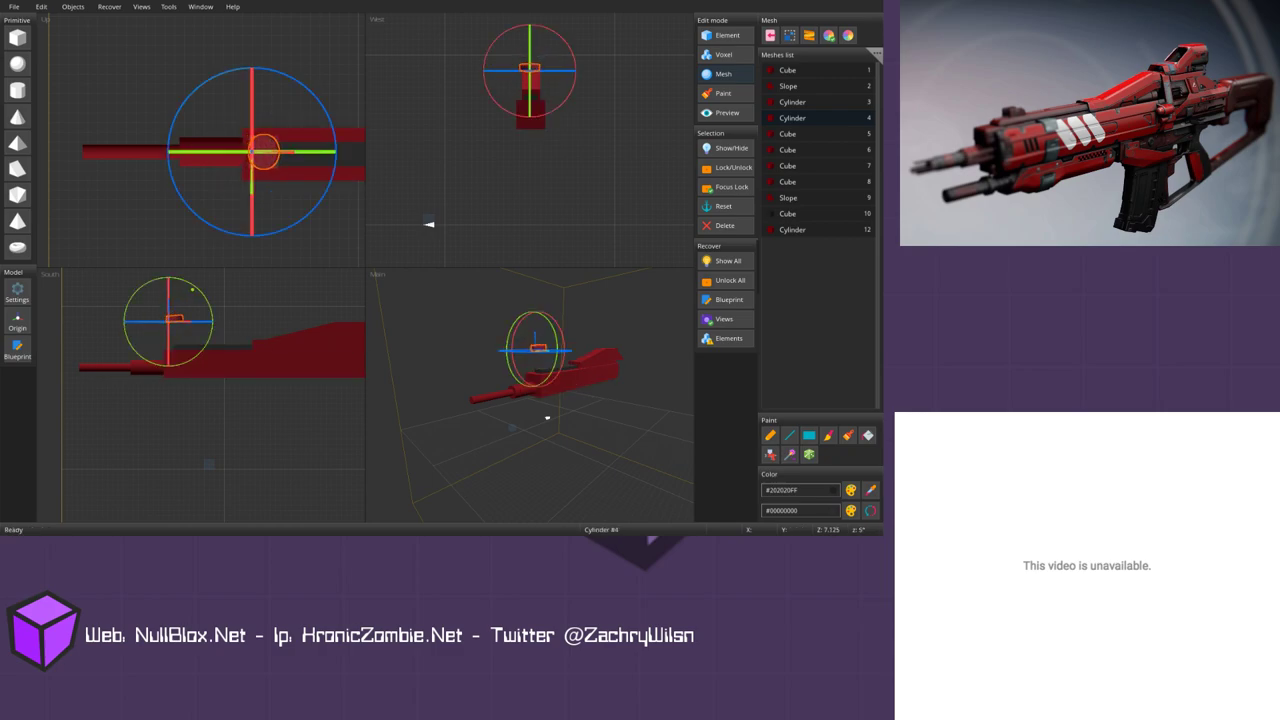
key(w)
Step: Stretch the flat disc upward into a tall column, shape it into an oval, and shift it to the body's side
scroll(196, 410, down, 1)
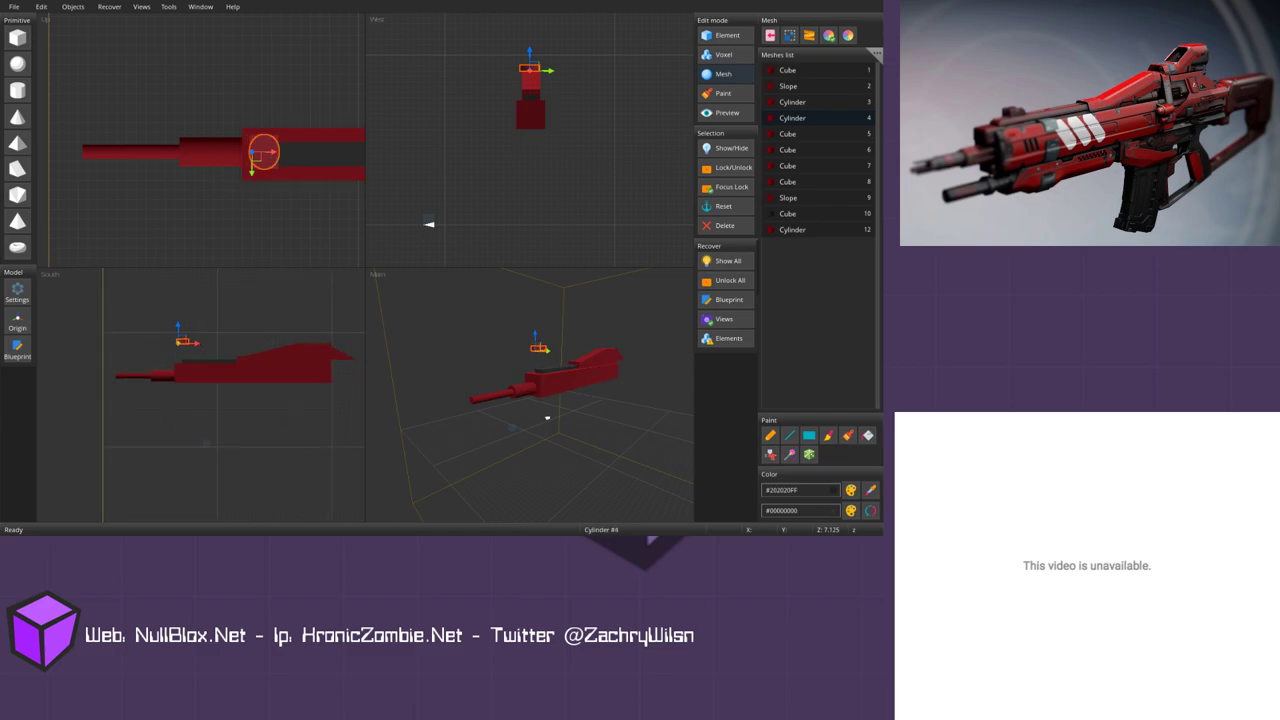
middle_drag(196, 410, 180, 445)
key(s)
drag(172, 386, 183, 281)
key(s)
drag(290, 160, 285, 185)
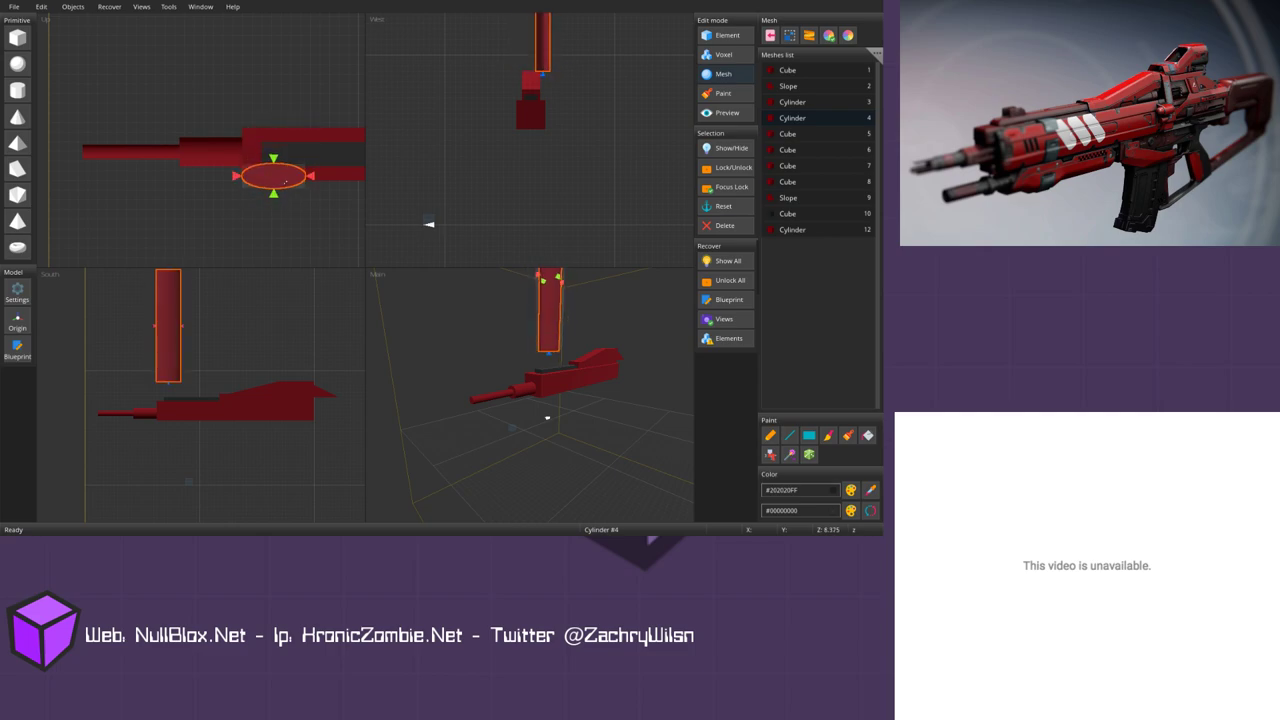
Step: Rotate the oval column to horizontal at 90° and place it along the body's side at Z 8.625
drag(186, 331, 226, 418)
key(r)
key(w)
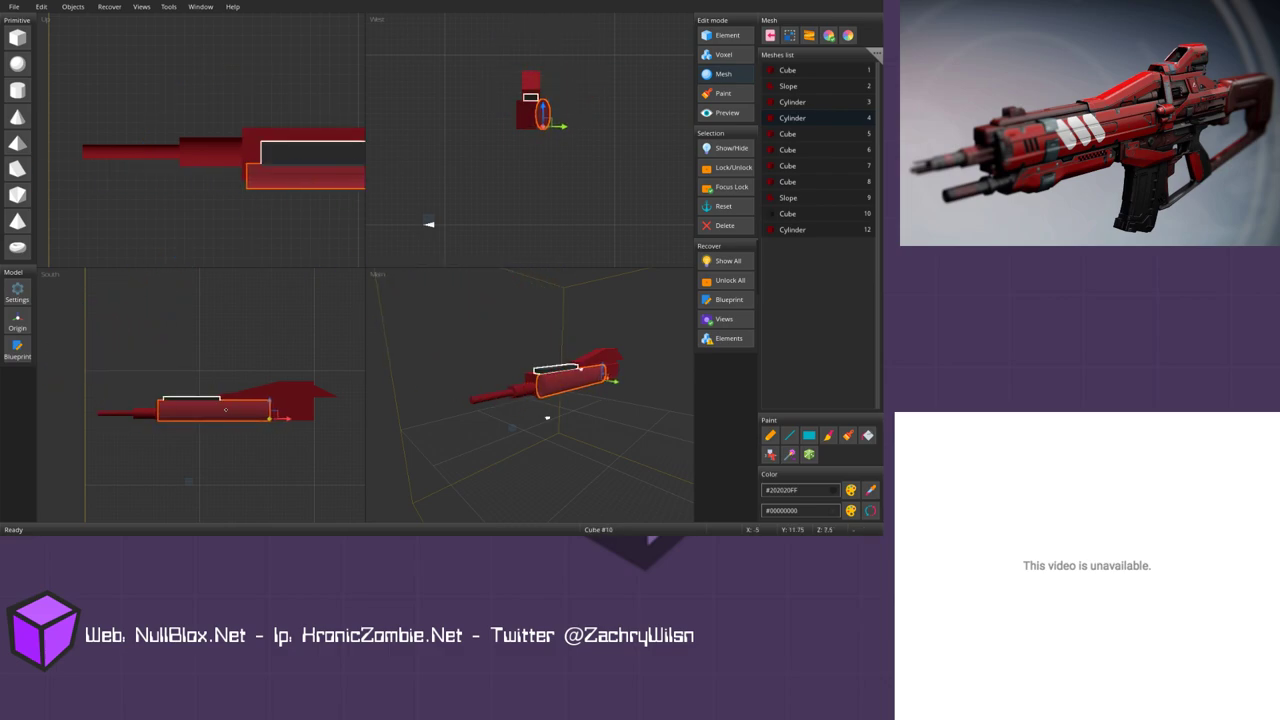
Step: Move the oval side cylinder forward flush with the body's front and make it slightly taller, keeping it at Z 8.625
scroll(225, 410, up, 5)
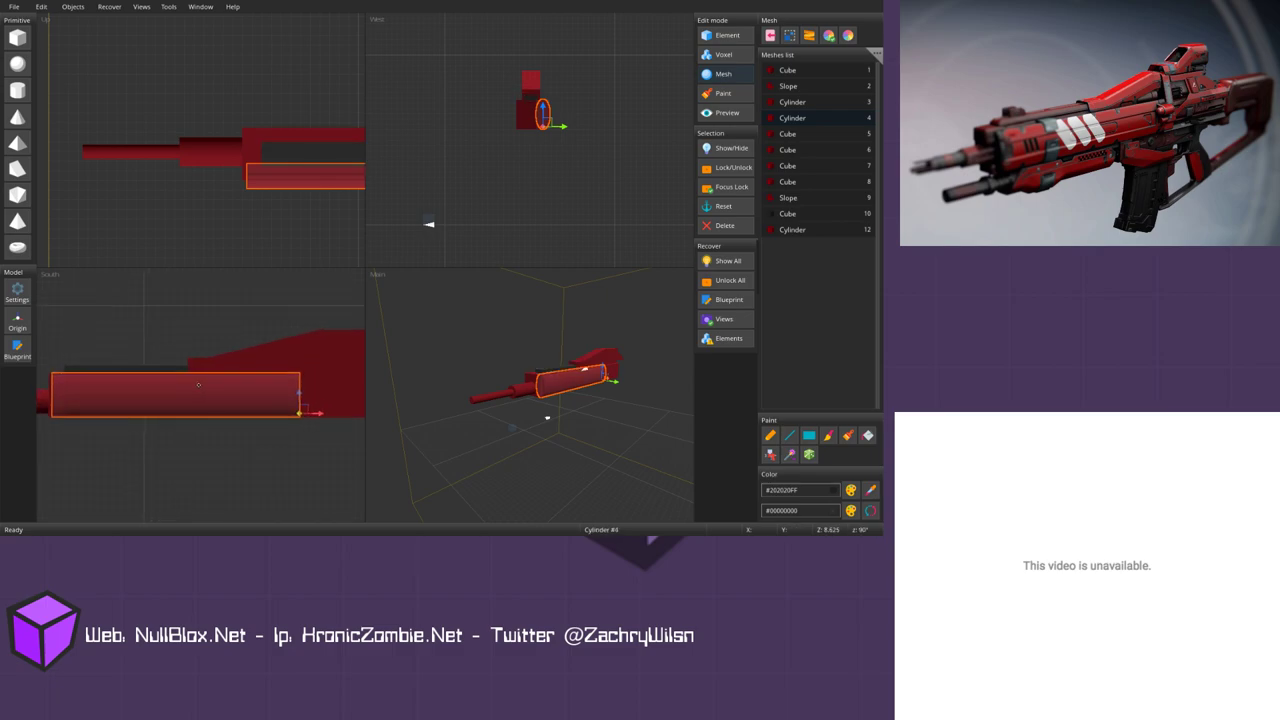
scroll(200, 384, up, 2)
key(r)
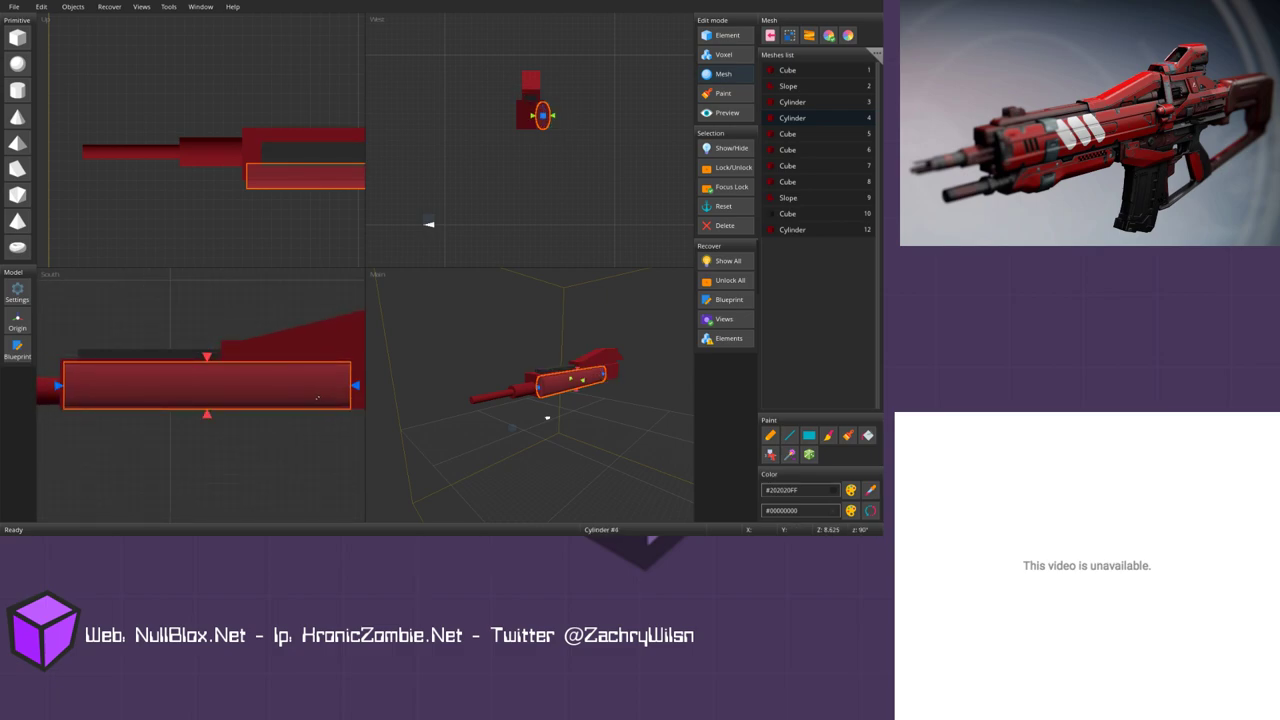
key(w)
drag(297, 397, 297, 399)
key(r)
key(w)
key(ctrl+z)
key(w)
scroll(530, 140, up, 5)
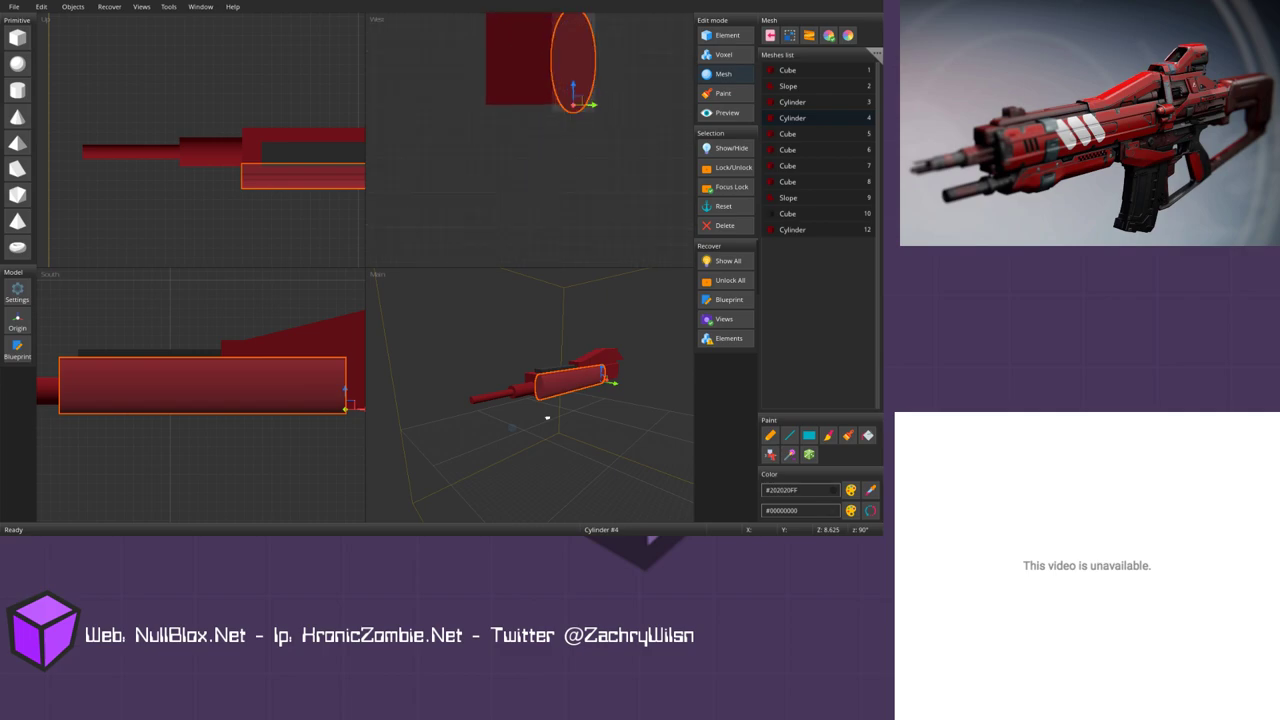
Step: Shorten the oval side cylinder to match the body's height and shift it outward to Z 8.875
middle_drag(530, 140, 521, 202)
click(596, 147)
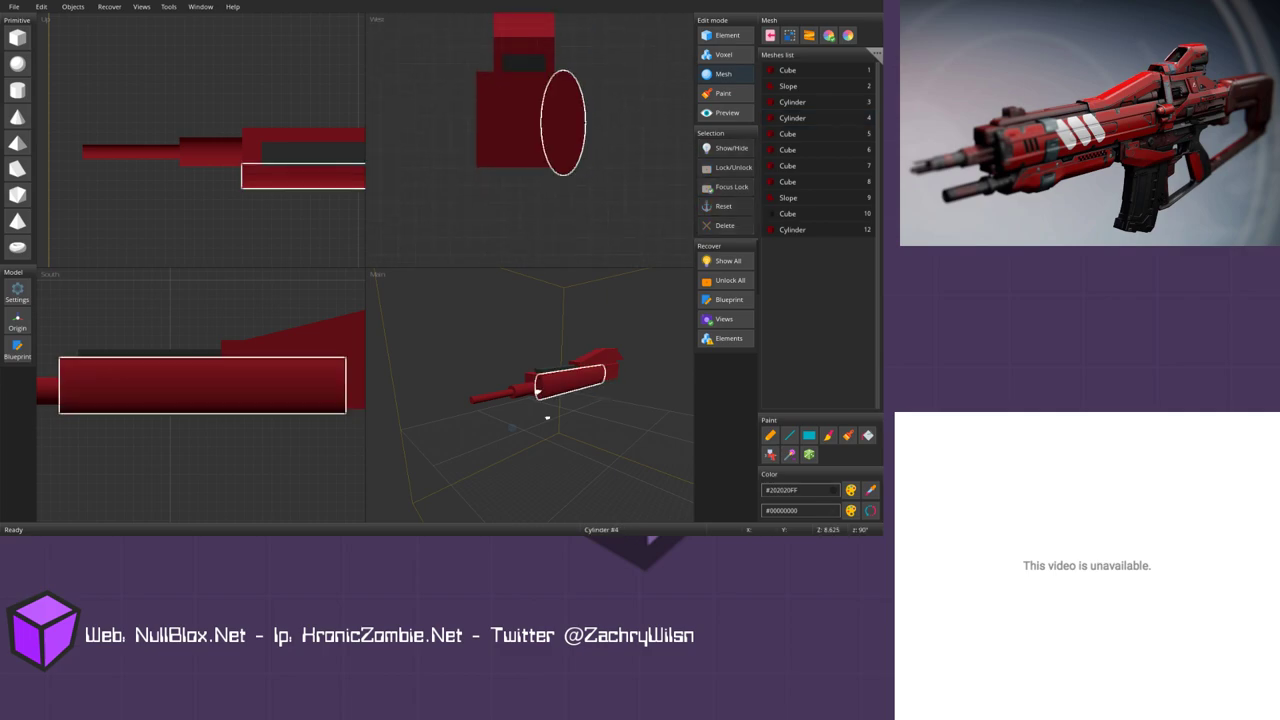
click(576, 147)
drag(584, 147, 593, 147)
key(r)
key(ctrl+z)
key(shift+Down)
key(Up)
key(shift+Down)
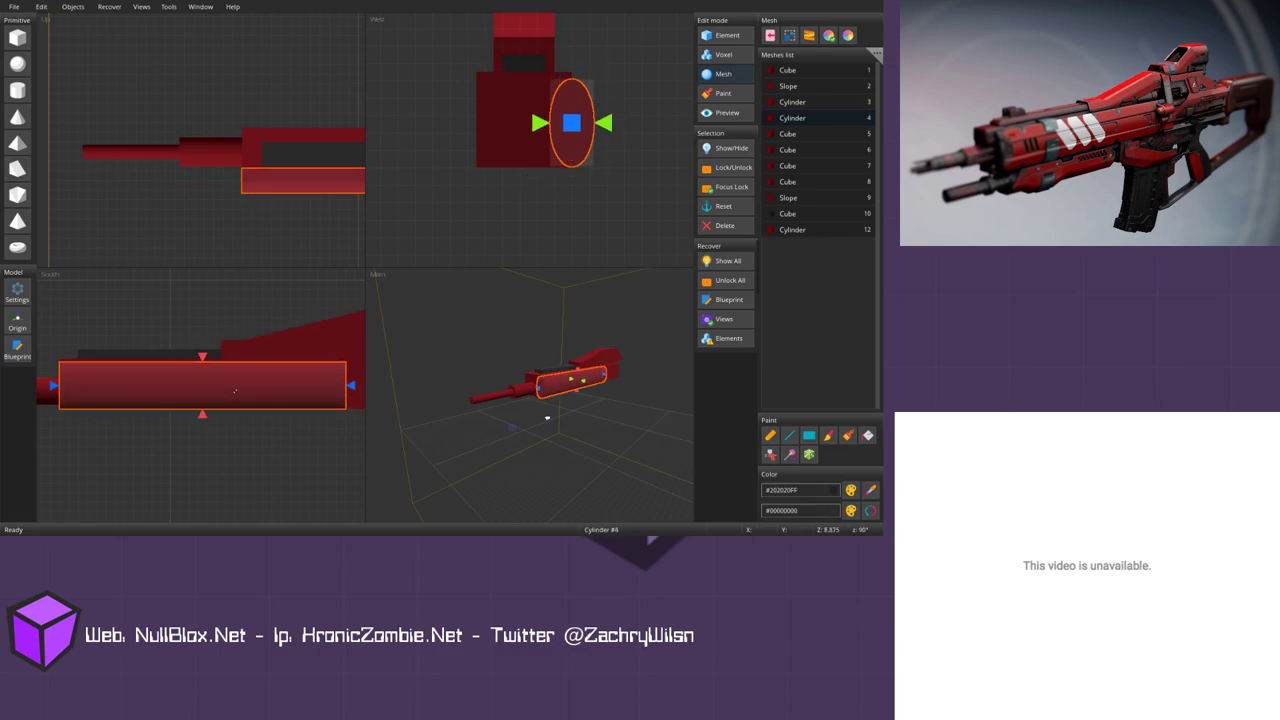
key(shift+Up)
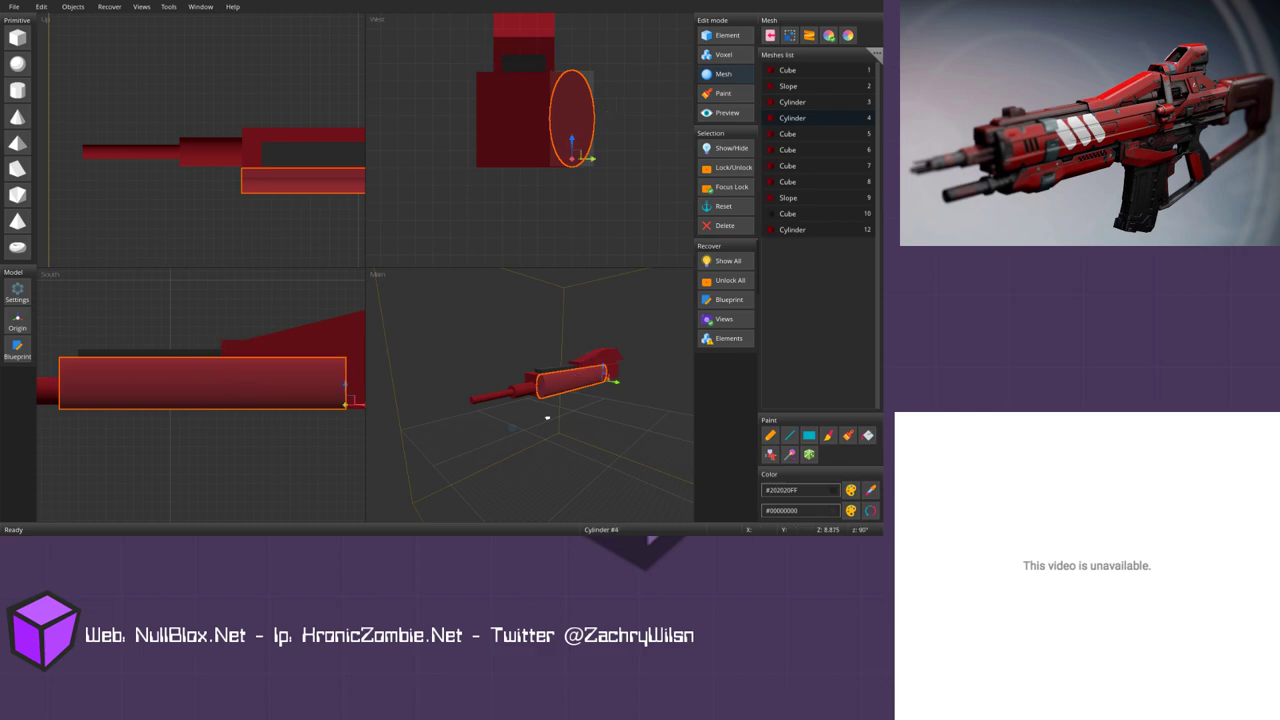
key(Escape)
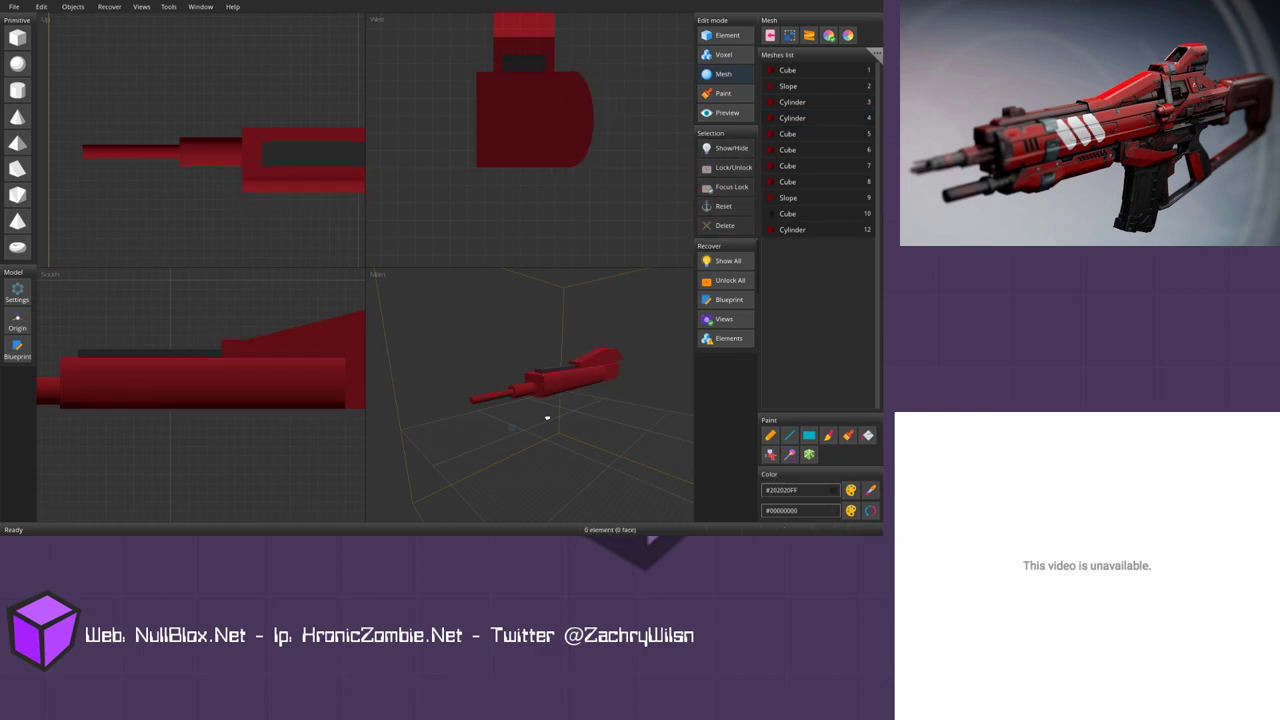
scroll(583, 117, up, 5)
middle_drag(583, 117, 554, 134)
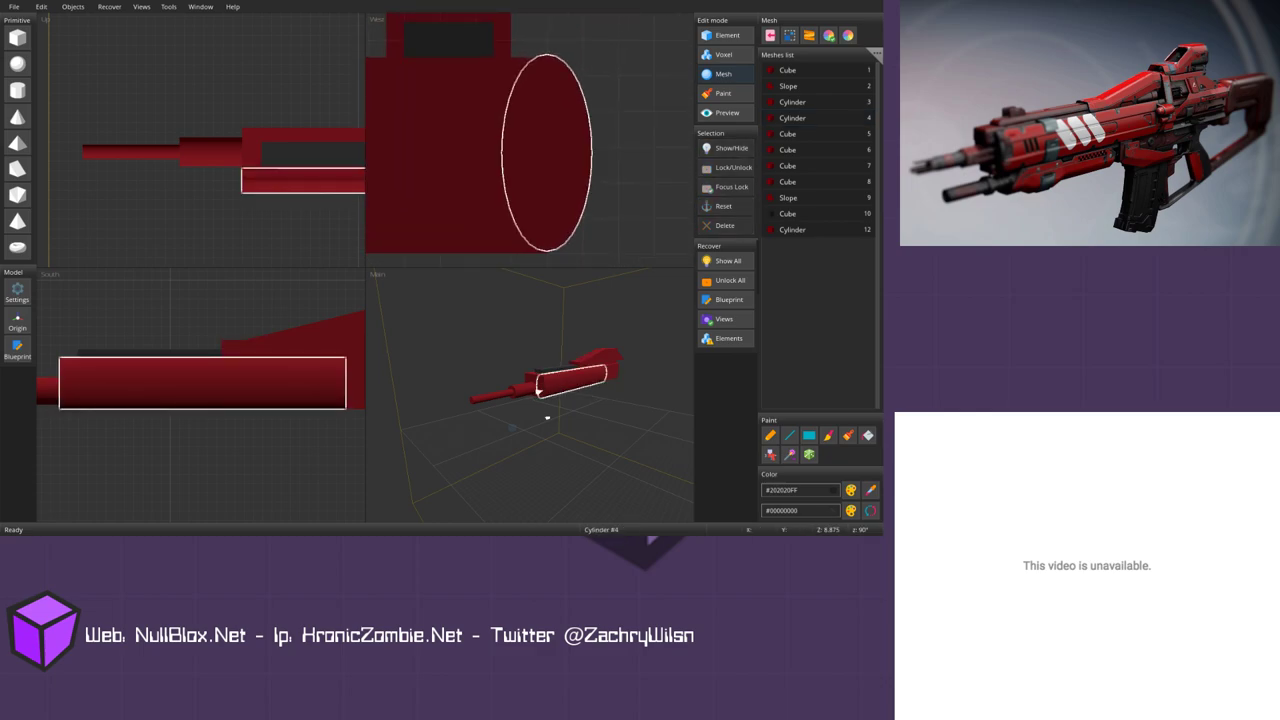
click(538, 392)
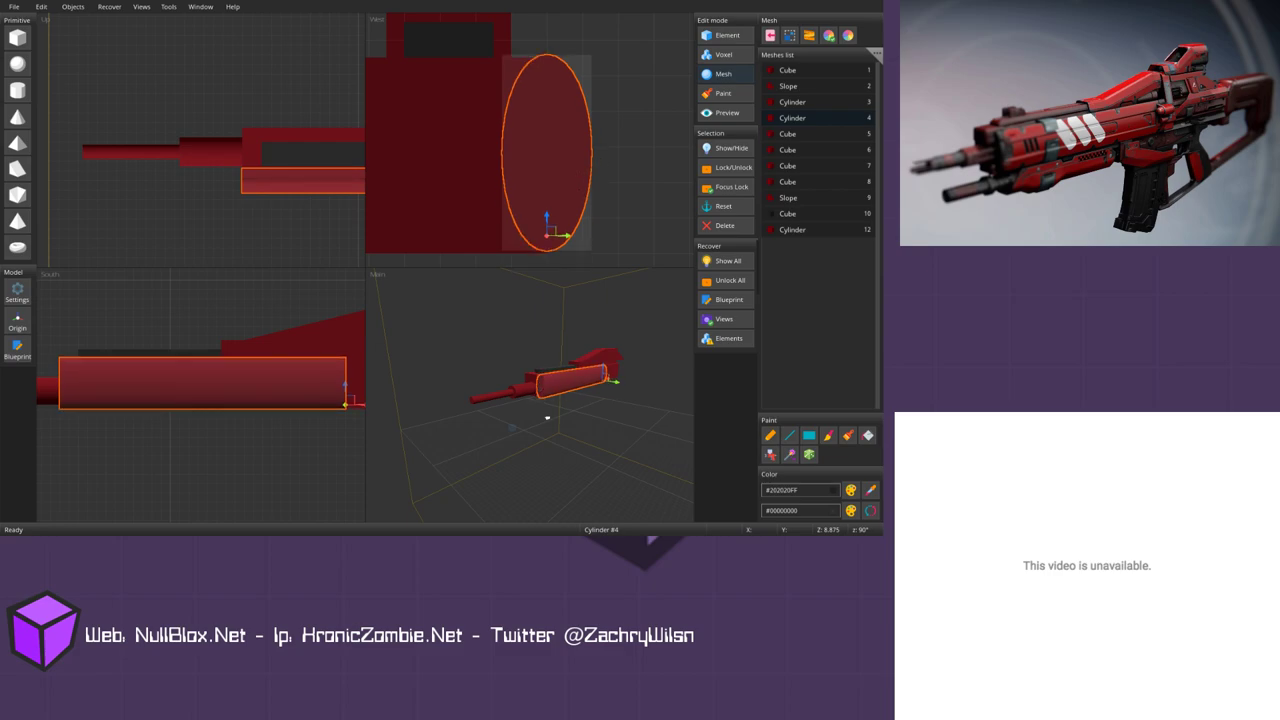
key(Escape)
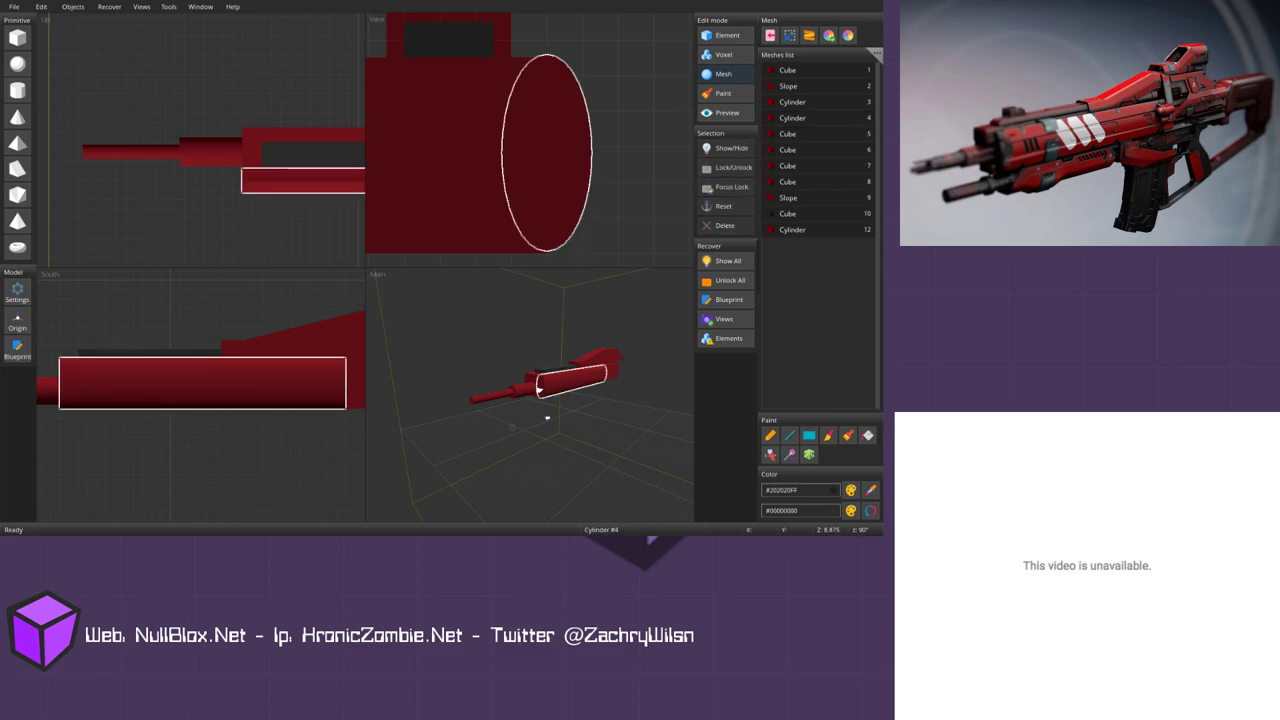
click(539, 389)
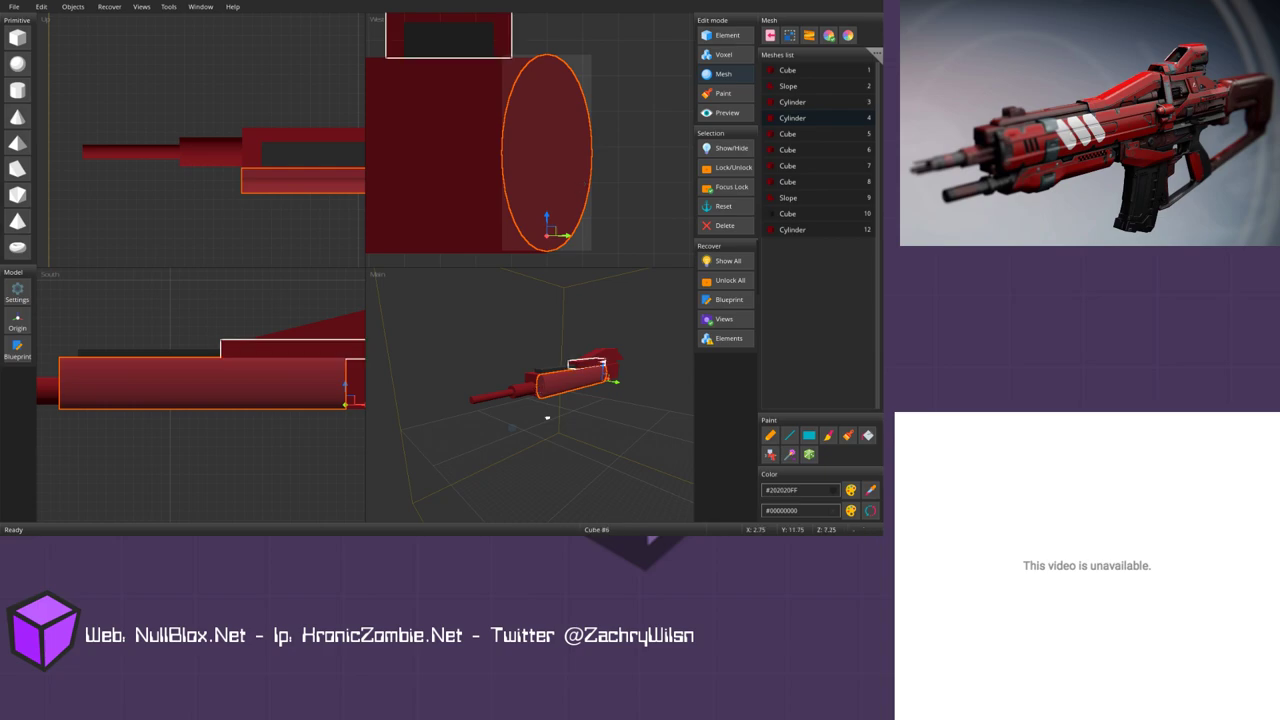
key(Escape)
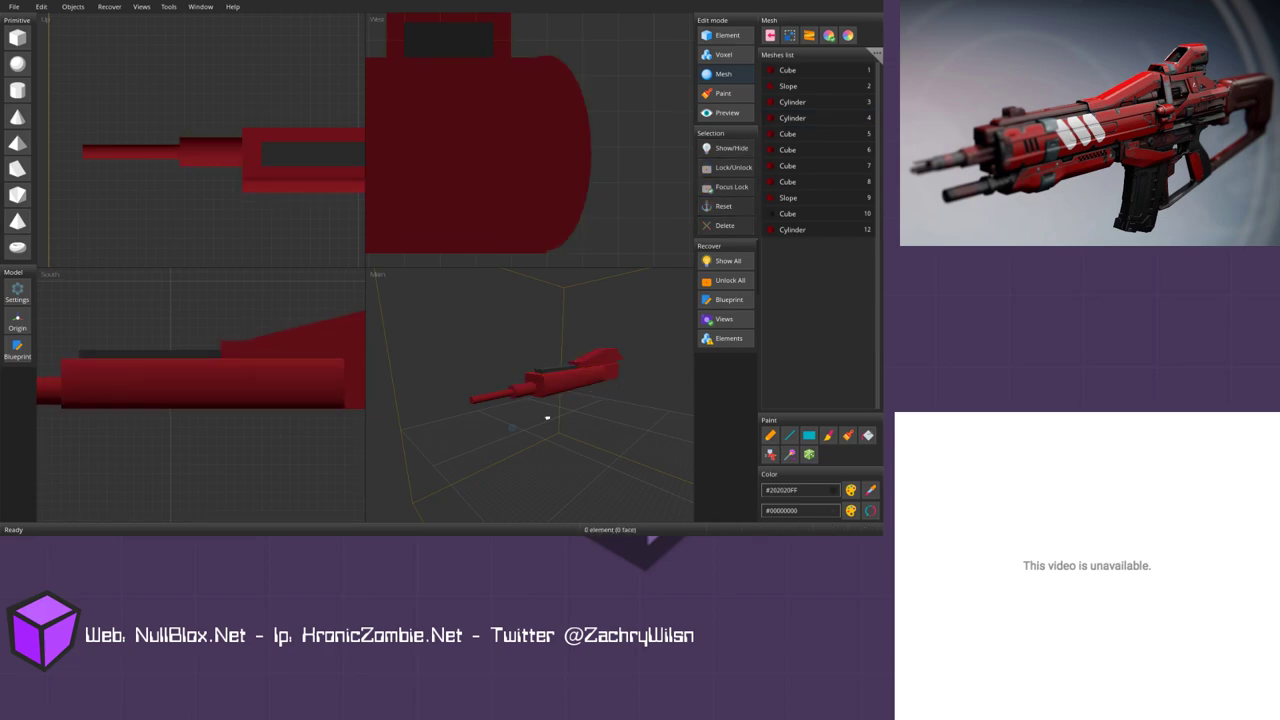
middle_drag(546, 417, 524, 424)
Step: Set the grid snap size for the keyboard to 128 and test it by nudging the oval cylinder inward and back to Z 8.875
click(575, 187)
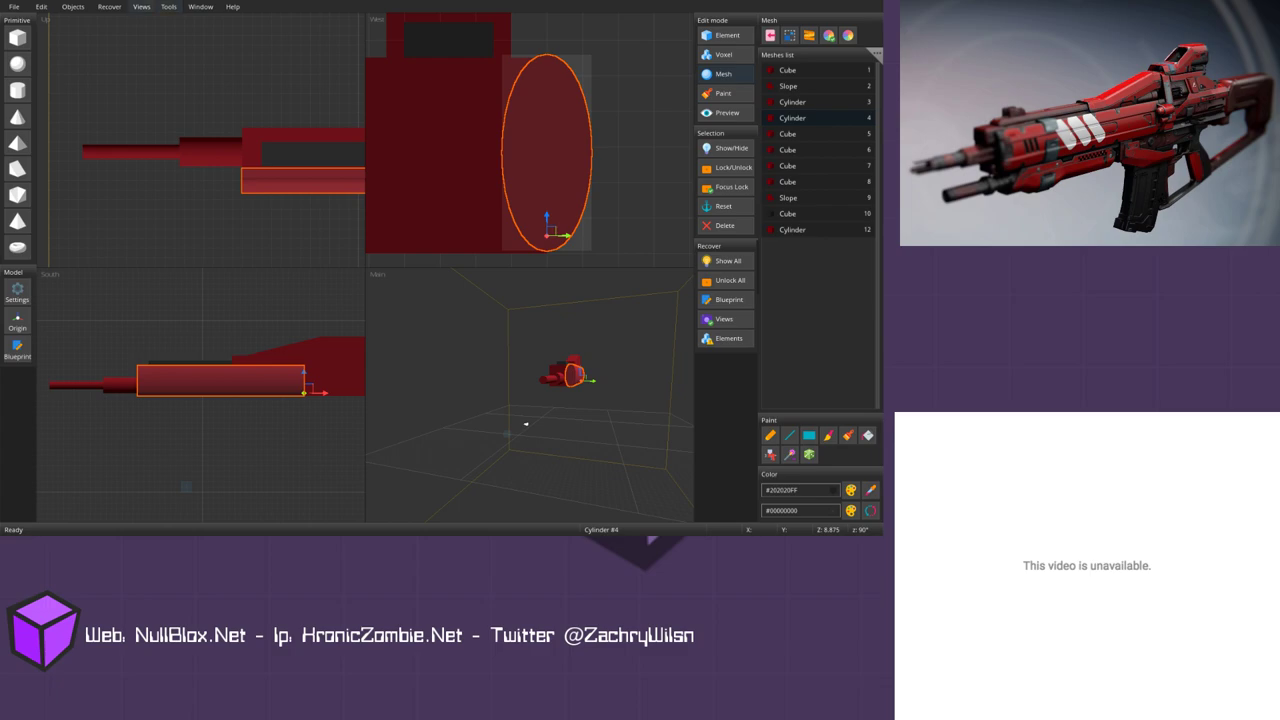
click(168, 6)
click(141, 6)
click(167, 60)
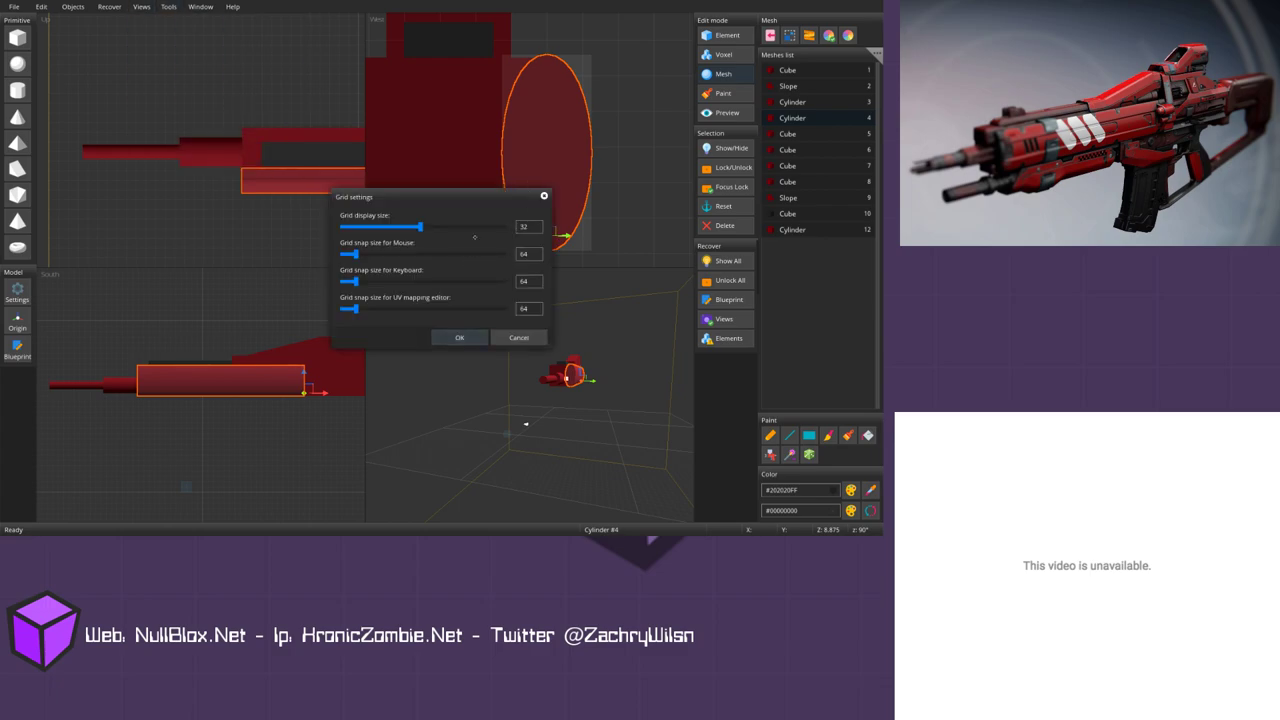
drag(536, 283, 496, 283)
text(128)
click(459, 336)
key(Left)
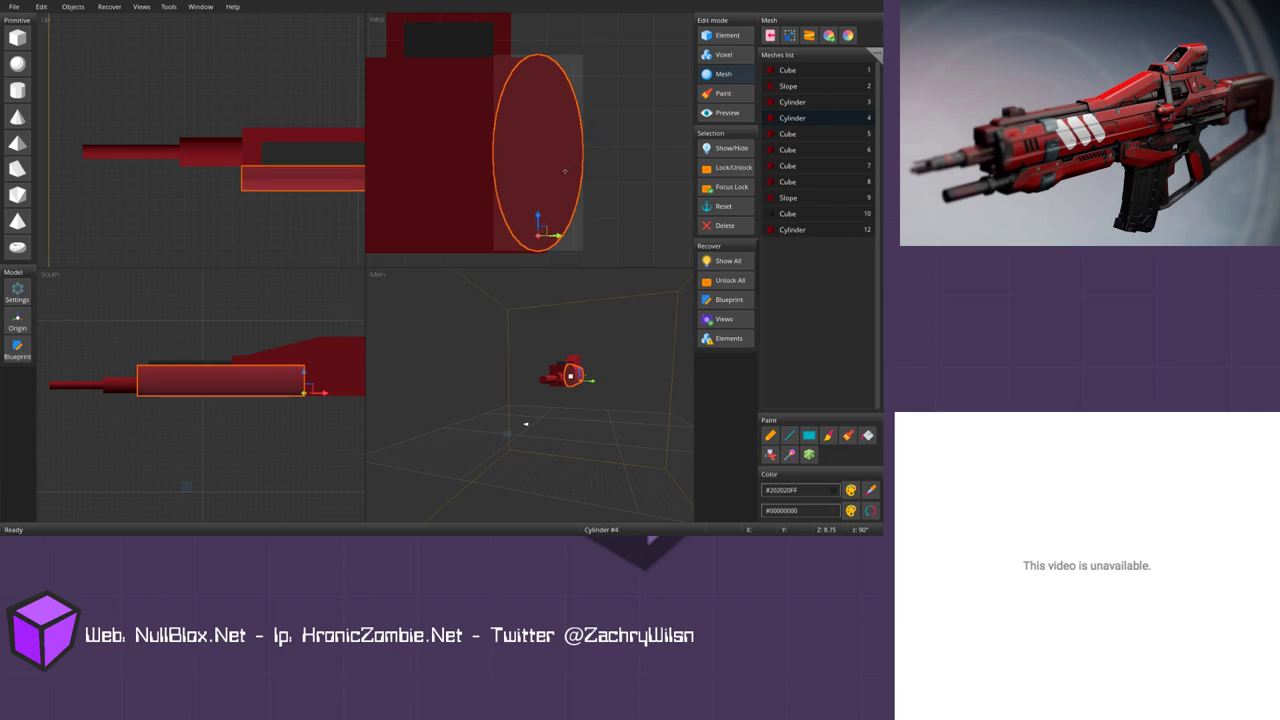
key(Right)
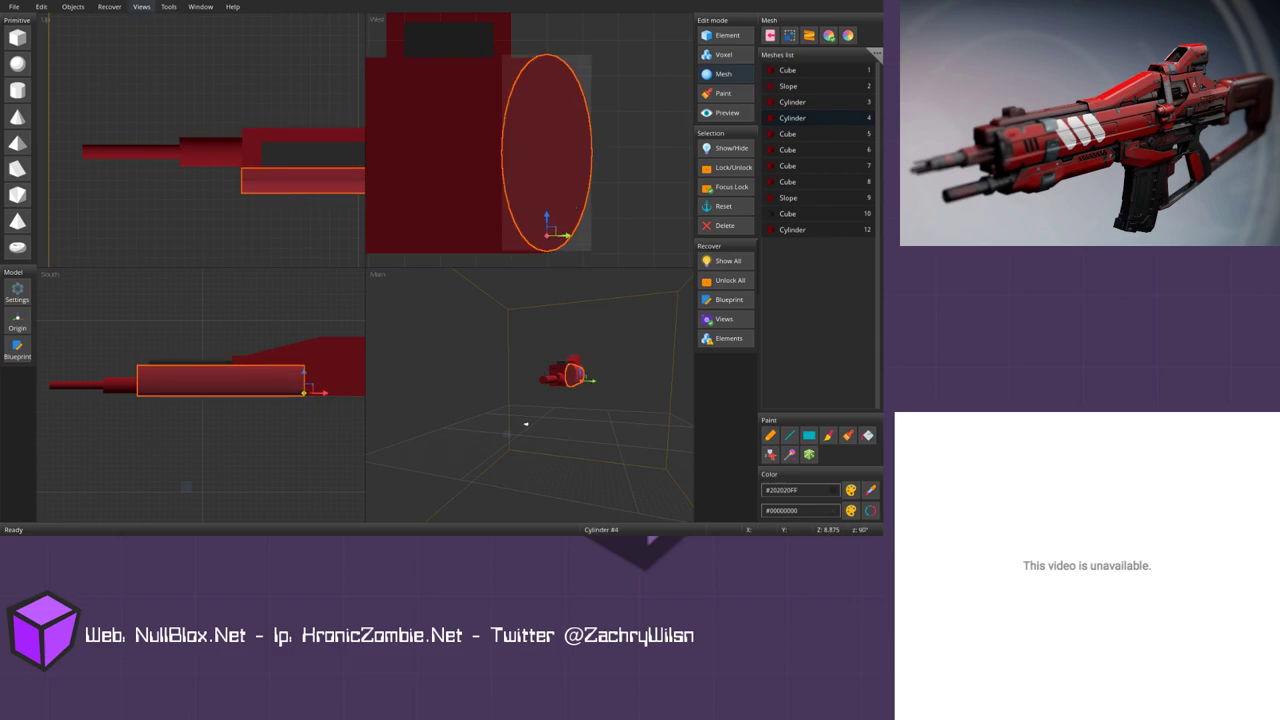
Step: Raise the keyboard grid snap size well above 128 and nudge the oval cylinder slightly down and inward against the body's side
click(141, 6)
click(167, 60)
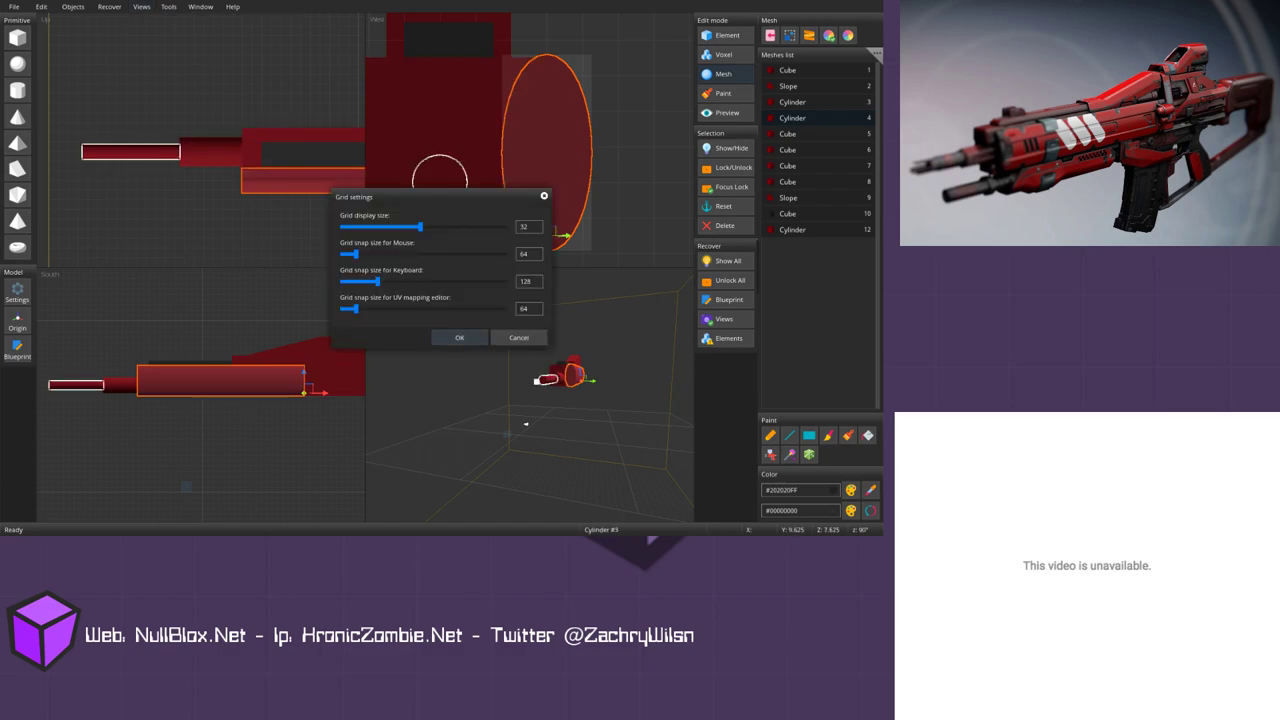
drag(378, 281, 506, 281)
click(459, 337)
key(Down)
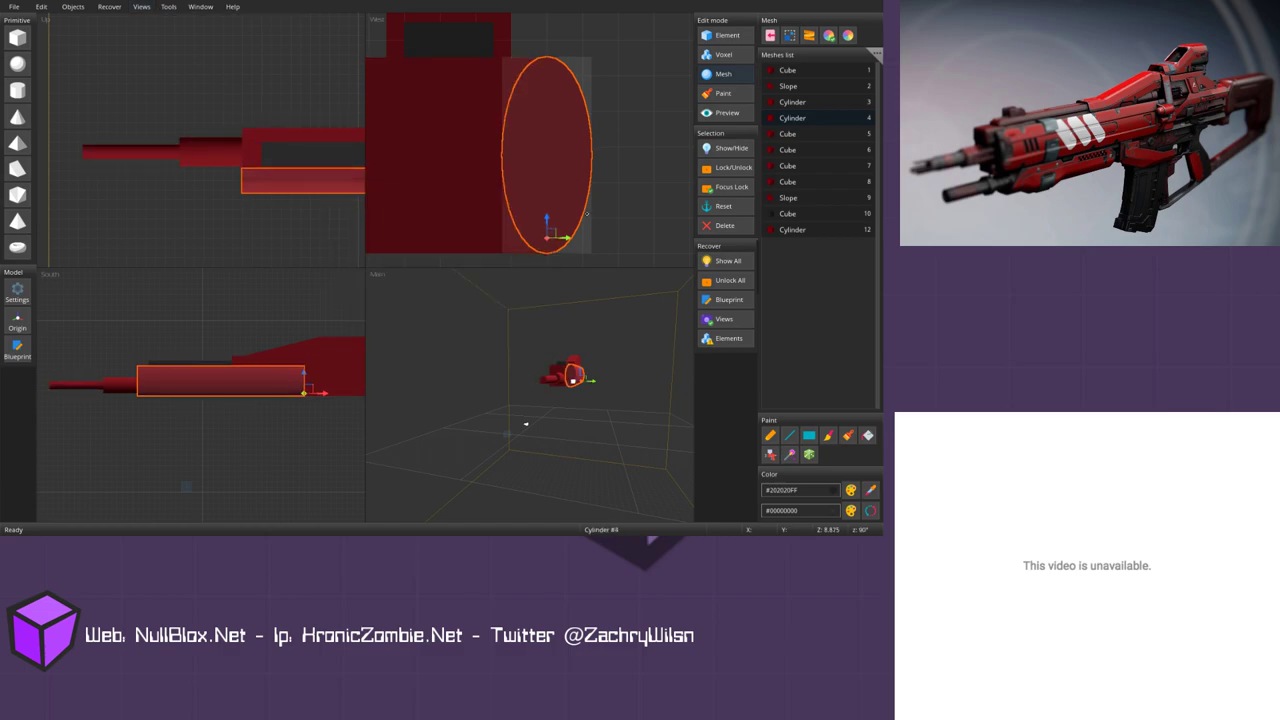
key(Left)
key(Left)
key(Left)
key(Left)
key(Left)
key(Left)
key(Right)
key(Right)
key(Right)
key(Right)
key(Right)
key(Escape)
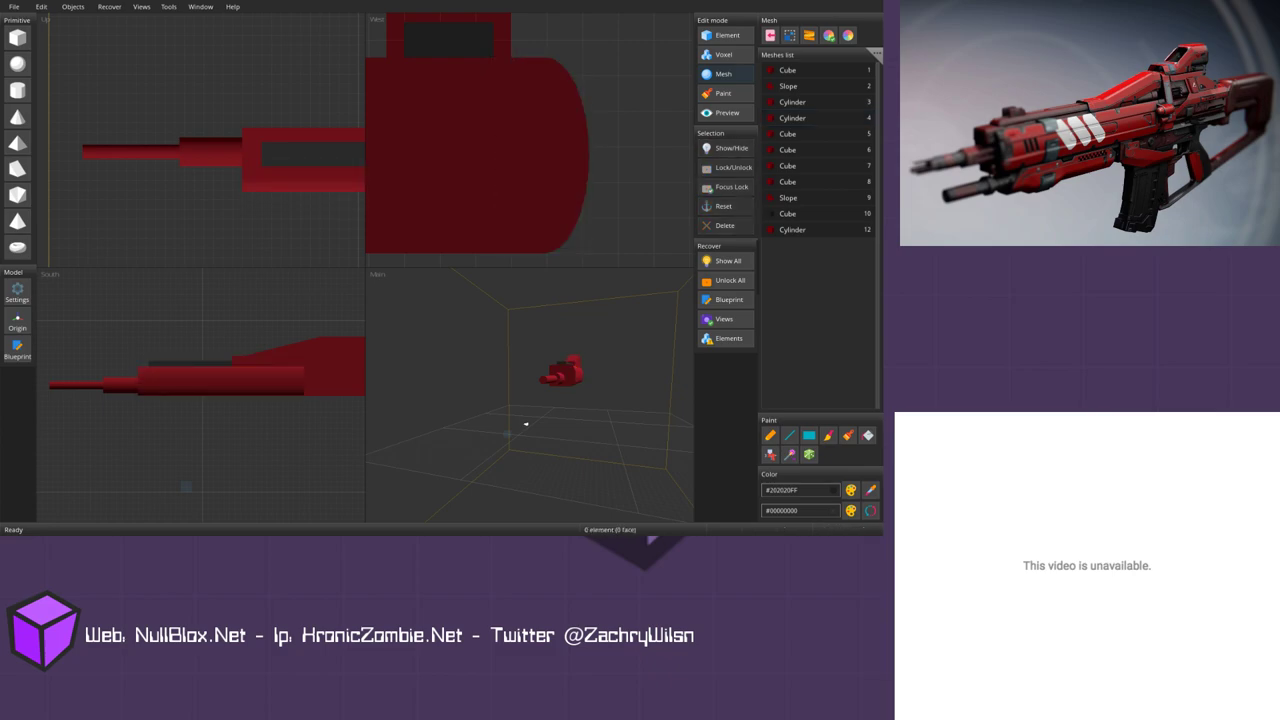
Step: Look through the file formats available for exporting the model and close the export dialog without saving
middle_drag(526, 424, 588, 439)
mouse_move(588, 439)
right_down()
mouse_move(514, 420)
mouse_move(582, 433)
right_up()
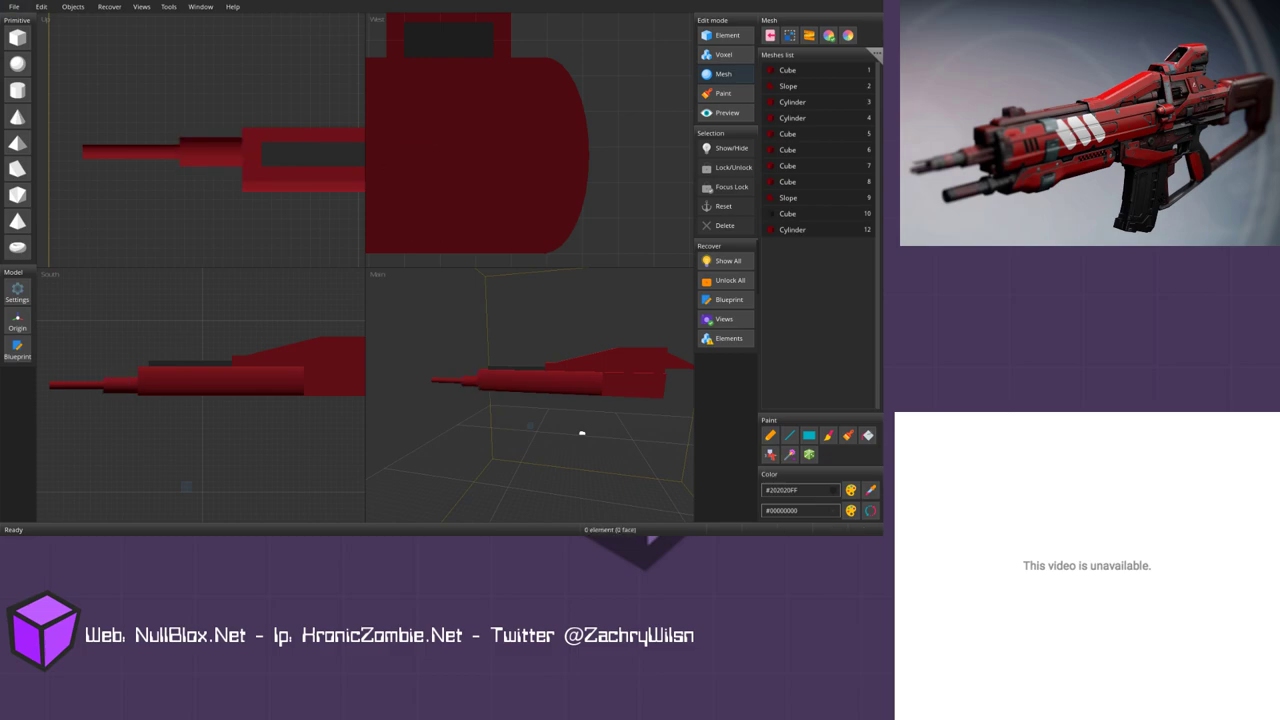
click(14, 6)
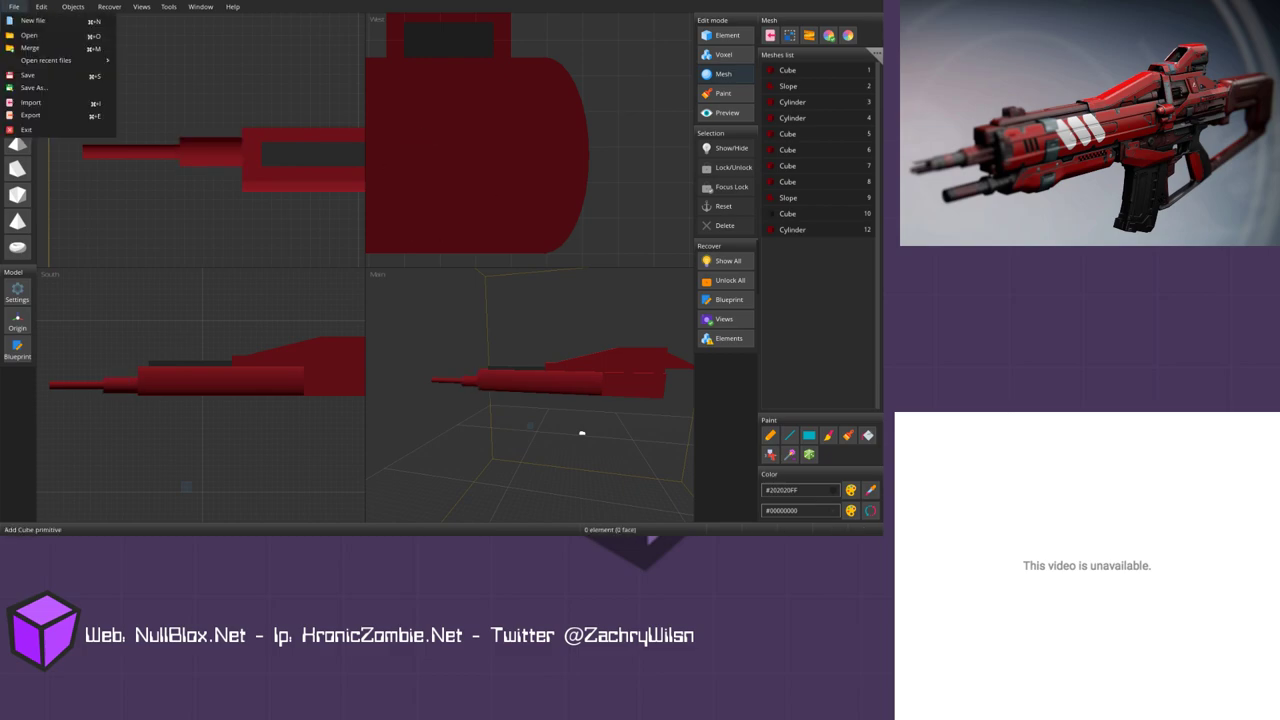
click(30, 115)
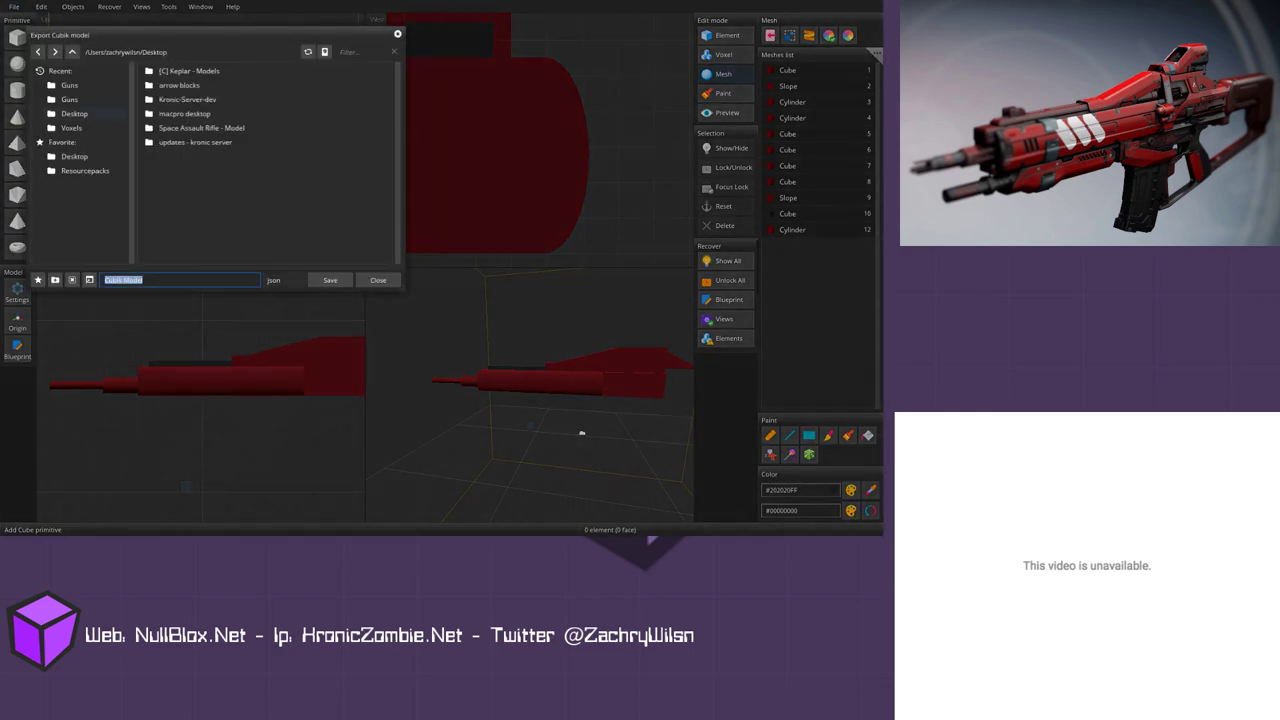
click(273, 280)
double_click(124, 280)
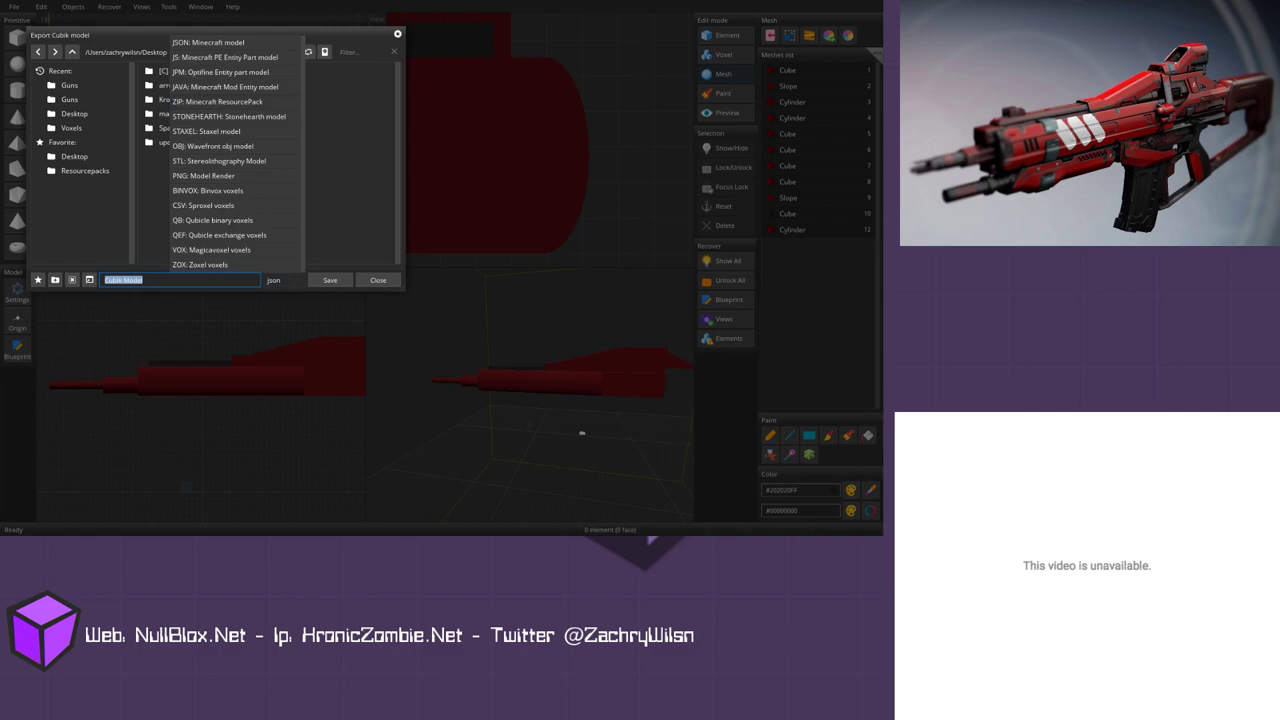
click(377, 280)
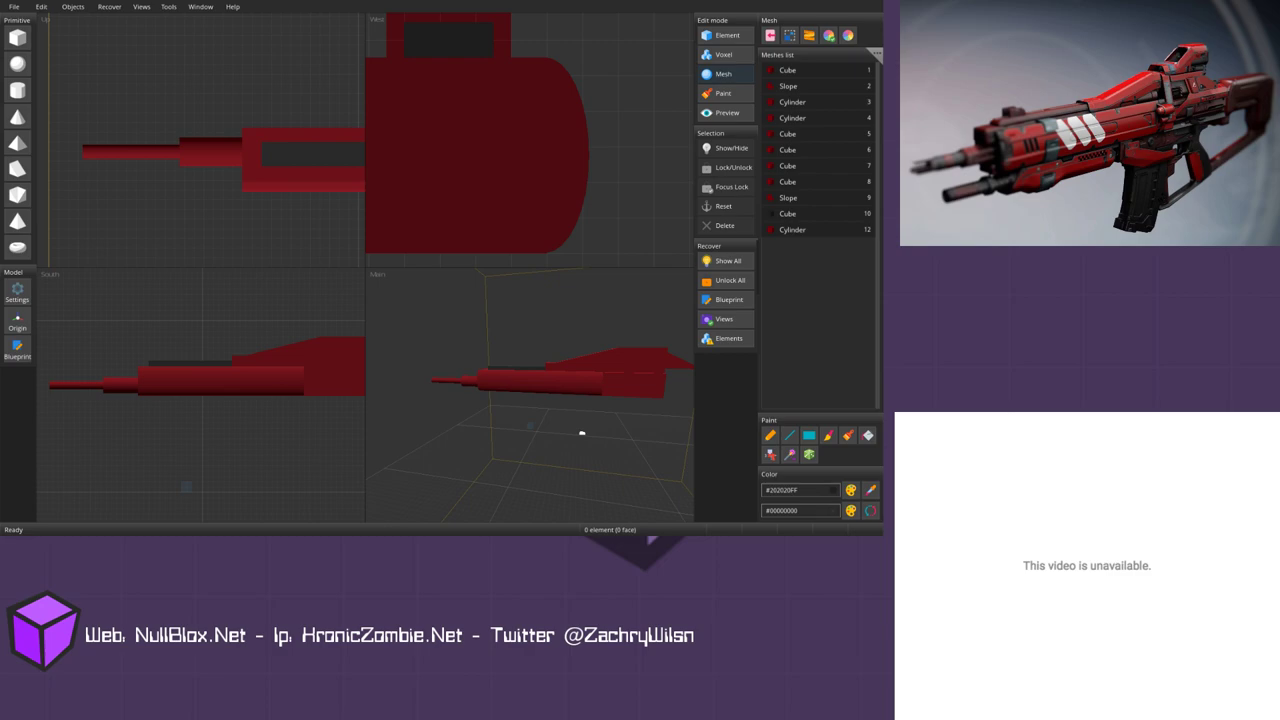
Step: Duplicate the main body box and slide the selected box toward the rear to X 1
click(582, 433)
middle_drag(580, 434, 546, 411)
click(546, 409)
click(546, 414)
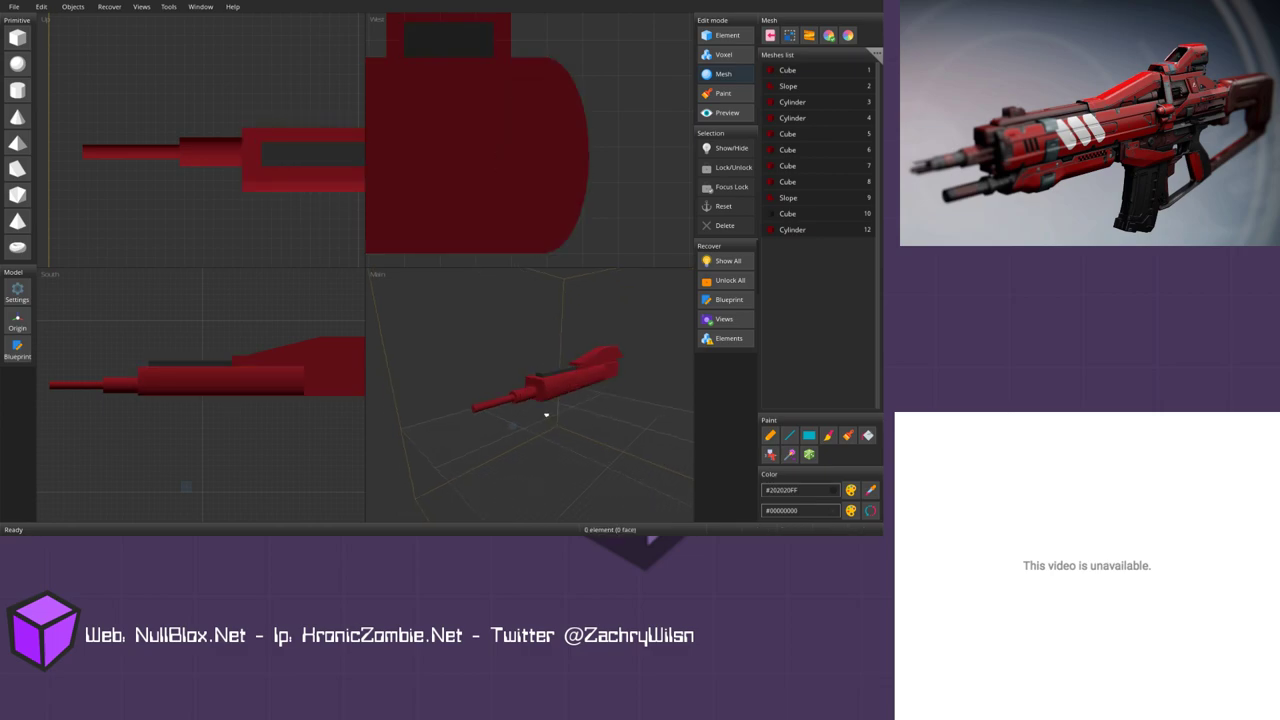
middle_drag(280, 360, 240, 340)
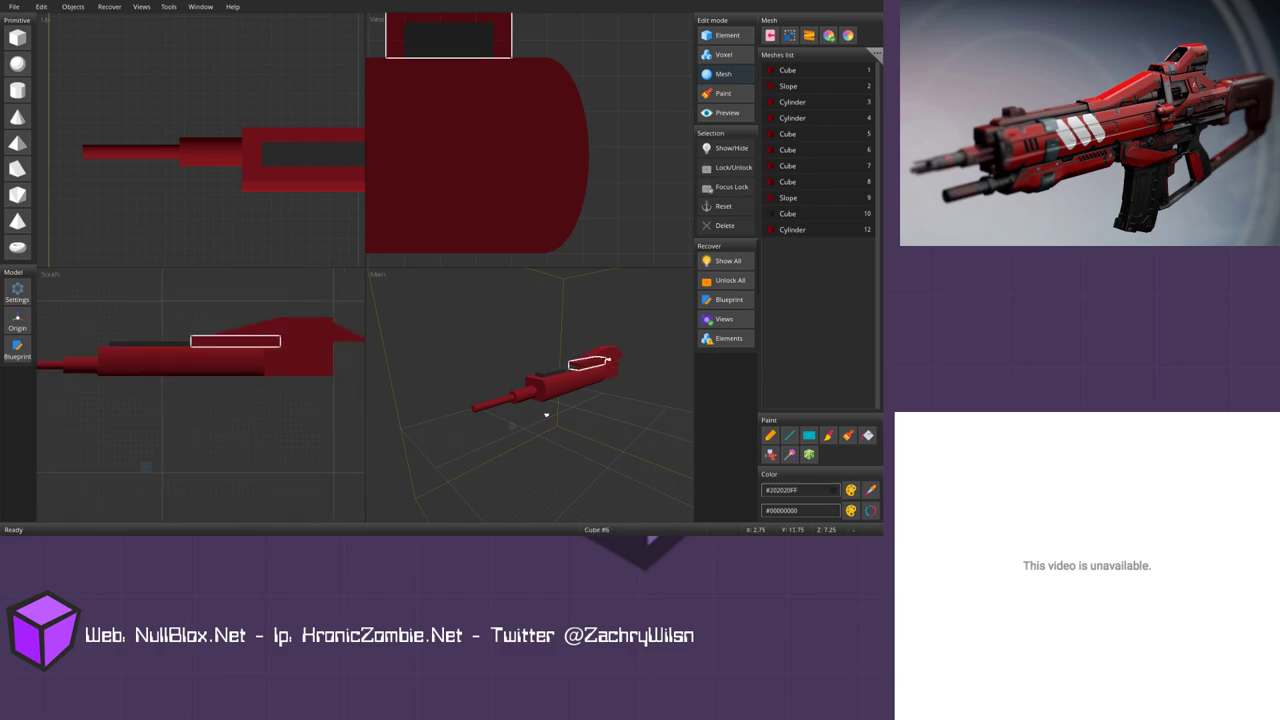
middle_drag(556, 372, 518, 358)
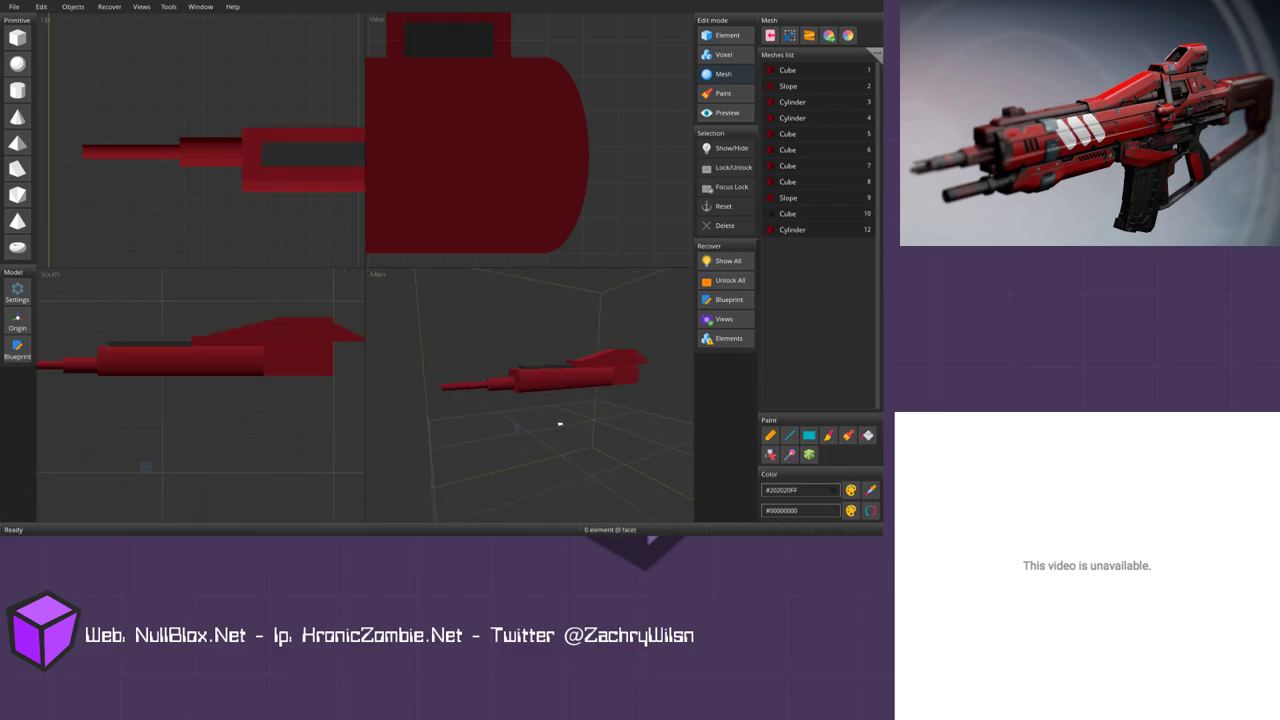
middle_drag(315, 358, 254, 372)
scroll(312, 370, down, 1)
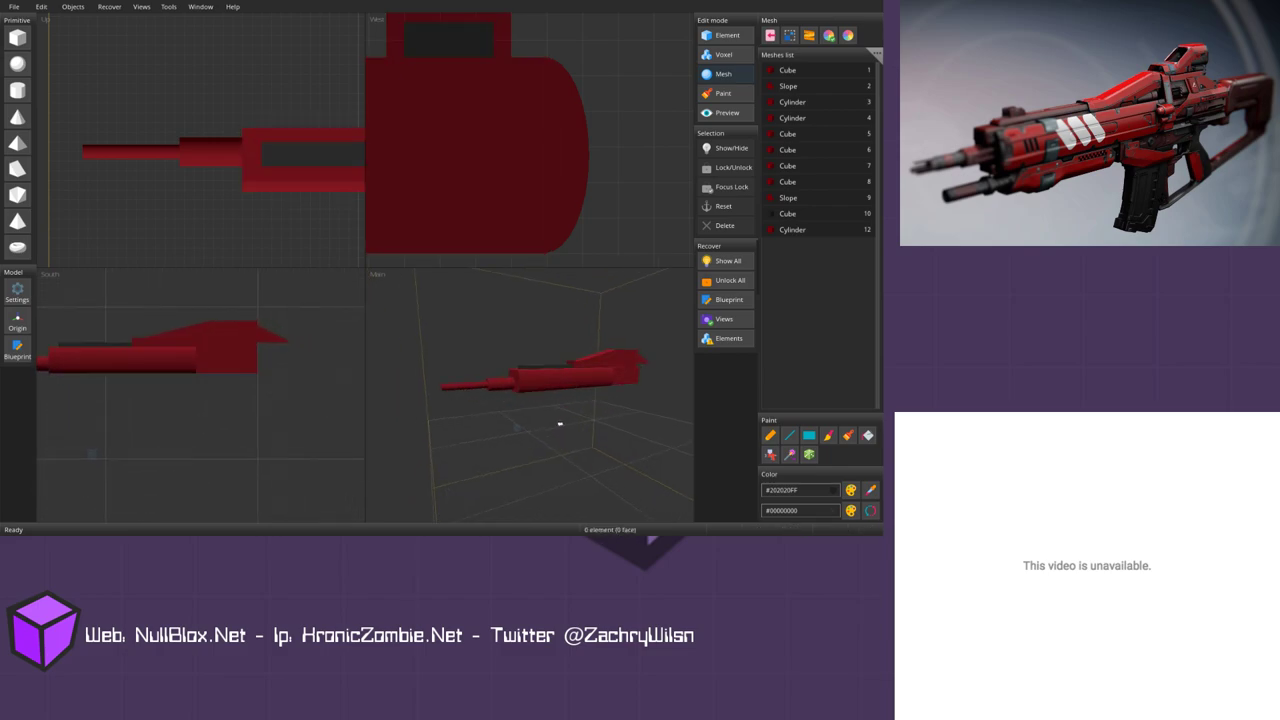
click(254, 372)
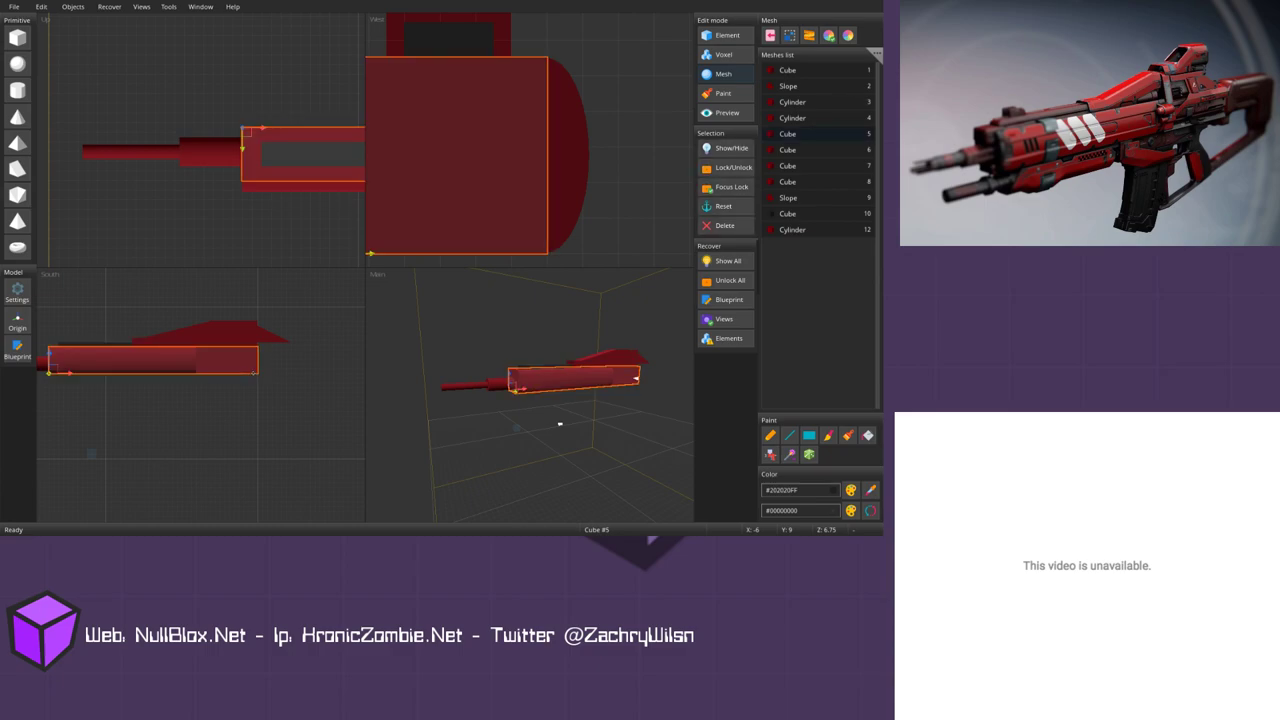
key(ctrl+d)
drag(253, 373, 320, 373)
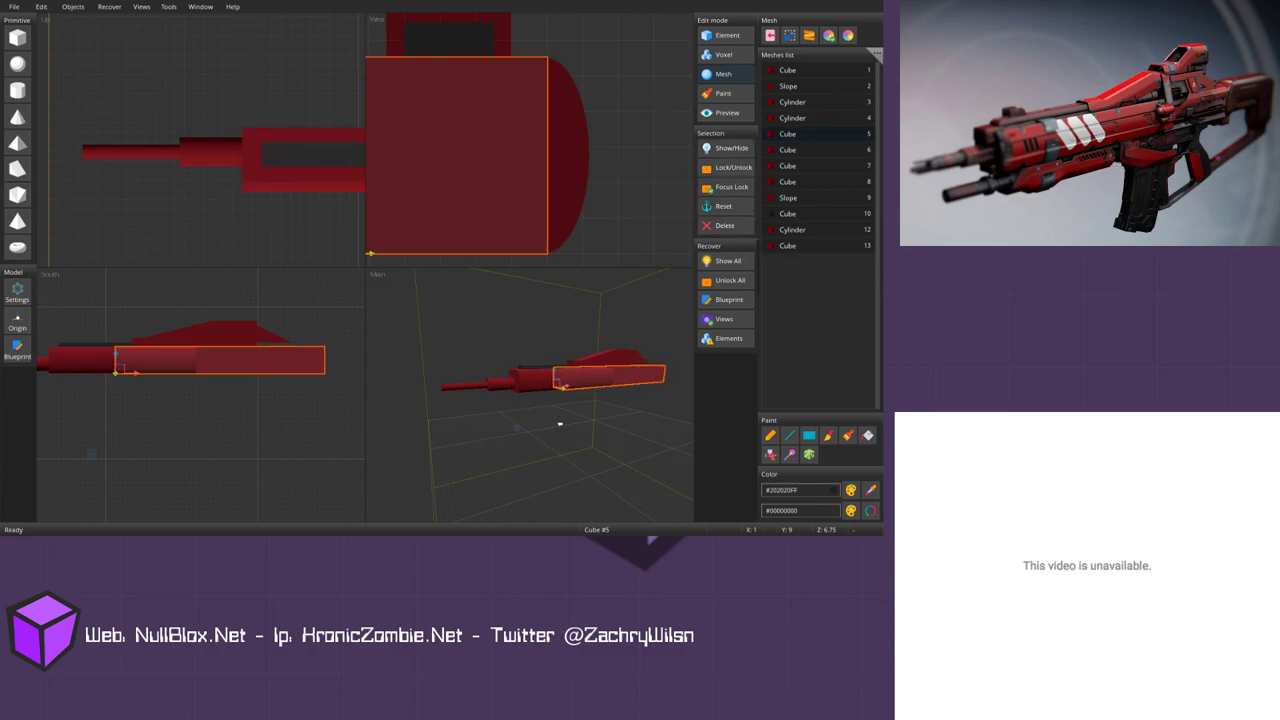
Step: Delete the oval cylinder on the body's side
click(559, 424)
mouse_move(560, 424)
middle_down()
mouse_move(529, 415)
mouse_move(547, 421)
middle_up()
key(Delete)
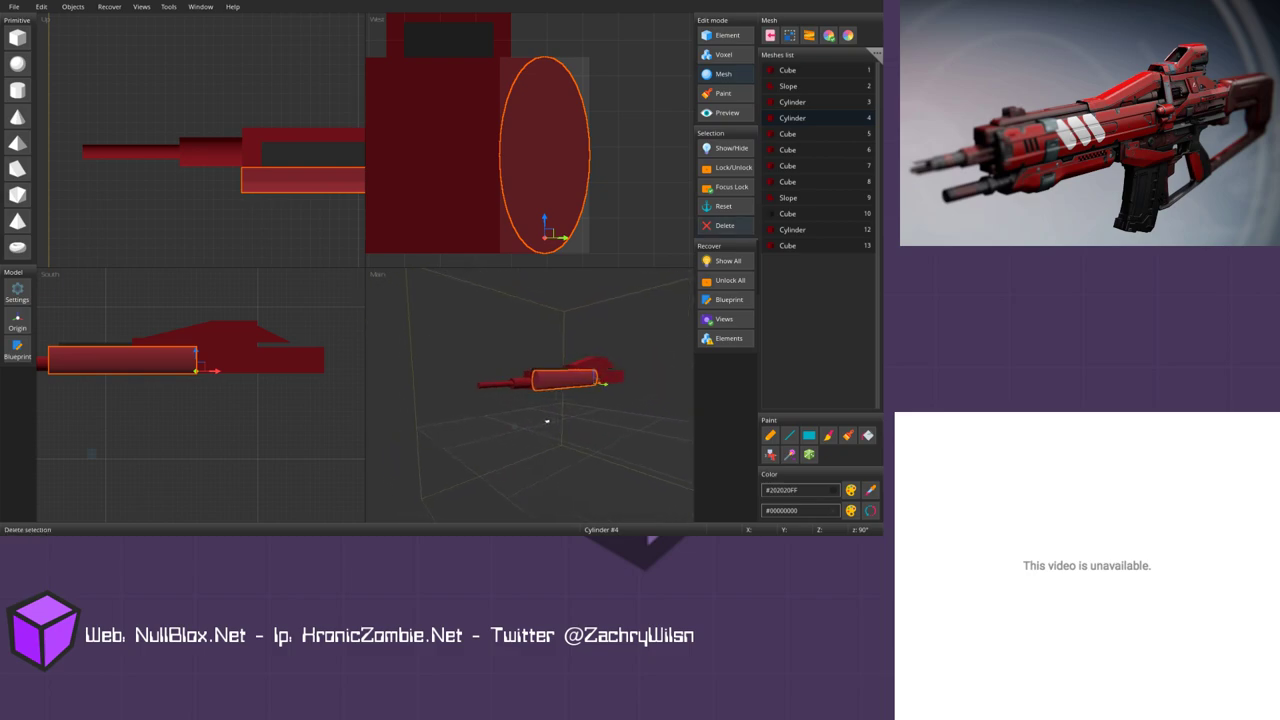
mouse_move(552, 428)
middle_down()
mouse_move(583, 431)
mouse_move(549, 434)
middle_up()
Step: Shorten the shifted box into a rear block starting at X 16 behind the body, and raise its top slightly
drag(305, 371, 368, 366)
middle_drag(348, 366, 266, 366)
drag(298, 369, 233, 364)
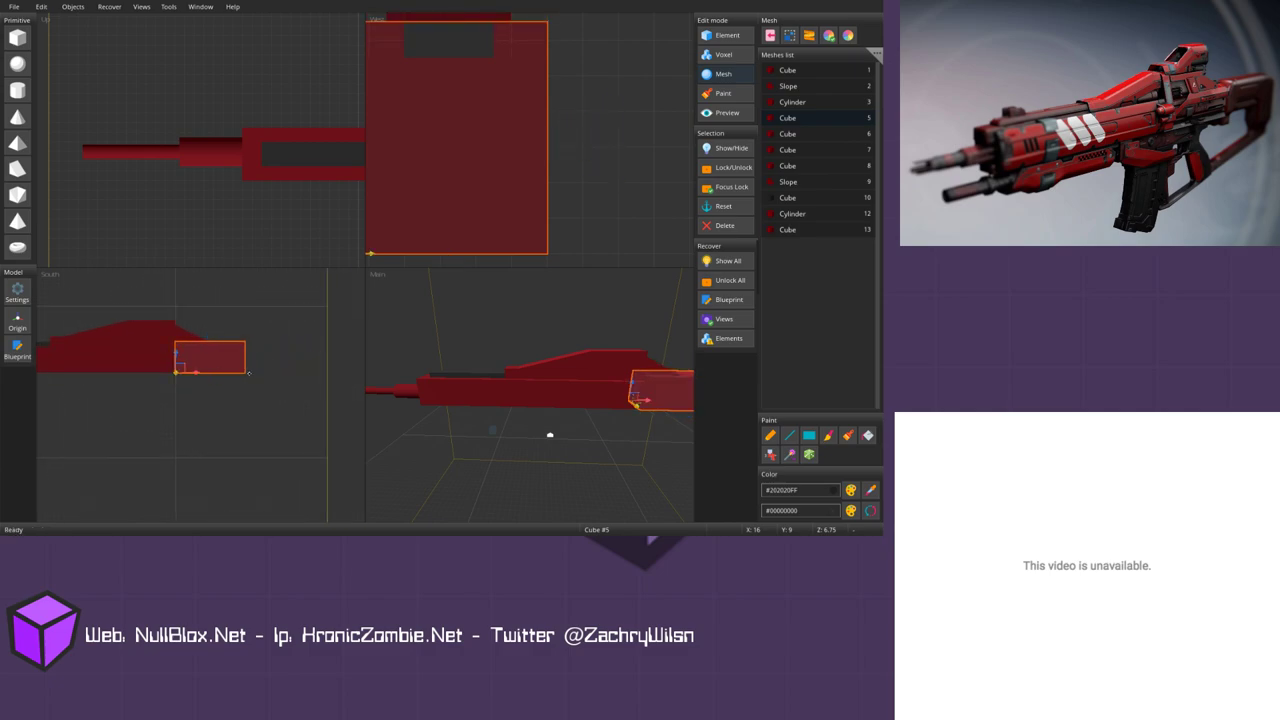
Step: Duplicate the rear block, narrow it into a slim stock bar, and place it behind the block at X 24.25, Z 7.75
scroll(326, 72, down, 2)
middle_drag(326, 72, 37, 16)
scroll(123, 54, up, 1)
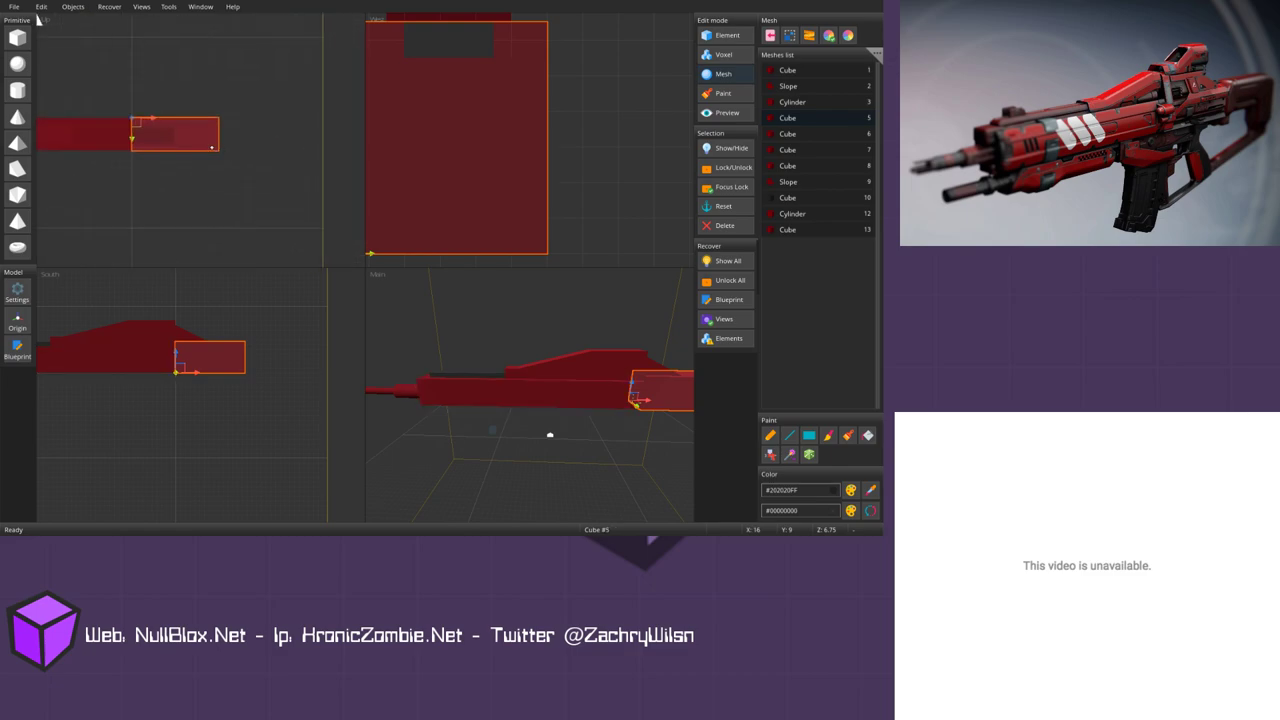
key(ctrl+d)
drag(201, 147, 282, 144)
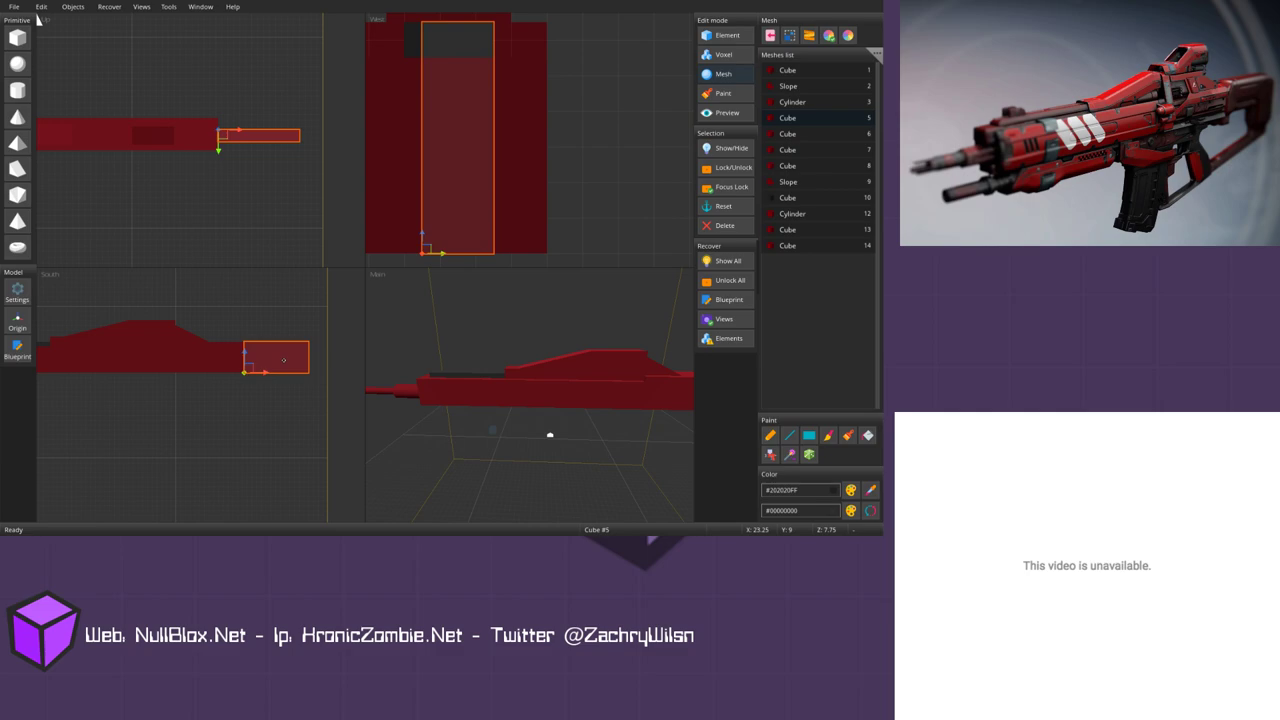
drag(280, 361, 289, 361)
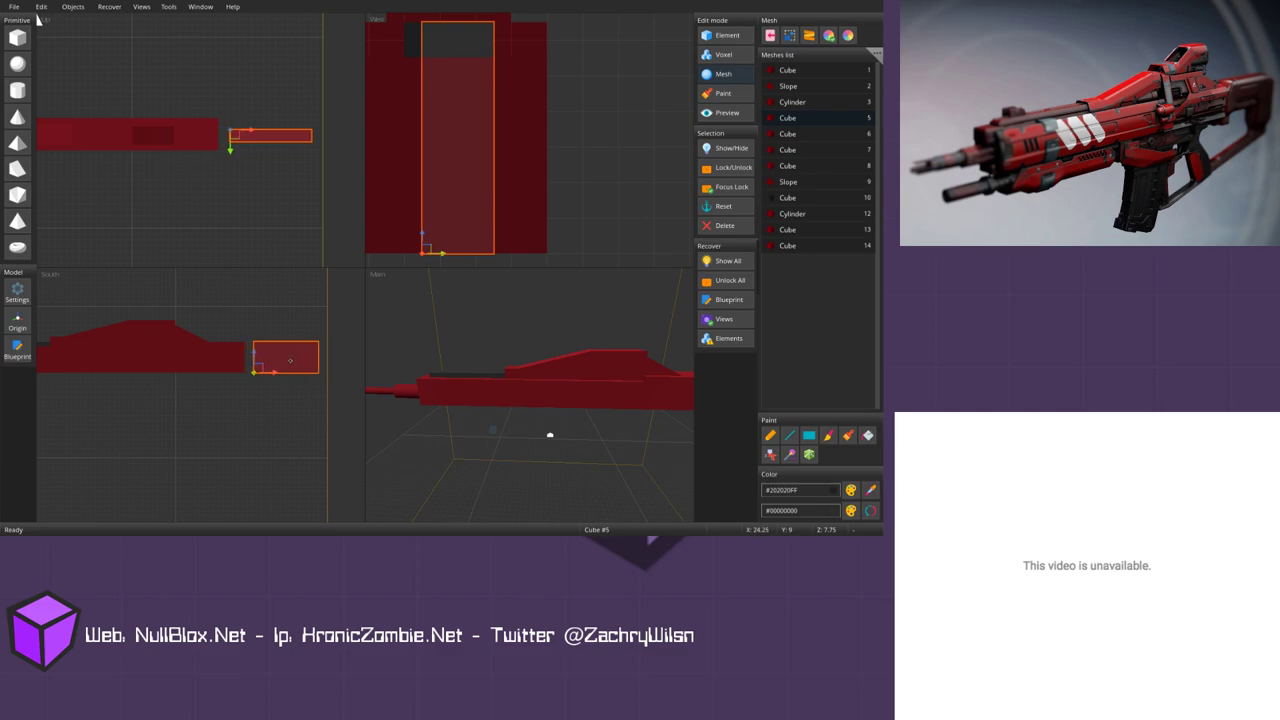
Step: Duplicate the dark top rail and shape it into a small connector in the gap before the stock bar at X 23.25, Y 9.5, Z 7.5
middle_drag(165, 340, 278, 331)
click(148, 336)
key(ctrl+d)
drag(148, 344, 341, 321)
middle_drag(341, 321, 242, 331)
drag(242, 331, 265, 347)
click(269, 364)
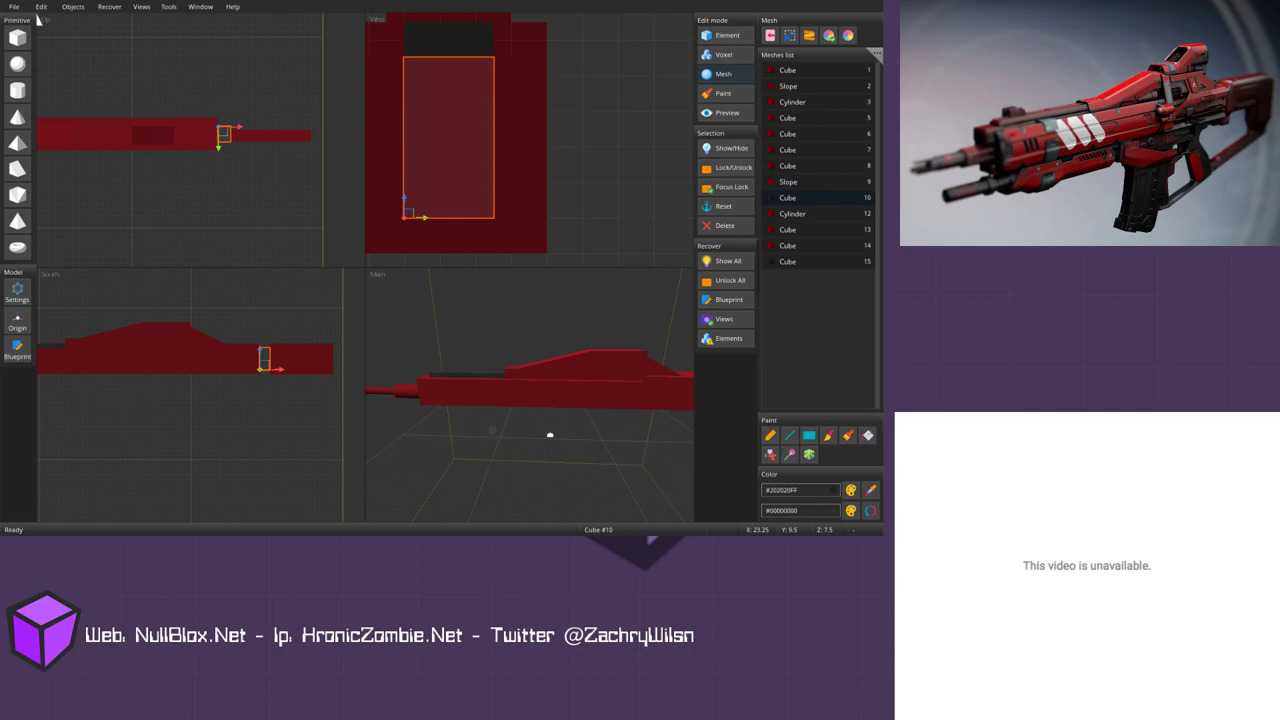
Step: Duplicate the stock bar and reshape it into a narrow vertical post hanging beneath the bar's rear end
click(293, 370)
key(ctrl+d)
drag(301, 371, 309, 430)
click(305, 436)
drag(289, 409, 340, 394)
click(284, 428)
click(327, 396)
click(330, 404)
Step: Duplicate the hanging stock post, lower it to Y 2.75, and shift it forward beneath the stock bar
key(ctrl+d)
key(Down)
key(Down)
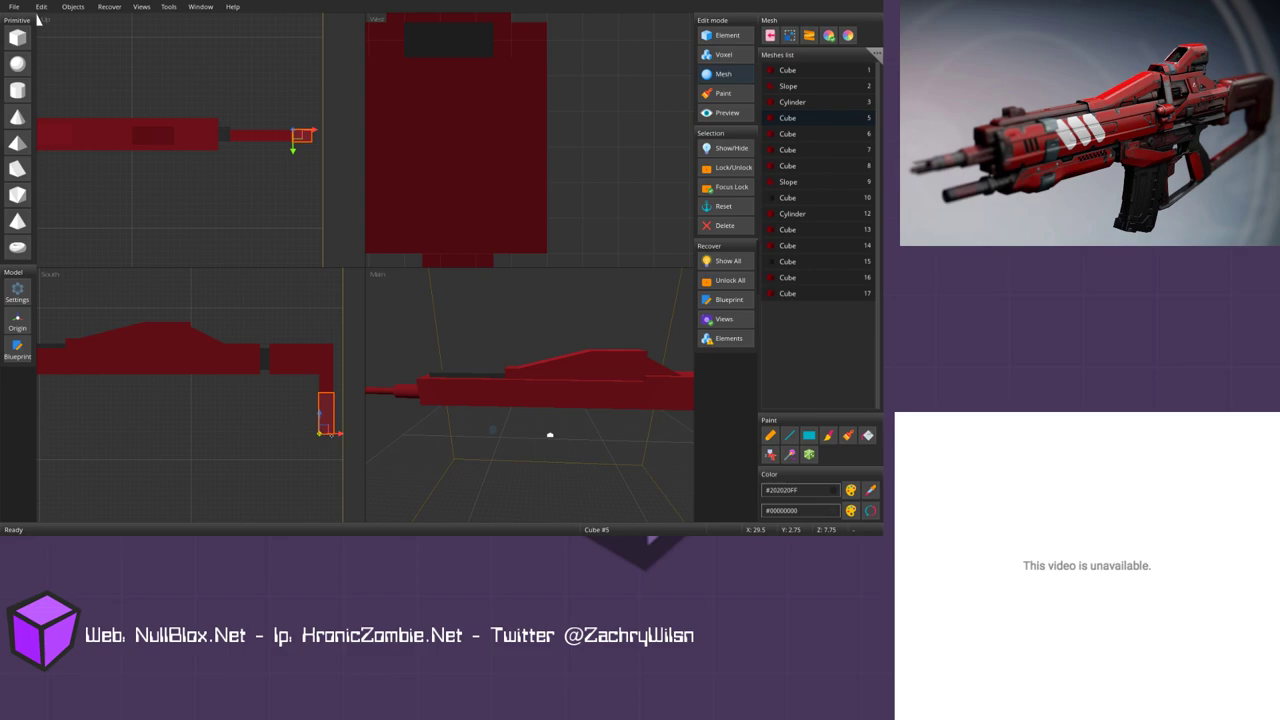
key(Left)
key(Left)
key(Left)
key(Left)
key(Left)
key(Left)
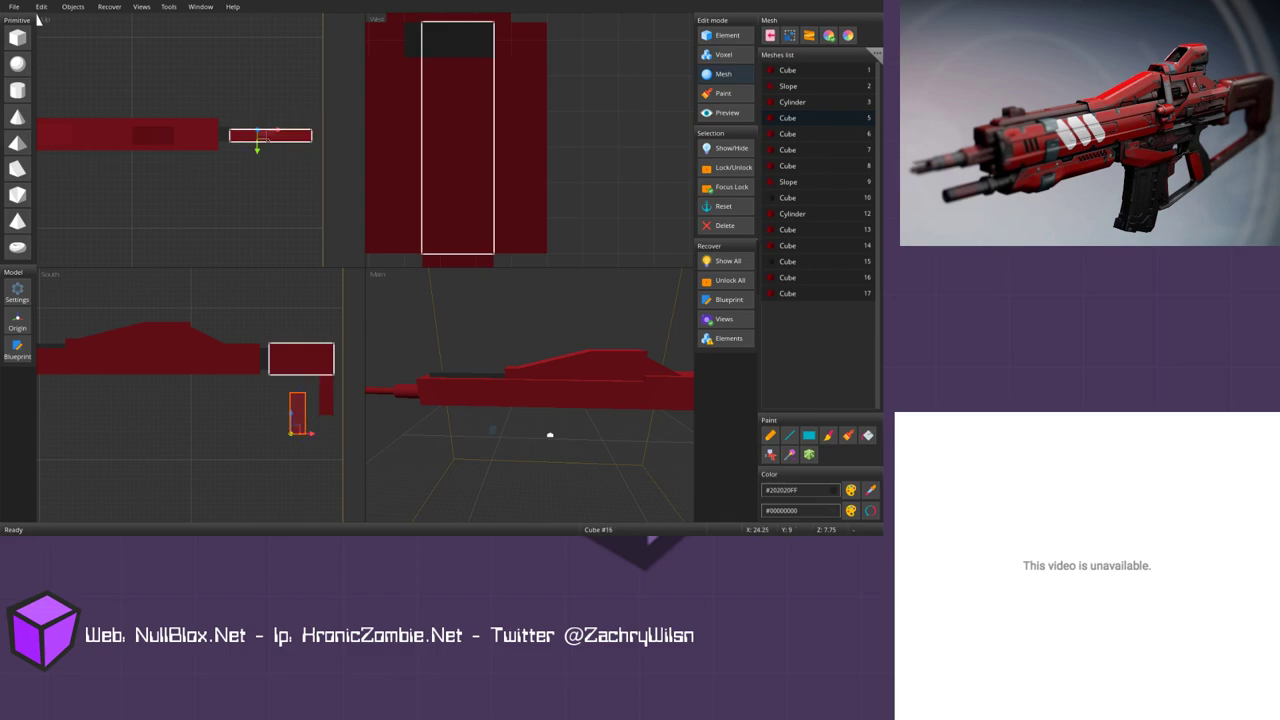
Step: Reshape the lowered post copy into a short horizontal bar meeting the hanging post's lower end, at X 27.25, Z 8
shift+drag(306, 410, 330, 435)
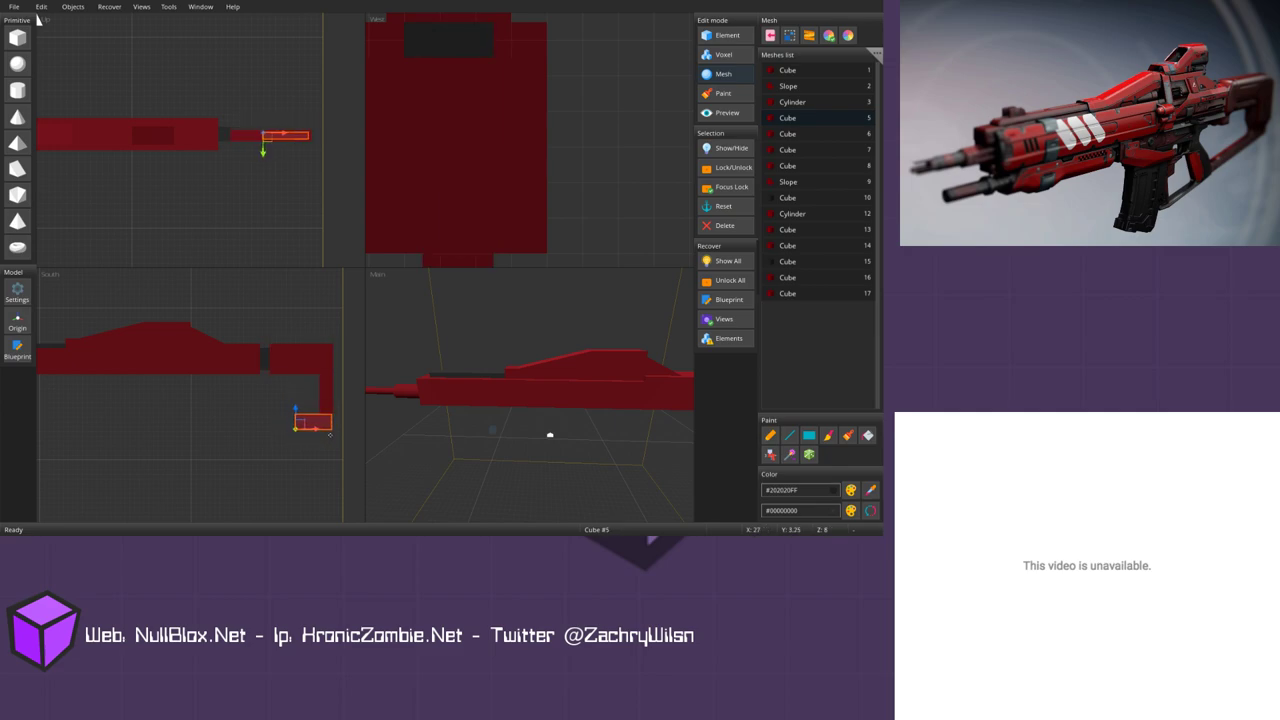
key(Right)
key(shift+Down)
key(shift+Down)
key(Up)
key(Up)
Step: Rotate the short lower stock bar 20° about Z so that its front end slopes downward
key(ctrl)
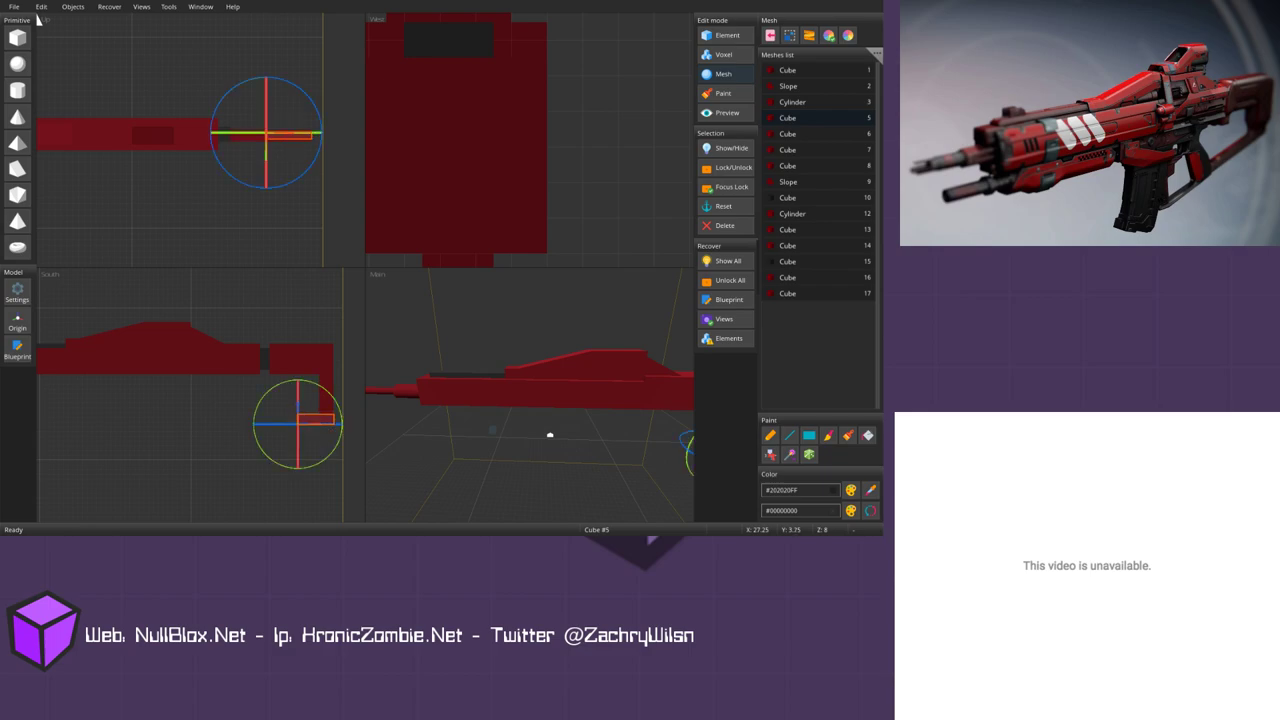
key(ctrl+Left)
key(ctrl+Left)
key(ctrl+Left)
key(ctrl+Left)
key(ctrl+Left)
key(ctrl+Left)
key(ctrl+Right)
key(ctrl+Right)
Step: Lengthen the tilted stock bar forward and place it at X 24.5, Y 2.75, Z 8, keeping it joined to the post
mouse_move(311, 424)
mouse_down()
mouse_move(289, 432)
mouse_move(310, 430)
mouse_up()
key(Down)
key(Left)
key(Left)
key(Left)
key(Left)
key(Down)
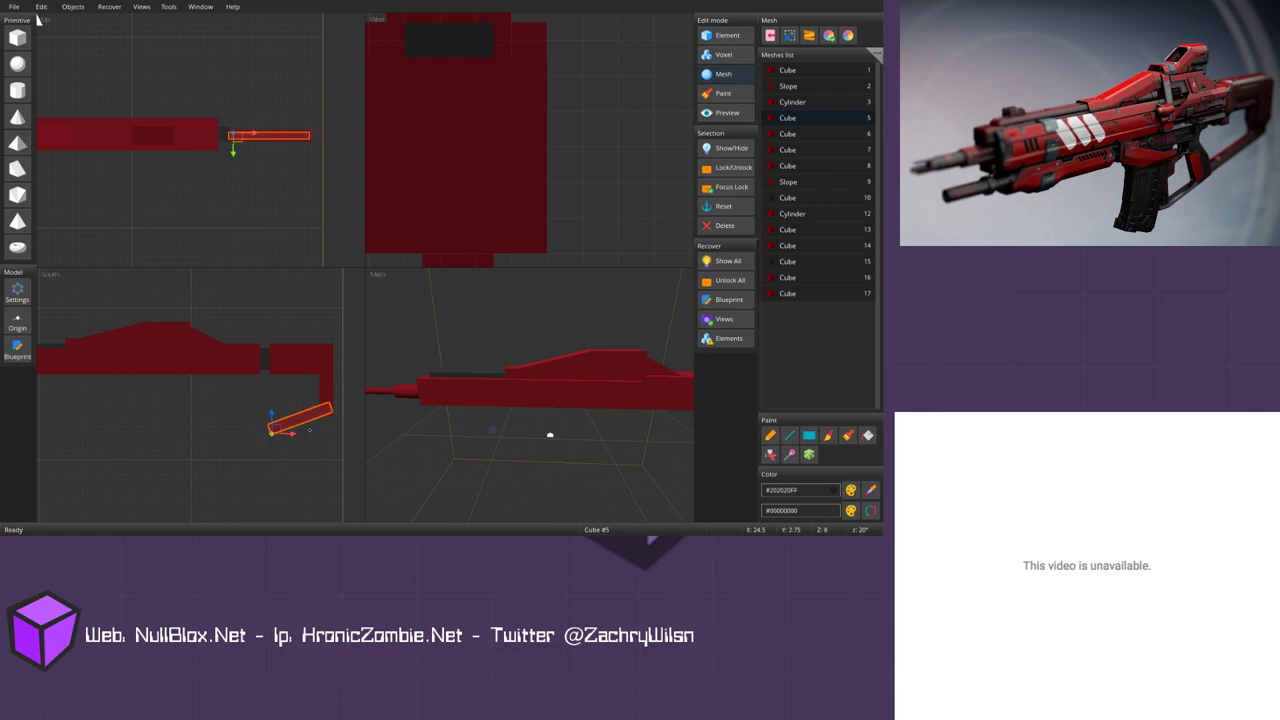
Step: Duplicate the dark connector, widen the copy, and place it above the rear of the body at X 22, Y 12.75, Z 7.25
click(264, 360)
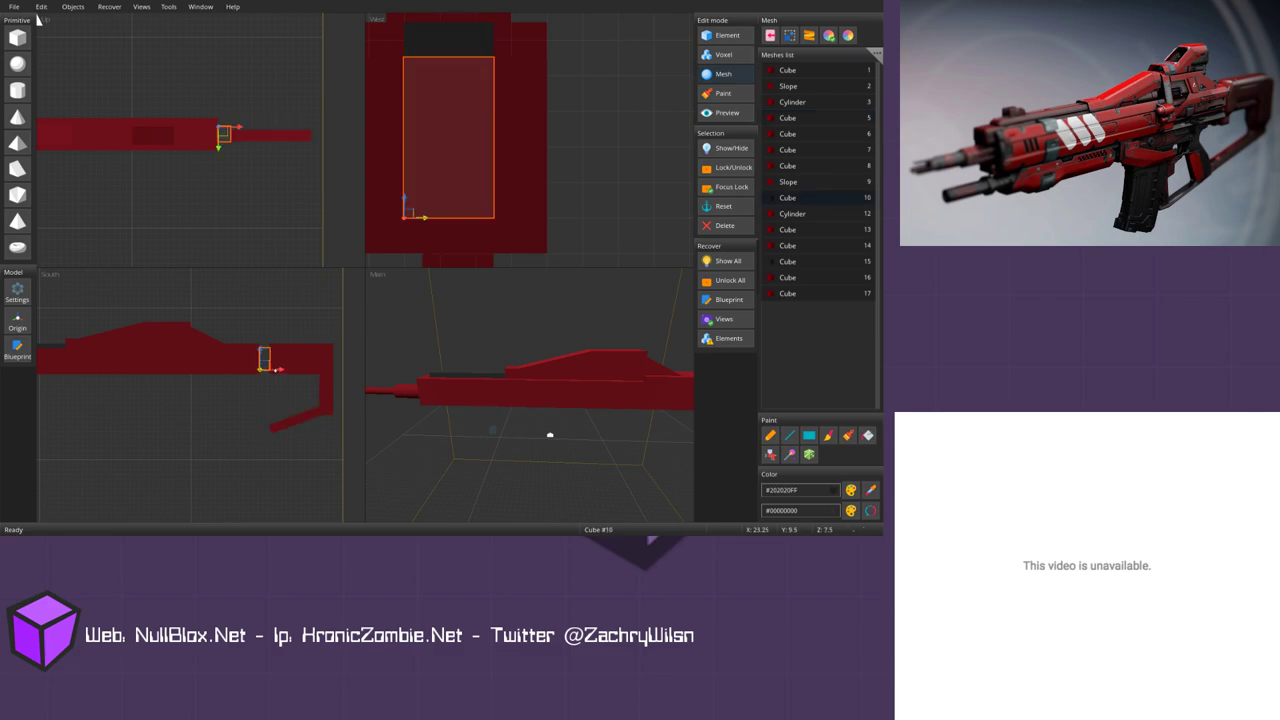
key(ctrl+d)
key(Tab)
key(Tab)
key(Tab)
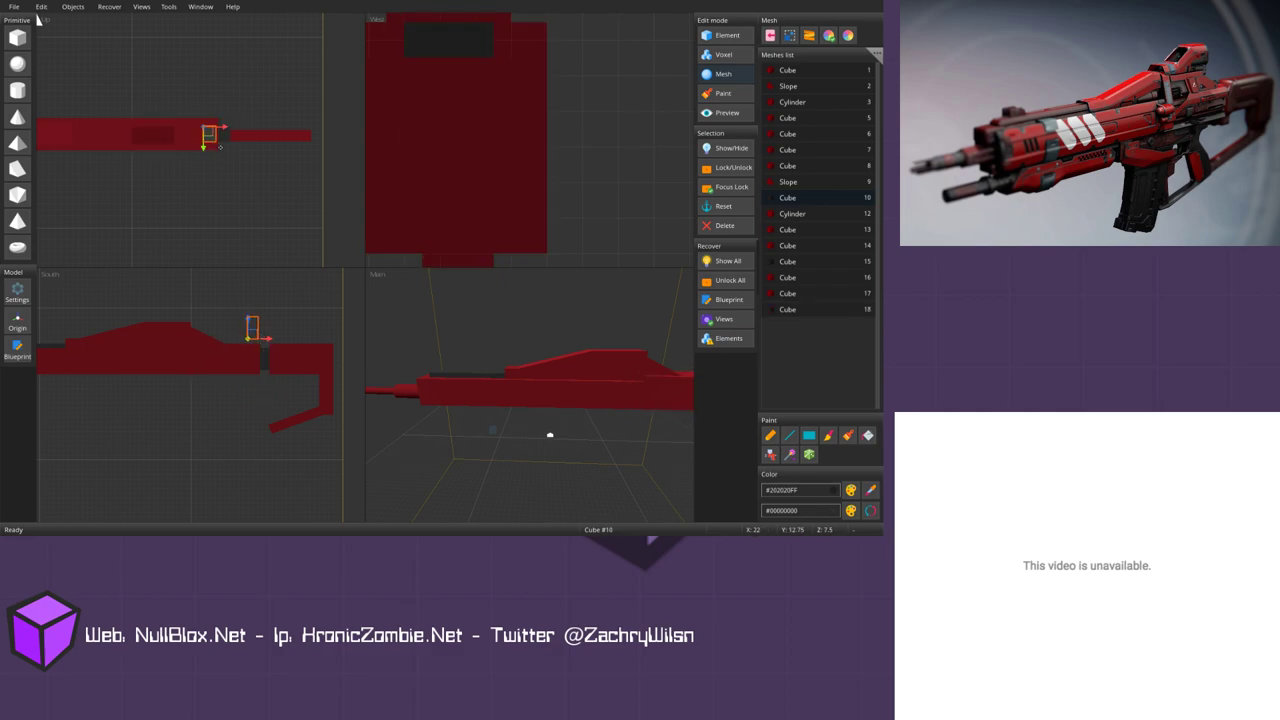
drag(216, 145, 228, 154)
key(Up)
scroll(228, 153, up, 3)
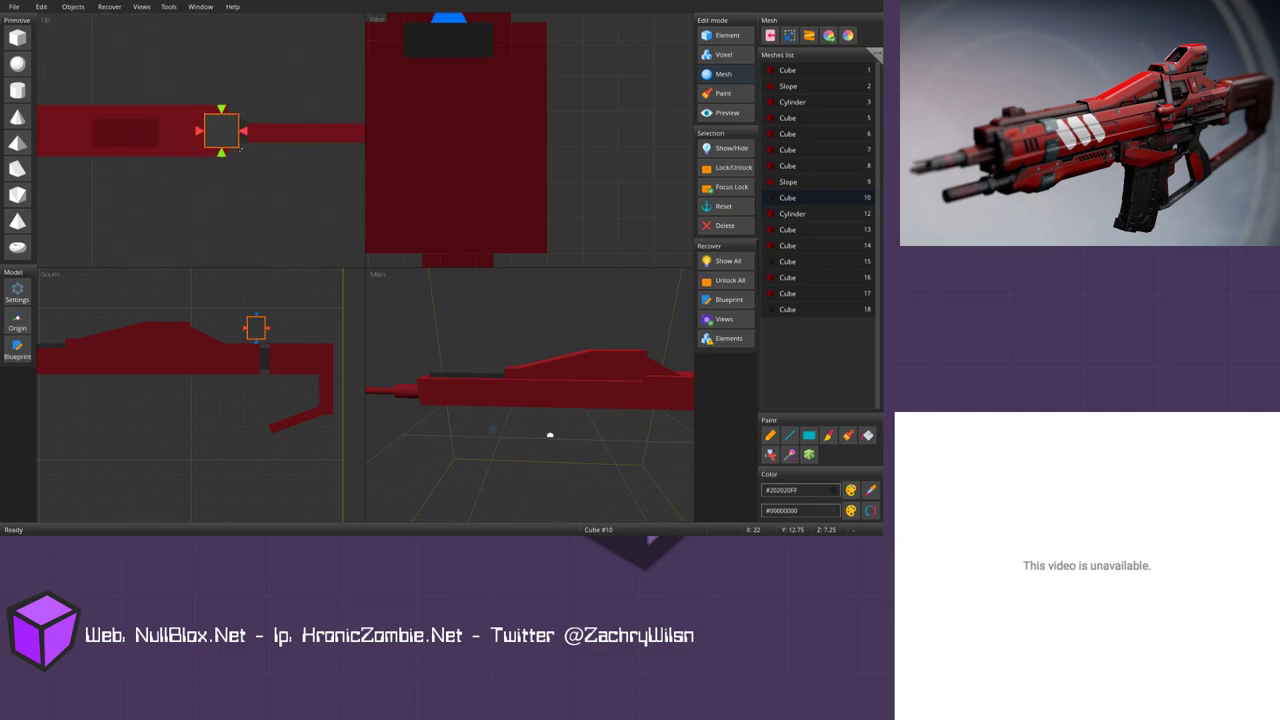
scroll(241, 149, down, 3)
middle_drag(241, 149, 331, 152)
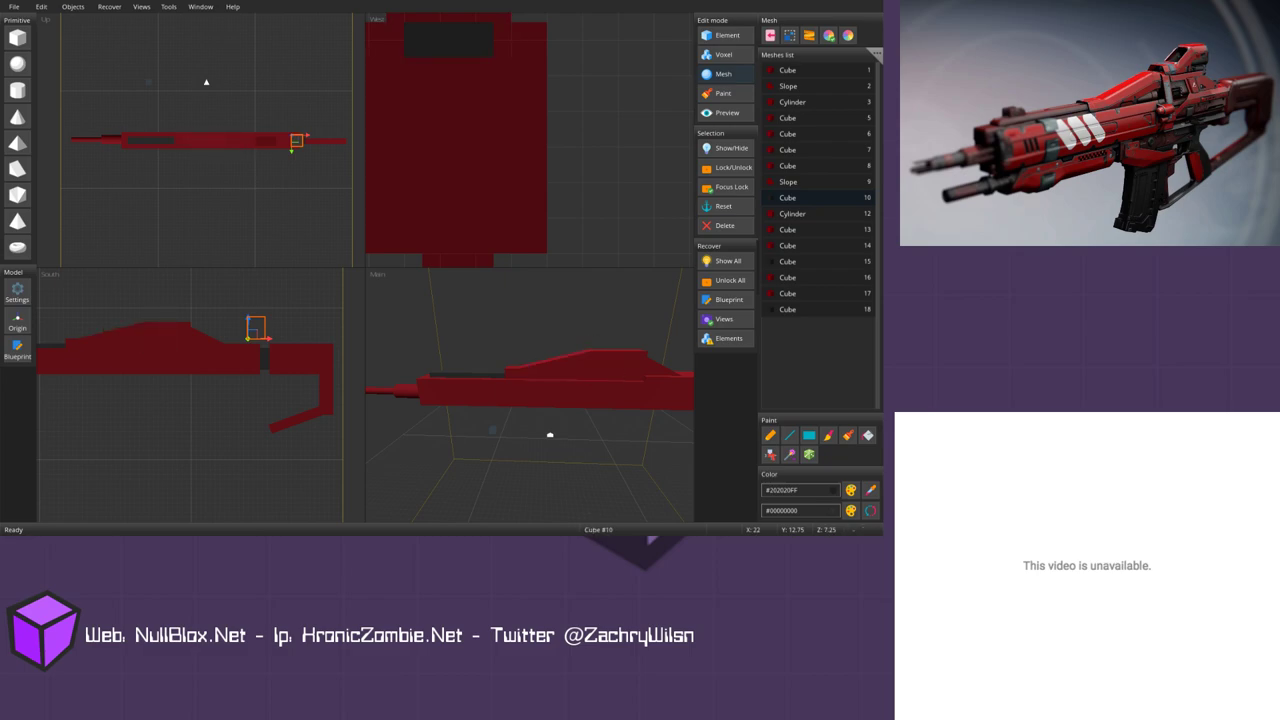
scroll(206, 82, down, 2)
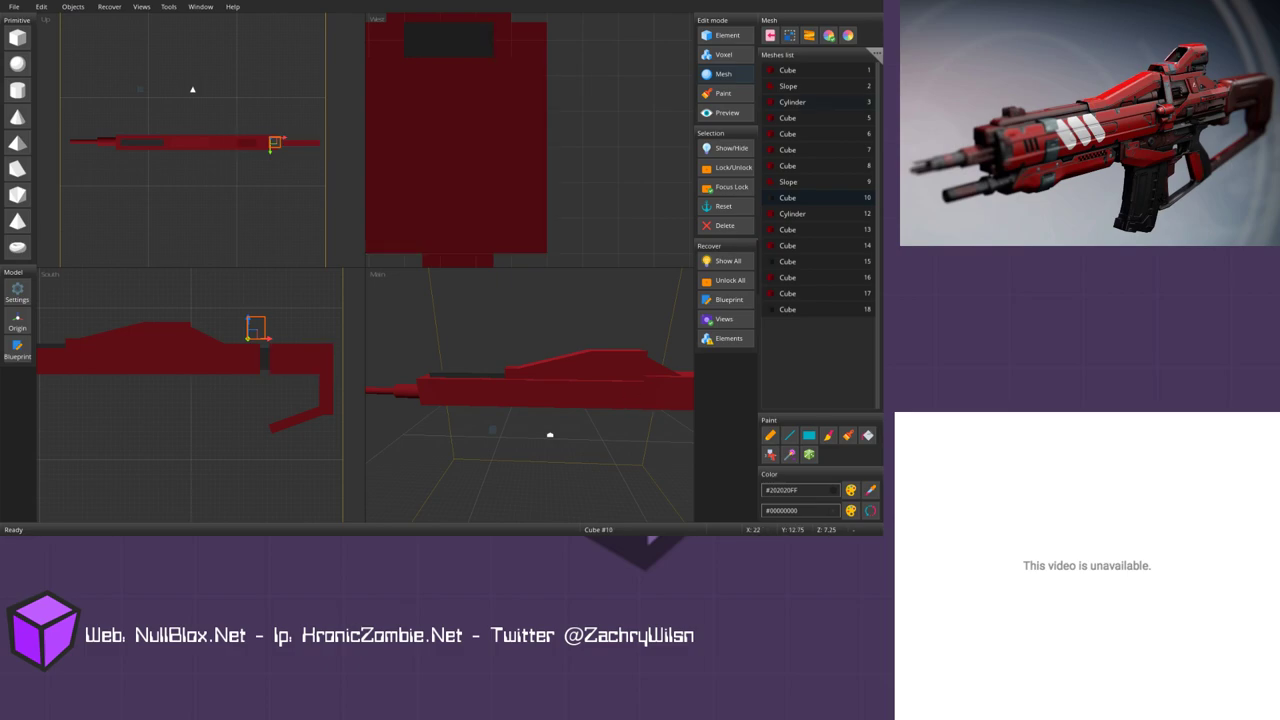
Step: Preview the gun model on the character in the head display position
click(727, 112)
middle_drag(527, 264, 590, 262)
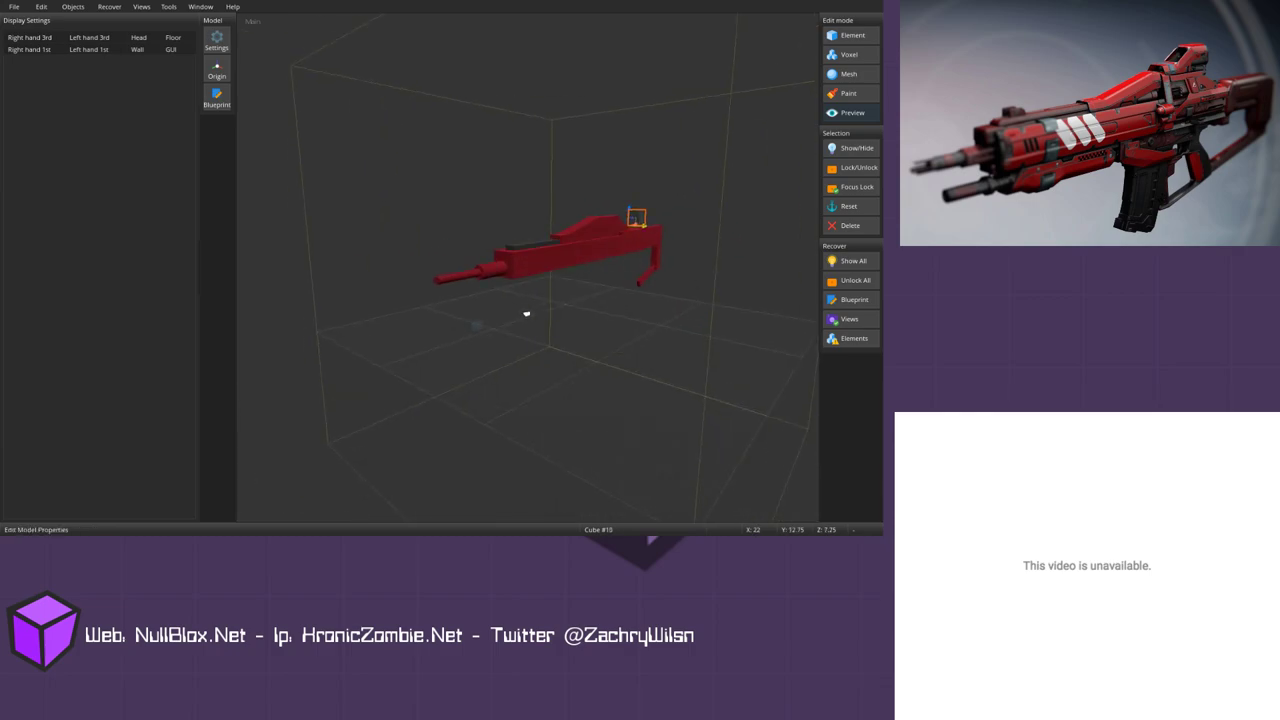
click(138, 37)
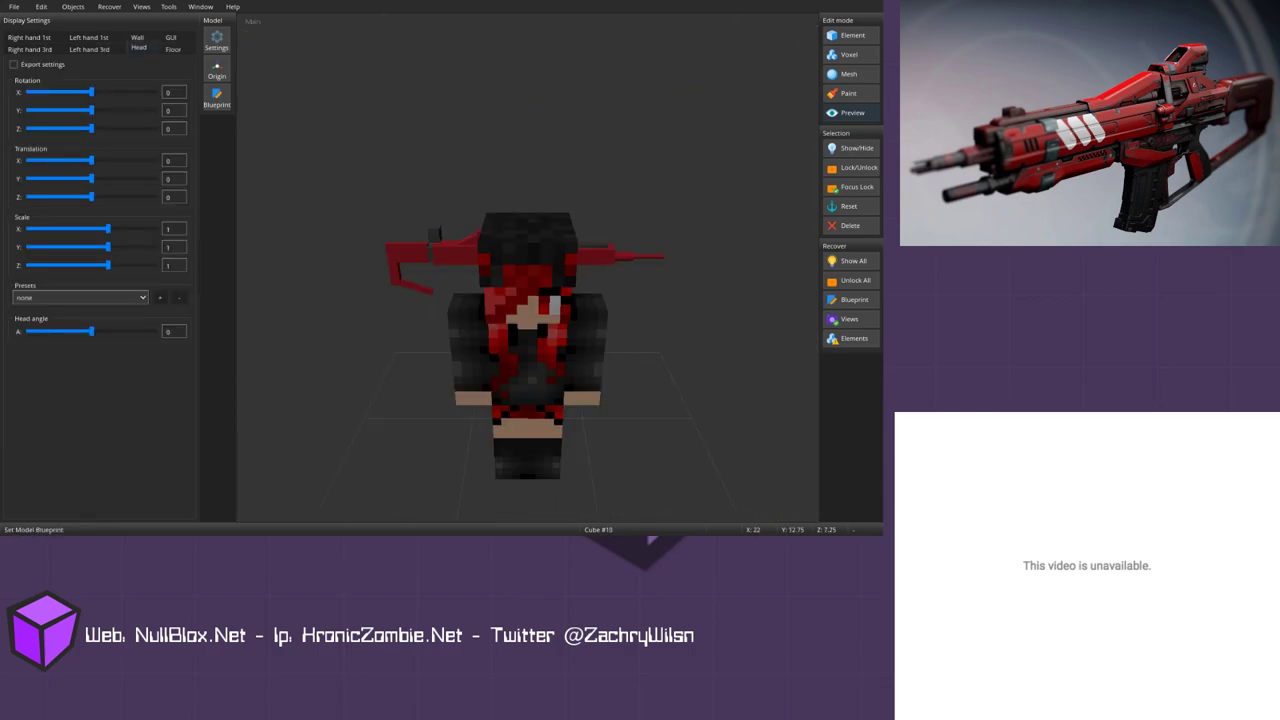
scroll(443, 257, down, 3)
middle_drag(477, 262, 492, 300)
Step: Try enlarging the head display scale to 4 on X, Y and Z
drag(108, 228, 157, 265)
scroll(527, 300, down, 2)
middle_drag(527, 300, 488, 272)
Step: Reset the head display scale to 1 on X, Y and Z and return to element editing
key(BackSpace)
text(1)
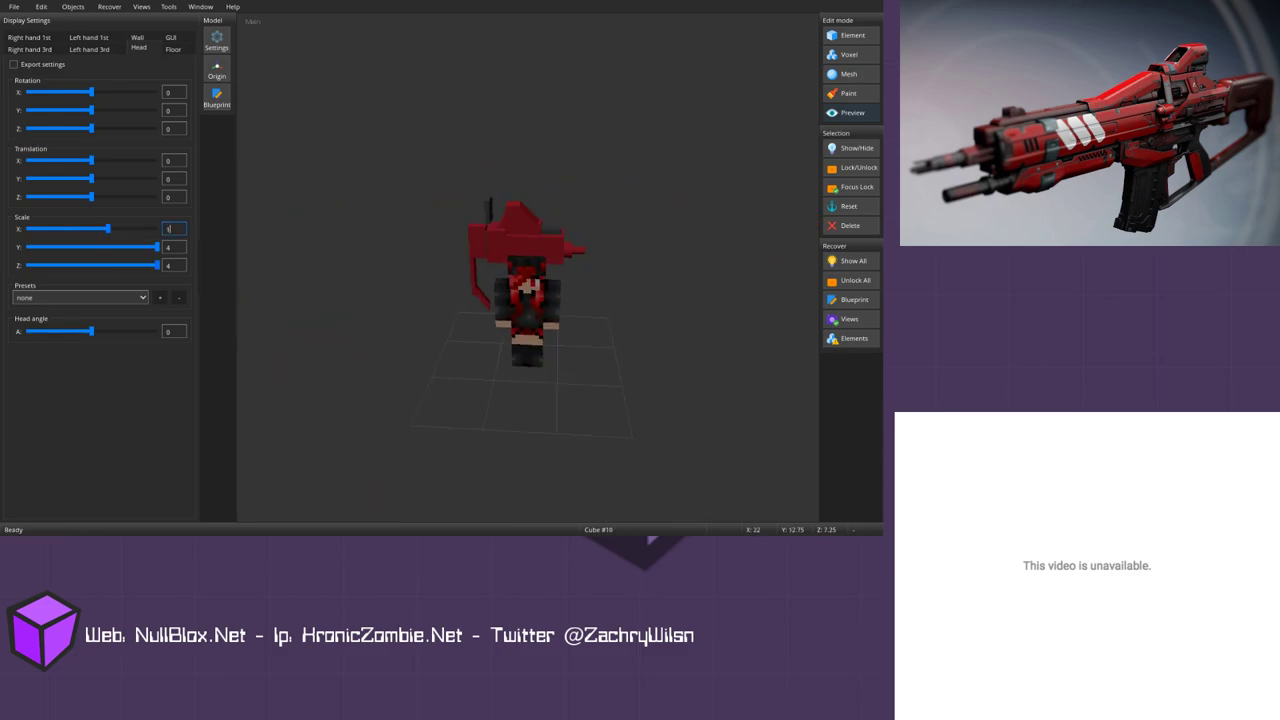
key(Tab)
text(1)
key(Tab)
text(1)
mouse_move(527, 300)
middle_down()
mouse_move(545, 315)
mouse_move(528, 312)
middle_up()
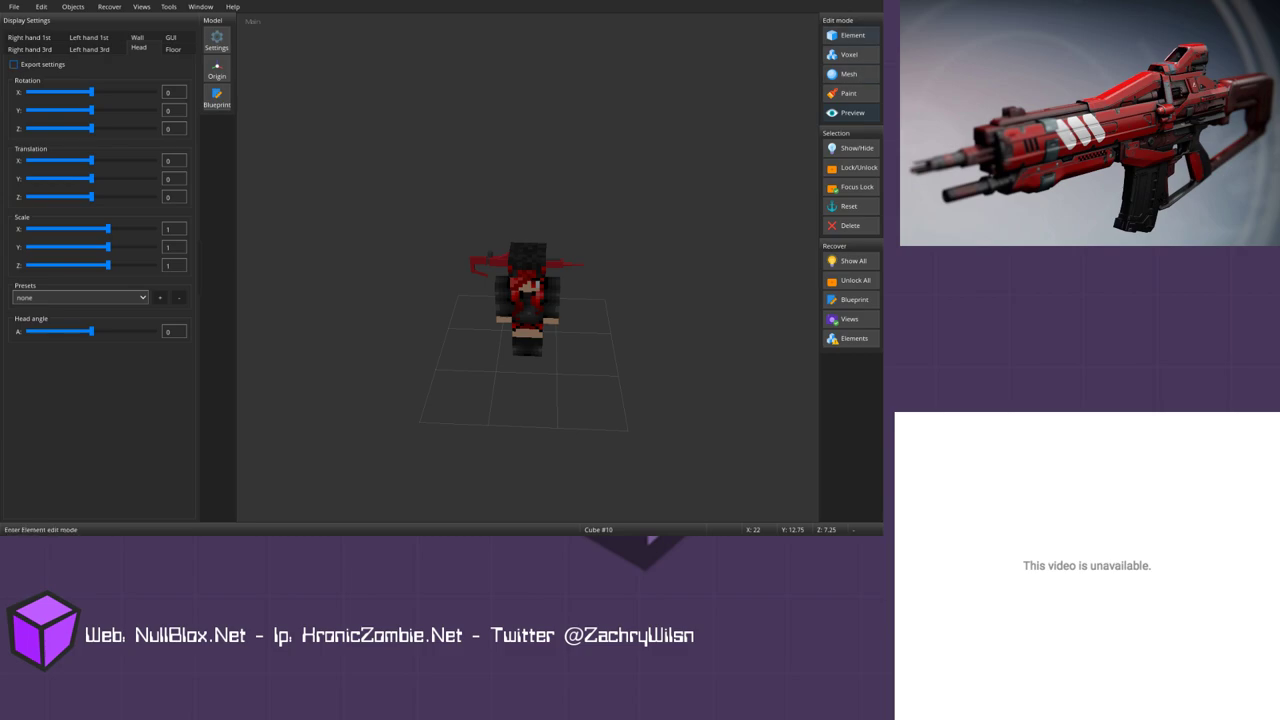
click(850, 35)
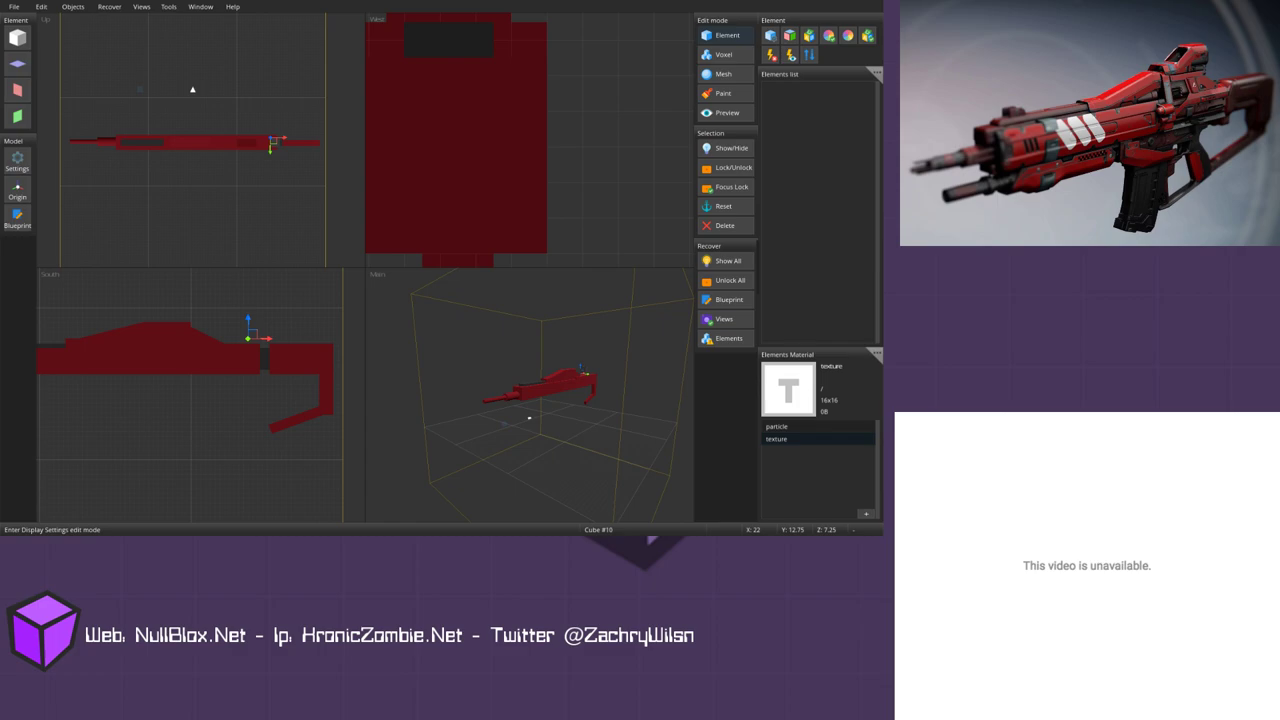
Step: Duplicate the main body block, make the copy smaller and shorter, and place it beneath the front at X -4.25, Y 7, Z 7
drag(200, 400, 246, 412)
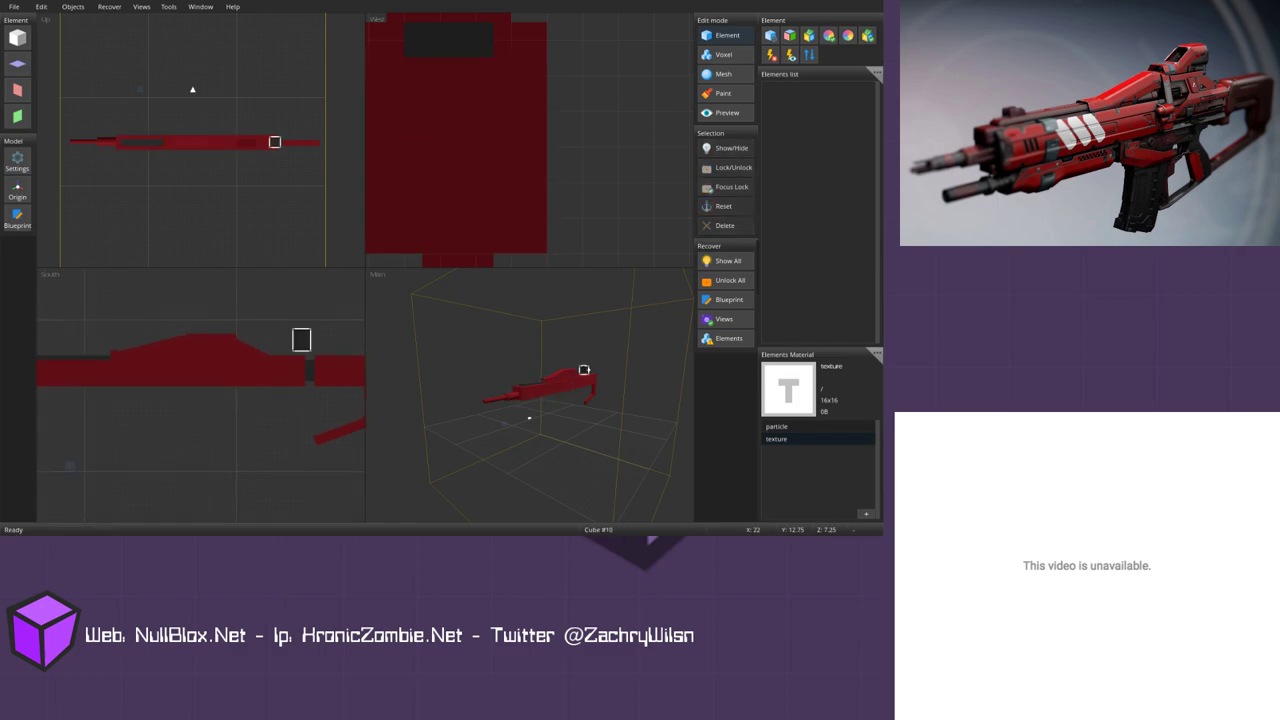
click(301, 339)
scroll(205, 133, up, 2)
middle_drag(205, 133, 147, 133)
scroll(130, 76, up, 3)
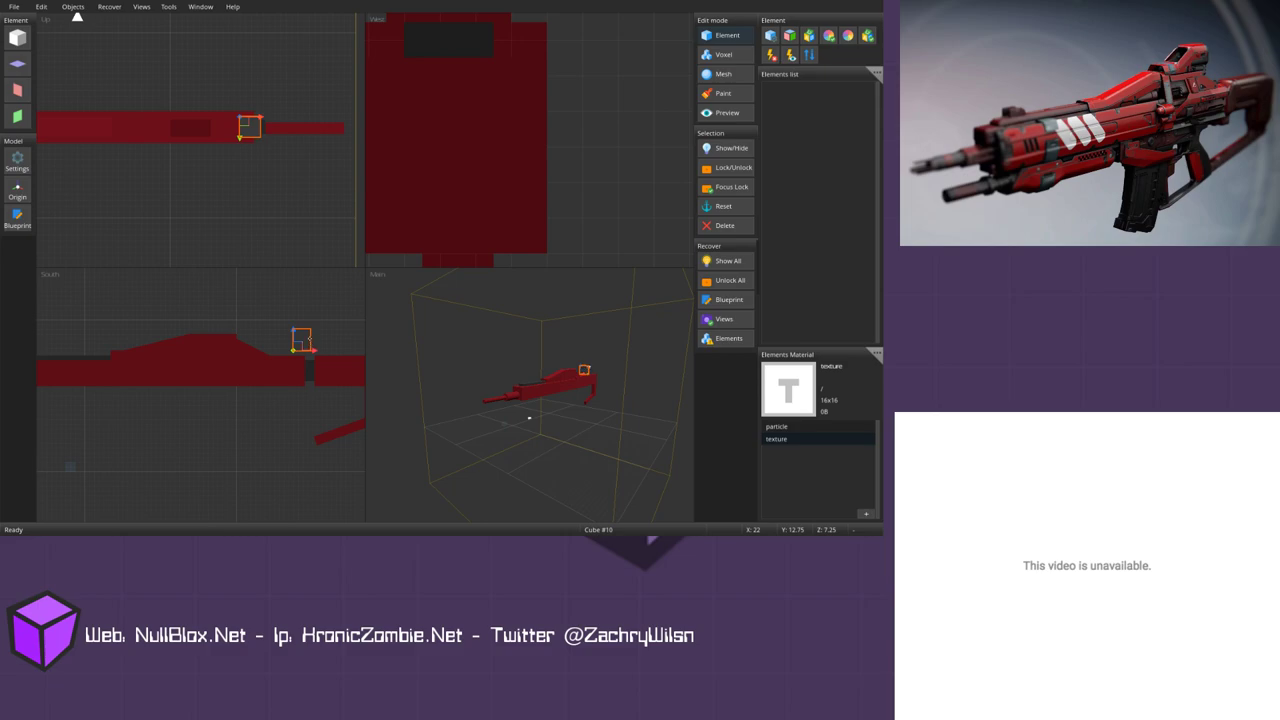
scroll(529, 139, down, 5)
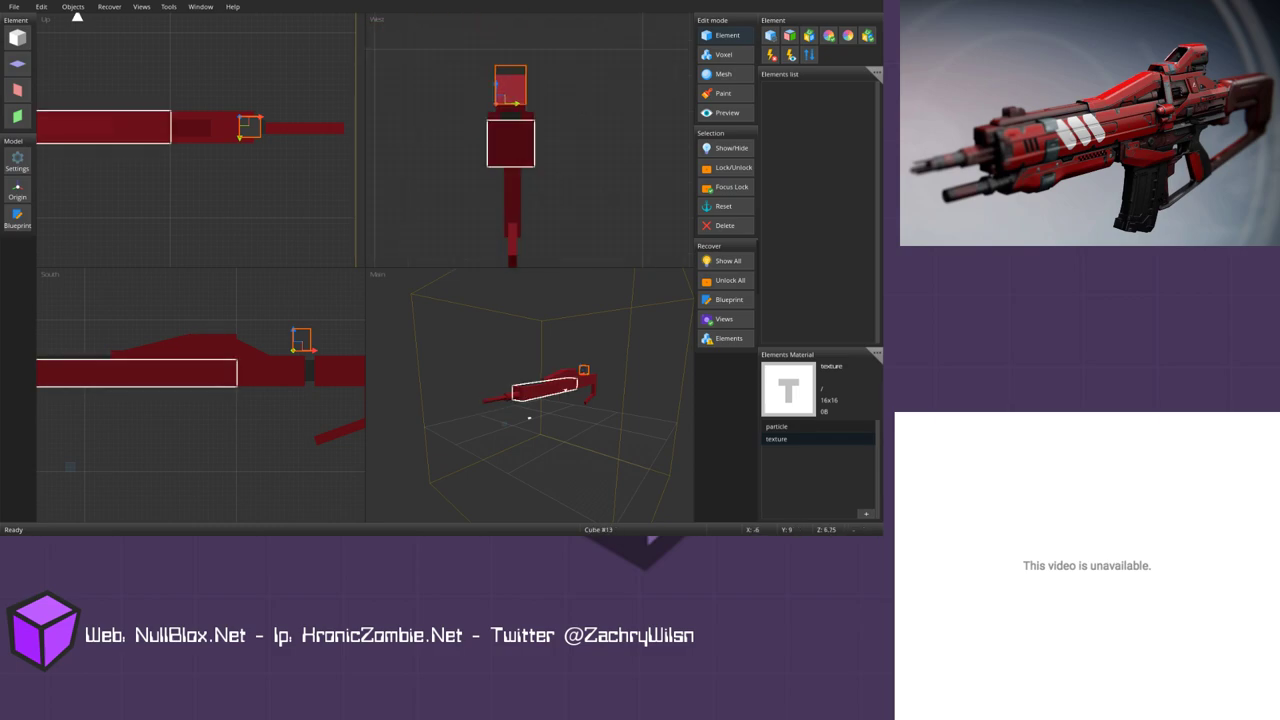
click(187, 386)
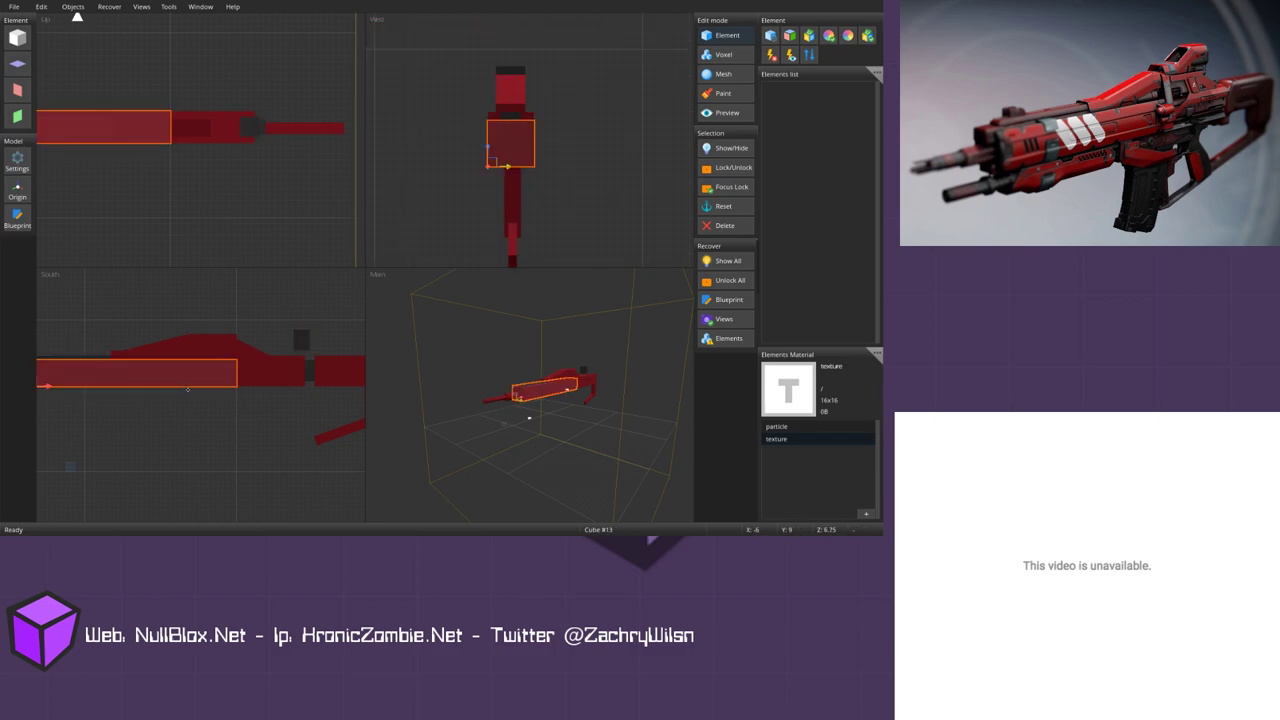
drag(187, 387, 195, 414)
mouse_move(534, 194)
mouse_down()
mouse_move(518, 197)
mouse_move(533, 191)
mouse_up()
middle_drag(150, 340, 322, 290)
drag(256, 355, 269, 355)
middle_drag(333, 355, 225, 352)
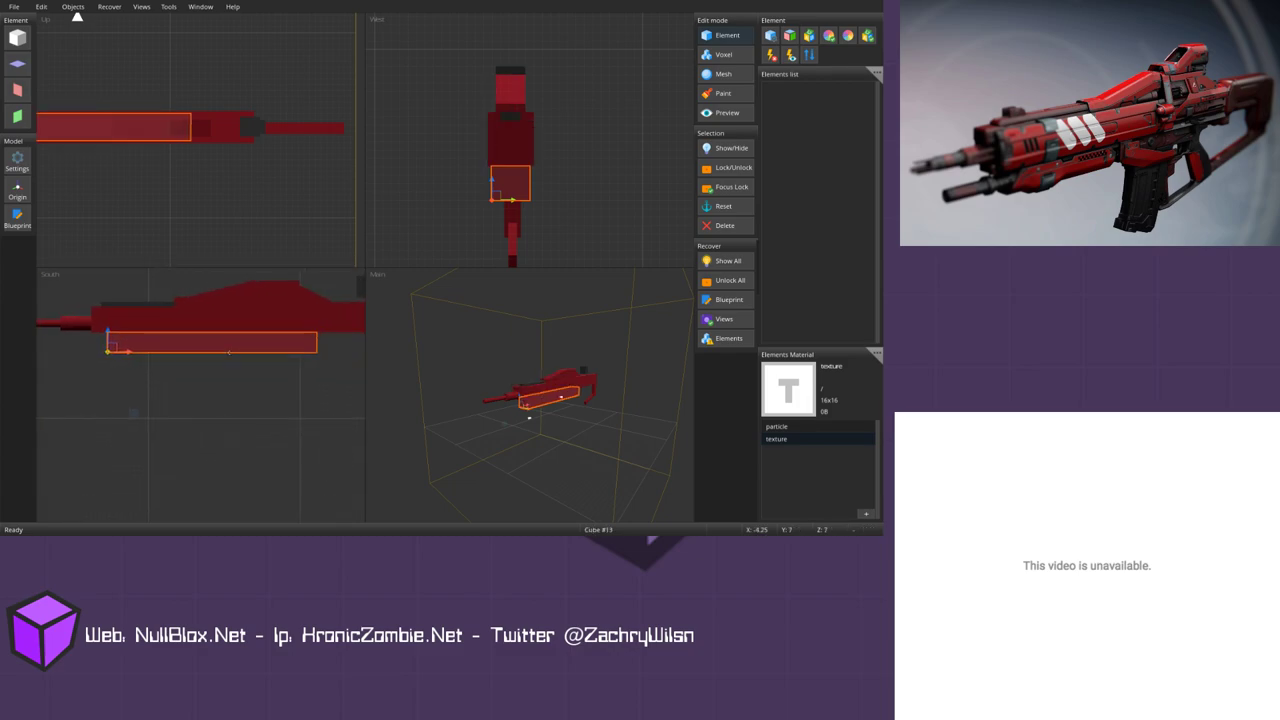
drag(290, 350, 210, 350)
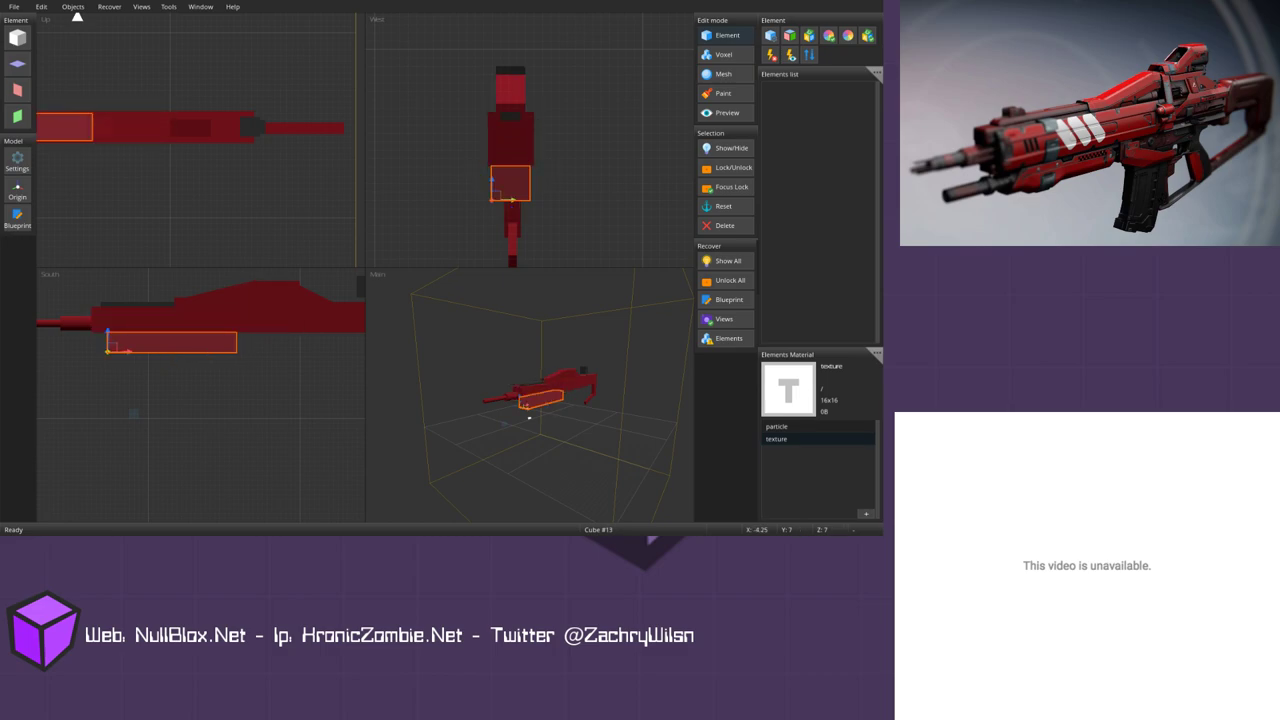
Step: Duplicate the two barrel cylinders and place the copies as a second barrel in front of the lower body block
middle_drag(262, 310, 257, 335)
middle_drag(180, 350, 307, 341)
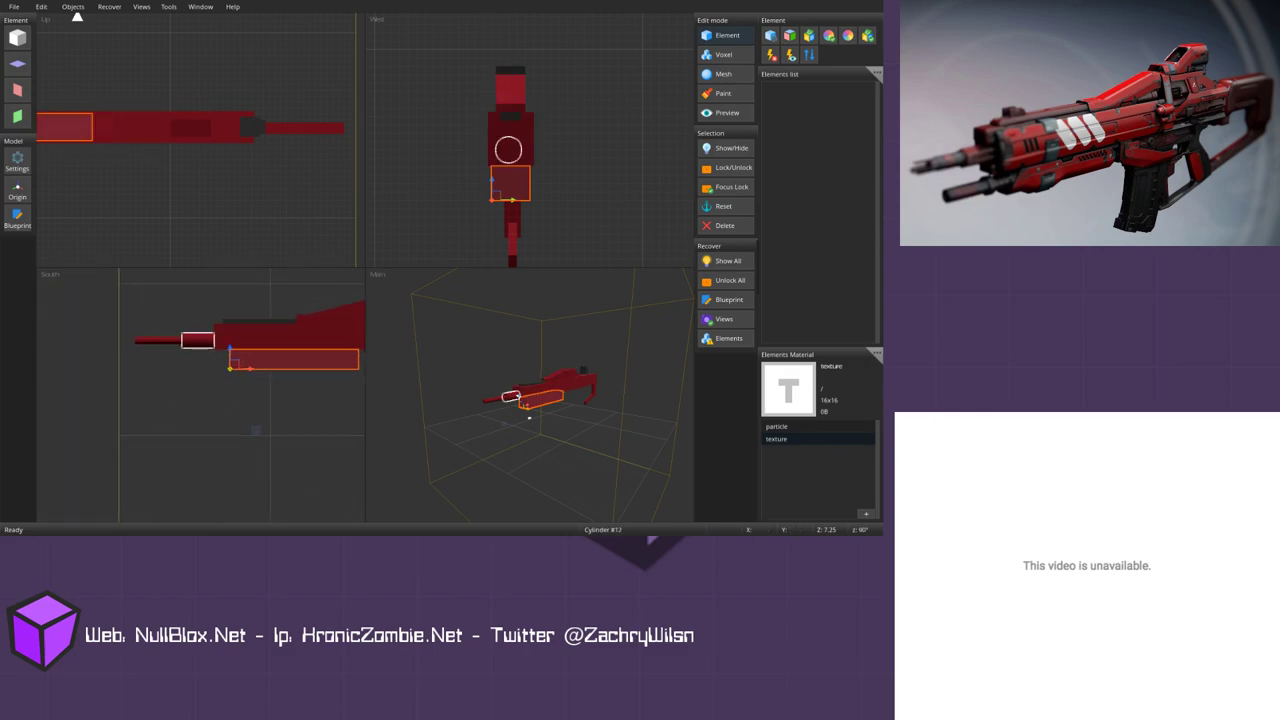
click(200, 342)
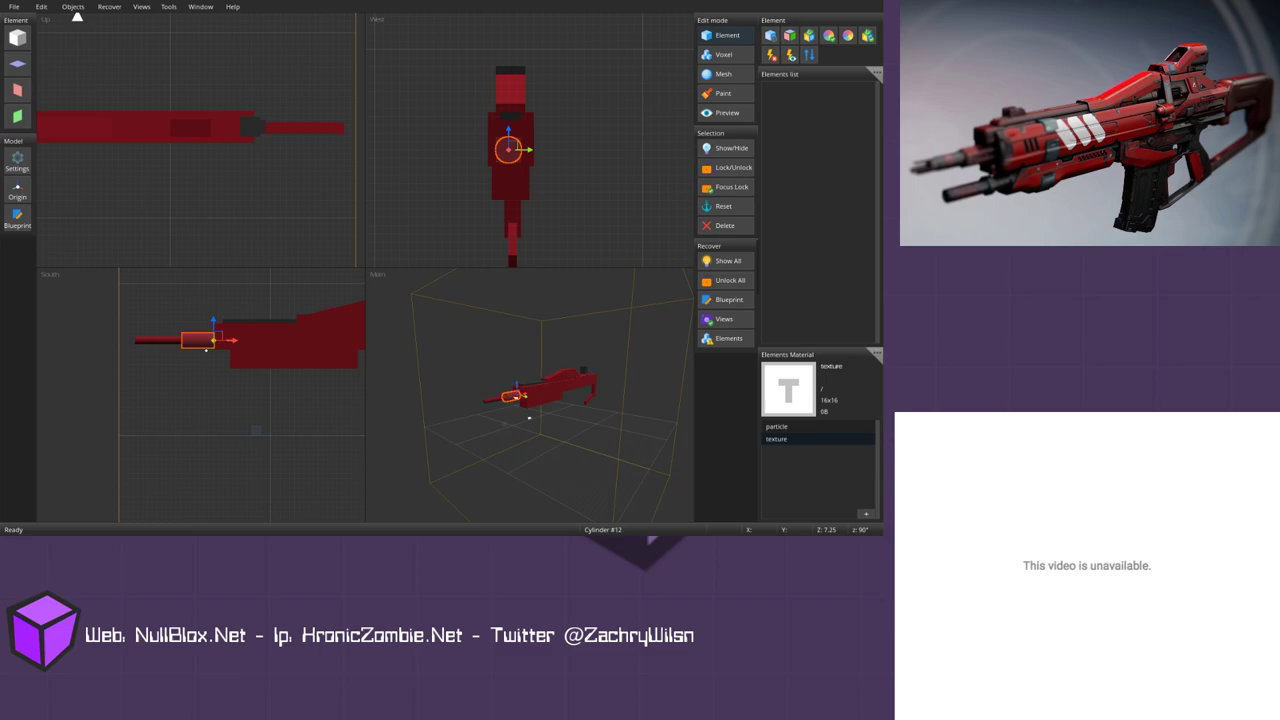
click(158, 340)
drag(182, 341, 231, 360)
key(Escape)
mouse_move(231, 360)
middle_down()
mouse_move(178, 353)
mouse_move(201, 391)
middle_up()
Step: Duplicate the lower front block, shorten the copy, and place it behind the original with a small gap at X 10.25, Y 7, Z 7
click(254, 354)
middle_drag(254, 354, 199, 323)
click(227, 343)
click(110, 346)
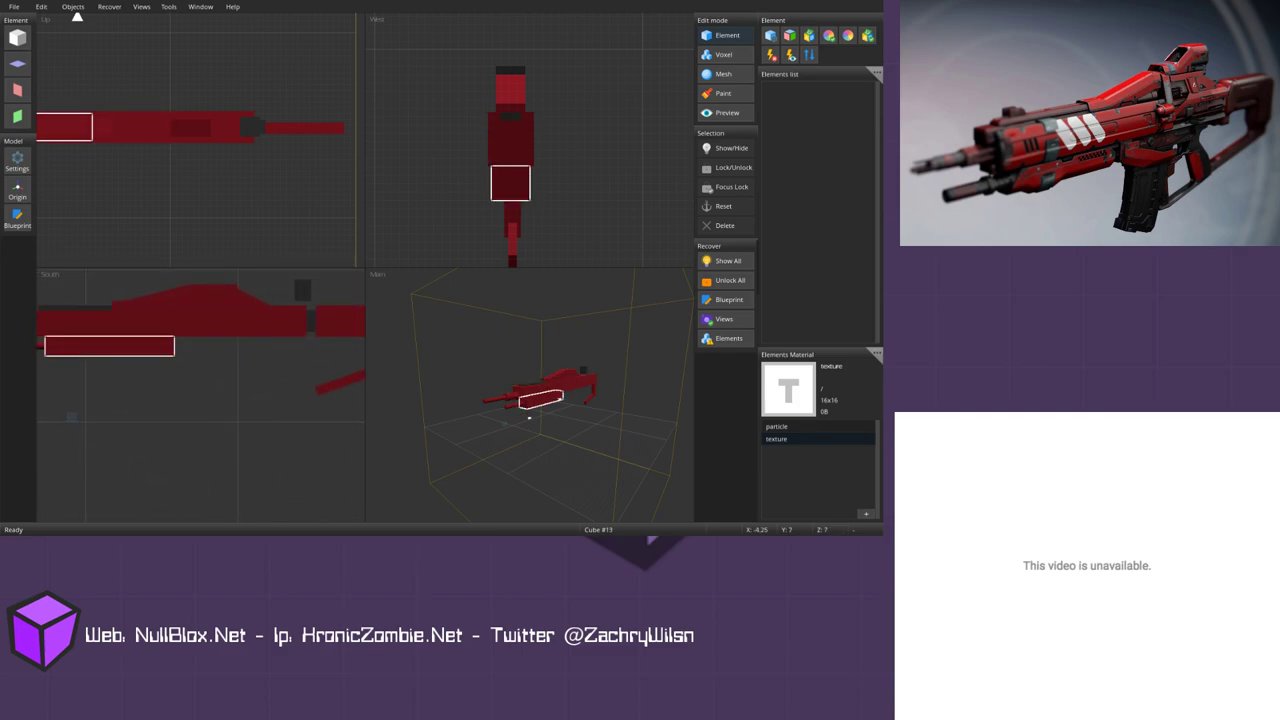
click(161, 354)
drag(154, 357, 265, 359)
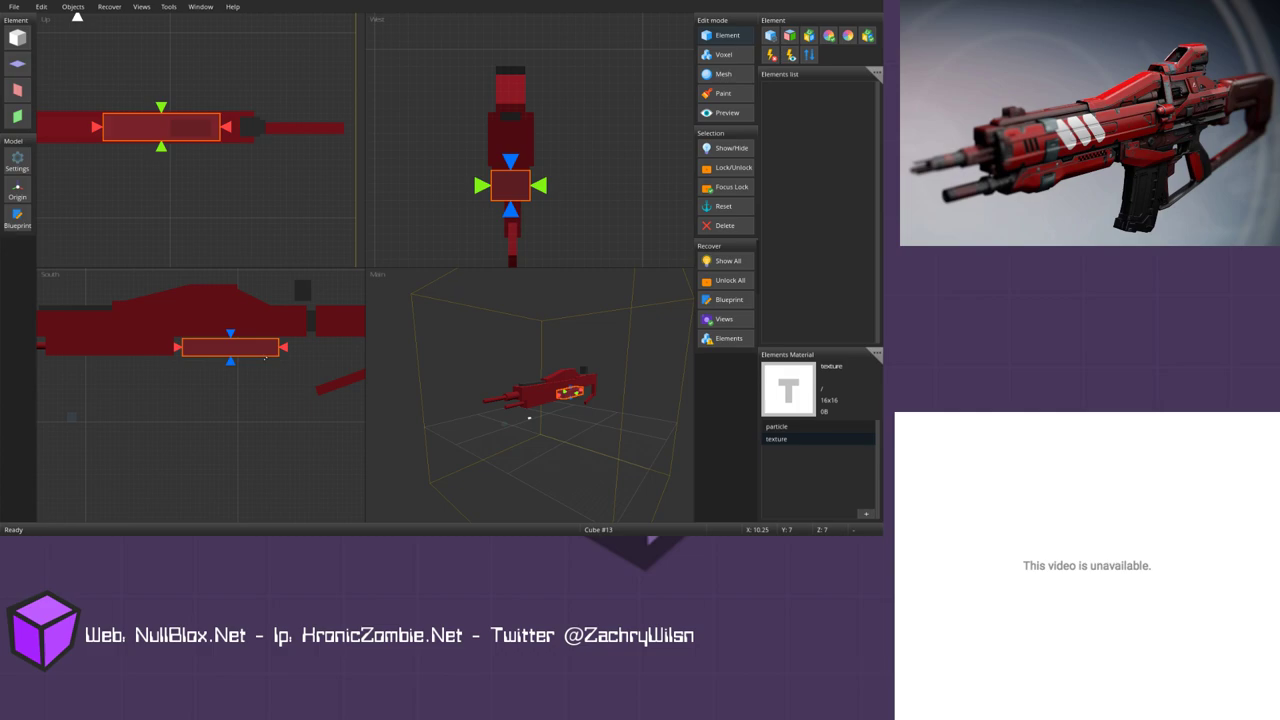
key(w)
click(268, 355)
click(268, 355)
Step: Move the dark block from above the body to beneath the rear end of the lower rear block
click(306, 294)
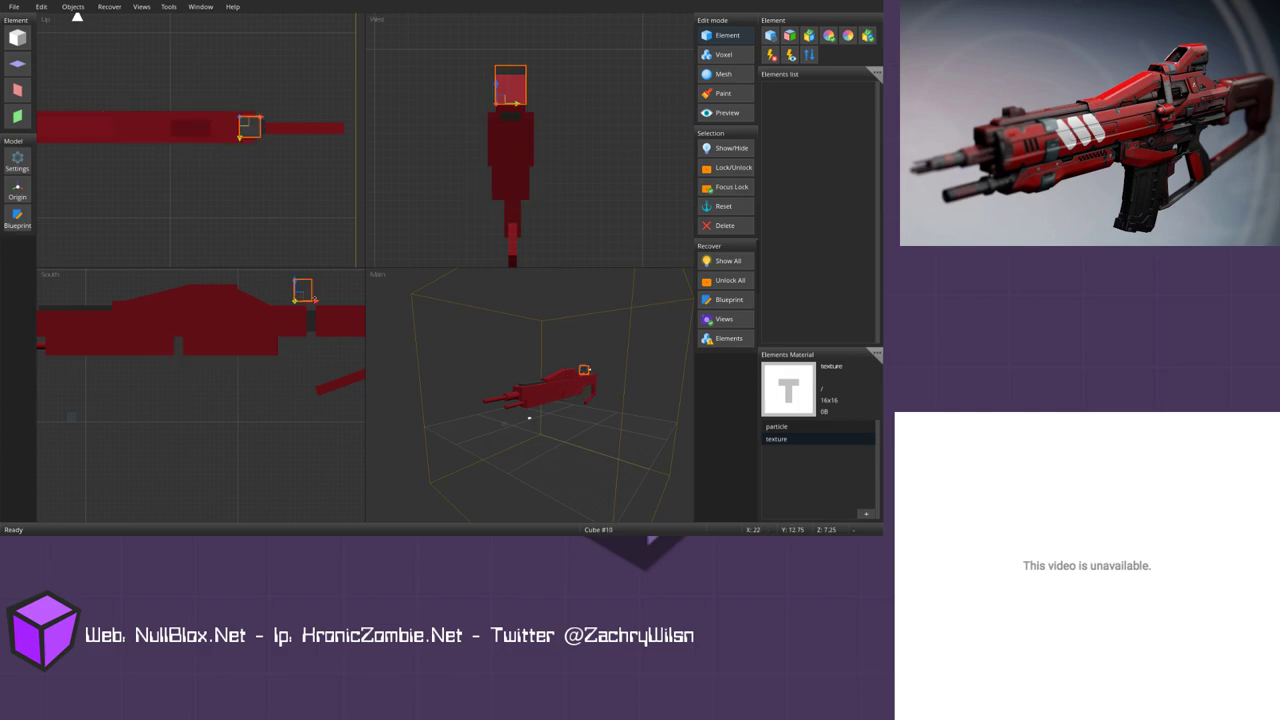
drag(299, 295, 268, 371)
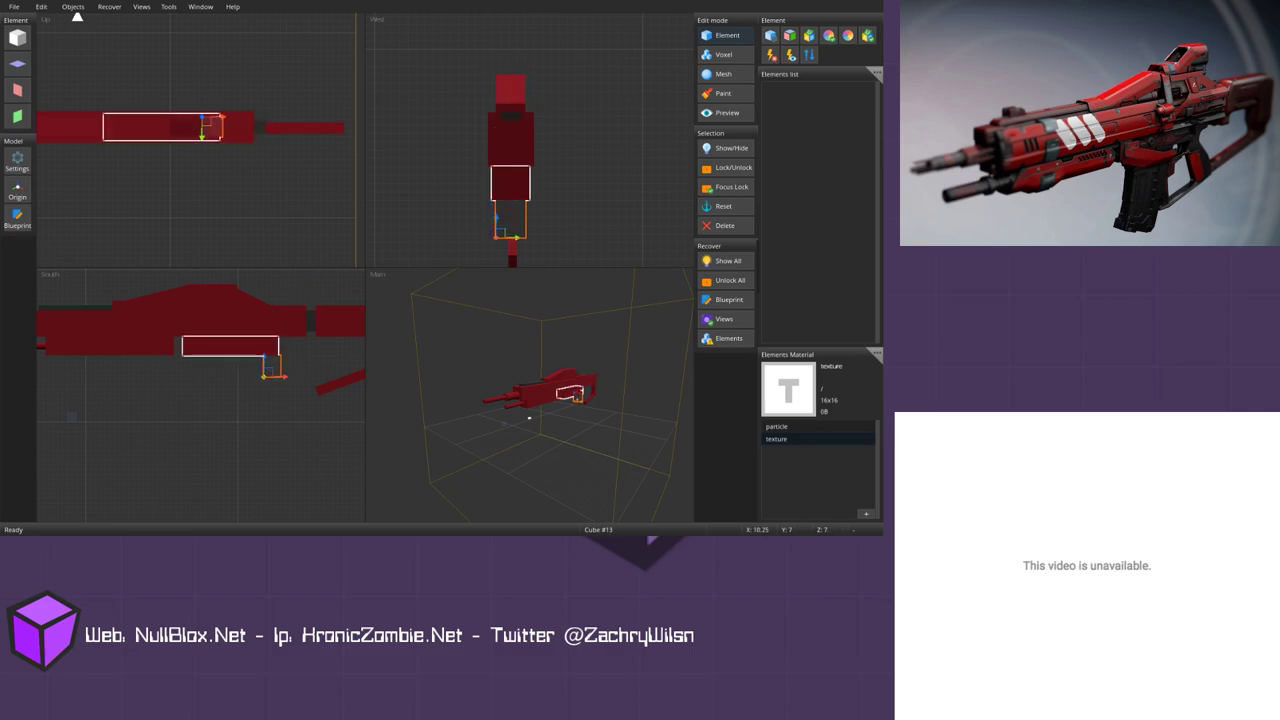
drag(284, 376, 280, 375)
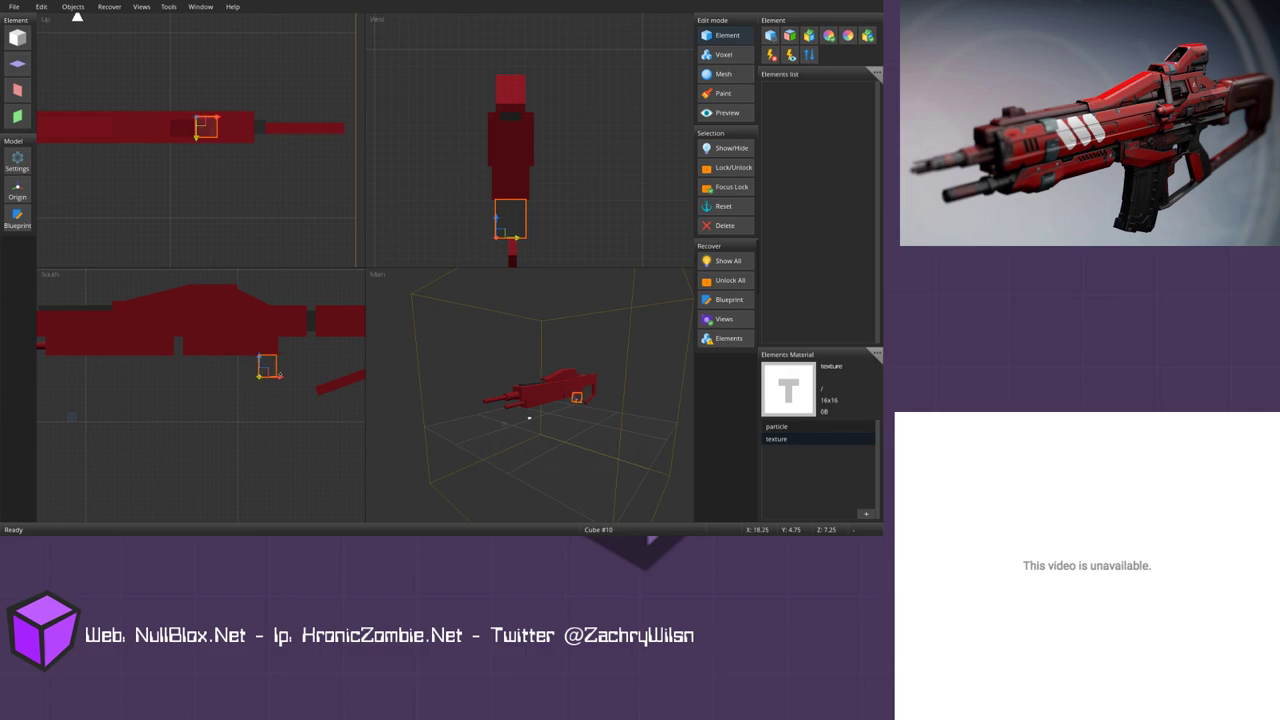
click(268, 348)
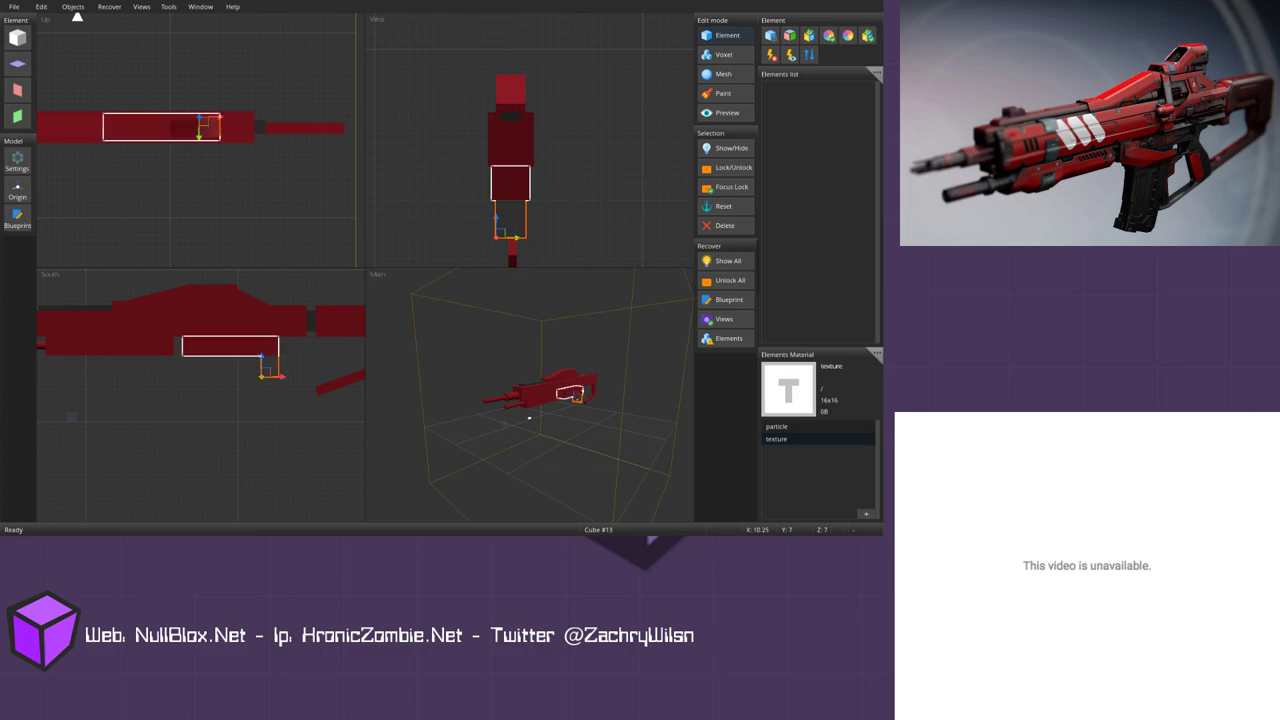
Step: Stretch and tilt the dark block into a slanted pistol grip under the body, with an upright copy in front of it
mouse_move(262, 358)
mouse_down()
mouse_move(262, 374)
mouse_move(270, 351)
mouse_move(216, 391)
mouse_move(299, 373)
mouse_move(295, 385)
mouse_move(284, 373)
mouse_move(245, 380)
mouse_move(276, 379)
mouse_up()
key(s)
key(t)
click(273, 378)
key(s)
key(t)
key(s)
click(283, 374)
key(t)
Step: Extend the diagonal stock bar forward to the bottom of the pistol grip, placing its end at X 20.75, Y 1.5
click(337, 383)
middle_drag(343, 385, 253, 380)
key(s)
drag(281, 384, 239, 394)
key(t)
key(s)
key(t)
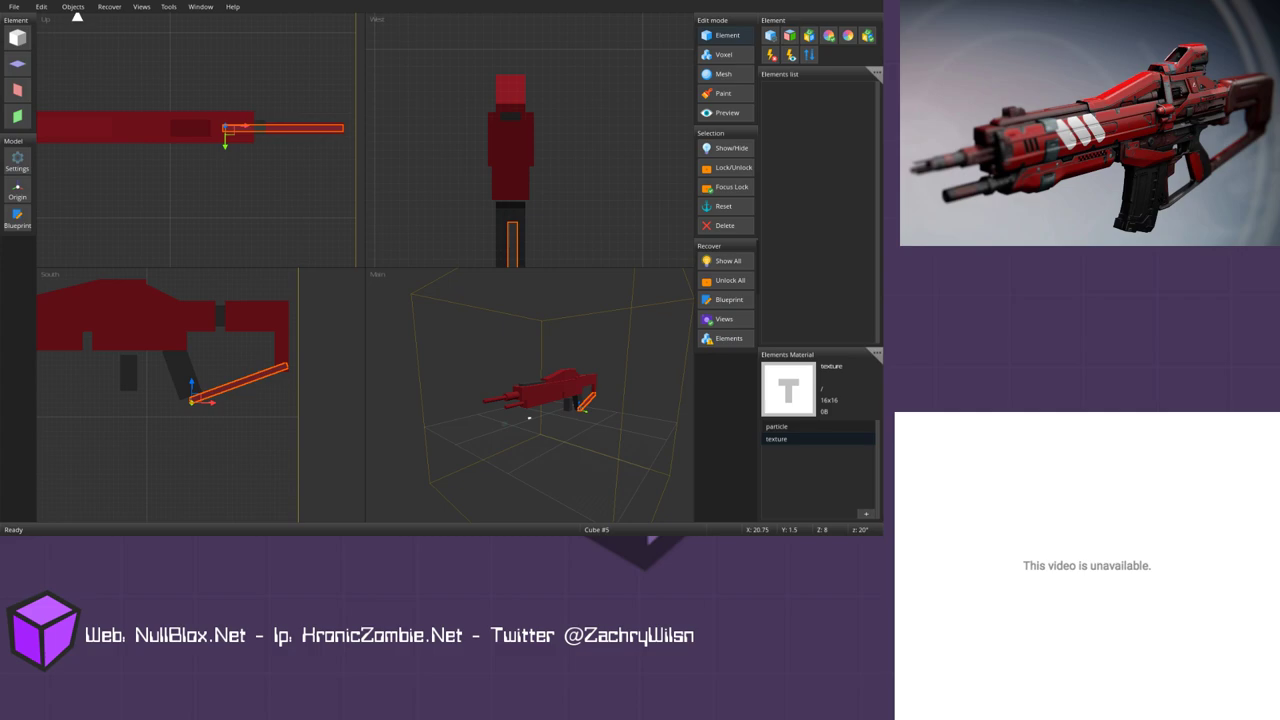
Step: Fine-tune the diagonal stock bar's angle, length and position so it joins the pistol grip to the rear post
key(r)
drag(191, 371, 229, 394)
key(t)
key(s)
key(t)
key(s)
click(229, 394)
middle_drag(571, 400, 554, 376)
scroll(641, 389, up, 3)
mouse_move(481, 463)
middle_down()
mouse_move(514, 449)
mouse_move(491, 457)
middle_up()
key(Escape)
Step: Narrow the upright dark block at Z 7.75, enlarge it lengthwise and vertically into a magazine, and lower it beneath the body
middle_drag(149, 393, 211, 370)
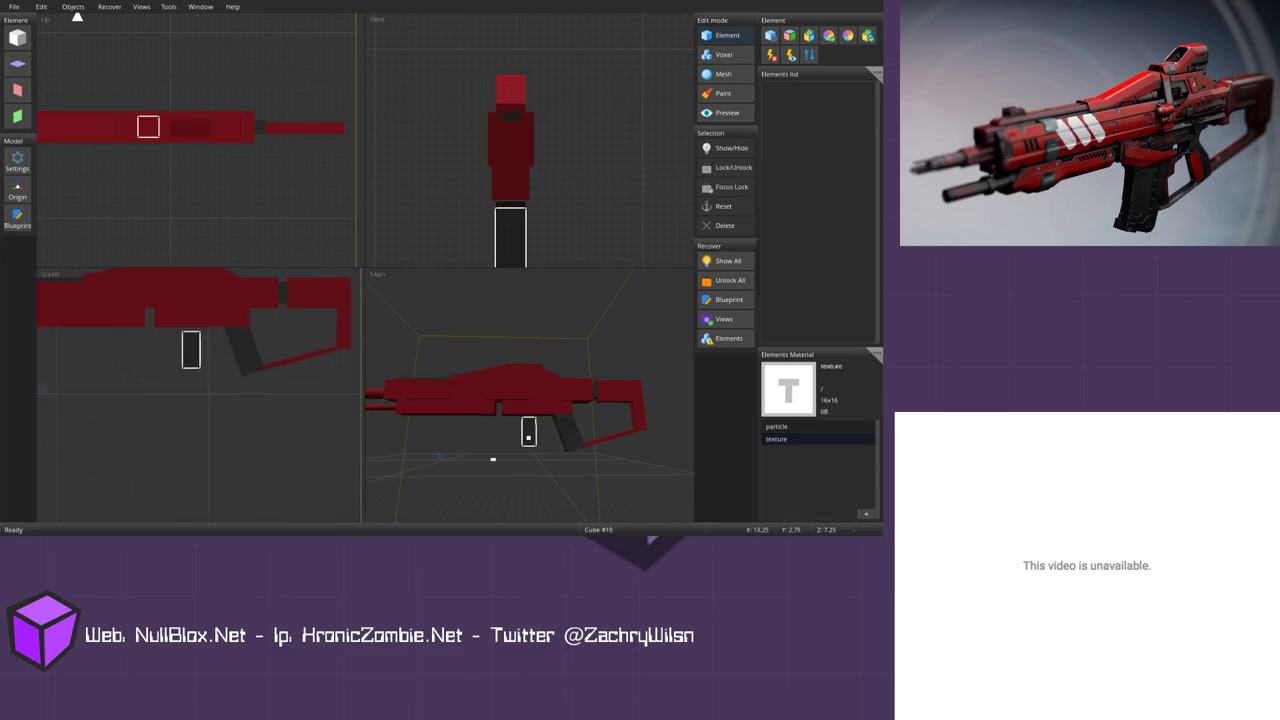
click(195, 362)
drag(529, 242, 517, 243)
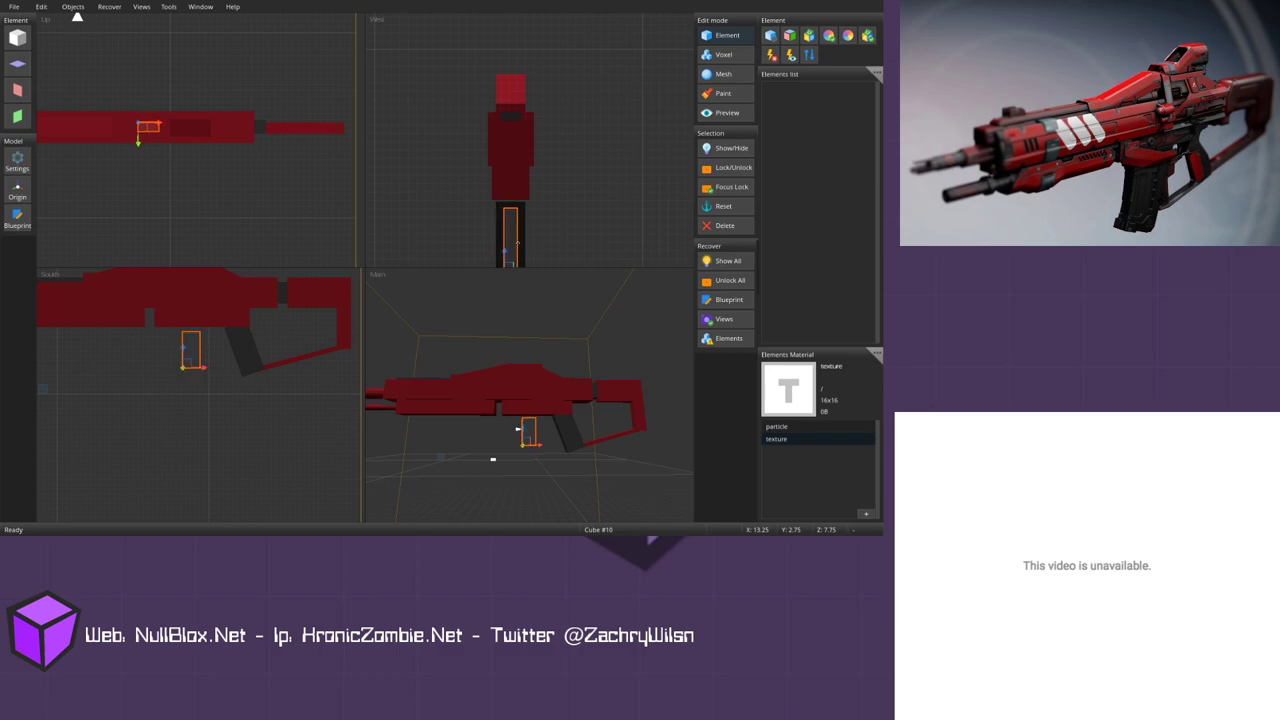
drag(201, 332, 218, 298)
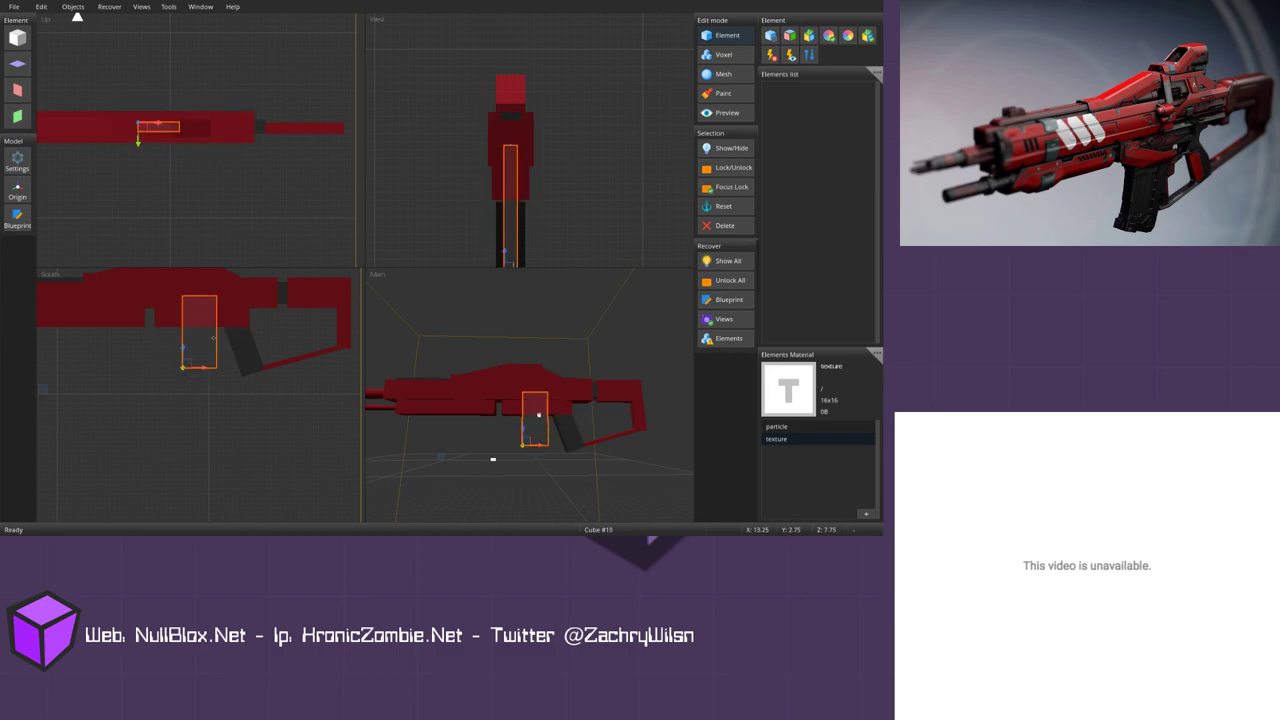
drag(207, 358, 204, 388)
drag(197, 323, 204, 366)
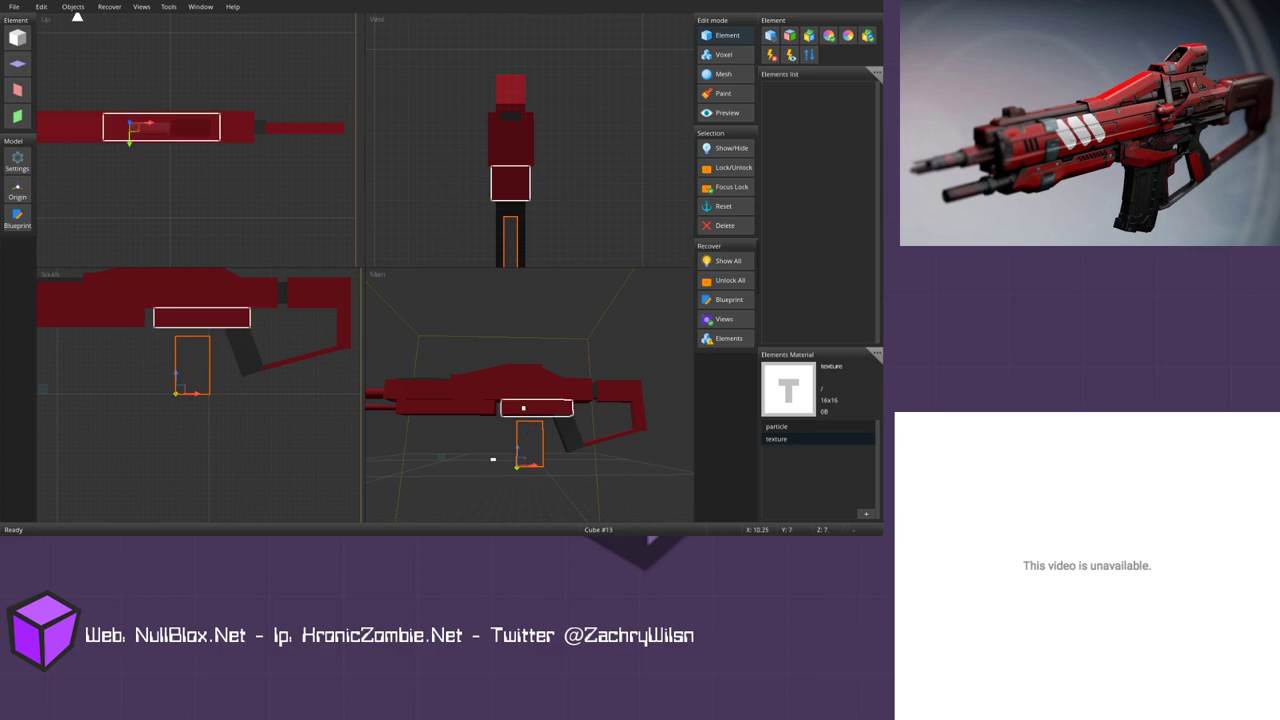
Step: Duplicate the lower rear block and shrink the copy into a magazine well above the magazine at X 11.5, Y 5.5, Z 7
click(196, 327)
mouse_move(197, 329)
mouse_down()
mouse_move(200, 347)
mouse_move(180, 342)
mouse_move(202, 338)
mouse_up()
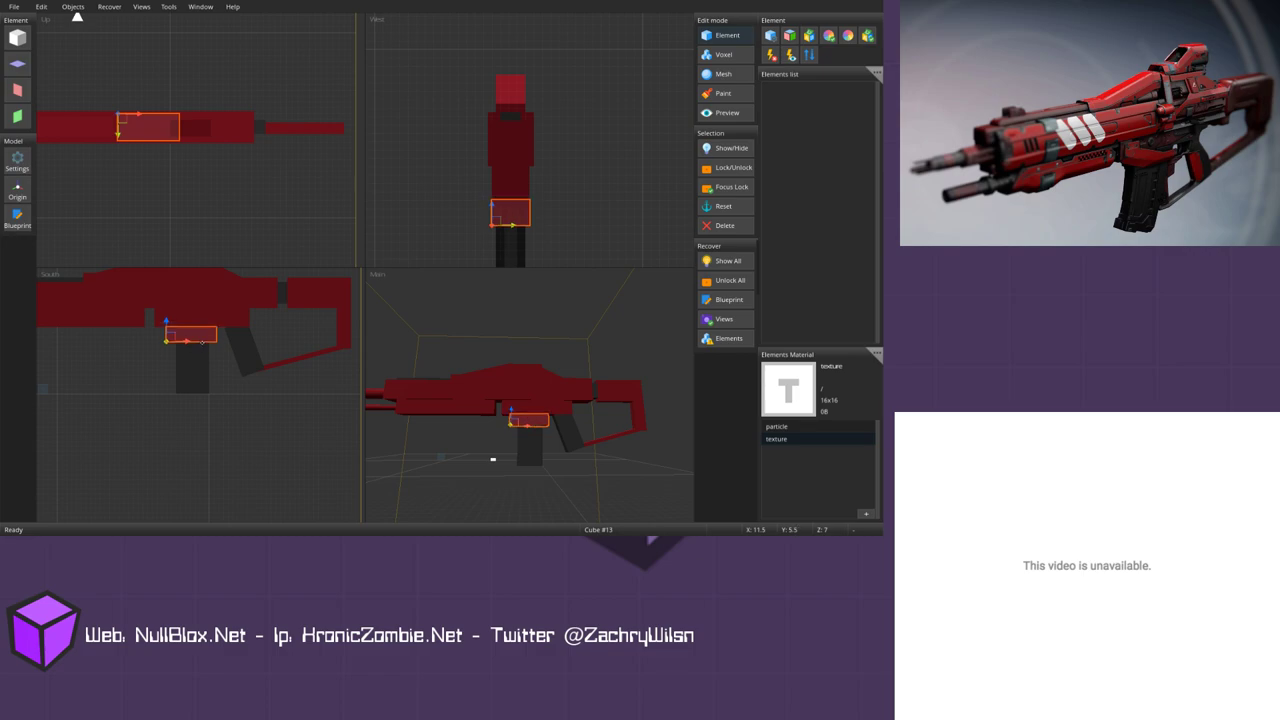
middle_drag(201, 321, 238, 340)
Step: Rotate a copy of the top slope by 180°, place it beneath the body at the magazine well's front, and shrink it to the well's height
click(545, 374)
key(r)
drag(223, 282, 319, 277)
key(t)
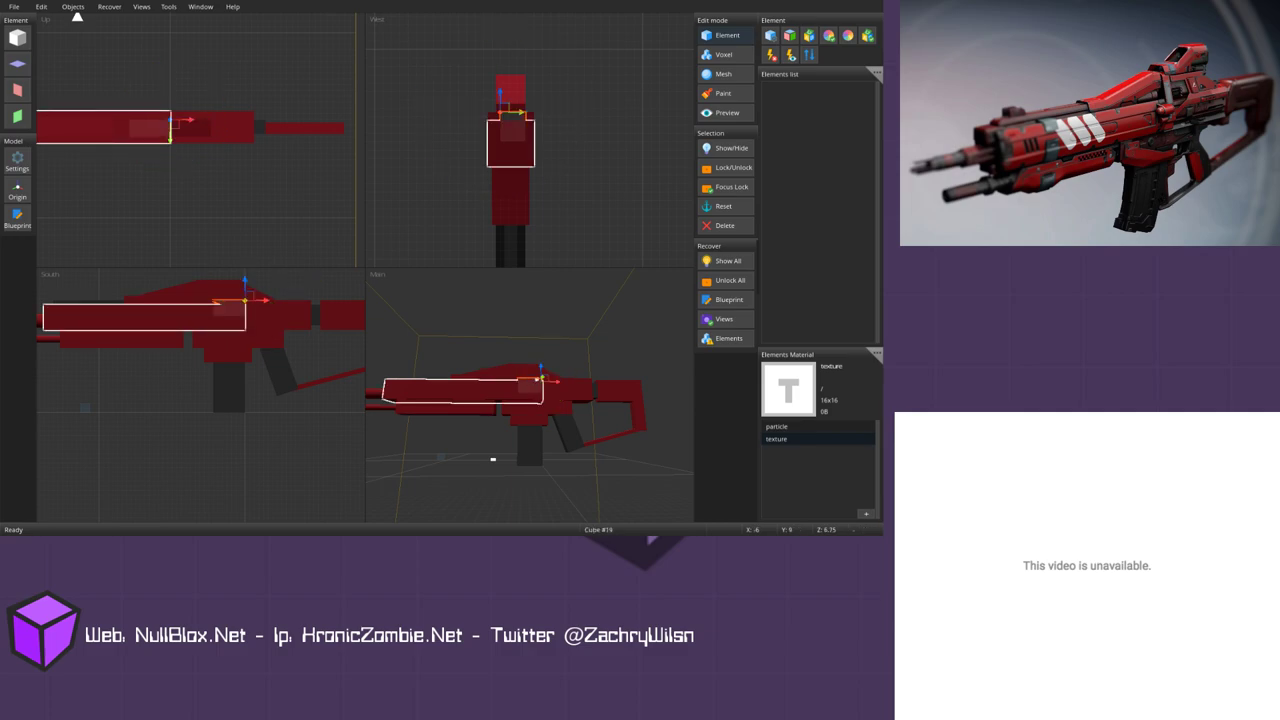
scroll(255, 298, up, 2)
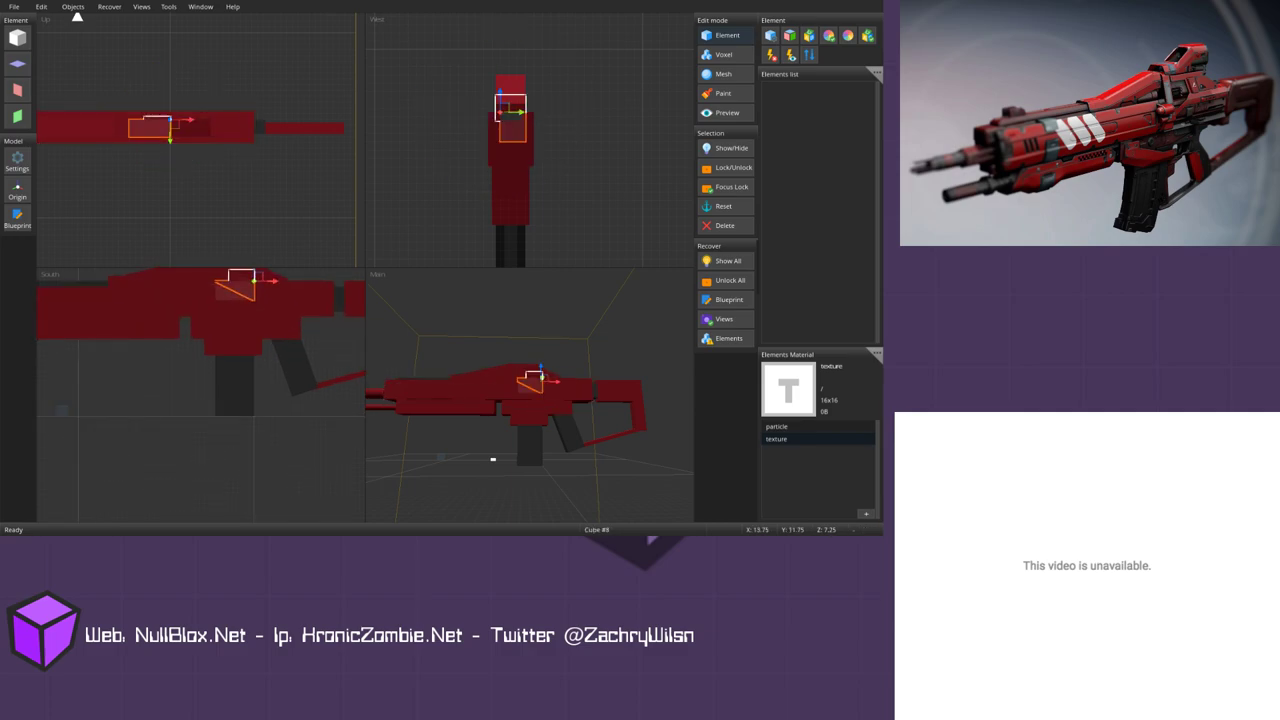
middle_drag(255, 300, 213, 385)
drag(231, 347, 200, 423)
shift+drag(141, 427, 157, 427)
click(184, 420)
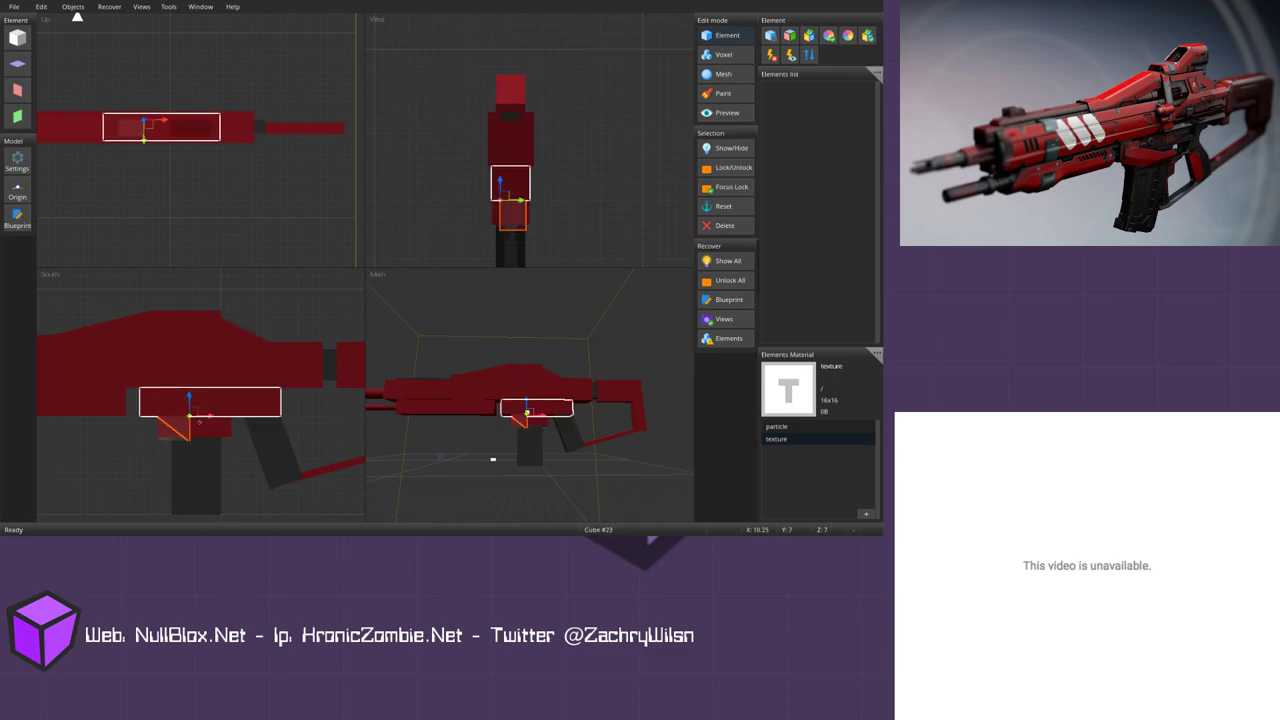
drag(184, 420, 150, 429)
click(170, 412)
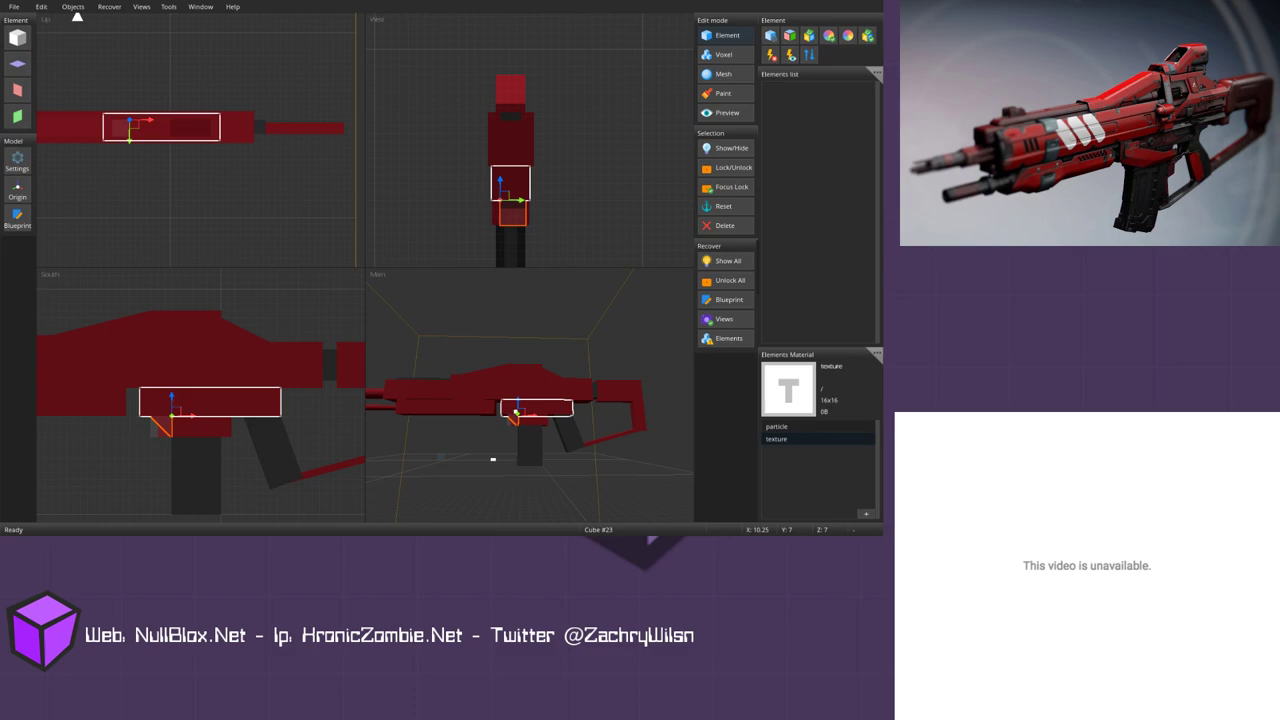
Step: Shift the slope and magazine well forward to the lower body's front edge, and move the magazine to X 12.25
click(181, 424)
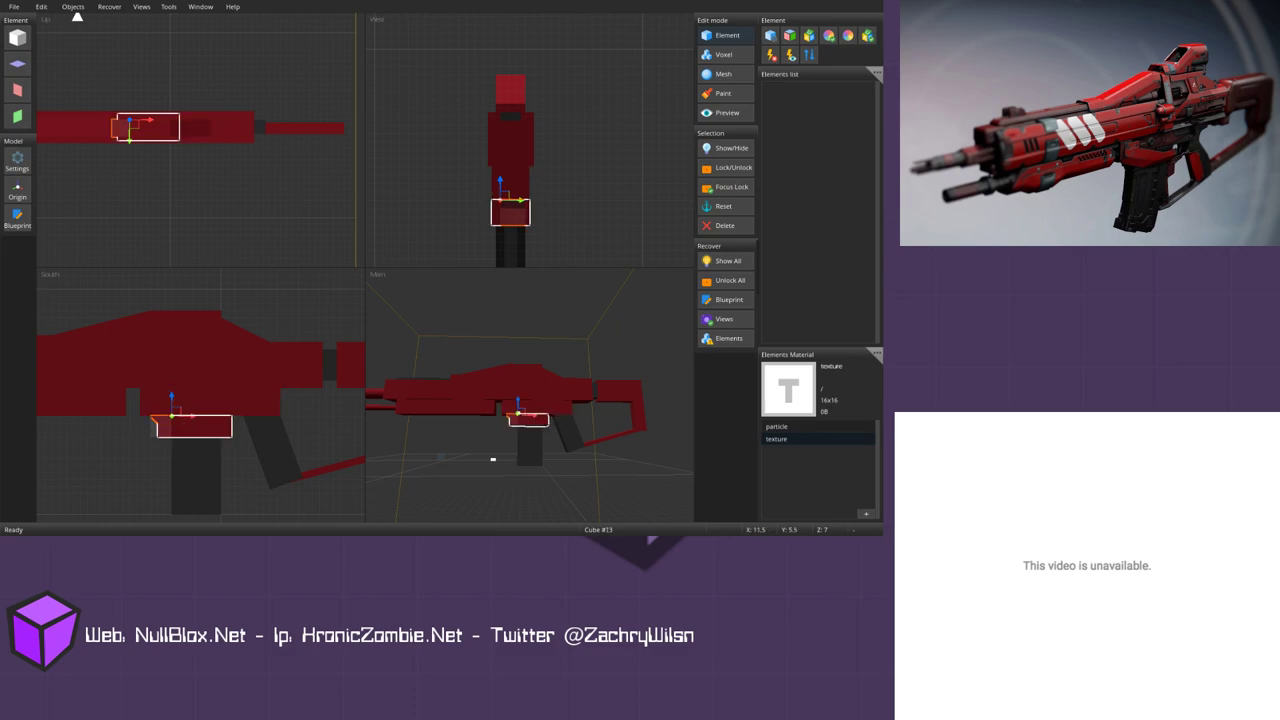
click(157, 420)
click(170, 420)
click(165, 420)
click(182, 423)
drag(182, 423, 210, 430)
click(198, 432)
click(210, 451)
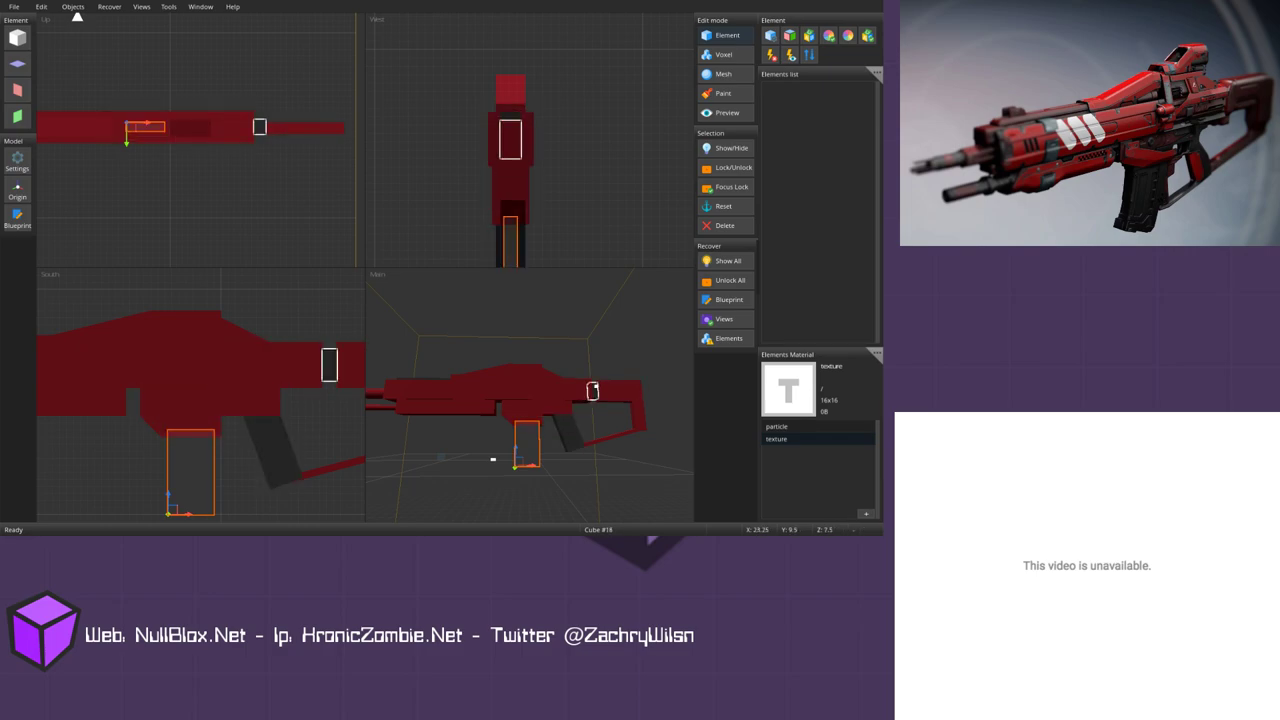
Step: Duplicate the dark connector behind the body and place the copy between magazine well and grip at X 16, Y 5.5, Z 7.5
click(329, 365)
drag(322, 359, 256, 444)
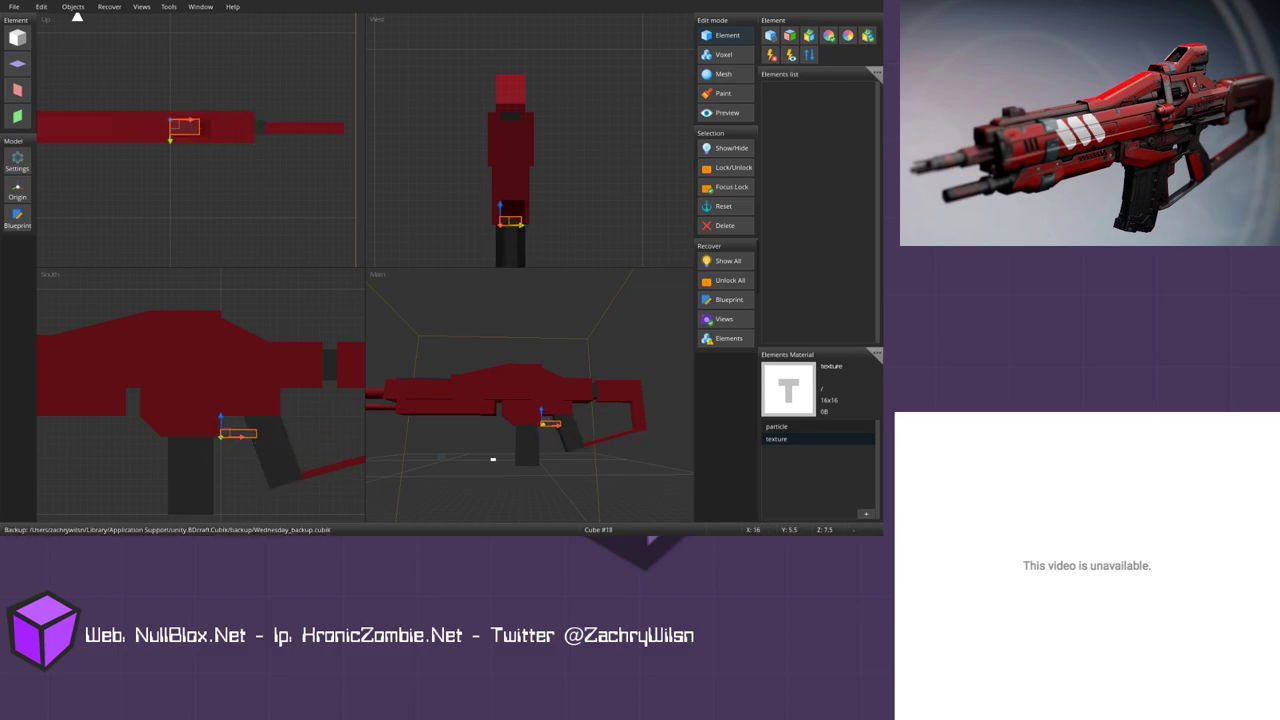
Step: Adjust the tilted pistol grip's length at both ends and lower it to X 19.75, Y 1
key(Escape)
scroll(200, 395, down, 3)
middle_drag(200, 395, 165, 368)
middle_drag(208, 428, 237, 414)
scroll(200, 395, down, 1)
click(250, 400)
shift+drag(229, 365, 227, 359)
shift+drag(249, 419, 251, 423)
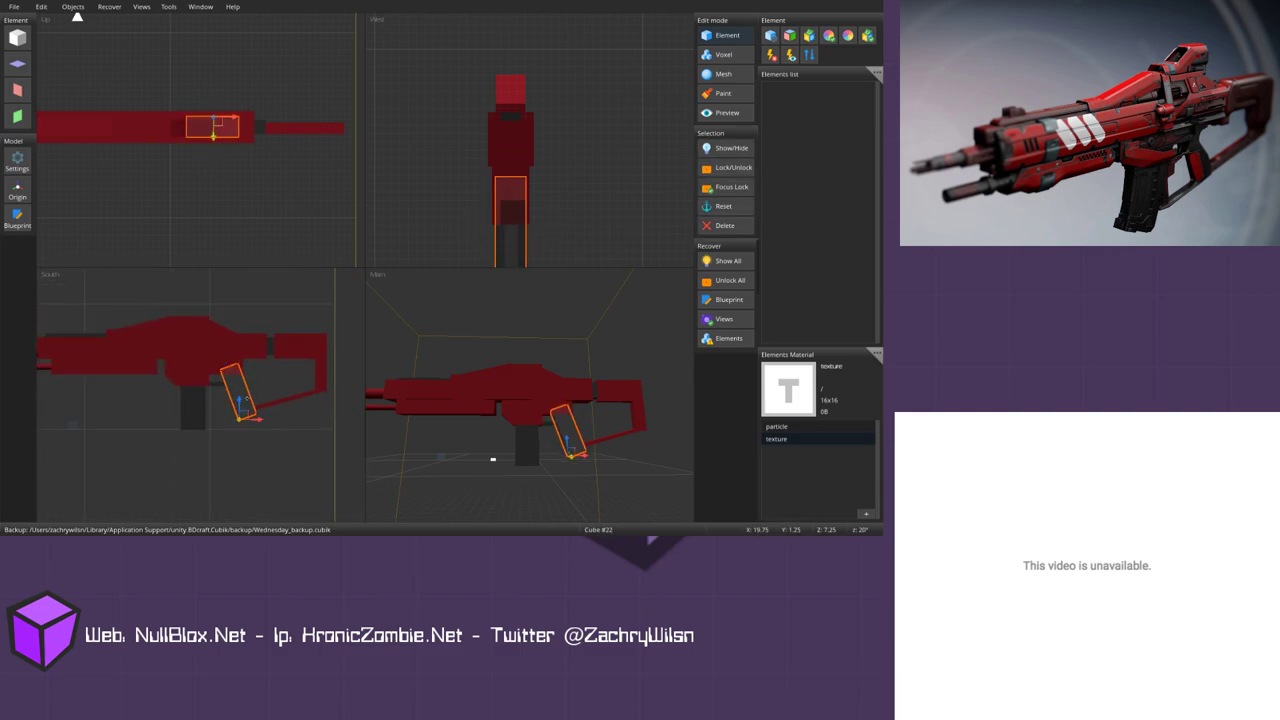
key(Down)
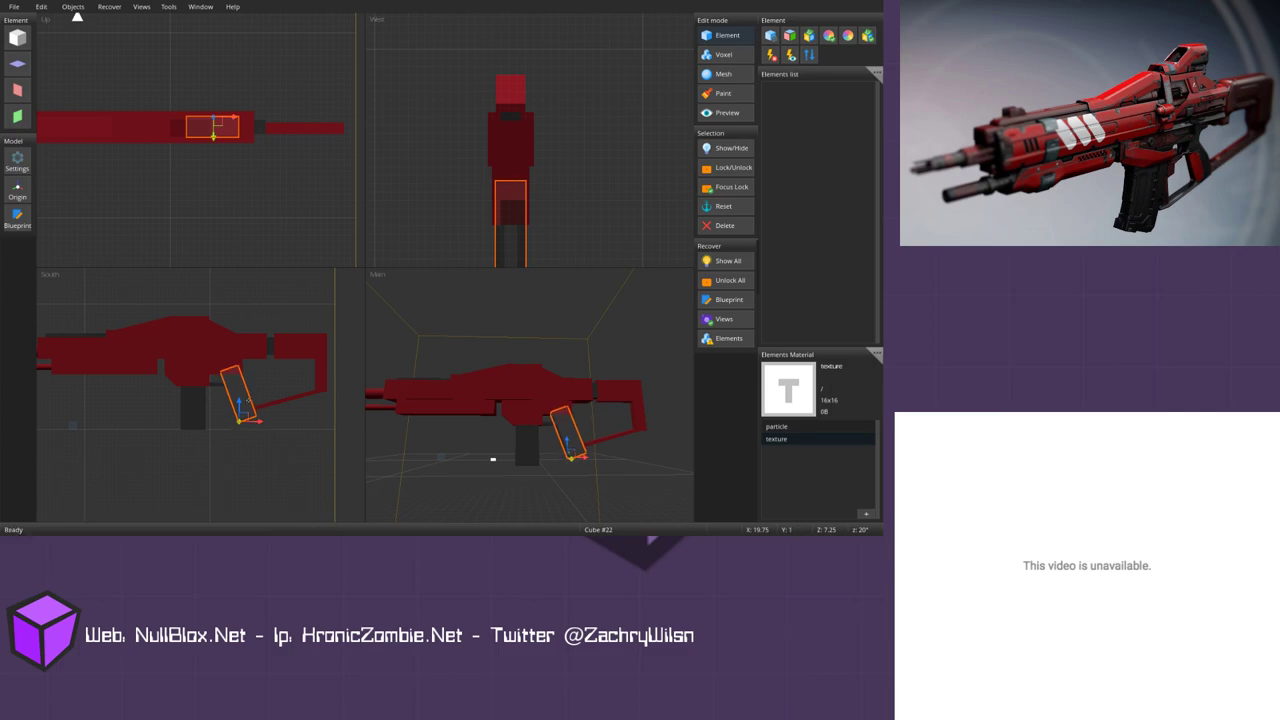
Step: Lengthen the magazine upward into the well and downward to Y -1.5
click(530, 437)
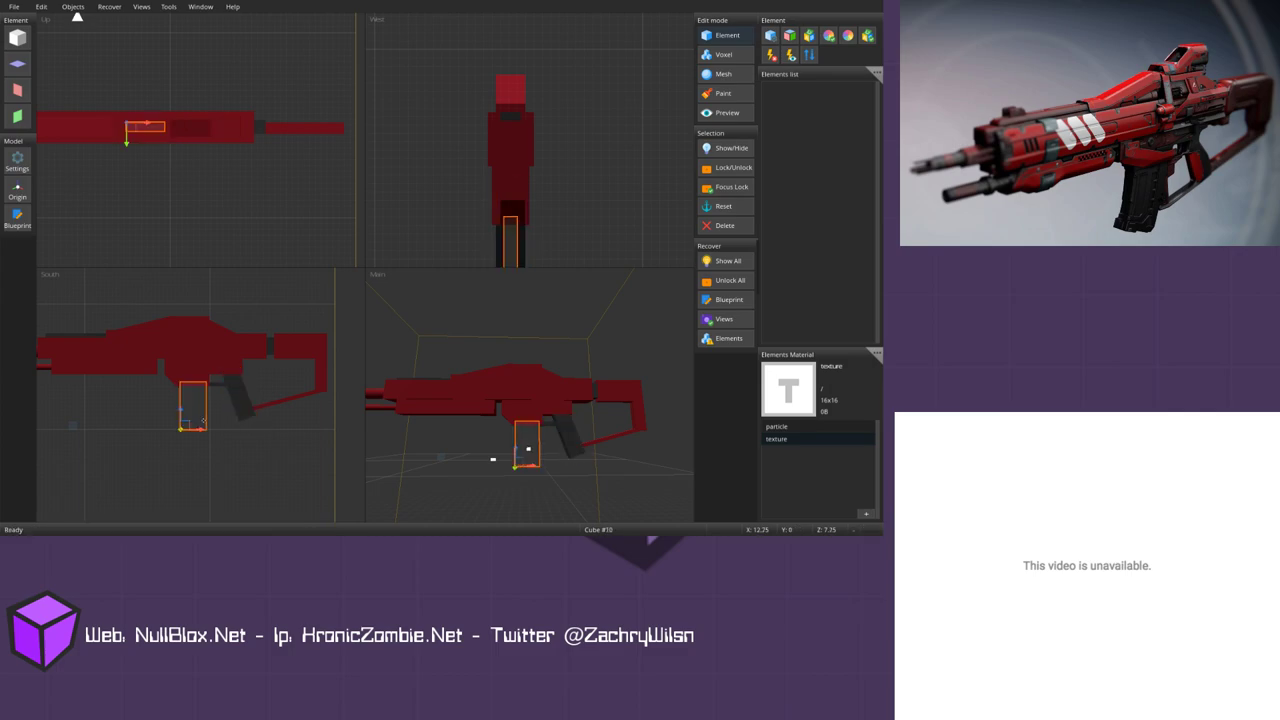
drag(204, 407, 204, 419)
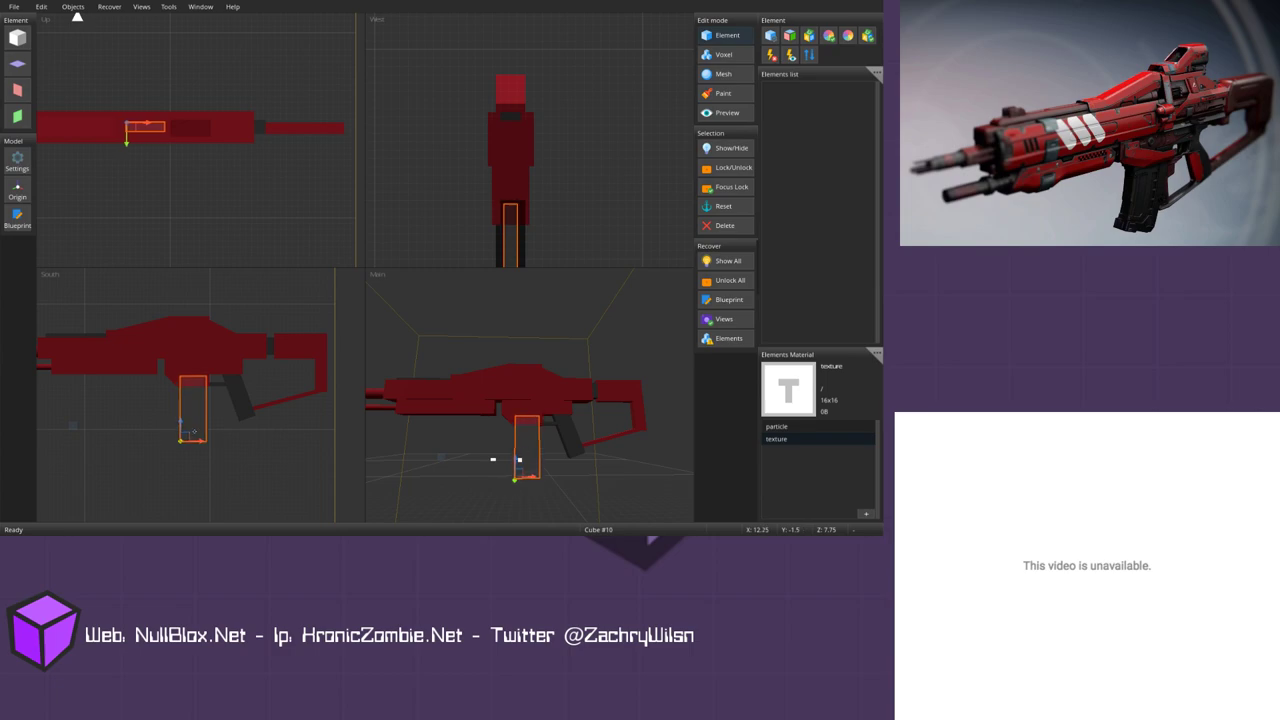
Step: Examine the rifle's proportions from the side and in perspective against the reference image
middle_drag(203, 412, 240, 400)
scroll(249, 390, down, 2)
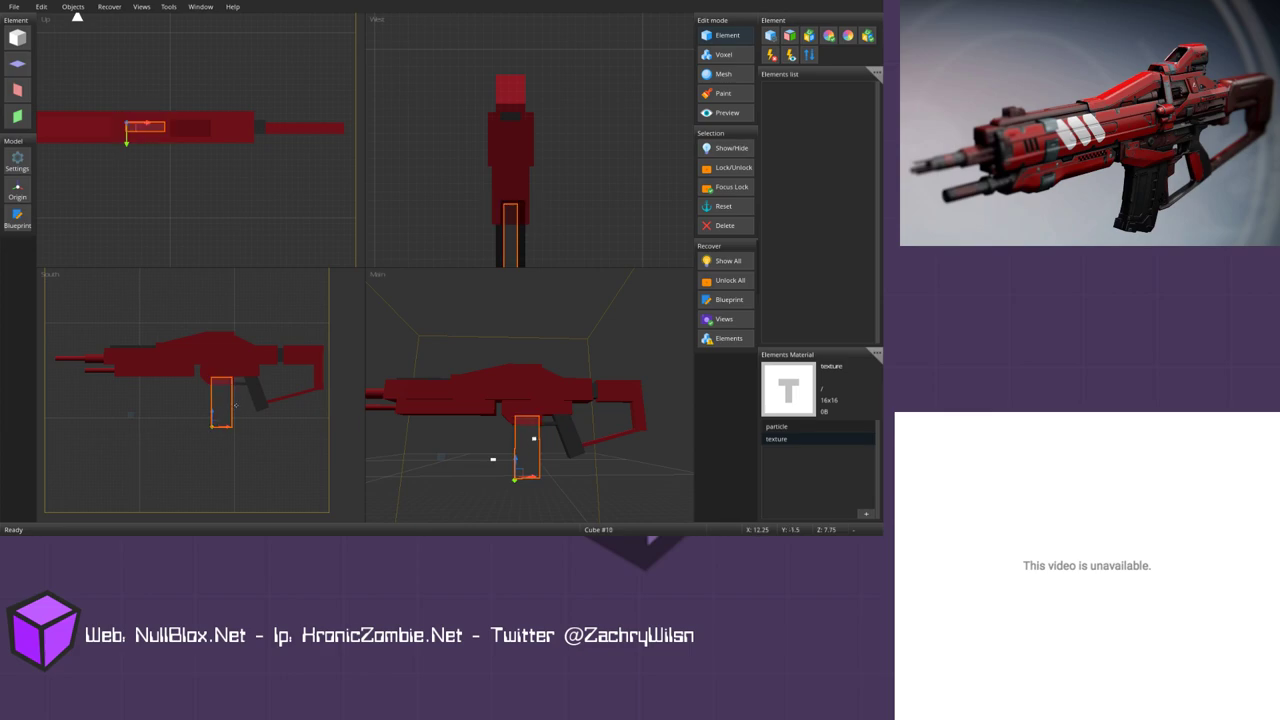
mouse_move(239, 404)
middle_down()
mouse_move(211, 386)
mouse_move(257, 406)
middle_up()
scroll(211, 386, up, 1)
scroll(200, 397, up, 2)
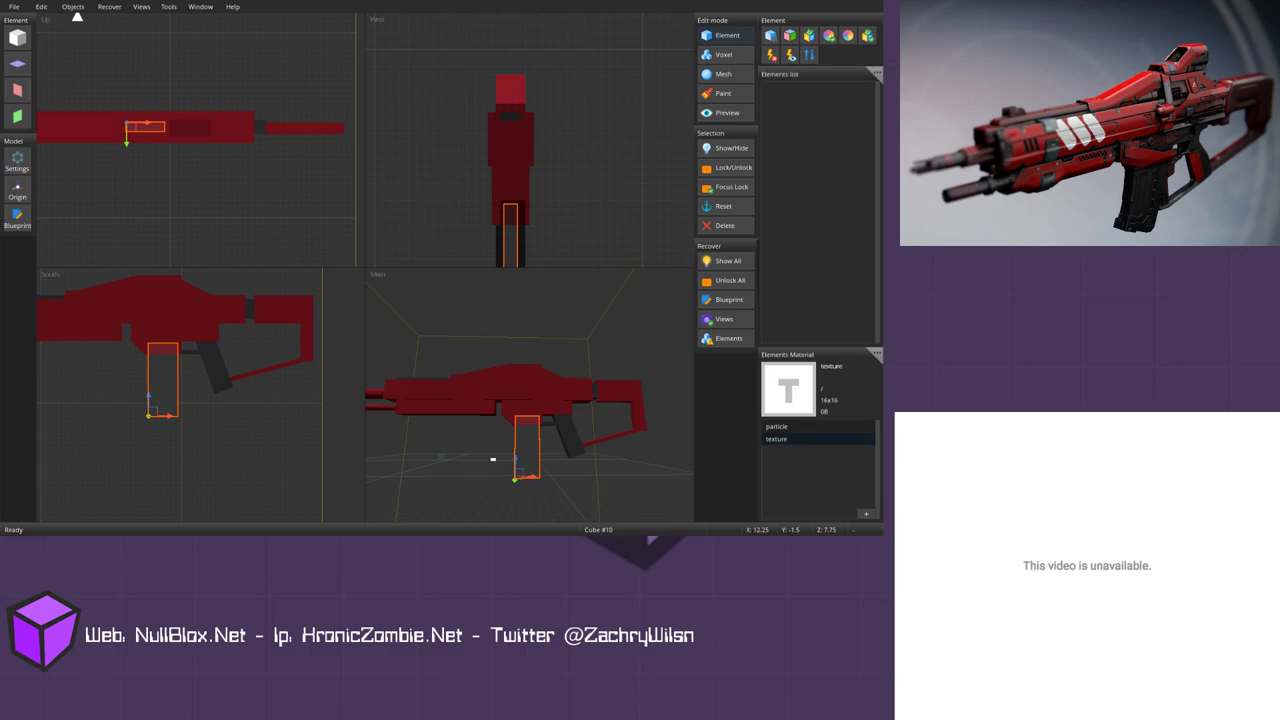
click(550, 424)
click(476, 378)
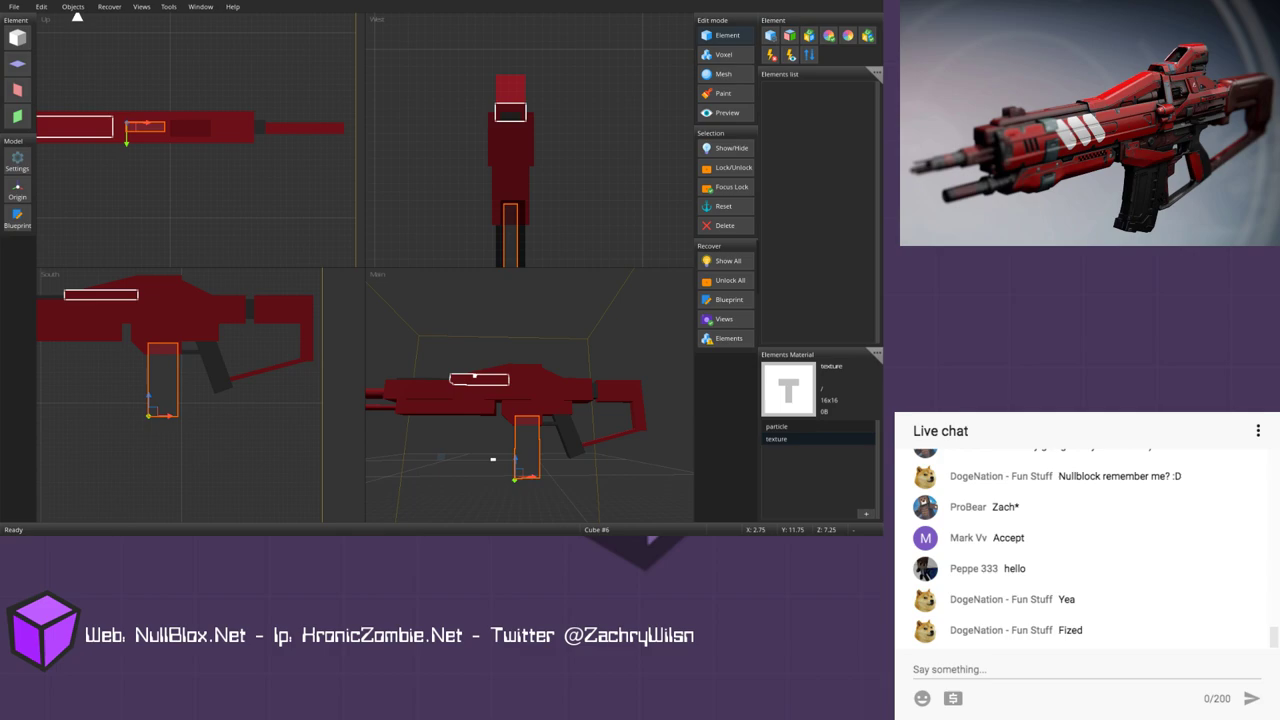
middle_drag(530, 458, 551, 440)
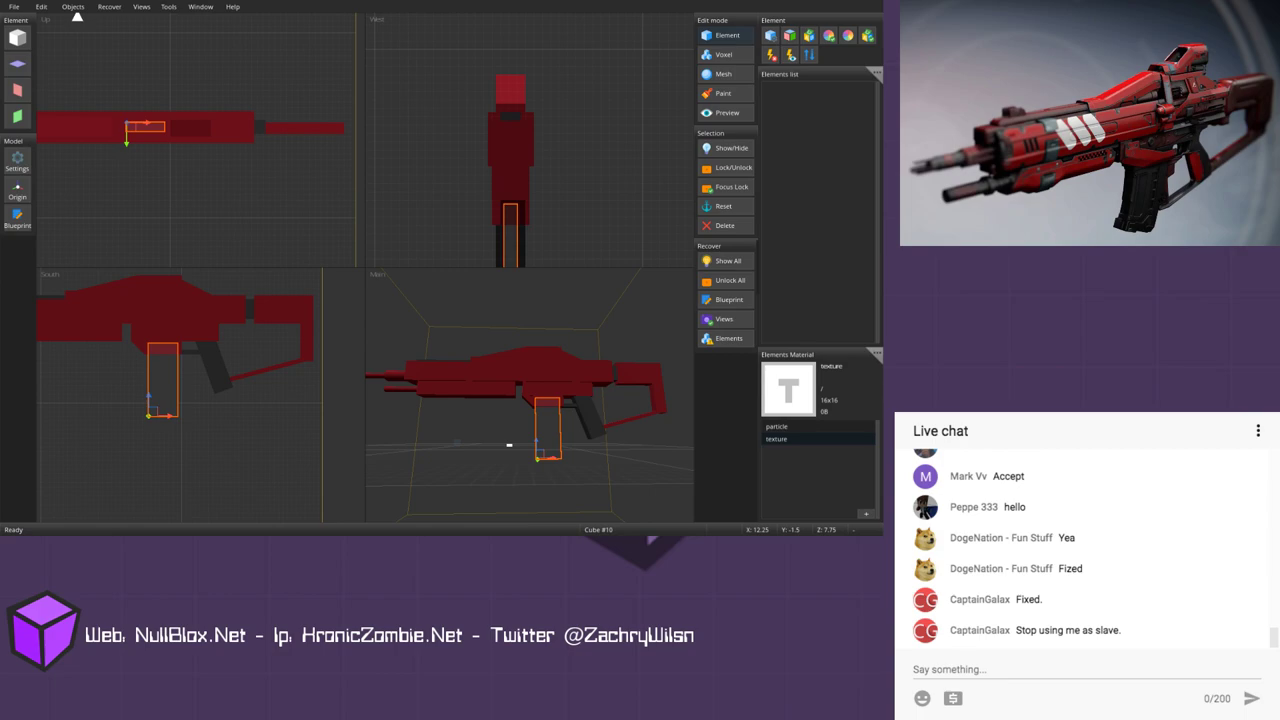
right_drag(546, 354, 560, 370)
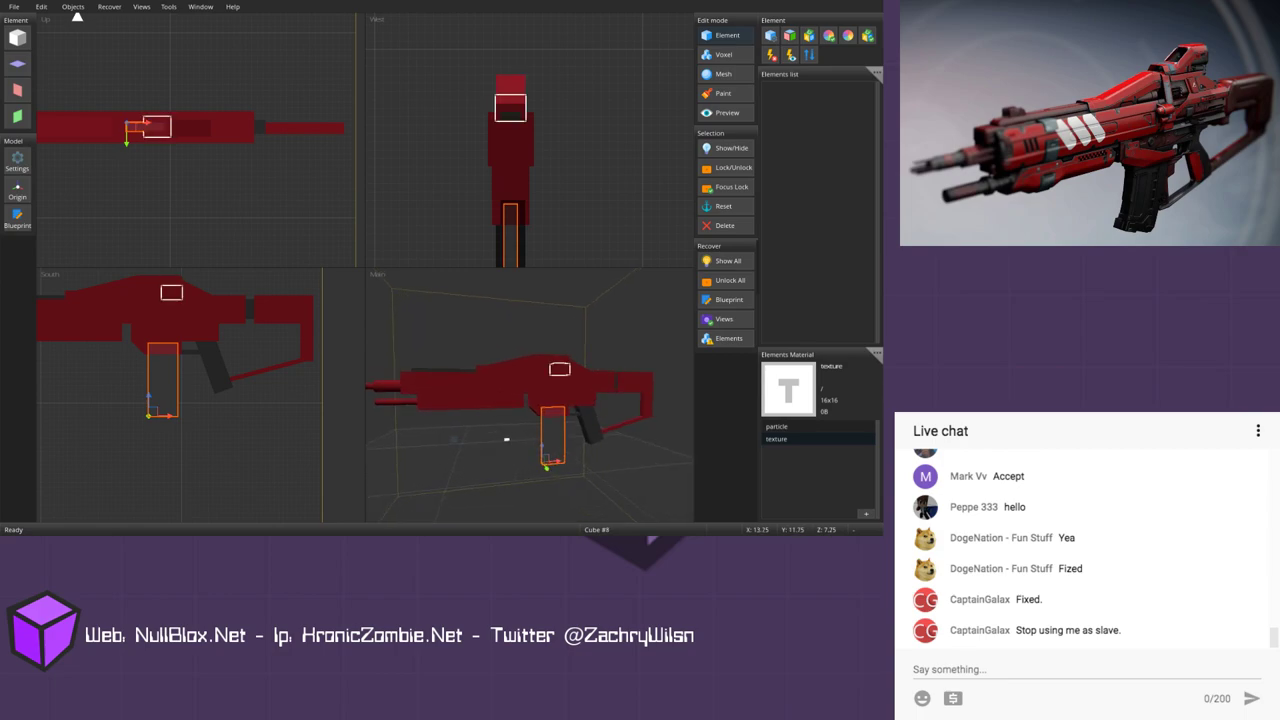
middle_drag(560, 370, 585, 359)
right_drag(585, 359, 634, 374)
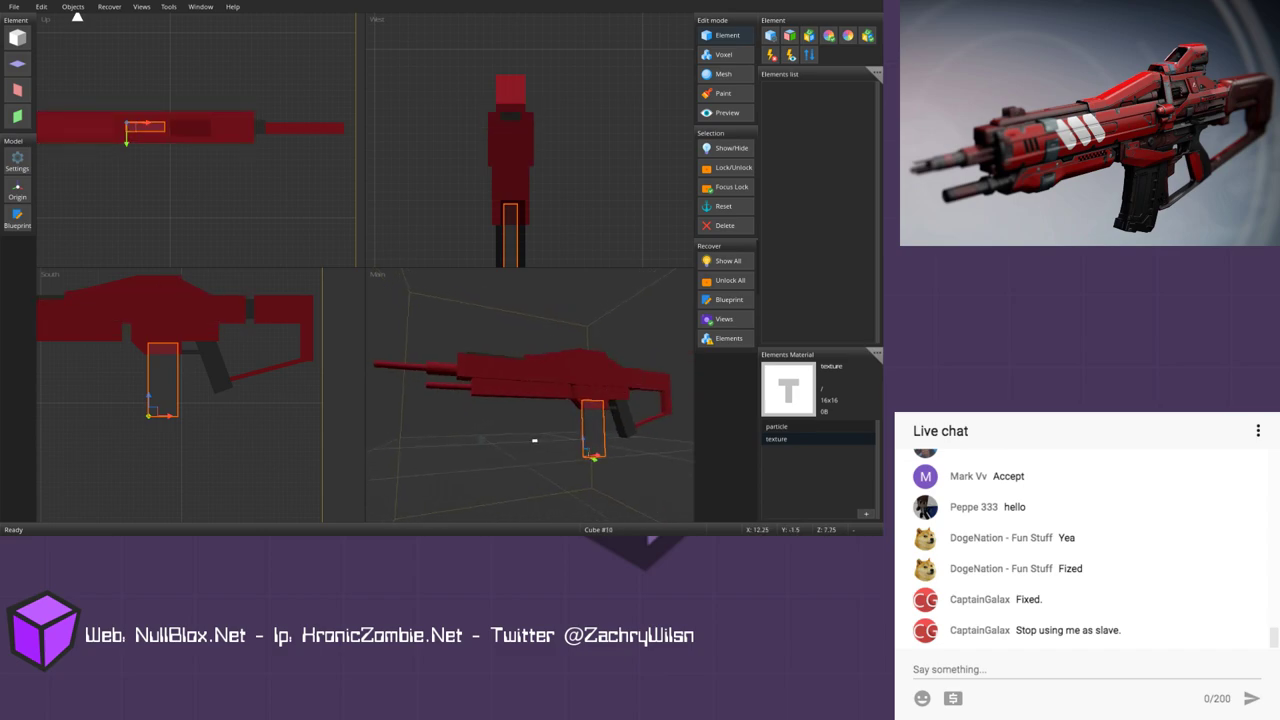
Step: Clear the selection and switch the model to Voxel editing mode
click(723, 93)
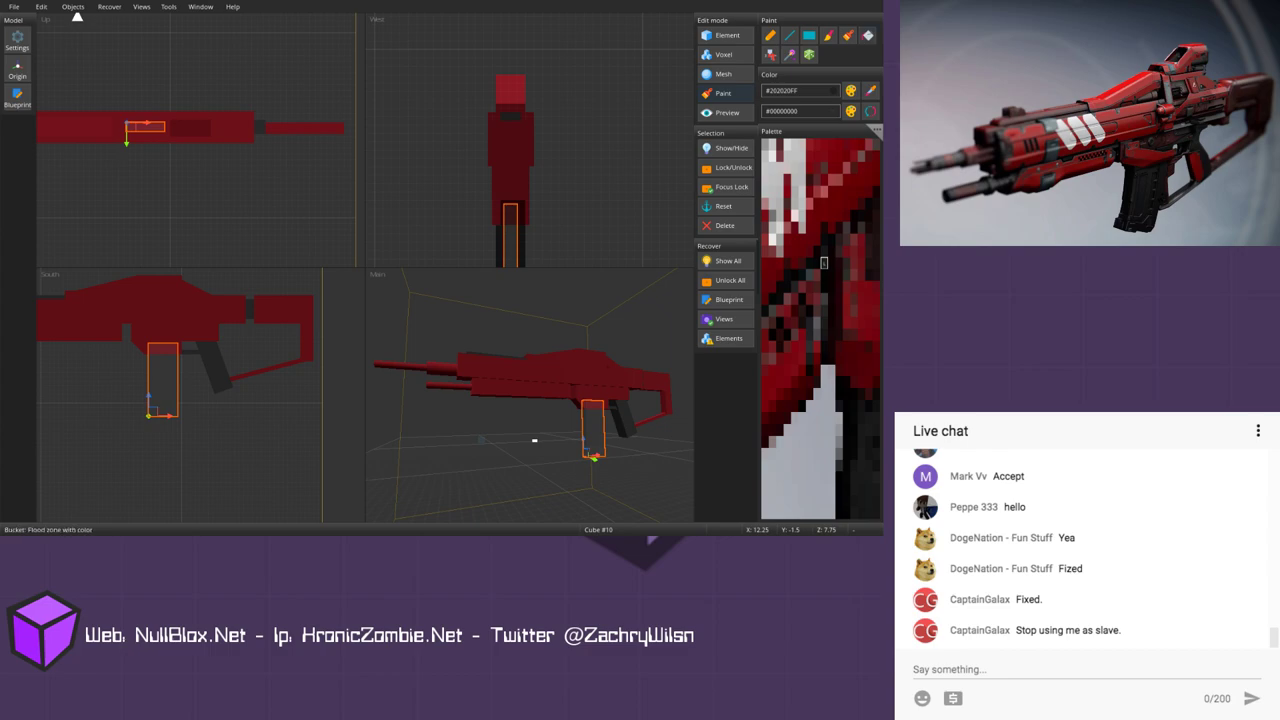
middle_drag(178, 365, 294, 361)
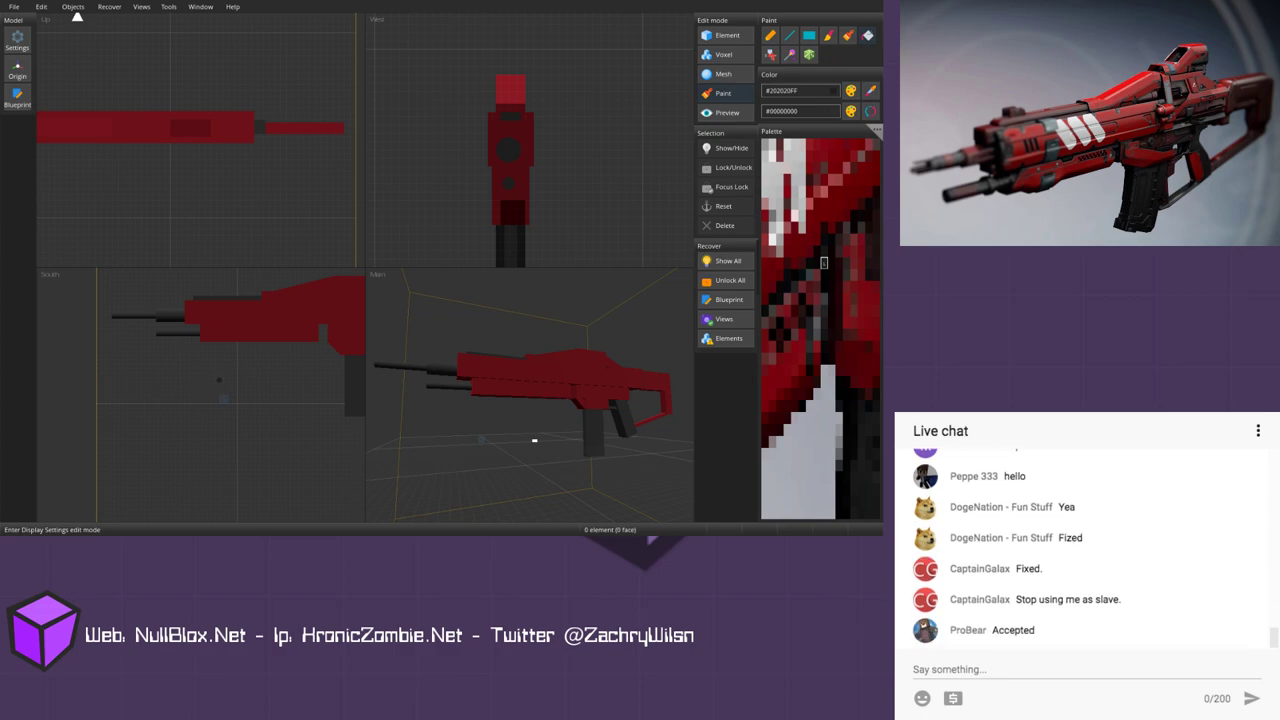
scroll(270, 401, down, 3)
middle_drag(336, 406, 235, 402)
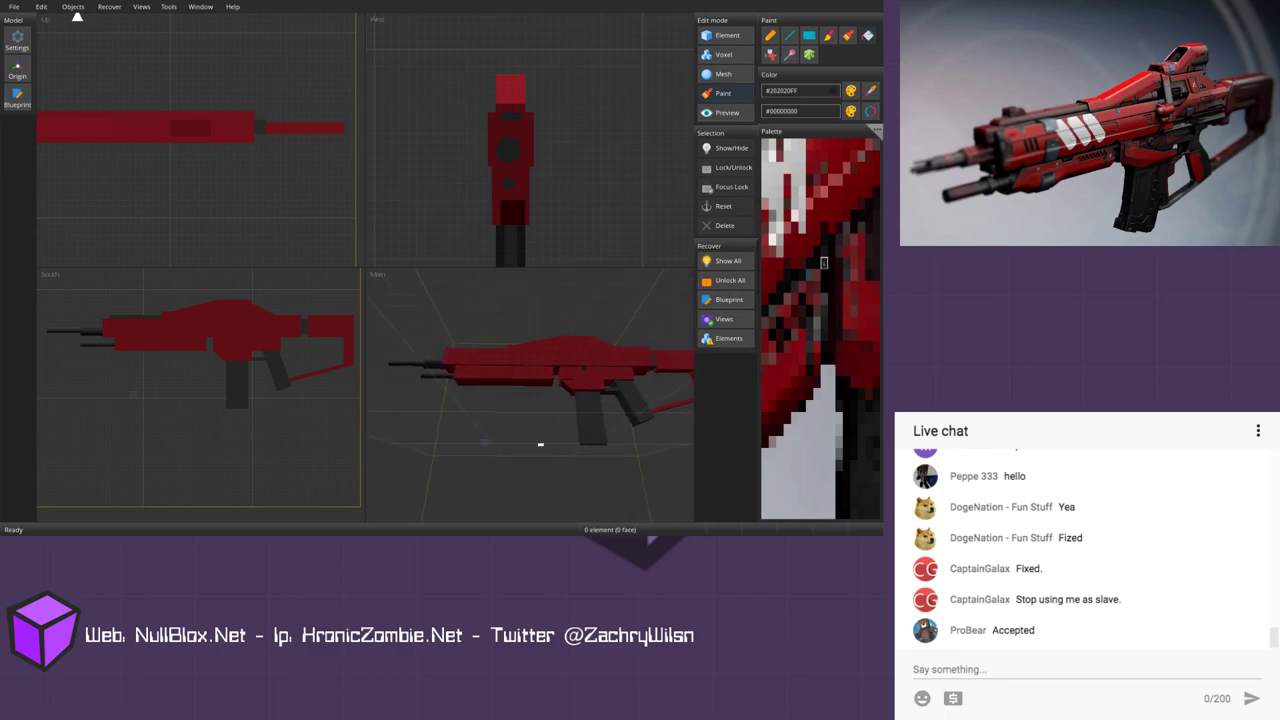
click(725, 73)
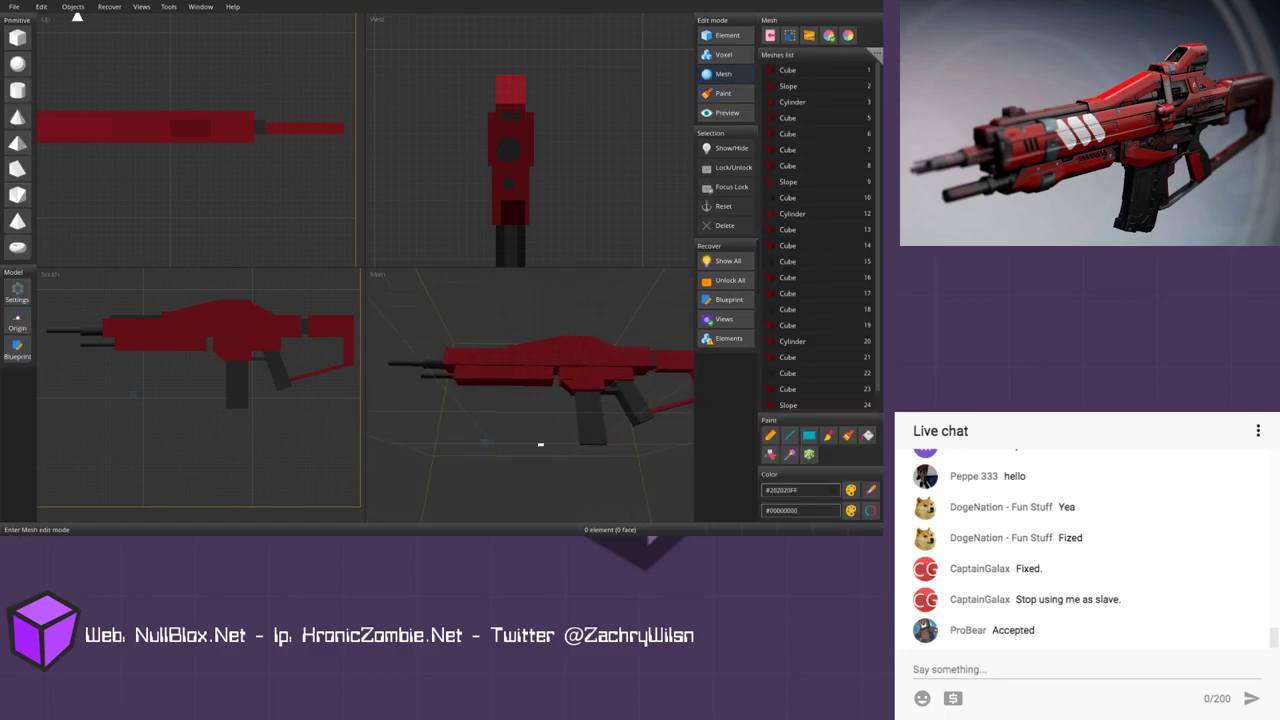
click(725, 93)
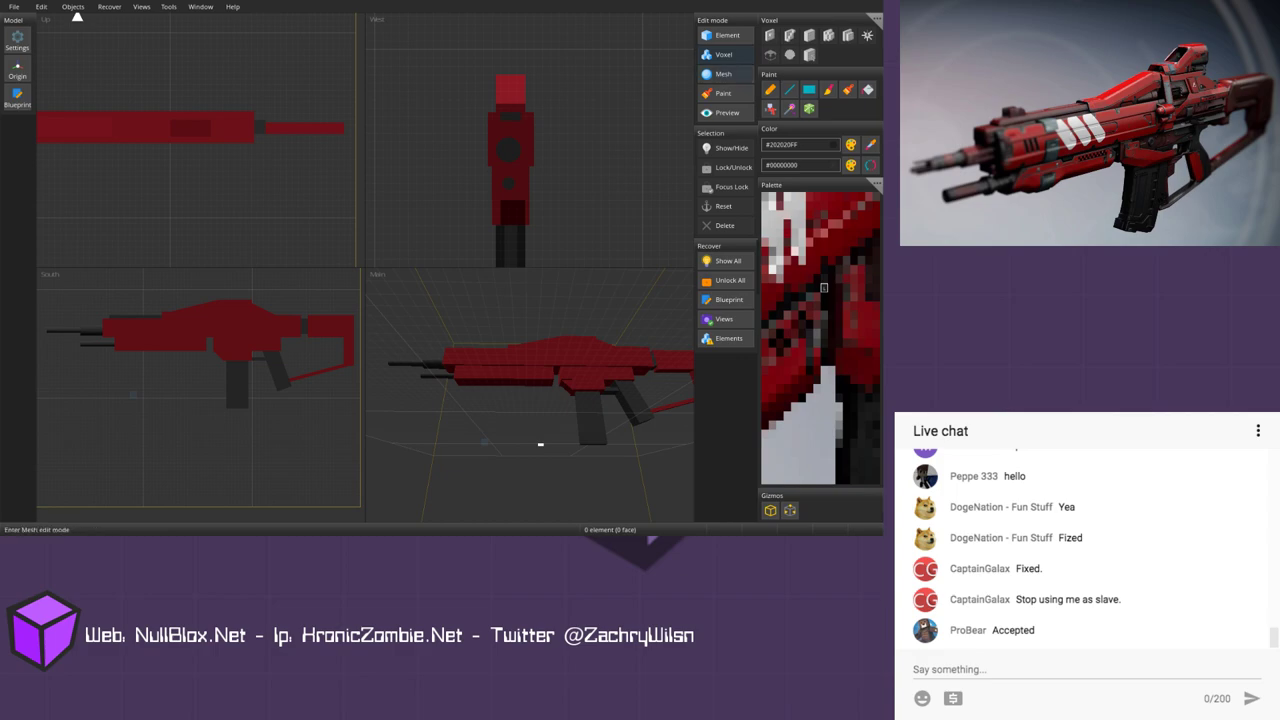
click(725, 74)
key(2)
Step: Widen the slope at the front of the magazine well to match the well's width
scroll(522, 357, up, 2)
scroll(586, 380, up, 1)
click(586, 380)
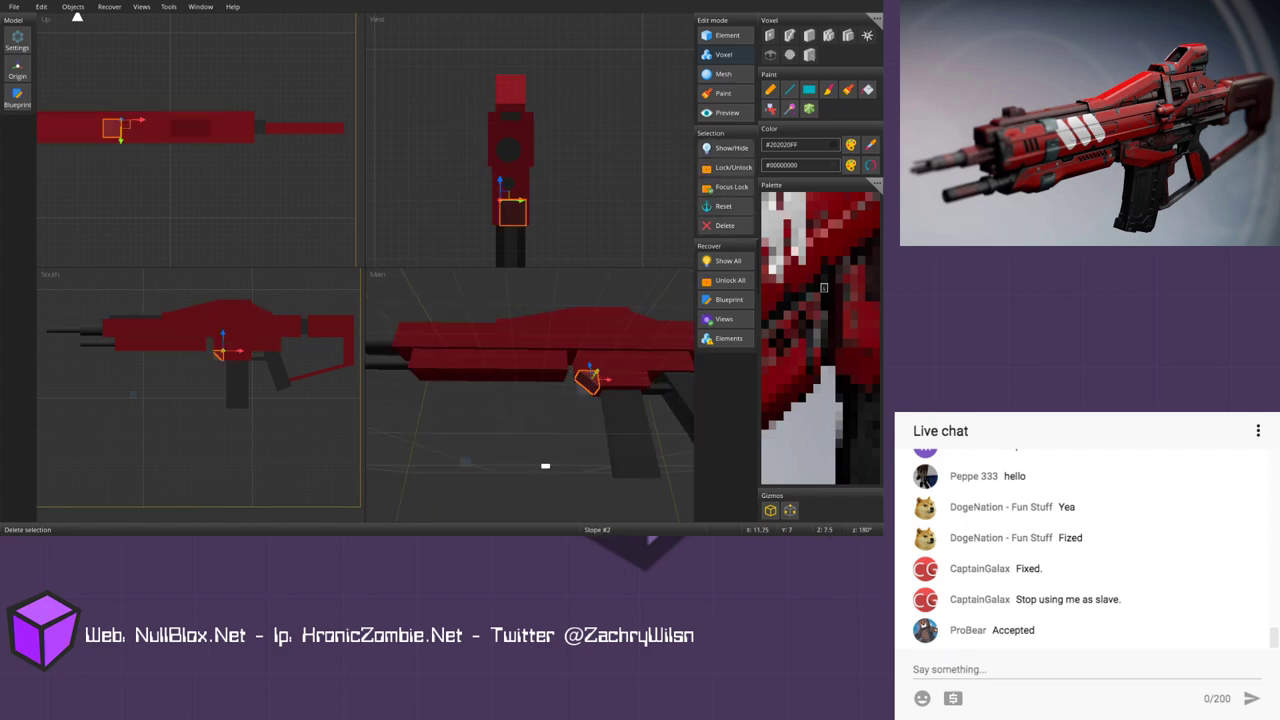
scroll(586, 380, up, 2)
drag(517, 212, 519, 212)
click(566, 398)
Step: Adjust the rear top slope sideways so its width lines up with the raised block in front of it
scroll(566, 398, down, 2)
middle_drag(566, 398, 650, 420)
middle_drag(535, 446, 472, 455)
scroll(500, 460, up, 1)
scroll(505, 452, up, 1)
click(505, 455)
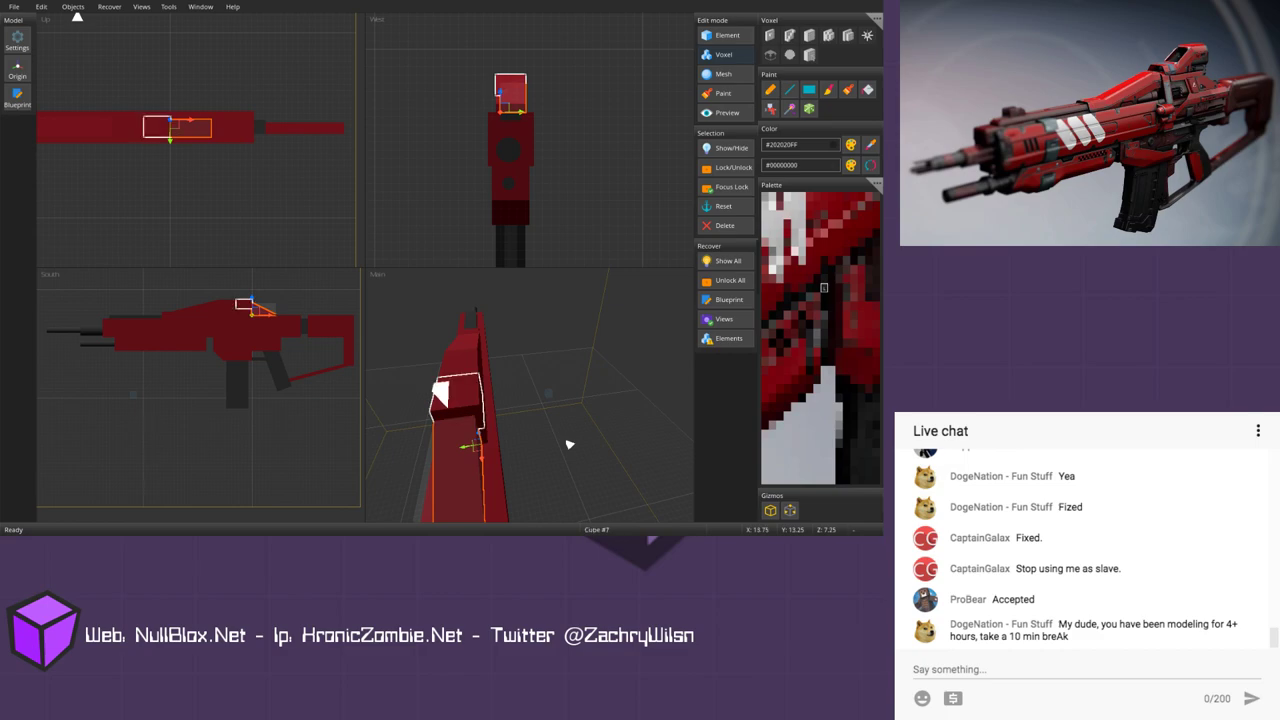
key(shift+Left)
key(Right)
click(569, 444)
Step: Widen the rear stock block on both sides, placing its edge at Z 7.25
middle_drag(569, 444, 610, 356)
middle_drag(465, 432, 566, 397)
click(566, 395)
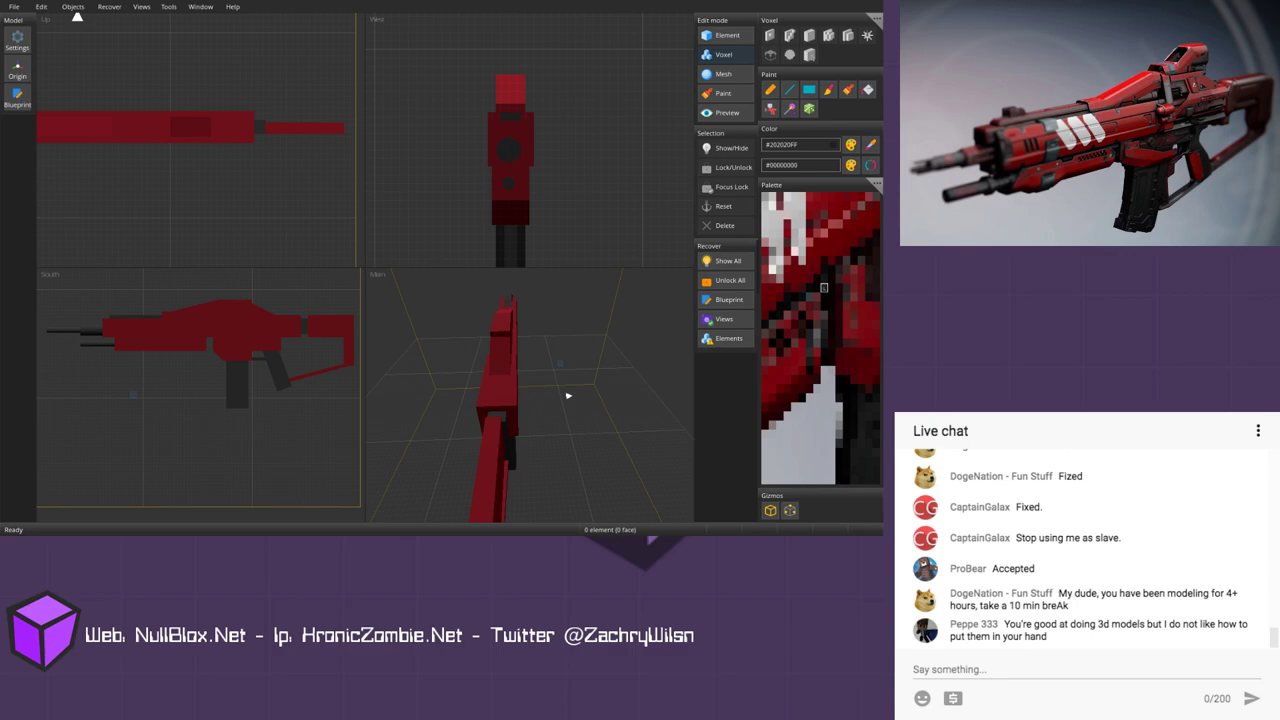
click(490, 450)
key(Right)
key(Right)
key(ctrl+Left)
key(ctrl+Left)
key(ctrl+Left)
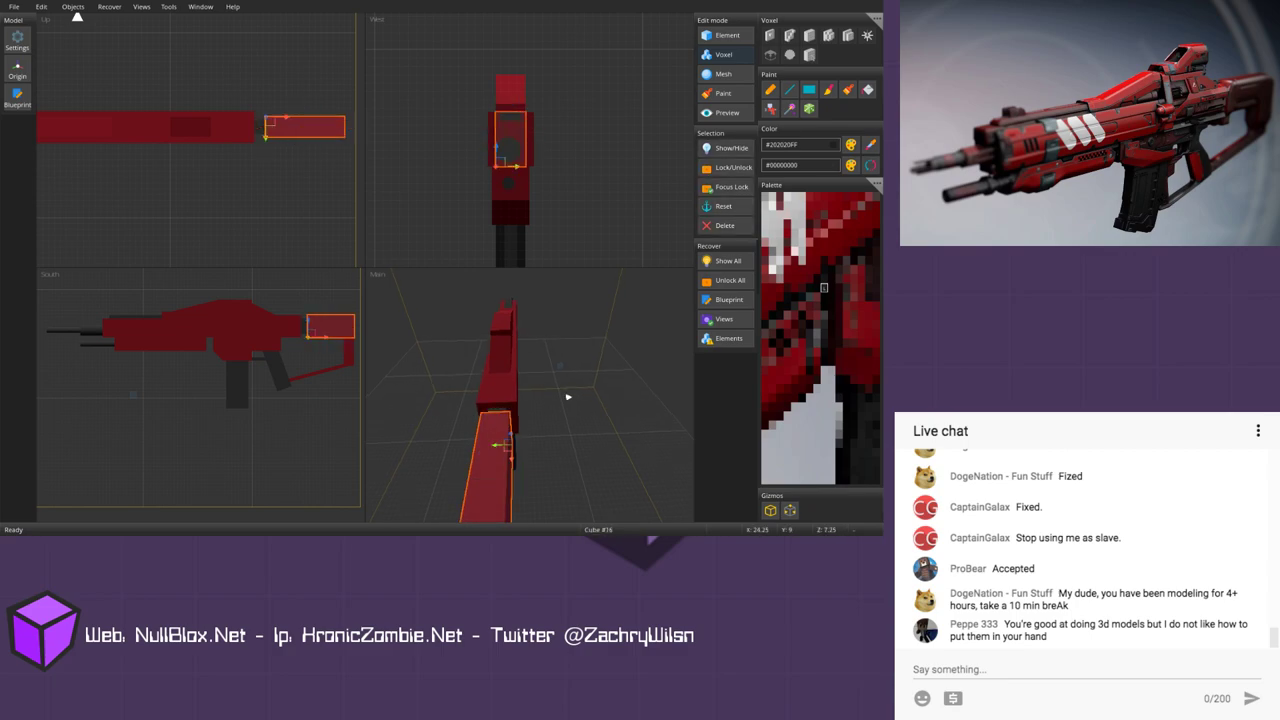
Step: Widen the stock's rear post beneath the stock block, placing its edge at Z 7.5
scroll(566, 398, down, 2)
middle_drag(557, 400, 562, 429)
click(508, 381)
scroll(255, 135, up, 3)
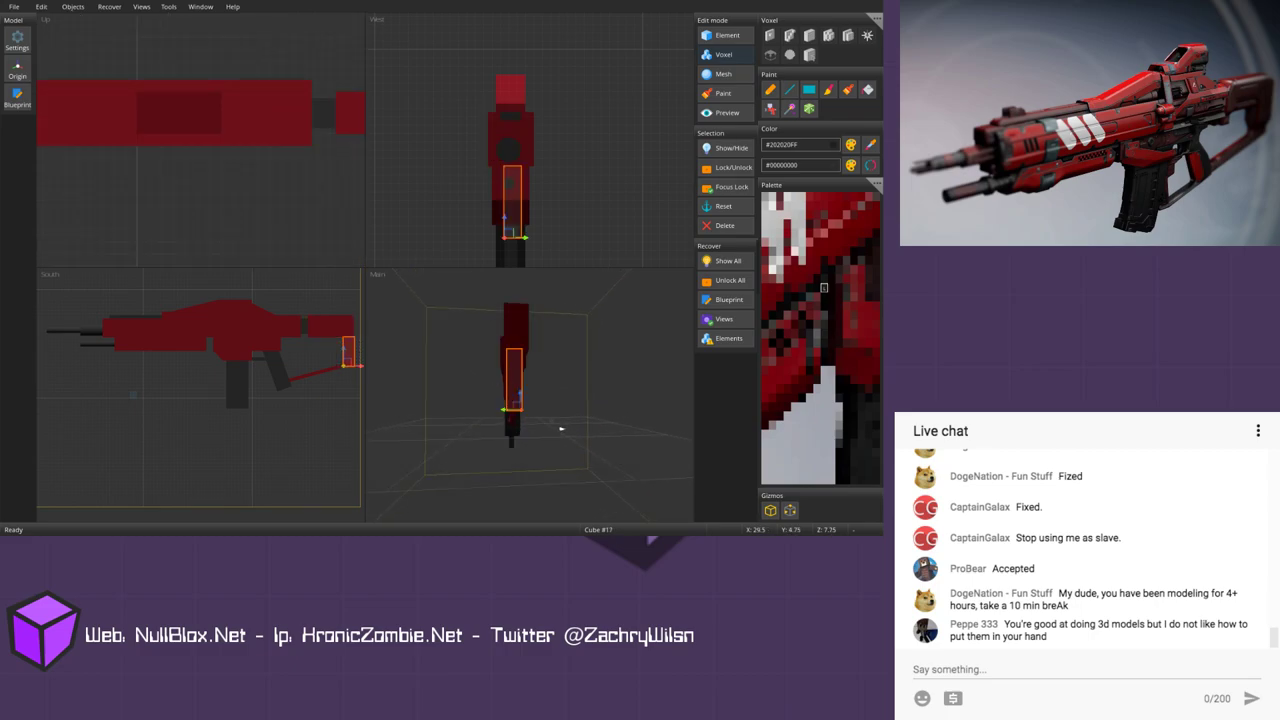
middle_drag(300, 120, 109, 163)
key(shift+Tab)
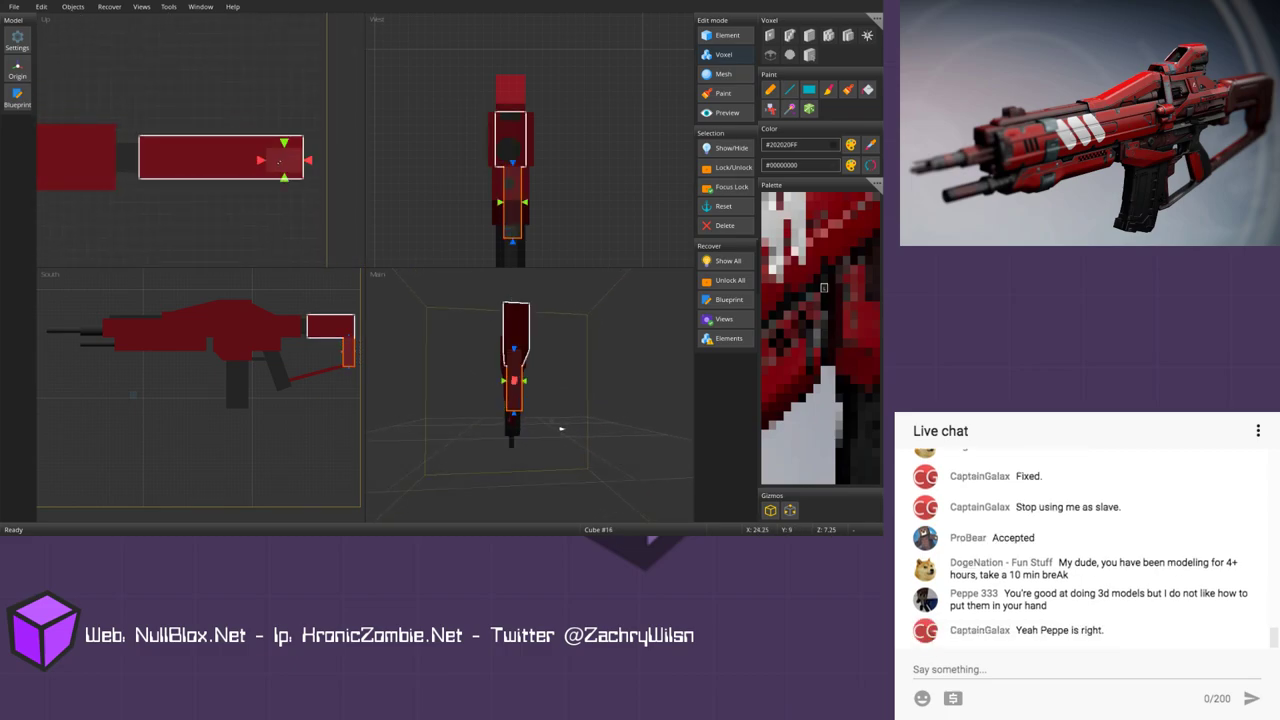
key(Tab)
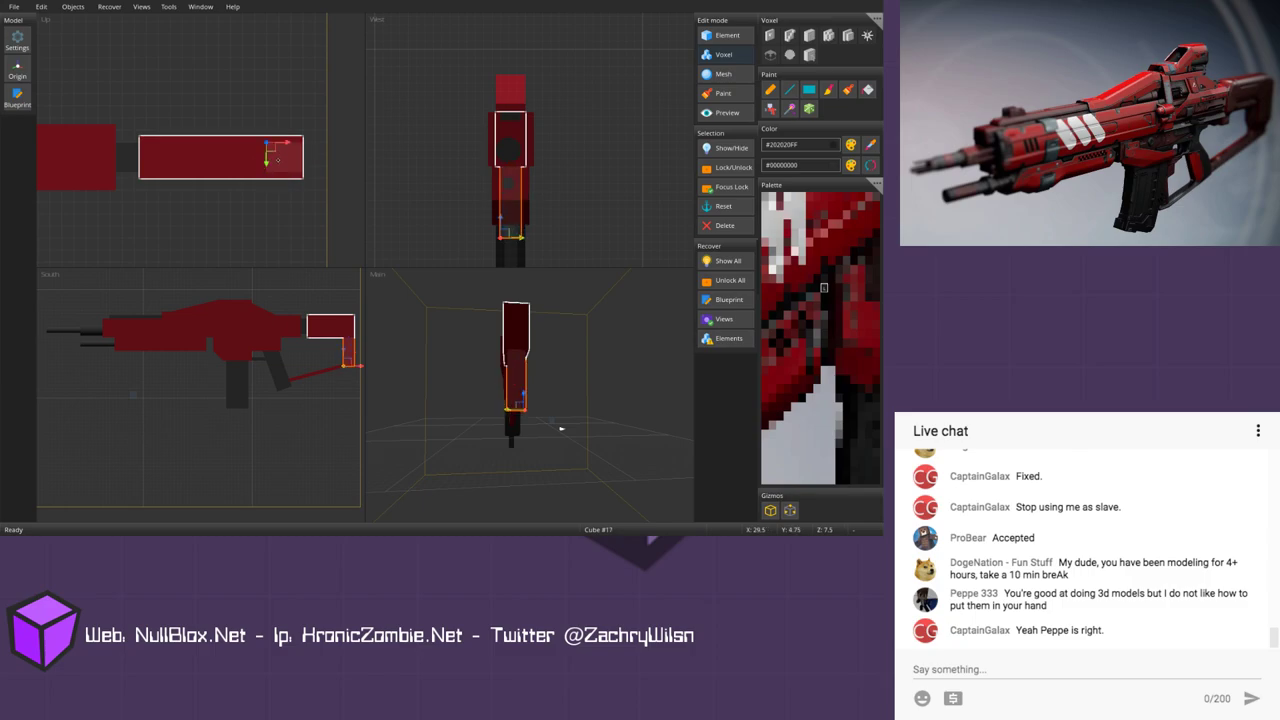
click(561, 428)
middle_drag(561, 428, 486, 423)
scroll(488, 424, down, 2)
click(484, 424)
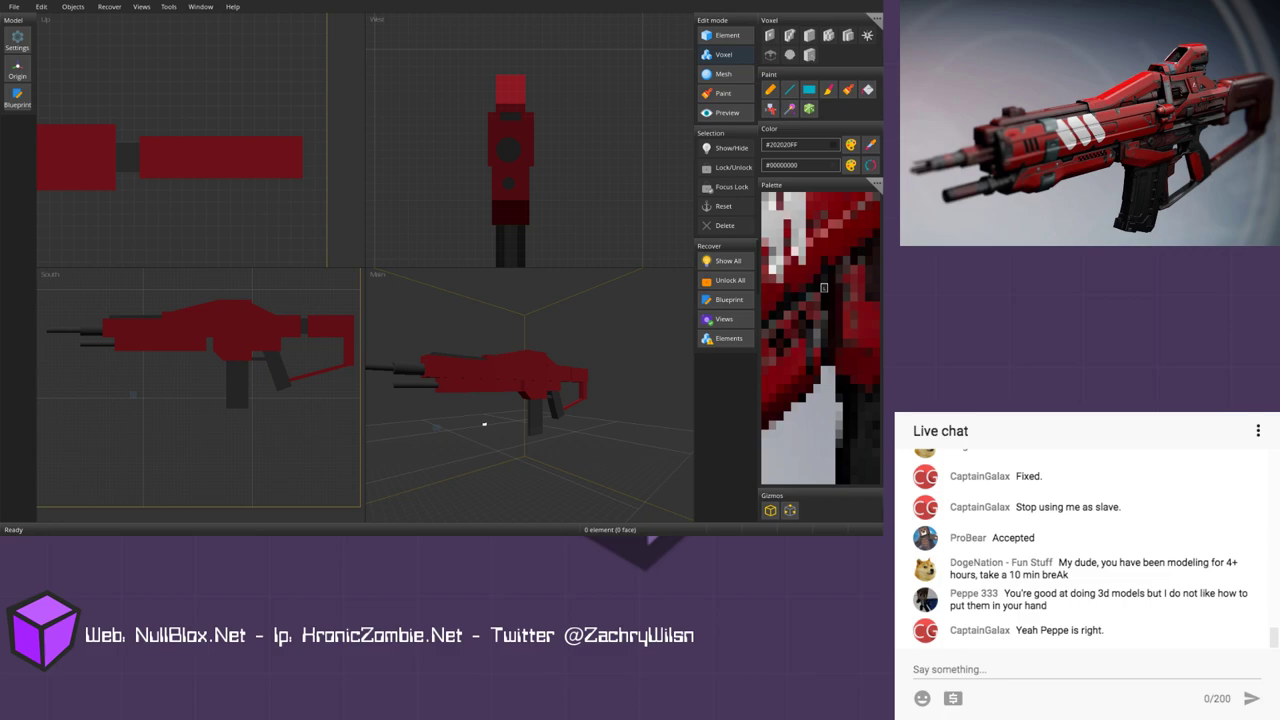
Step: Save the rifle model as a Cubik file under a new file name
click(14, 6)
click(30, 88)
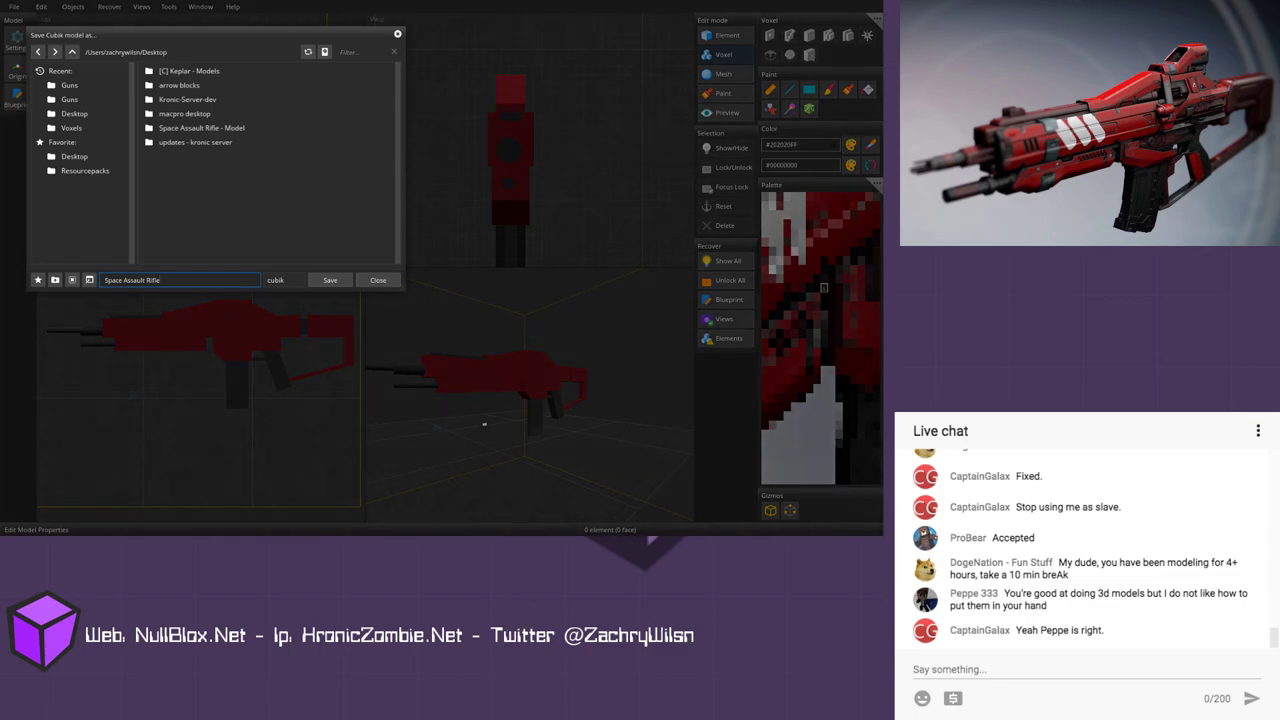
key(BackSpace)
text(r)
key(BackSpace)
text(ace_)
key(BackSpace)
text(esh)
key(Return)
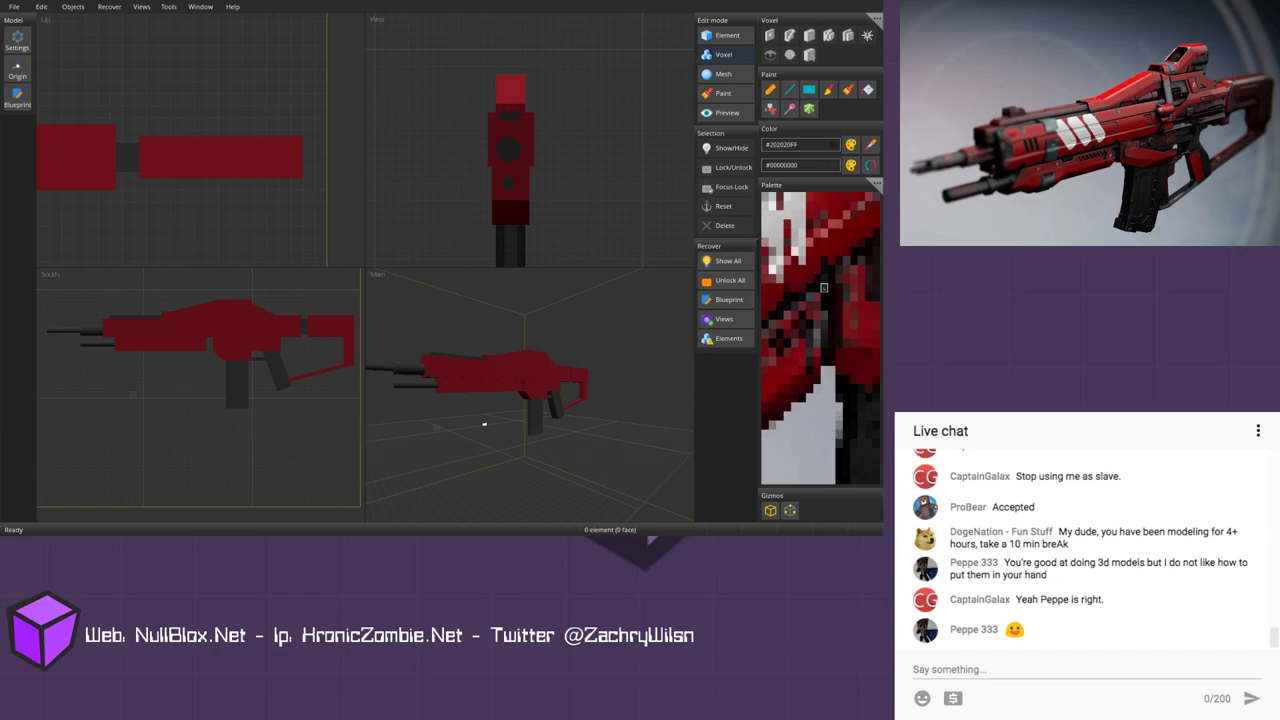
middle_drag(161, 344, 163, 404)
scroll(200, 400, down, 2)
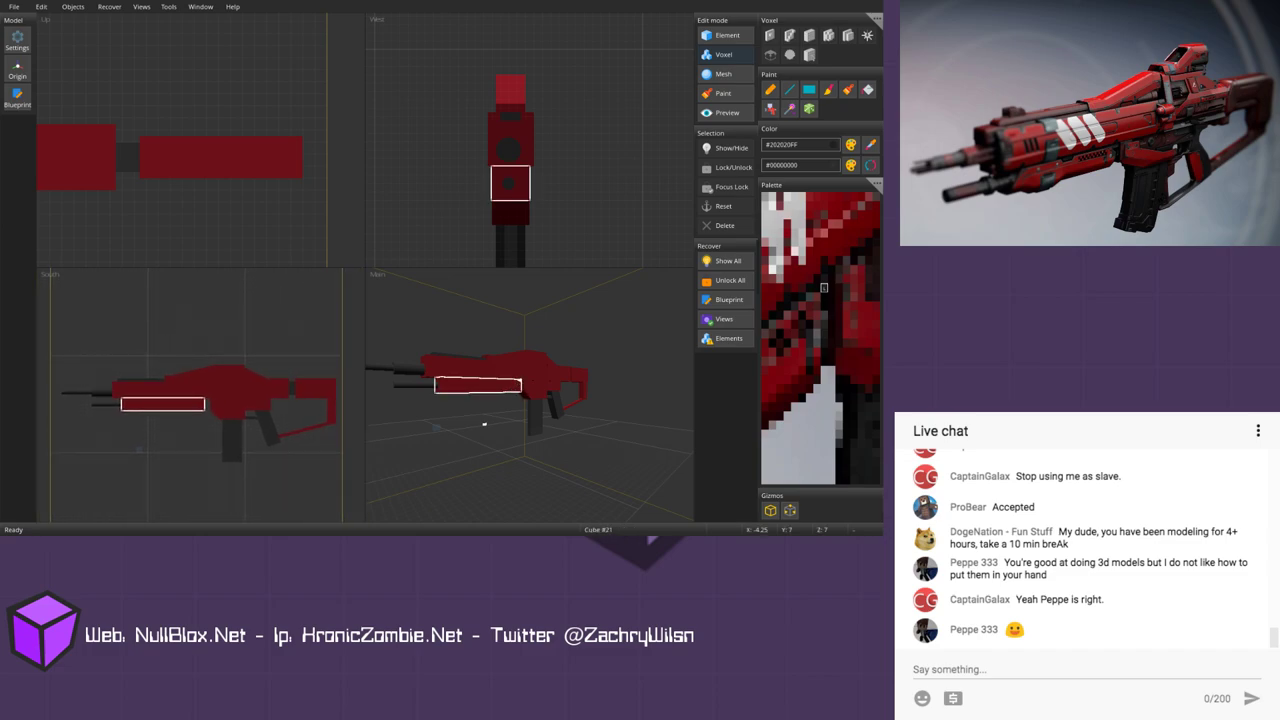
key(Escape)
scroll(510, 140, up, 3)
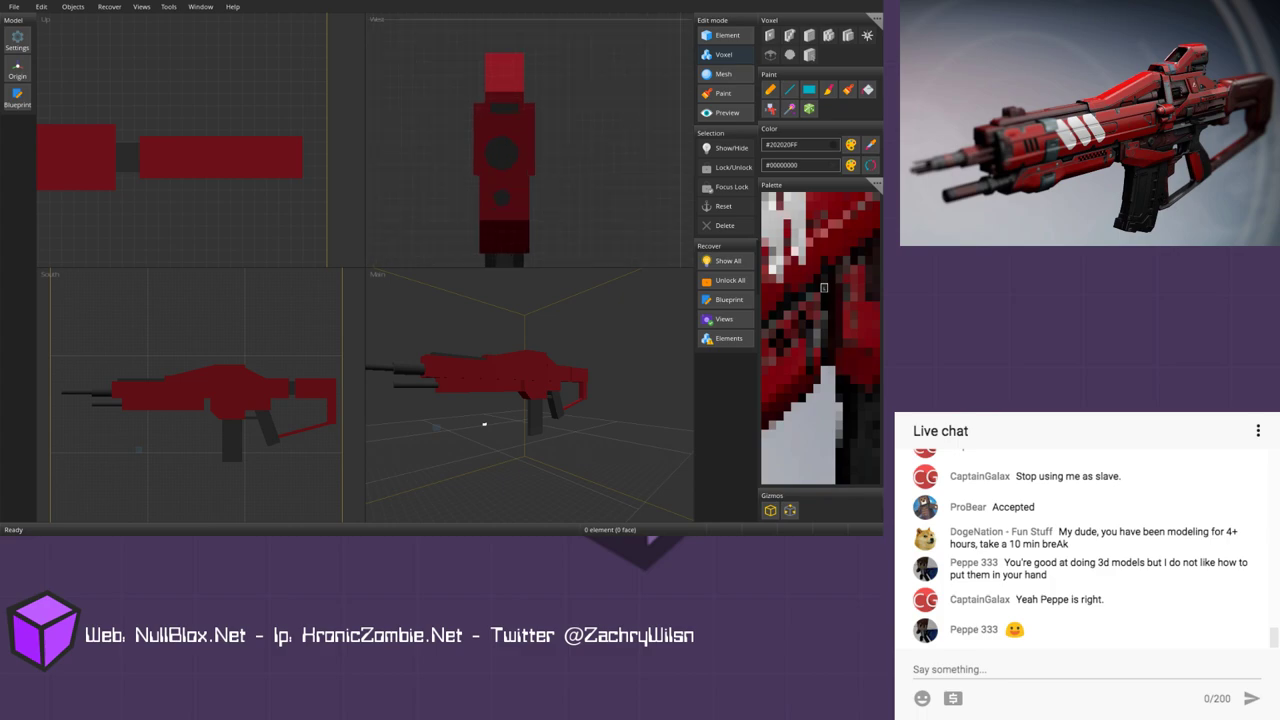
click(432, 382)
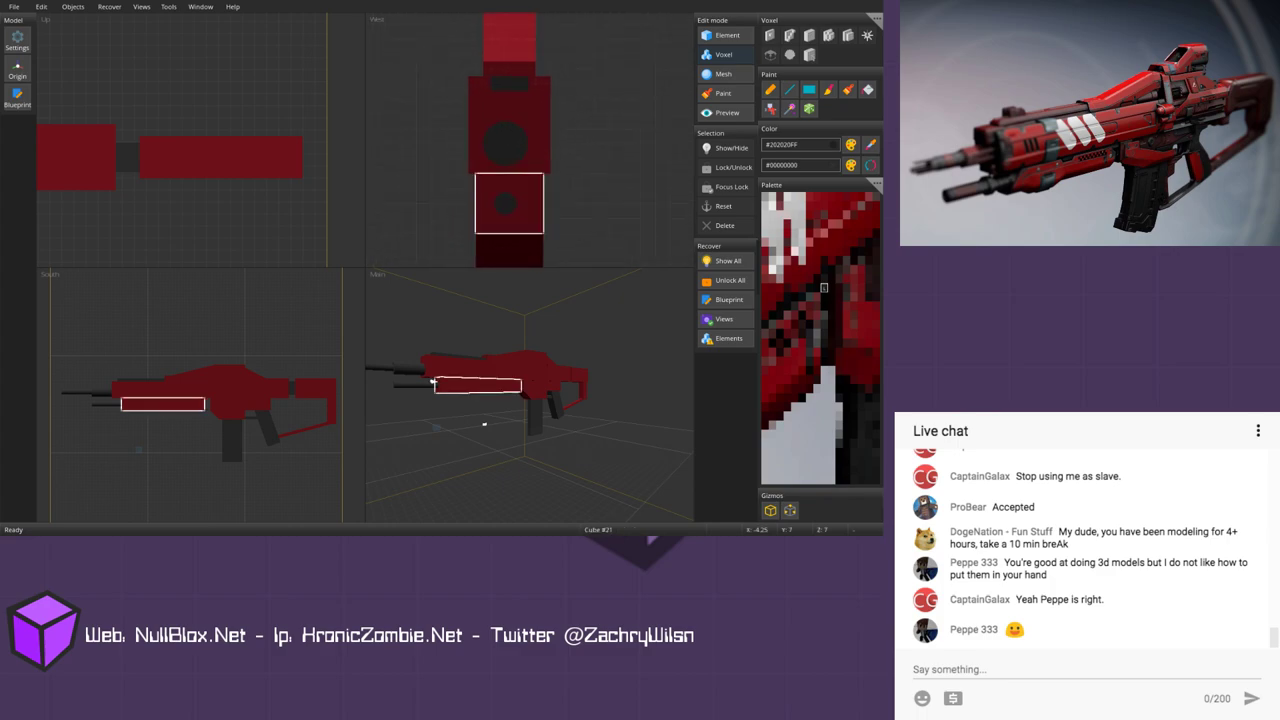
key(Escape)
click(482, 371)
mouse_move(482, 371)
middle_down()
mouse_move(602, 381)
mouse_move(542, 385)
mouse_move(482, 366)
middle_up()
right_drag(487, 422, 488, 423)
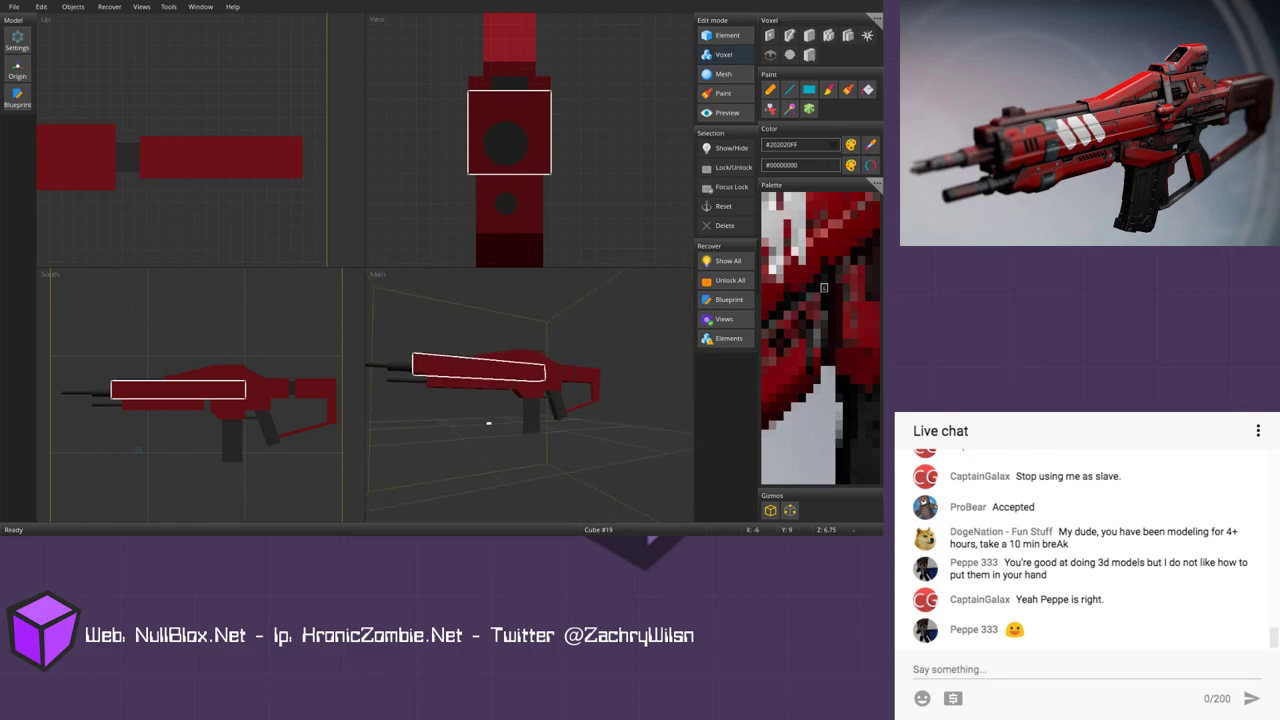
key(Escape)
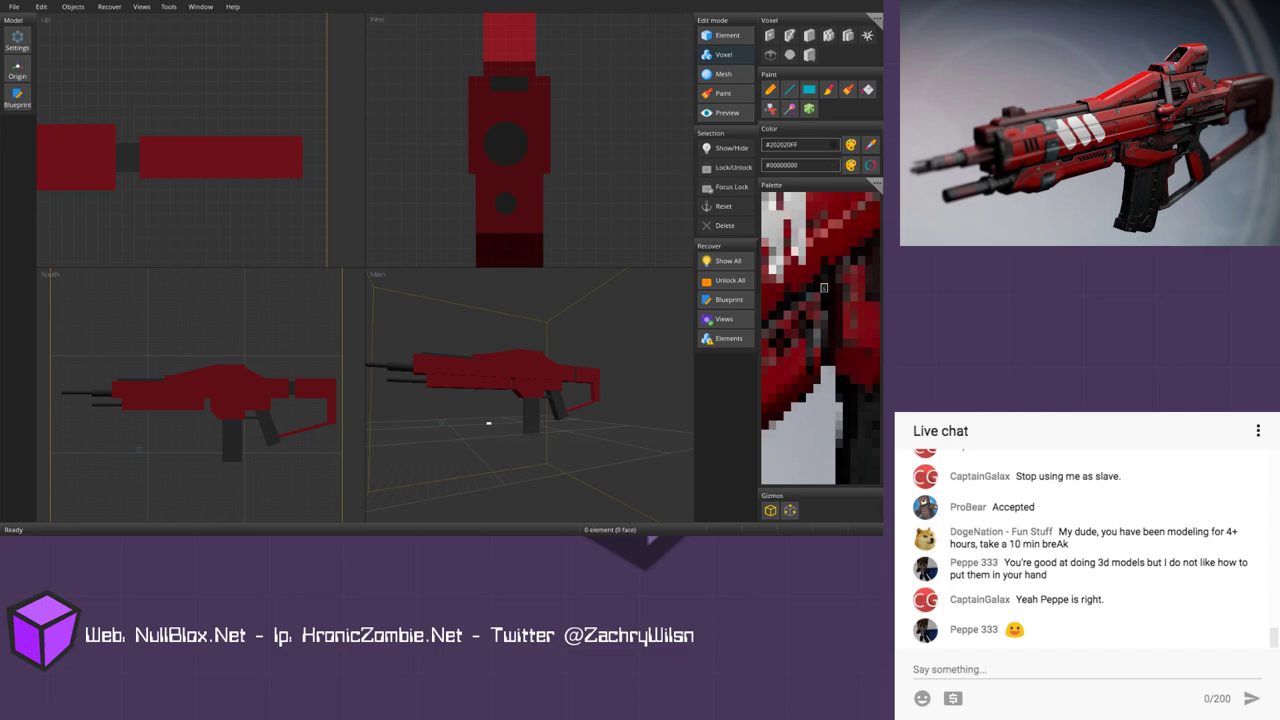
Step: Convert all of the rifle's meshes to voxels at x64 resolution without keeping the inside empty
key(3)
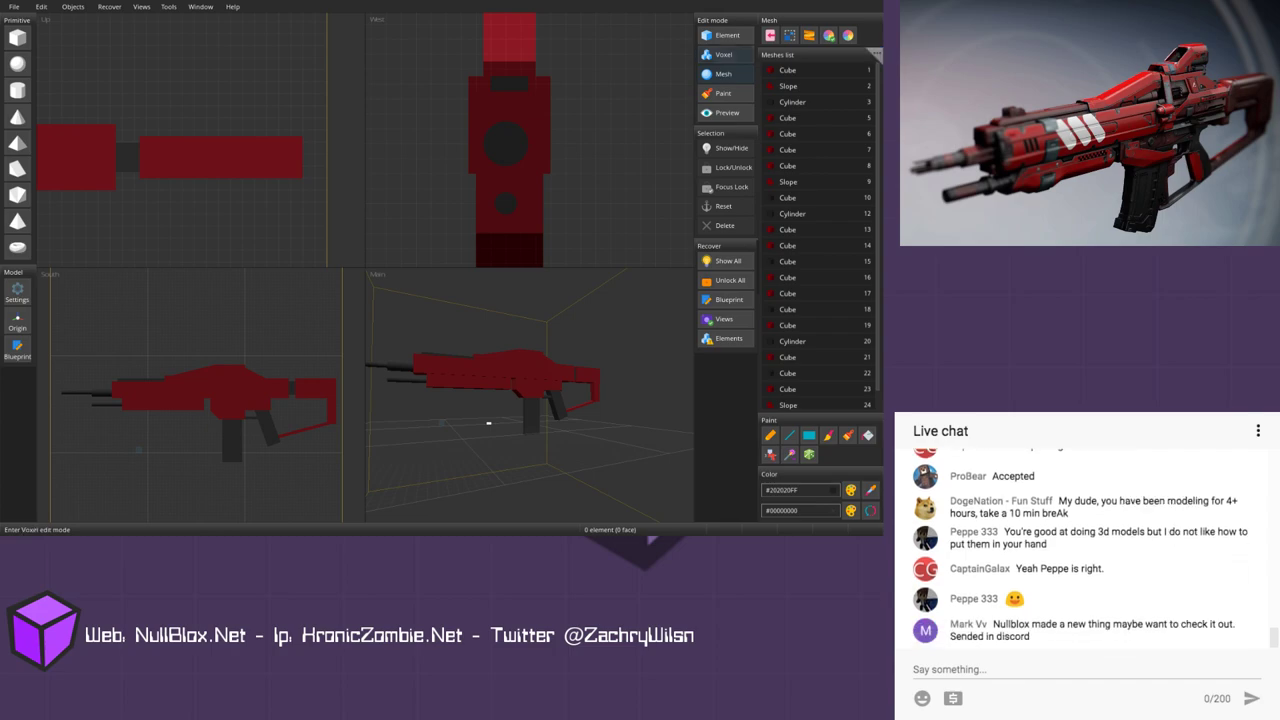
click(875, 53)
mouse_move(829, 69)
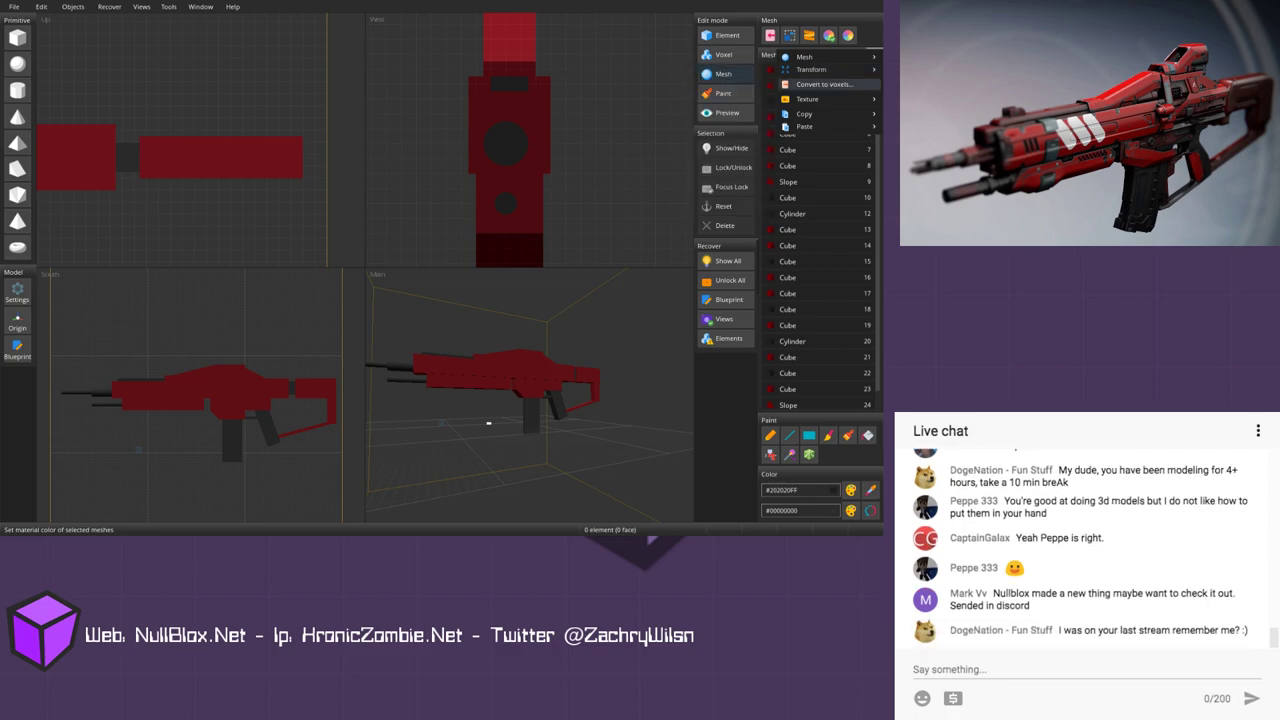
click(824, 84)
drag(358, 256, 438, 256)
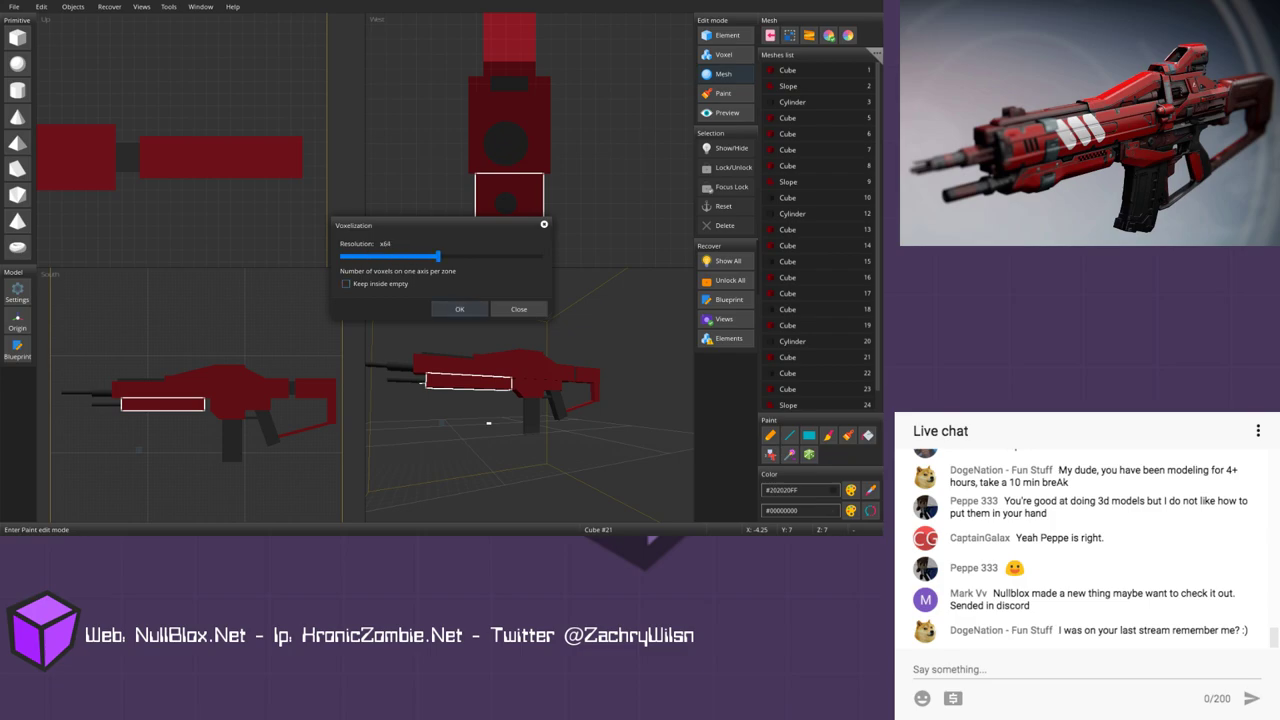
click(459, 309)
mouse_move(489, 423)
middle_down()
mouse_move(511, 426)
mouse_move(491, 428)
middle_up()
mouse_move(491, 428)
right_down()
mouse_move(472, 443)
mouse_move(486, 423)
mouse_move(491, 437)
mouse_move(480, 429)
right_up()
scroll(432, 225, down, 5)
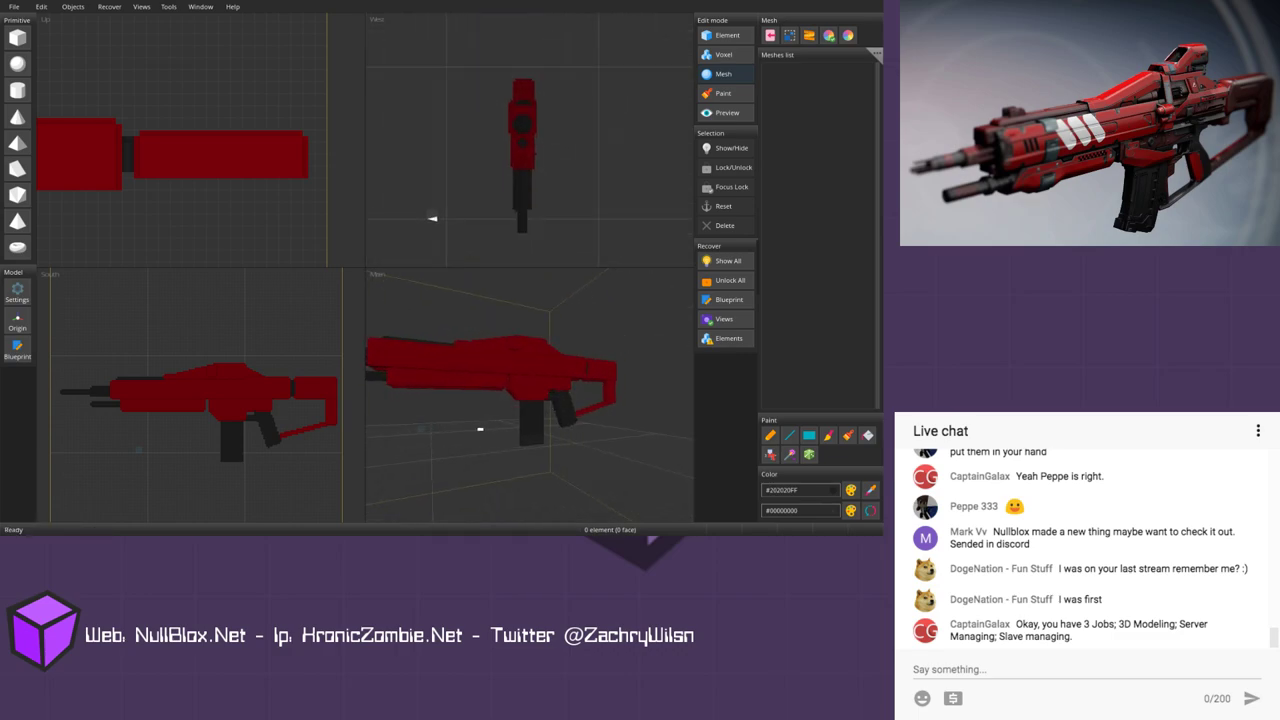
Step: Set a voxel blueprint around the whole rifle and narrow it to one half of the rifle's width
click(724, 54)
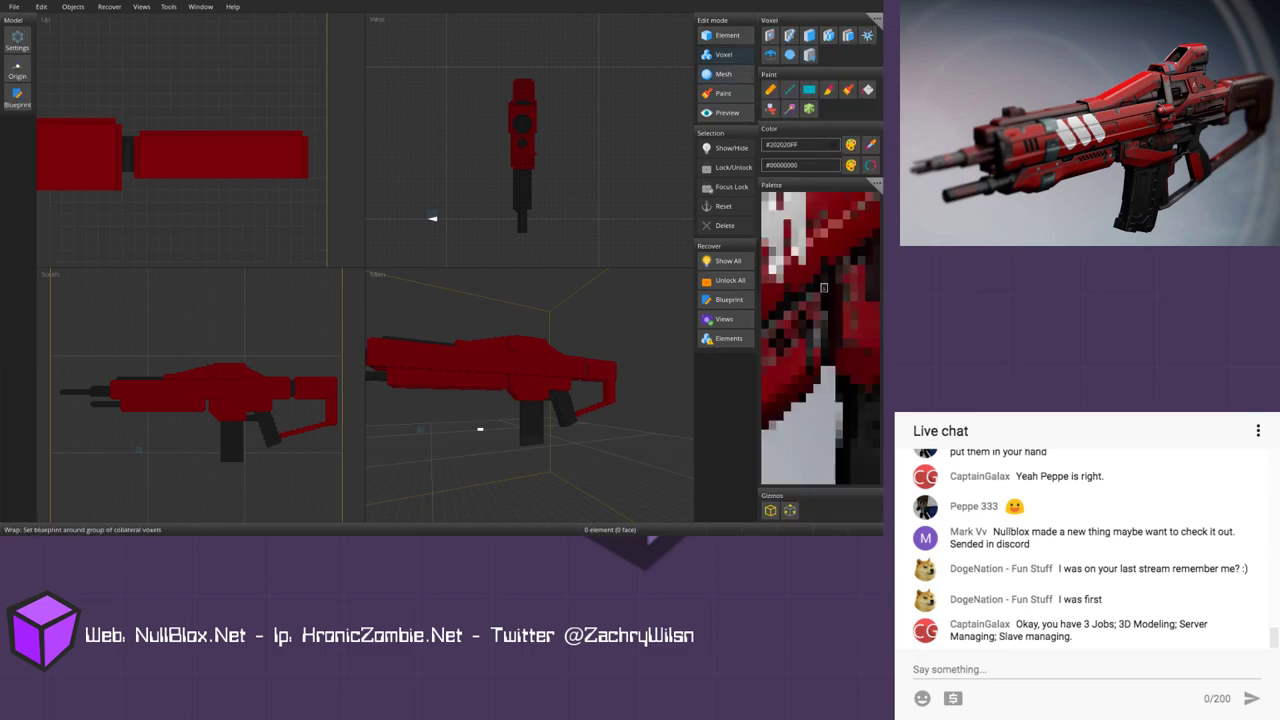
right_drag(540, 400, 550, 400)
right_drag(484, 426, 500, 420)
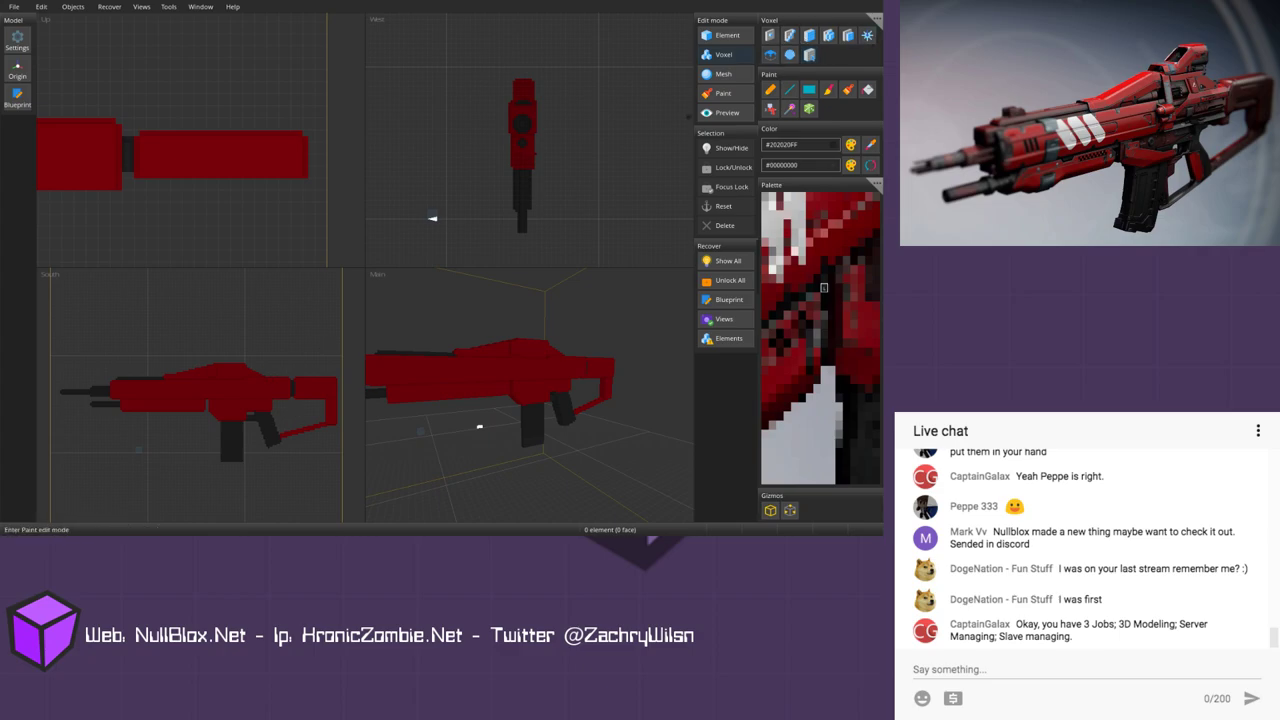
click(529, 138)
scroll(529, 138, up, 5)
scroll(529, 138, down, 2)
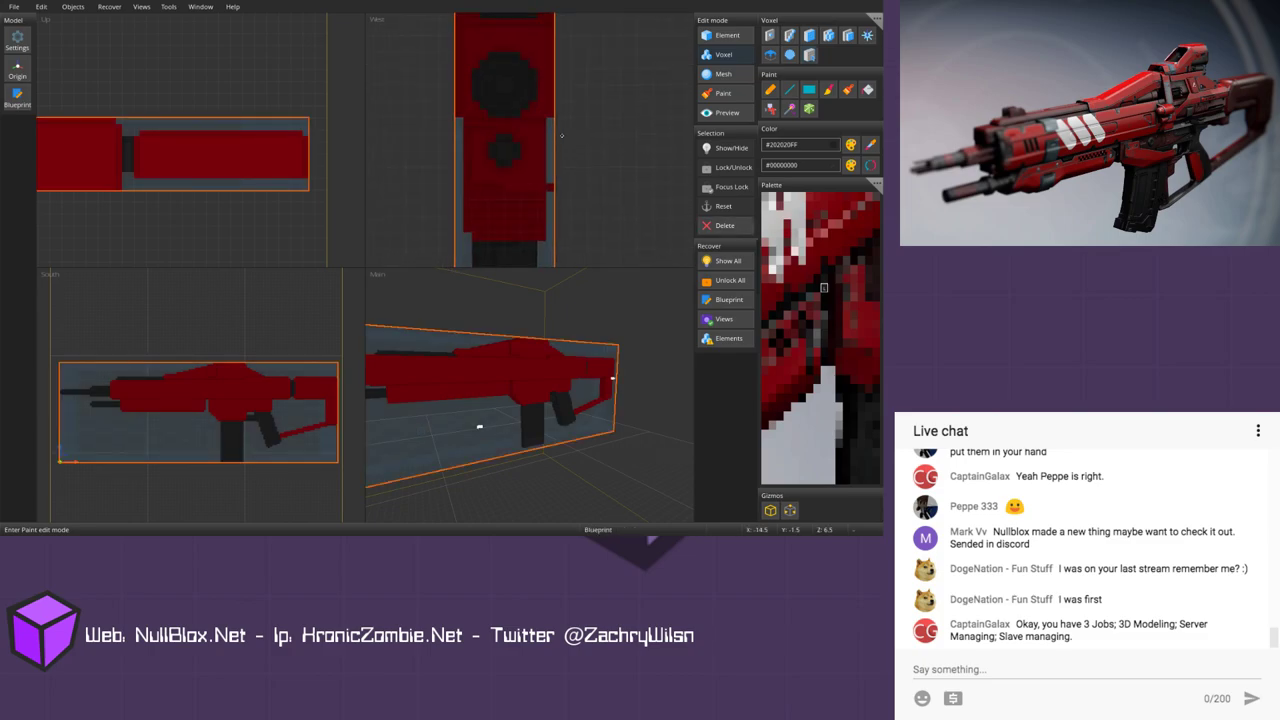
scroll(560, 162, down, 2)
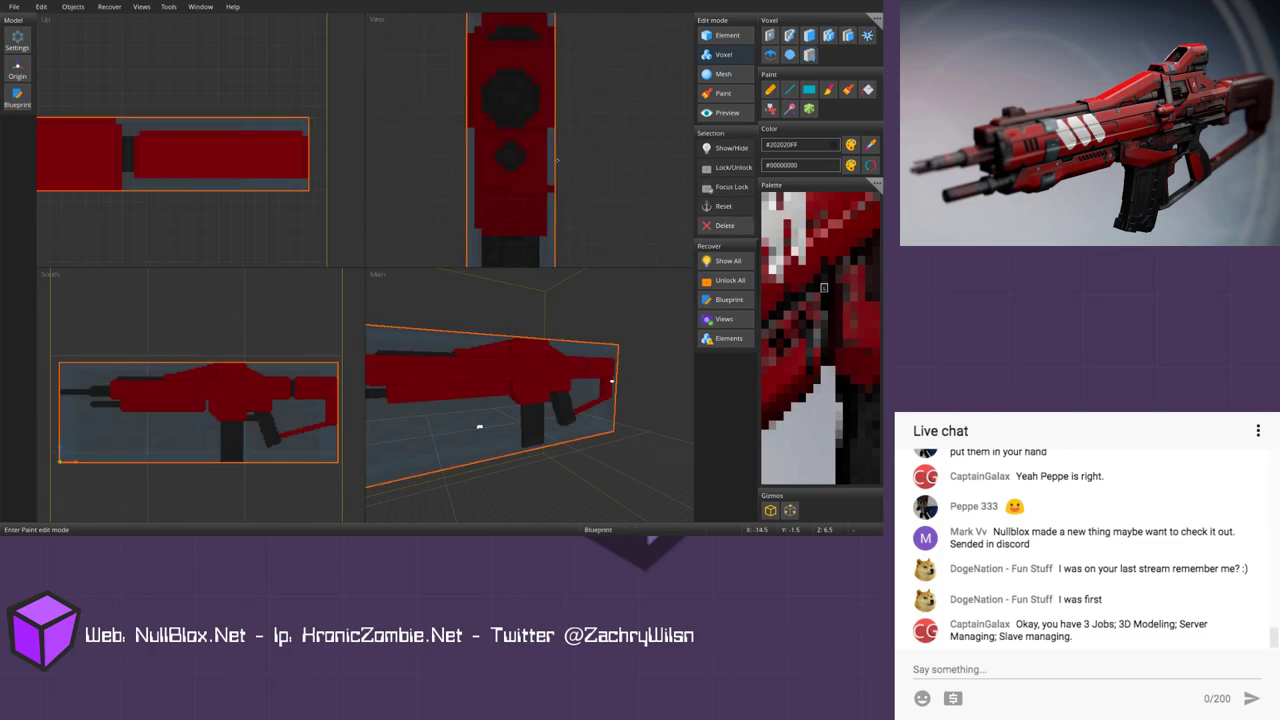
middle_drag(557, 160, 559, 172)
middle_drag(480, 410, 620, 410)
scroll(566, 445, up, 5)
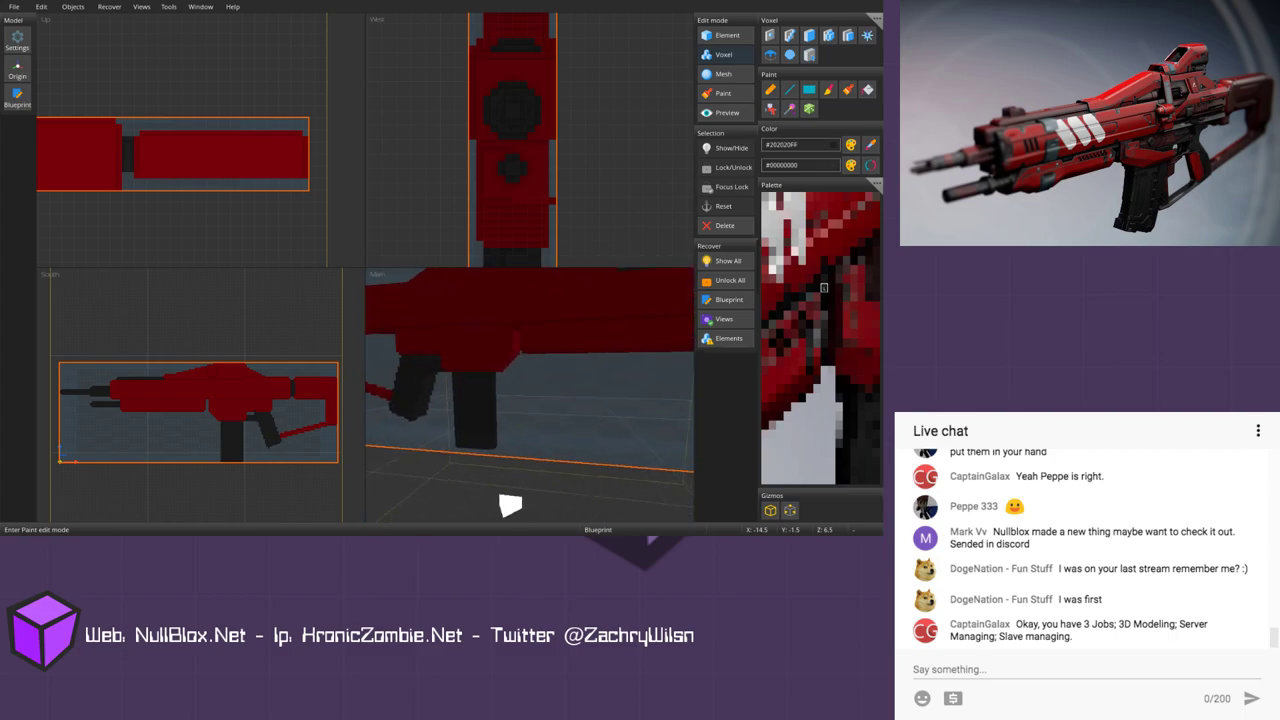
mouse_move(583, 492)
right_down()
mouse_move(568, 420)
mouse_move(530, 390)
mouse_move(610, 460)
mouse_move(574, 493)
right_up()
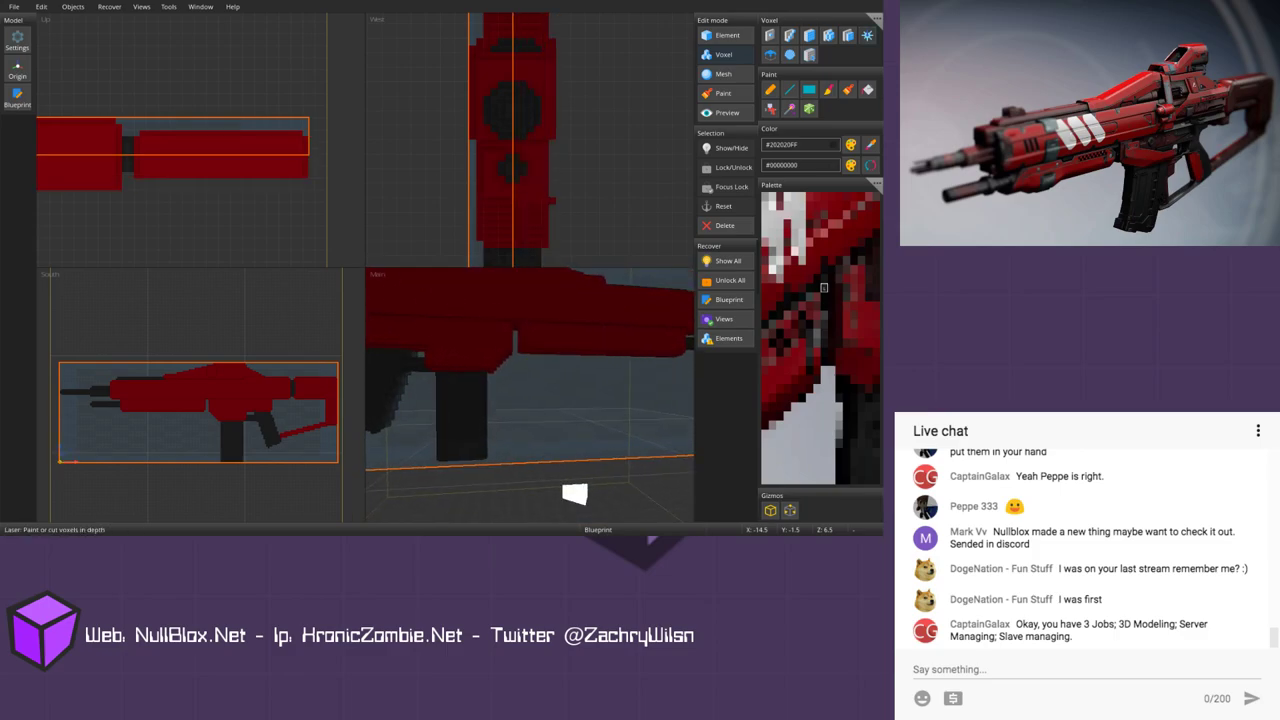
Step: Copy the voxels of the enclosed half and move the blueprint over the opposite half, at Z 8
click(875, 18)
mouse_move(810, 64)
click(723, 94)
drag(489, 41, 533, 41)
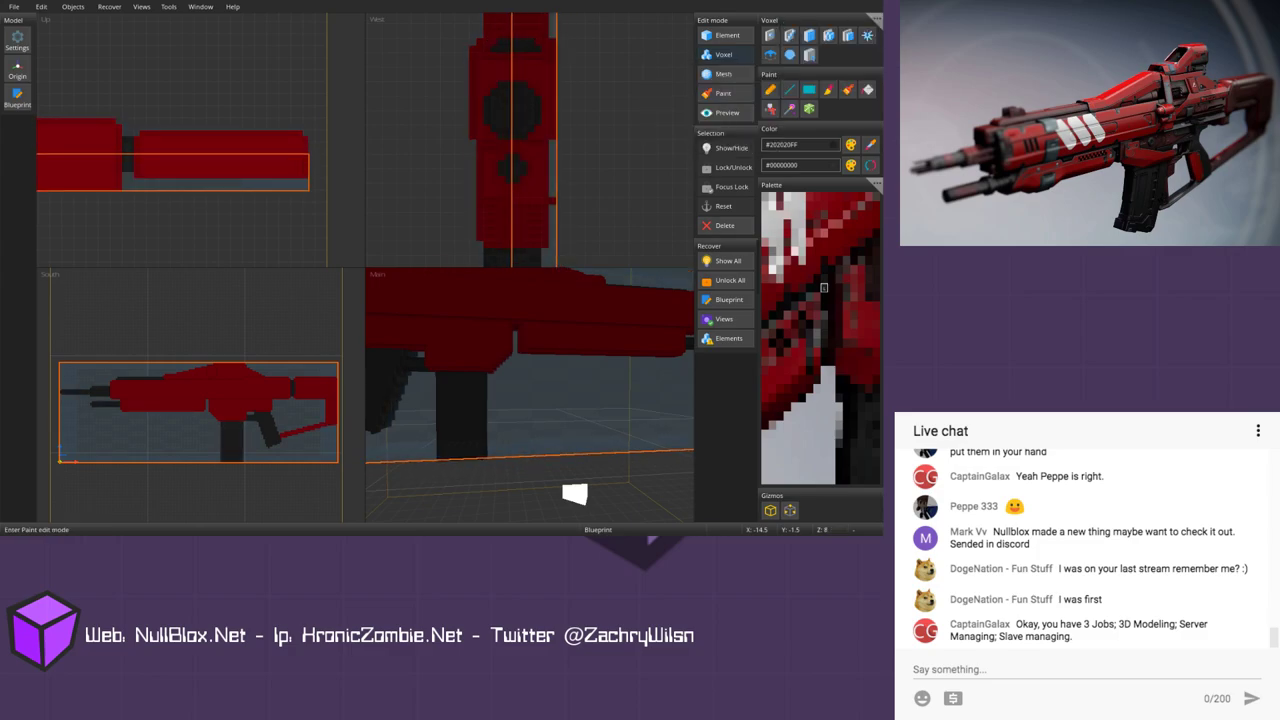
Step: Replace the opposite half's voxels with the copied half, flipped on the Z axis, to make the rifle symmetrical
click(875, 18)
mouse_move(810, 64)
click(718, 80)
click(875, 18)
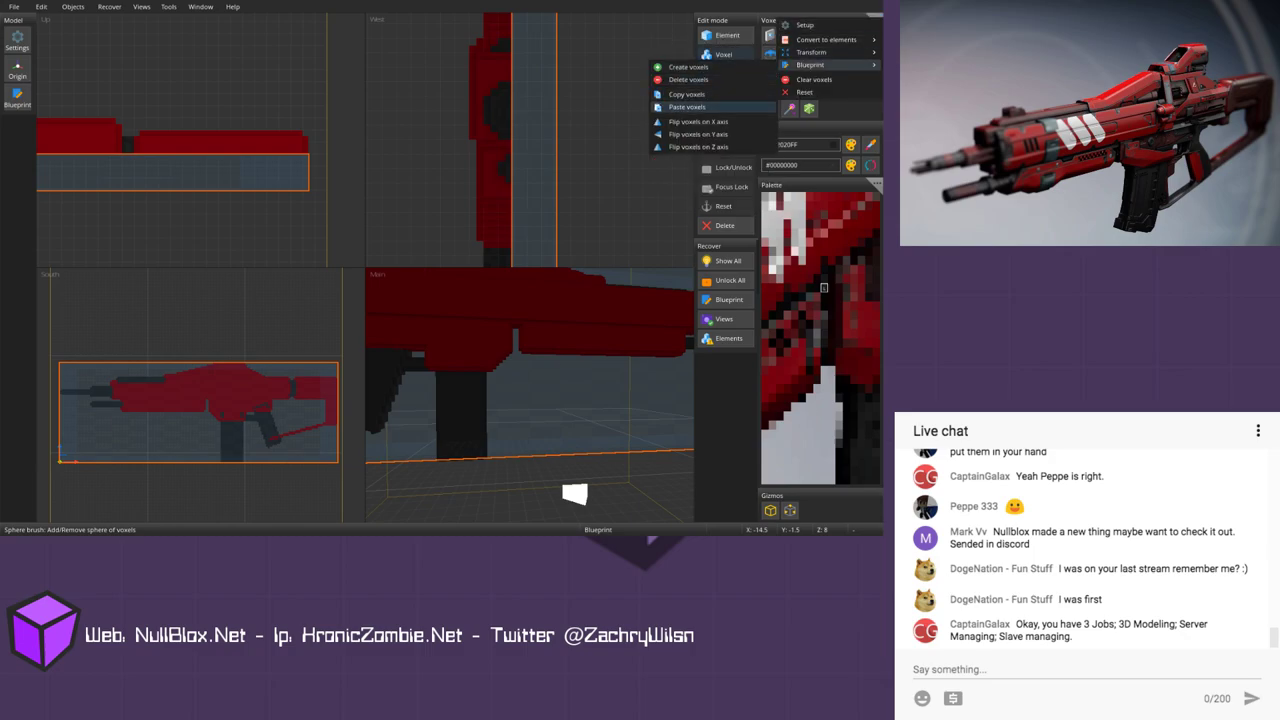
click(713, 108)
click(875, 18)
click(713, 146)
key(Escape)
Step: Sample the red #78000BFF from the upper part of the rifle body as the paint color
middle_drag(530, 400, 420, 400)
scroll(530, 394, down, 3)
scroll(530, 394, up, 1)
right_drag(510, 412, 507, 407)
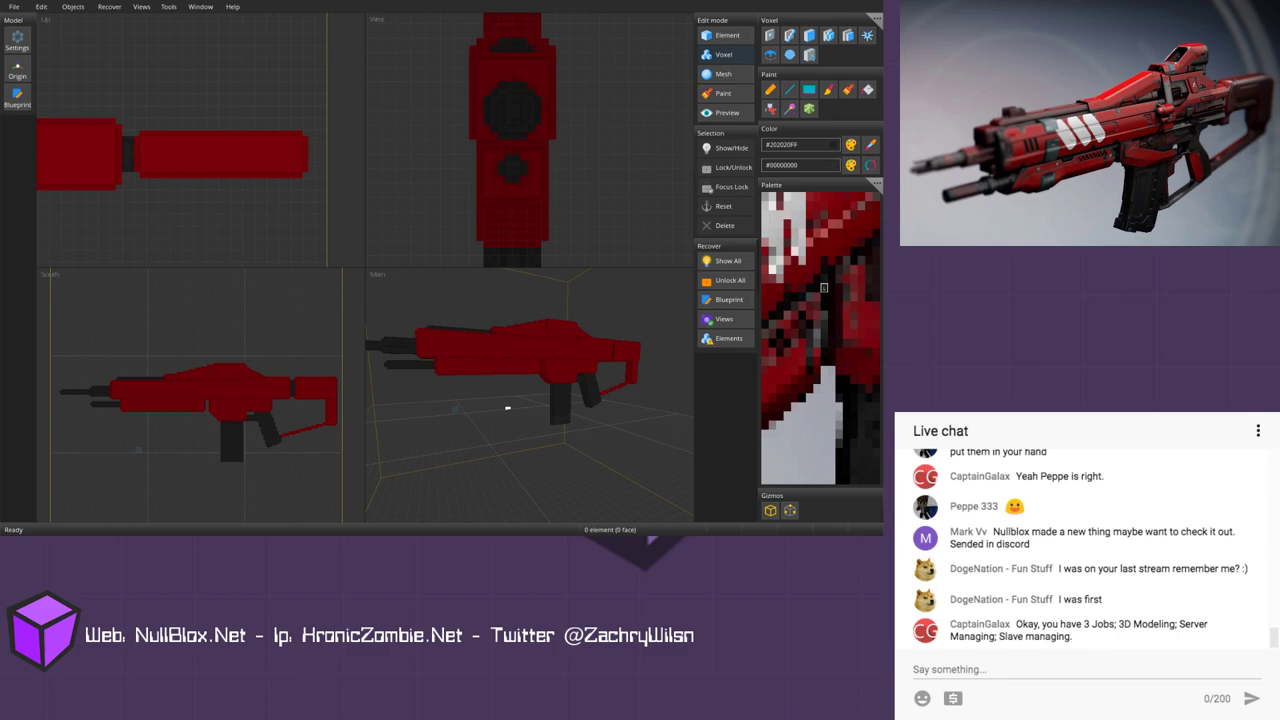
mouse_move(508, 408)
middle_down()
mouse_move(491, 405)
mouse_move(518, 402)
middle_up()
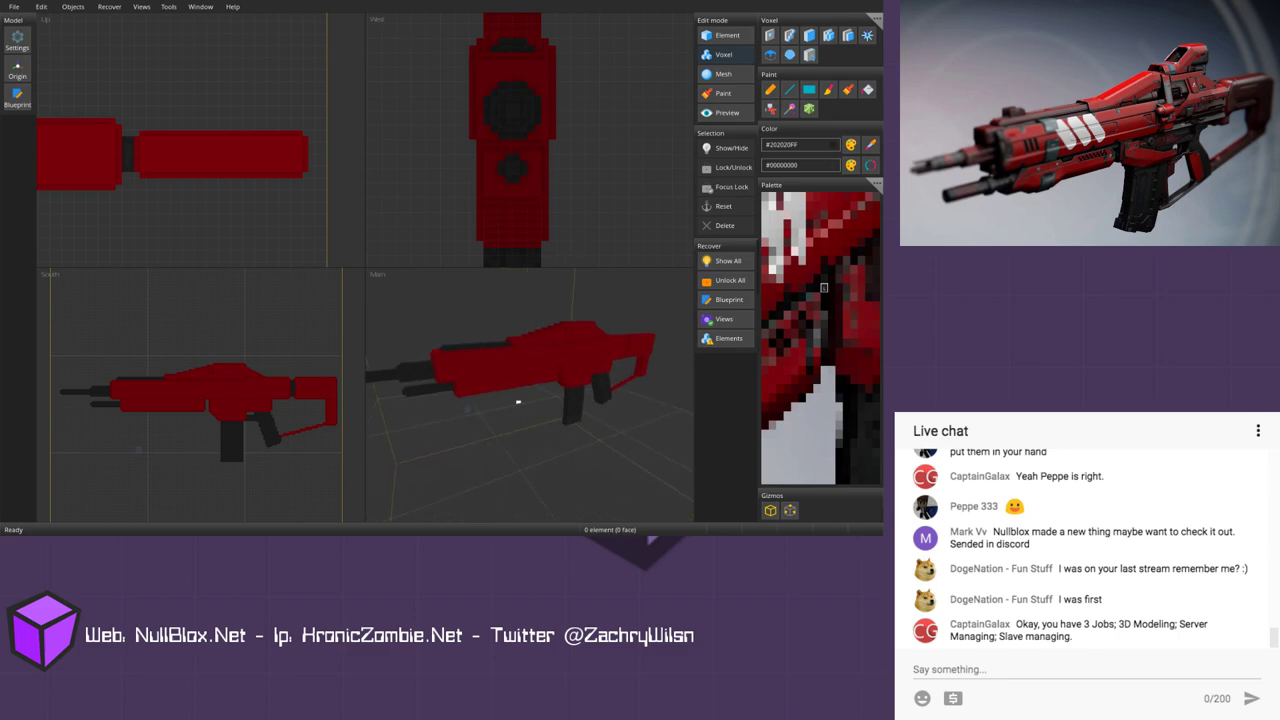
scroll(232, 372, up, 5)
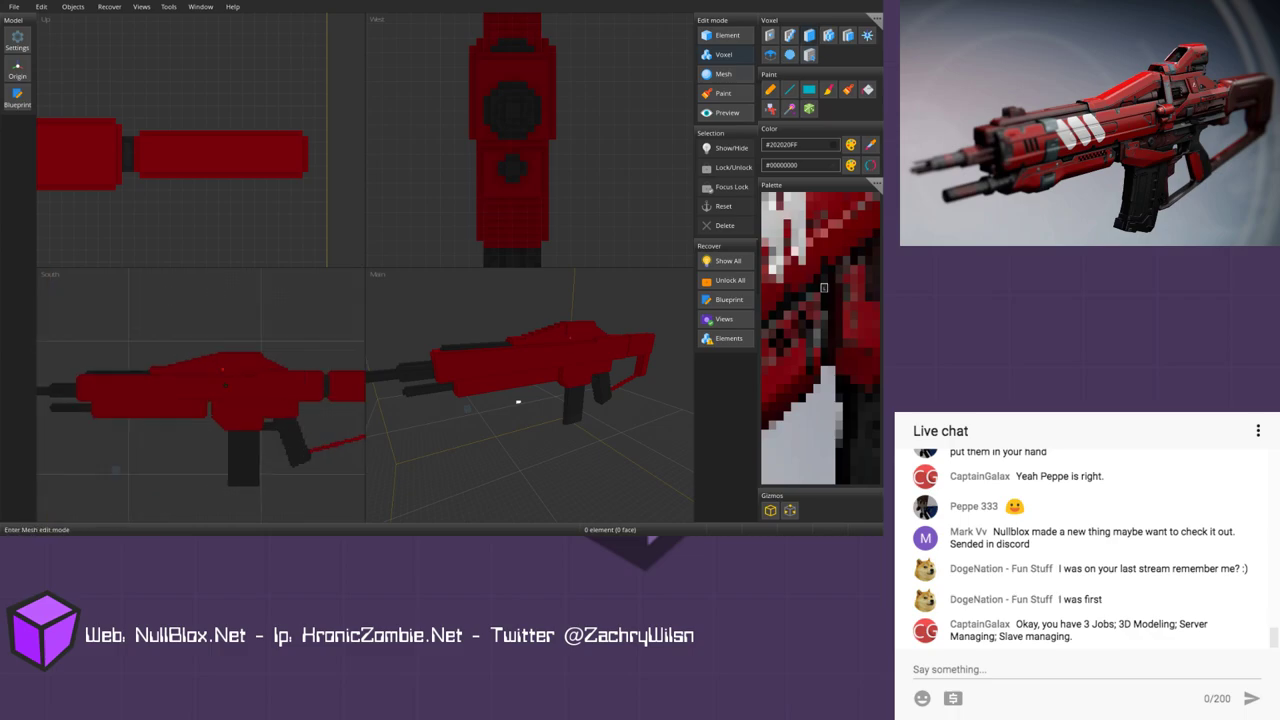
middle_drag(228, 371, 223, 396)
scroll(222, 396, up, 2)
alt+click(221, 353)
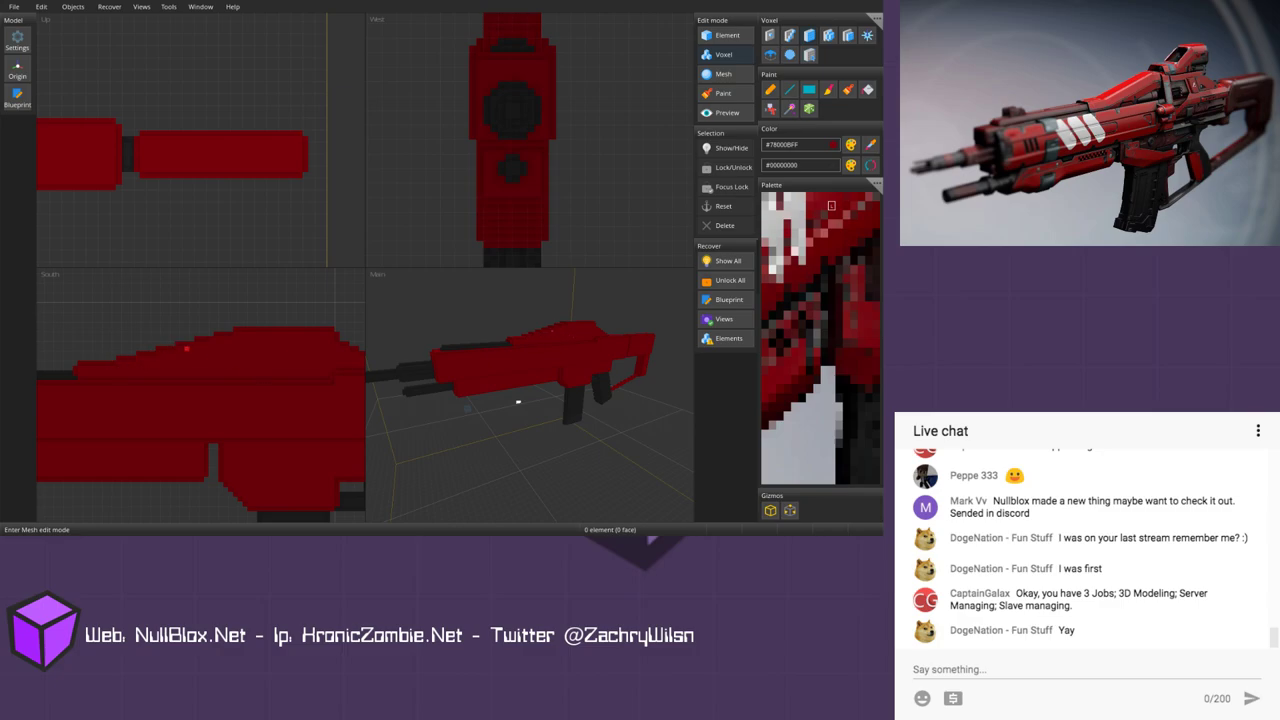
Step: Sample the dark grey #202020FF from the barrel as the paint color
scroll(226, 349, up, 5)
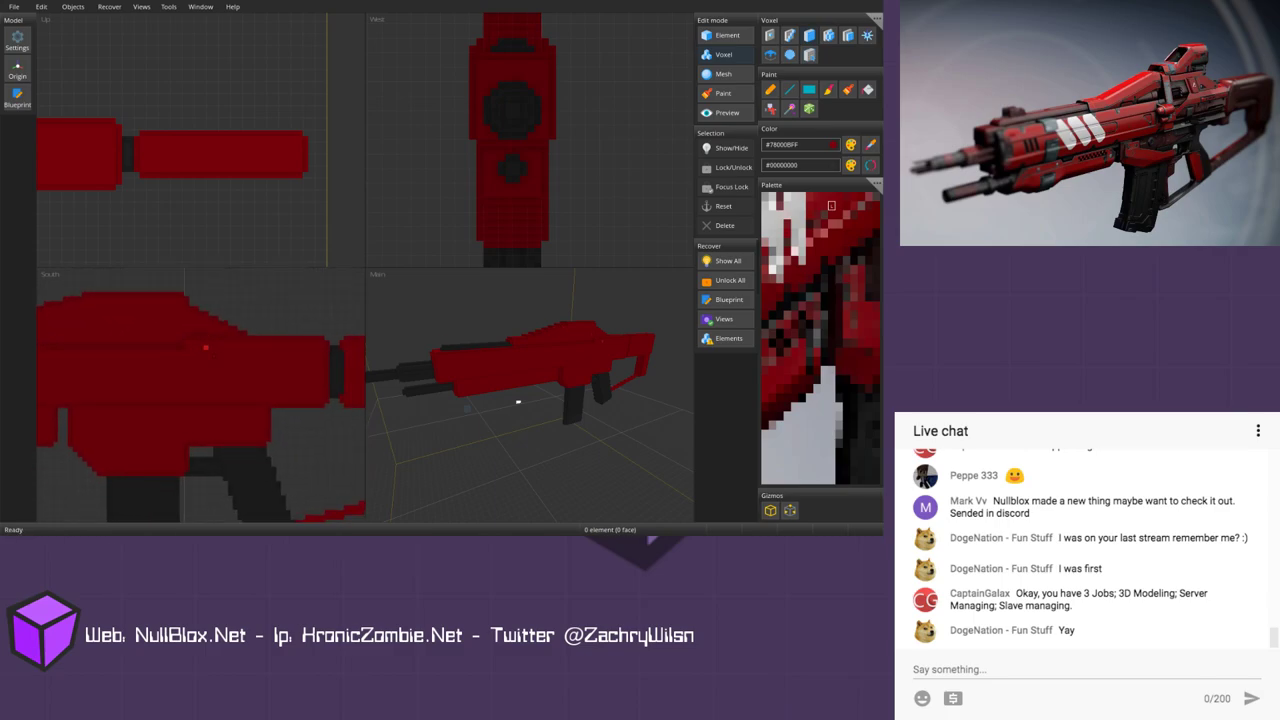
scroll(230, 350, down, 5)
scroll(257, 352, down, 3)
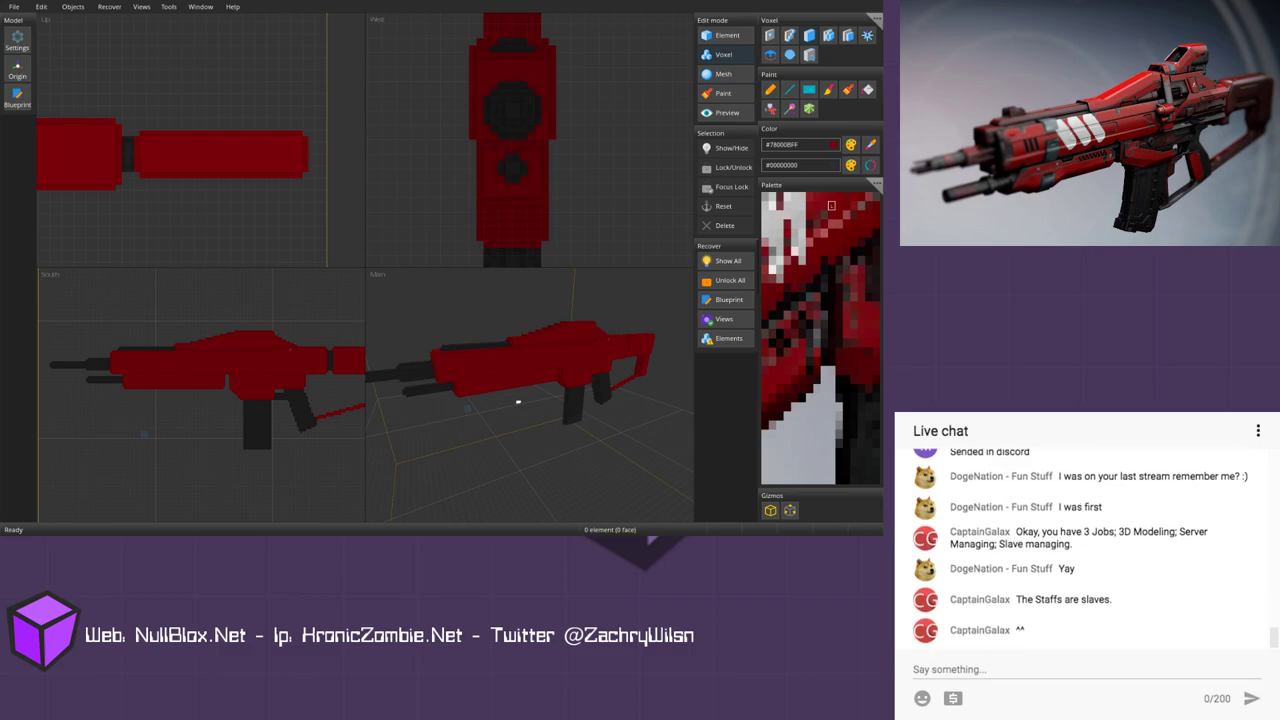
middle_drag(150, 345, 337, 342)
scroll(337, 342, up, 2)
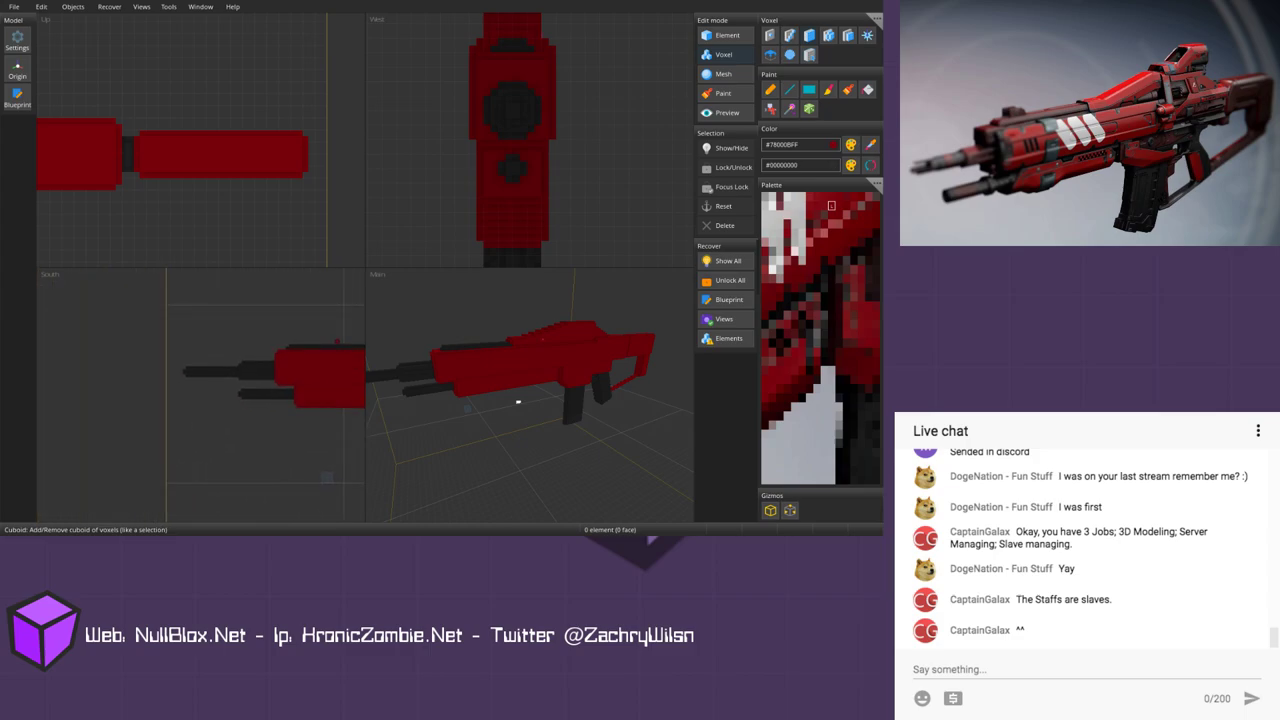
middle_drag(308, 383, 322, 368)
scroll(322, 368, up, 4)
alt+click(206, 338)
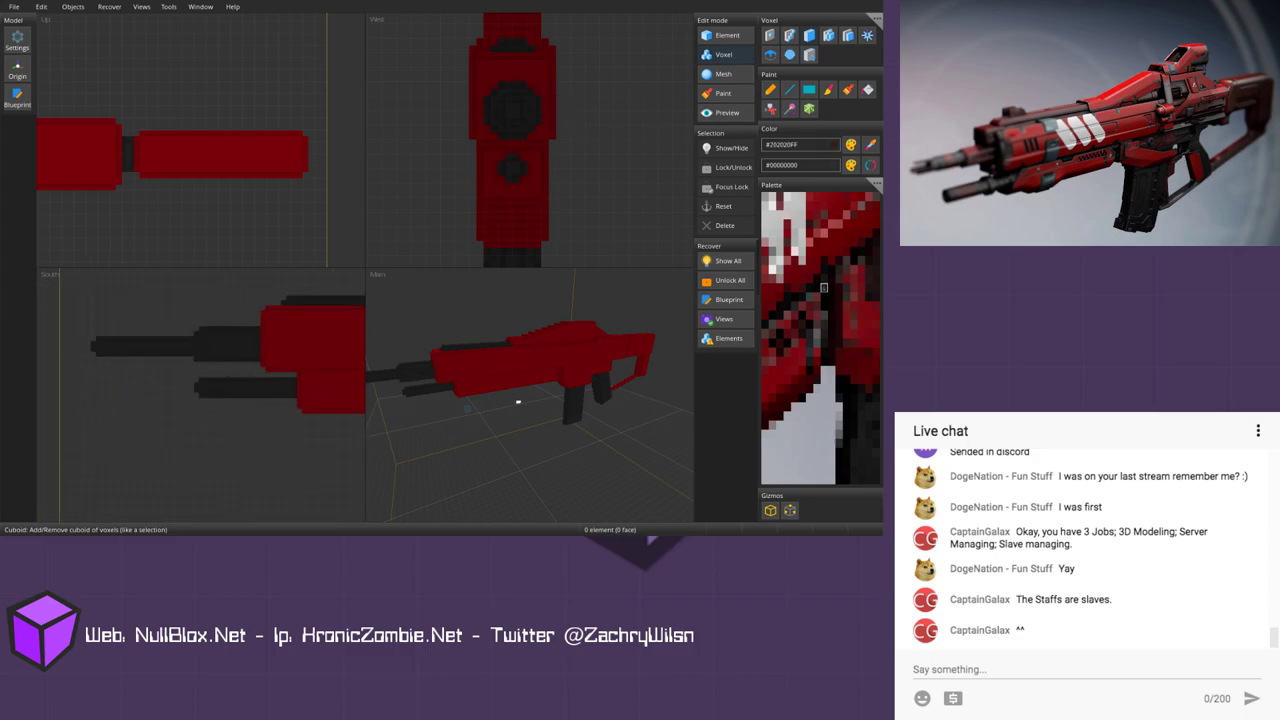
Step: Set the paint color to the red #78000BFF sampled from the front edge of the rifle body
scroll(518, 401, up, 3)
mouse_move(441, 363)
middle_down()
mouse_move(546, 410)
mouse_move(518, 370)
mouse_move(468, 346)
middle_up()
scroll(500, 368, up, 2)
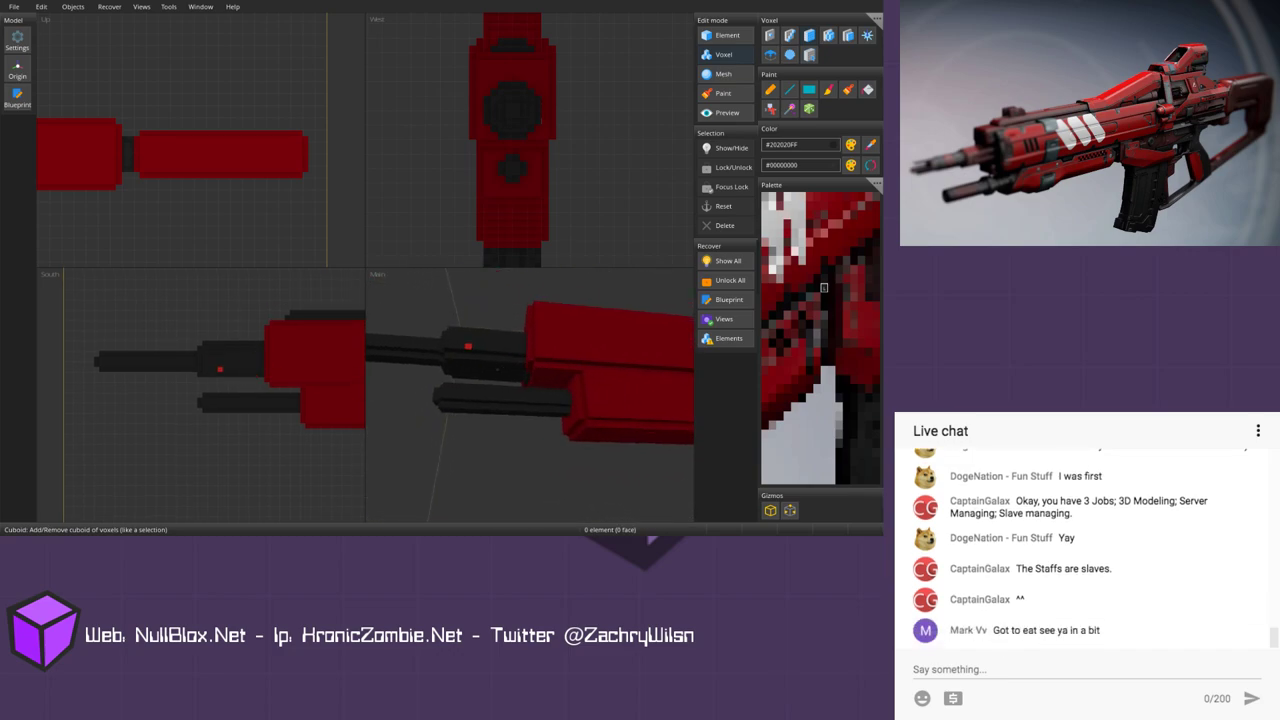
drag(450, 363, 520, 368)
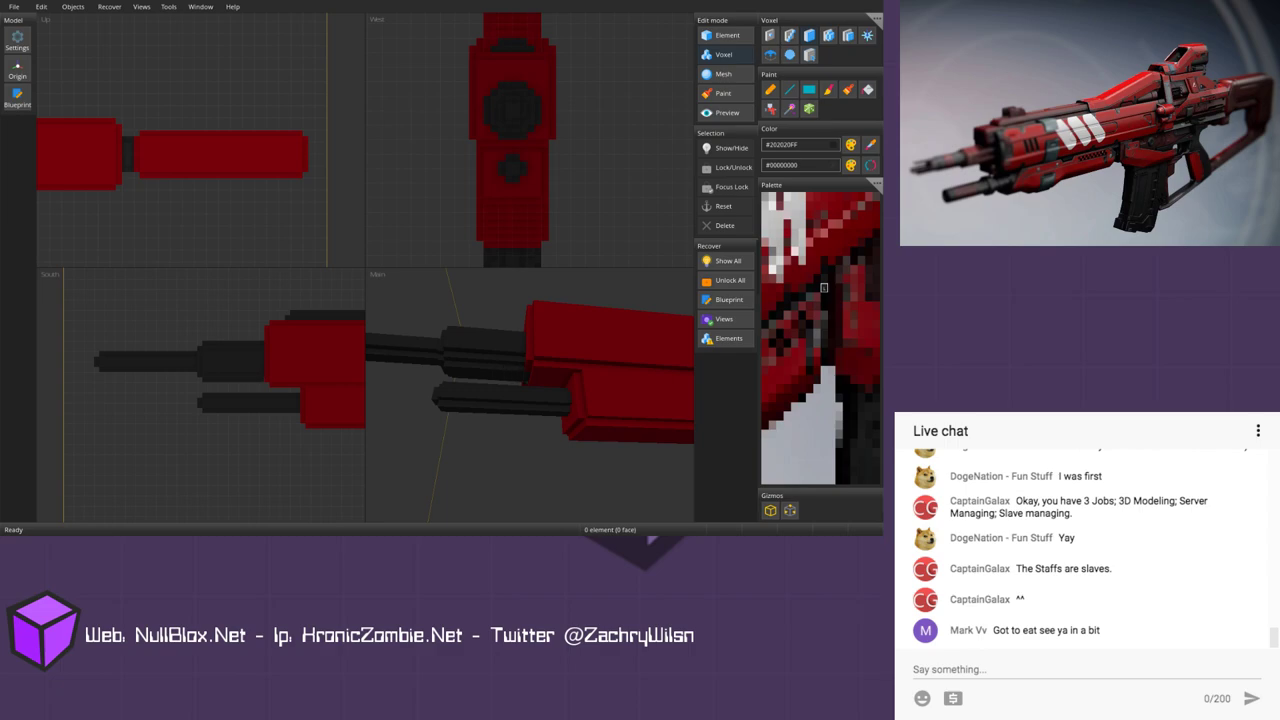
mouse_move(520, 368)
middle_down()
mouse_move(630, 380)
mouse_move(550, 392)
mouse_move(543, 377)
middle_up()
alt+click(549, 372)
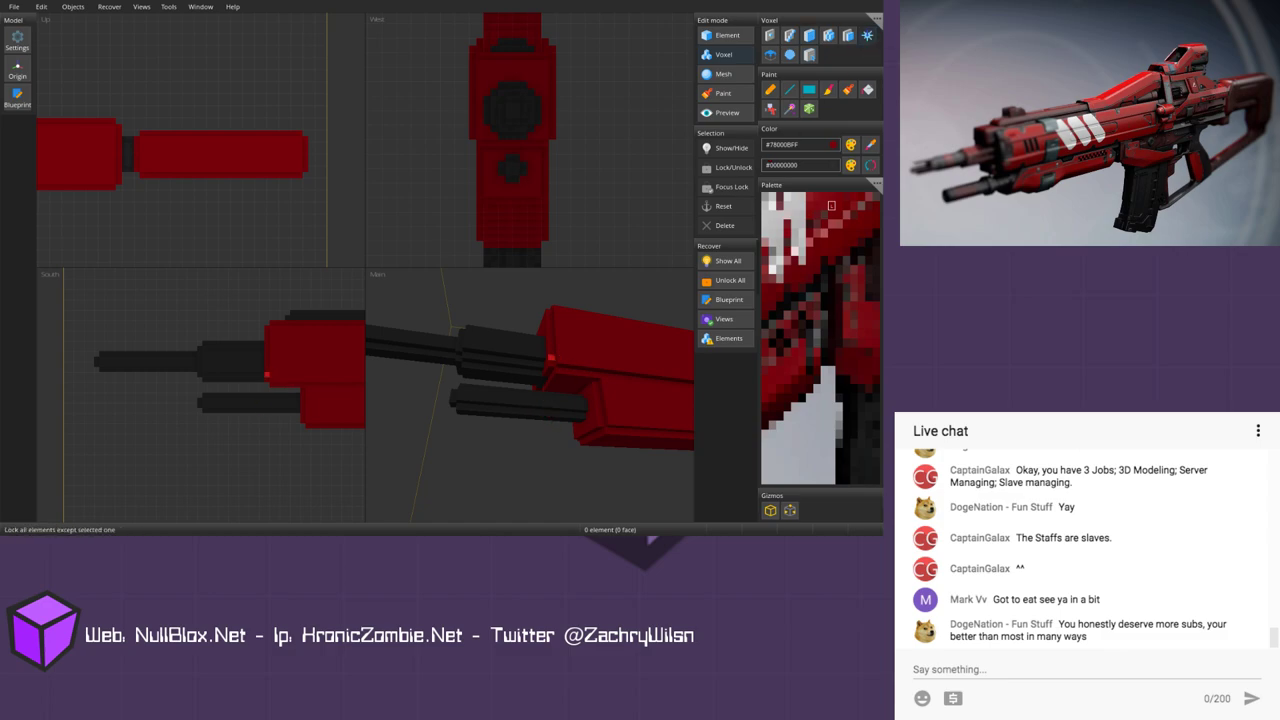
middle_drag(543, 400, 583, 457)
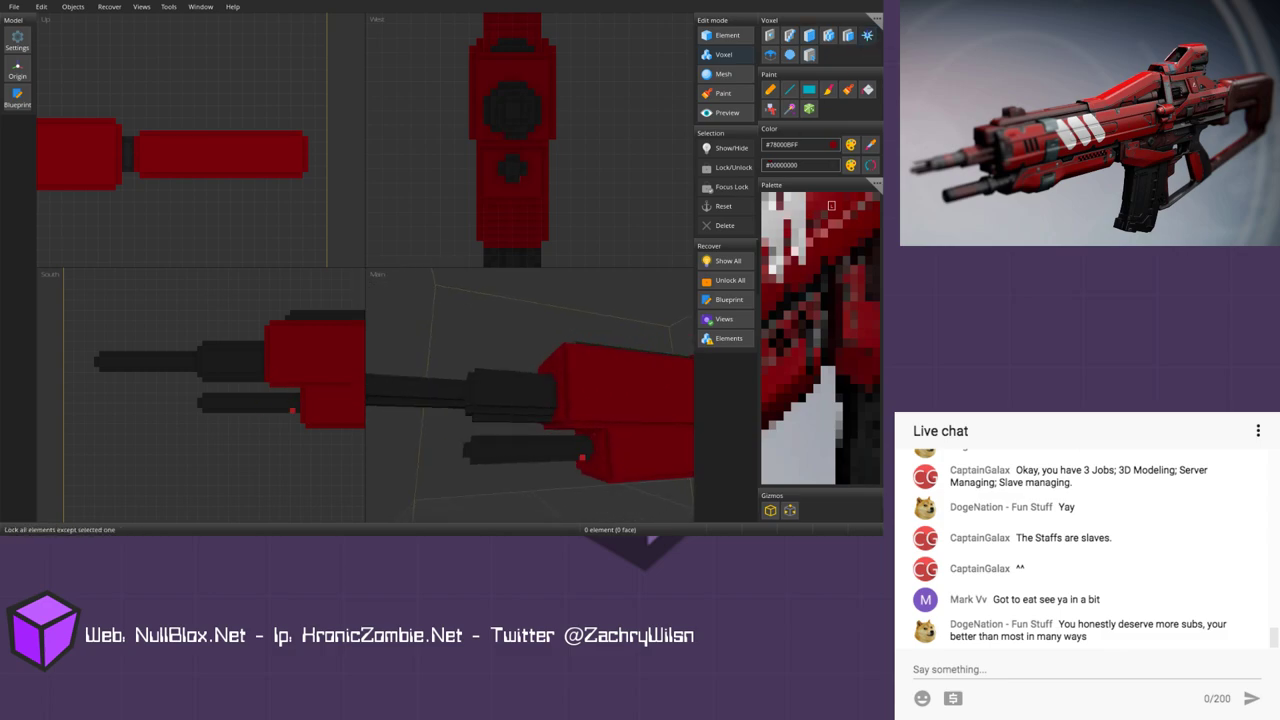
Step: Try to flood the red receiver with the transparent secondary color using the Bucket, and undo the fills
middle_drag(293, 405, 200, 396)
scroll(200, 396, down, 3)
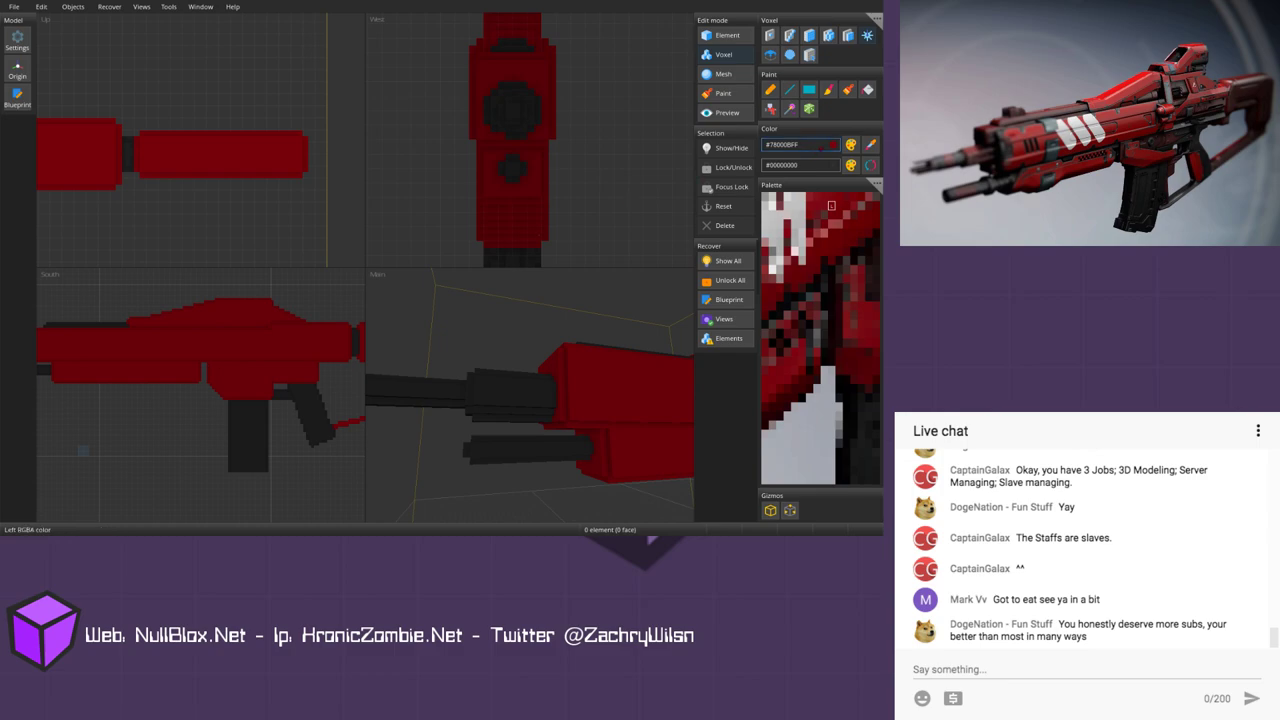
click(868, 89)
scroll(200, 396, down, 2)
mouse_move(200, 396)
middle_down()
mouse_move(242, 400)
mouse_move(181, 401)
middle_up()
right_click(242, 390)
key(ctrl+z)
key(ctrl+z)
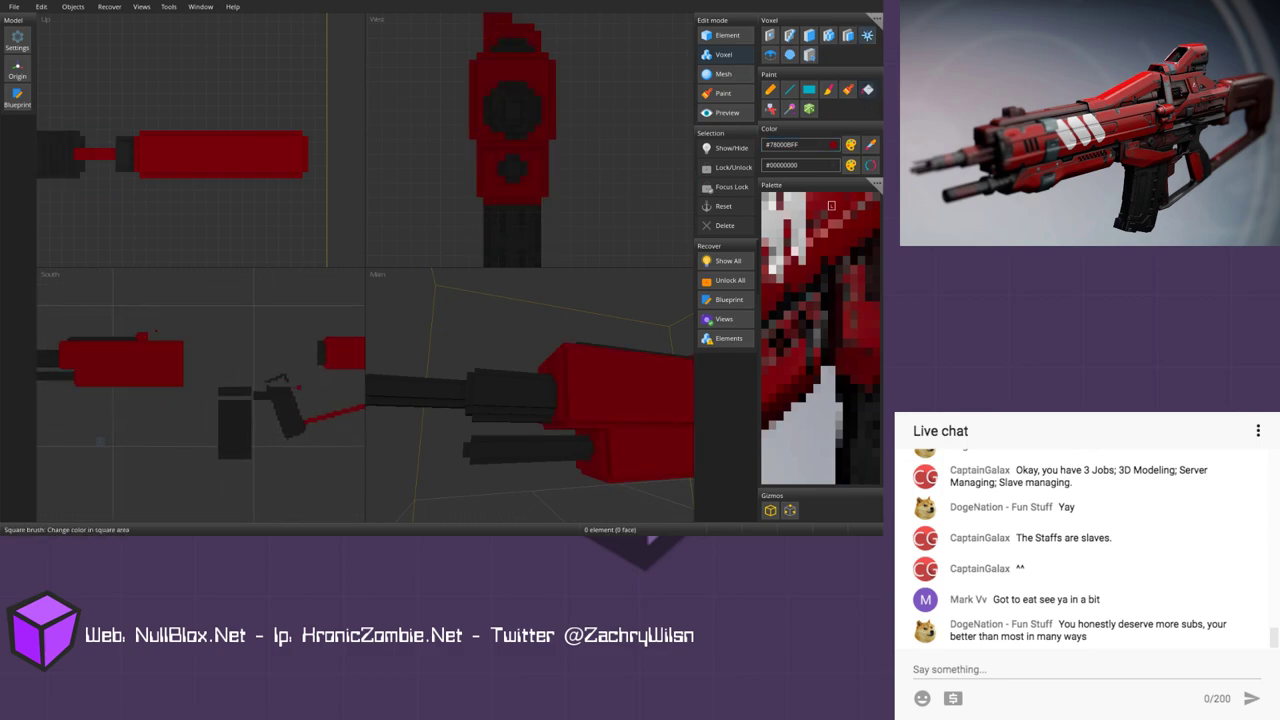
scroll(312, 387, up, 2)
right_click(264, 371)
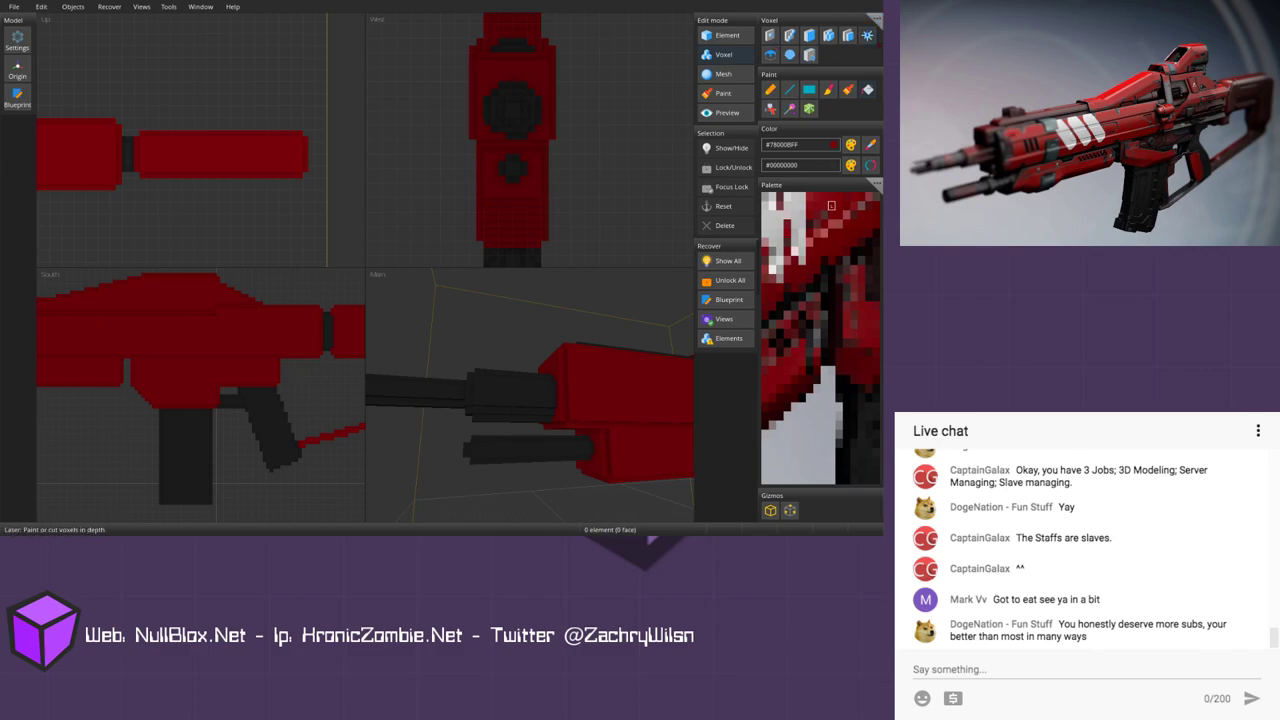
Step: Paint the entire rifle, including barrels, magazine and grip, red #78000BFF using the Sprayer with a diameter of 99
scroll(55, 445, down, 3)
middle_drag(55, 445, 213, 420)
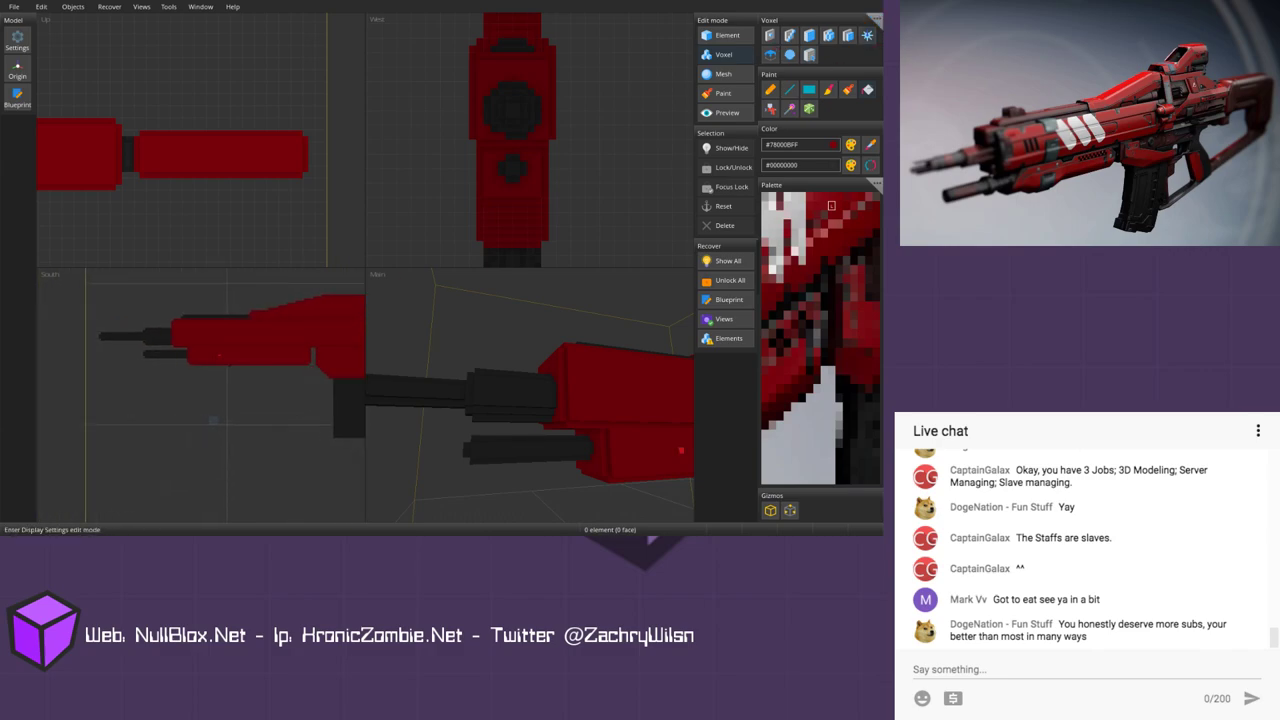
middle_drag(298, 393, 210, 393)
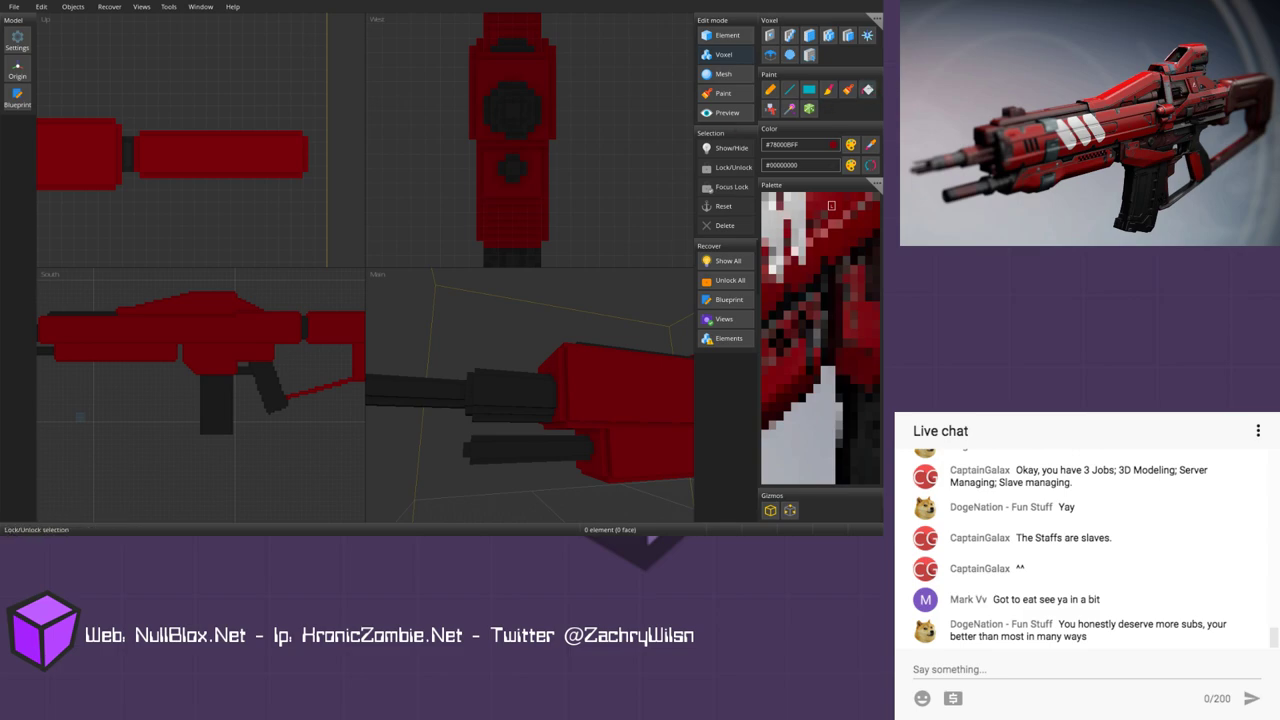
click(770, 108)
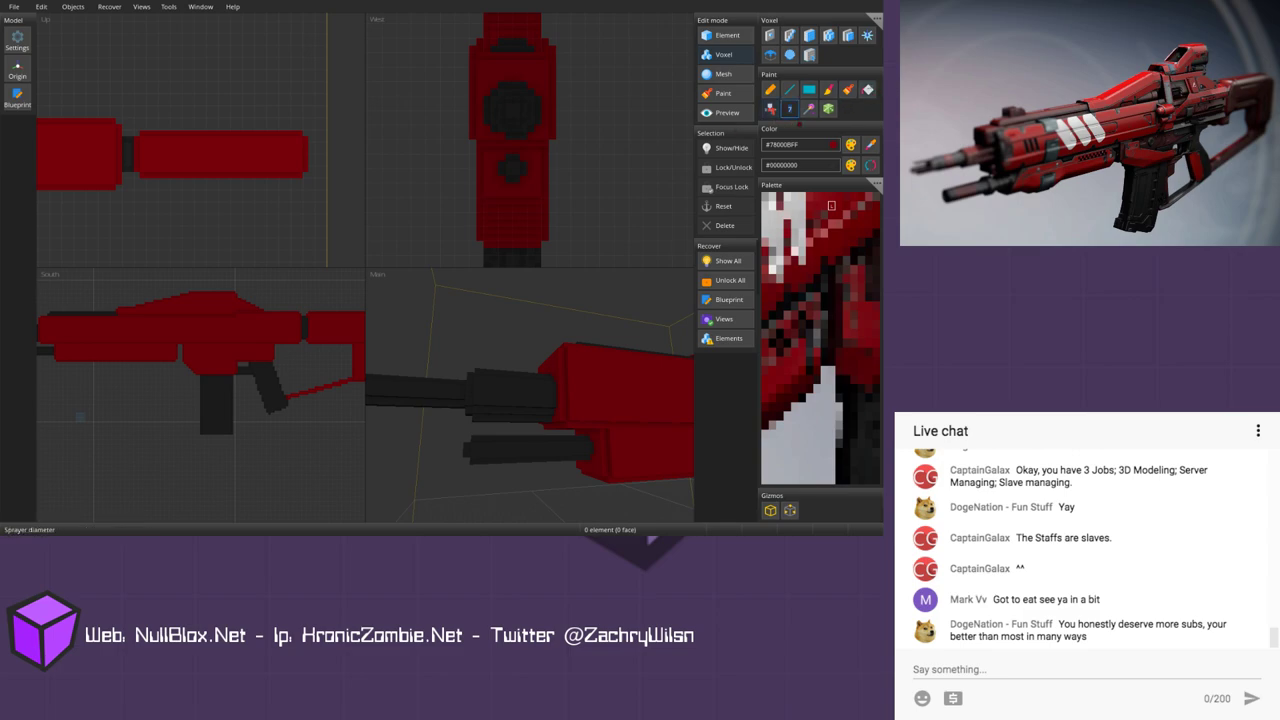
text(99)
middle_drag(80, 416, 155, 428)
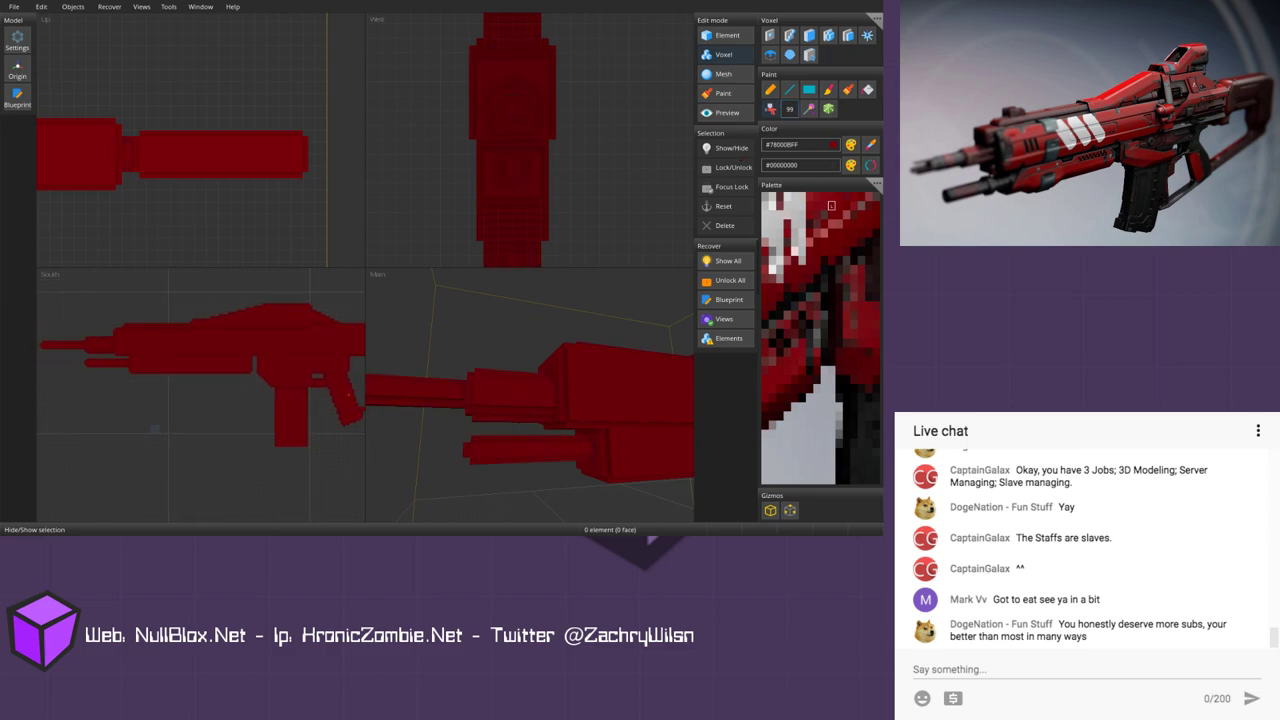
middle_drag(278, 366, 170, 354)
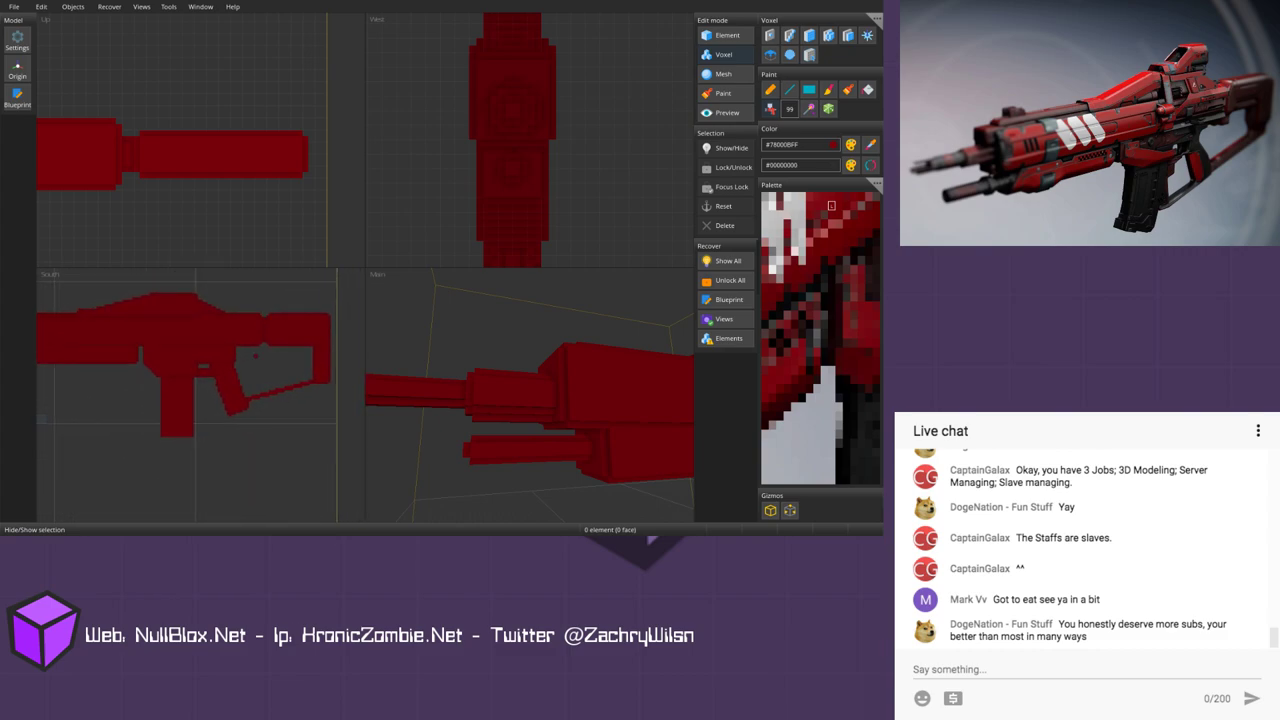
Step: Sample the dark grey #191919FF from the palette and draw Pen lines around the joints where both barrels meet the rifle body
click(868, 90)
middle_drag(221, 334, 269, 334)
middle_drag(120, 421, 157, 432)
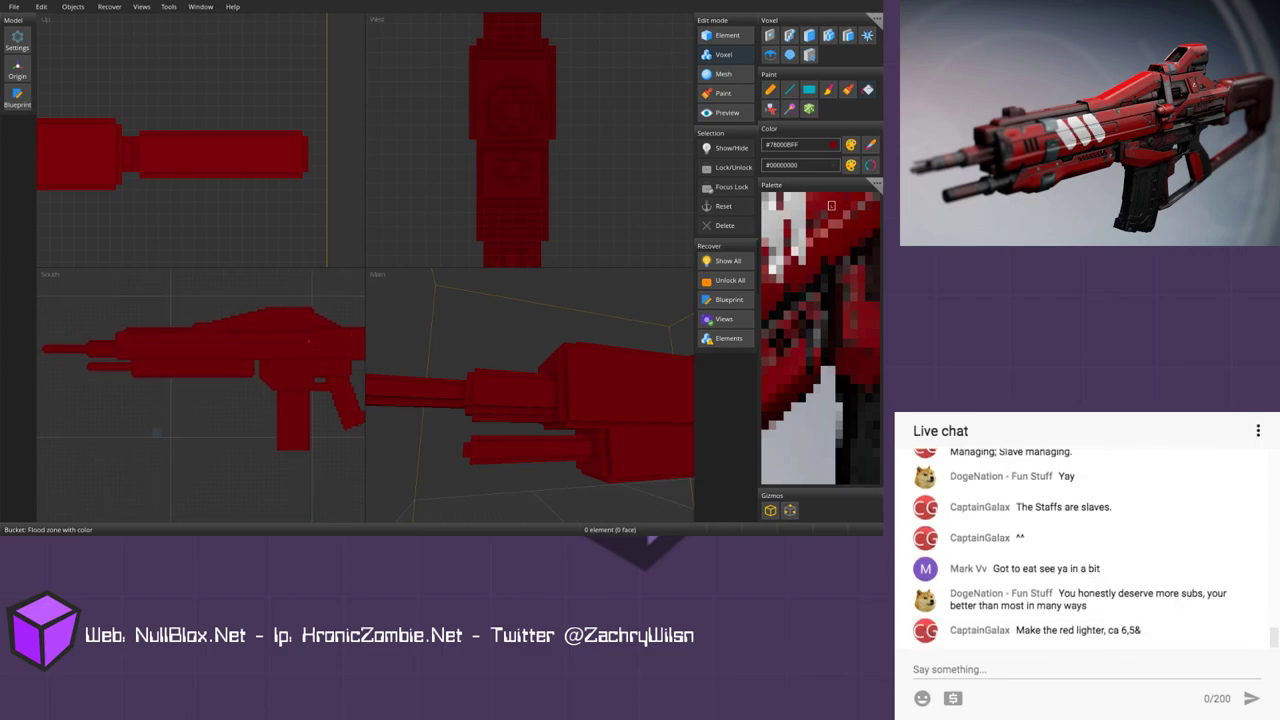
click(854, 480)
click(770, 89)
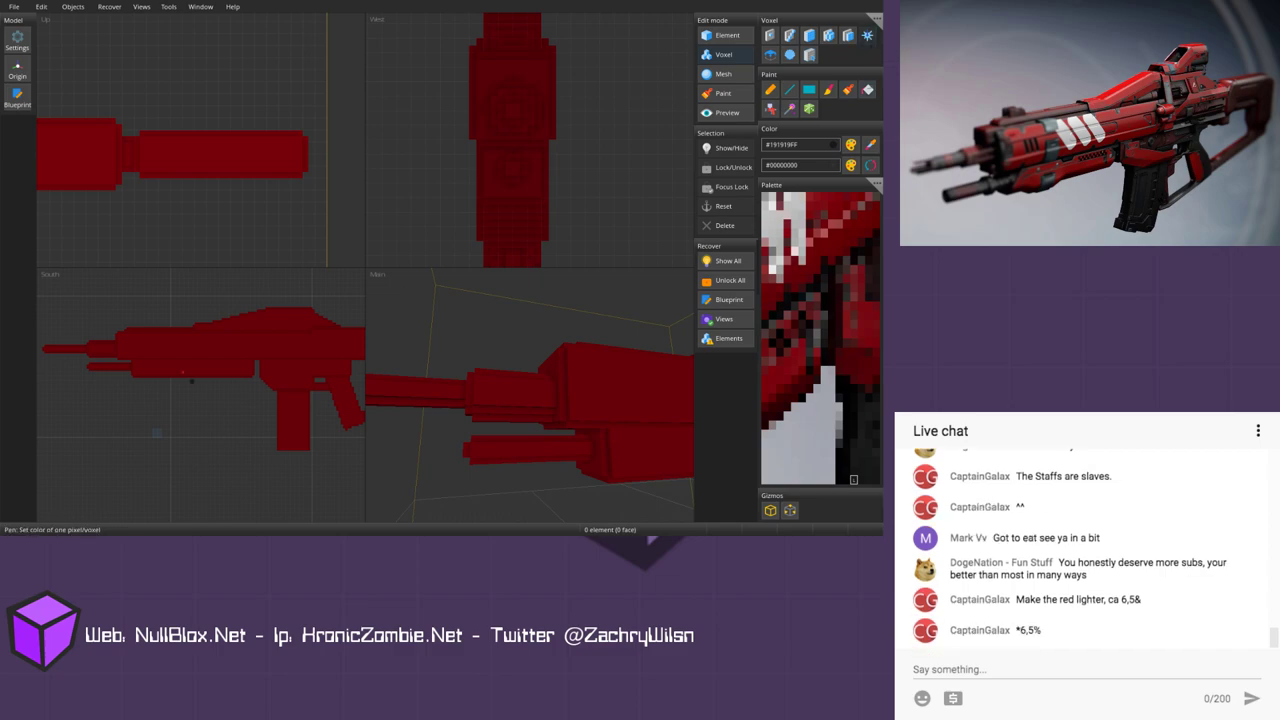
scroll(251, 374, up, 5)
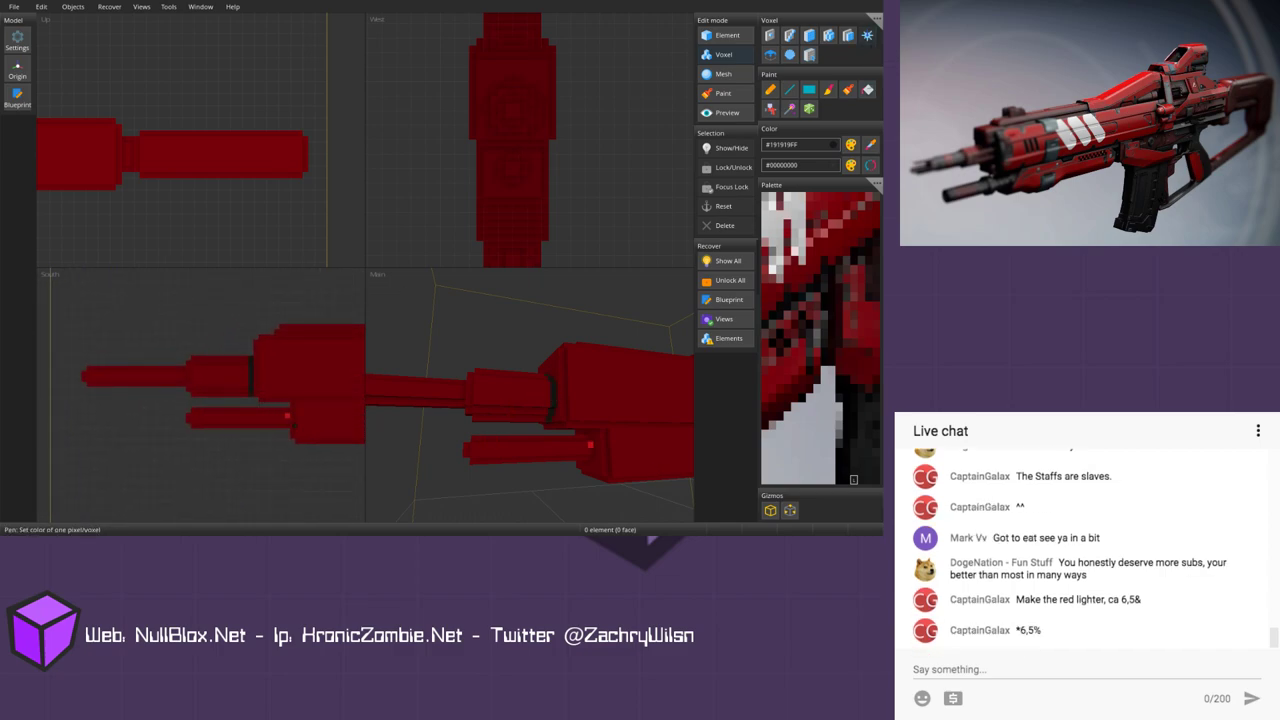
scroll(287, 414, up, 6)
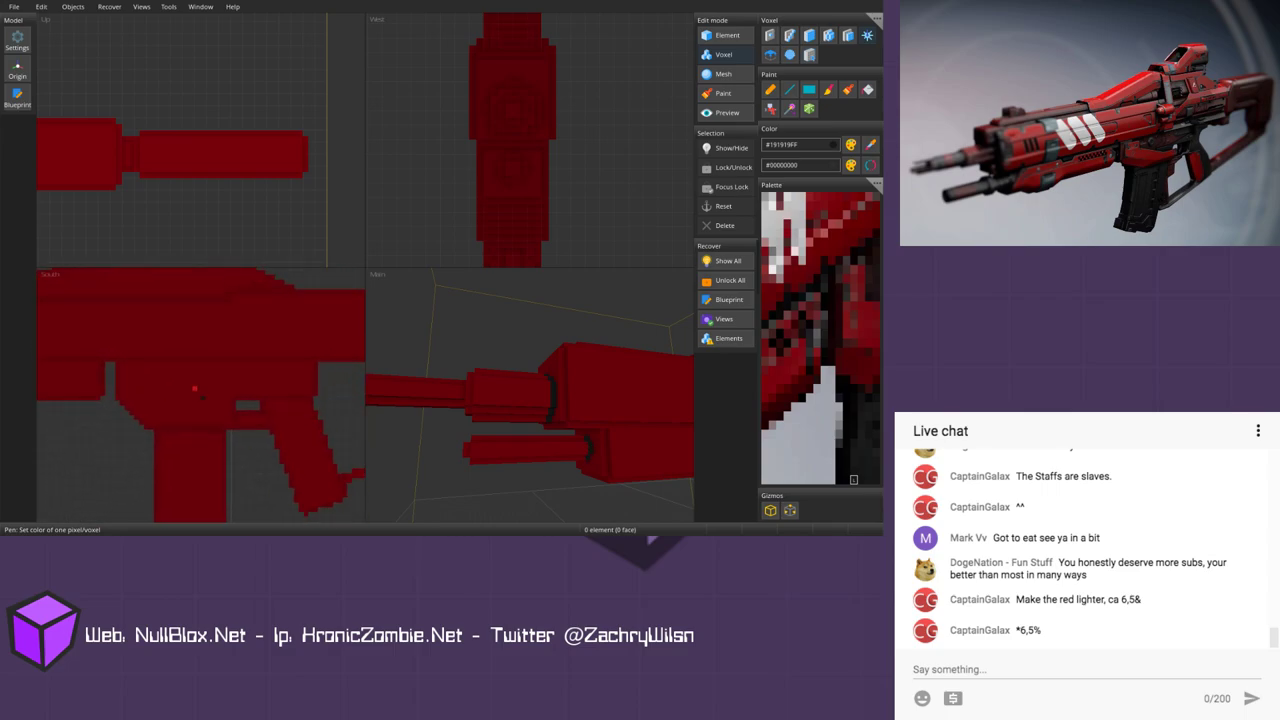
Step: Draw dark grey lines with the Pen along the magazine's upper edge and around the trigger guard opening
drag(203, 442, 175, 440)
middle_drag(272, 411, 237, 398)
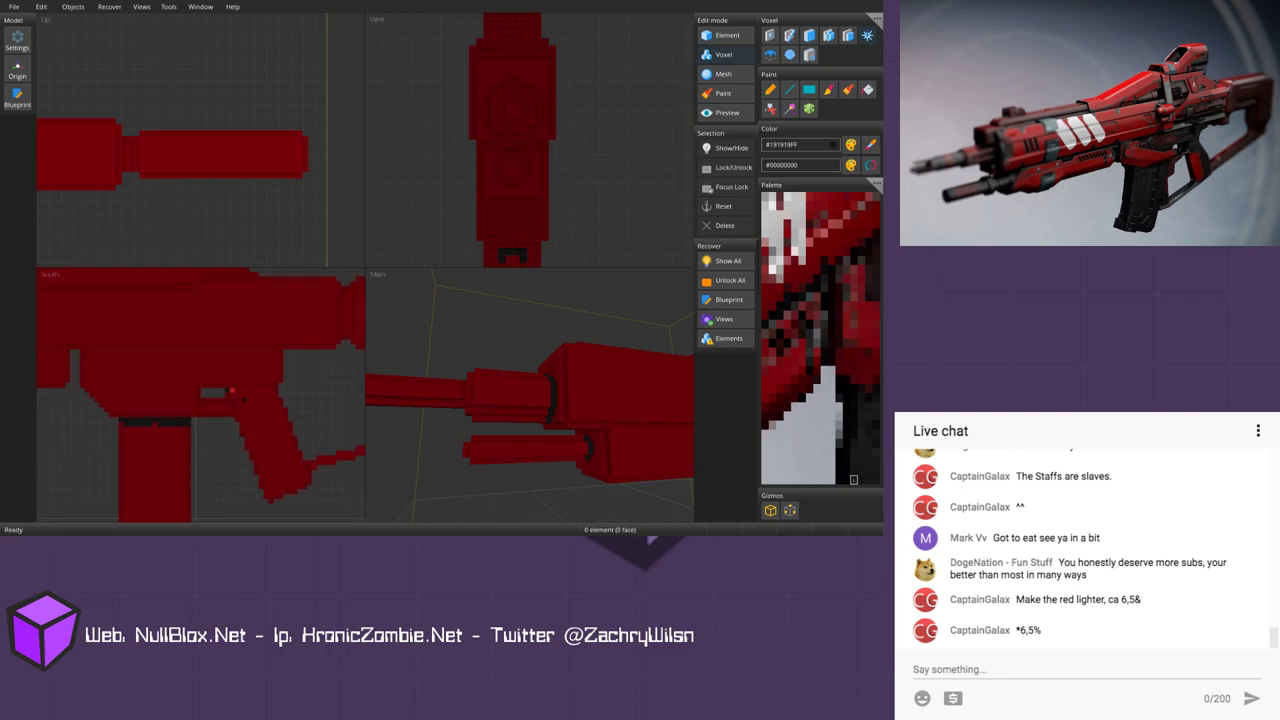
click(232, 390)
click(243, 387)
middle_drag(323, 410, 283, 388)
mouse_move(283, 387)
right_down()
mouse_move(297, 421)
mouse_move(274, 378)
mouse_move(285, 381)
right_up()
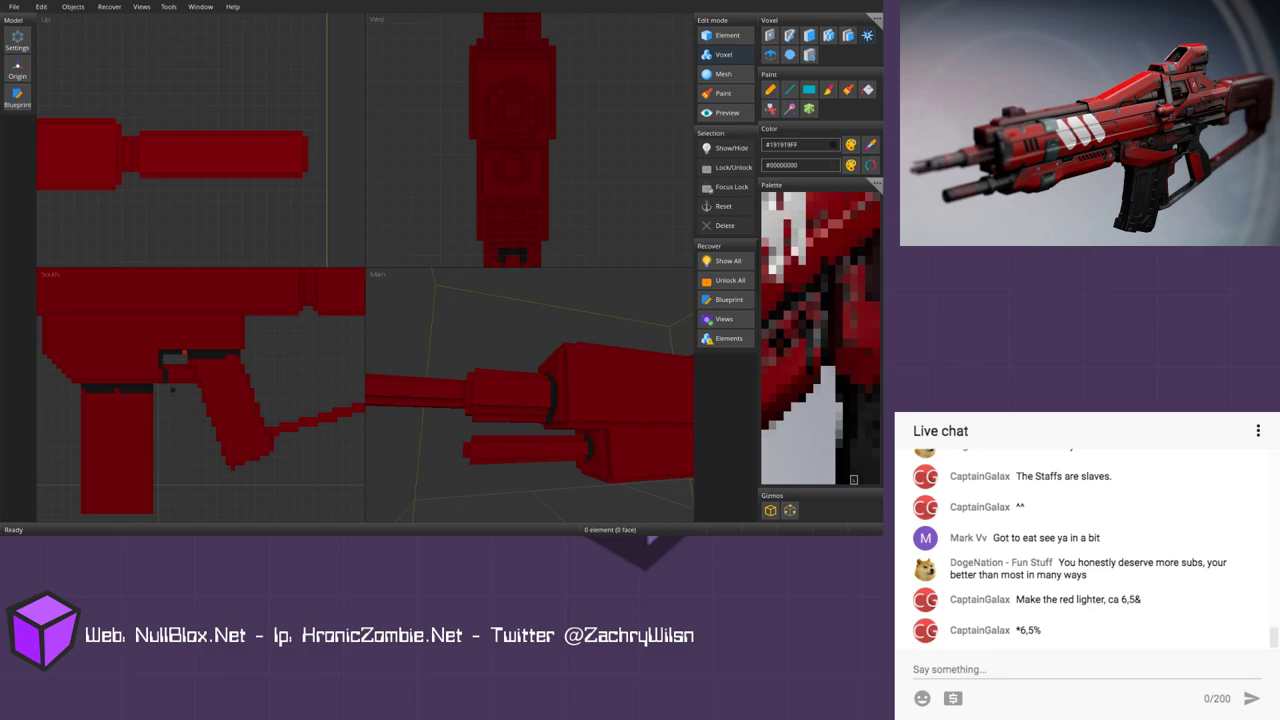
Step: Paint the narrow neck between the receiver and the stock dark grey with the Pen
scroll(201, 395, down, 3)
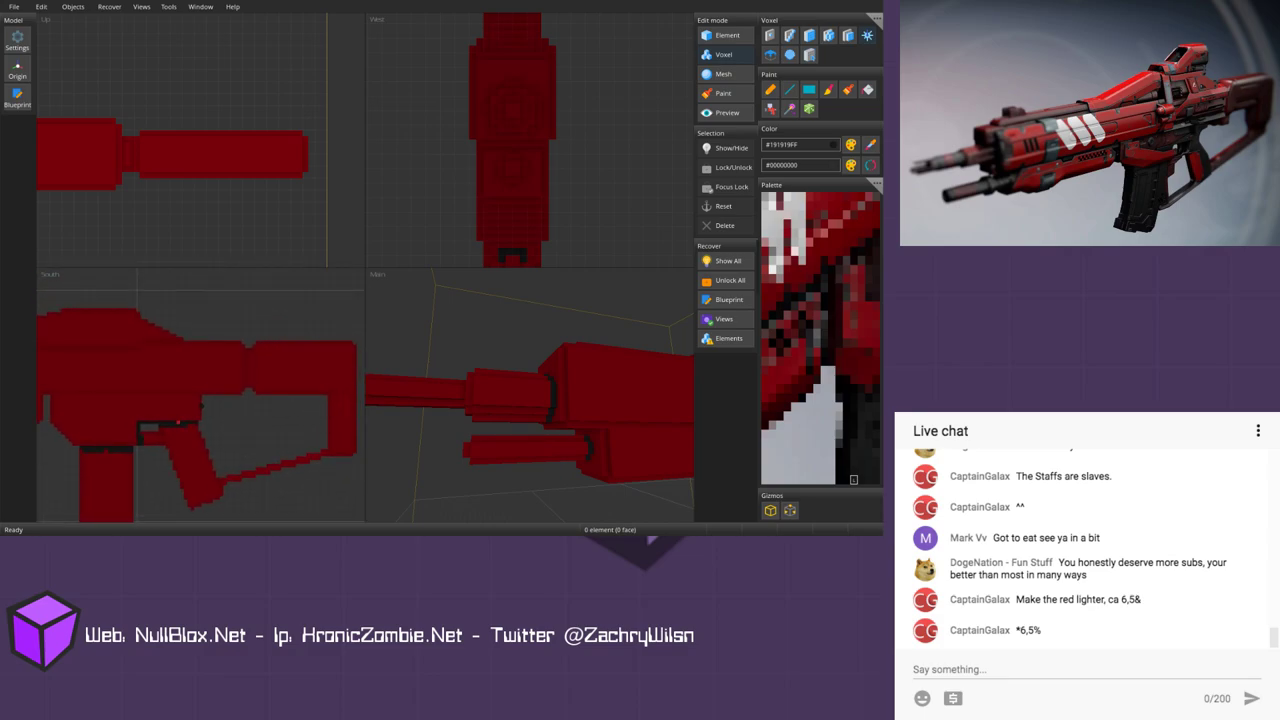
scroll(210, 397, up, 3)
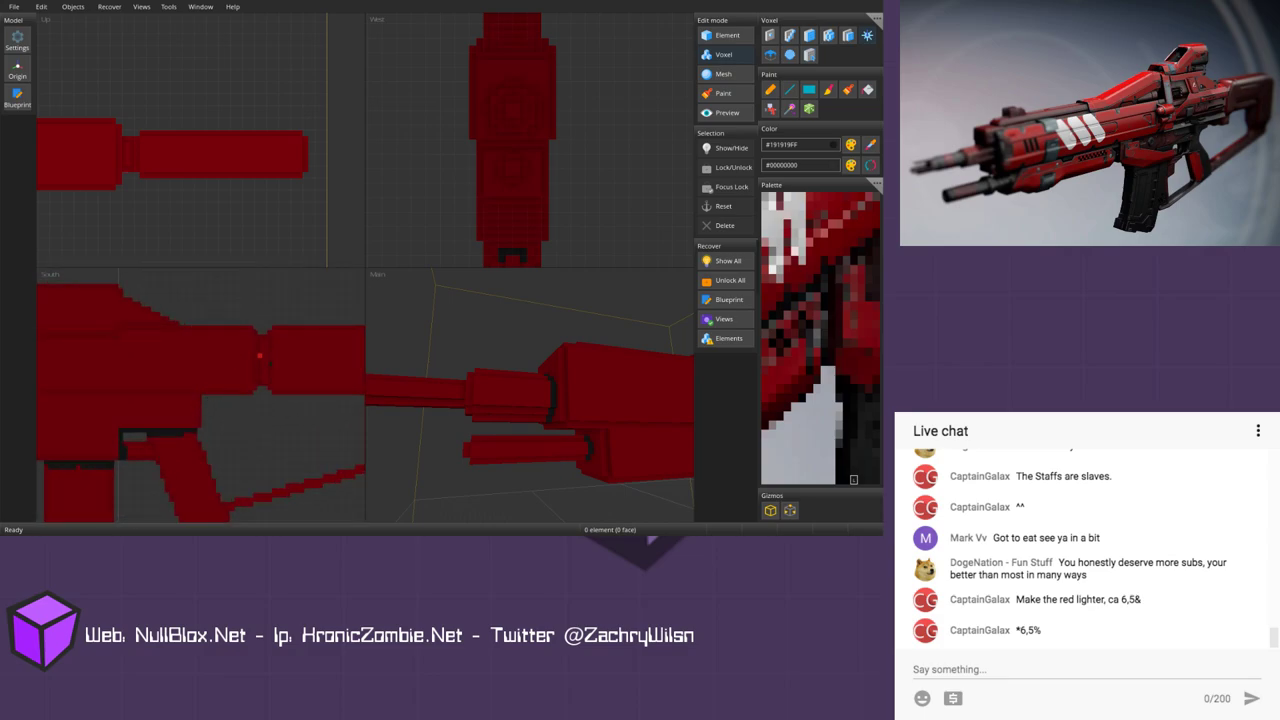
click(267, 345)
drag(275, 340, 276, 398)
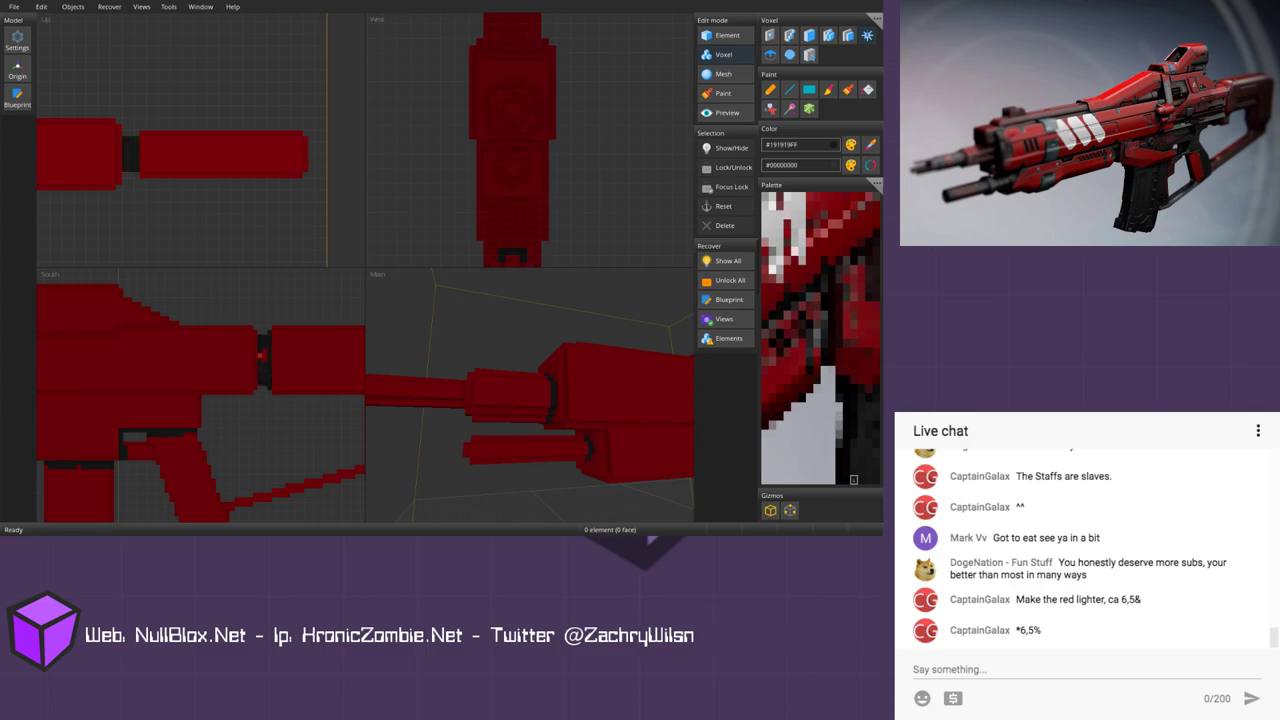
Step: Flood both barrels and the magazine with dark grey #191919FF using the Bucket, trying the grip too and undoing that fill
scroll(200, 395, down, 4)
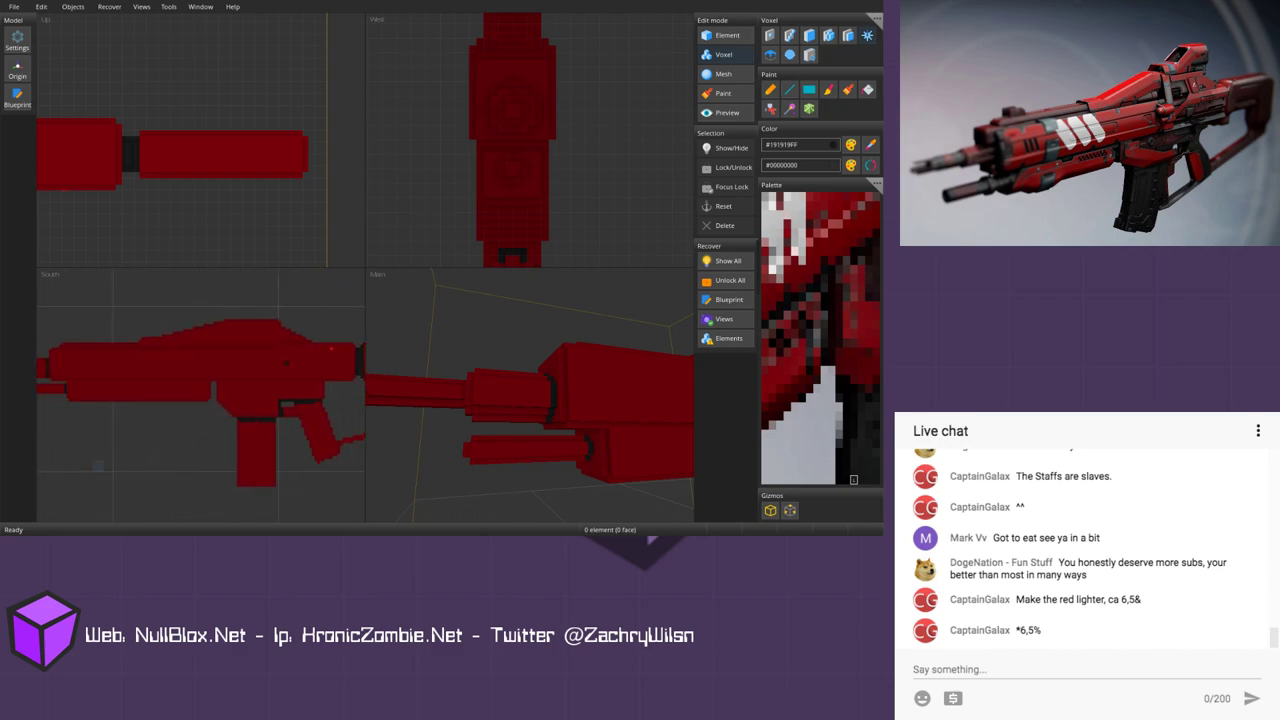
middle_drag(307, 368, 310, 366)
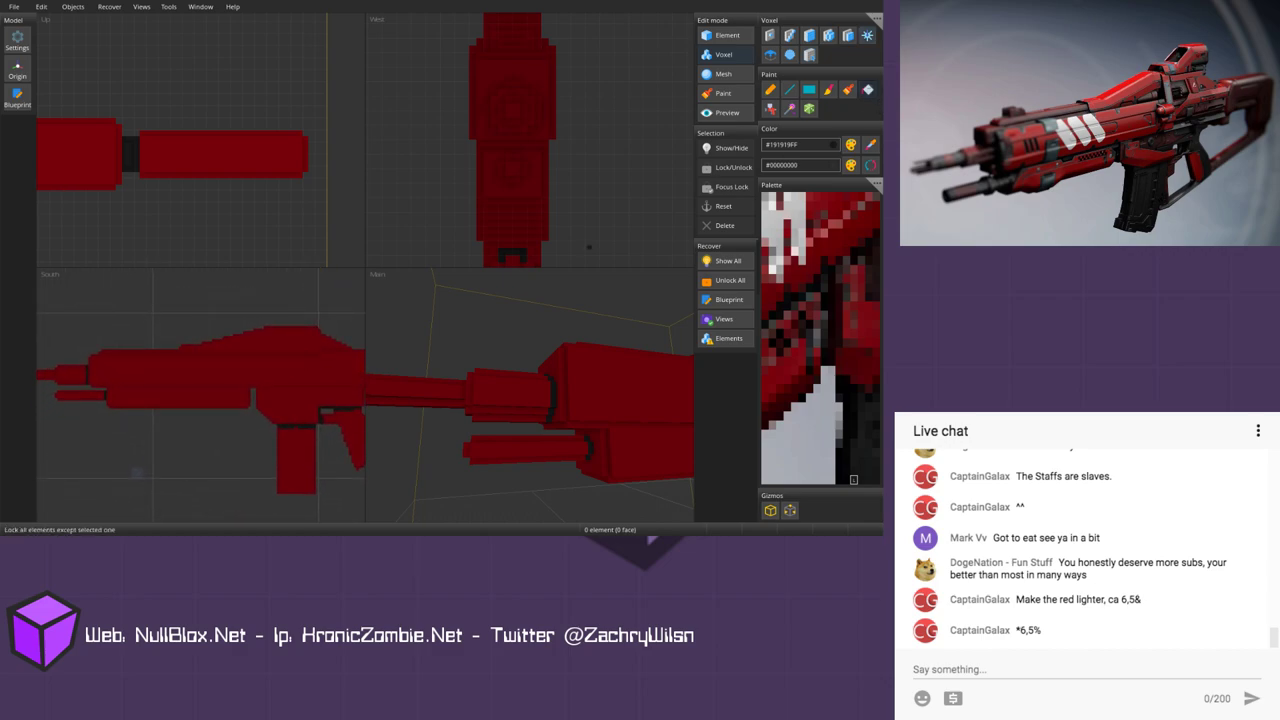
click(534, 396)
click(544, 451)
middle_drag(300, 452, 158, 391)
click(157, 395)
click(216, 372)
key(ctrl+z)
key(ctrl+z)
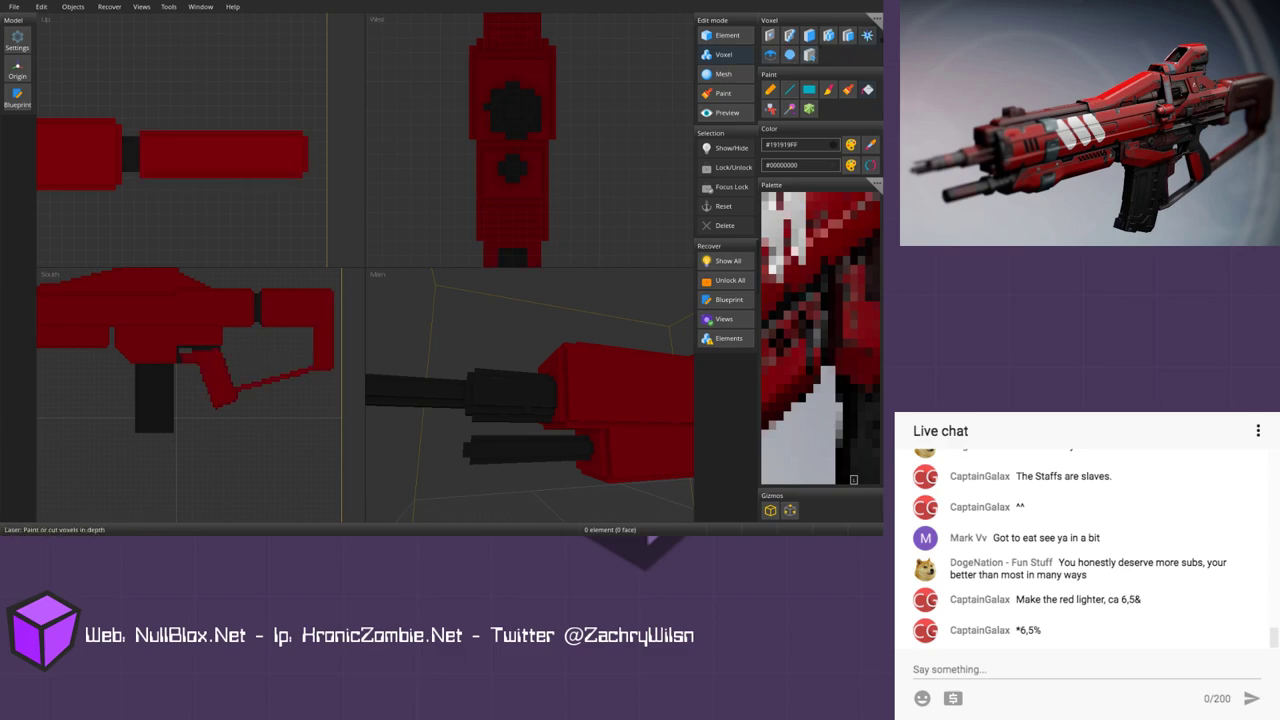
Step: Separate the grip from the stock's brace with a dark grey line and flood the grip with dark grey
scroll(198, 392, up, 3)
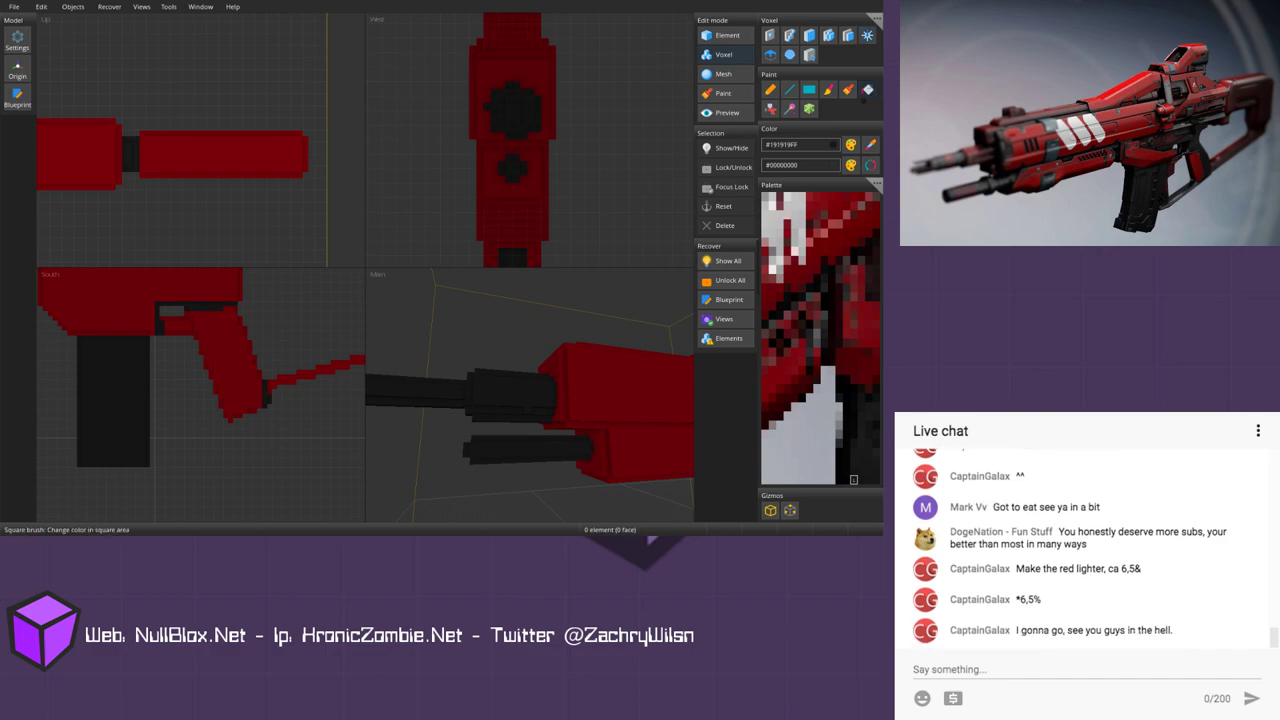
click(248, 350)
Step: Inspect the painted barrels, body, magazine and grip of the rifle from the side and from several 3D angles
scroll(248, 350, down, 5)
middle_drag(82, 407, 180, 386)
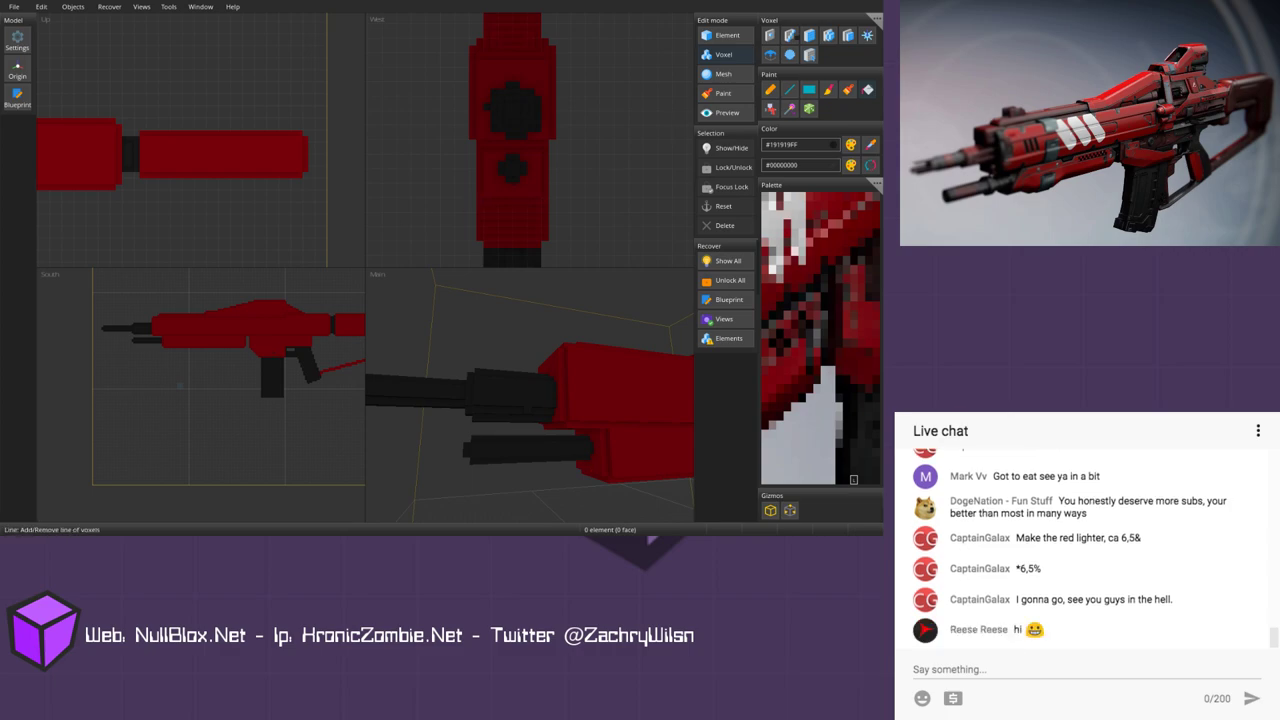
scroll(197, 395, up, 2)
scroll(154, 356, up, 4)
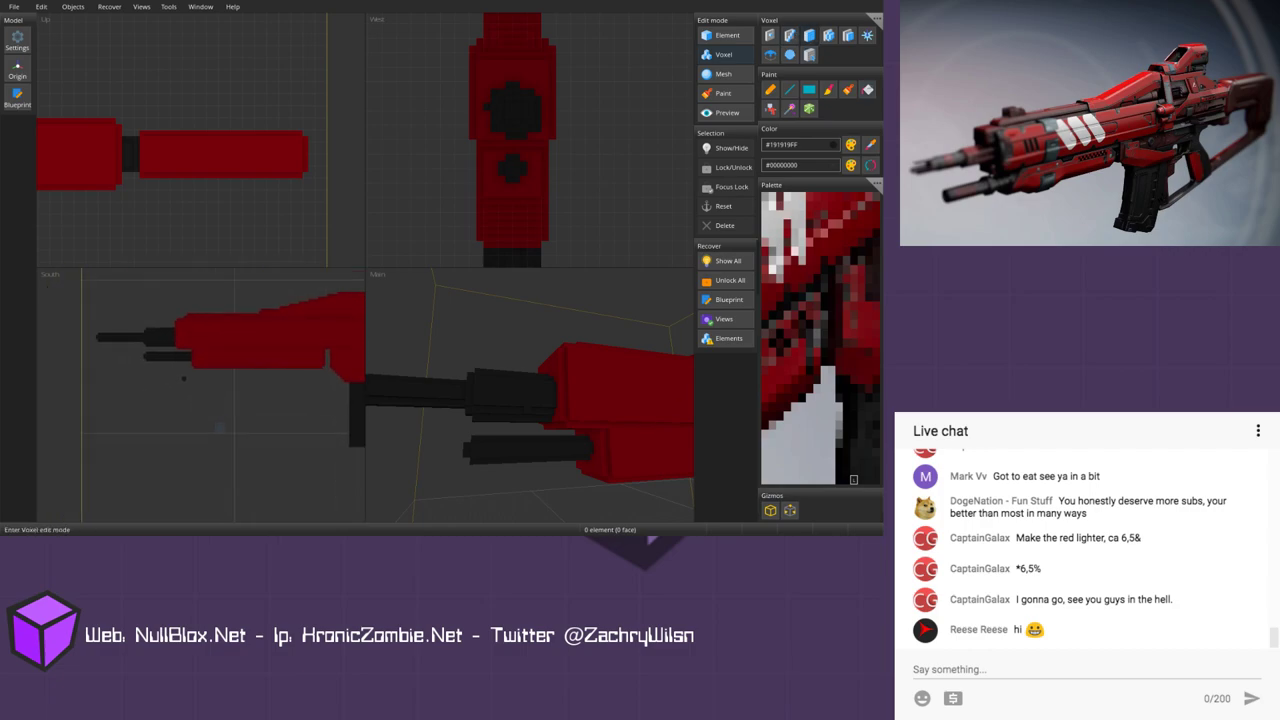
middle_drag(191, 369, 207, 390)
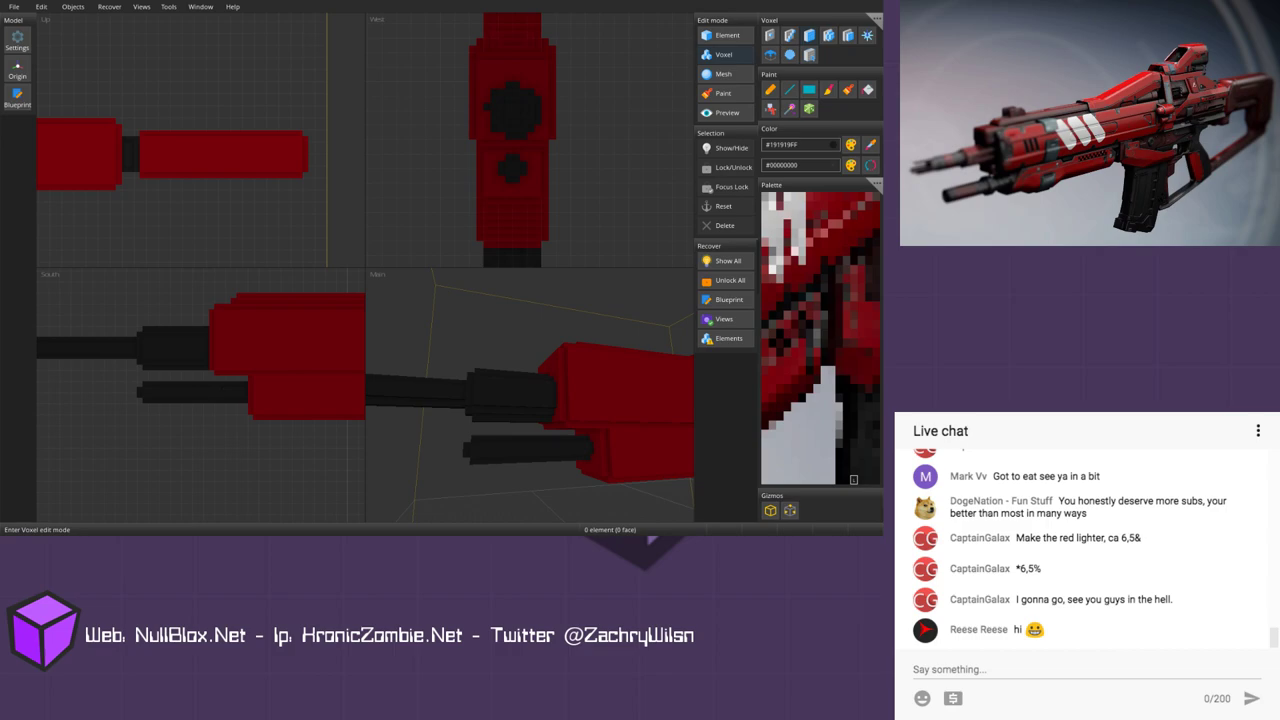
middle_drag(540, 390, 572, 394)
right_drag(571, 393, 596, 392)
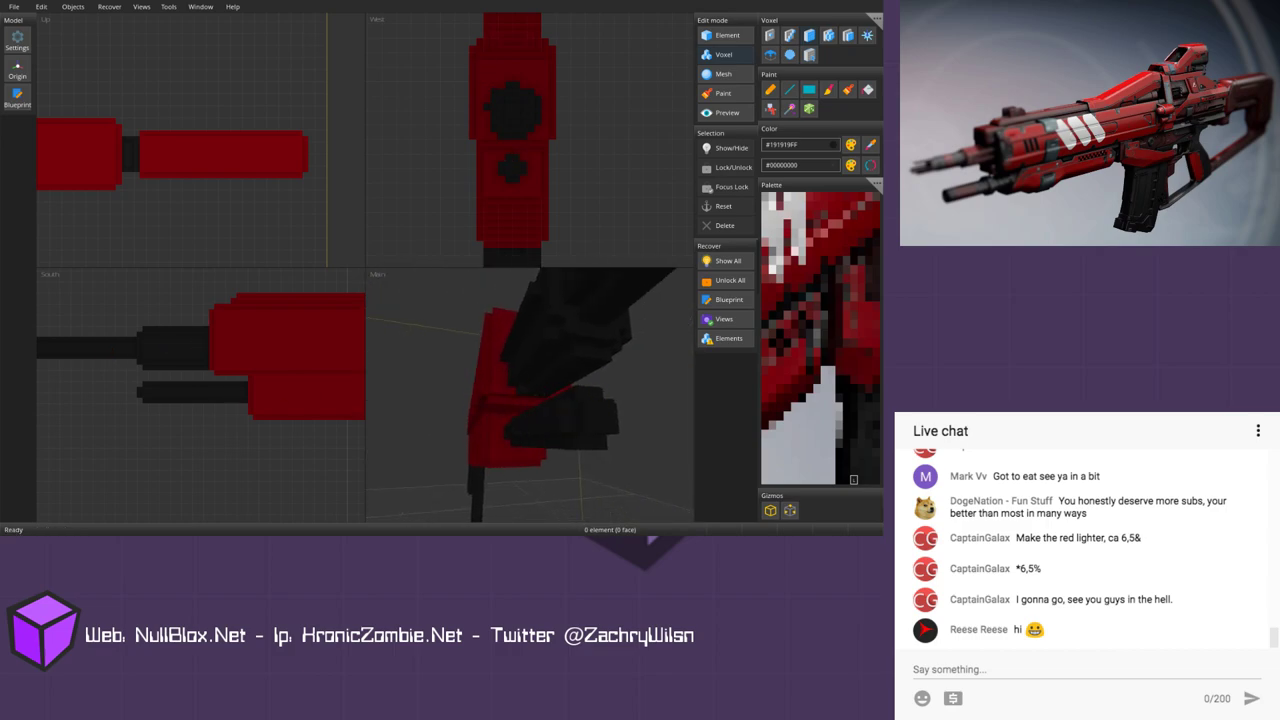
right_drag(563, 357, 436, 397)
mouse_move(503, 427)
right_down()
mouse_move(529, 374)
mouse_move(498, 299)
mouse_move(581, 424)
mouse_move(560, 390)
right_up()
scroll(529, 374, up, 3)
middle_drag(560, 390, 507, 362)
middle_drag(354, 406, 108, 383)
mouse_move(345, 372)
middle_down()
mouse_move(225, 390)
mouse_move(30, 284)
middle_up()
middle_drag(187, 388, 227, 410)
scroll(225, 408, up, 2)
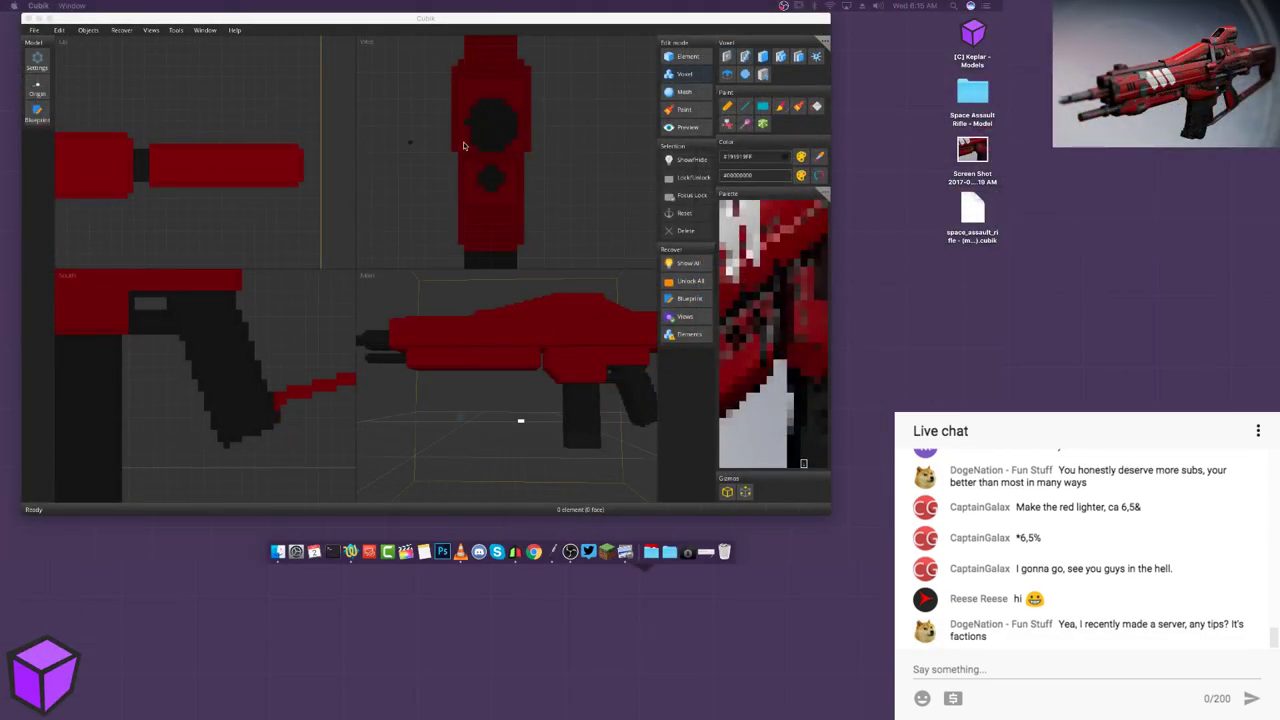
Step: Switch to Finder, open the Space Assault Rifle - Model folder and look over its aqua, white, gold, green and light_purple variant folders
click(899, 130)
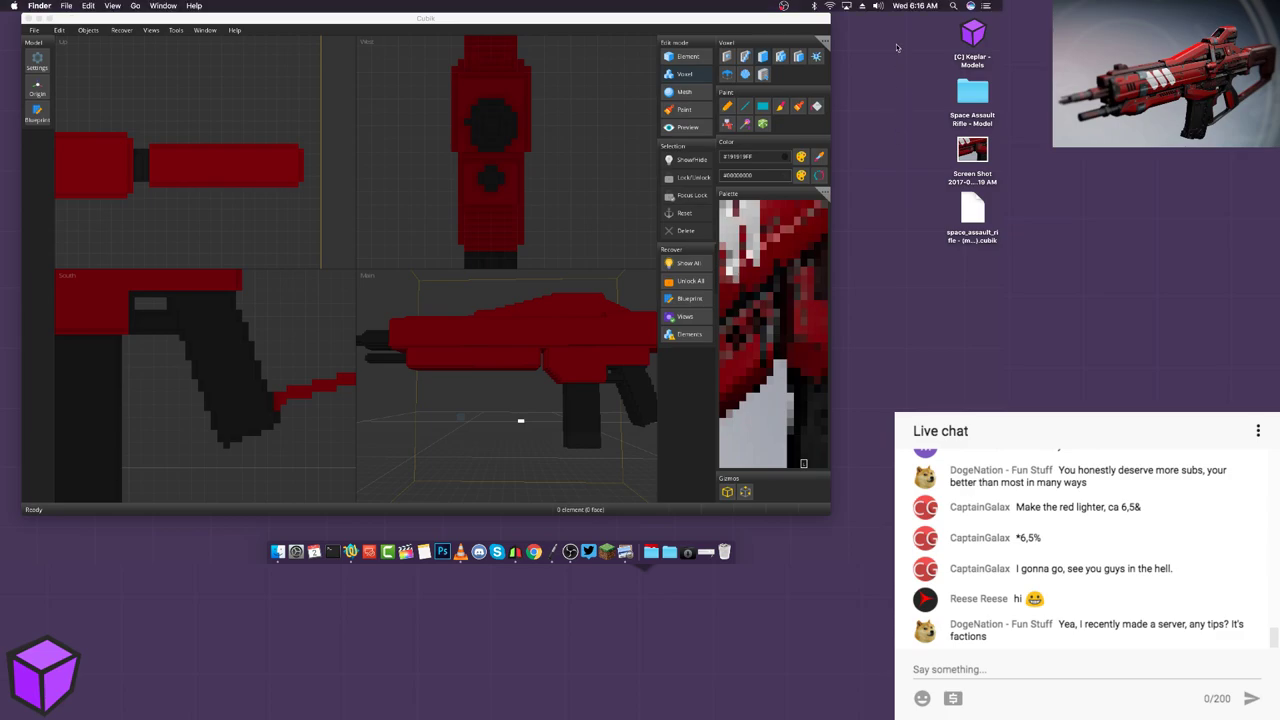
double_click(974, 93)
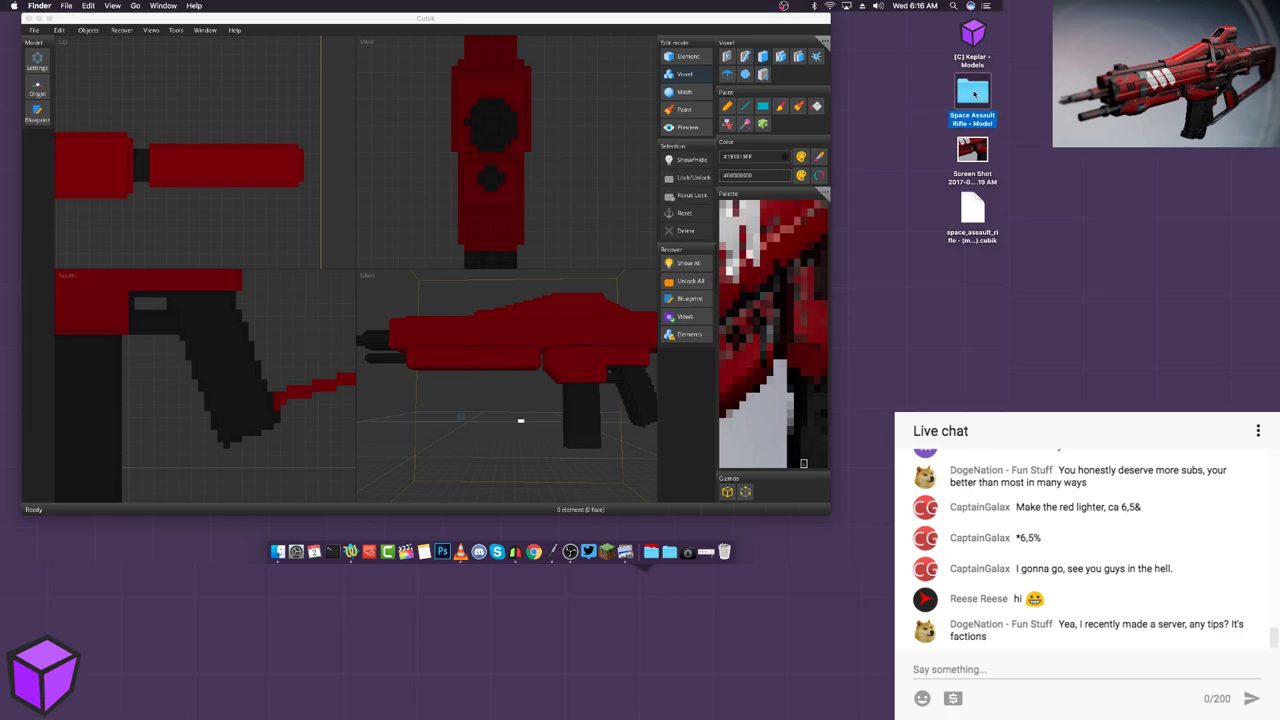
drag(487, 77, 429, 67)
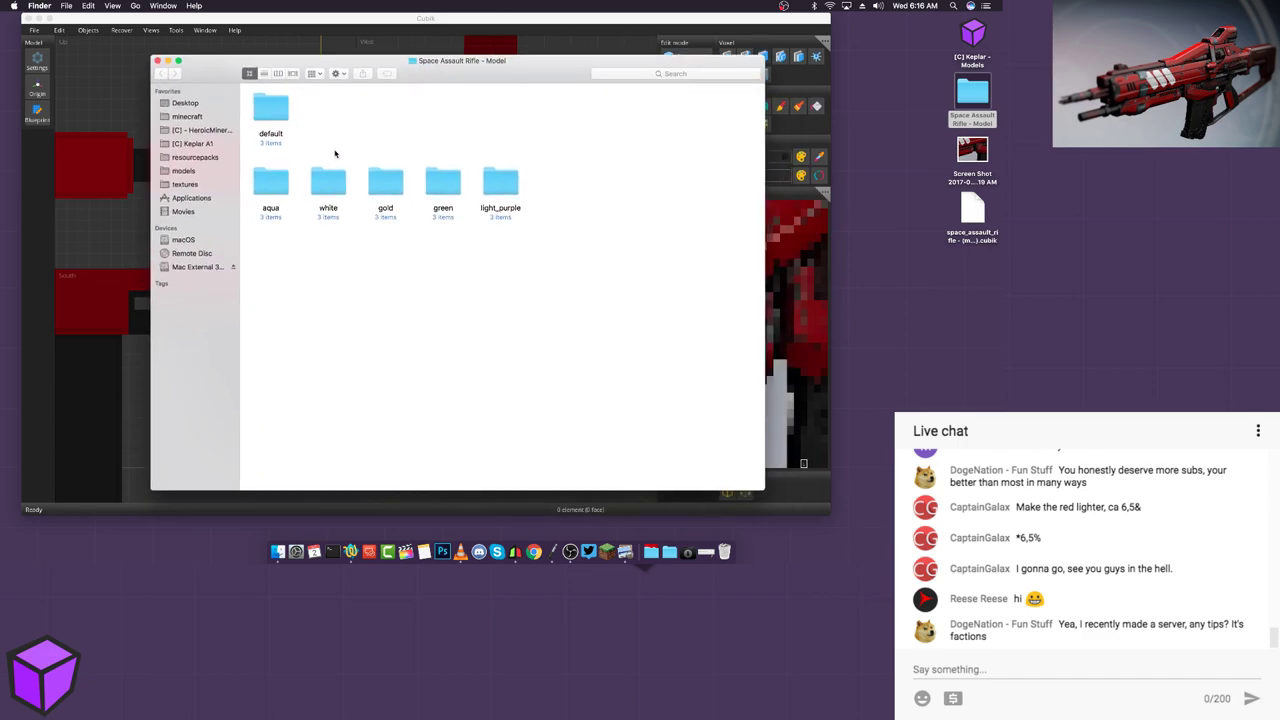
drag(324, 148, 268, 185)
drag(343, 152, 332, 178)
drag(393, 158, 436, 178)
drag(508, 157, 523, 283)
click(497, 289)
click(277, 180)
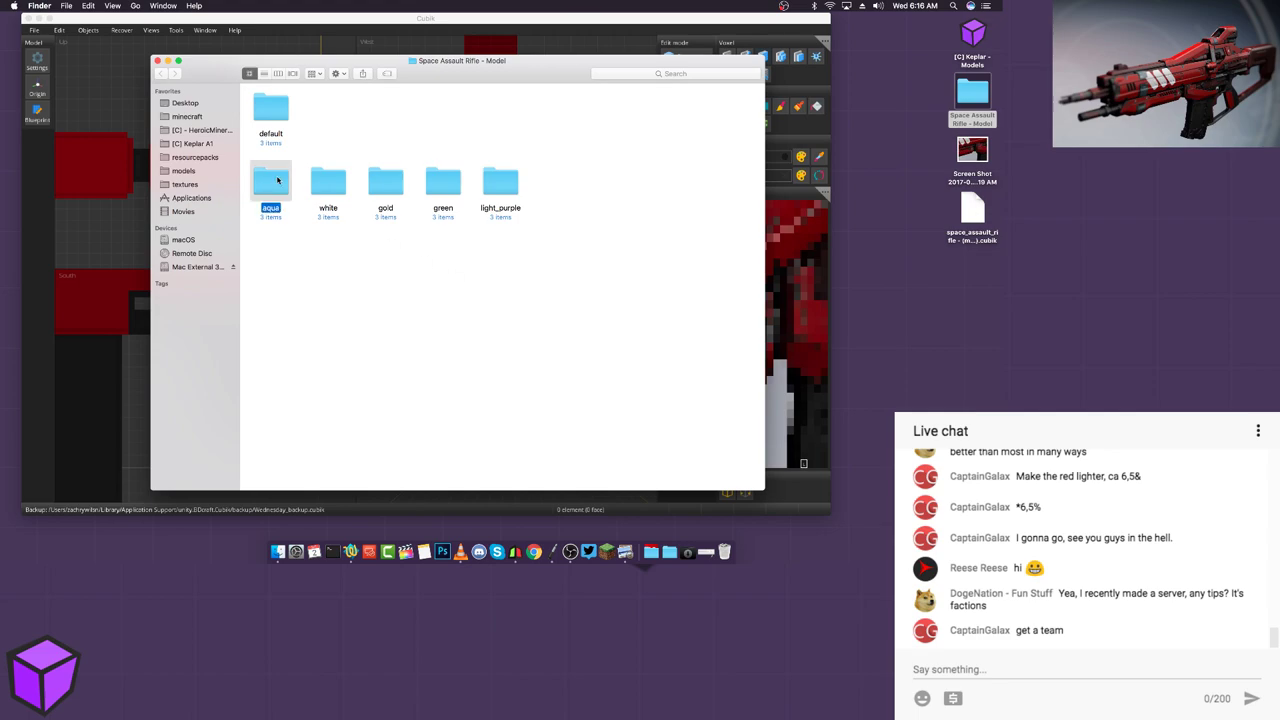
Step: Look at the ref, elements and voxels subfolders inside the aqua folder, and return to the model folder
double_click(277, 180)
click(280, 109)
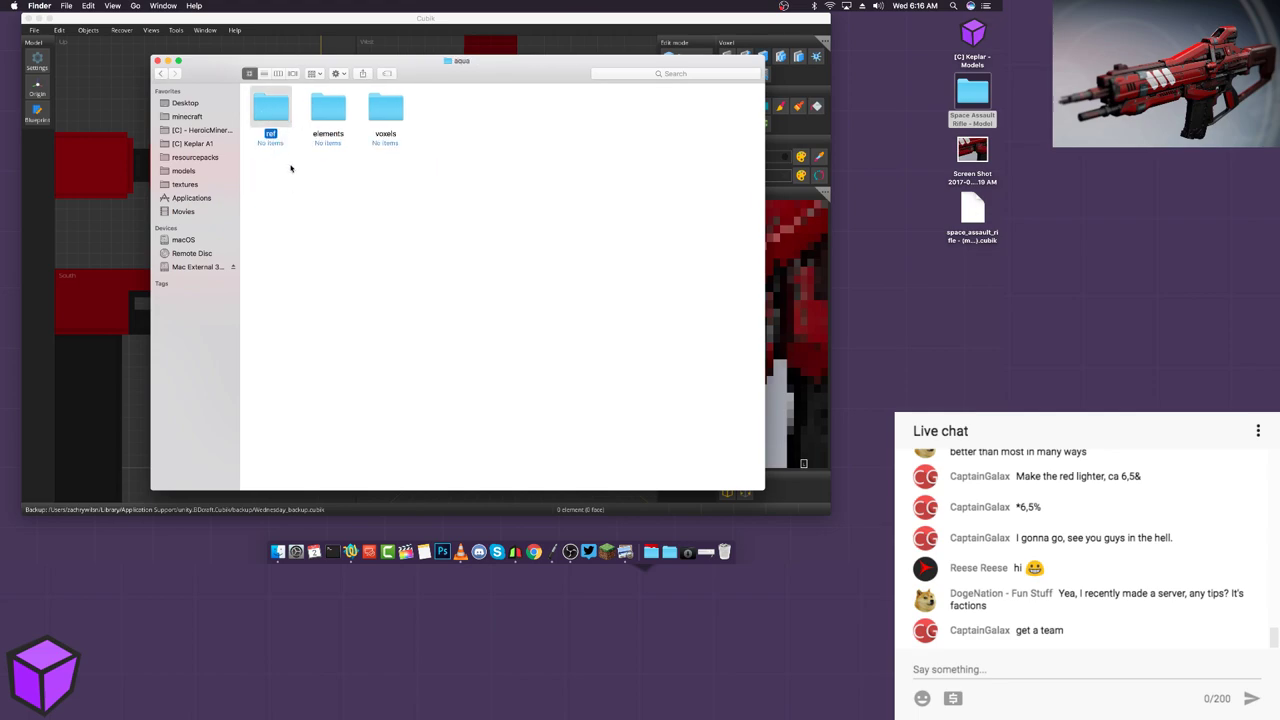
click(328, 112)
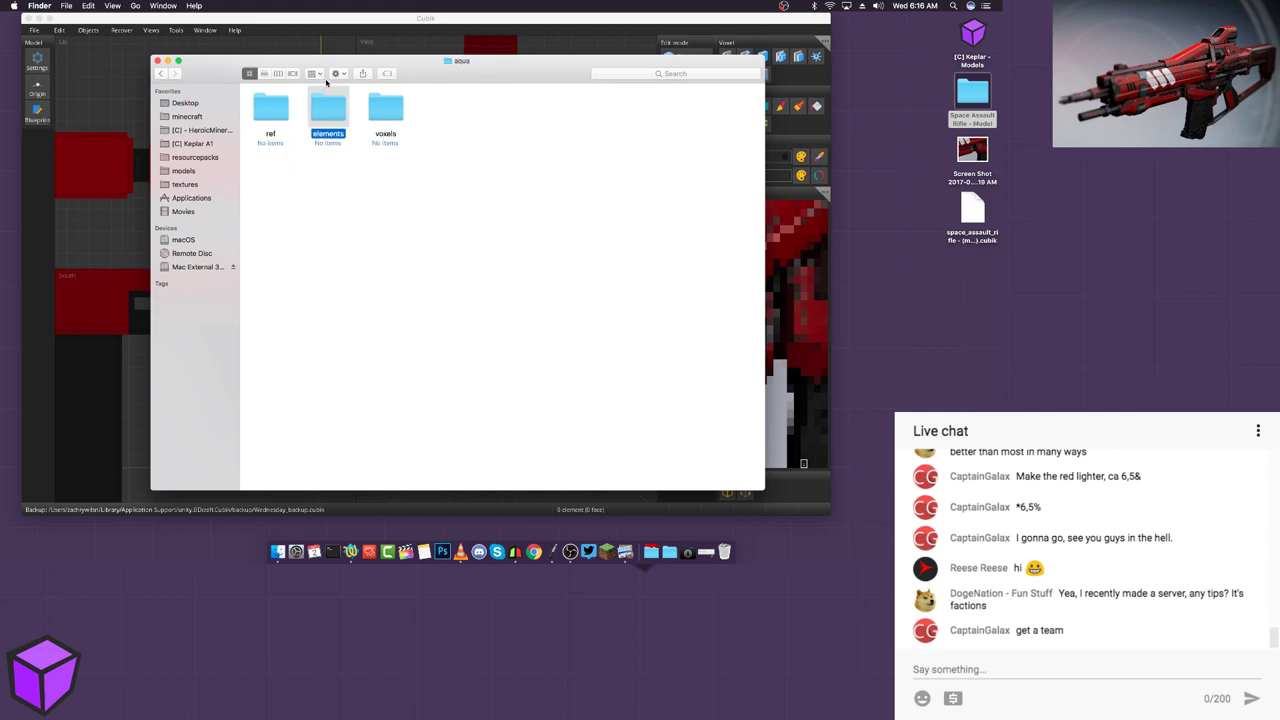
click(394, 174)
click(388, 120)
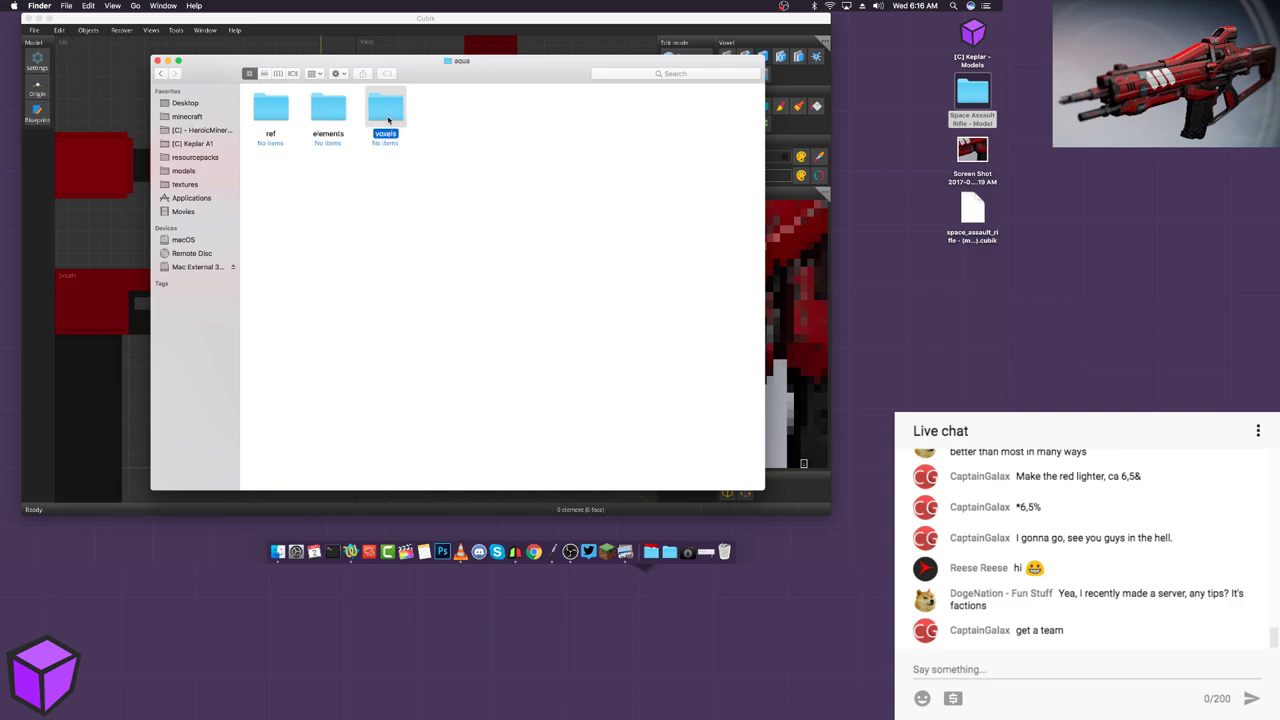
click(161, 74)
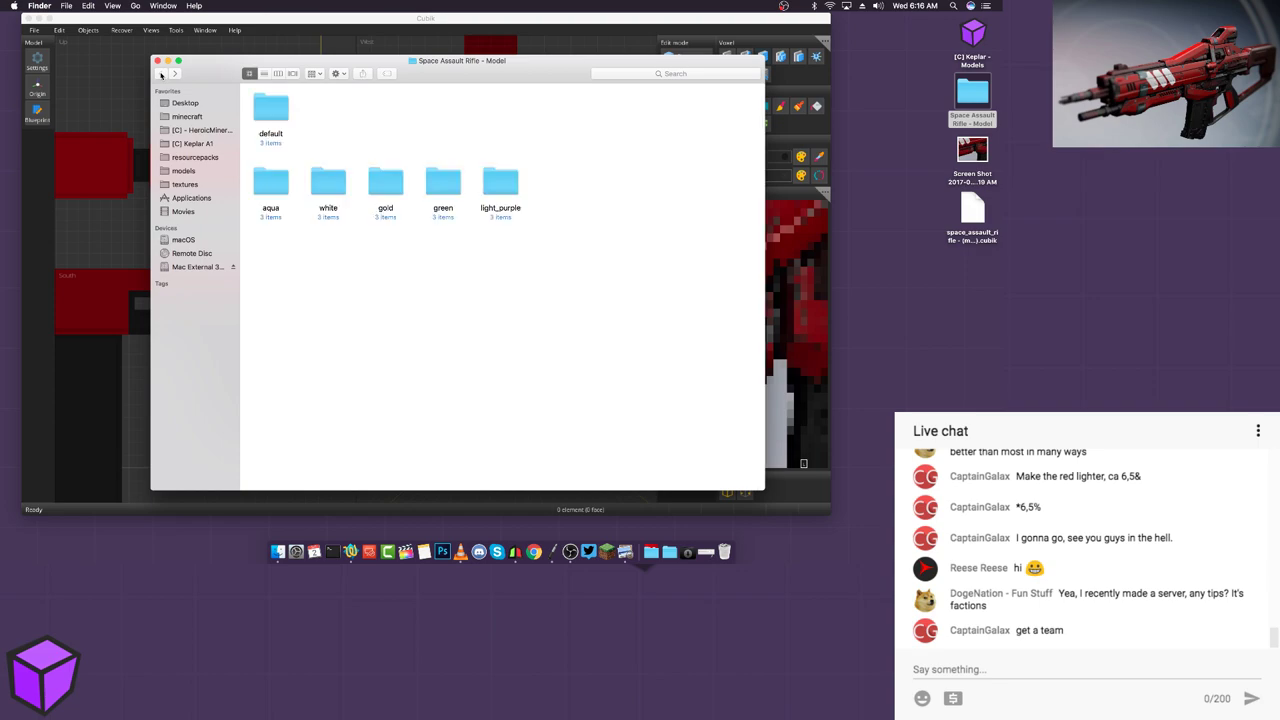
Step: Create a folder named mesh inside the default folder and move the space_assault_rifle .cubik file from the desktop into it
double_click(271, 108)
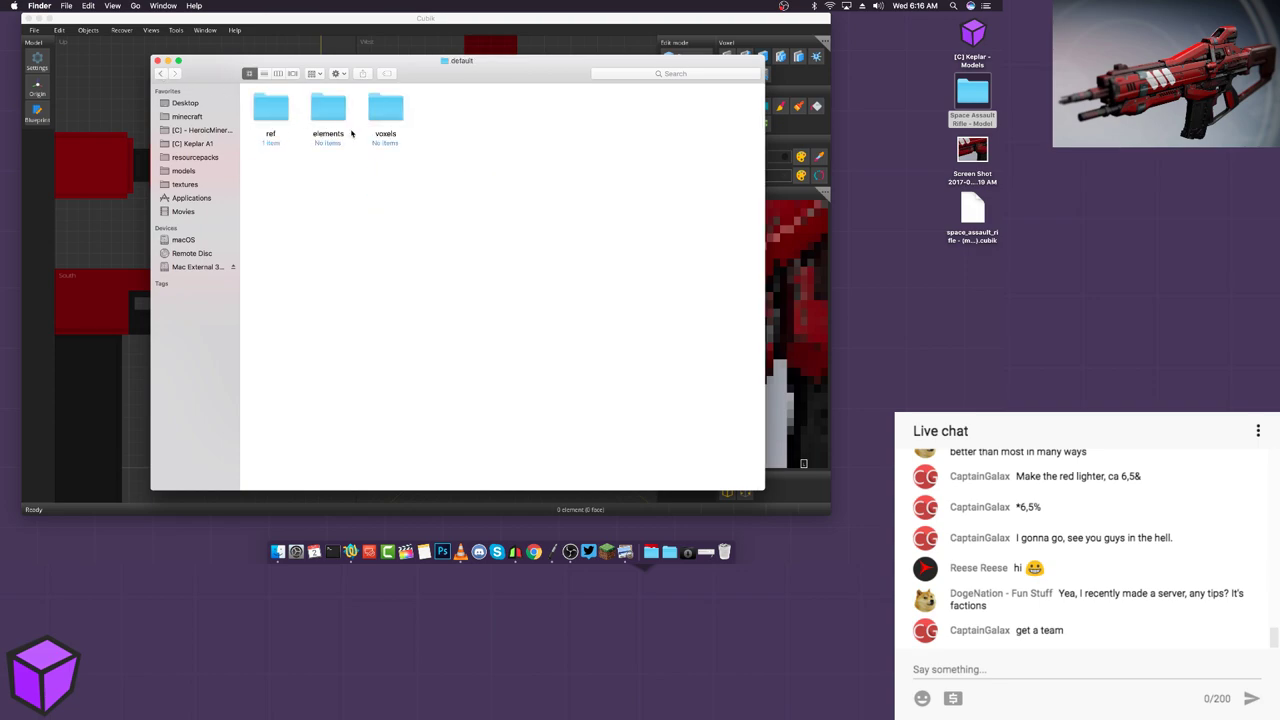
right_click(430, 125)
click(440, 127)
text(mesh)
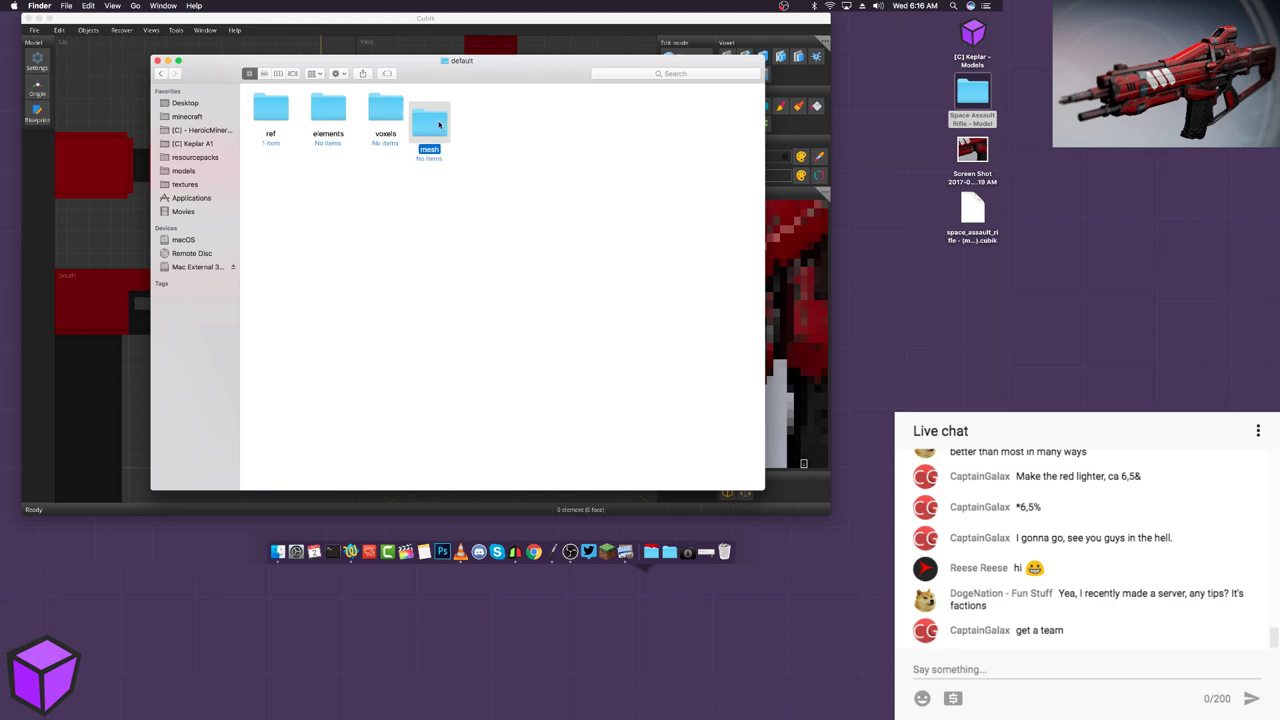
key(Return)
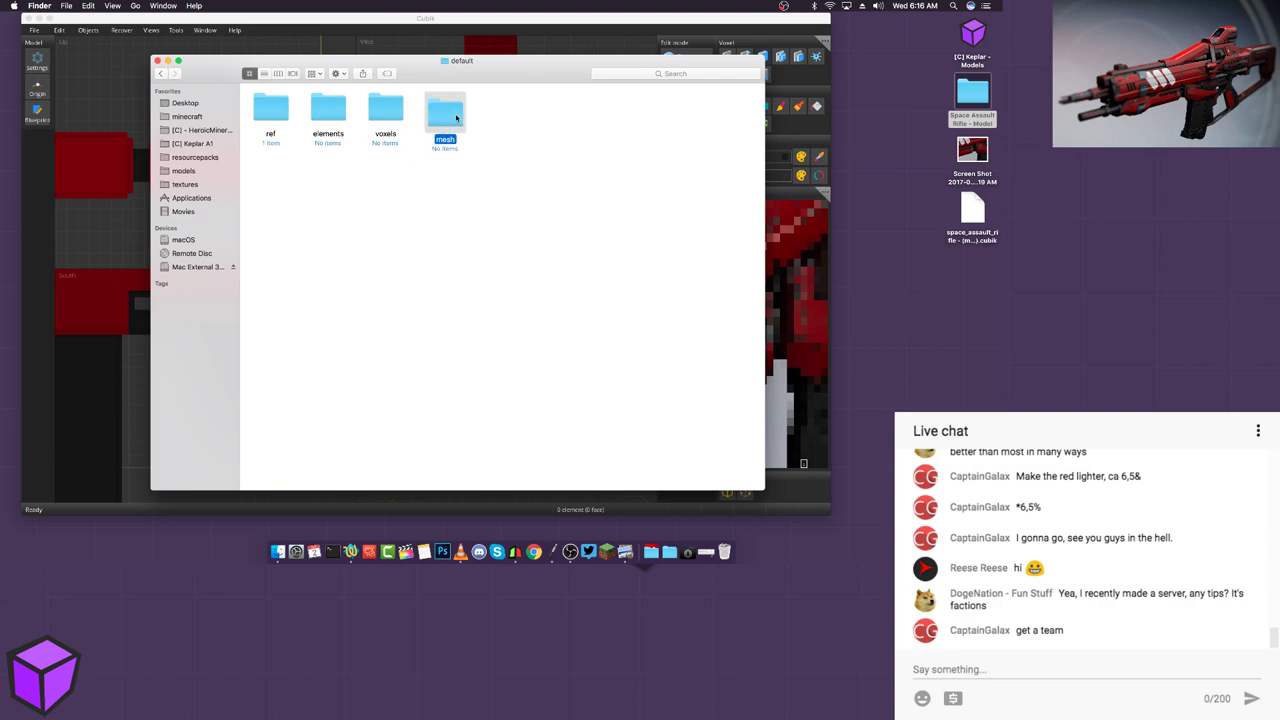
drag(962, 210, 444, 112)
double_click(450, 114)
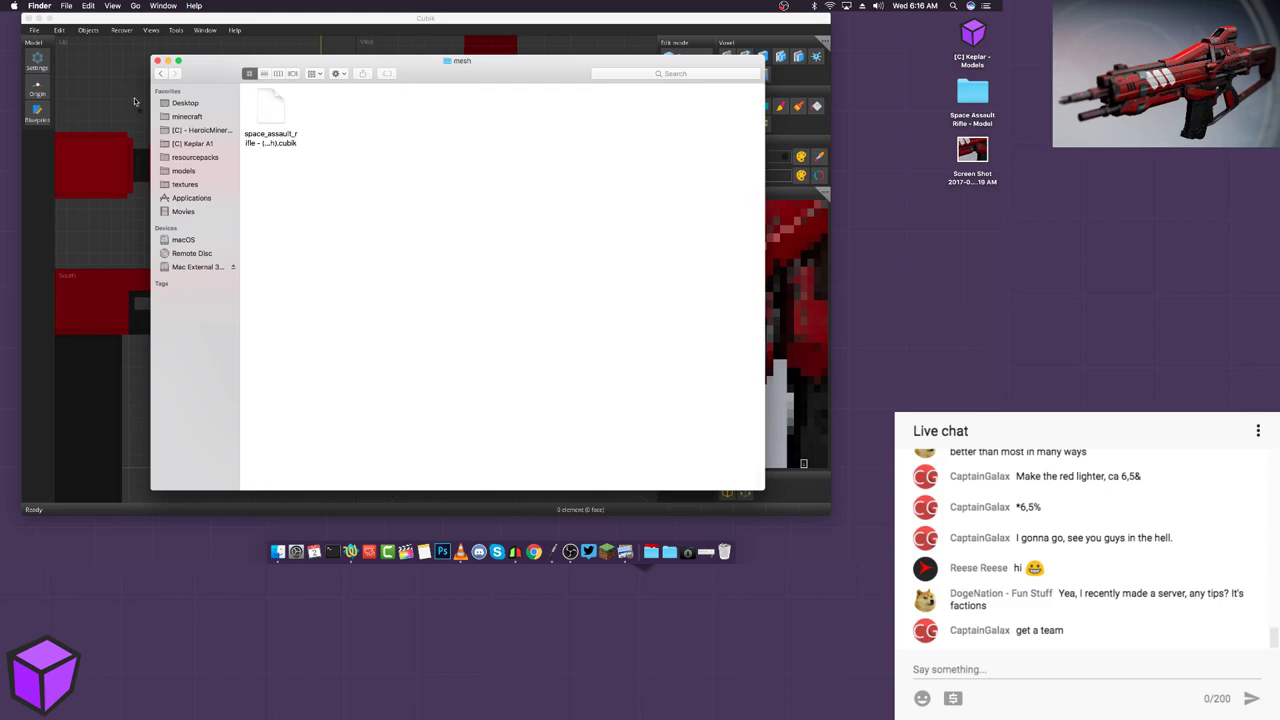
Step: Check the voxels and elements folders inside the default folder
click(159, 74)
double_click(384, 112)
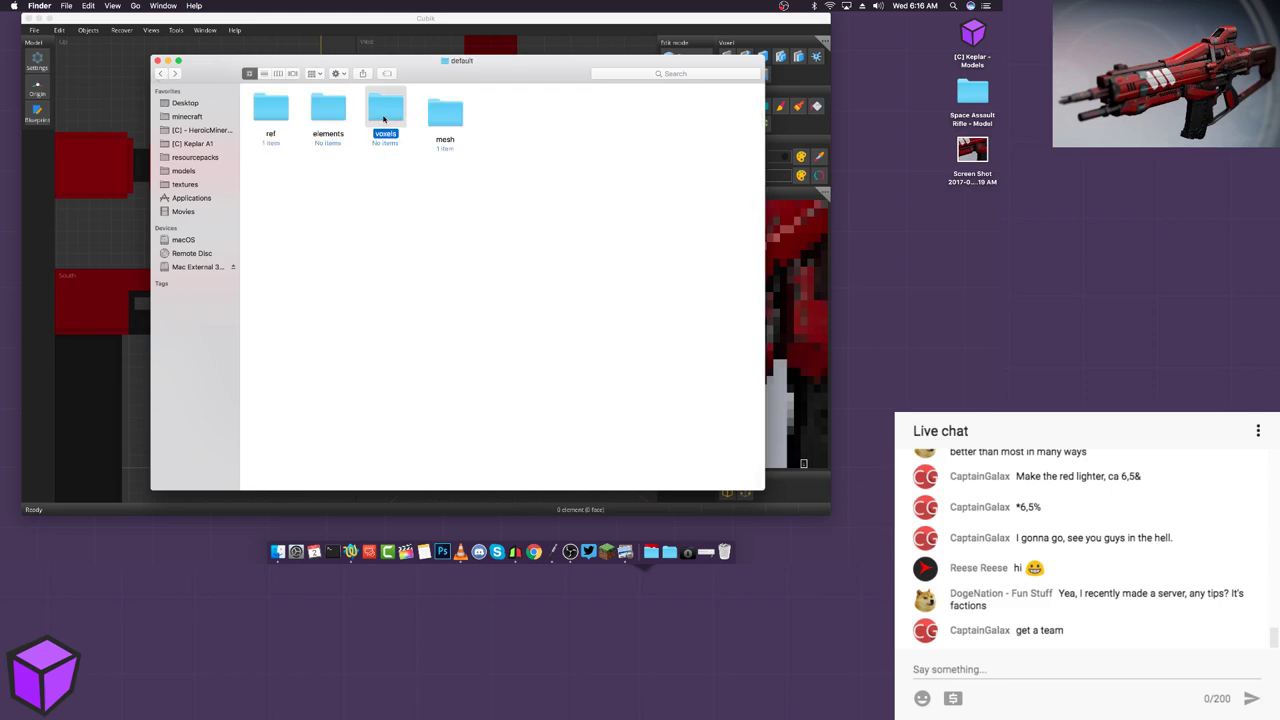
click(159, 74)
double_click(322, 110)
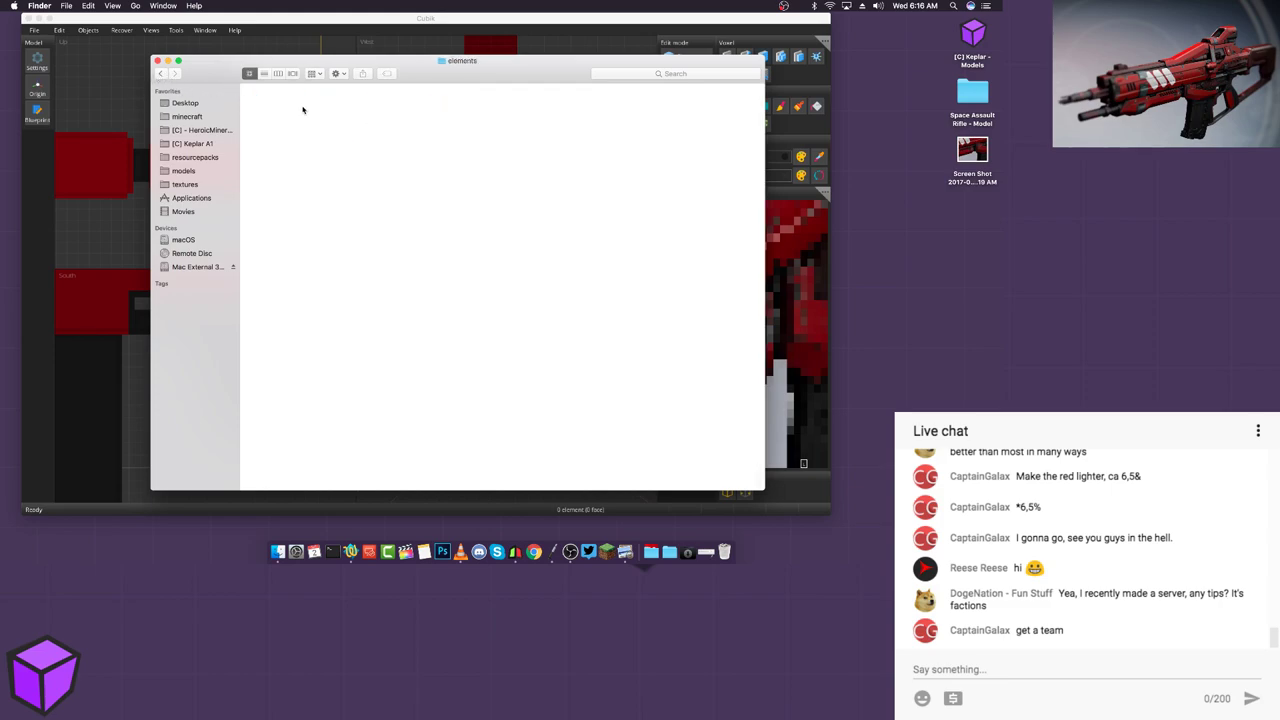
click(159, 74)
Step: Open the ref folder and preview the reference image TTK_Vanquisher_VIII.png
double_click(271, 108)
click(289, 108)
key(space)
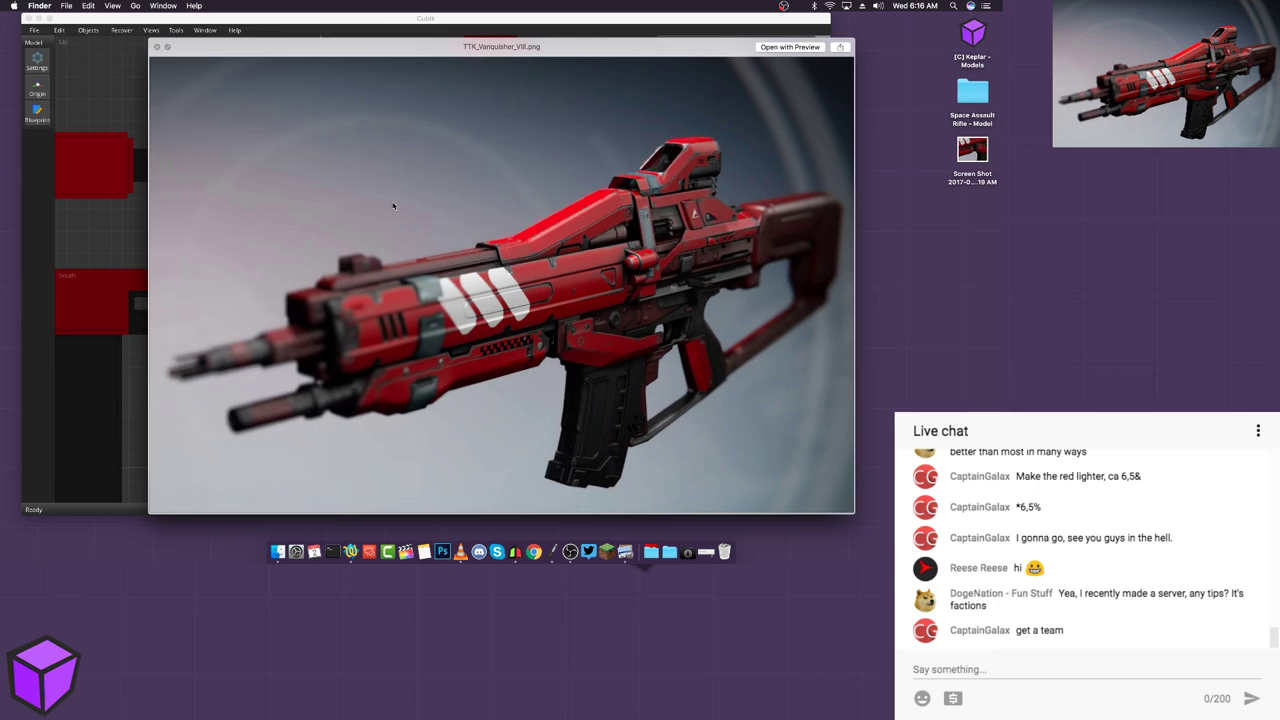
key(space)
click(330, 192)
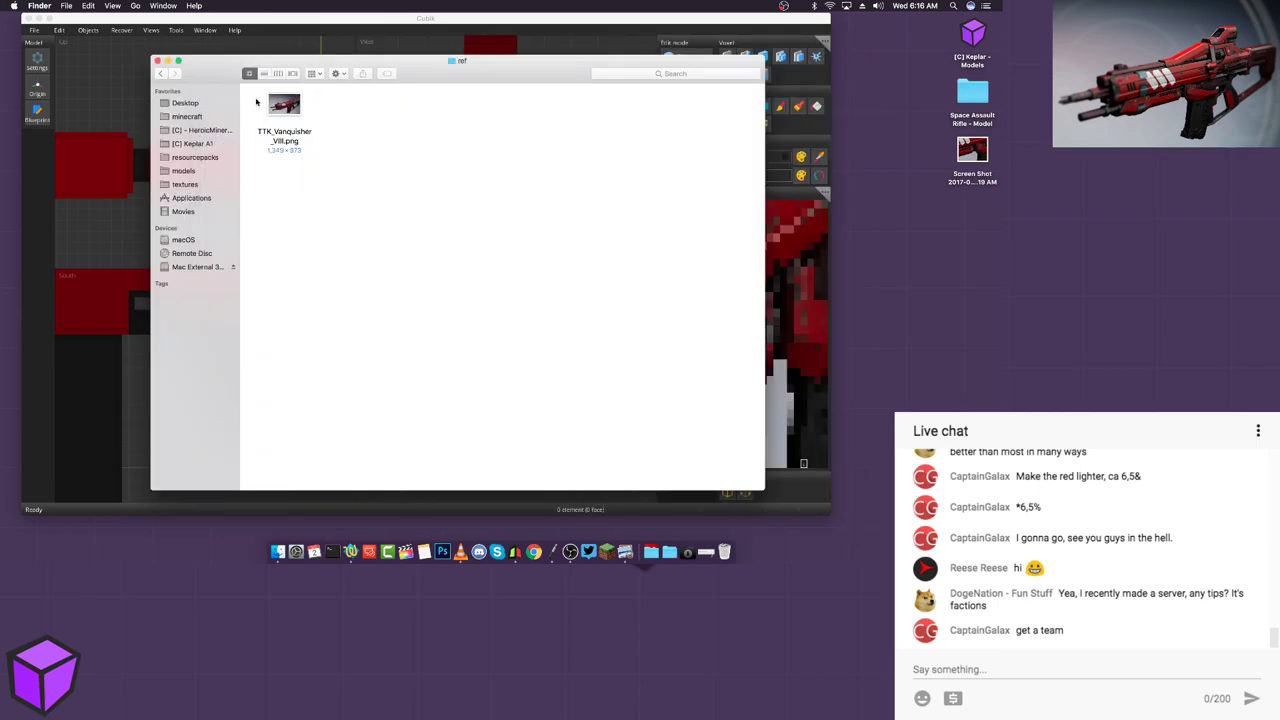
click(288, 106)
key(space)
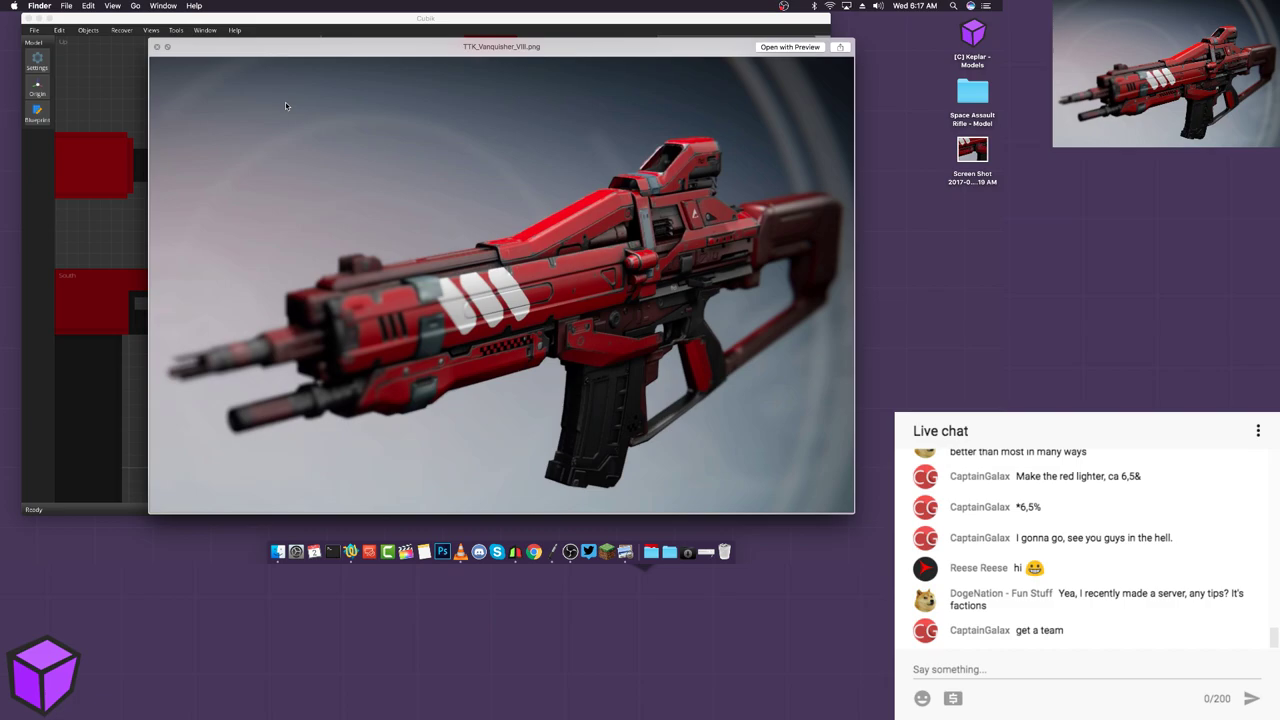
Step: Close the reference image preview, return to the default folder, clean up its folder icons, and close the Finder window
key(space)
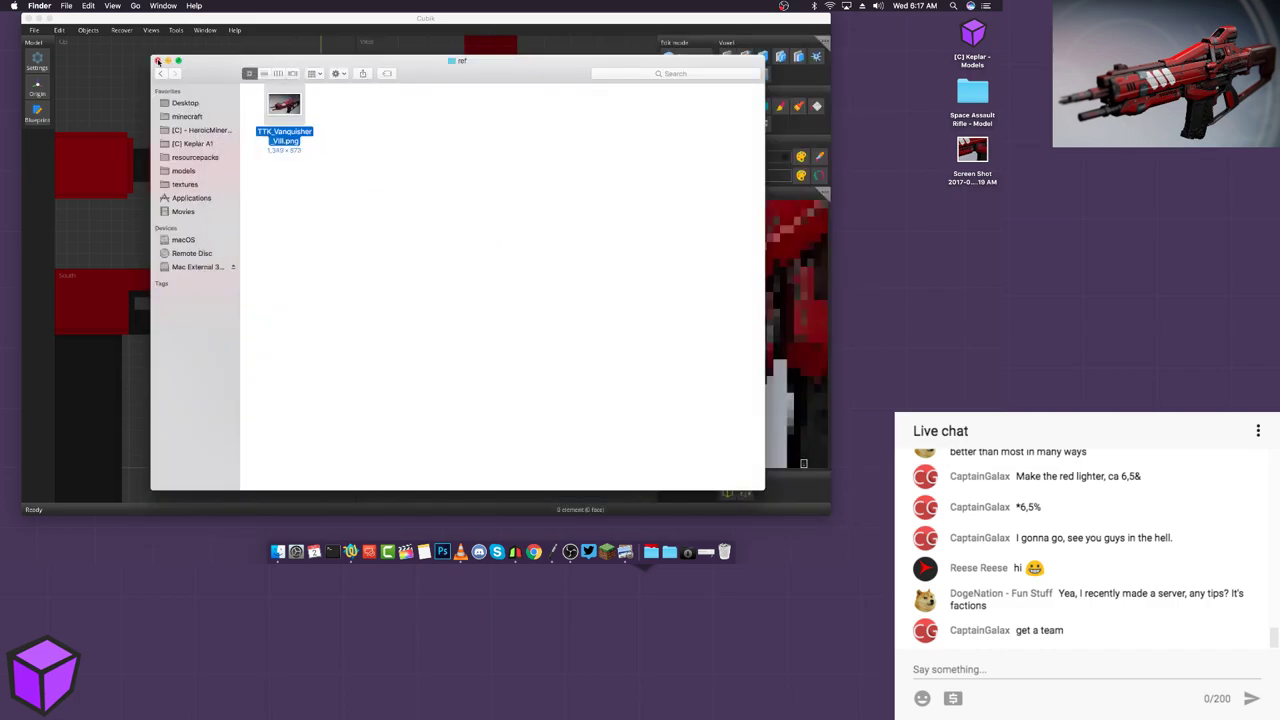
click(161, 73)
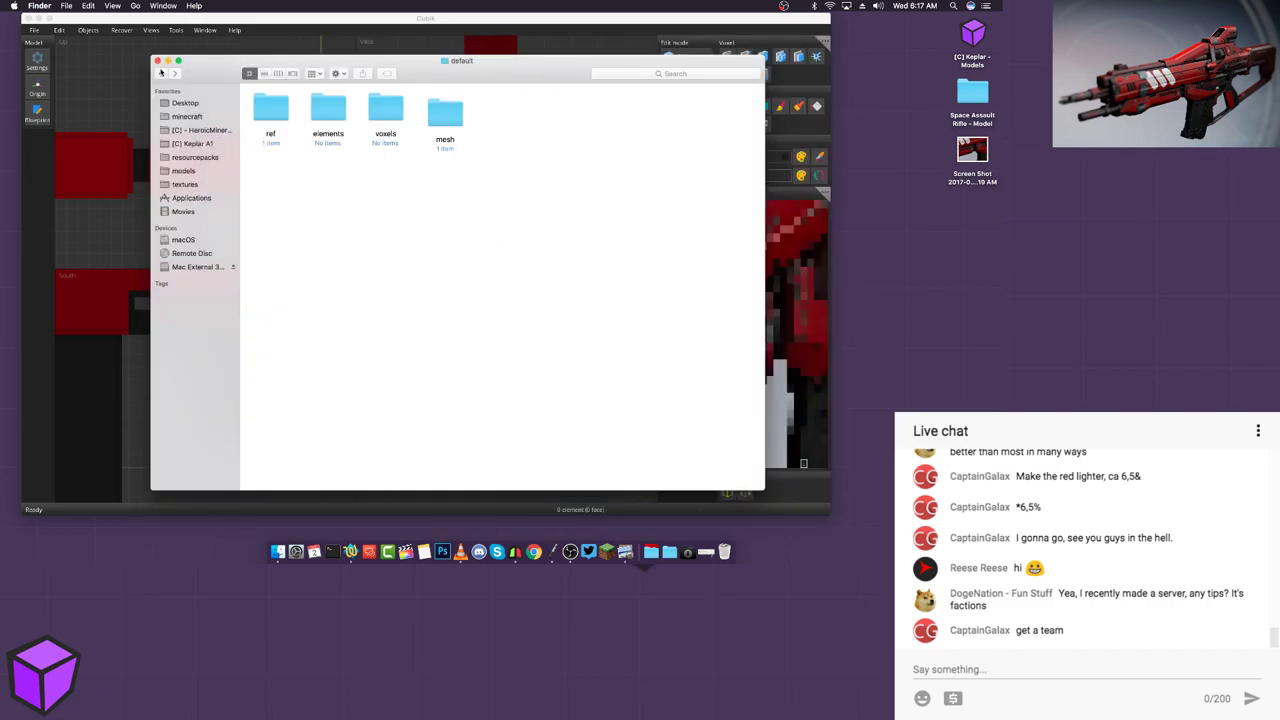
right_click(388, 206)
click(430, 250)
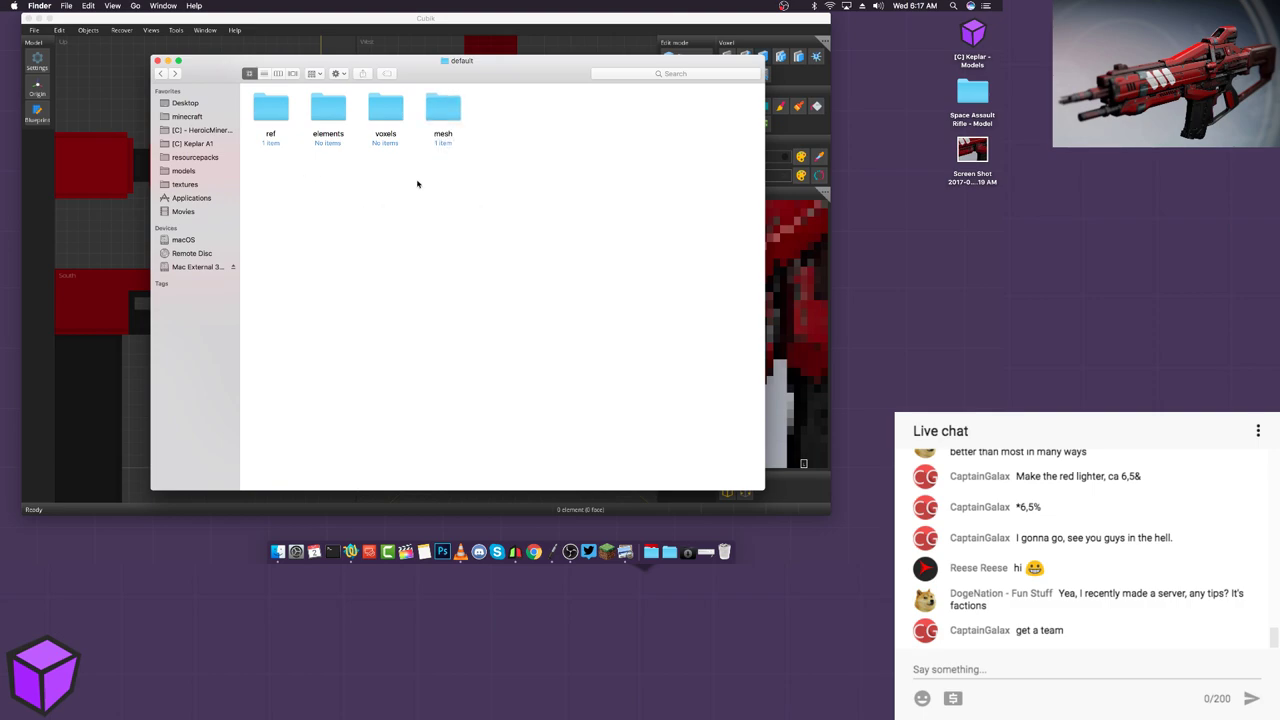
drag(523, 178, 394, 209)
click(157, 61)
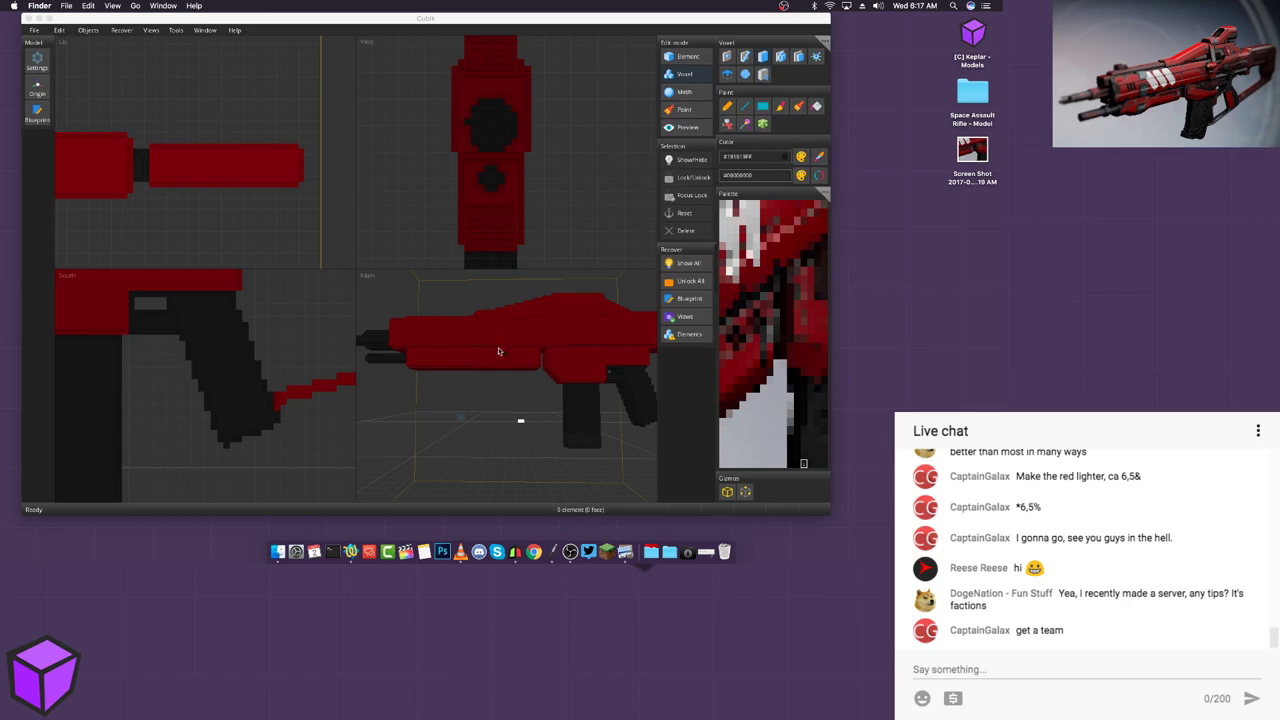
Step: Examine the rifle model's barrels, body and upper surfaces from several angles in the side and perspective views
mouse_move(507, 398)
middle_down()
mouse_move(528, 406)
mouse_move(494, 393)
middle_up()
right_drag(494, 393, 522, 384)
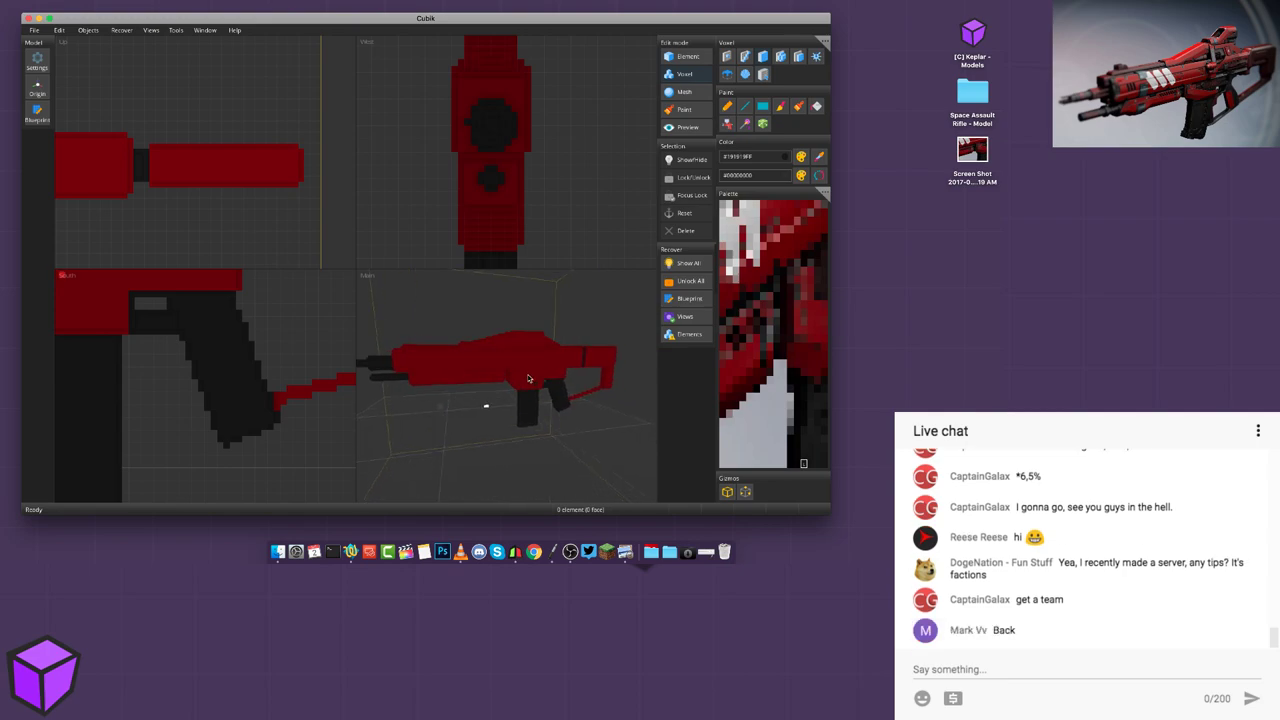
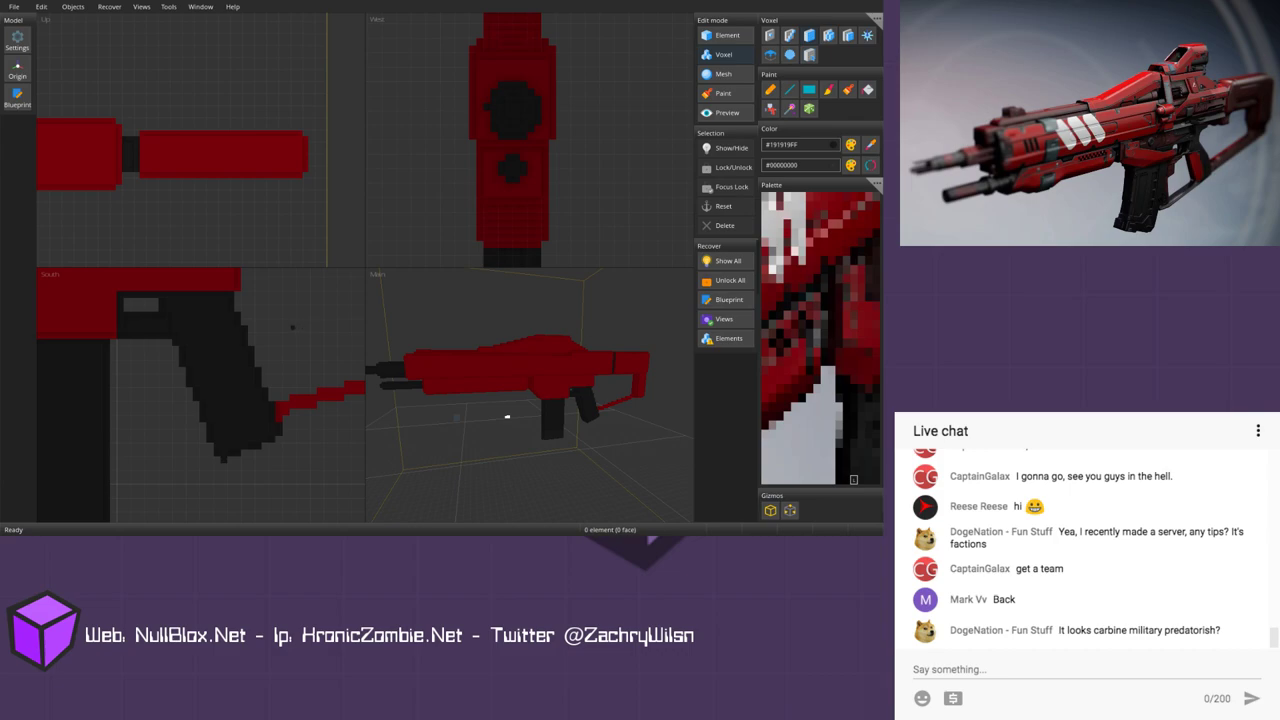
scroll(293, 327, down, 5)
middle_drag(262, 332, 352, 331)
middle_drag(430, 350, 531, 354)
middle_drag(440, 424, 456, 428)
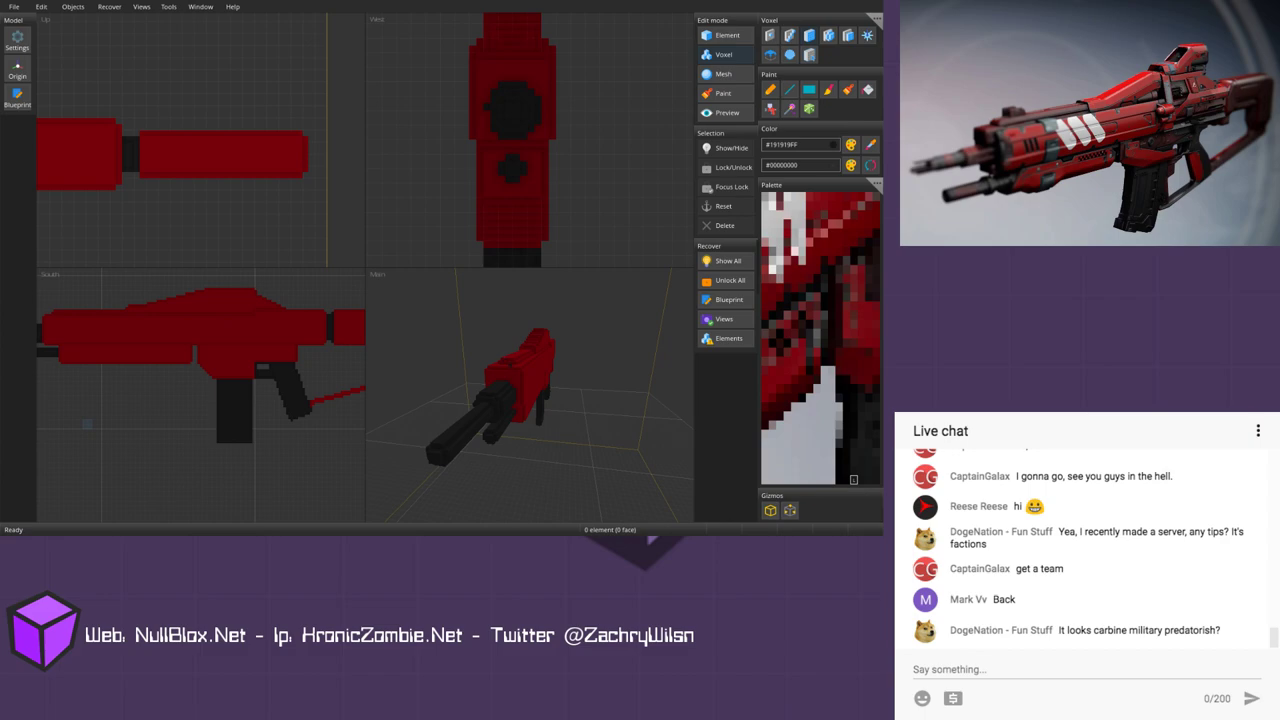
click(831, 205)
middle_drag(260, 334, 336, 316)
scroll(522, 372, up, 2)
middle_drag(526, 372, 432, 430)
scroll(480, 400, up, 3)
middle_drag(500, 385, 484, 398)
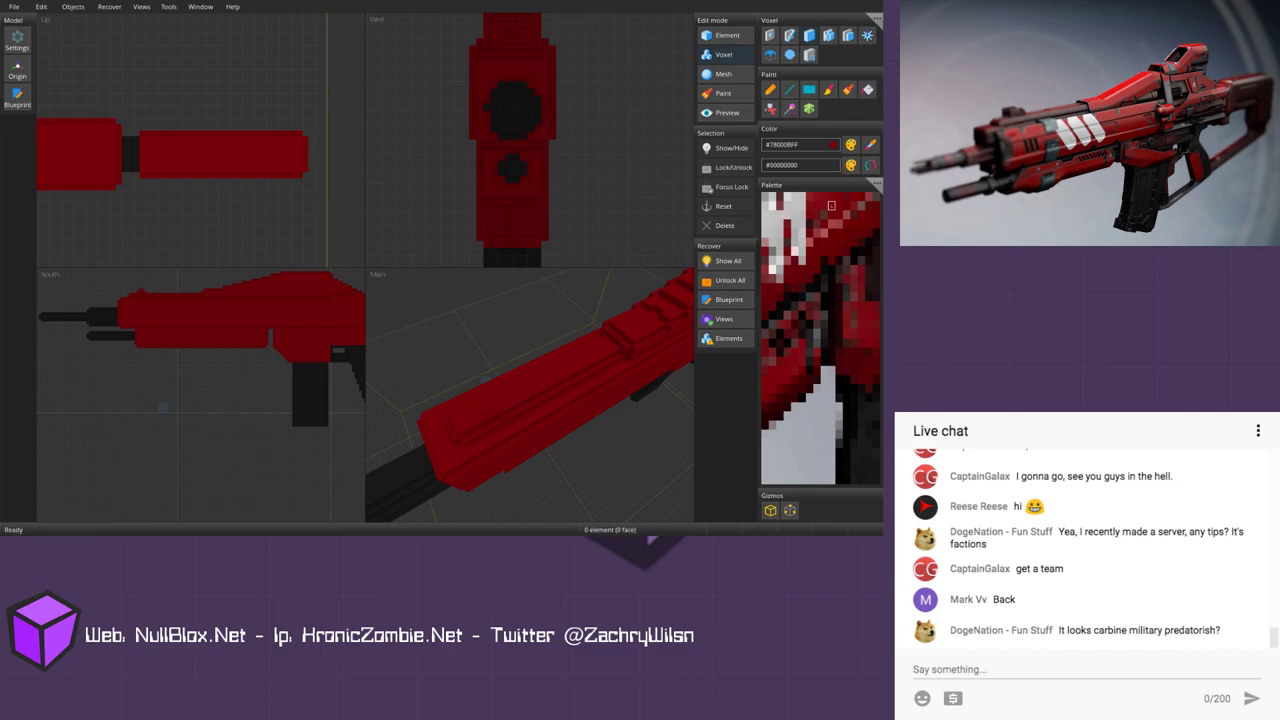
middle_drag(484, 410, 563, 354)
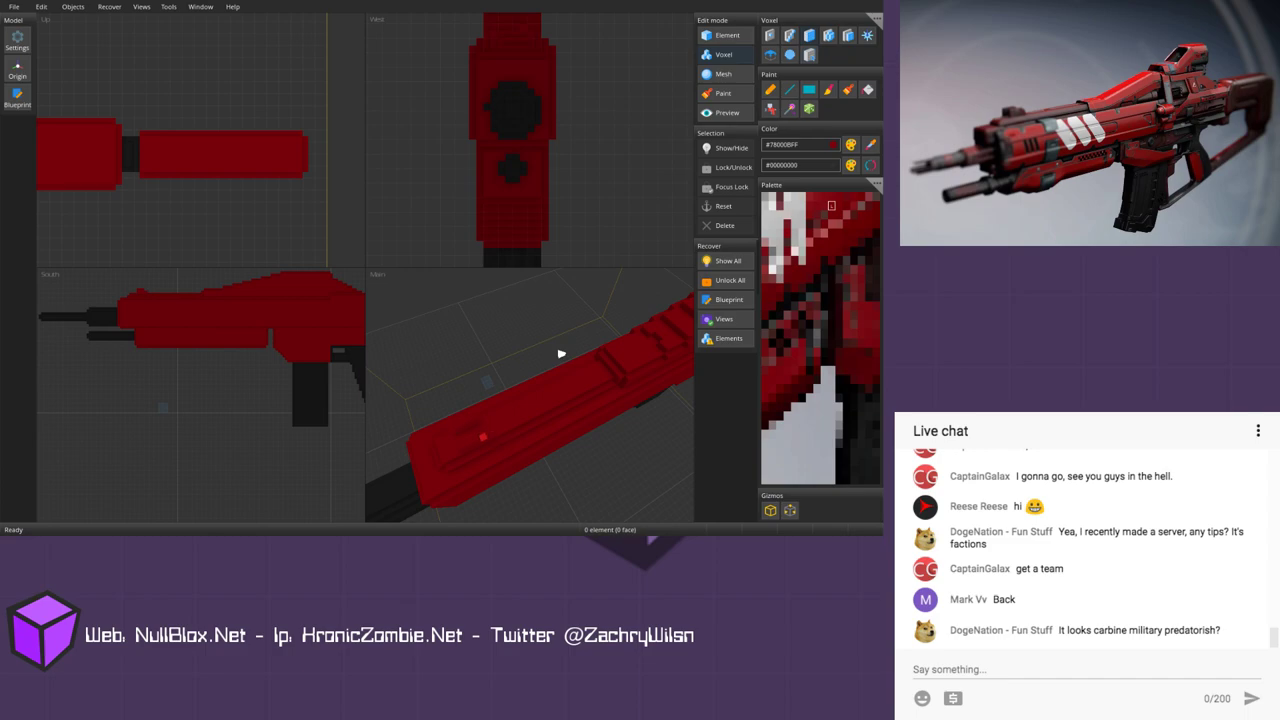
scroll(497, 432, down, 1)
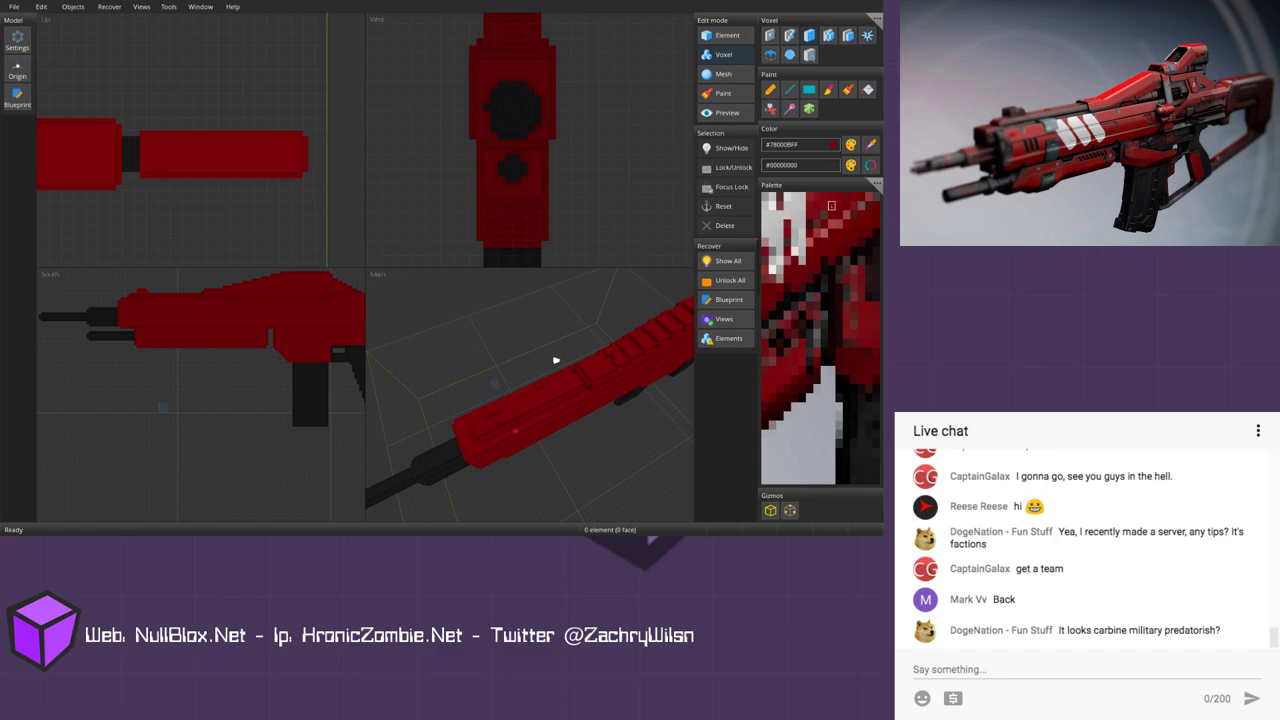
middle_drag(497, 432, 560, 350)
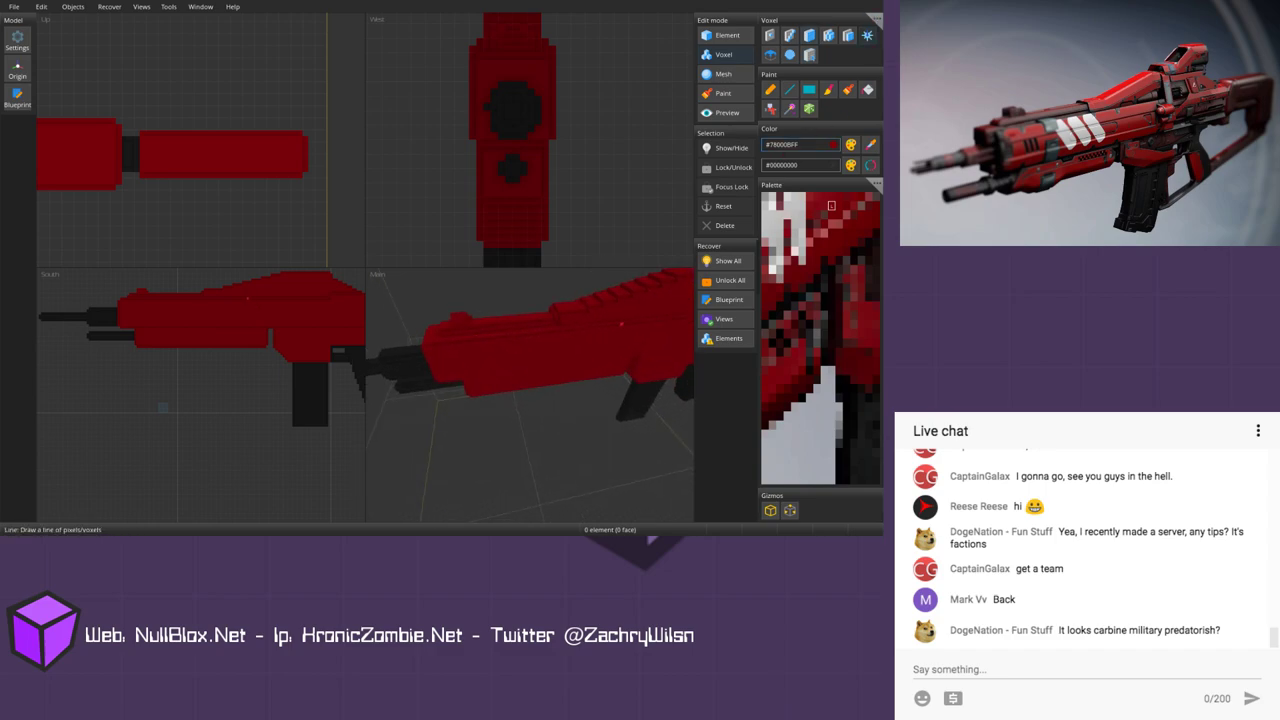
Step: Sample the barrel's dark grey #191919FF and paint the raised strip along the top of the rifle's front body with it
alt+click(107, 313)
scroll(107, 313, up, 1)
middle_drag(107, 313, 149, 347)
scroll(177, 381, up, 4)
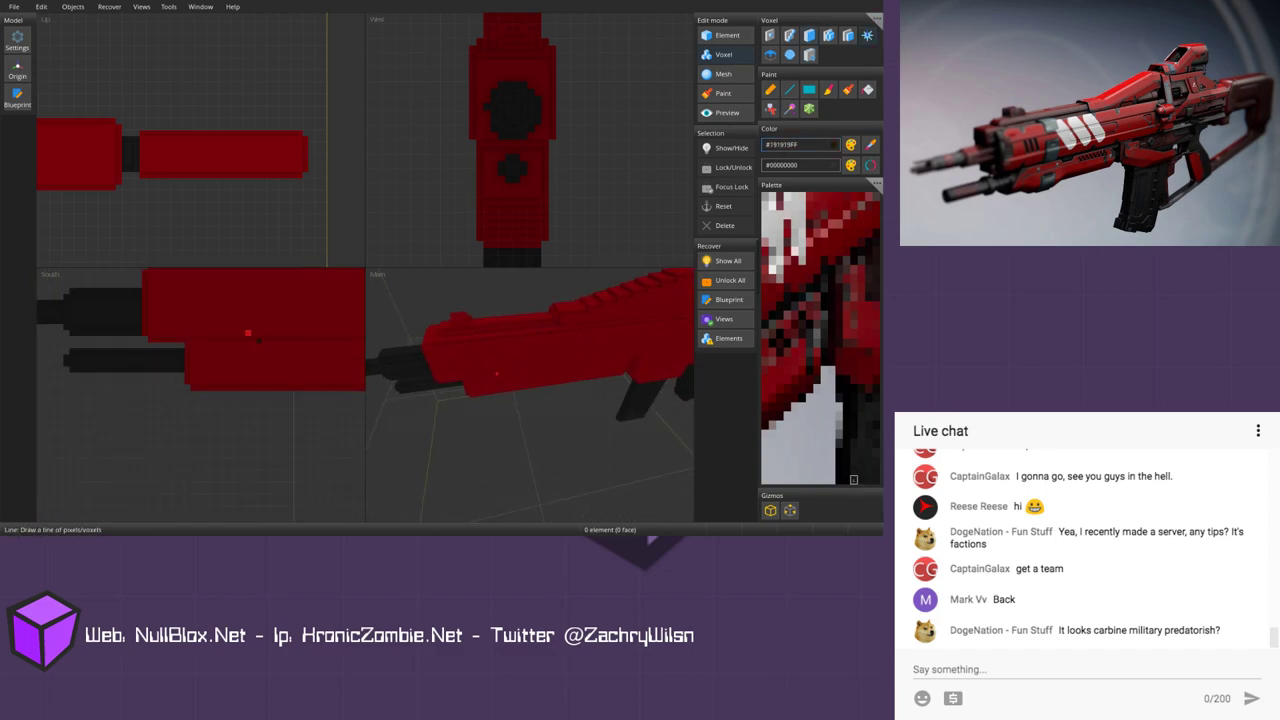
middle_drag(249, 332, 193, 466)
mouse_move(294, 399)
mouse_down()
mouse_move(136, 398)
mouse_move(286, 393)
mouse_up()
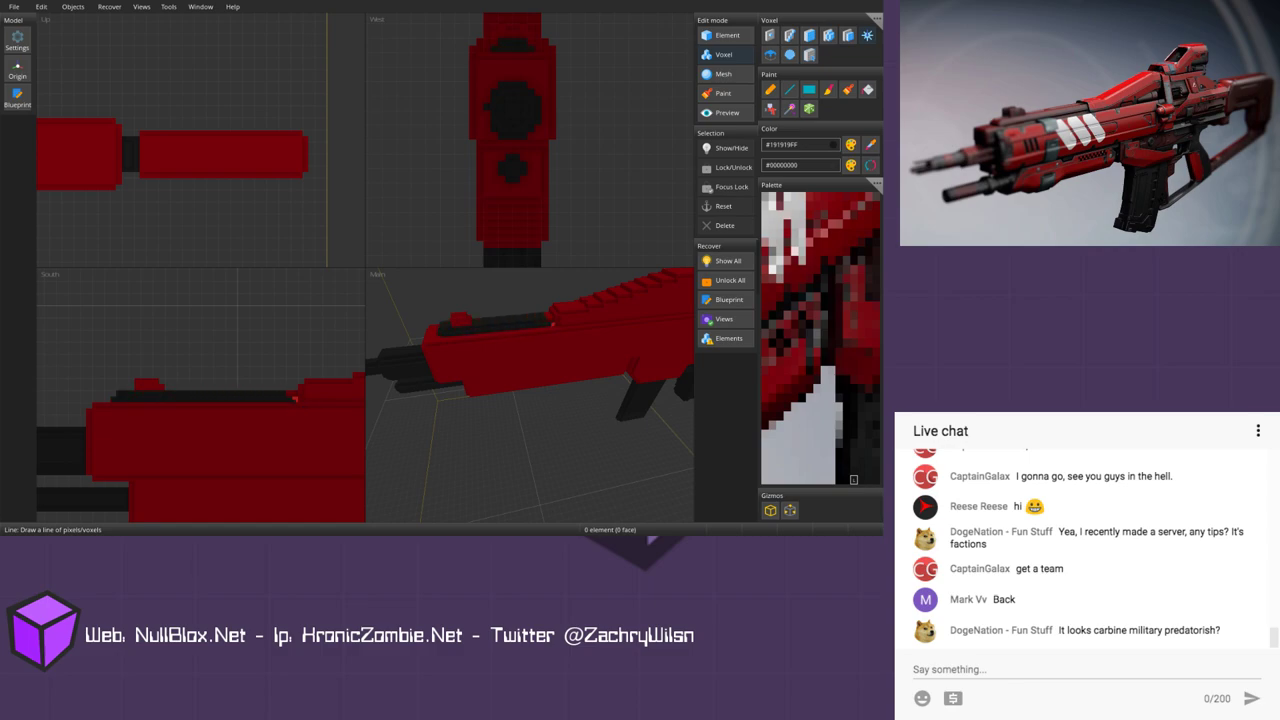
Step: Paint the front sight block dark grey and switch the paint colour back to the palette's dark red
click(141, 386)
scroll(509, 388, down, 3)
right_drag(512, 365, 545, 395)
right_drag(579, 346, 516, 368)
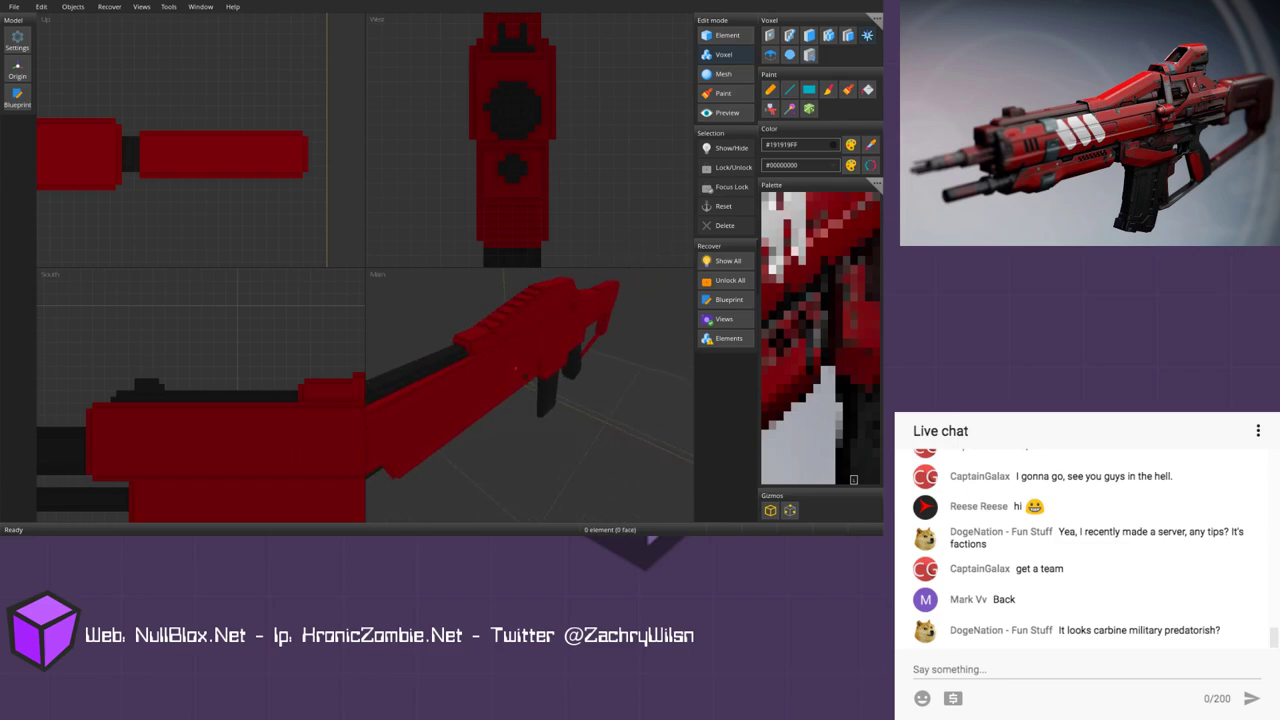
scroll(540, 326, up, 2)
right_drag(540, 326, 536, 364)
click(831, 205)
Step: Examine the muzzle and barrel shapes head-on, both in the perspective view and in the enlarged west view
middle_drag(484, 346, 548, 326)
scroll(531, 339, down, 4)
scroll(548, 326, up, 1)
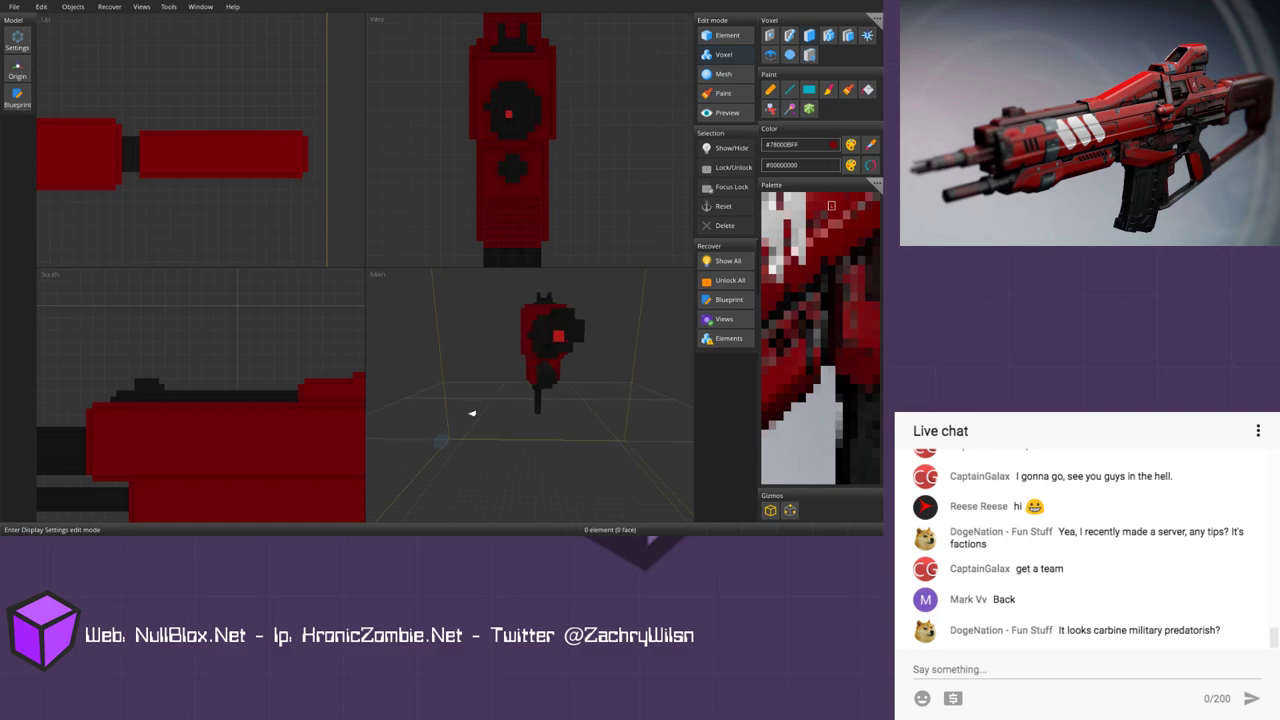
key(e)
key(h)
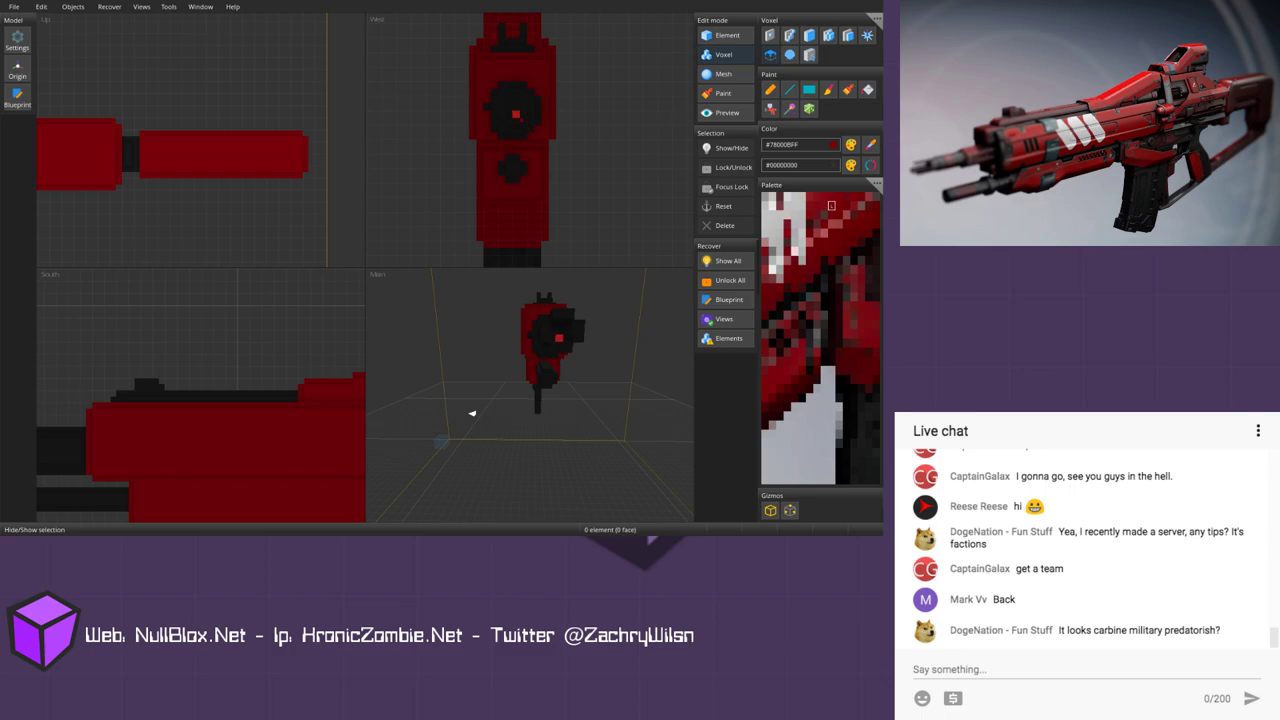
key(c)
click(809, 35)
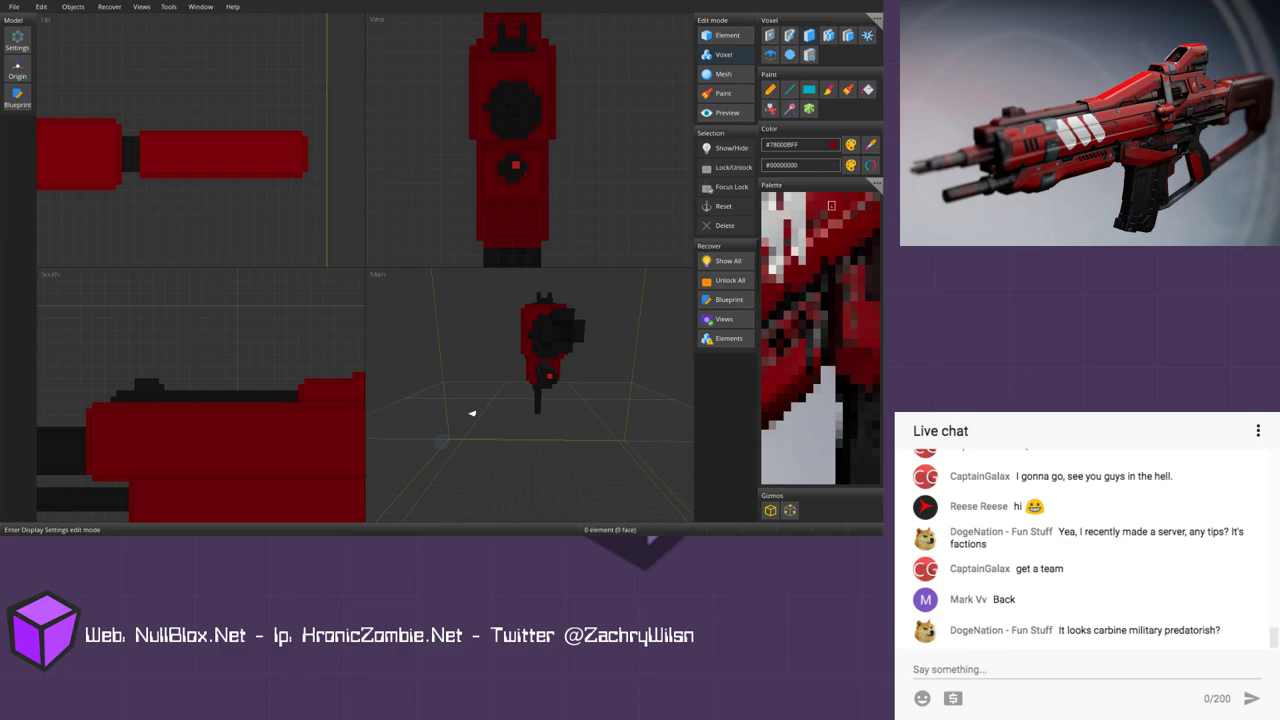
key(m)
scroll(547, 376, down, 2)
right_drag(547, 376, 485, 407)
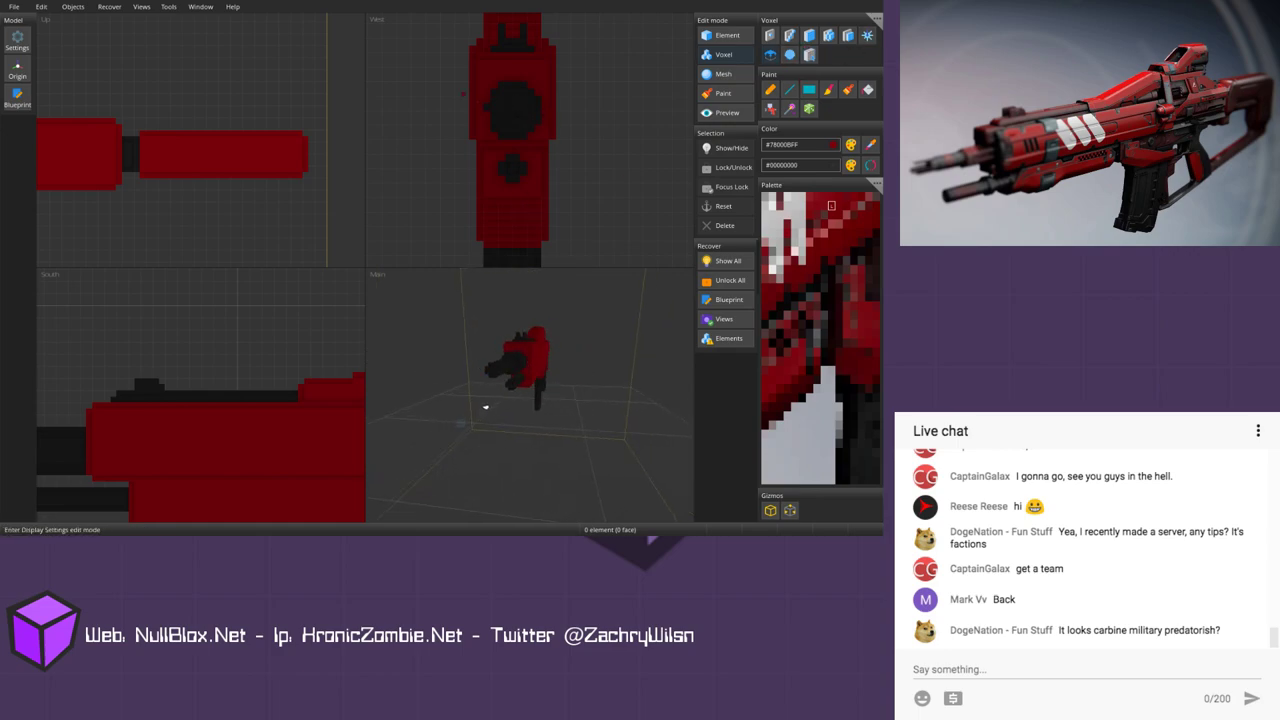
click(377, 19)
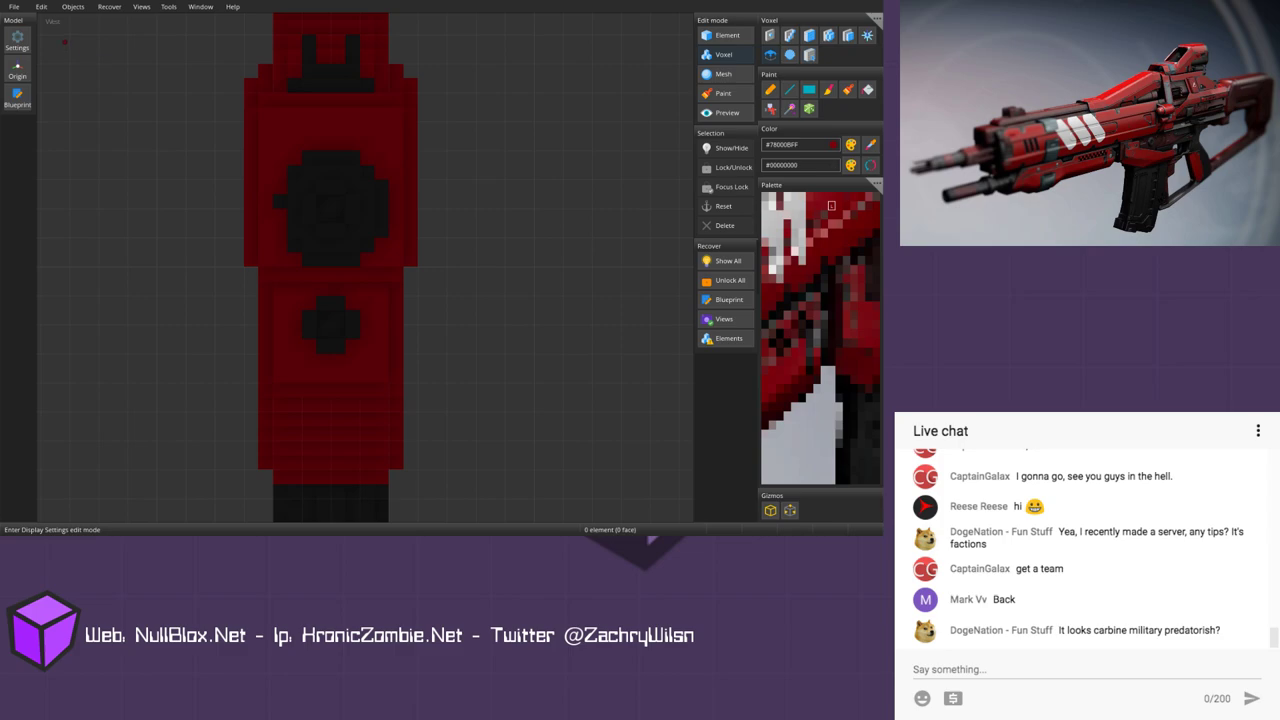
key(space)
scroll(394, 256, down, 3)
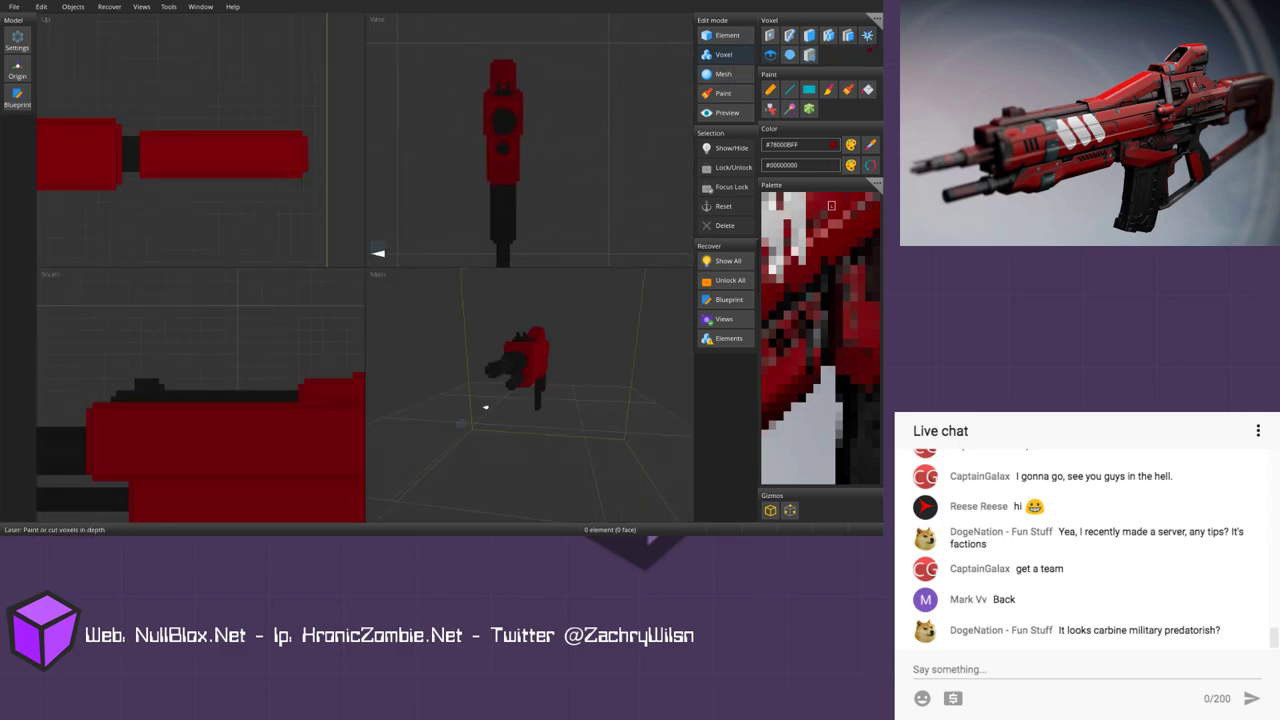
Step: Wrap the blueprint around the whole rifle, narrow it to the south half starting at Z 8, and copy its voxels
click(515, 140)
scroll(540, 135, up, 2)
scroll(545, 135, down, 1)
mouse_move(523, 53)
mouse_down()
mouse_move(553, 53)
mouse_move(529, 54)
mouse_up()
click(876, 17)
mouse_move(810, 67)
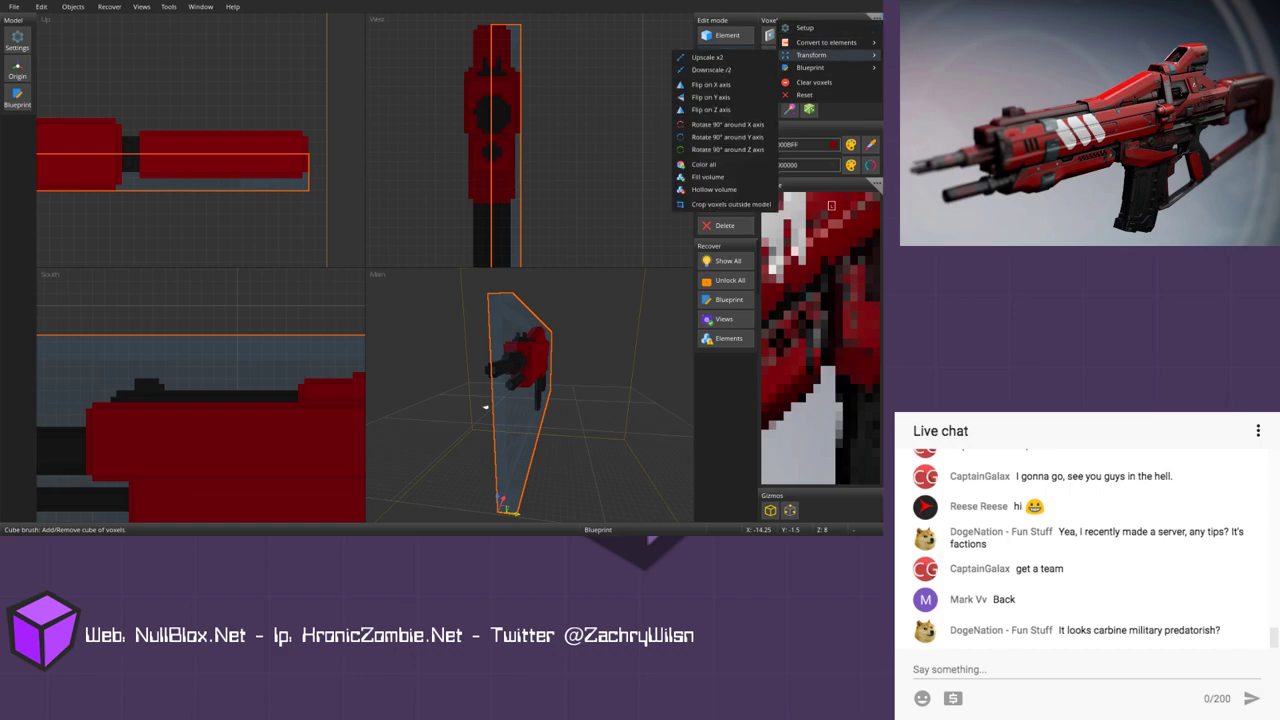
click(705, 97)
Step: Move the blueprint onto the rifle's opposite half at Z 6.5 and delete the voxels inside it
drag(526, 47, 497, 48)
click(876, 17)
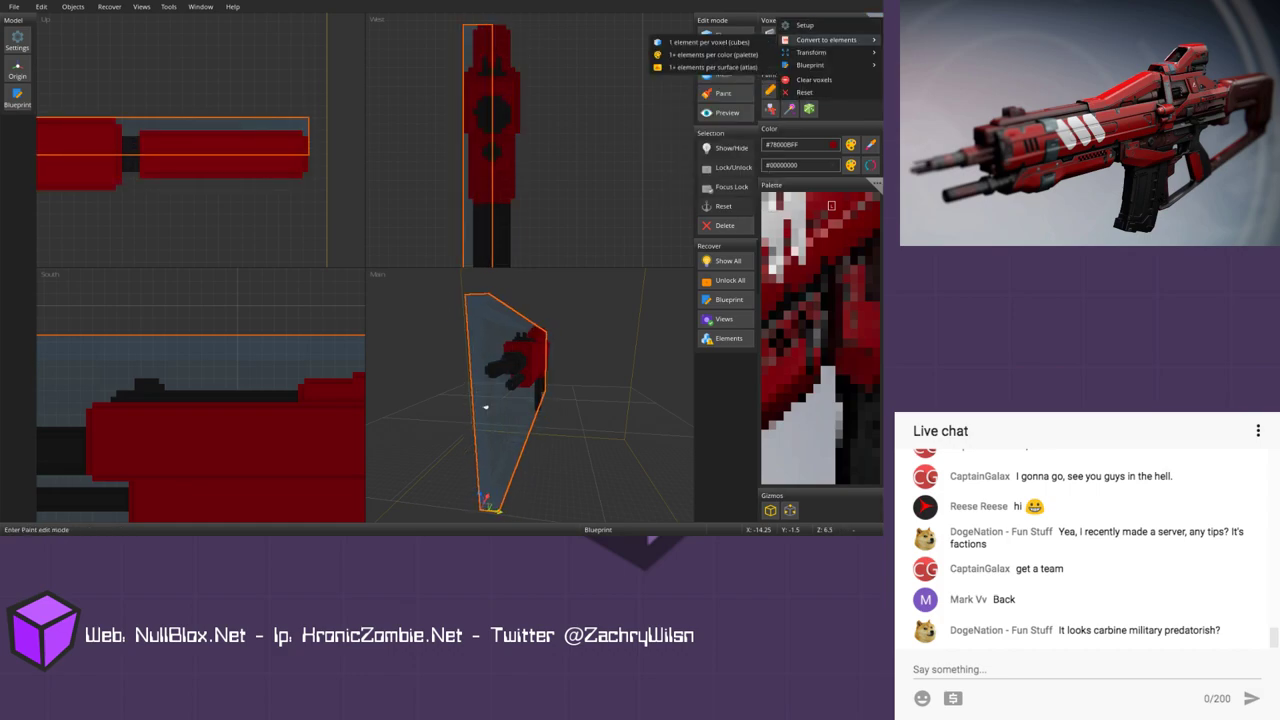
mouse_move(810, 65)
click(688, 80)
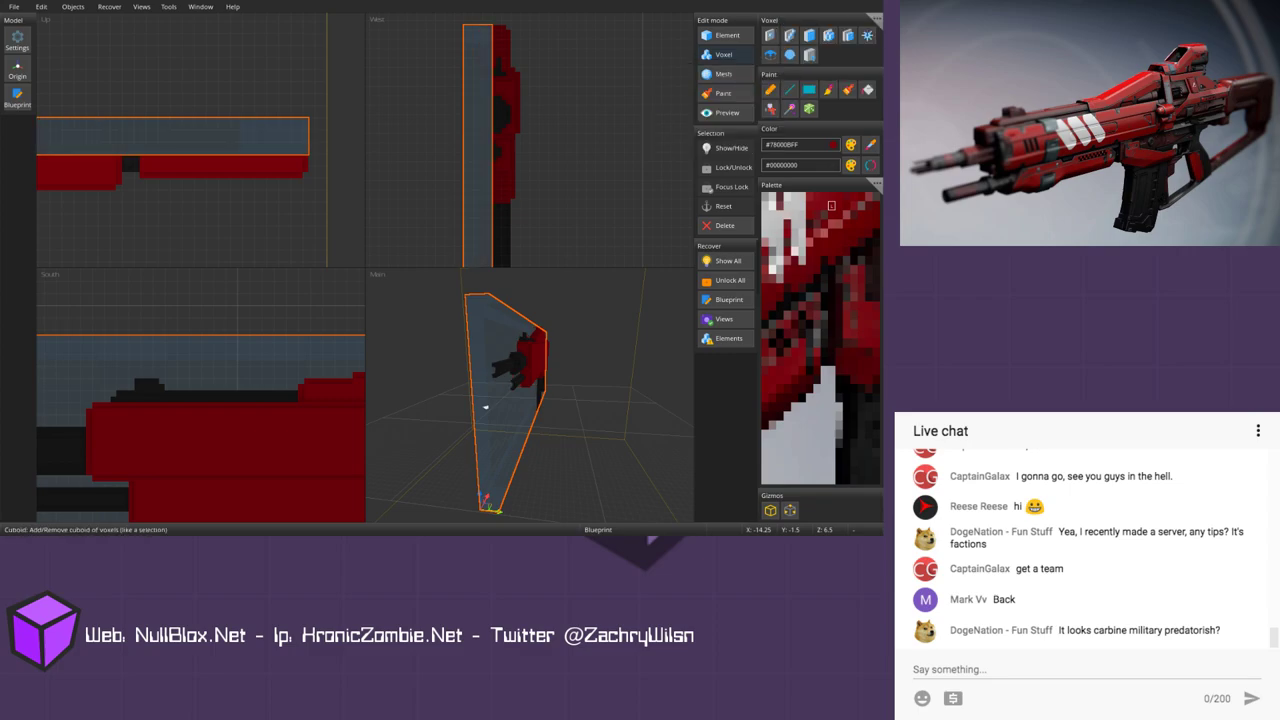
Step: Paste the copied half into the blueprint and flip the pasted voxels on the Z axis
click(876, 17)
click(687, 108)
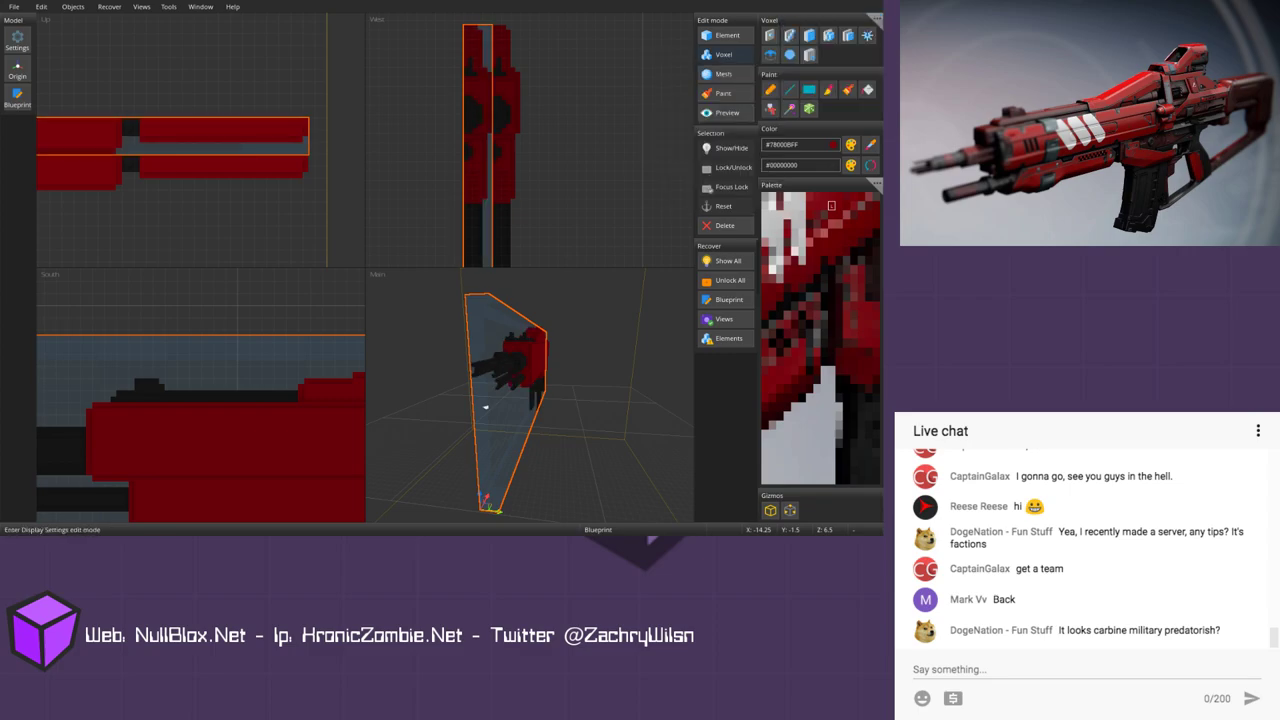
click(876, 18)
mouse_move(810, 66)
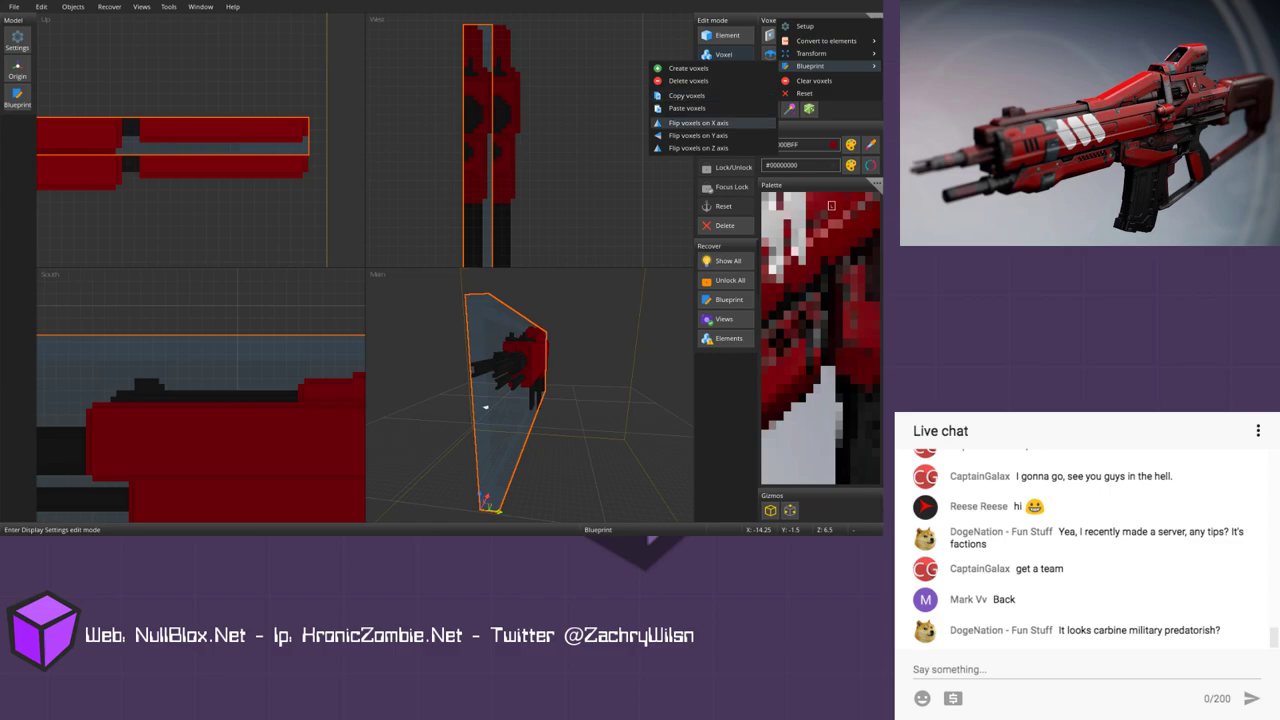
click(712, 148)
Step: Resize the blueprint to the rifle's full width and upper part from Y 10, and copy the voxels inside it
drag(474, 39, 547, 32)
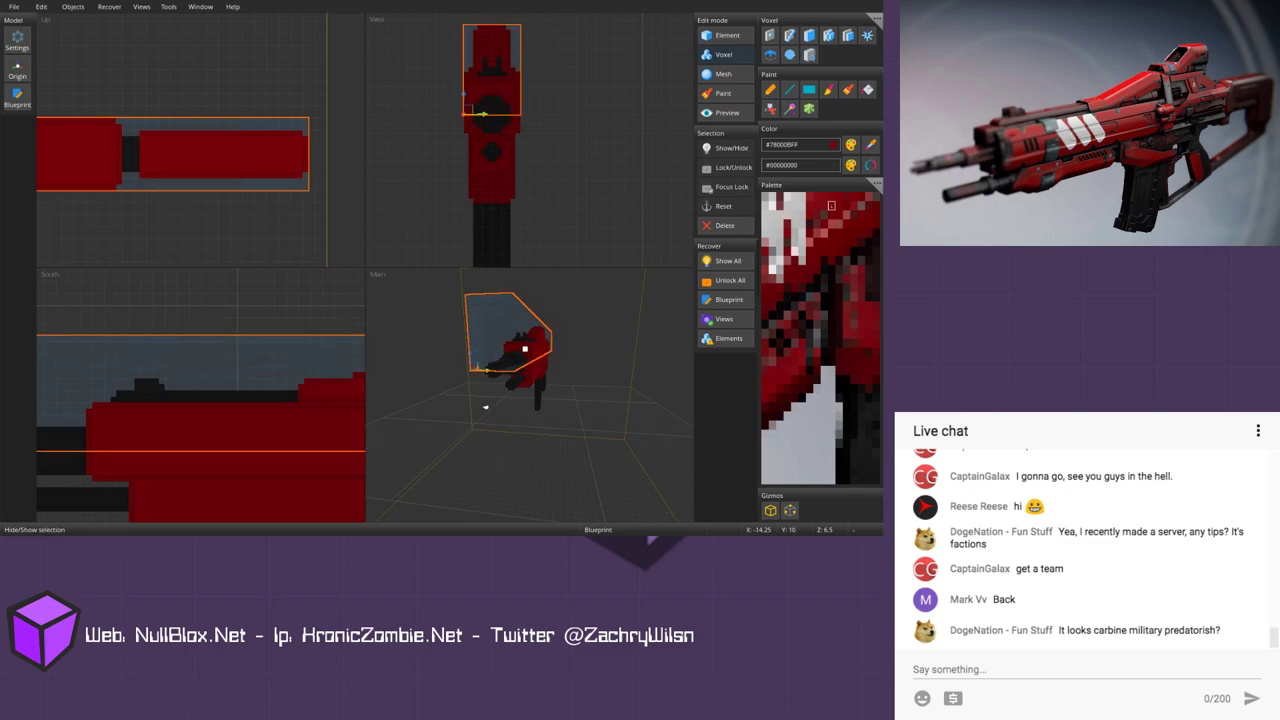
scroll(523, 48, up, 5)
scroll(175, 301, down, 5)
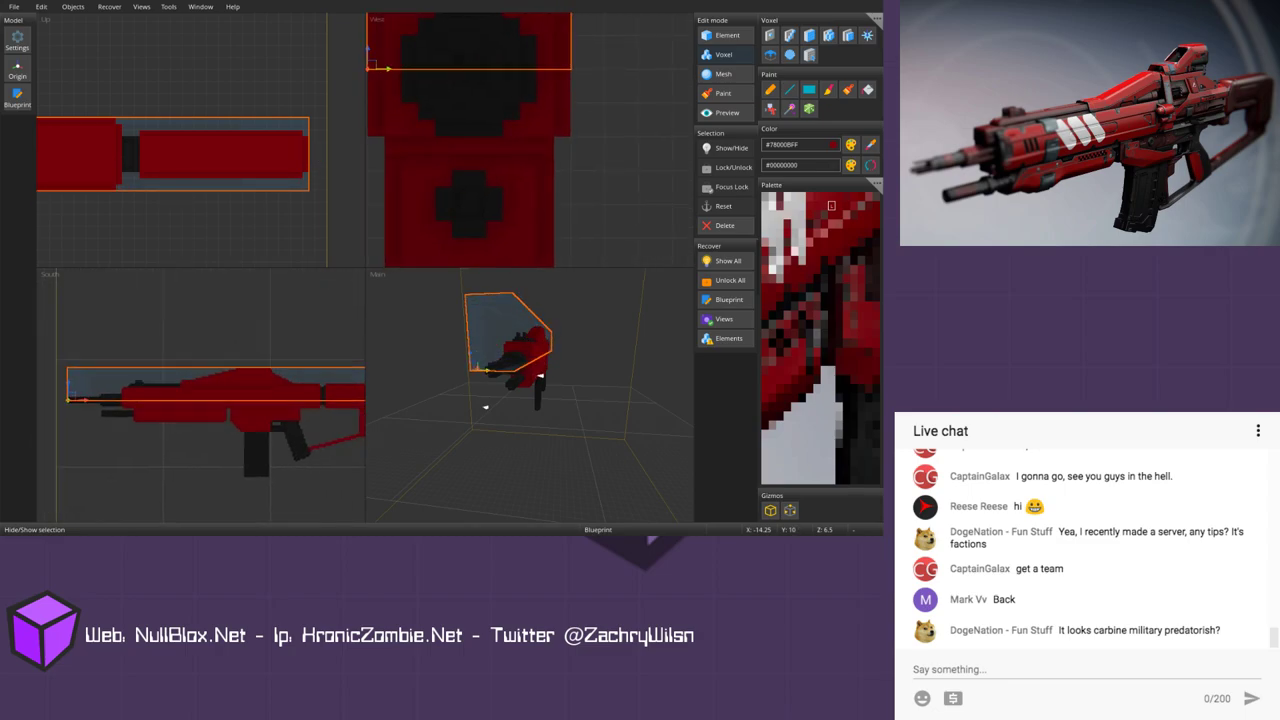
scroll(195, 80, down, 5)
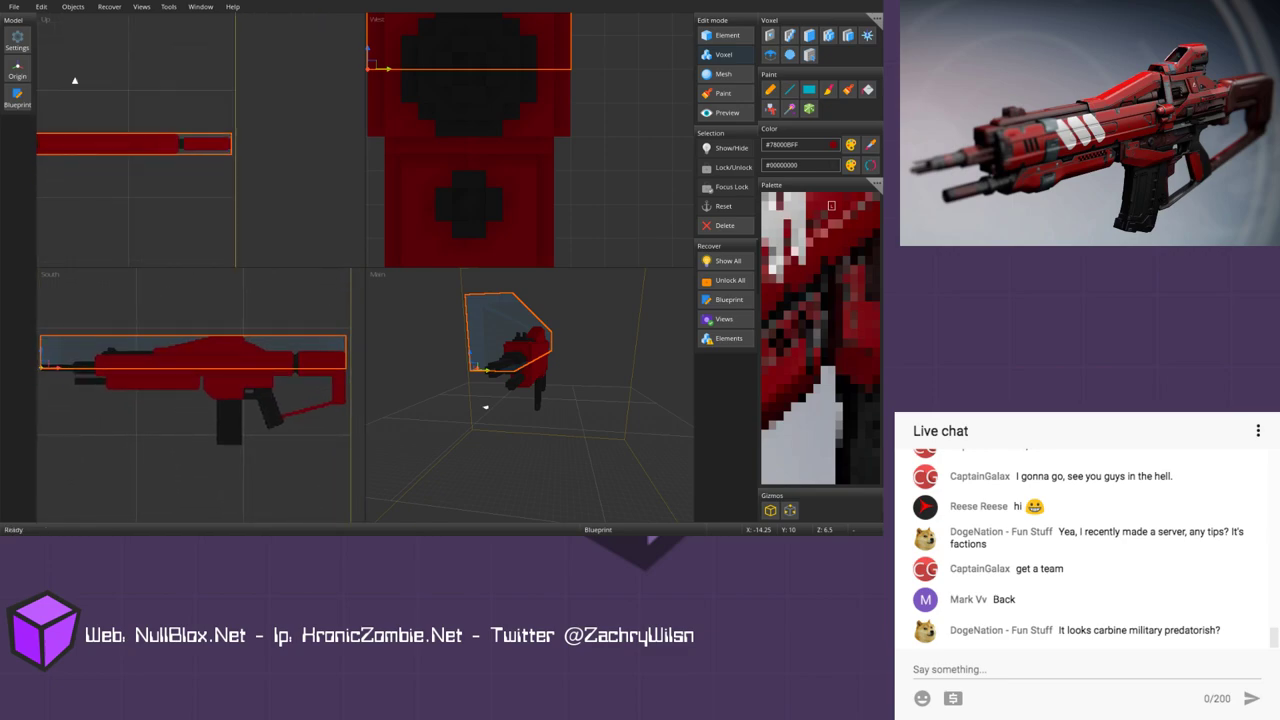
middle_drag(530, 395, 490, 395)
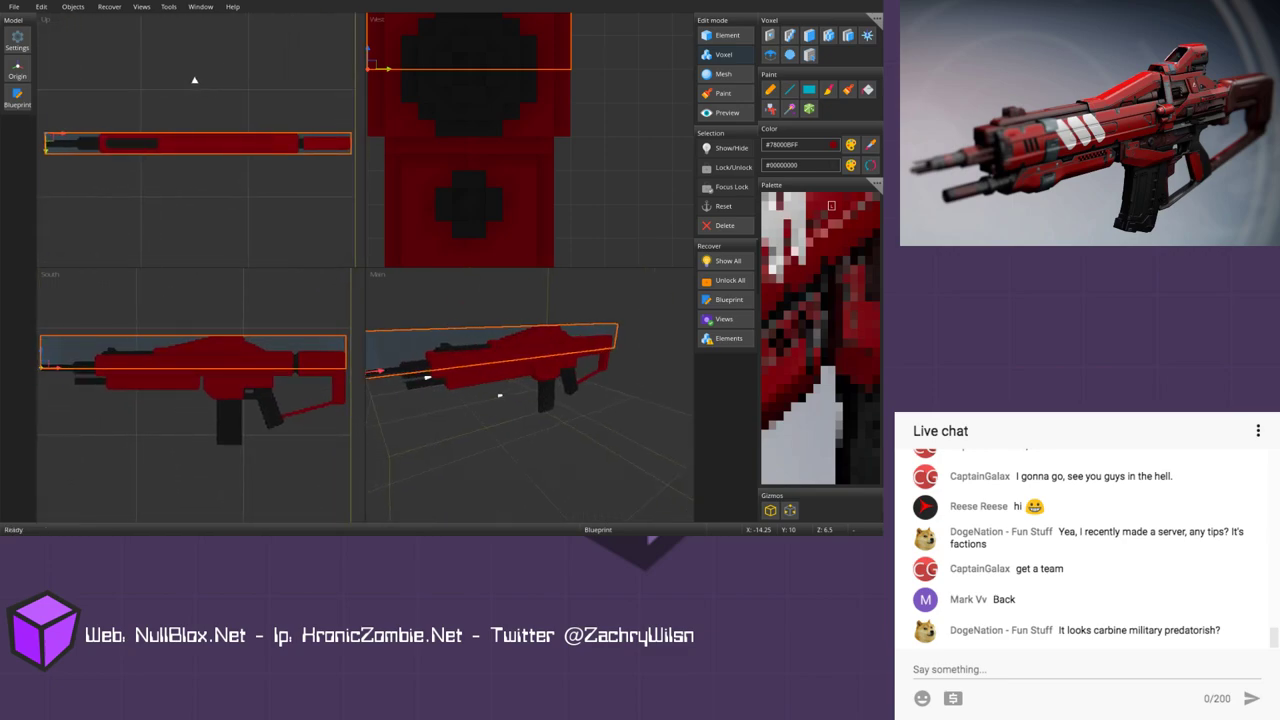
scroll(539, 150, down, 6)
scroll(532, 141, up, 3)
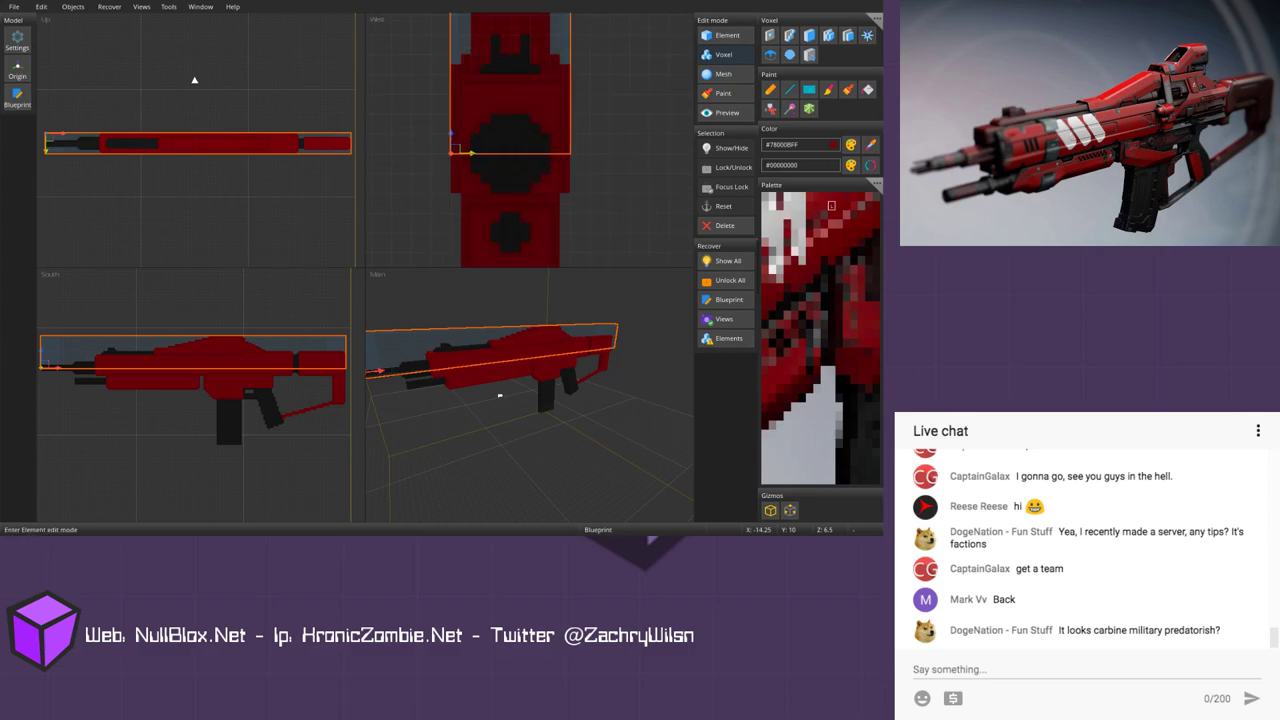
click(876, 19)
mouse_move(829, 67)
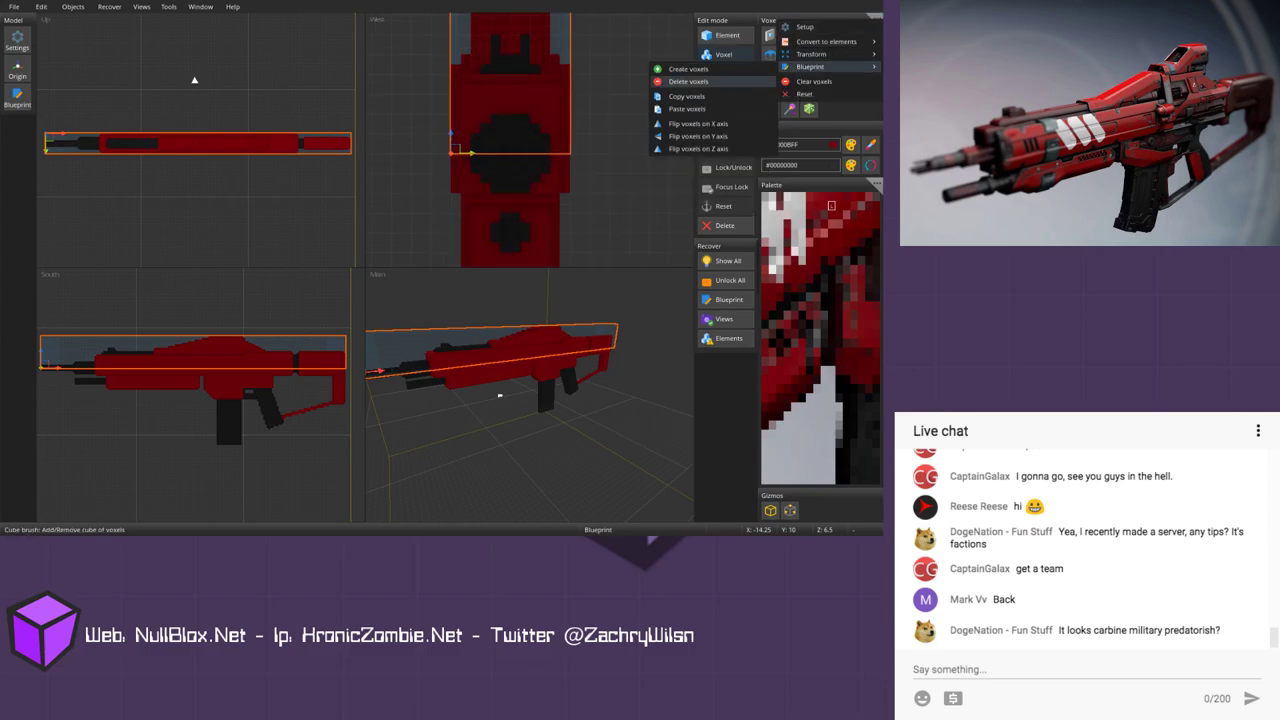
click(713, 96)
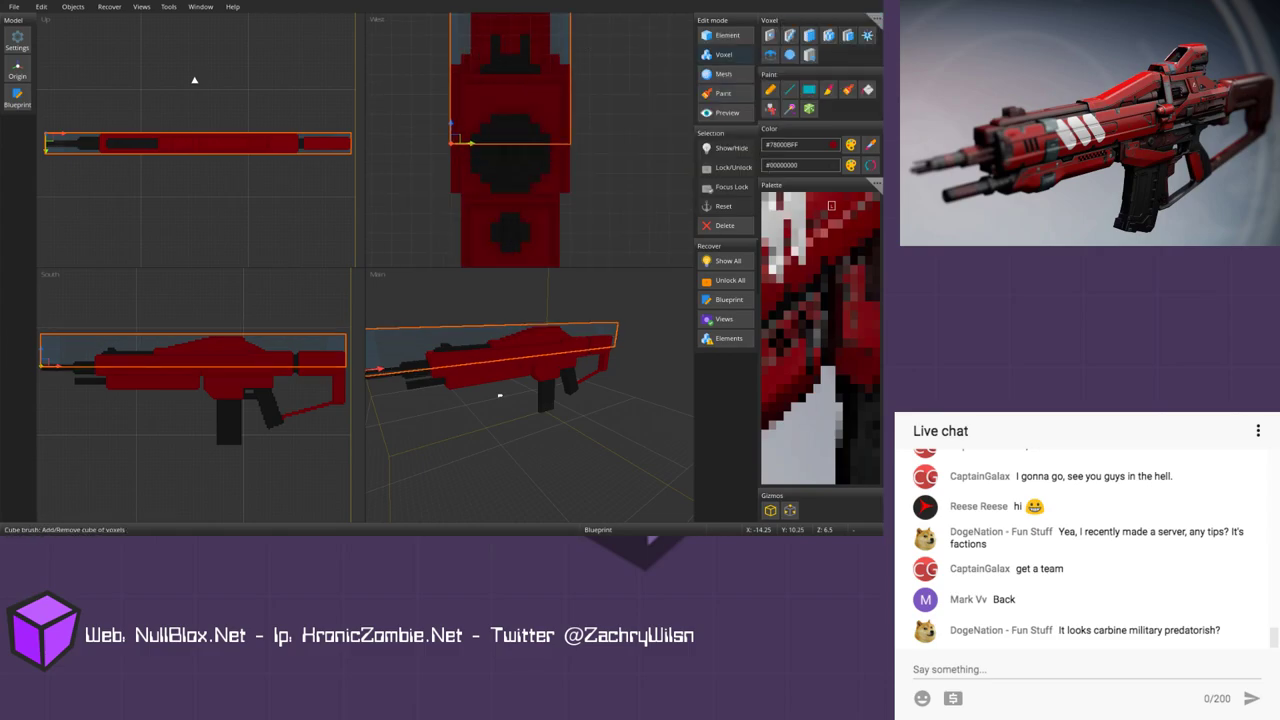
Step: With the blueprint raised to Y 10.25, delete its voxels and paste the copied upper part there
click(876, 17)
mouse_move(810, 70)
click(688, 86)
click(876, 17)
click(687, 106)
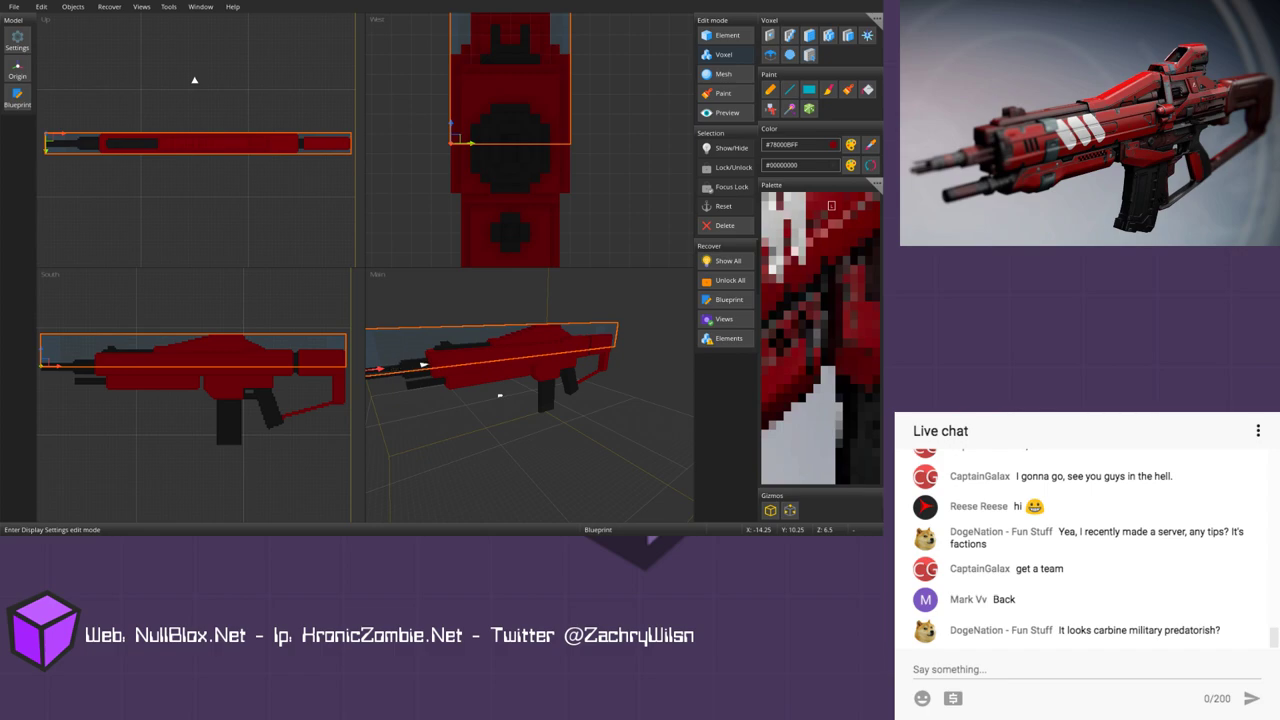
Step: Wrap the blueprint around the reshaped rifle and narrow it to the south half starting at Z 8
scroll(430, 243, down, 5)
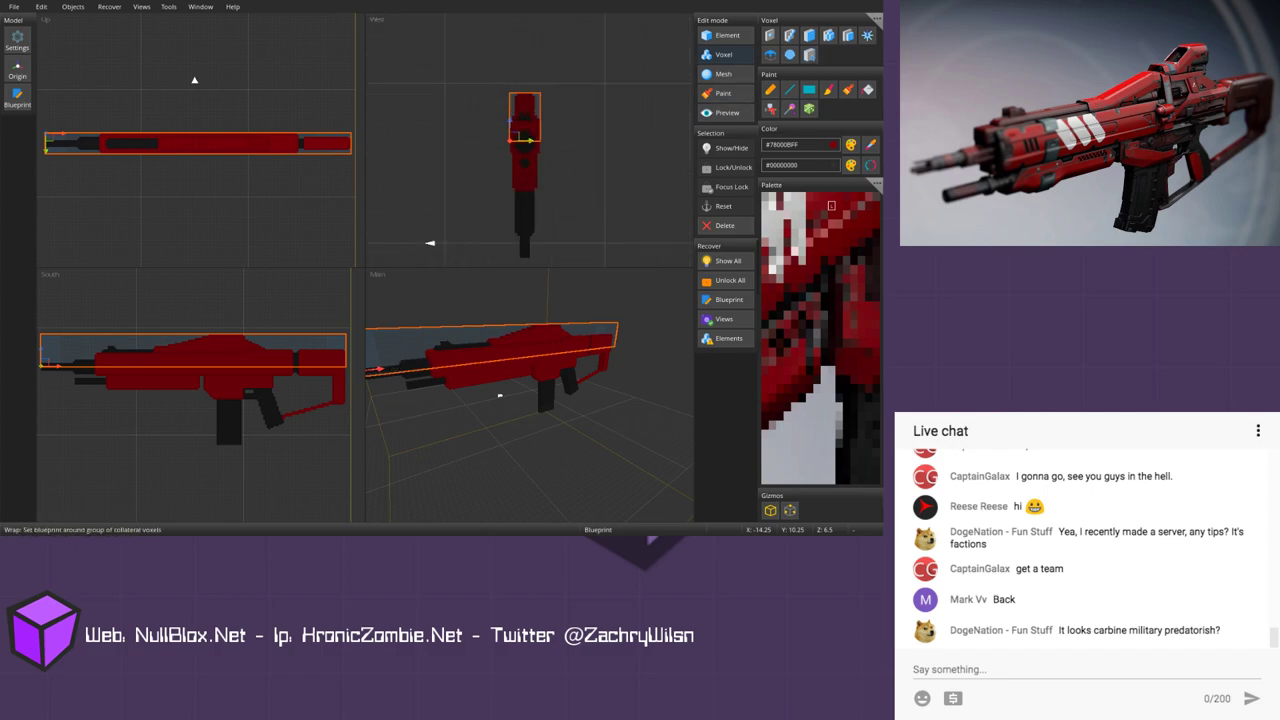
key(Escape)
click(530, 139)
scroll(530, 139, up, 5)
scroll(530, 140, down, 3)
mouse_move(562, 63)
mouse_down()
mouse_move(609, 63)
mouse_move(563, 64)
mouse_up()
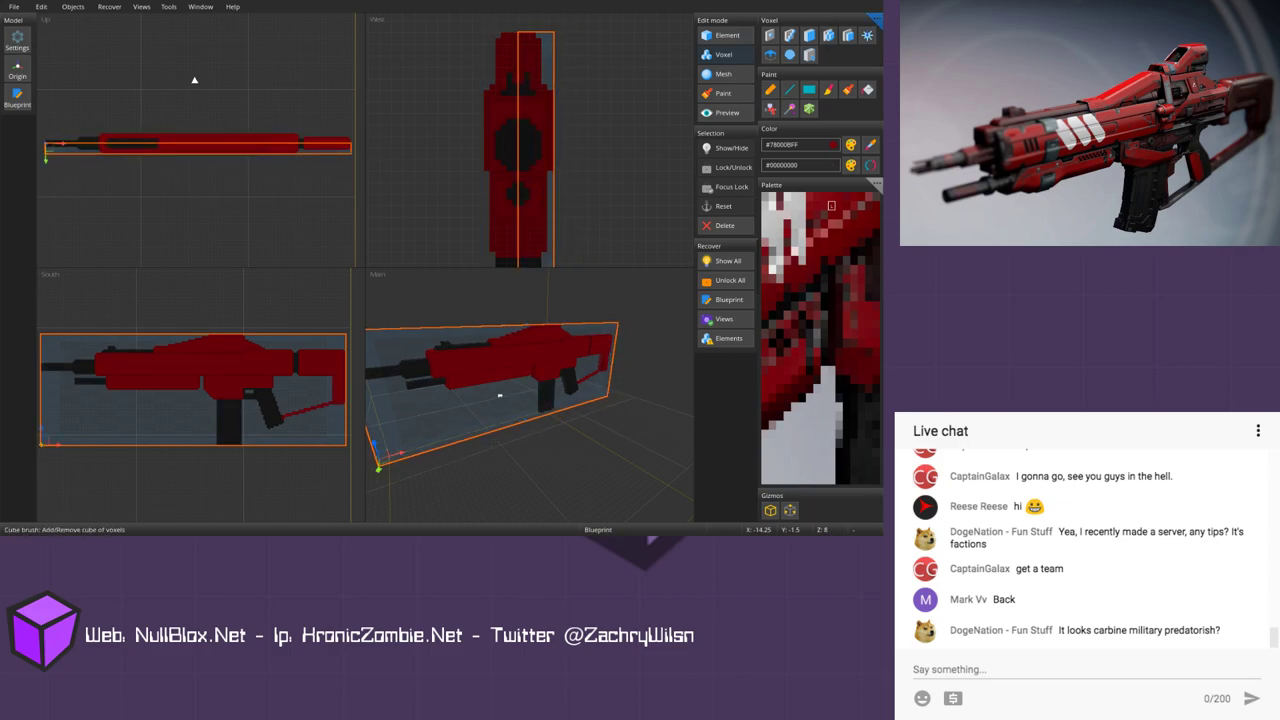
Step: Copy the voxels inside the south-half blueprint and move the blueprint to Z 8.25
click(876, 18)
mouse_move(812, 64)
click(723, 94)
mouse_move(558, 67)
mouse_down()
mouse_move(569, 67)
mouse_move(559, 70)
mouse_up()
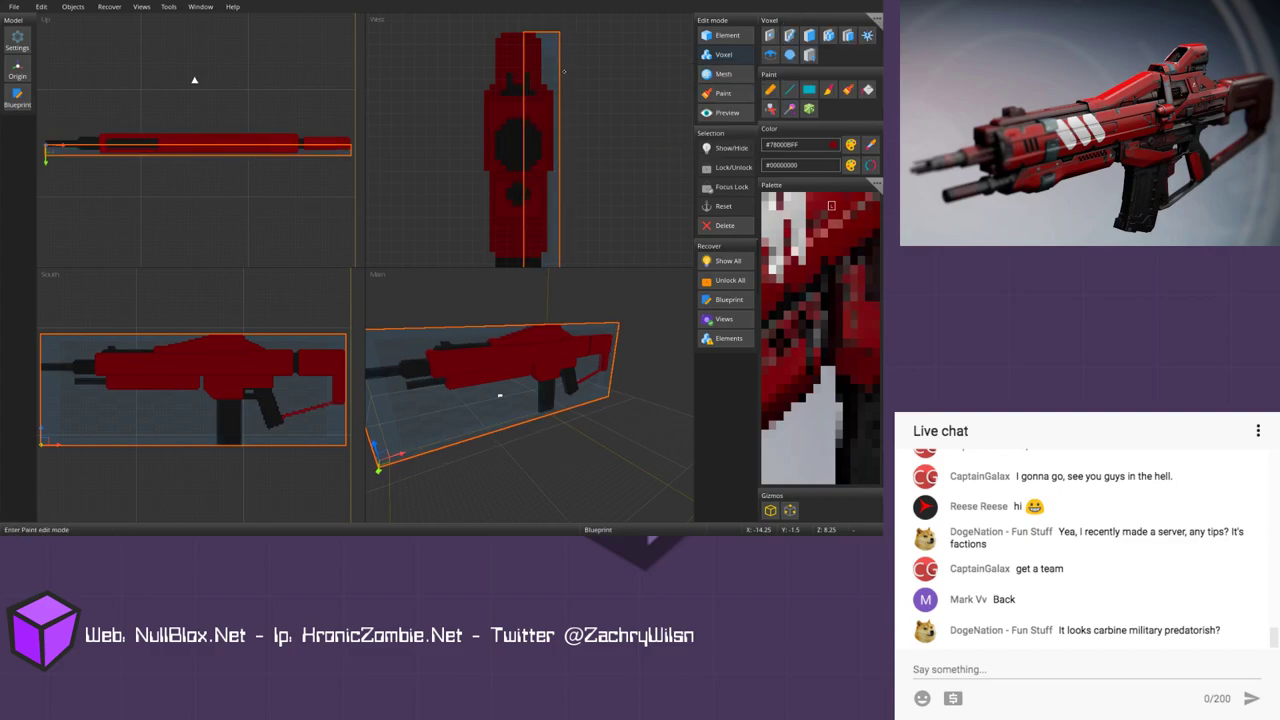
Step: Delete the voxels inside the moved blueprint and paste the copied rifle half into it
click(876, 18)
mouse_move(810, 66)
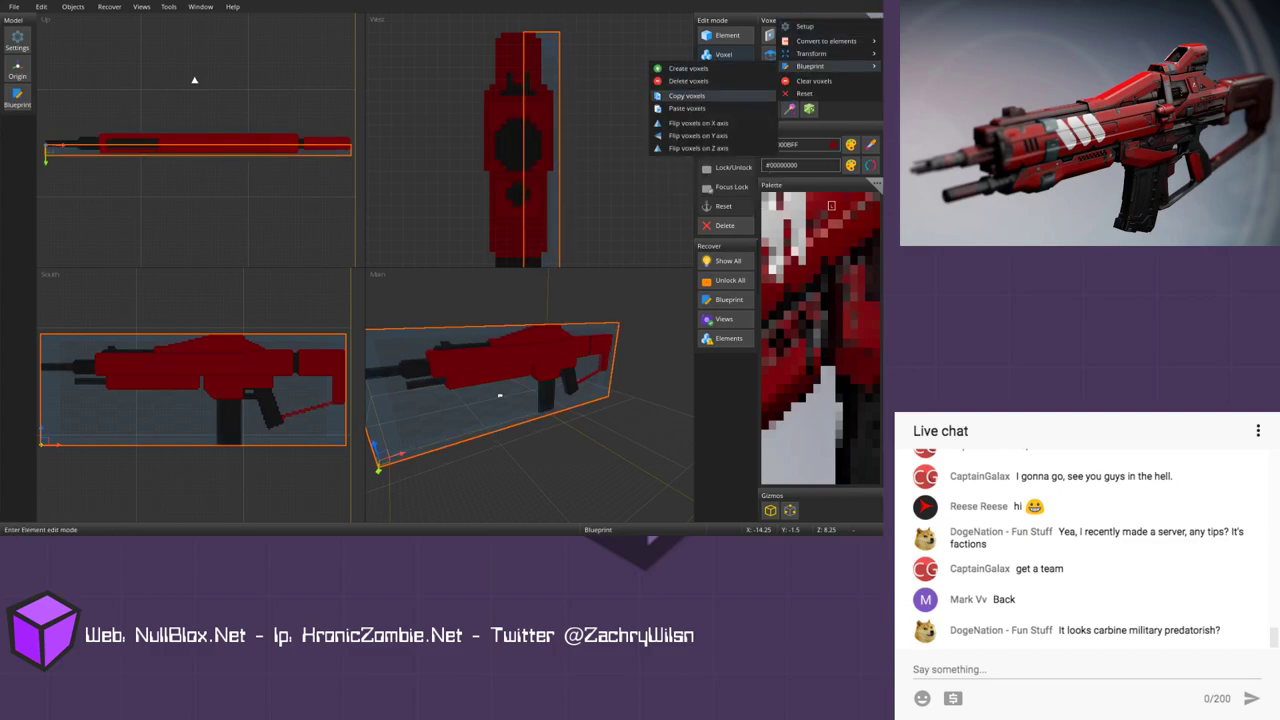
click(688, 81)
click(876, 18)
mouse_move(810, 68)
click(712, 110)
key(Escape)
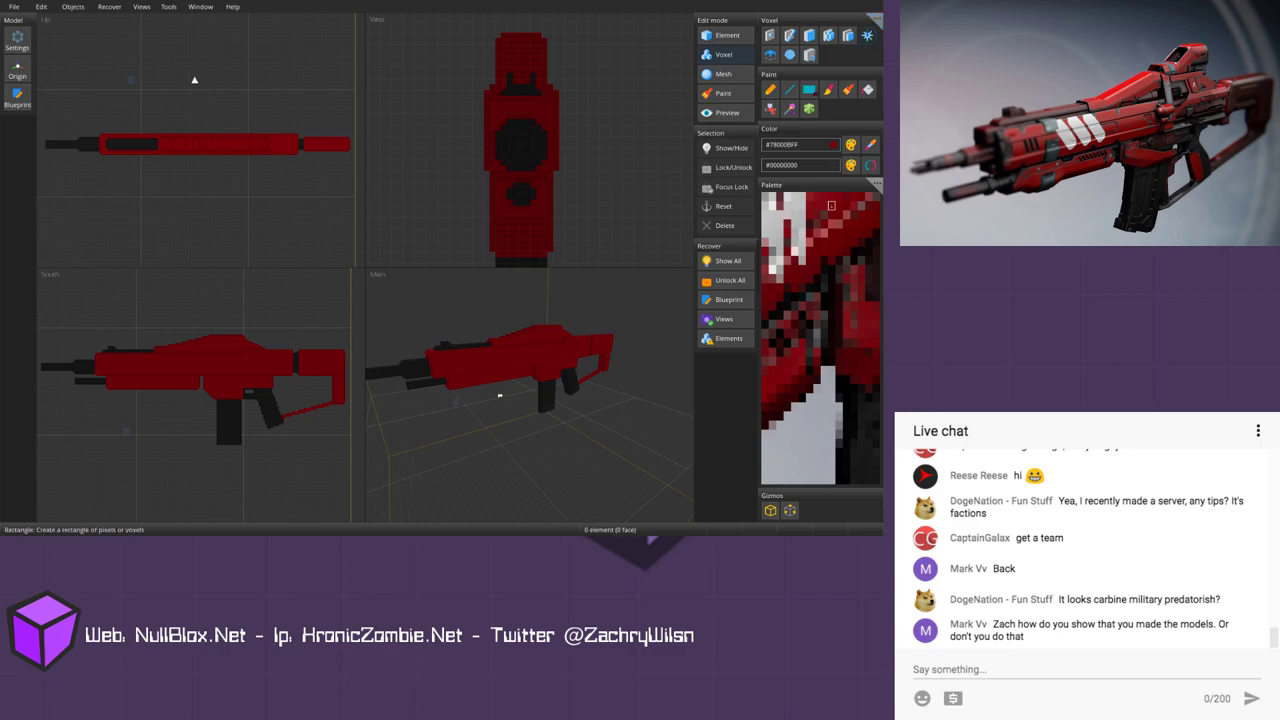
Step: Cut slots into the muzzle tip of the barrel, working from the side and from above
middle_drag(178, 314, 285, 272)
scroll(201, 394, up, 3)
middle_drag(189, 334, 214, 357)
scroll(201, 394, up, 4)
middle_drag(174, 308, 216, 382)
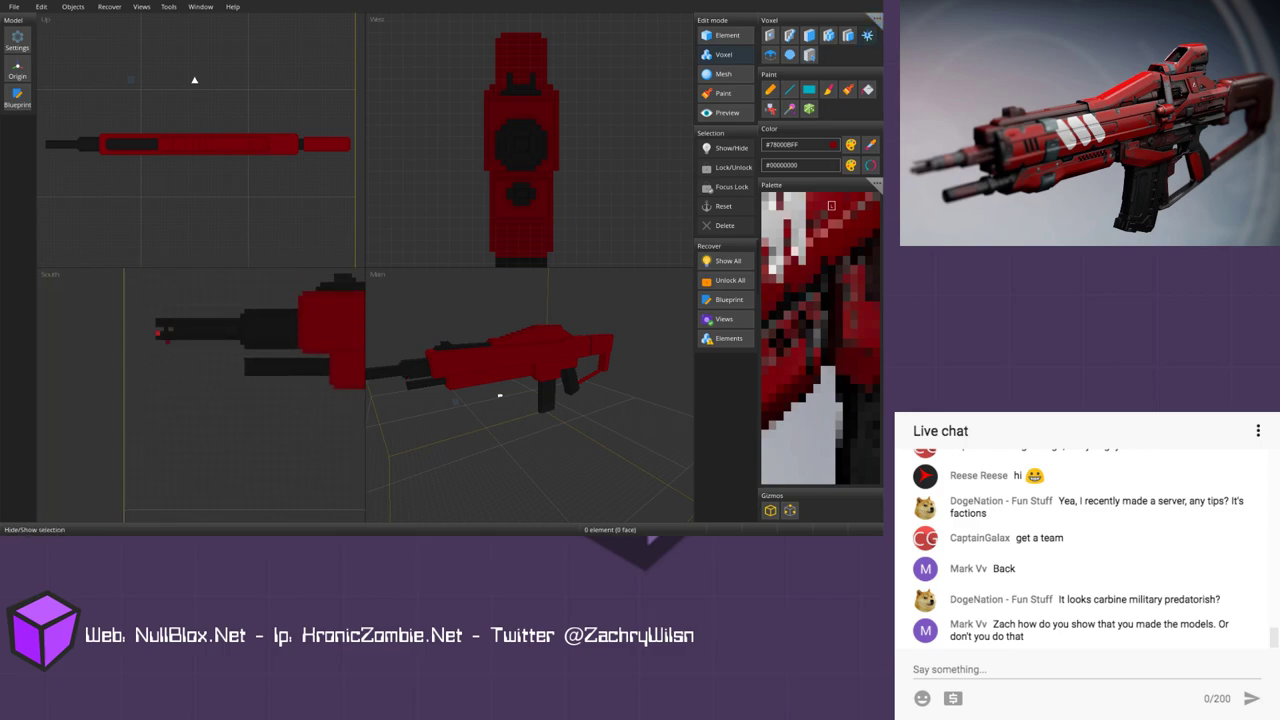
scroll(194, 80, up, 4)
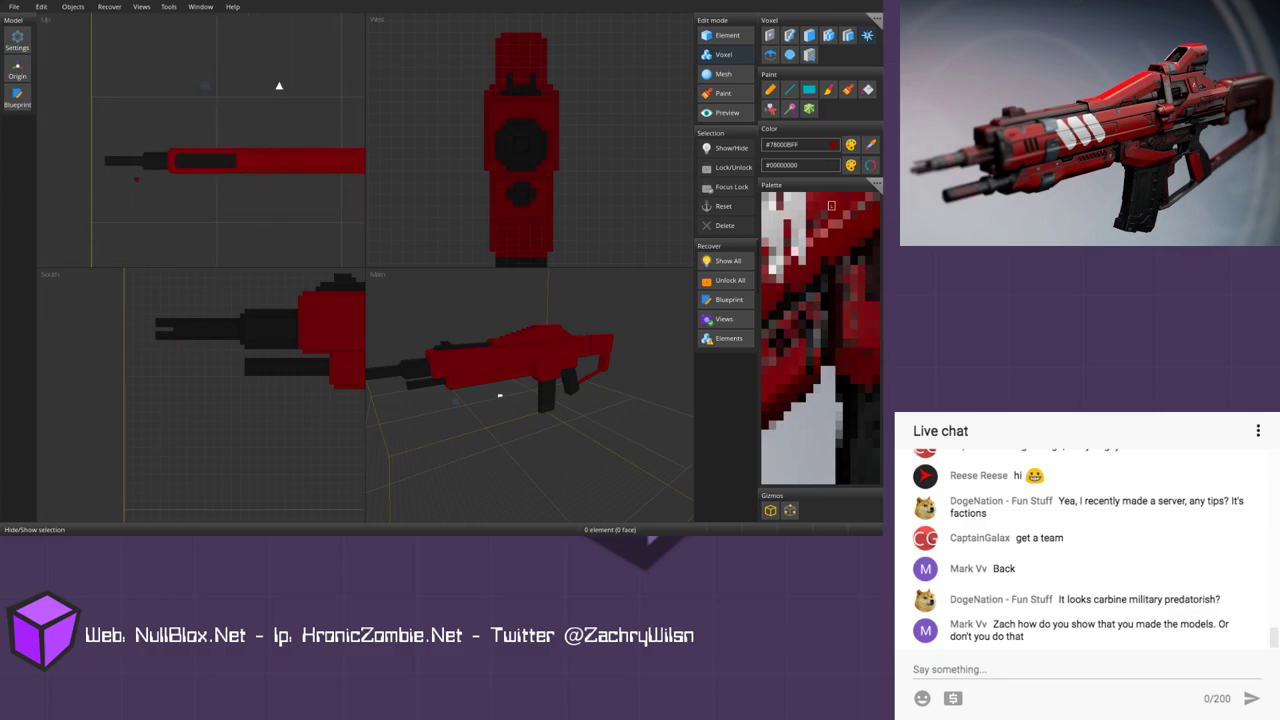
scroll(194, 146, up, 2)
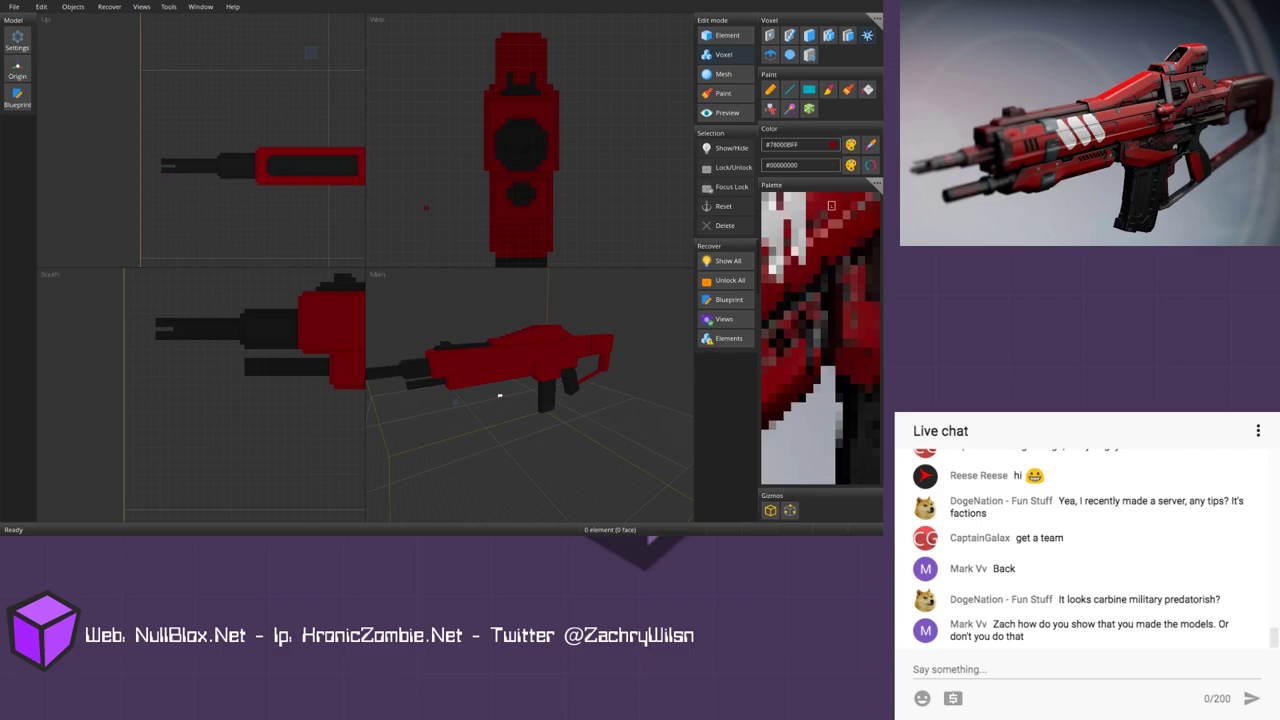
Step: Examine the rifle's overall shape from the side, front and perspective views
right_drag(500, 395, 593, 390)
scroll(526, 351, down, 3)
scroll(526, 349, up, 1)
scroll(546, 349, down, 2)
scroll(201, 395, down, 3)
middle_drag(201, 395, 71, 352)
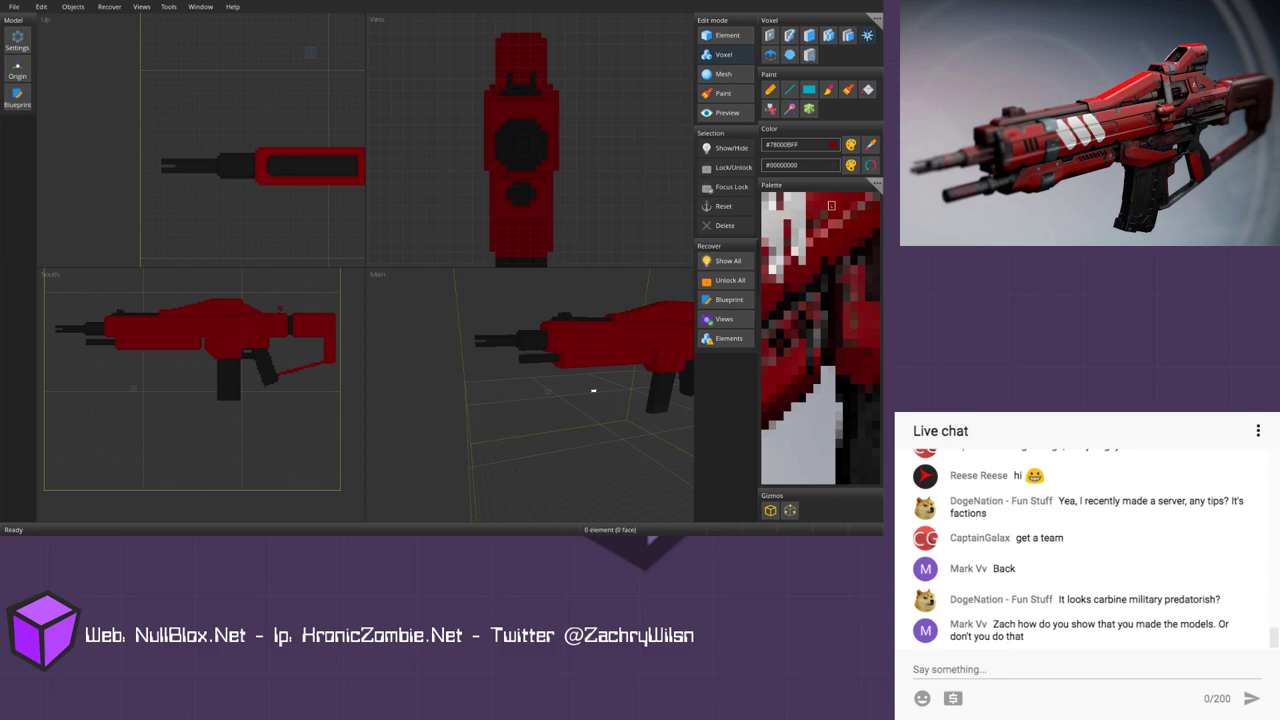
middle_drag(283, 299, 277, 316)
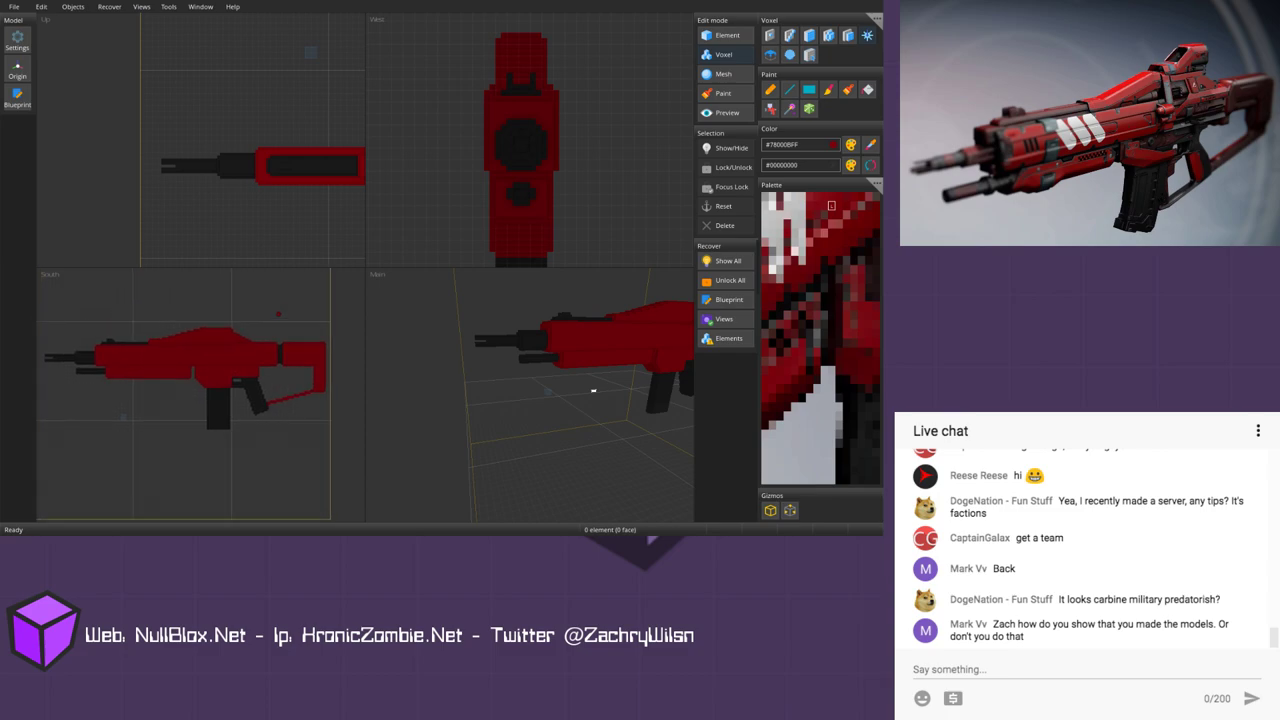
scroll(278, 314, up, 5)
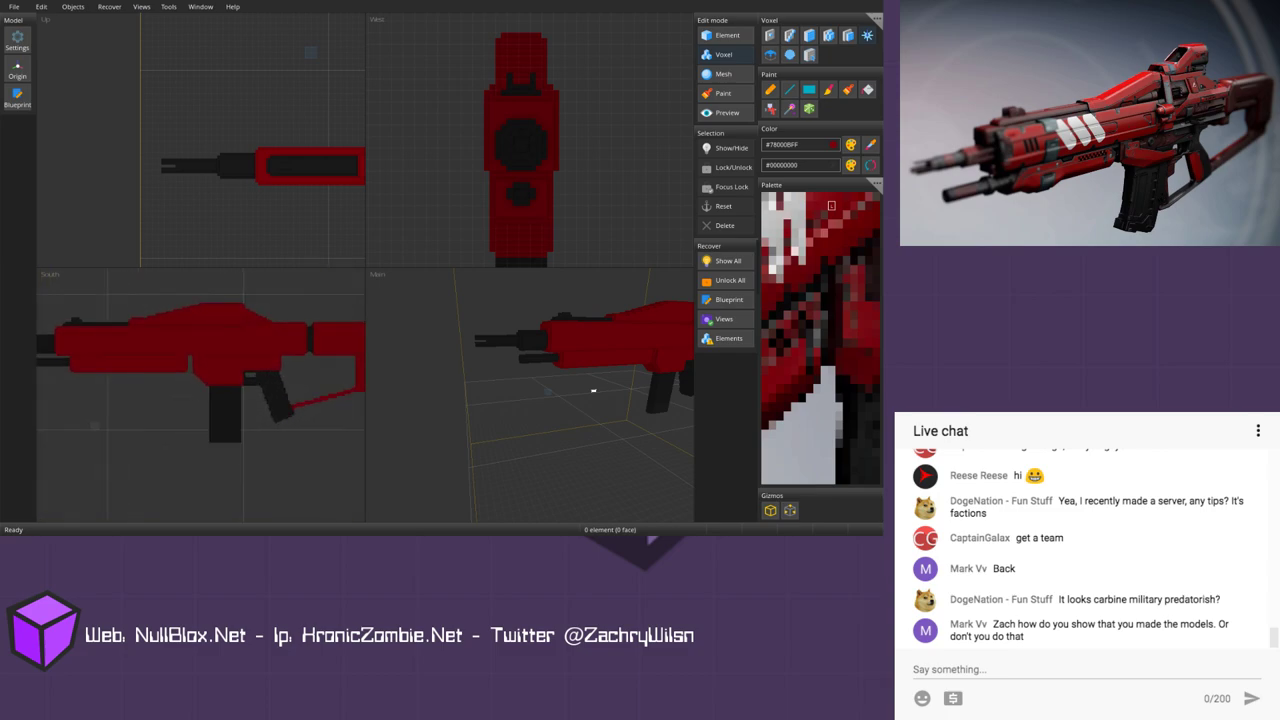
scroll(293, 394, down, 2)
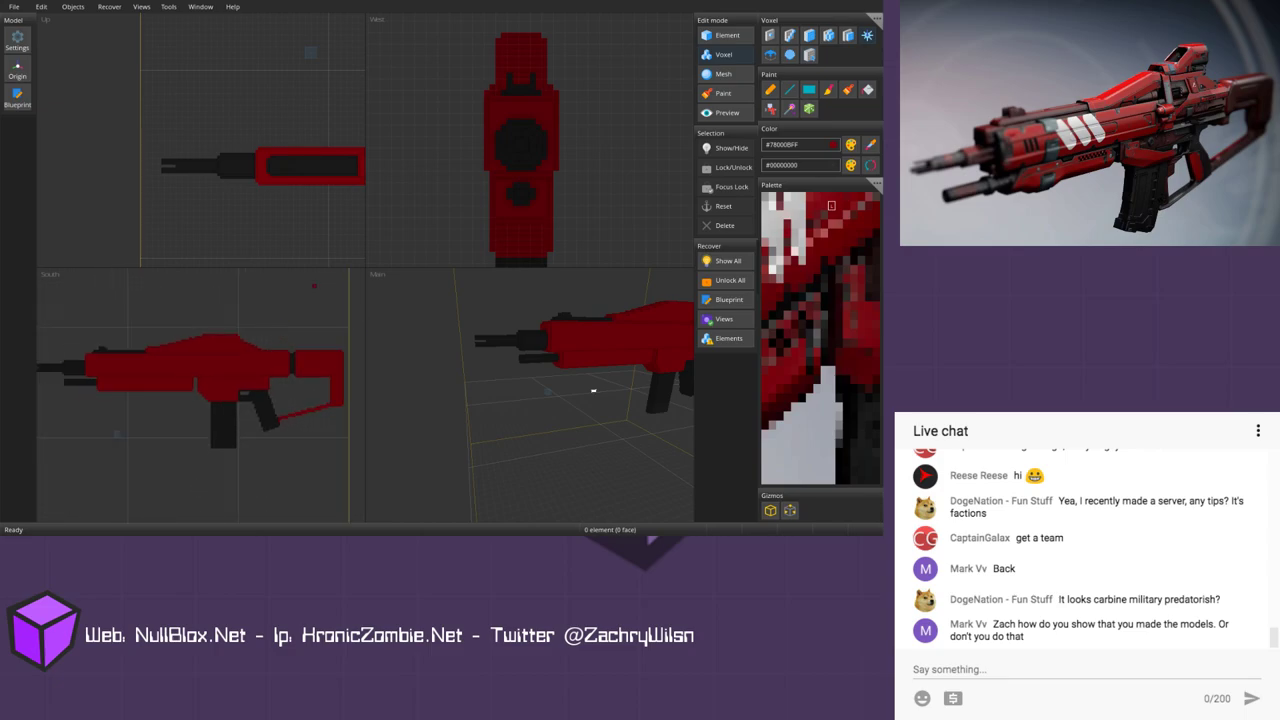
scroll(525, 140, down, 2)
scroll(432, 230, down, 3)
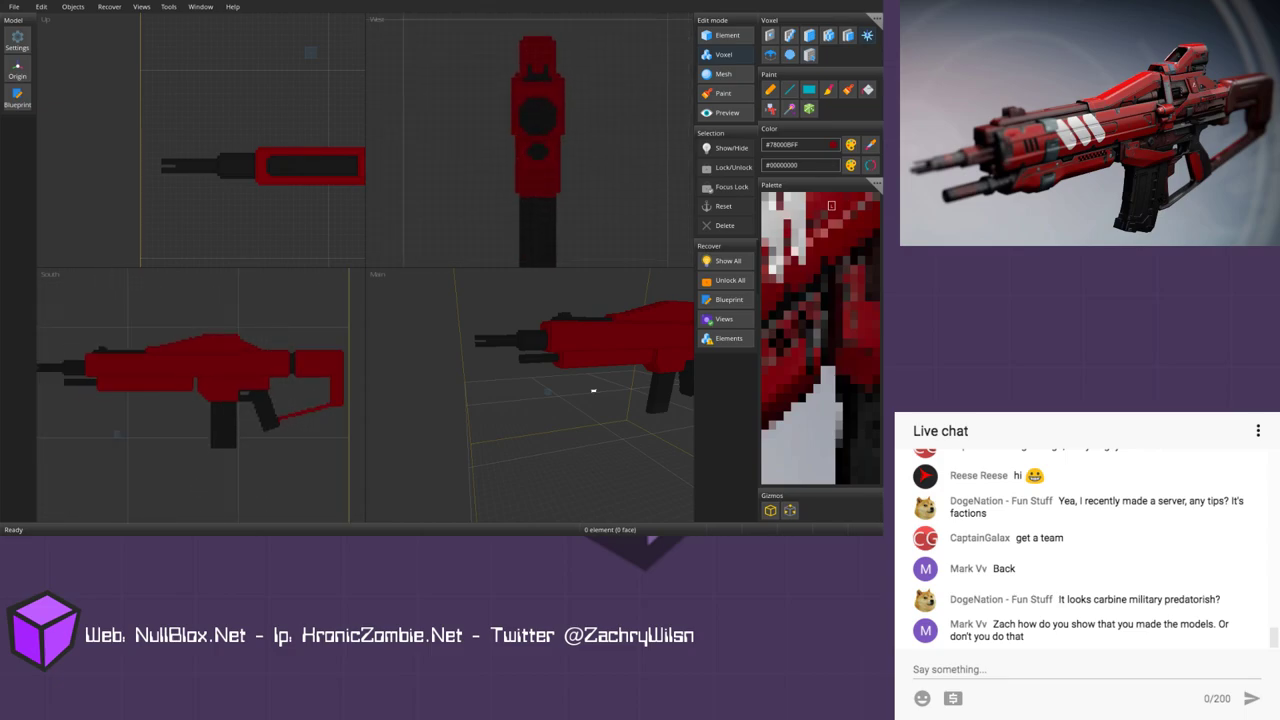
key(c)
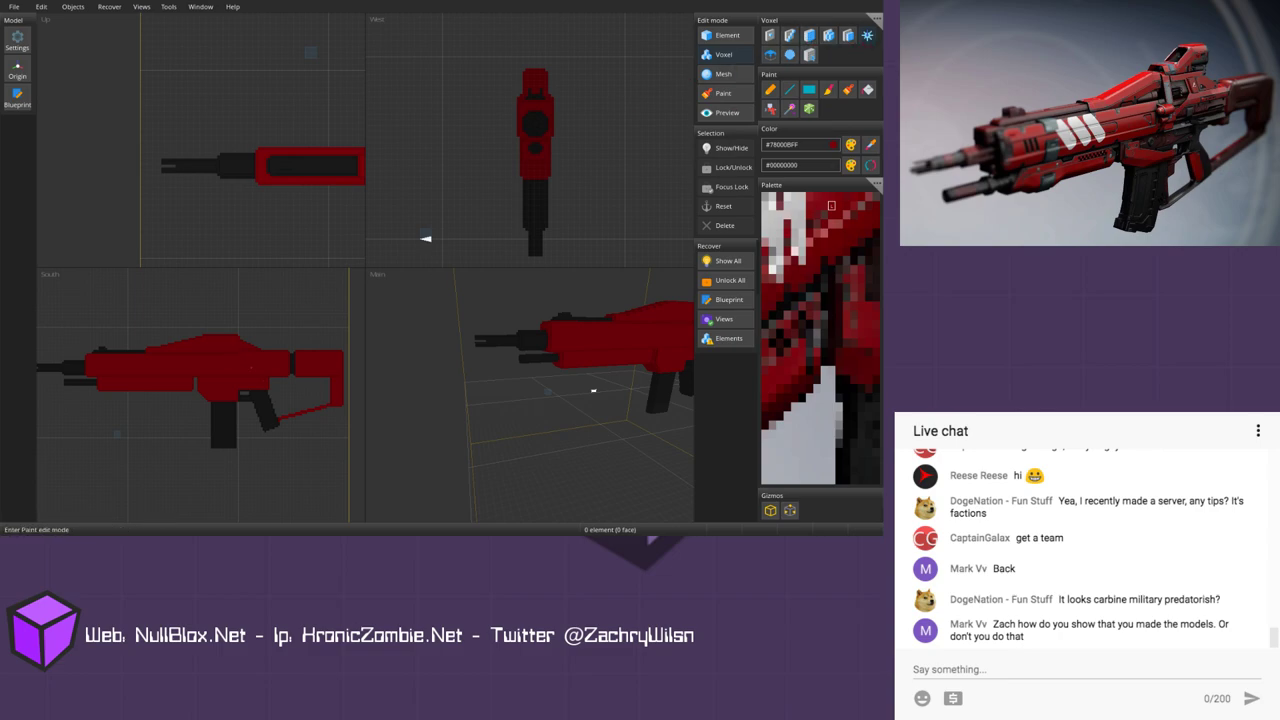
Step: Cut a small notch into the magazine's front edge partway down to separate its lower section
scroll(245, 354, up, 4)
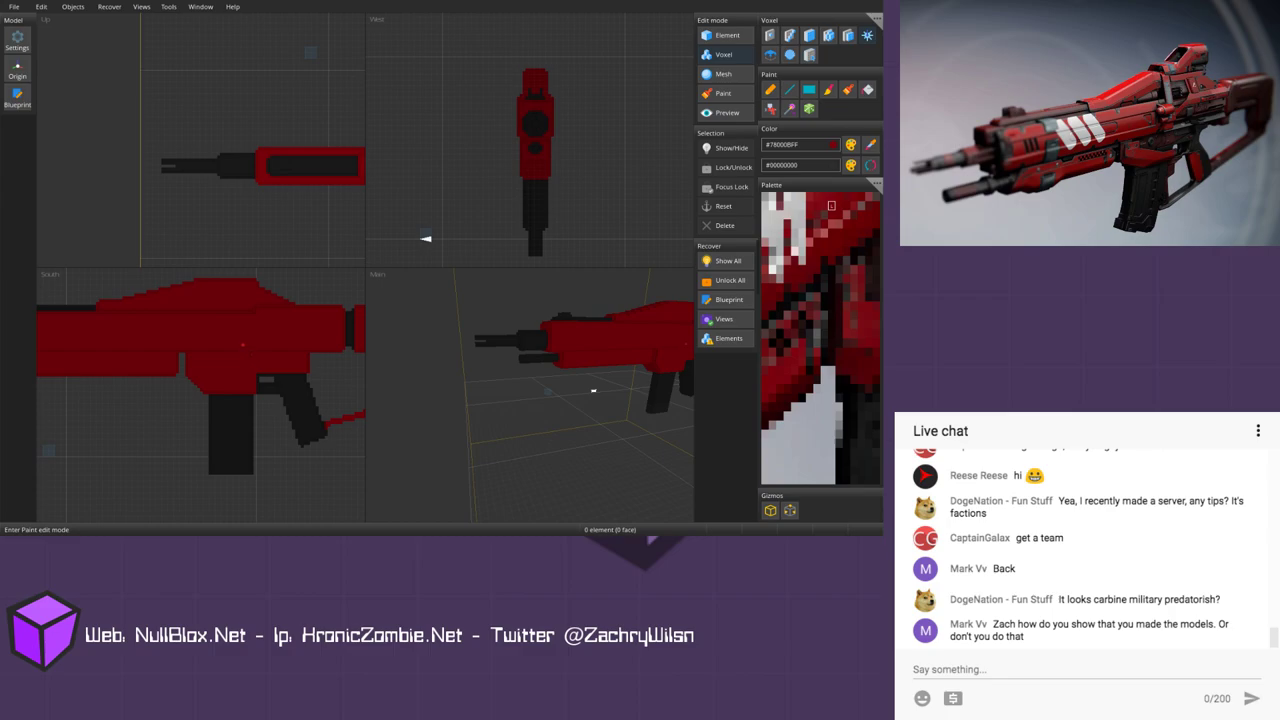
scroll(251, 351, up, 3)
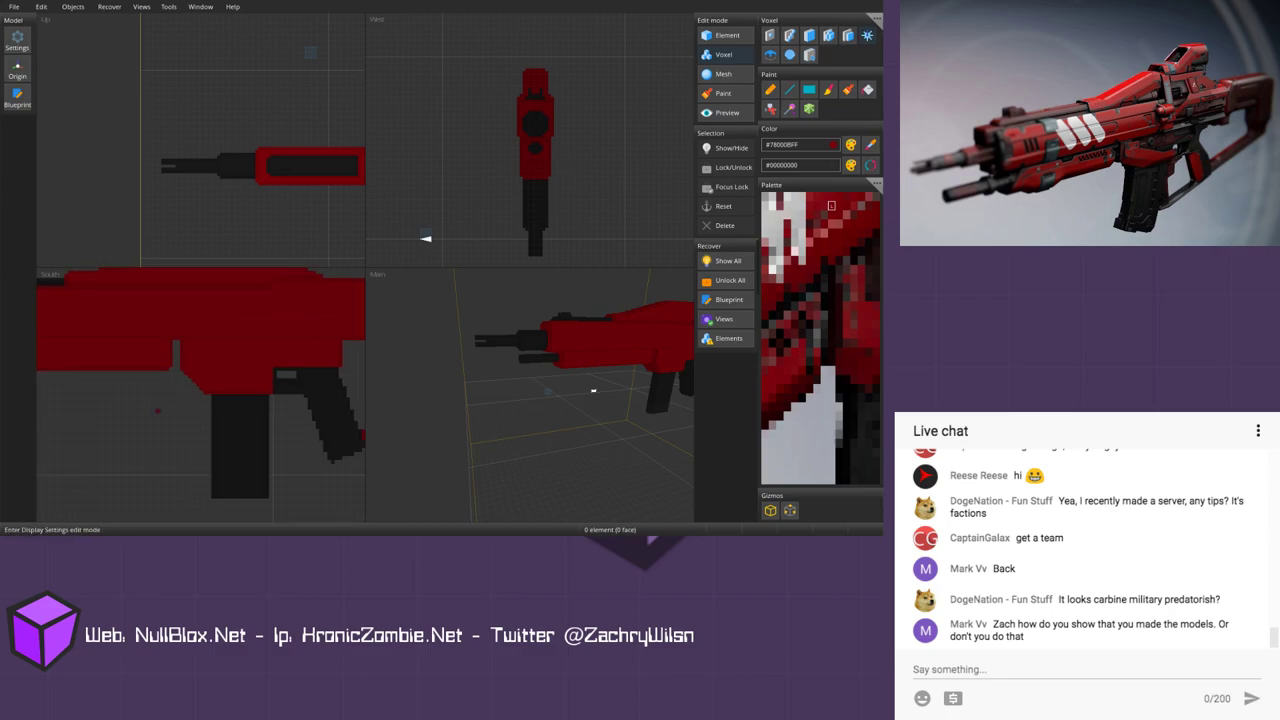
middle_drag(200, 362, 194, 314)
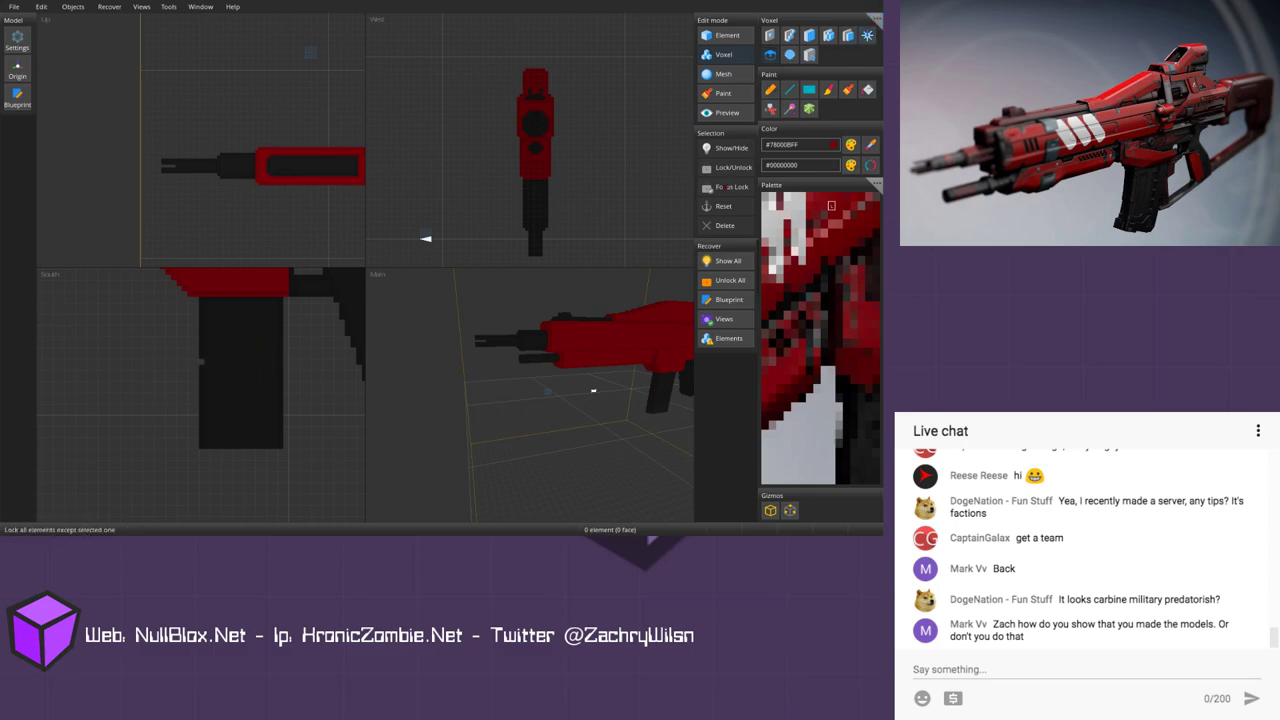
middle_drag(620, 335, 532, 342)
scroll(580, 330, up, 4)
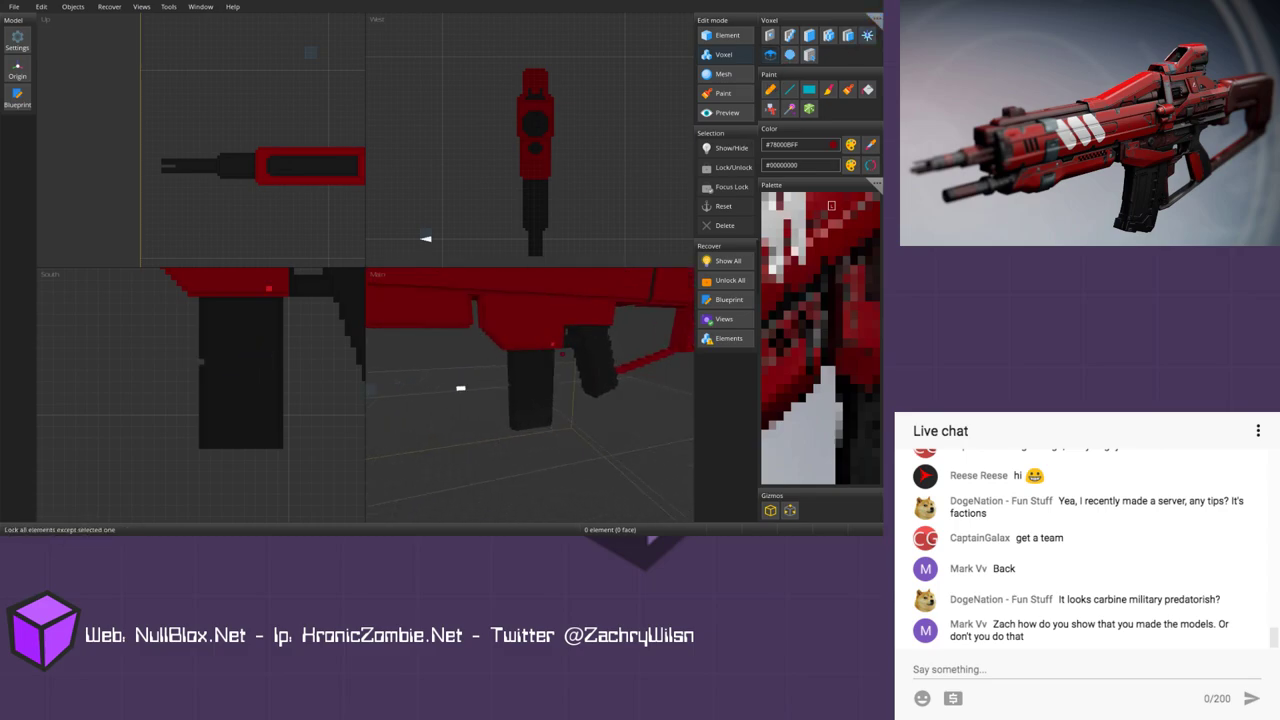
scroll(532, 342, up, 2)
right_drag(532, 342, 562, 376)
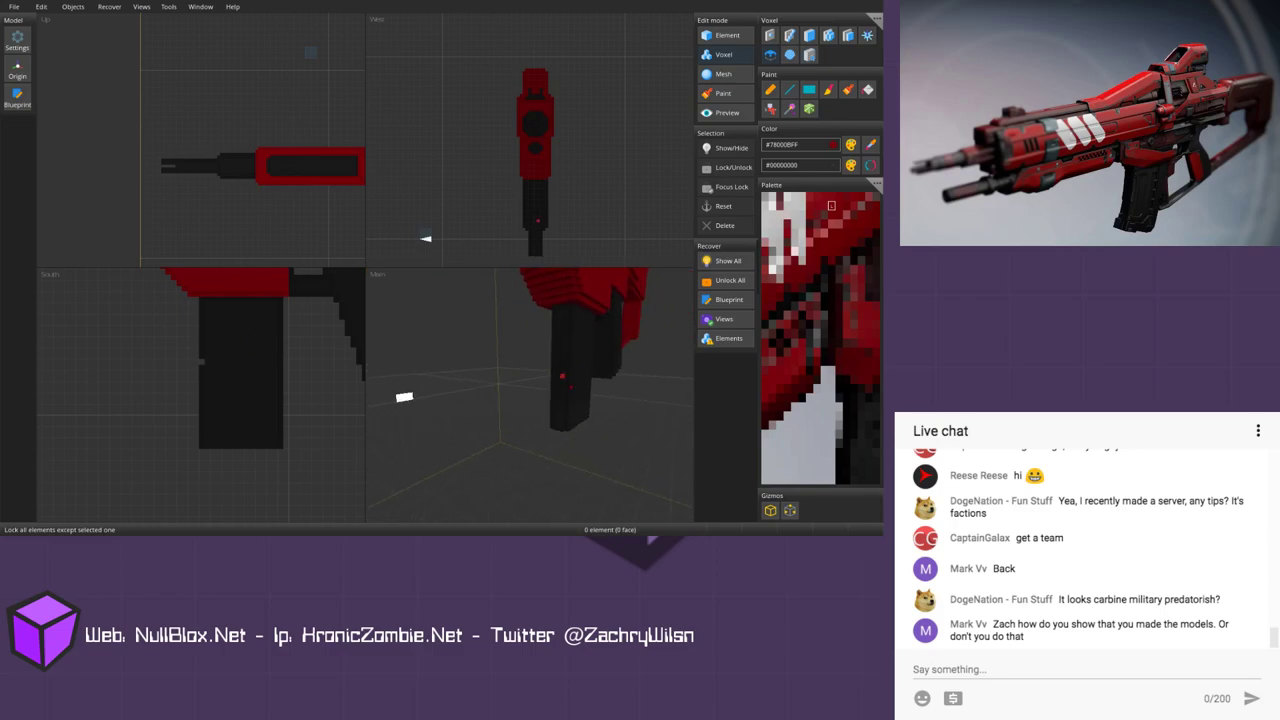
Step: Extrude the front face of the magazine's lower section forward by several voxels
click(867, 35)
scroll(585, 387, up, 2)
right_click(585, 387)
click(584, 386)
click(577, 387)
click(572, 388)
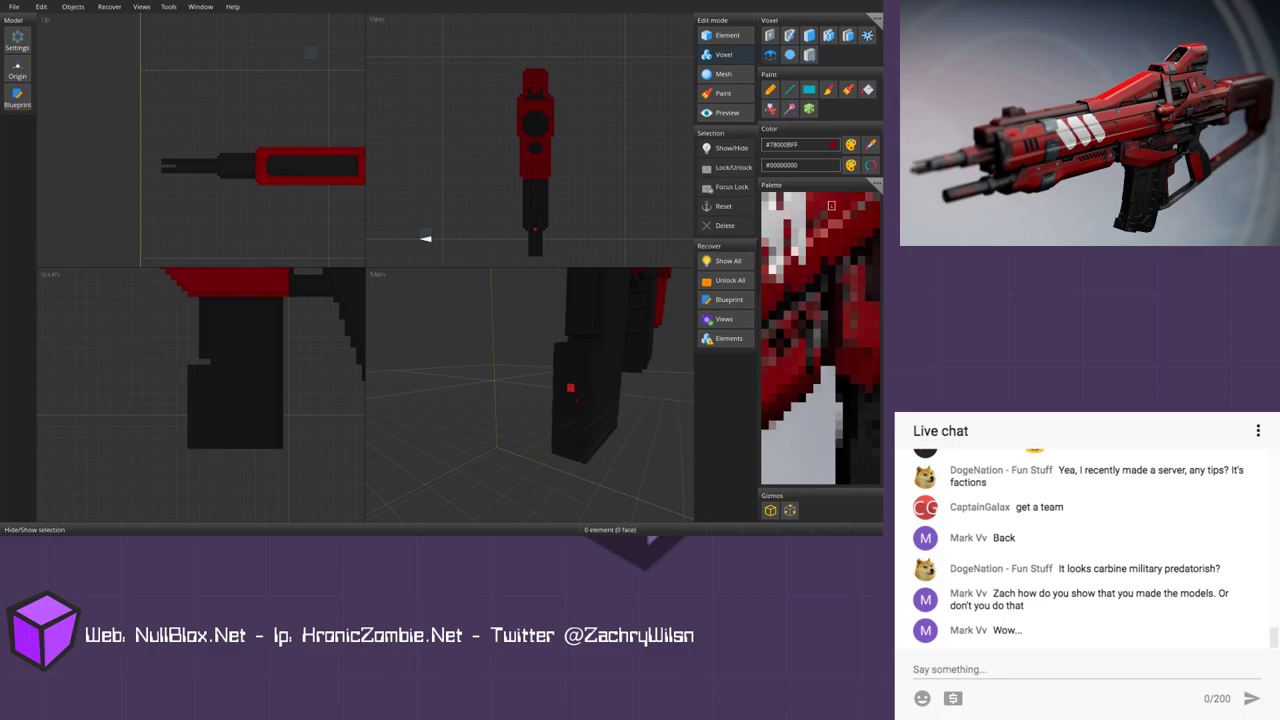
click(570, 388)
click(563, 399)
scroll(566, 381, down, 1)
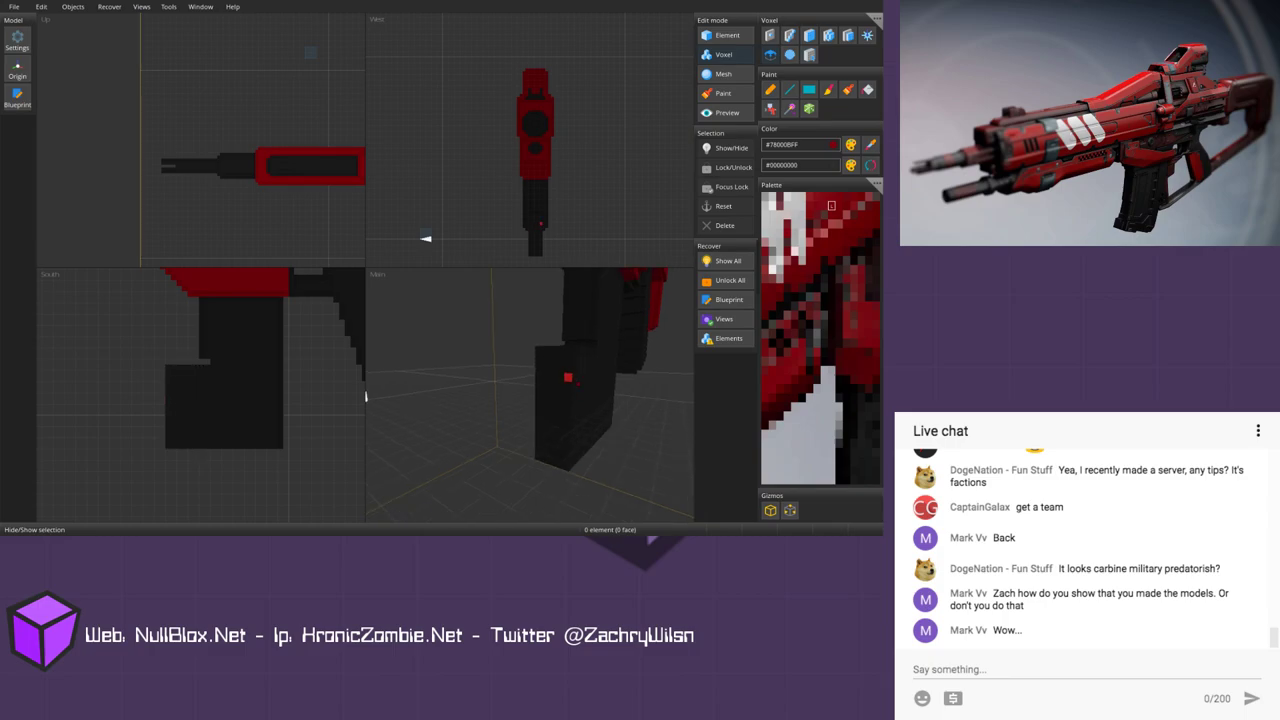
middle_drag(568, 377, 581, 446)
click(585, 398)
Step: Cut a small notch near the top of the magazine's front edge, just below the red body
click(867, 35)
scroll(199, 396, down, 3)
middle_drag(199, 396, 218, 376)
click(235, 377)
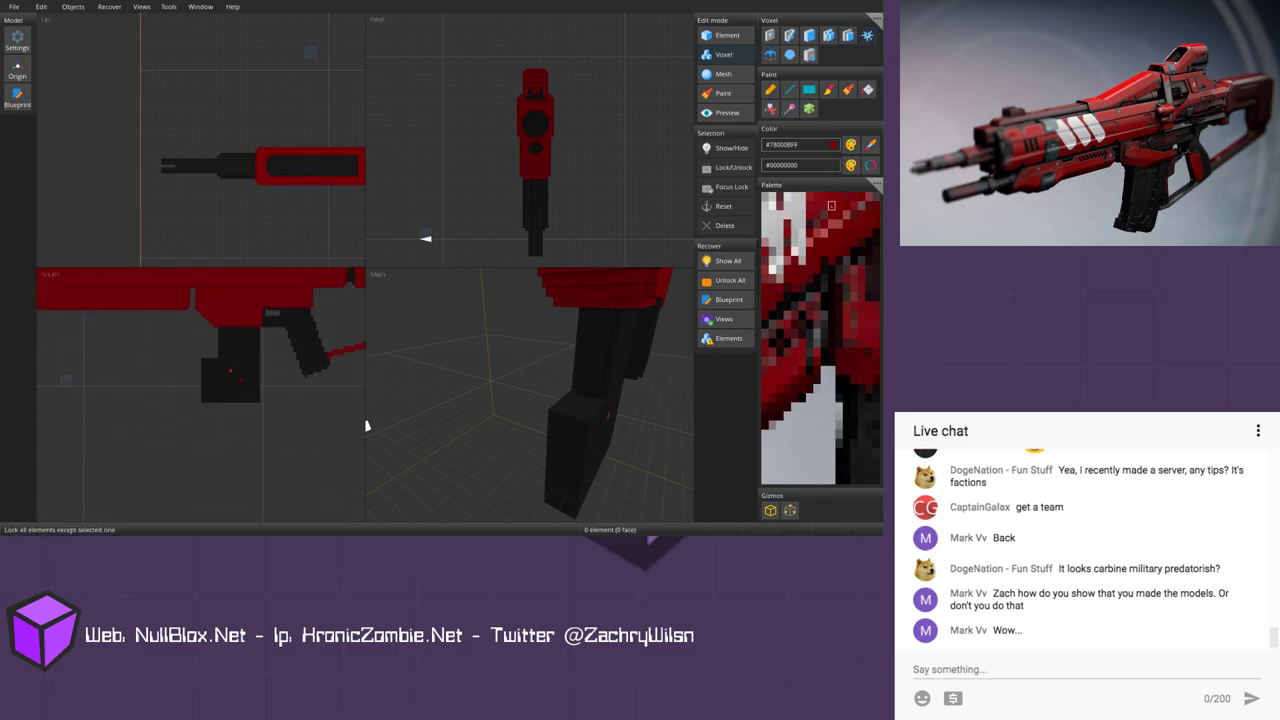
scroll(366, 425, up, 3)
middle_drag(241, 392, 241, 394)
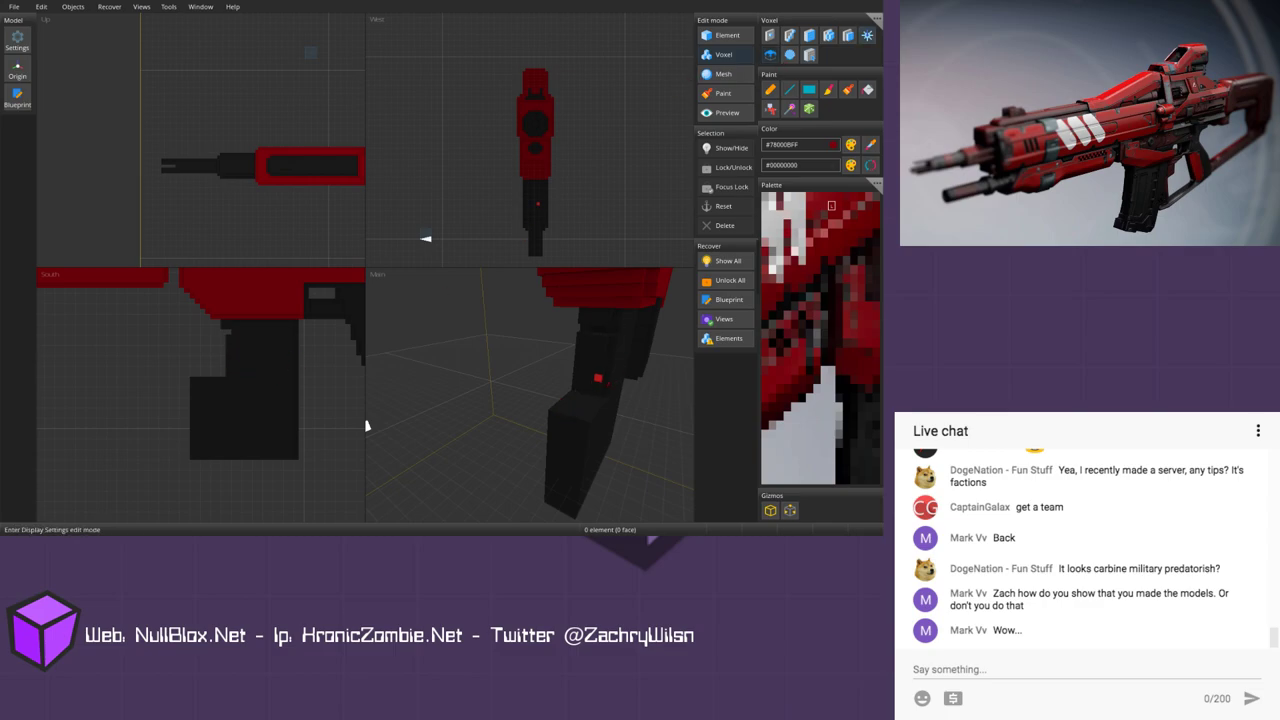
Step: Extrude the magazine's upper front face forward, keeping it slightly behind the lower section
click(598, 378)
click(592, 380)
click(586, 383)
click(580, 386)
click(576, 388)
click(574, 389)
scroll(205, 391, down, 3)
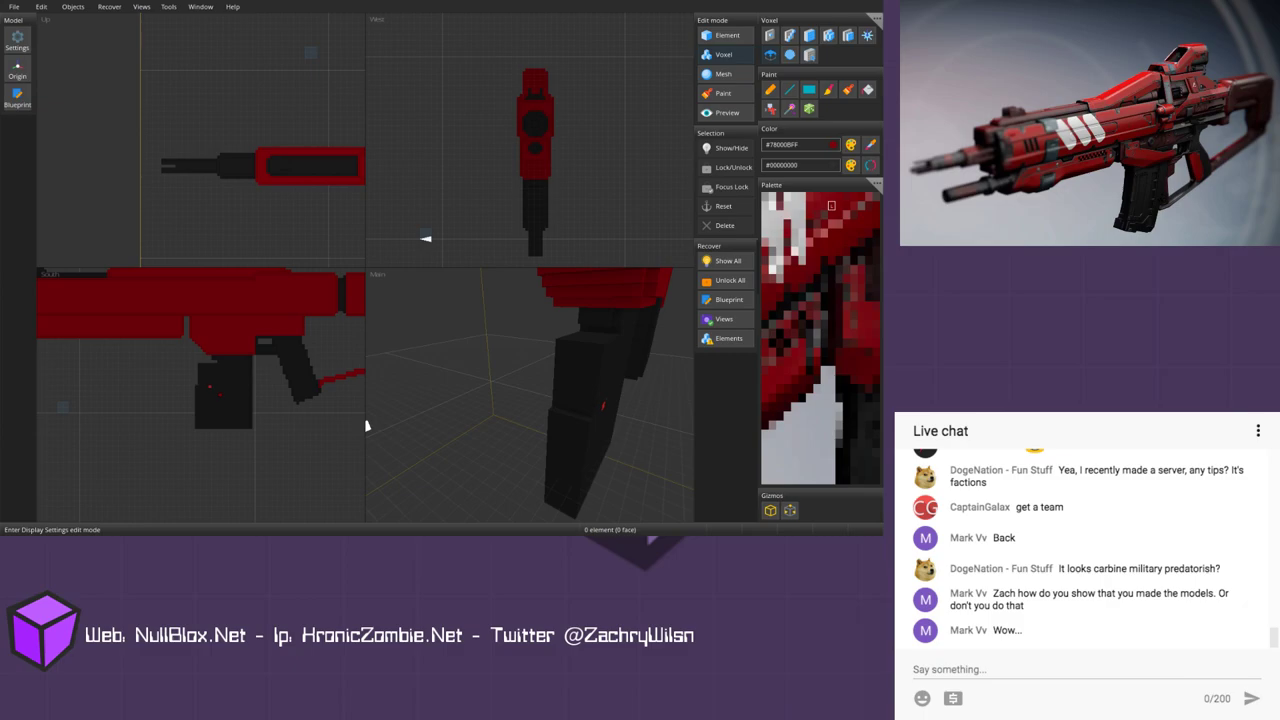
Step: Carve two curved guide lines down the magazine's side to outline its bent shape
scroll(366, 425, up, 2)
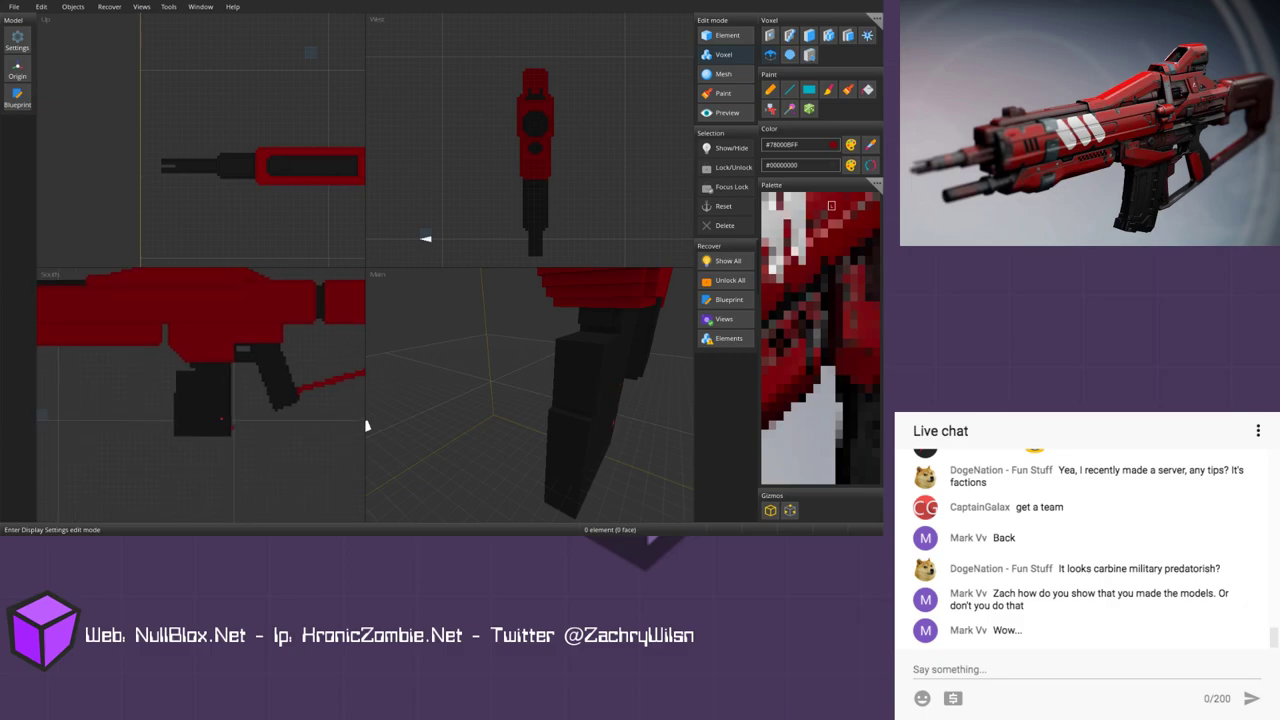
scroll(366, 425, up, 2)
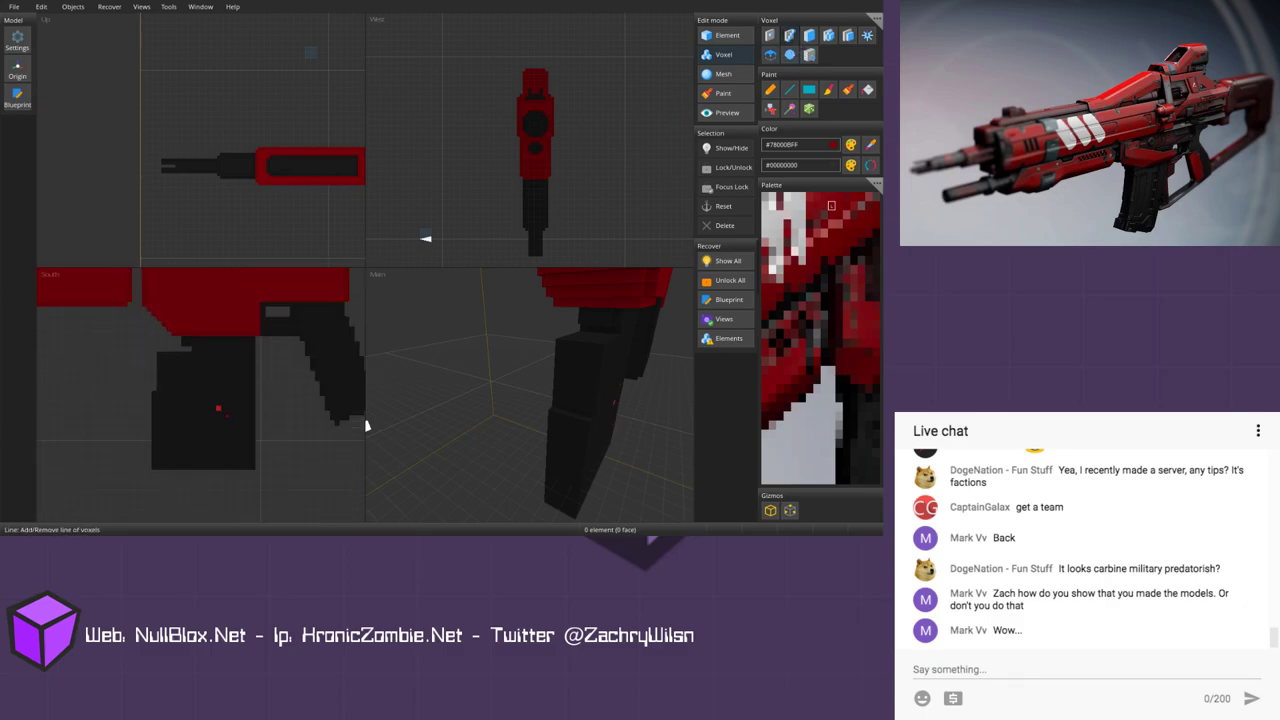
scroll(366, 425, up, 2)
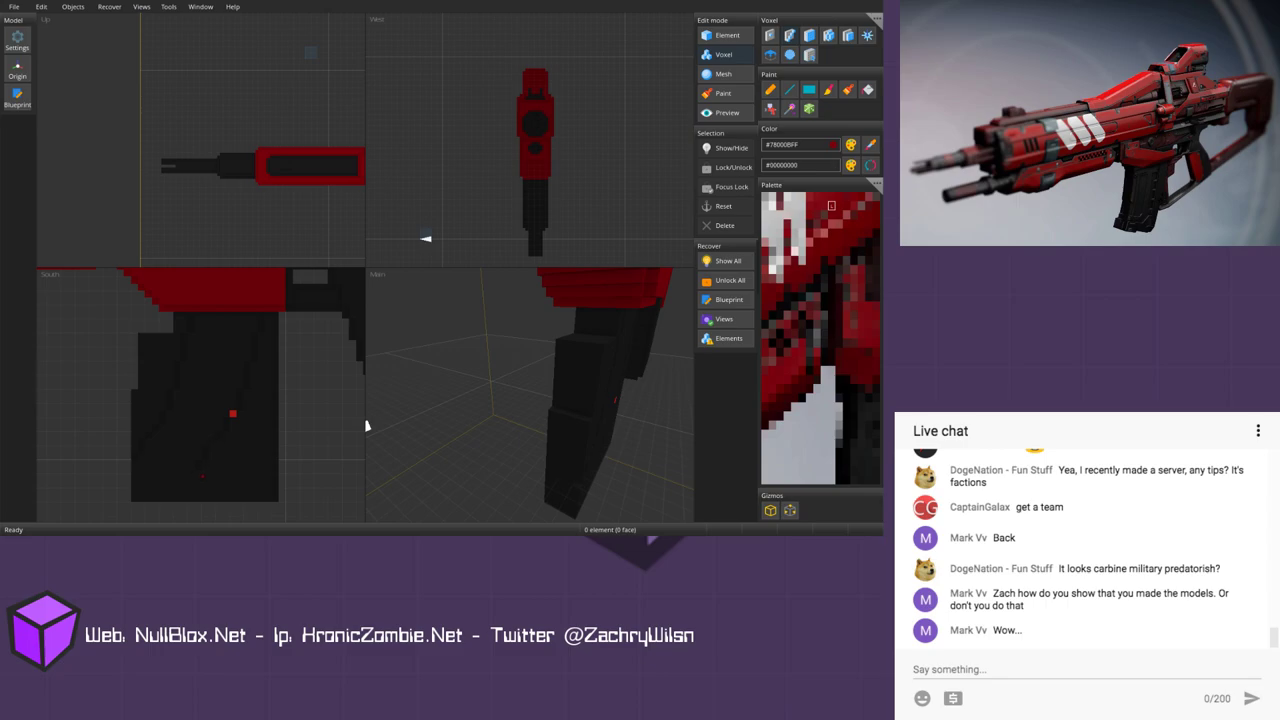
middle_drag(240, 477, 274, 430)
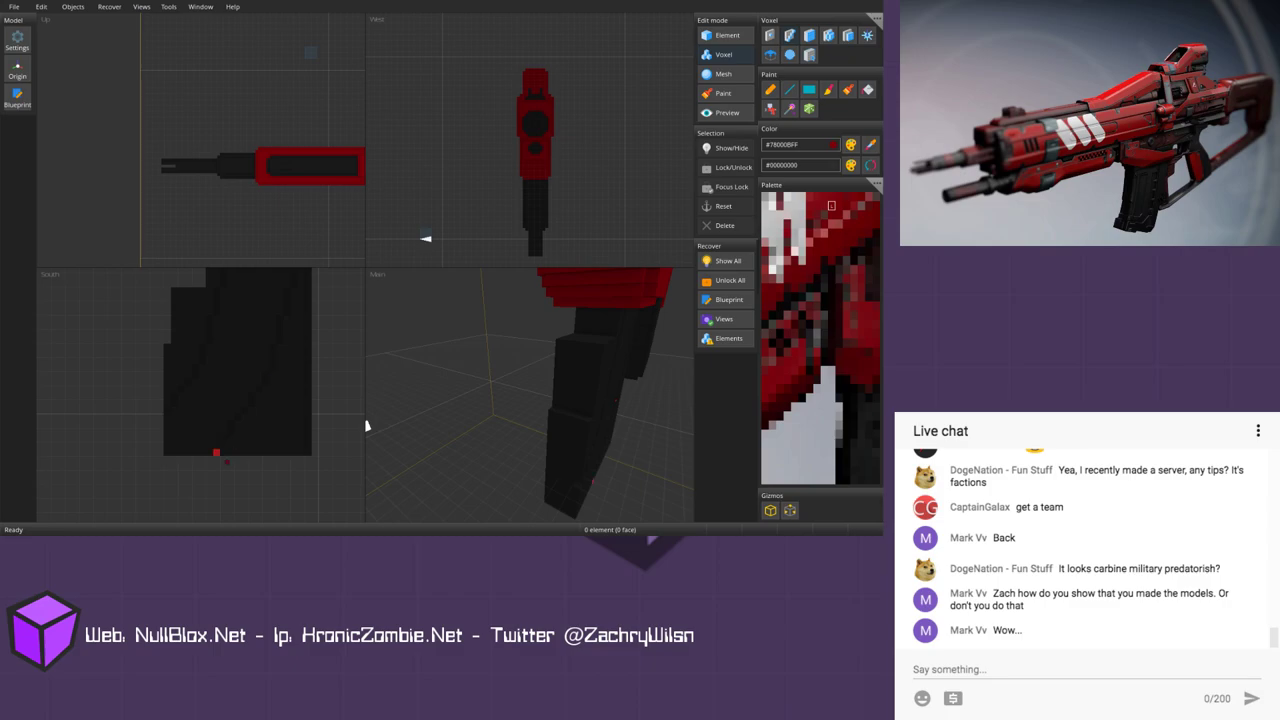
middle_drag(262, 428, 284, 438)
scroll(266, 434, down, 6)
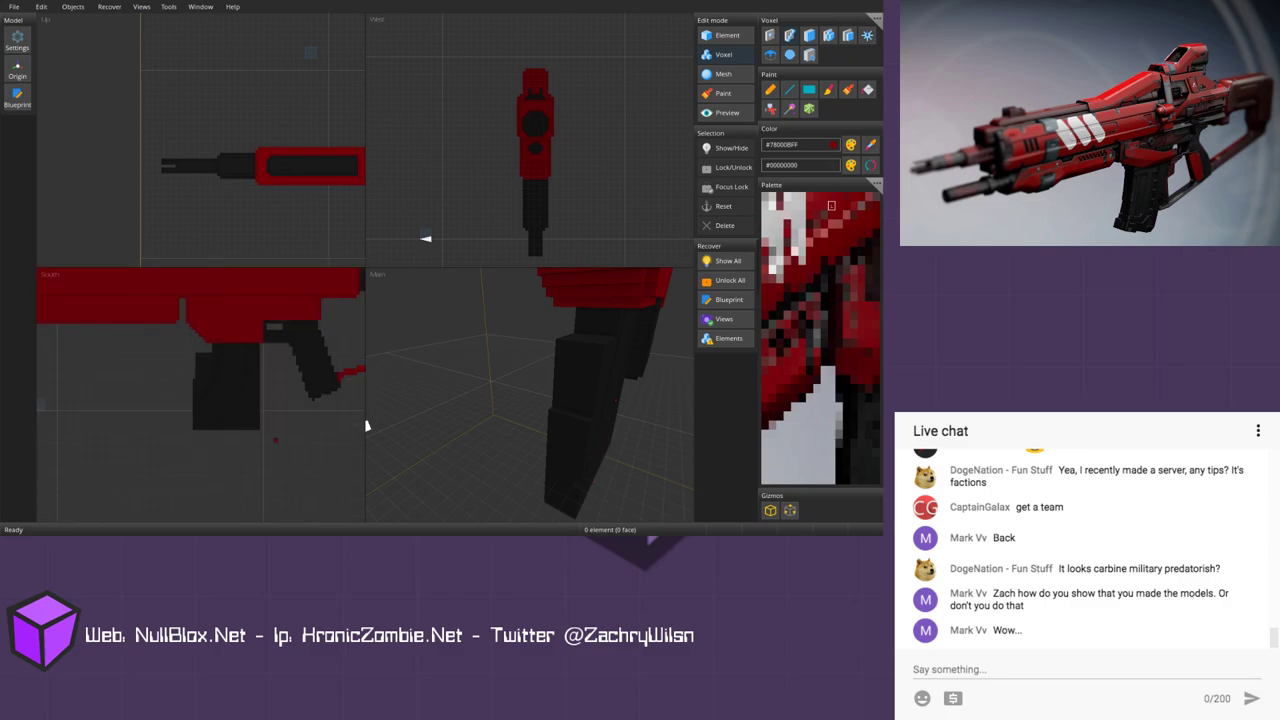
scroll(364, 426, up, 2)
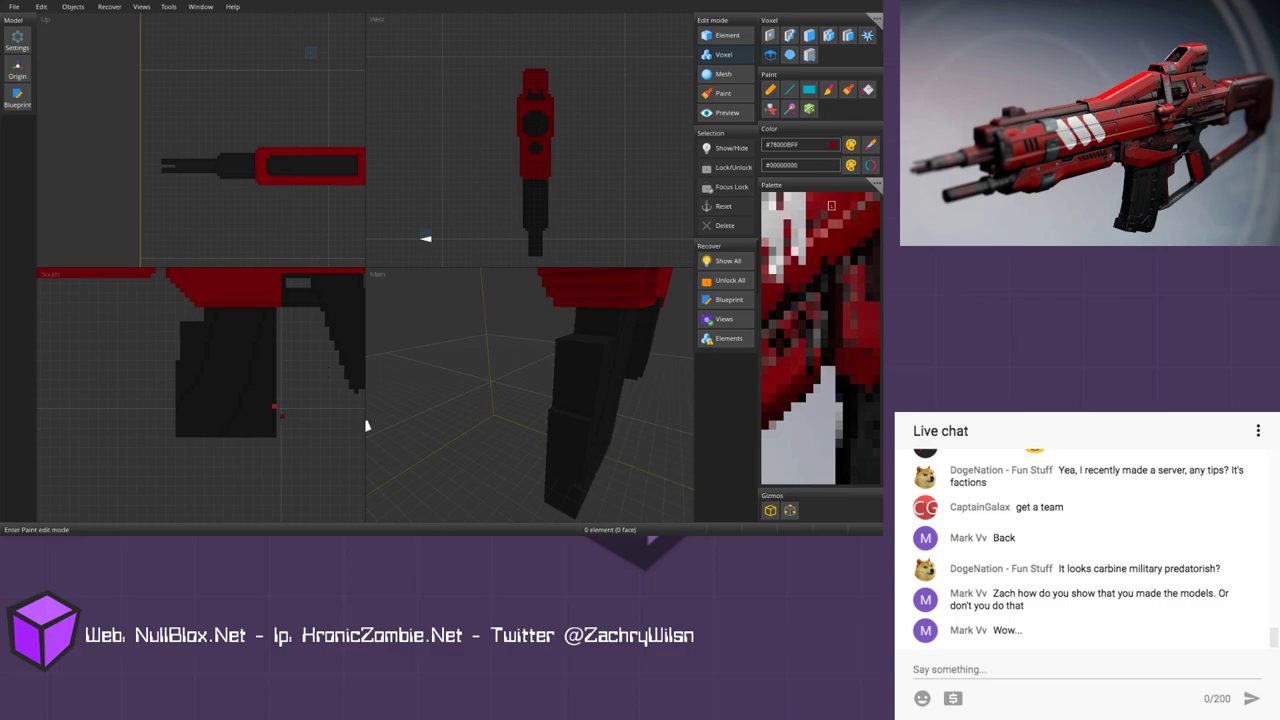
Step: Remove the voxels behind the rear guide line so the magazine's back edge follows the curve
right_click(274, 396)
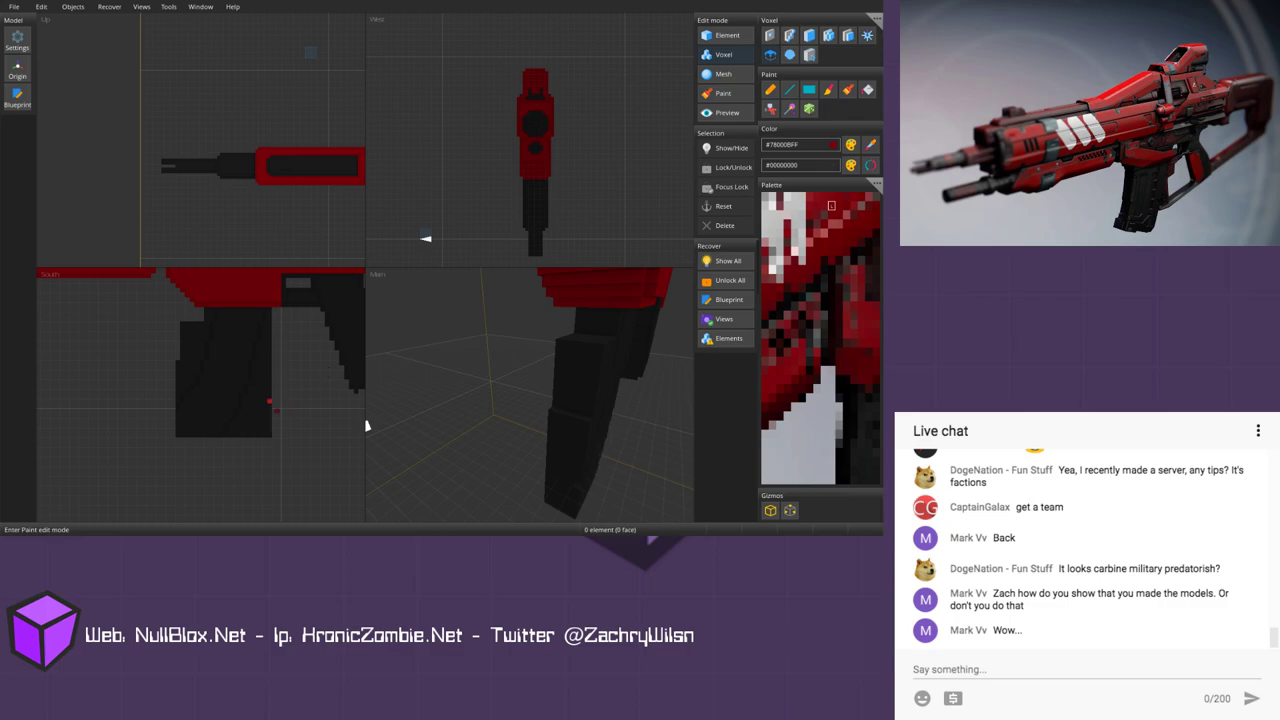
right_click(265, 403)
right_click(190, 344)
right_click(194, 344)
right_click(194, 344)
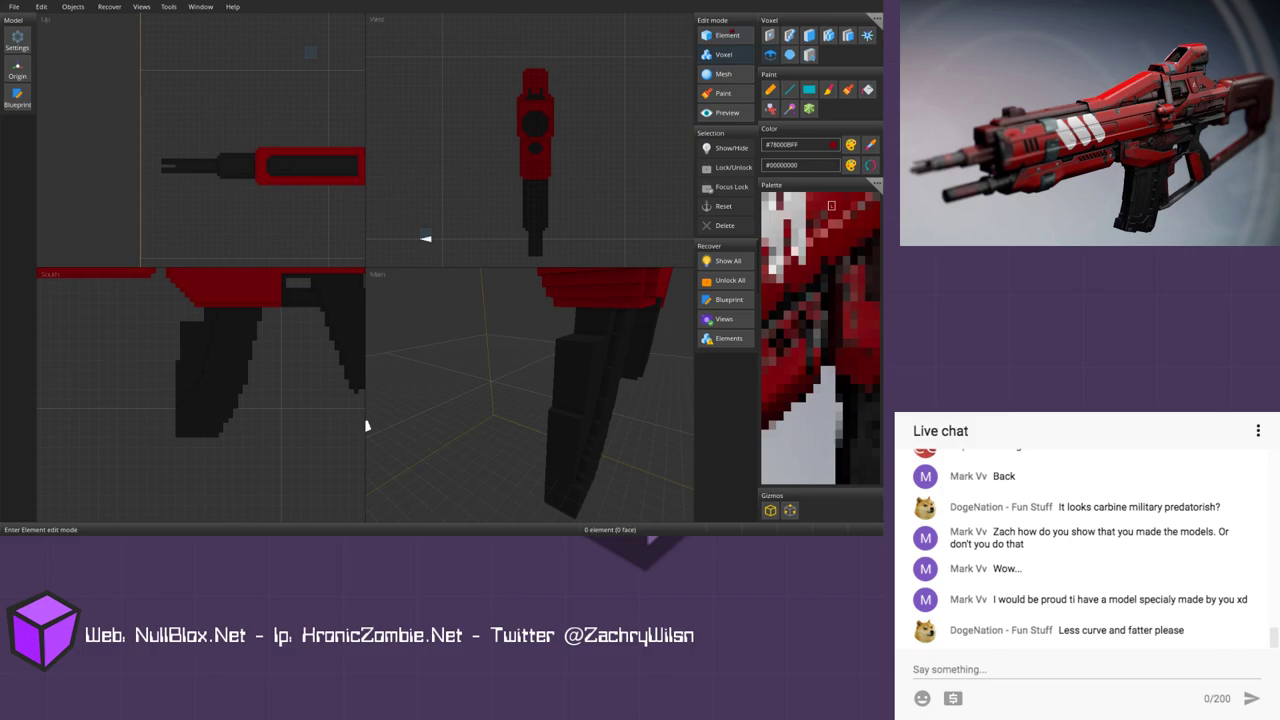
Step: Remove lines of voxels along the front guide line to separate the excess block from the curved magazine
click(867, 35)
scroll(195, 288, up, 2)
middle_drag(203, 289, 205, 317)
right_drag(211, 294, 189, 389)
right_click(211, 331)
right_click(204, 352)
right_click(182, 410)
right_click(175, 418)
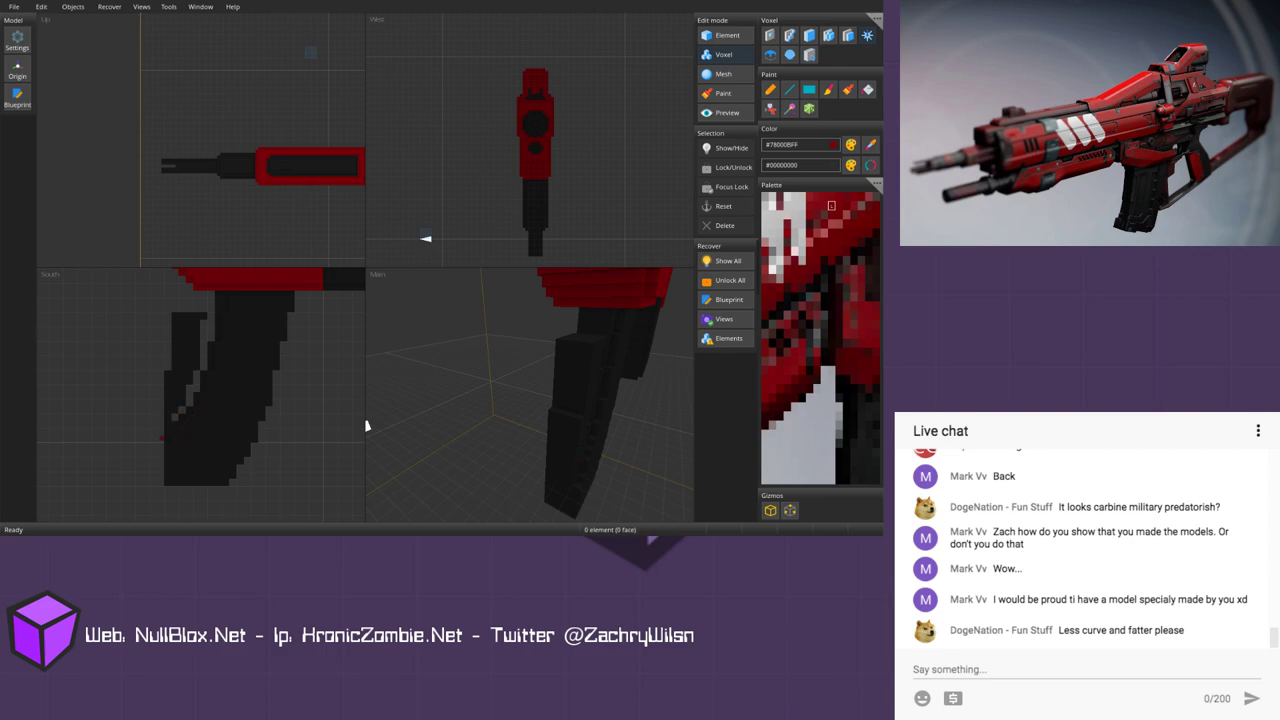
Step: Clear the leftover voxel block in front of the magazine and touch up its curved front edge
right_drag(168, 419, 168, 409)
key(b)
click(868, 90)
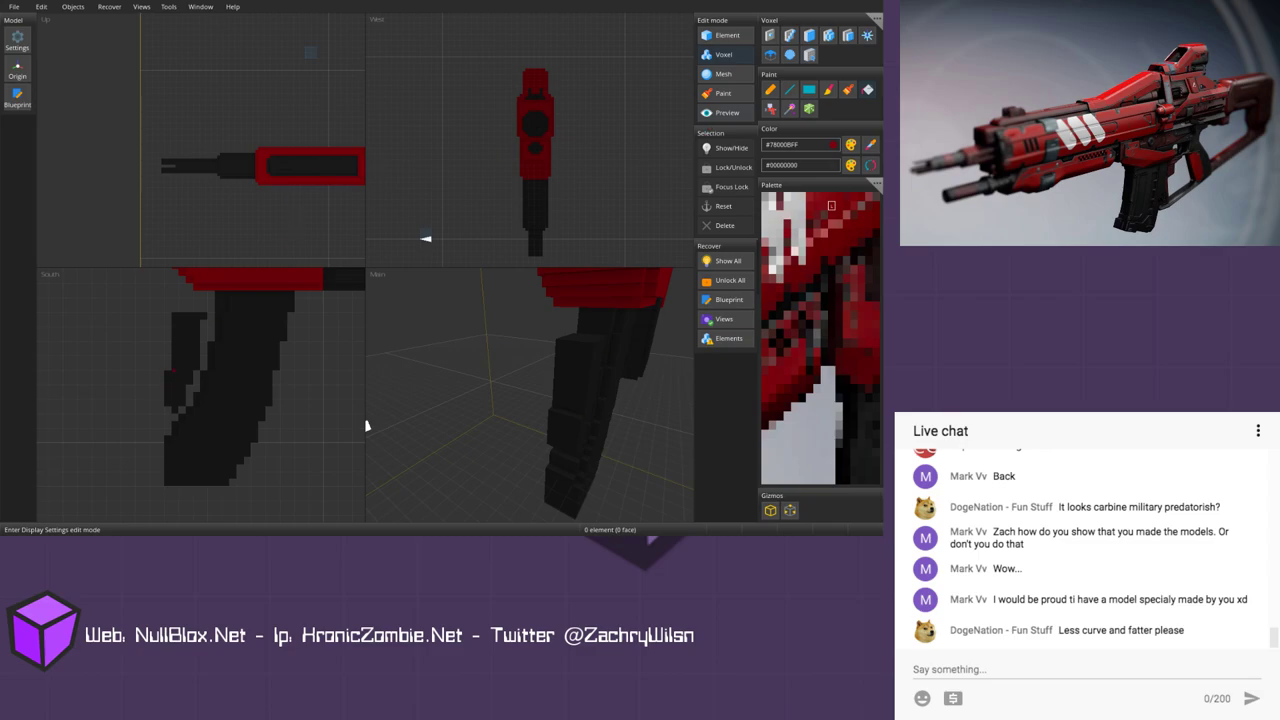
right_click(182, 345)
click(867, 35)
scroll(257, 314, up, 2)
middle_drag(257, 314, 246, 346)
drag(215, 283, 215, 304)
Step: Sample the dark colour #191919FF from the magazine and thicken its back and underside by one voxel layer
middle_drag(267, 408, 257, 305)
right_drag(573, 419, 583, 315)
middle_drag(583, 315, 583, 430)
right_drag(583, 430, 557, 419)
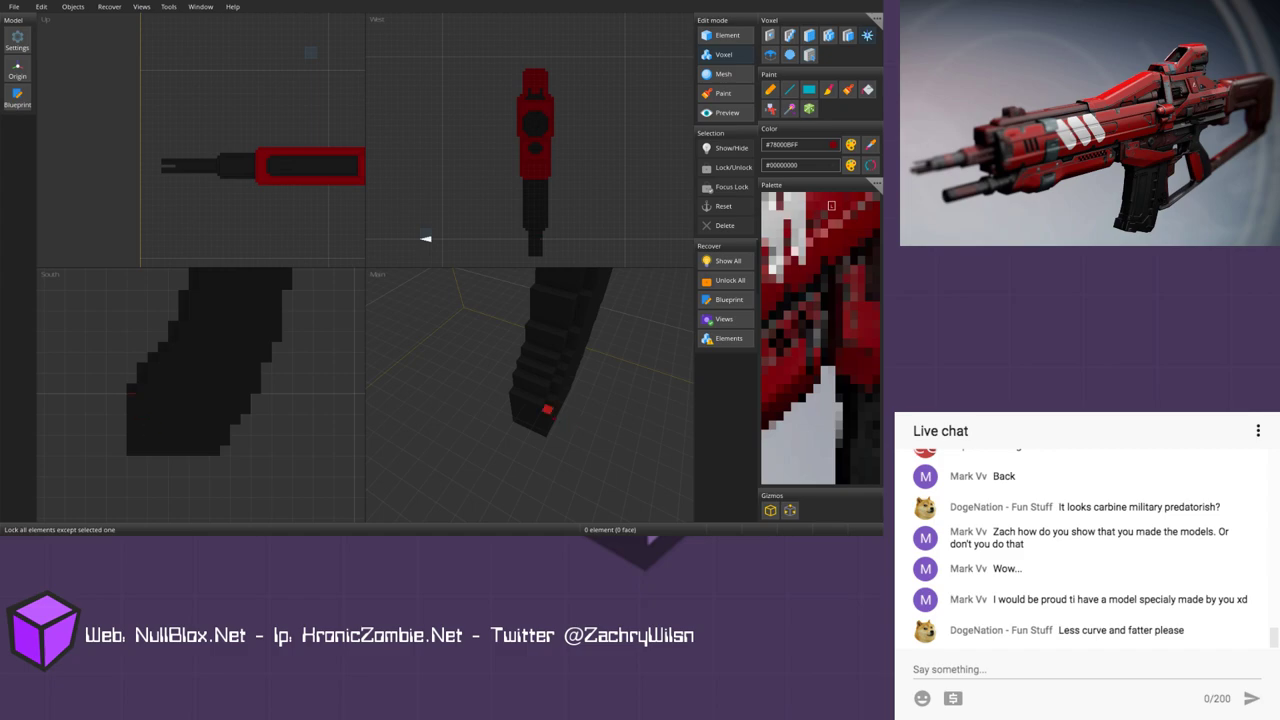
middle_drag(548, 412, 568, 426)
right_drag(557, 419, 525, 403)
right_drag(531, 337, 497, 335)
middle_drag(427, 331, 555, 393)
alt+click(480, 329)
middle_drag(495, 347, 458, 360)
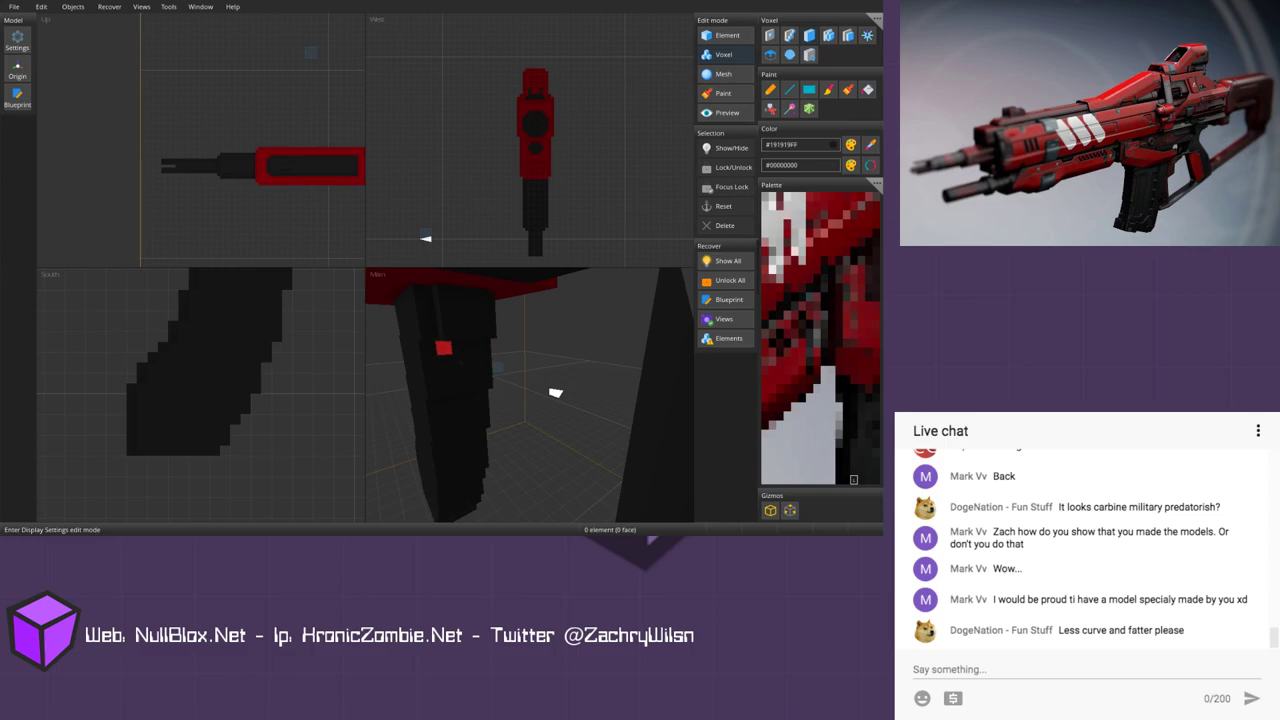
middle_drag(480, 388, 486, 369)
middle_drag(555, 393, 505, 504)
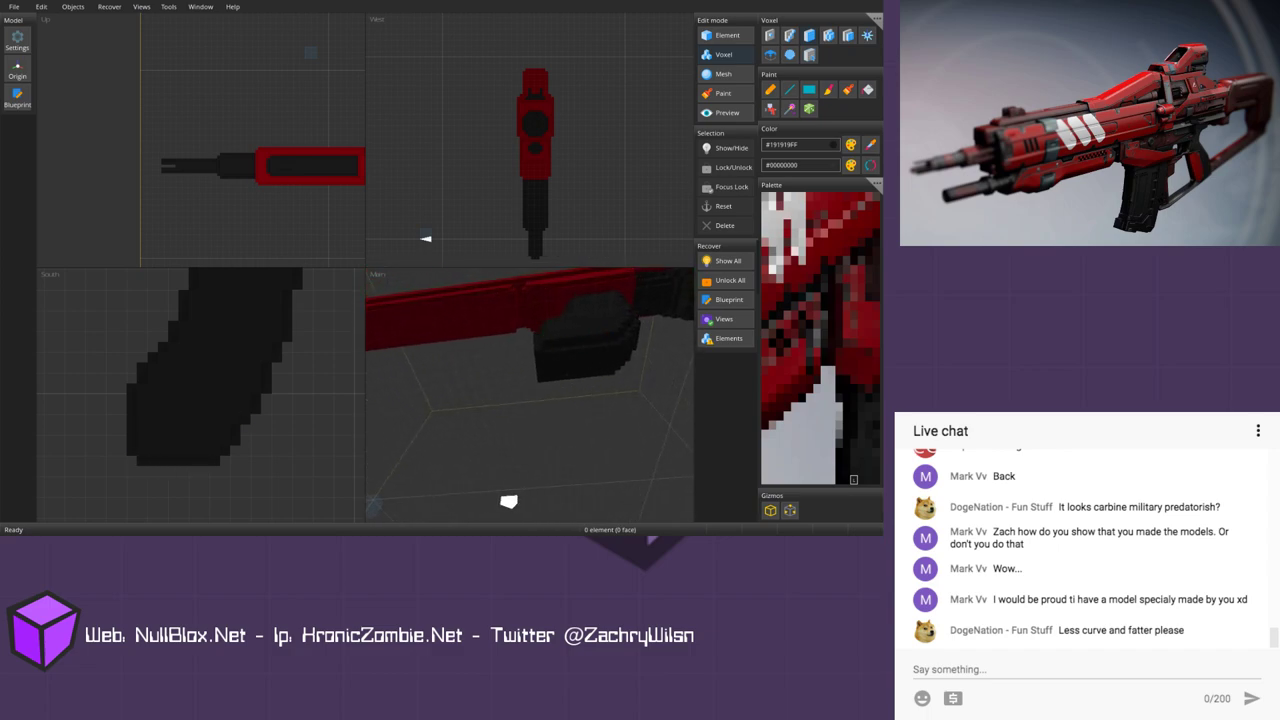
Step: Examine the curved magazine's shape and proportions from the side and from an angle
middle_drag(578, 354, 557, 429)
scroll(580, 430, down, 4)
scroll(200, 401, down, 5)
middle_drag(200, 401, 200, 413)
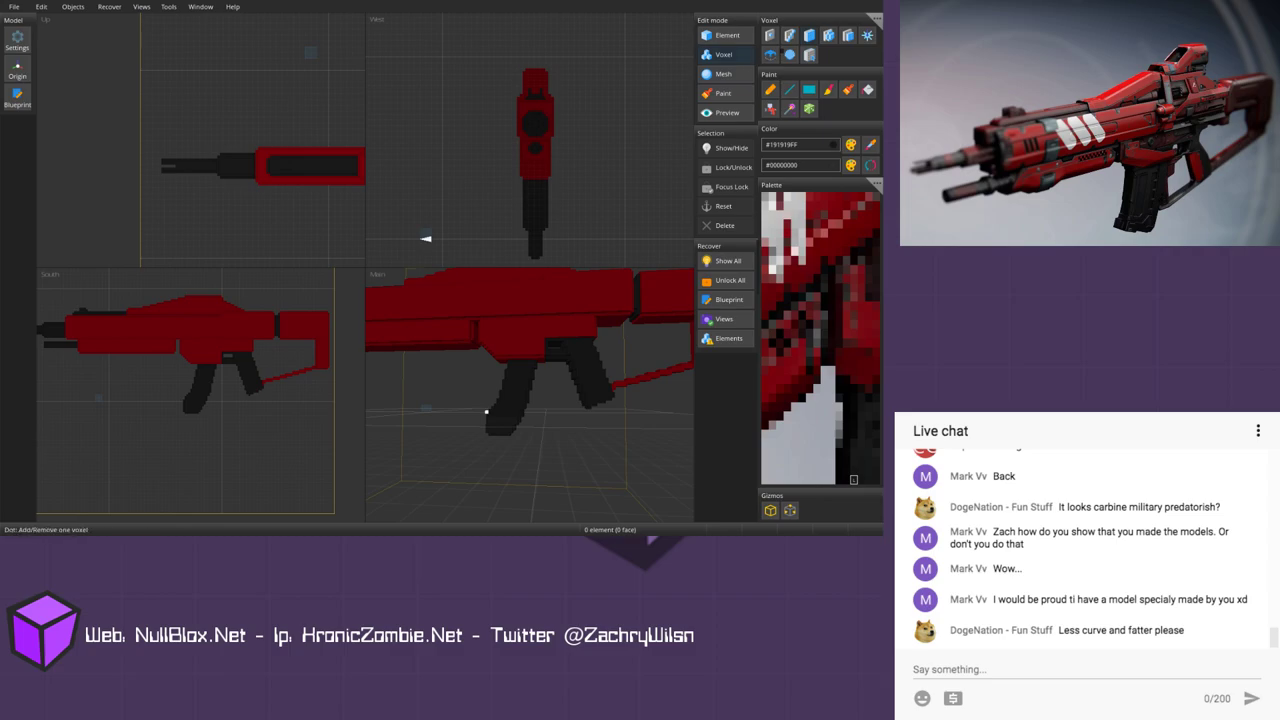
click(770, 56)
scroll(486, 417, up, 6)
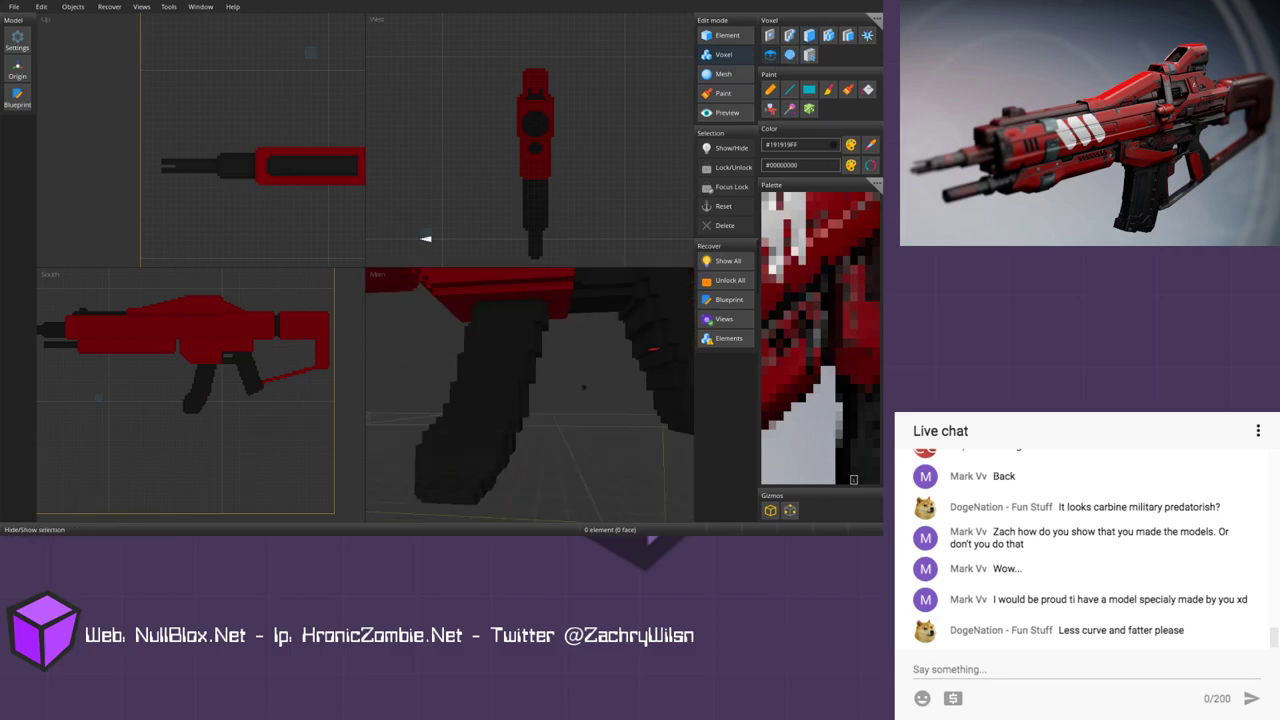
middle_drag(630, 410, 604, 397)
middle_drag(445, 424, 446, 424)
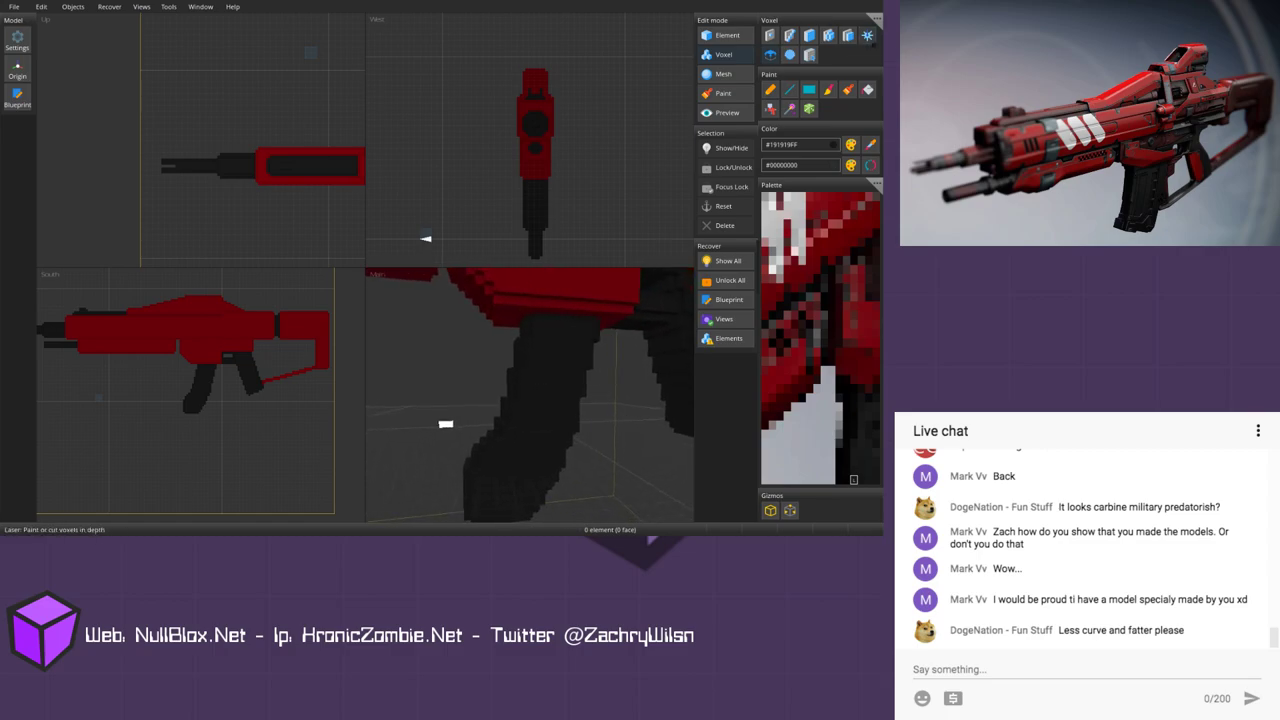
Step: Wrap the blueprint around the magazine and narrow it so that it encloses only the front section
scroll(203, 392, up, 3)
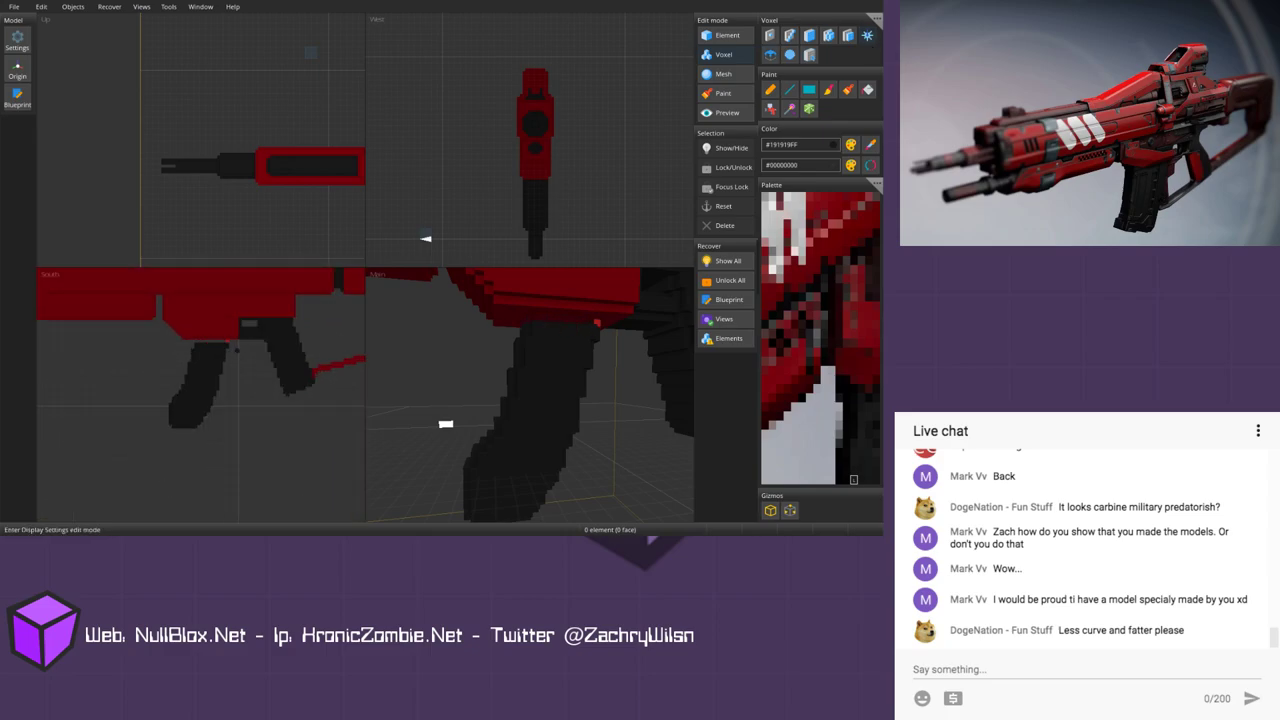
click(809, 55)
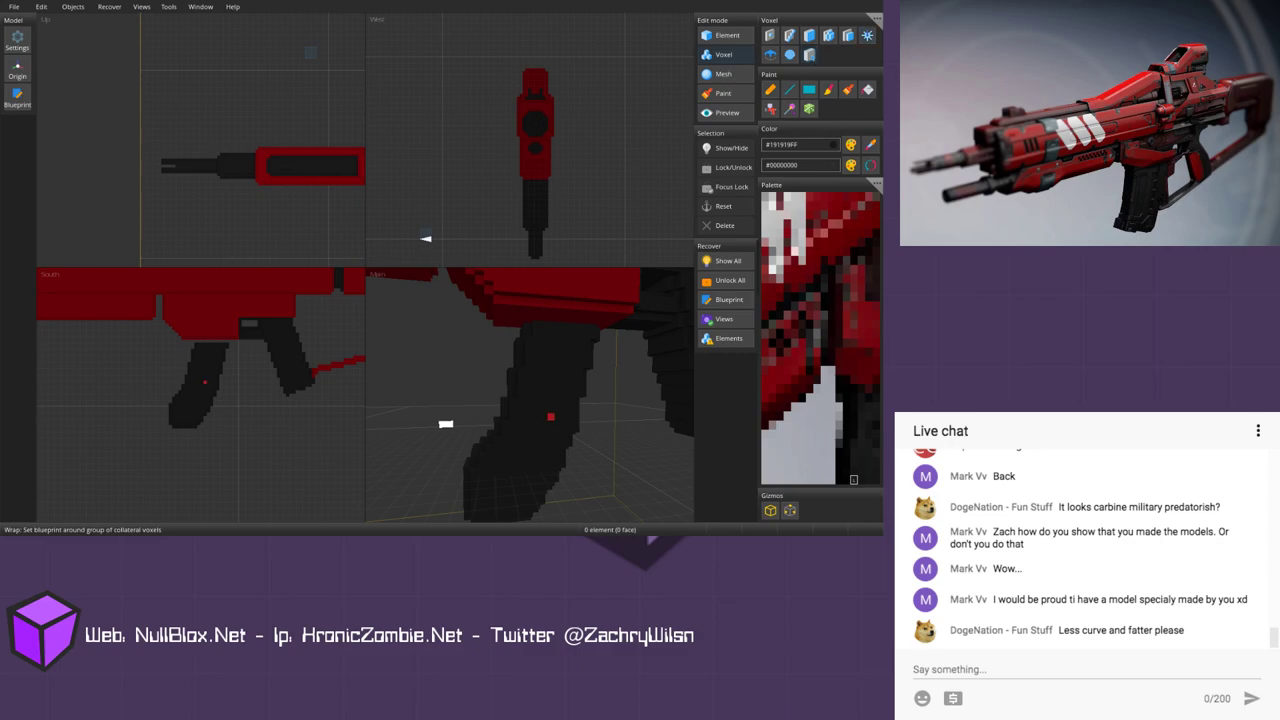
click(206, 380)
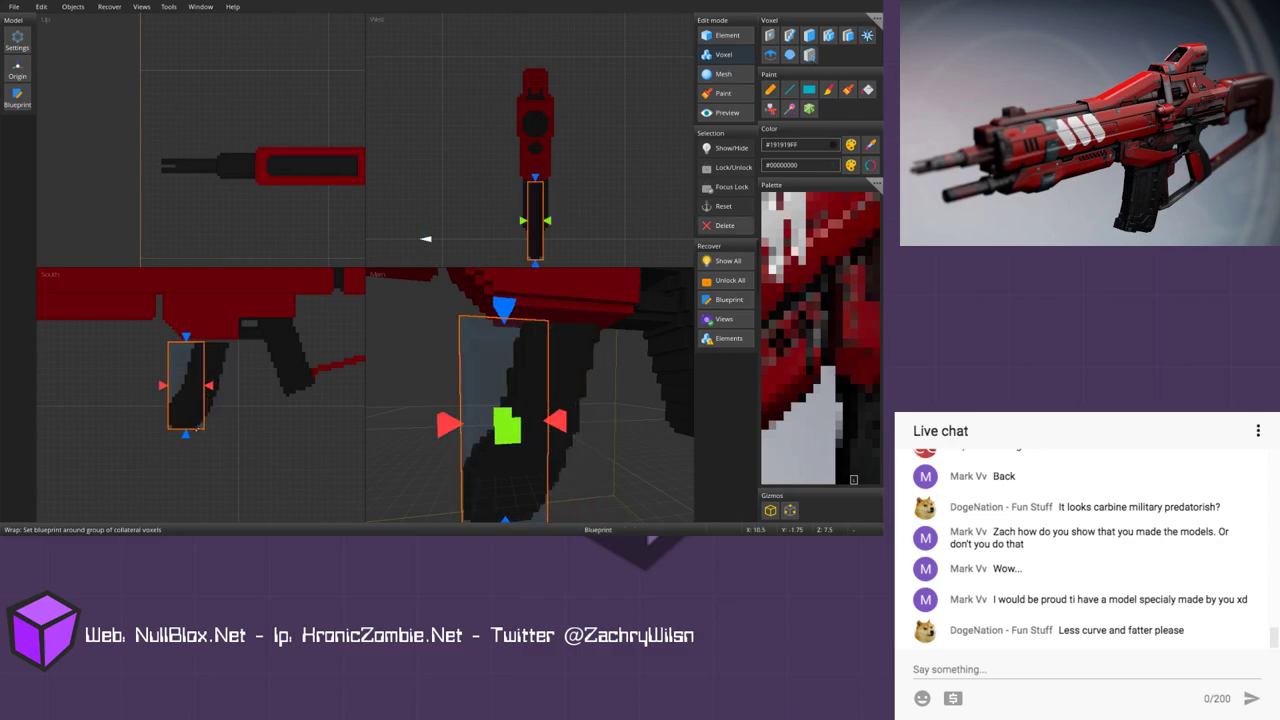
drag(208, 385, 205, 385)
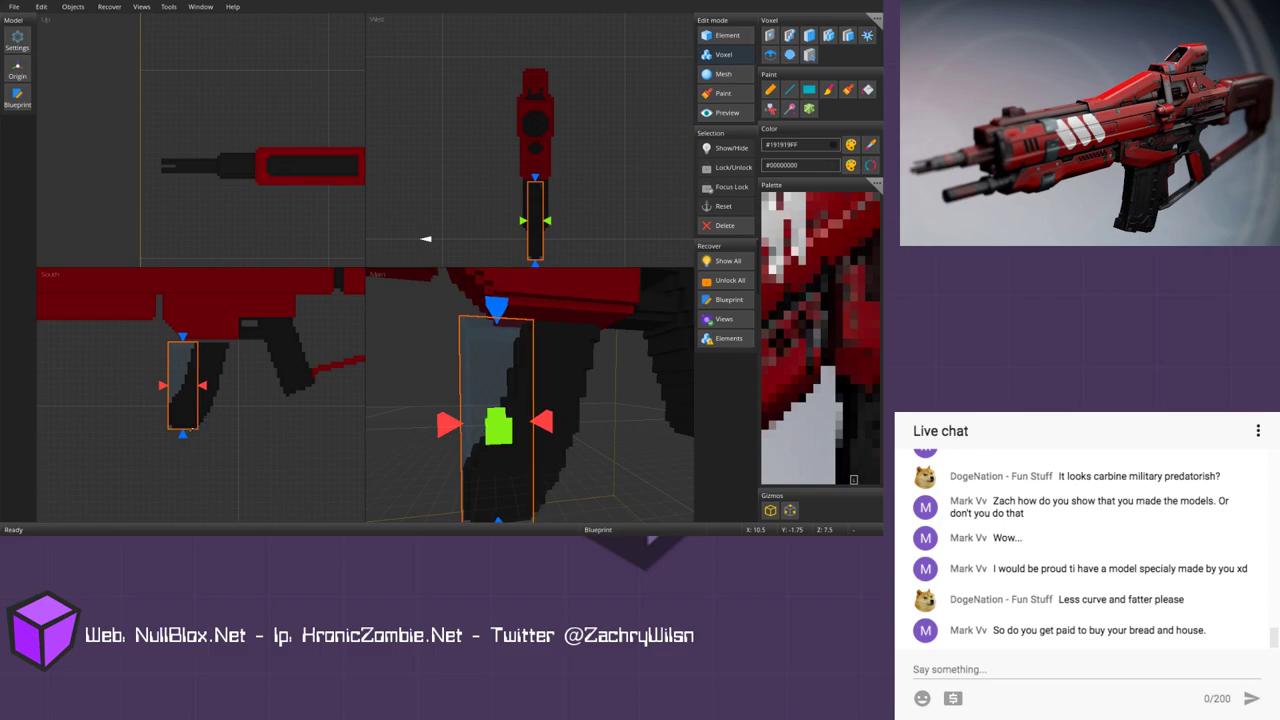
Step: Copy the blueprint's voxels from the magazine's front section and delete the originals
key(b)
click(876, 18)
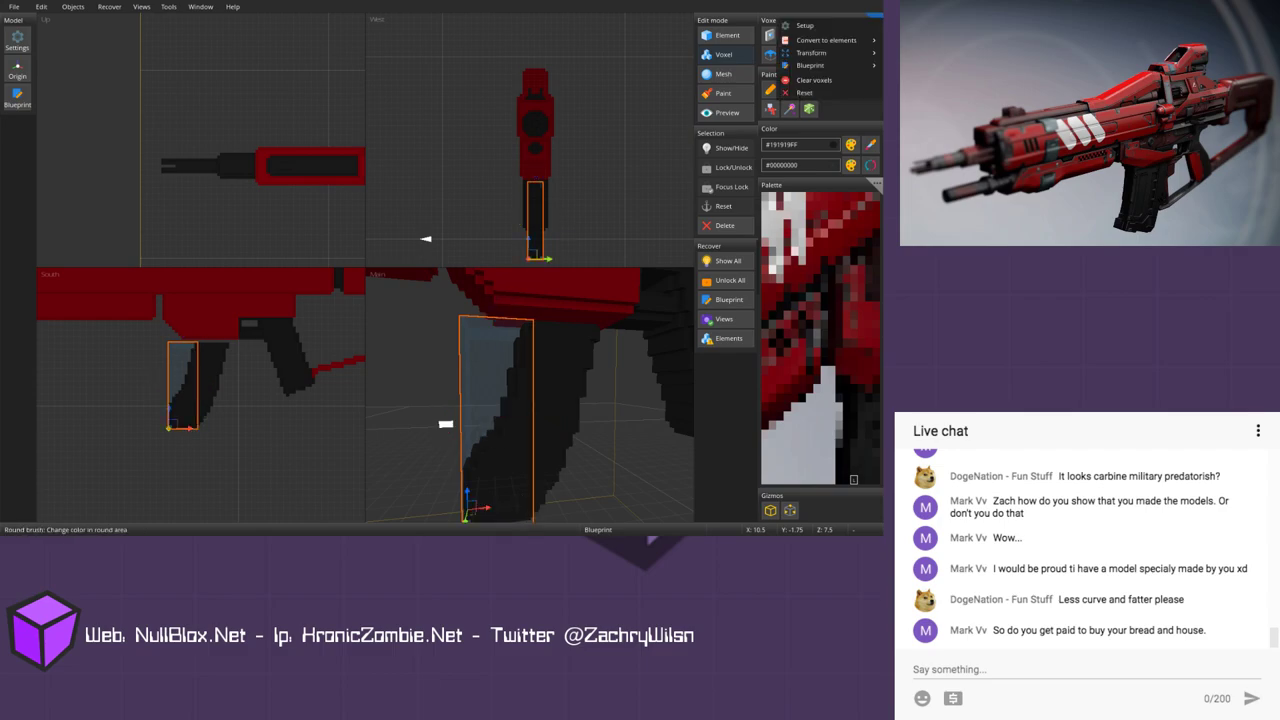
mouse_move(830, 65)
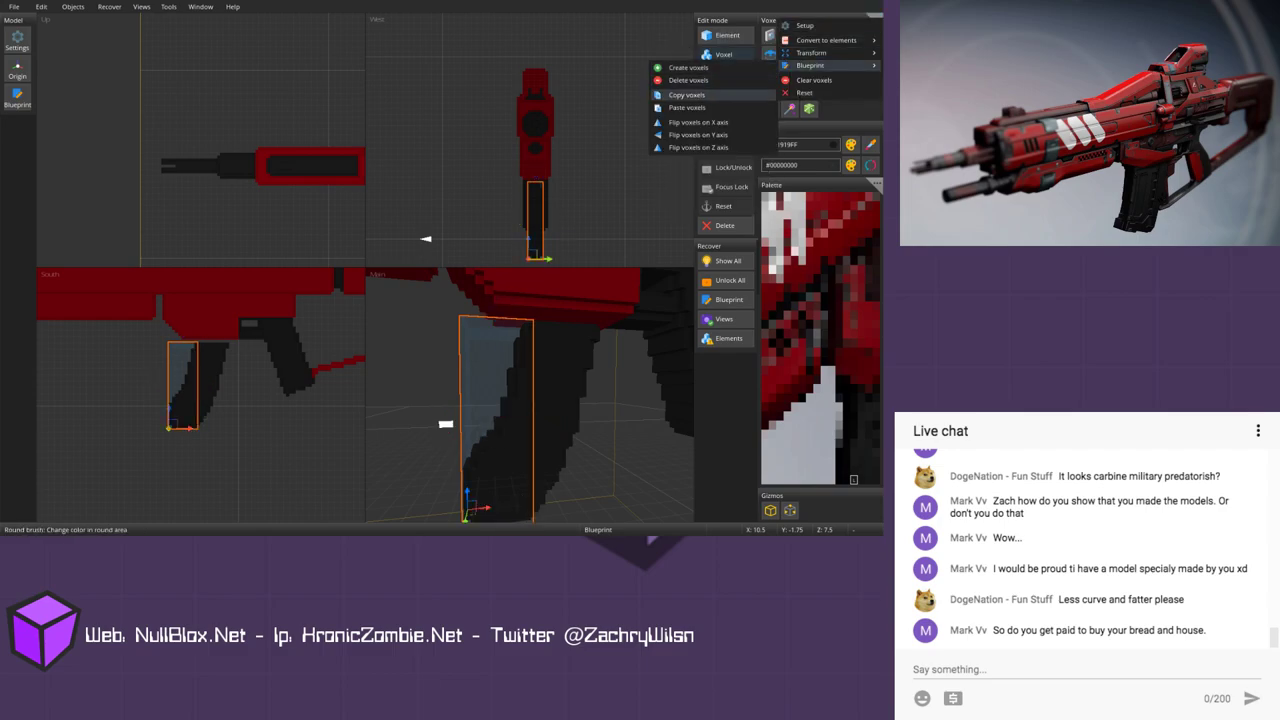
click(714, 94)
click(876, 18)
mouse_move(830, 65)
click(714, 78)
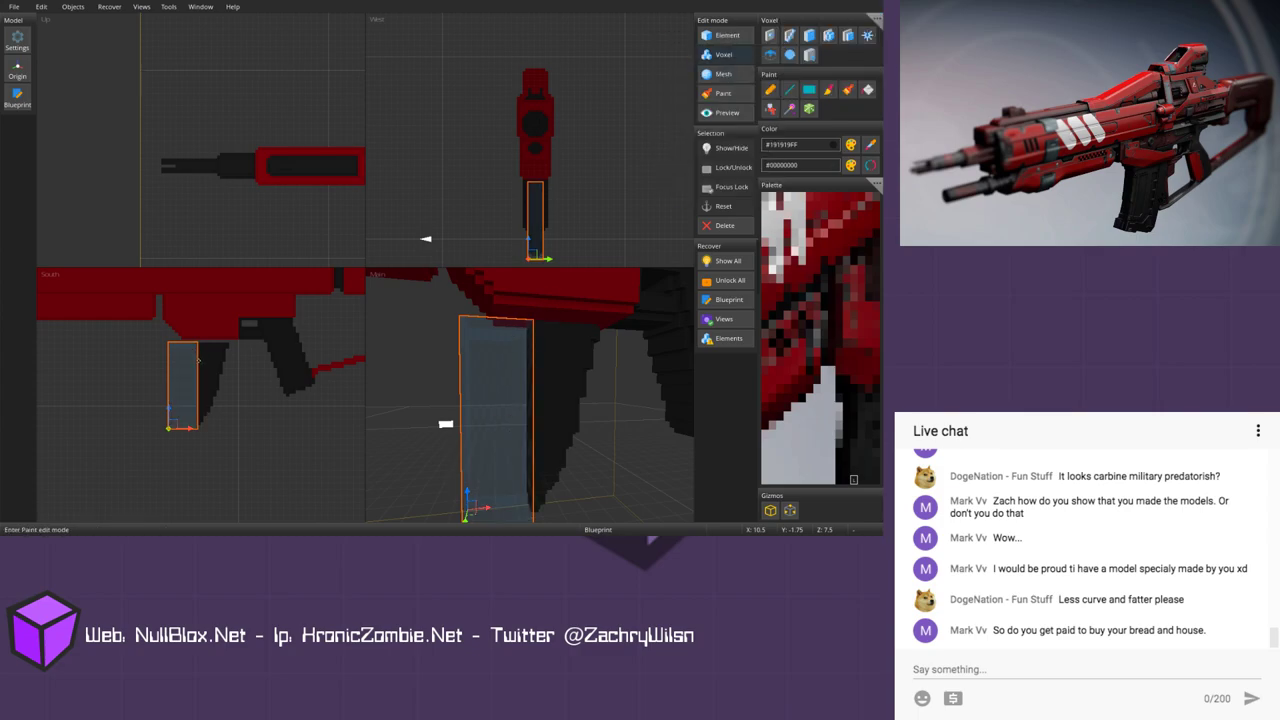
Step: Move the blueprint forward to X 9.5, paste the copied voxels there, and park the empty blueprint ahead of the magazine at X 3.5
drag(198, 360, 185, 360)
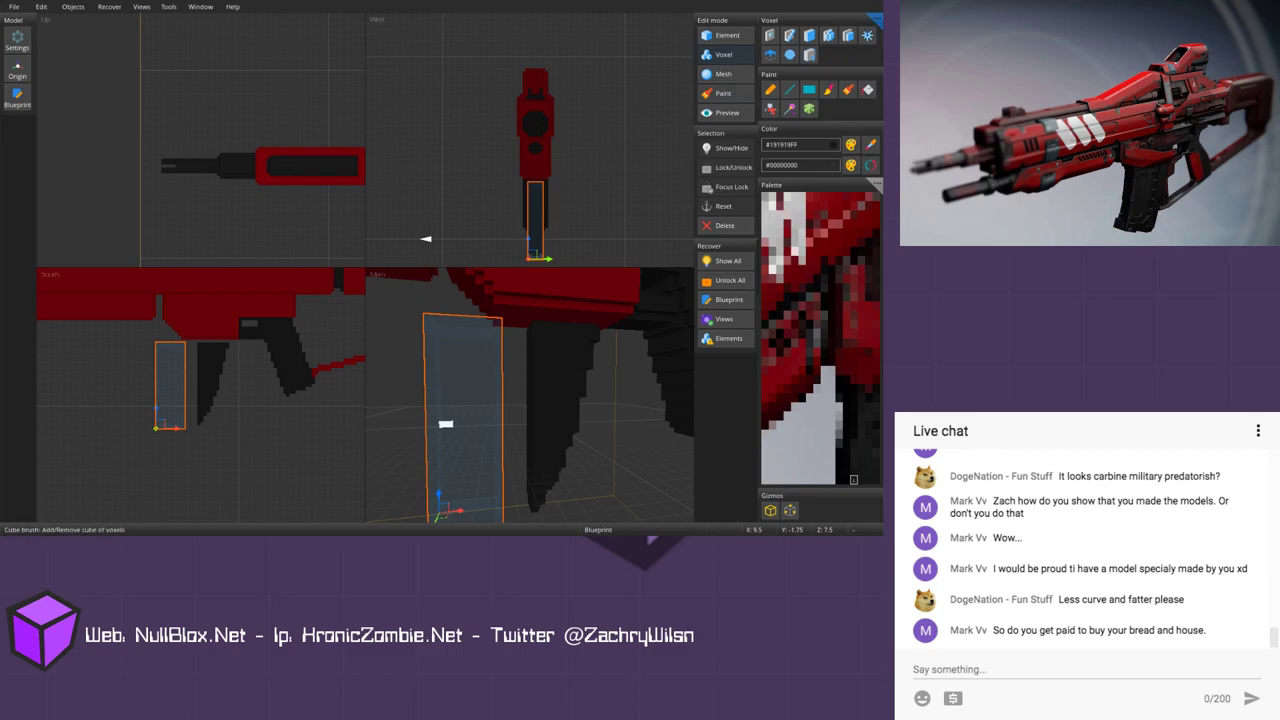
click(876, 17)
mouse_move(830, 66)
click(714, 109)
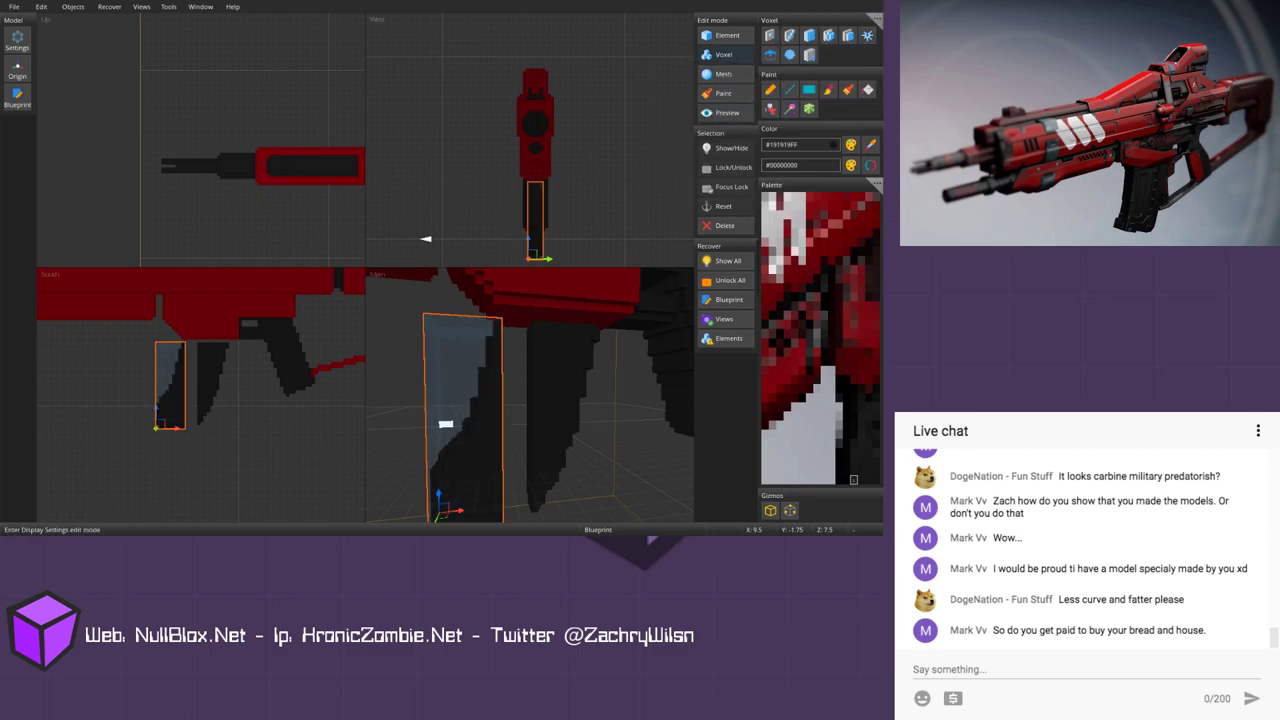
drag(437, 366, 240, 374)
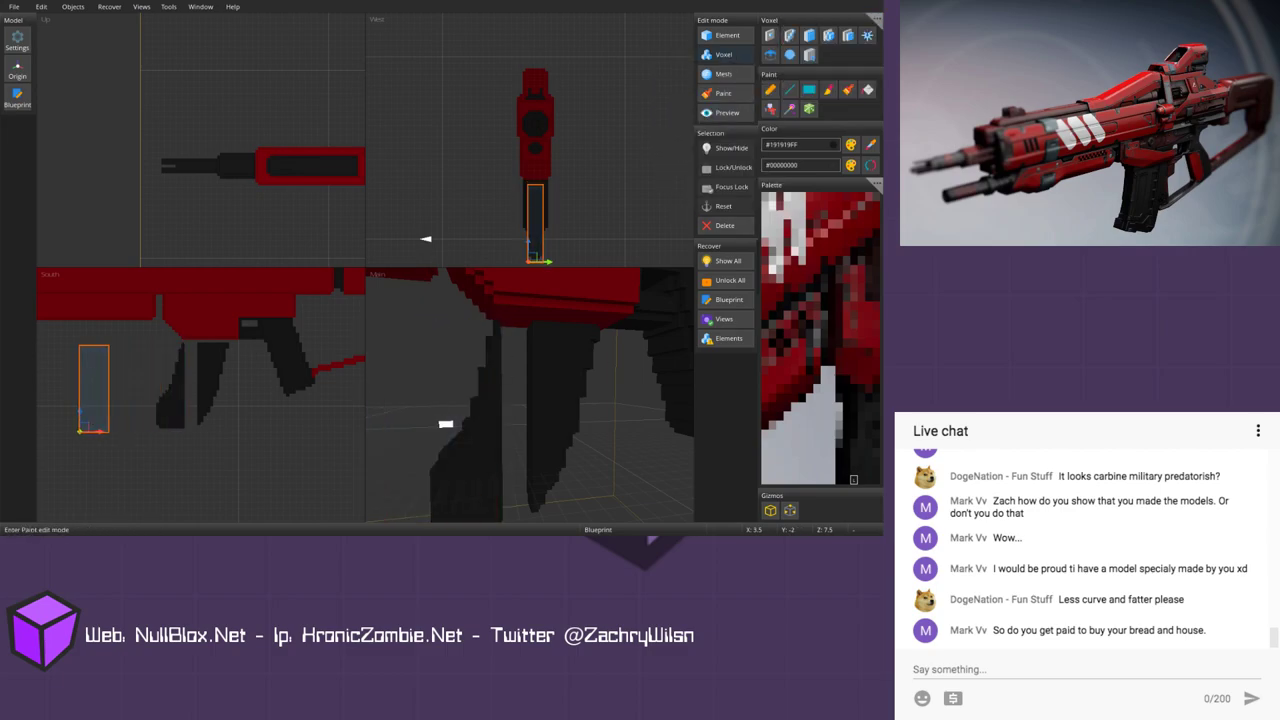
key(Escape)
Step: Extrude the inner voxel faces to fill the gap between the magazine's front and rear sections
scroll(605, 297, down, 3)
middle_drag(520, 400, 583, 372)
click(520, 361)
click(523, 358)
click(527, 353)
click(532, 346)
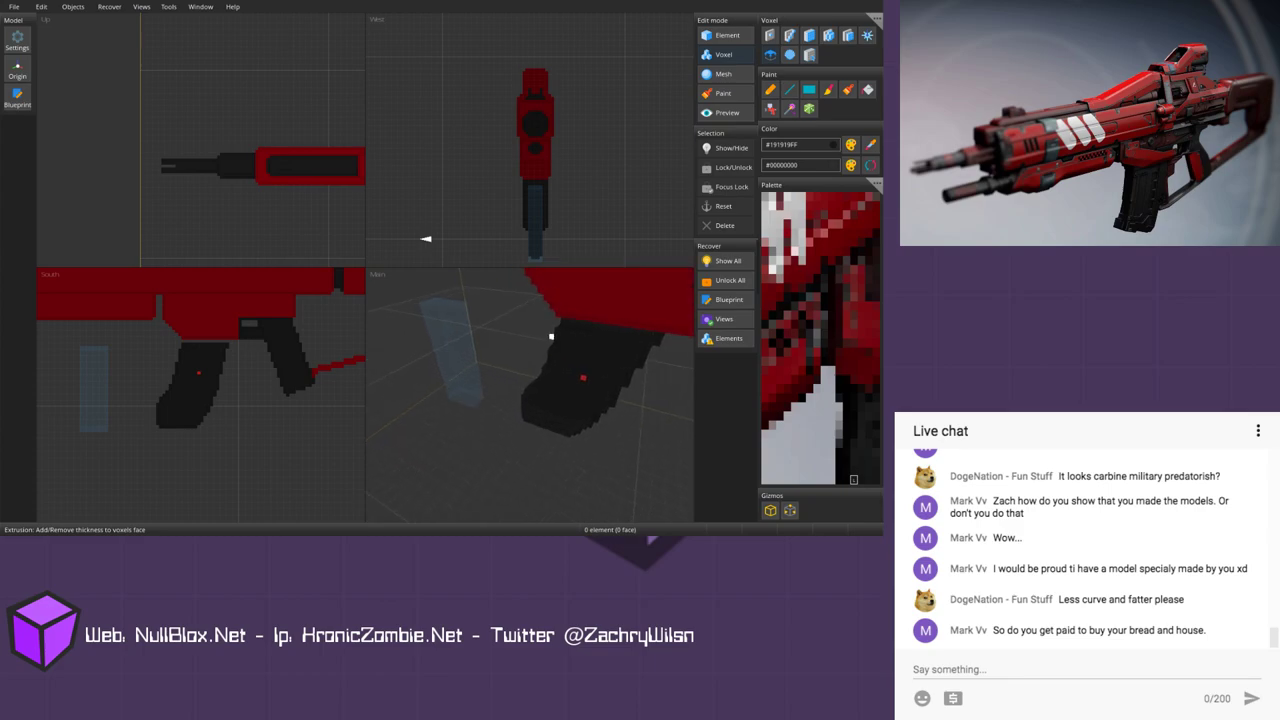
Step: Extrude the magazine's upper front voxels up into the underside of the red receiver
right_drag(551, 336, 392, 397)
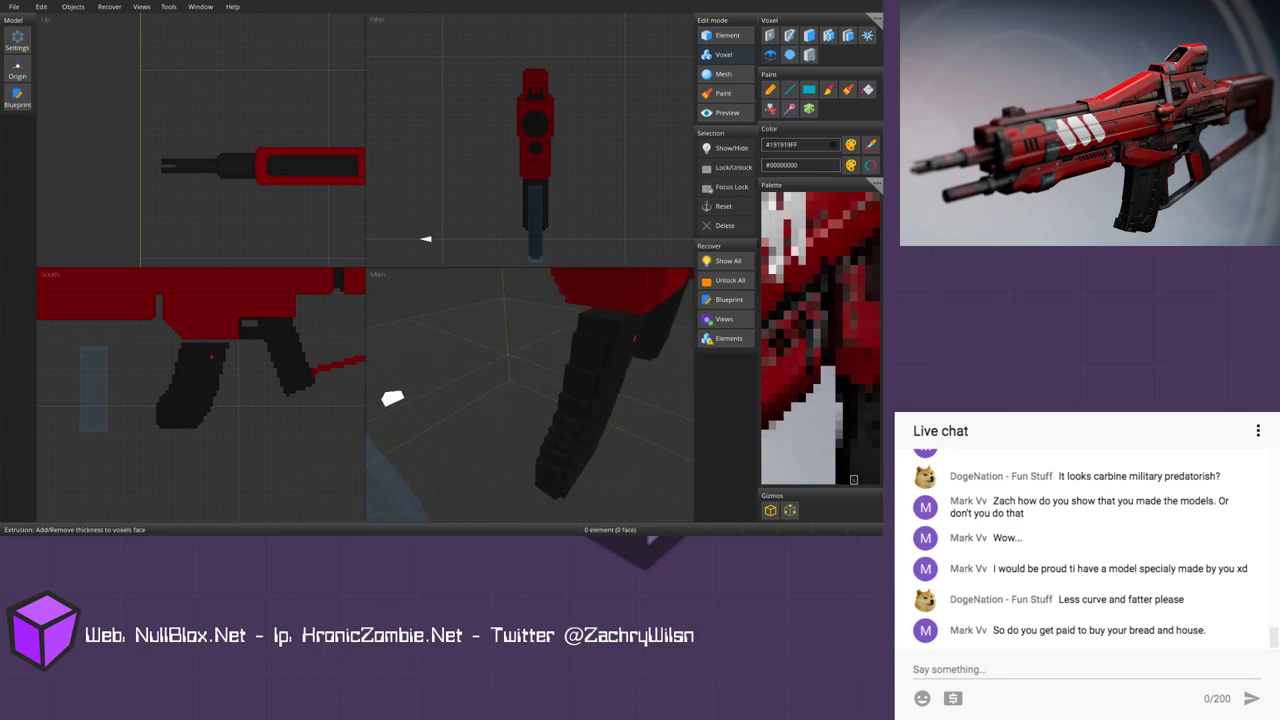
right_drag(634, 337, 595, 357)
click(594, 356)
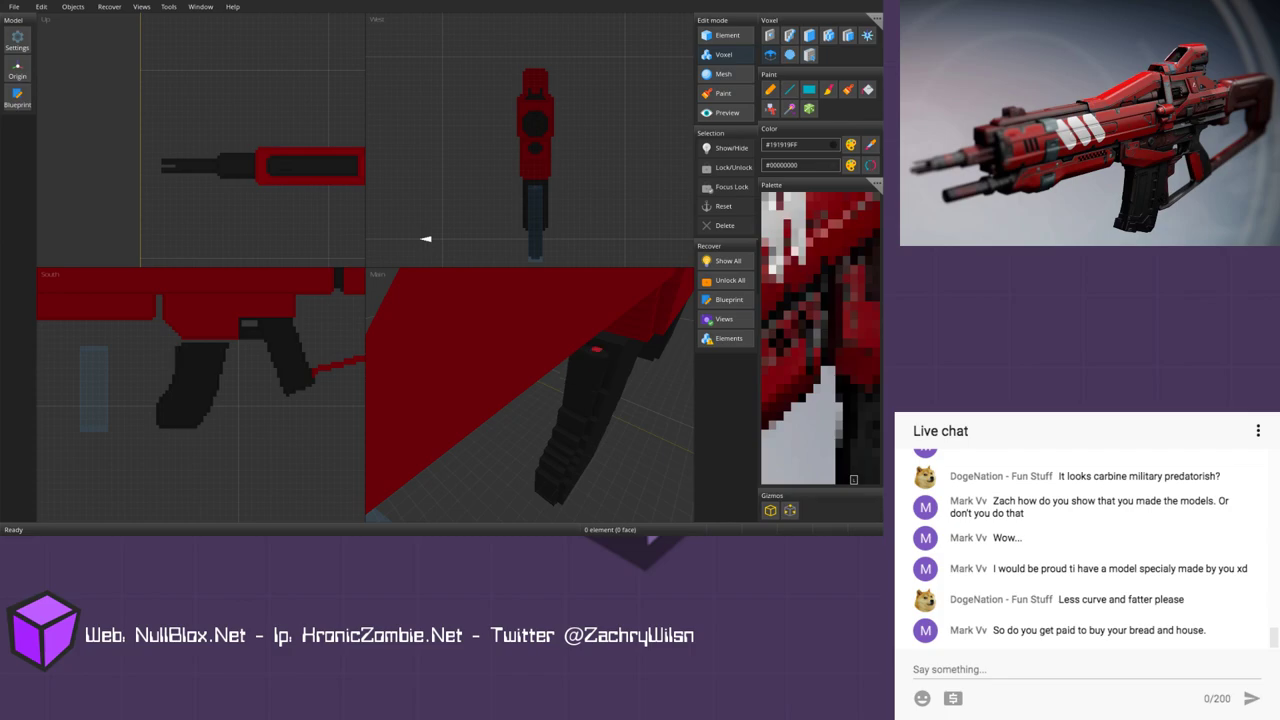
click(607, 342)
Step: Extrude the dark voxels at the magazine's upper front out over the receiver's stepped front edge
middle_drag(600, 380, 530, 310)
scroll(201, 395, down, 3)
middle_drag(201, 395, 206, 379)
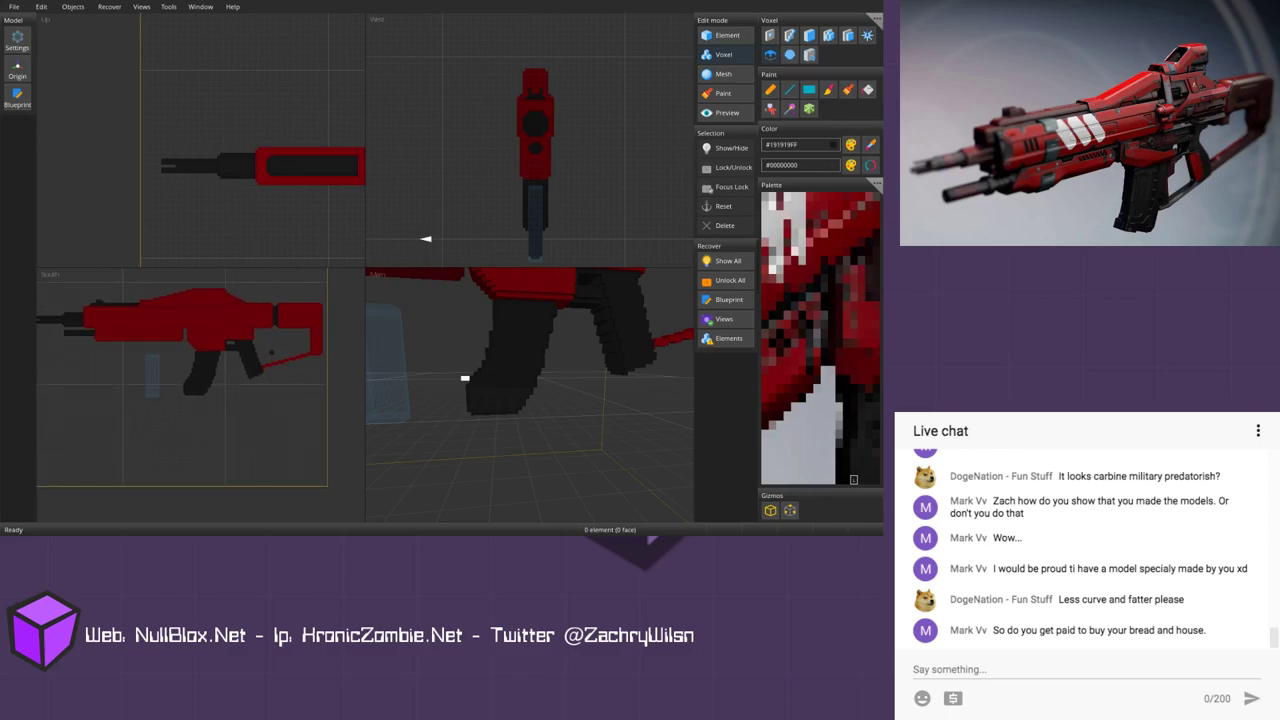
middle_drag(206, 379, 200, 410)
middle_drag(530, 342, 558, 373)
scroll(558, 373, up, 4)
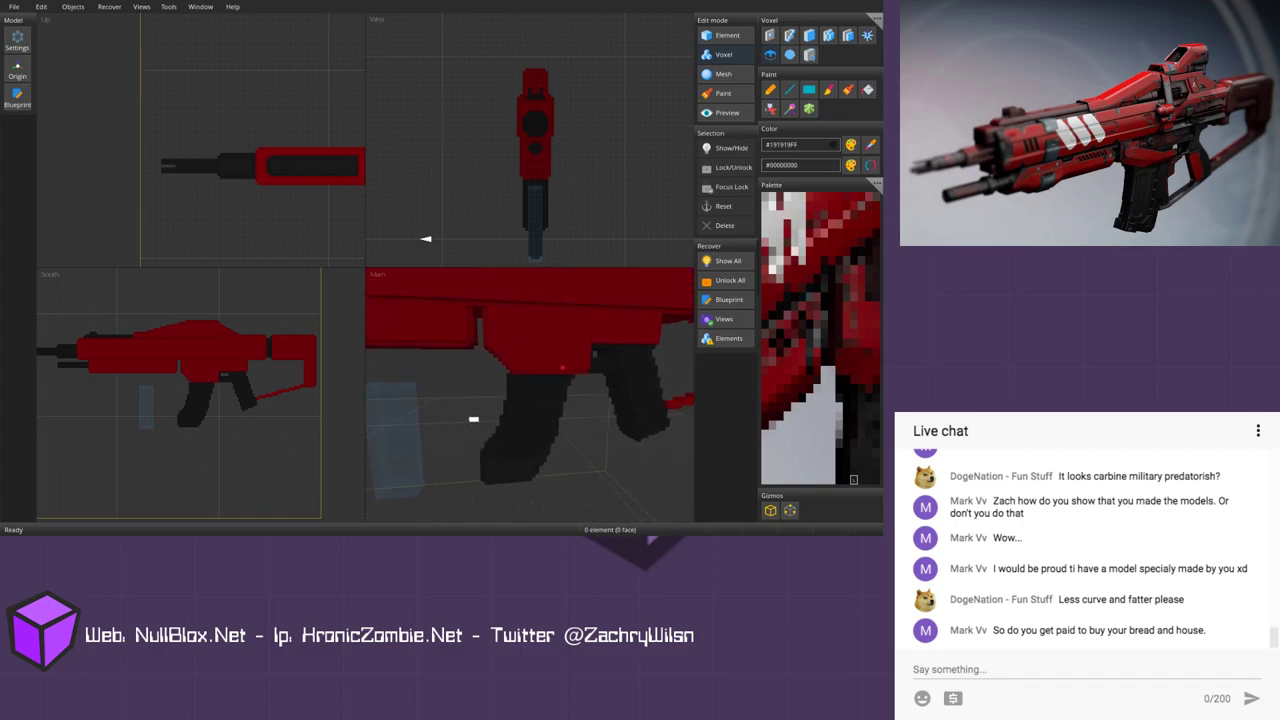
right_drag(558, 373, 594, 389)
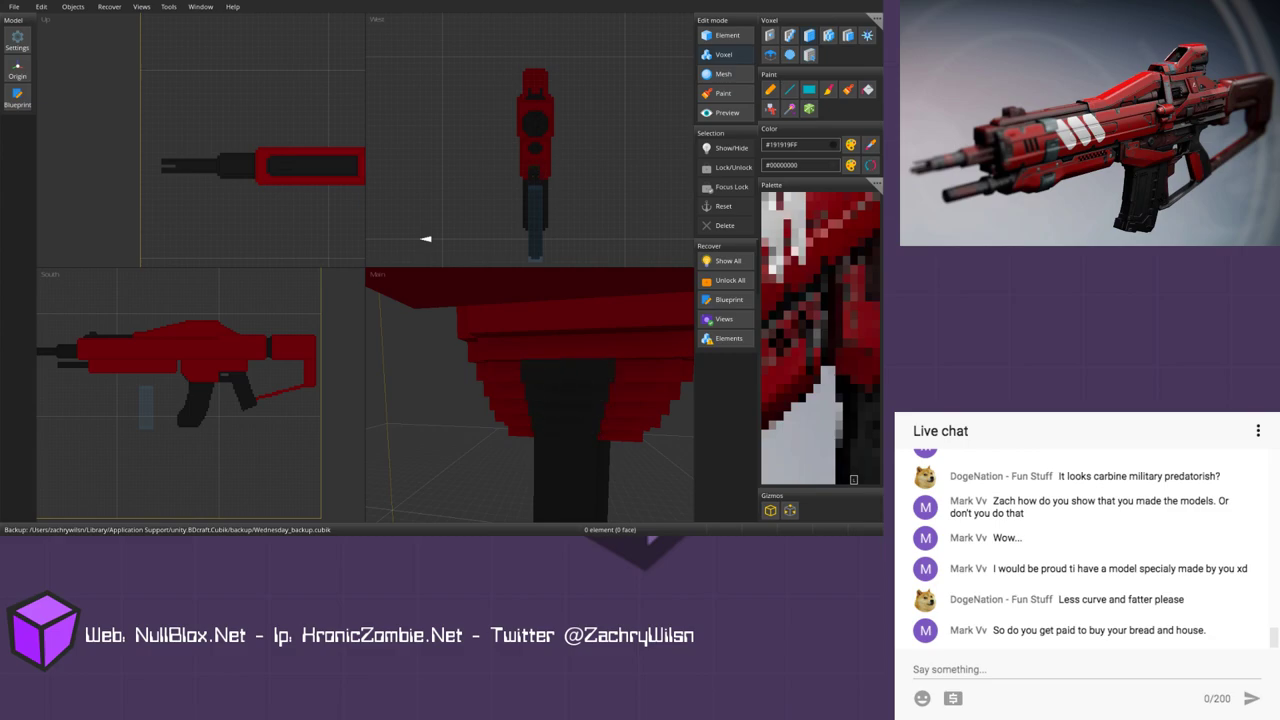
right_drag(573, 410, 571, 383)
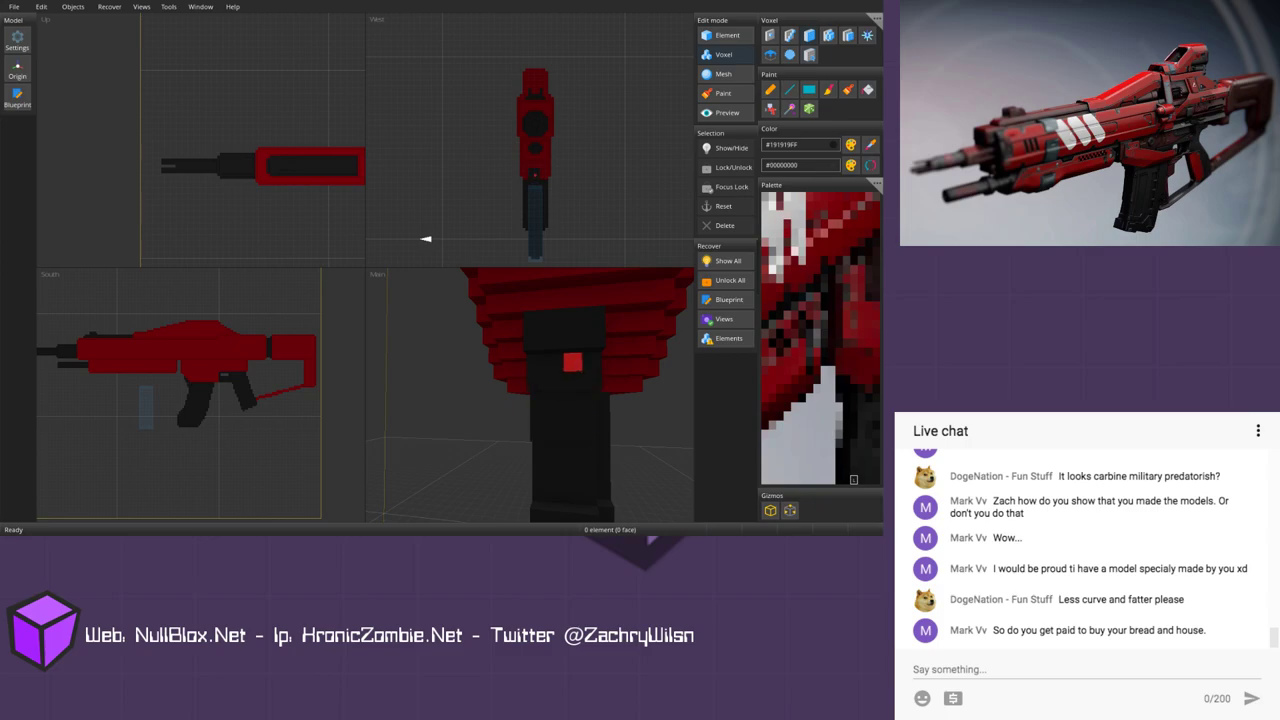
click(598, 343)
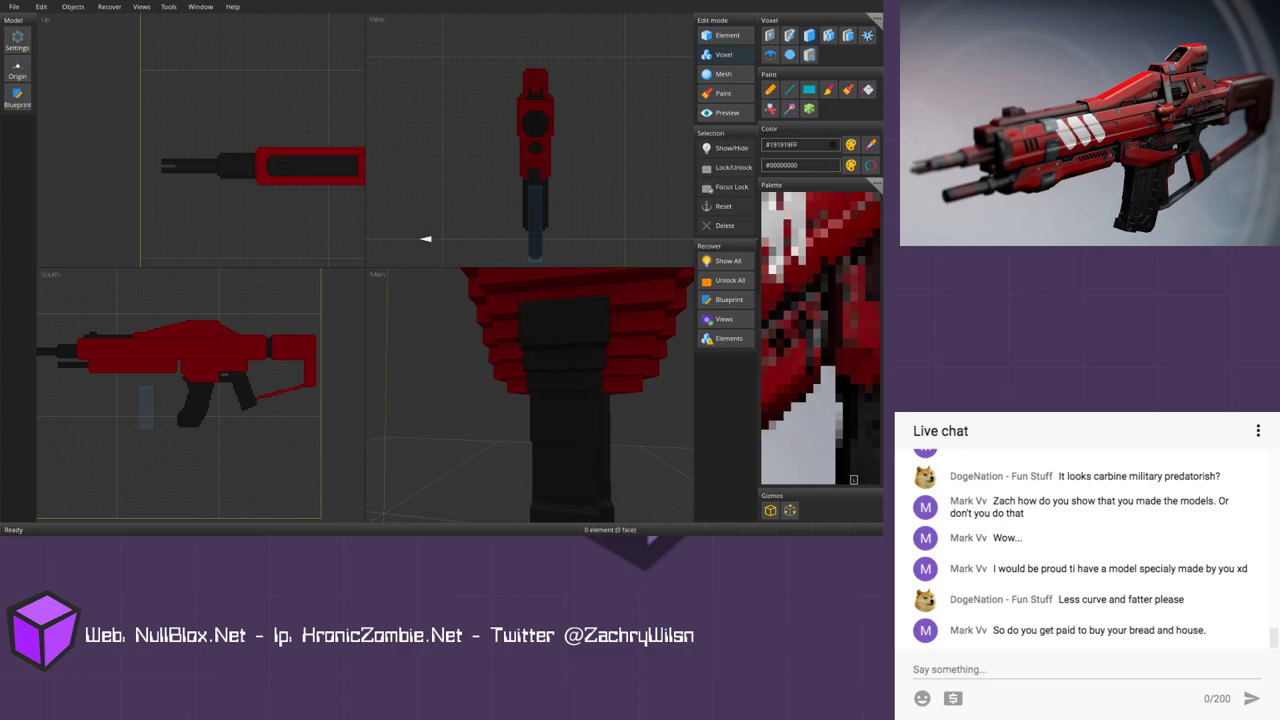
Step: Examine the widened magazine and its join with the receiver up close and against the whole rifle
right_drag(594, 357, 543, 378)
scroll(569, 342, down, 3)
scroll(500, 371, up, 3)
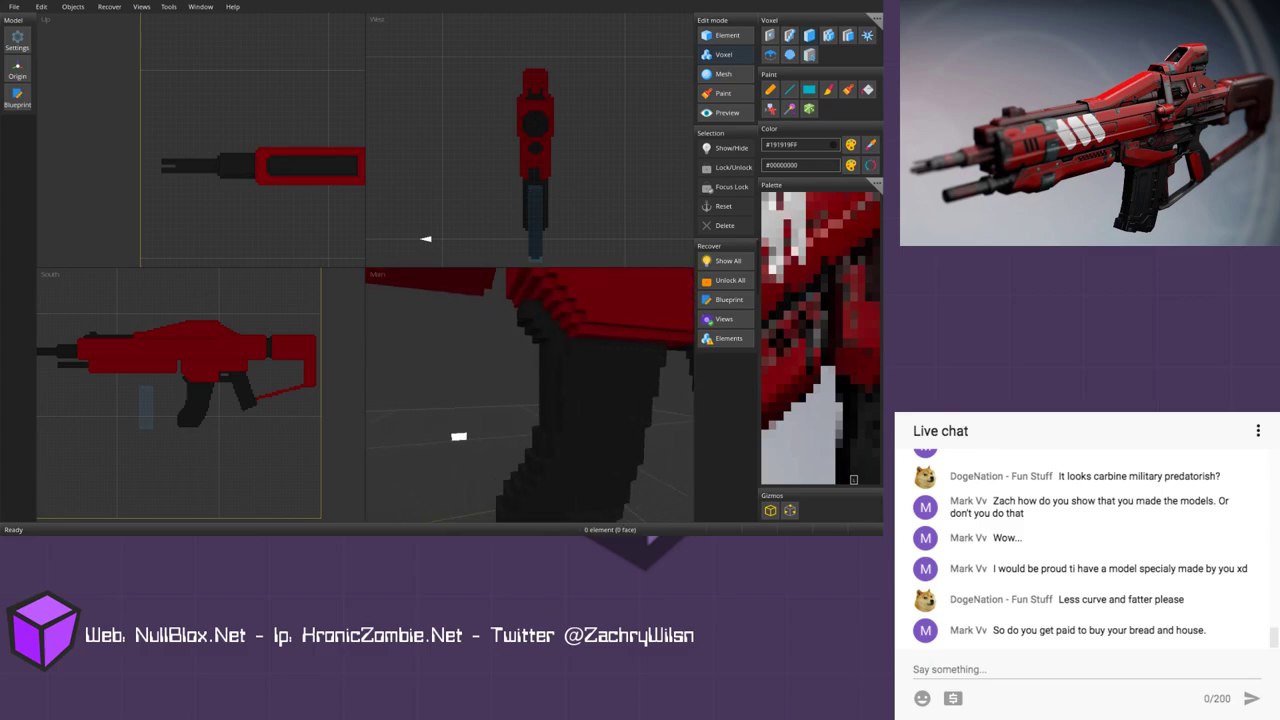
right_drag(458, 436, 368, 460)
right_drag(570, 348, 619, 333)
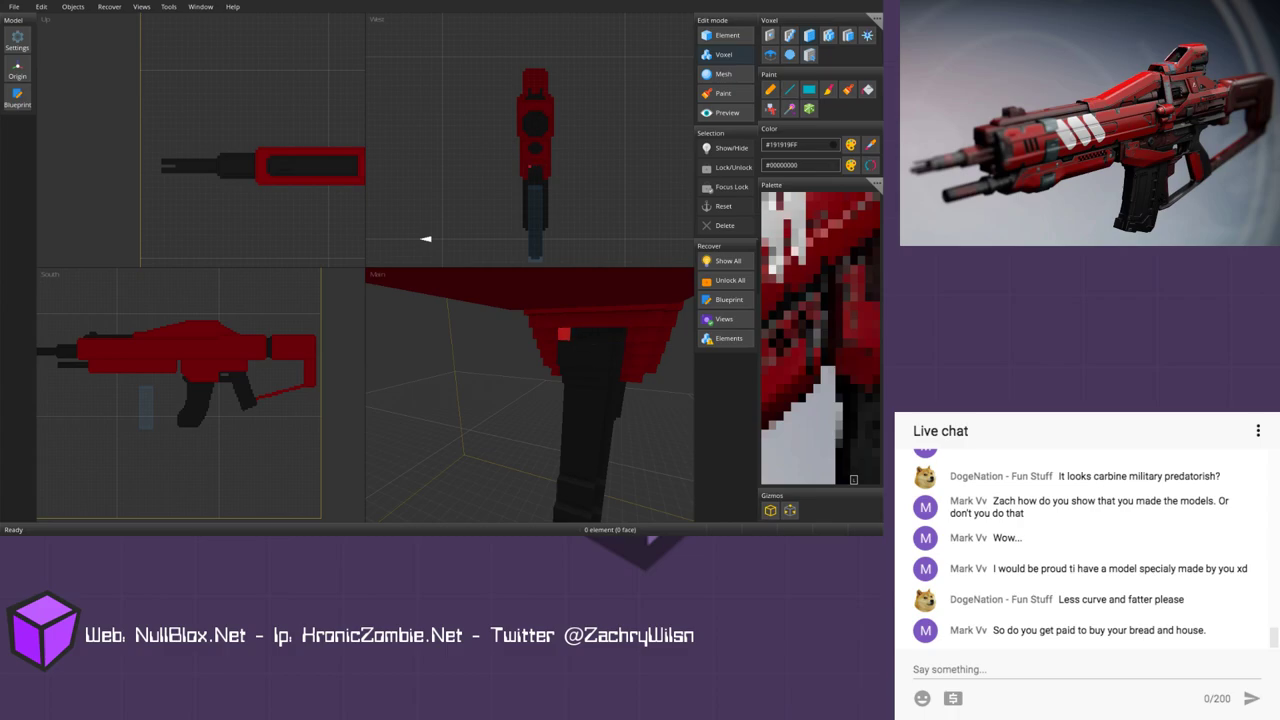
right_drag(620, 360, 570, 362)
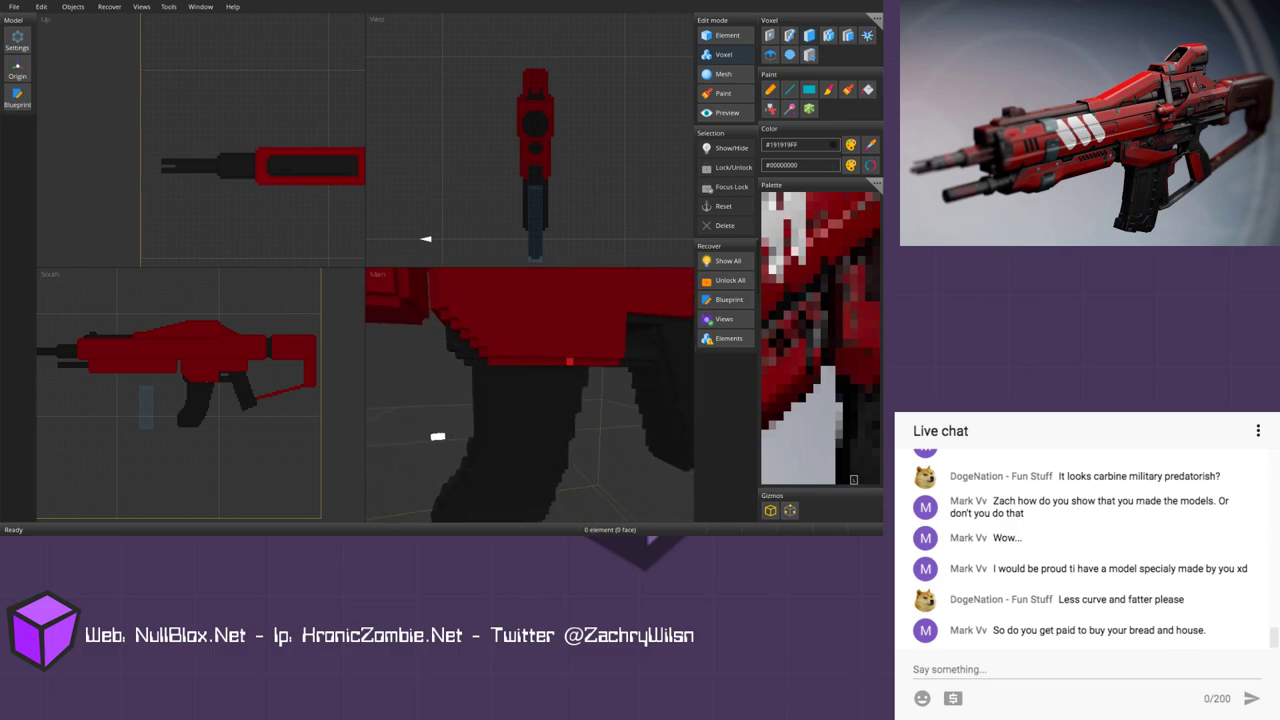
scroll(437, 436, down, 5)
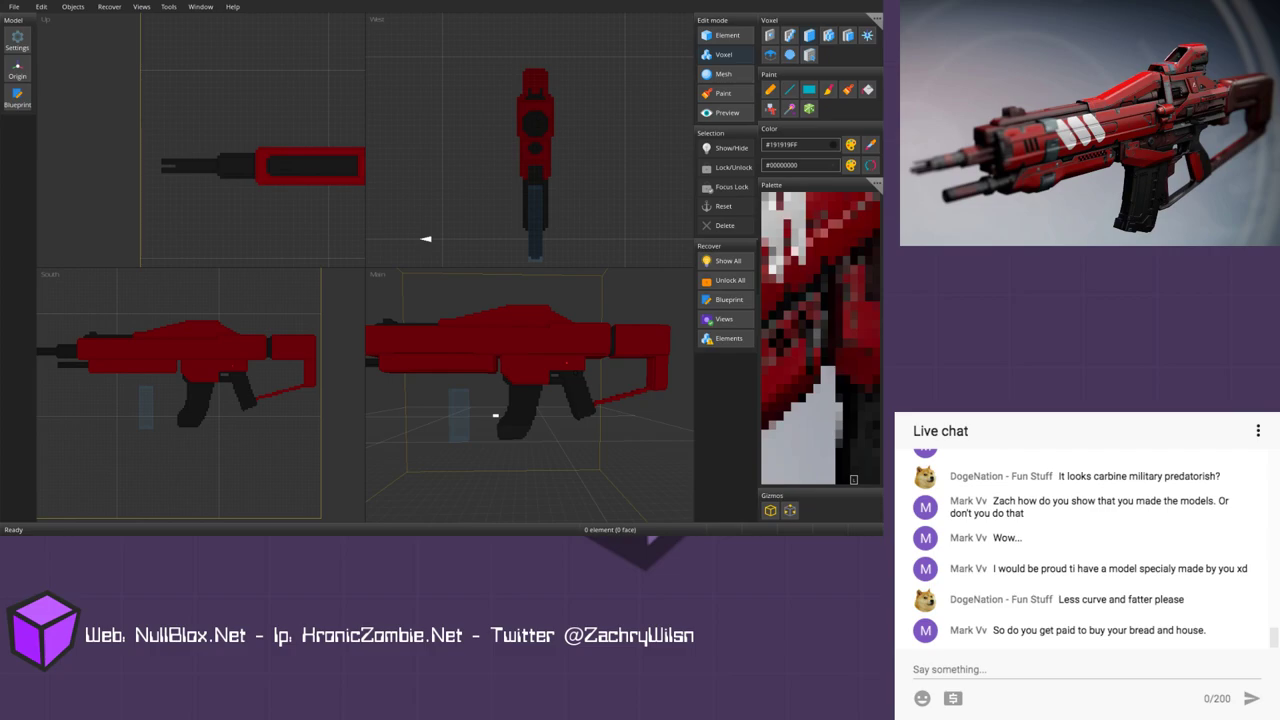
middle_drag(546, 435, 540, 424)
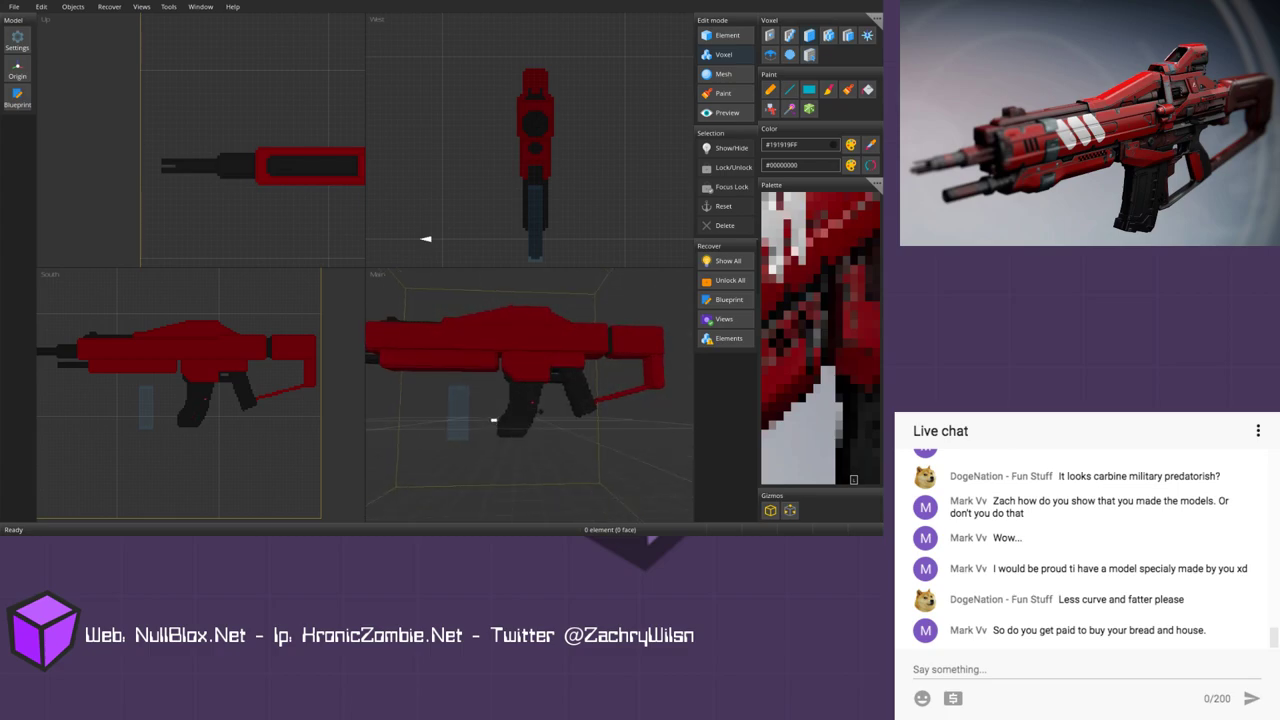
scroll(493, 420, up, 5)
middle_drag(552, 396, 534, 394)
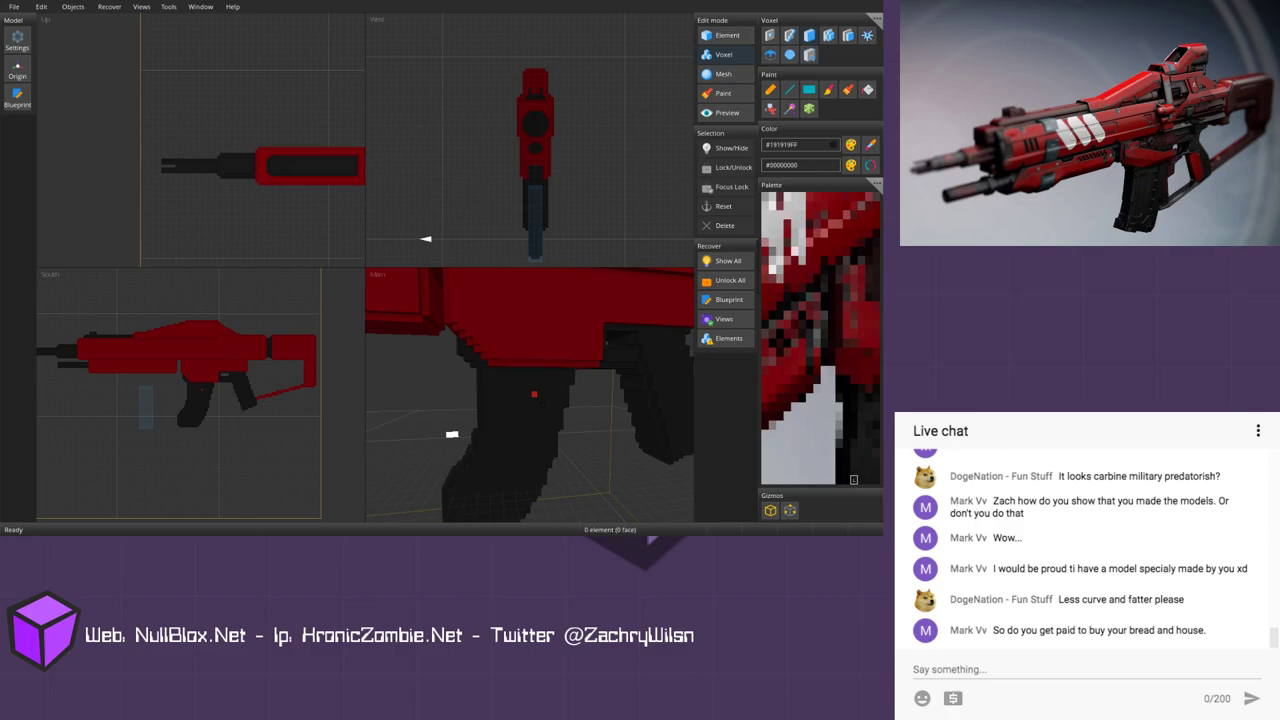
mouse_move(534, 388)
middle_down()
mouse_move(519, 371)
mouse_move(541, 392)
middle_up()
Step: Enlarge the opening in the dark trigger guard between the magazine and the grip, cutting it through
right_drag(548, 378, 580, 368)
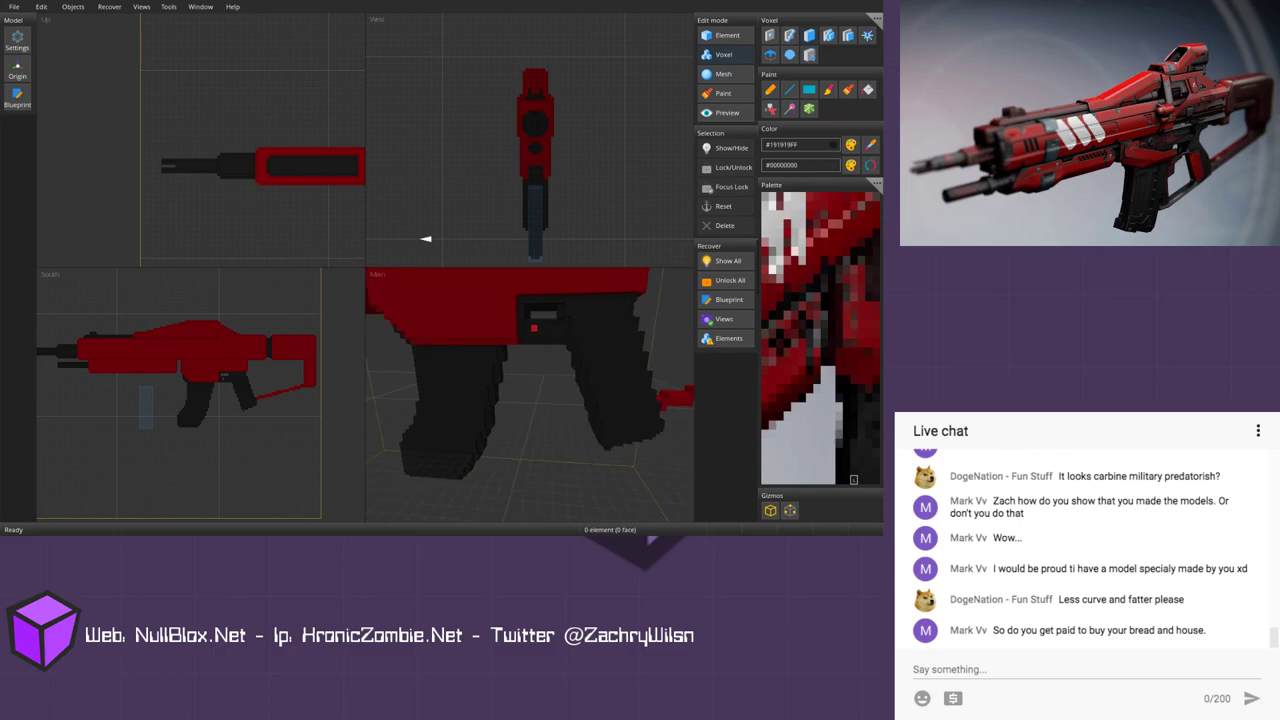
right_drag(587, 327, 589, 320)
scroll(589, 320, up, 2)
middle_drag(589, 320, 587, 351)
mouse_move(587, 351)
right_down()
mouse_move(580, 321)
mouse_move(584, 339)
right_up()
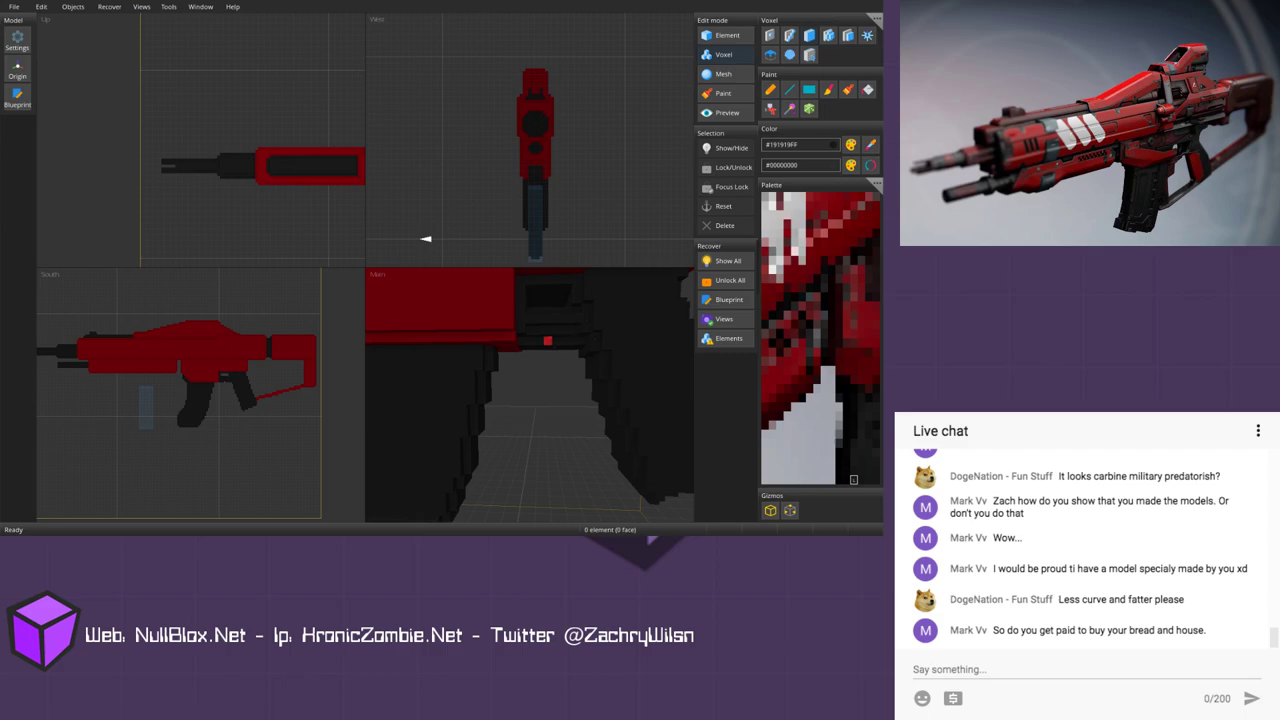
right_drag(520, 328, 547, 347)
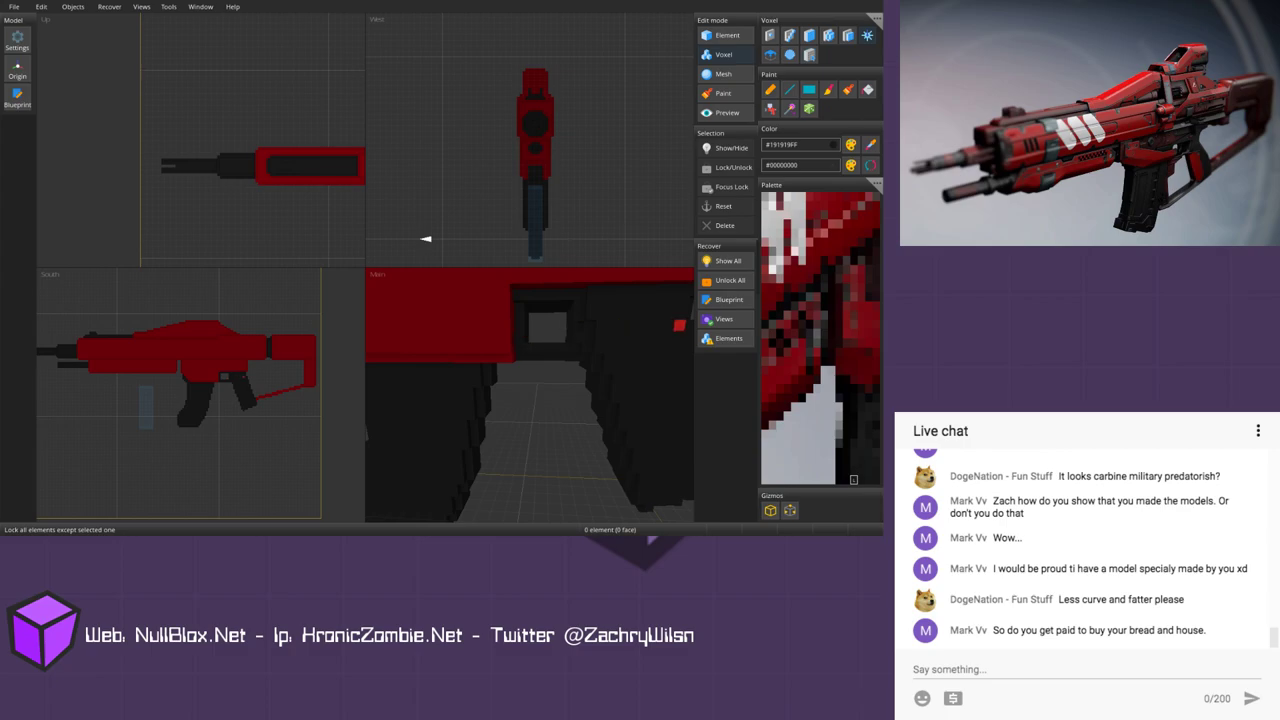
Step: Examine the trigger guard opening and the grip from several angles
scroll(562, 410, down, 5)
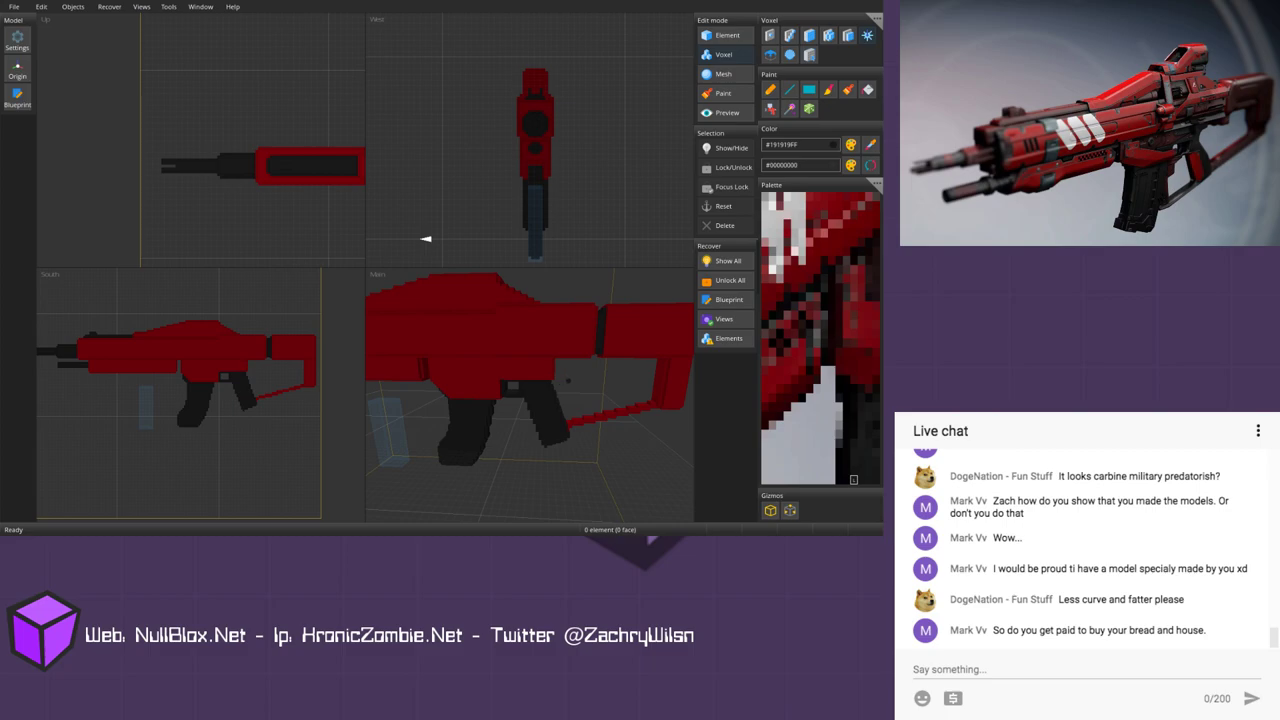
scroll(543, 355, up, 6)
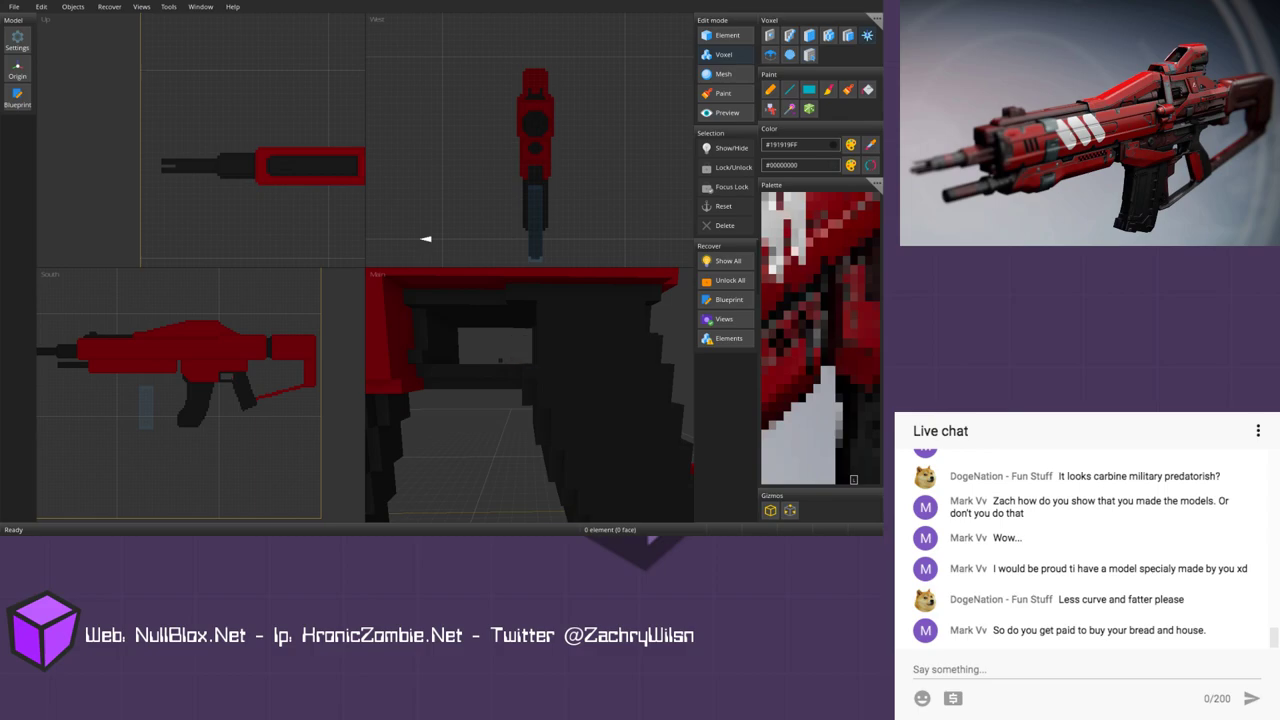
scroll(529, 355, up, 5)
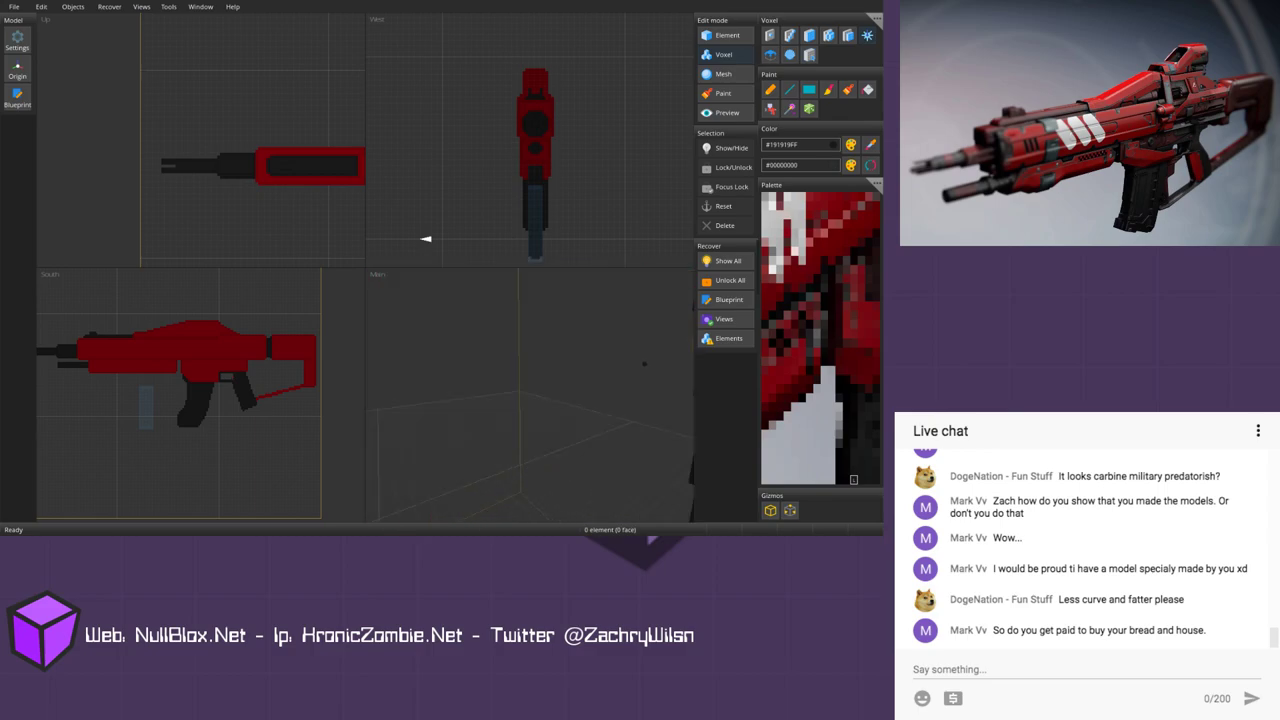
scroll(646, 363, down, 3)
middle_drag(630, 358, 650, 355)
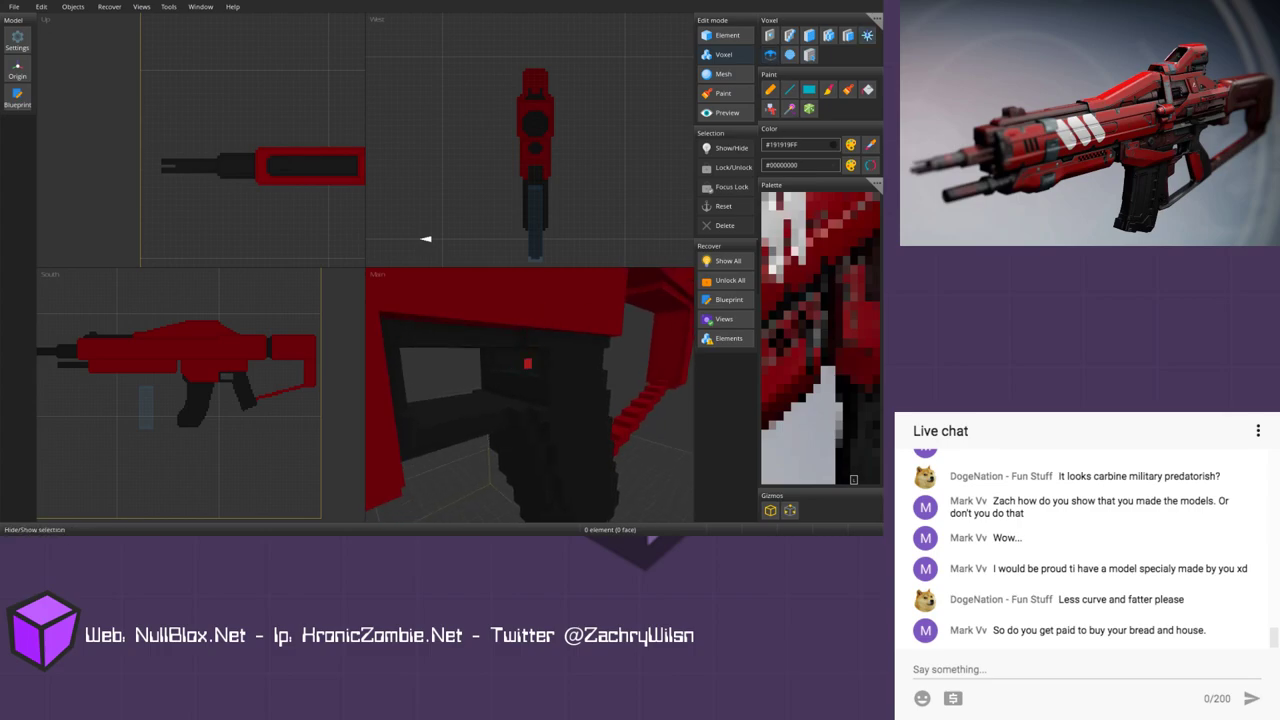
middle_drag(555, 371, 528, 320)
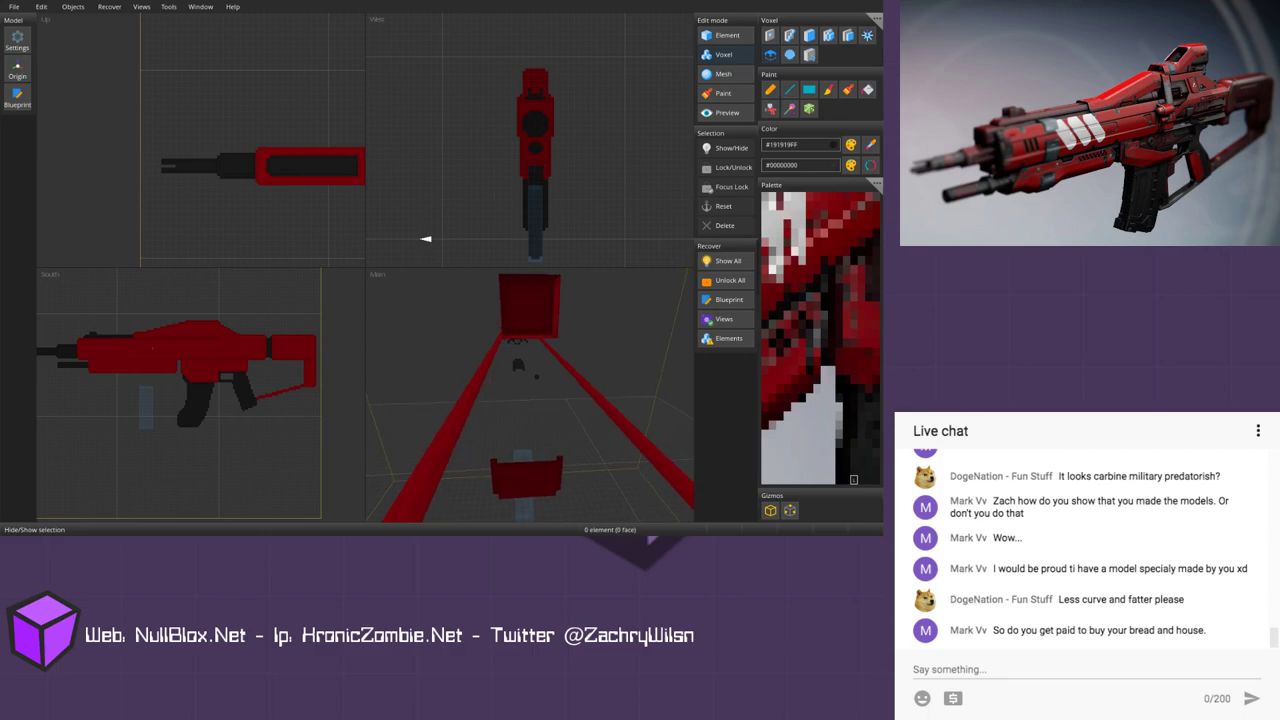
Step: Examine the magazine, the grip and the stepped underside of the receiver up close from the front, below and the side
click(539, 308)
middle_drag(564, 392, 457, 460)
middle_drag(608, 383, 486, 368)
middle_drag(400, 452, 690, 370)
middle_drag(494, 384, 513, 391)
middle_drag(690, 425, 690, 455)
mouse_move(530, 395)
middle_down()
mouse_move(522, 388)
mouse_move(560, 395)
mouse_move(525, 390)
middle_up()
middle_drag(690, 475, 690, 485)
middle_drag(547, 368, 498, 375)
scroll(547, 372, up, 3)
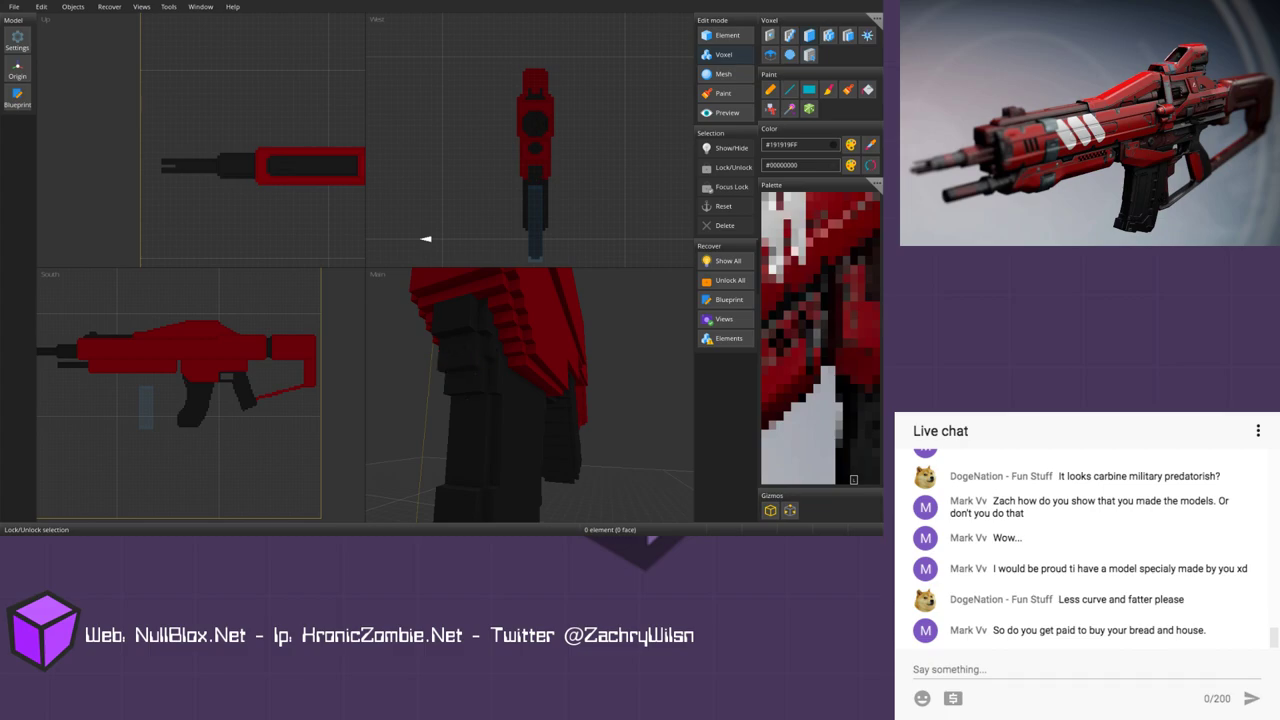
middle_drag(505, 370, 493, 410)
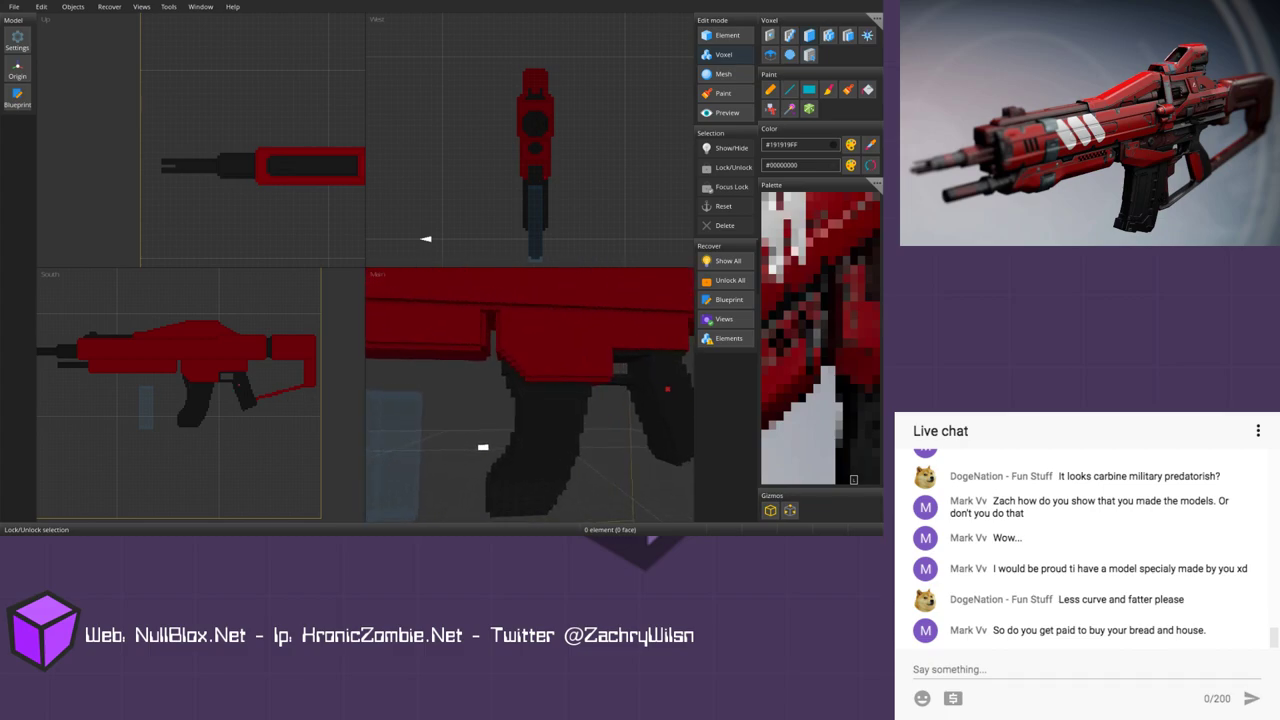
Step: Examine the receiver's side and the opening in the trigger guard between the magazine and the grip
scroll(483, 447, down, 3)
middle_drag(497, 426, 520, 410)
right_drag(535, 440, 567, 492)
scroll(567, 492, up, 8)
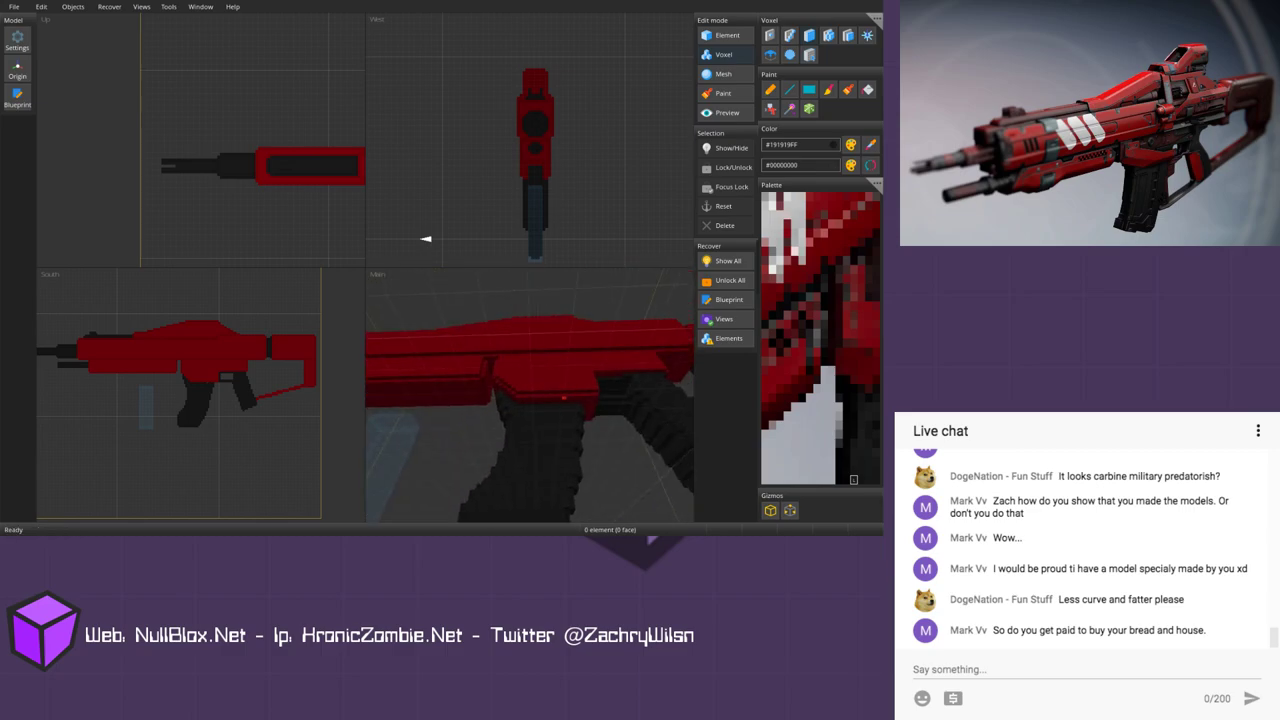
middle_drag(578, 409, 660, 422)
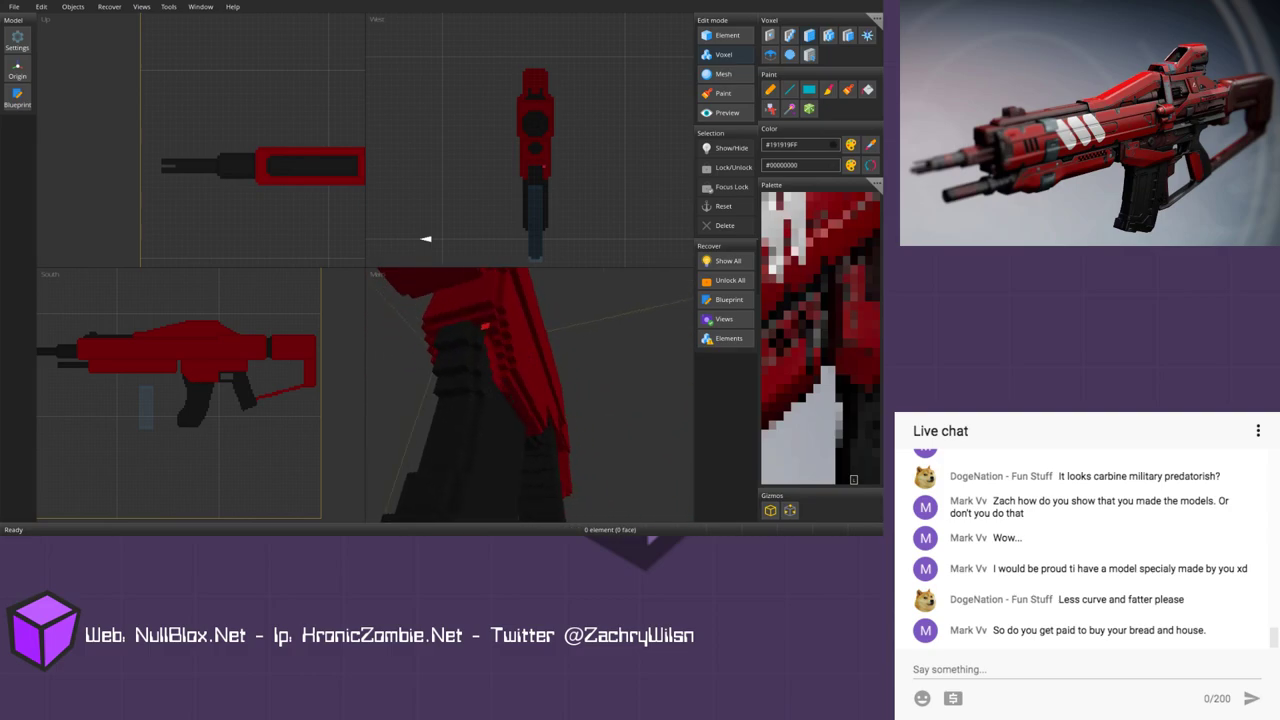
middle_drag(660, 422, 537, 407)
scroll(520, 410, up, 5)
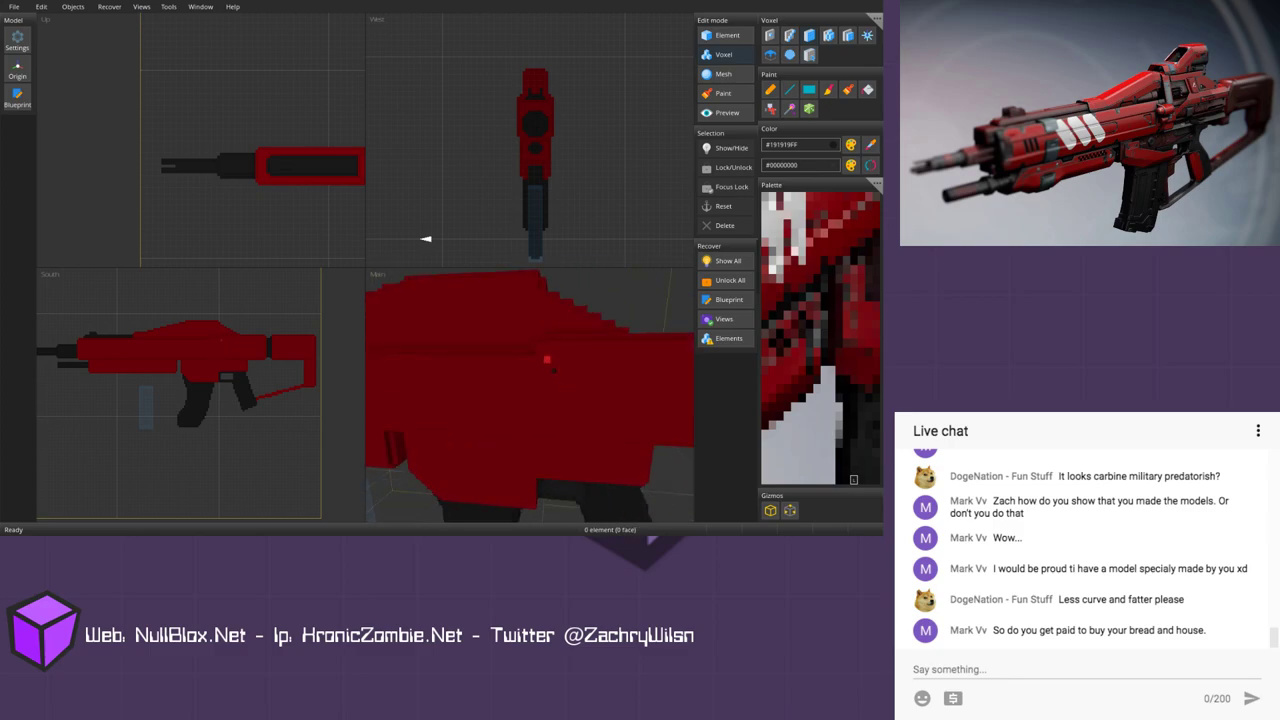
scroll(548, 374, down, 3)
middle_drag(545, 380, 572, 349)
right_drag(521, 431, 464, 465)
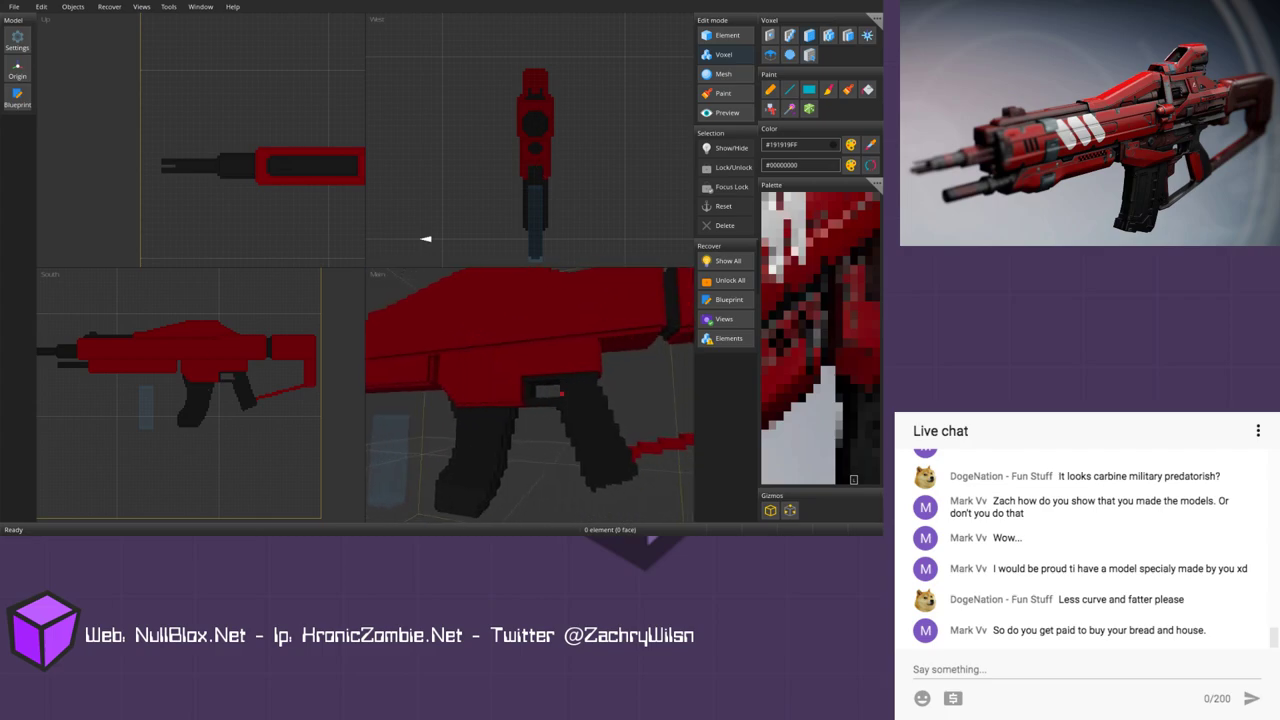
Step: Build a small grey trigger in colour #7C7D81FF inside the trigger guard opening
click(838, 425)
scroll(557, 397, up, 5)
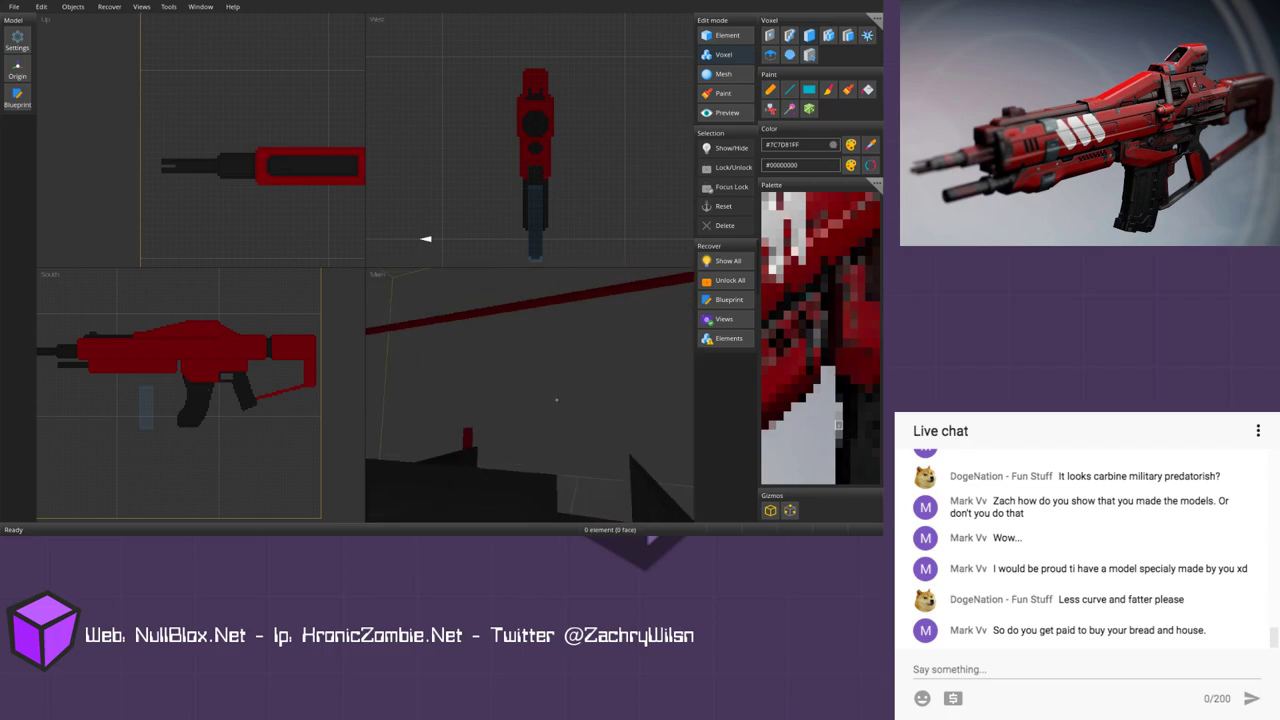
scroll(557, 397, down, 2)
right_drag(543, 386, 580, 350)
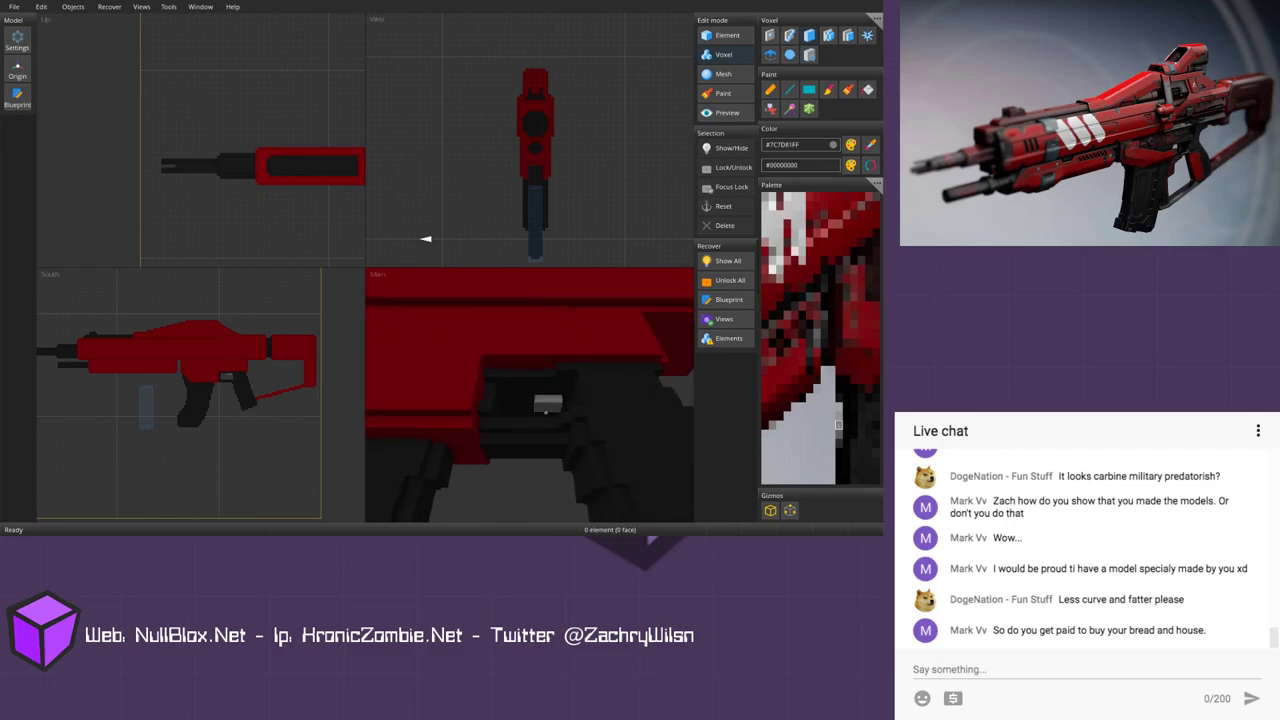
mouse_move(553, 418)
right_down()
mouse_move(556, 441)
mouse_move(532, 411)
mouse_move(553, 406)
mouse_move(511, 428)
mouse_move(552, 393)
mouse_move(547, 404)
right_up()
Step: Sample the dark #191919FF and the receiver's red #78000BFF to touch up the voxels around the trigger guard and the receiver's lower edge
alt+click(496, 406)
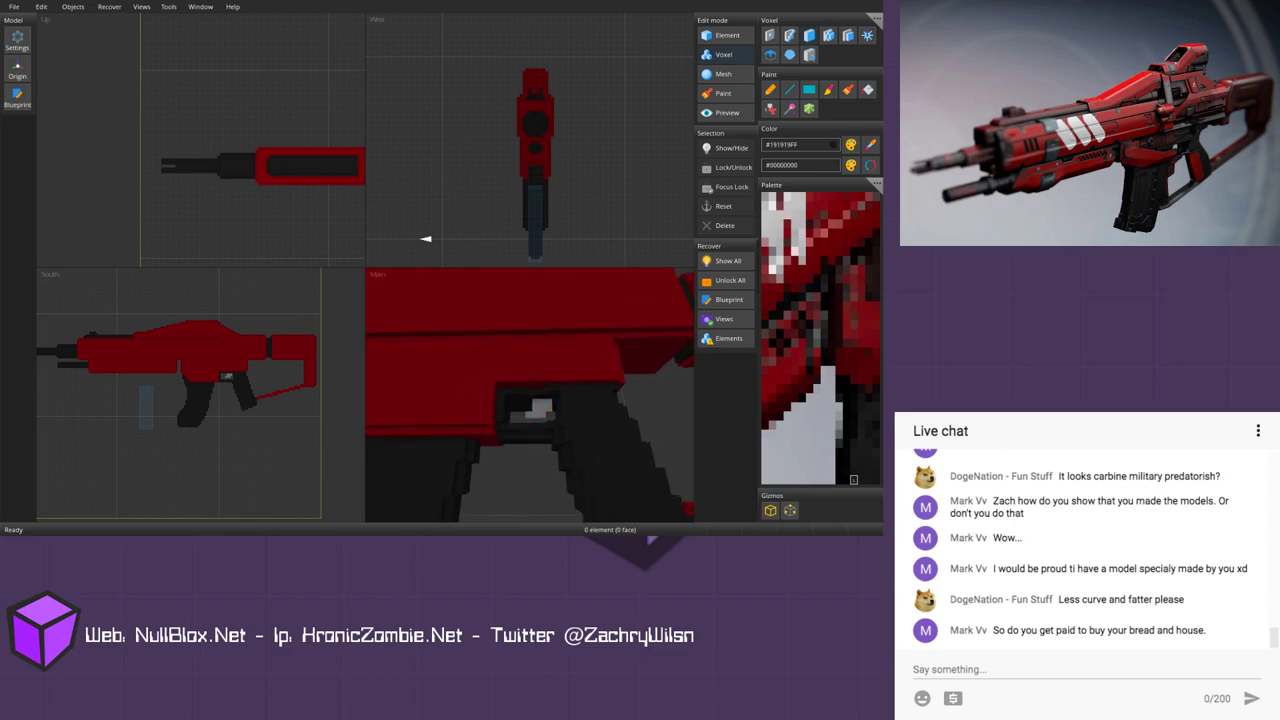
right_drag(488, 476, 496, 448)
right_drag(540, 405, 551, 381)
alt+click(550, 386)
right_drag(512, 420, 516, 414)
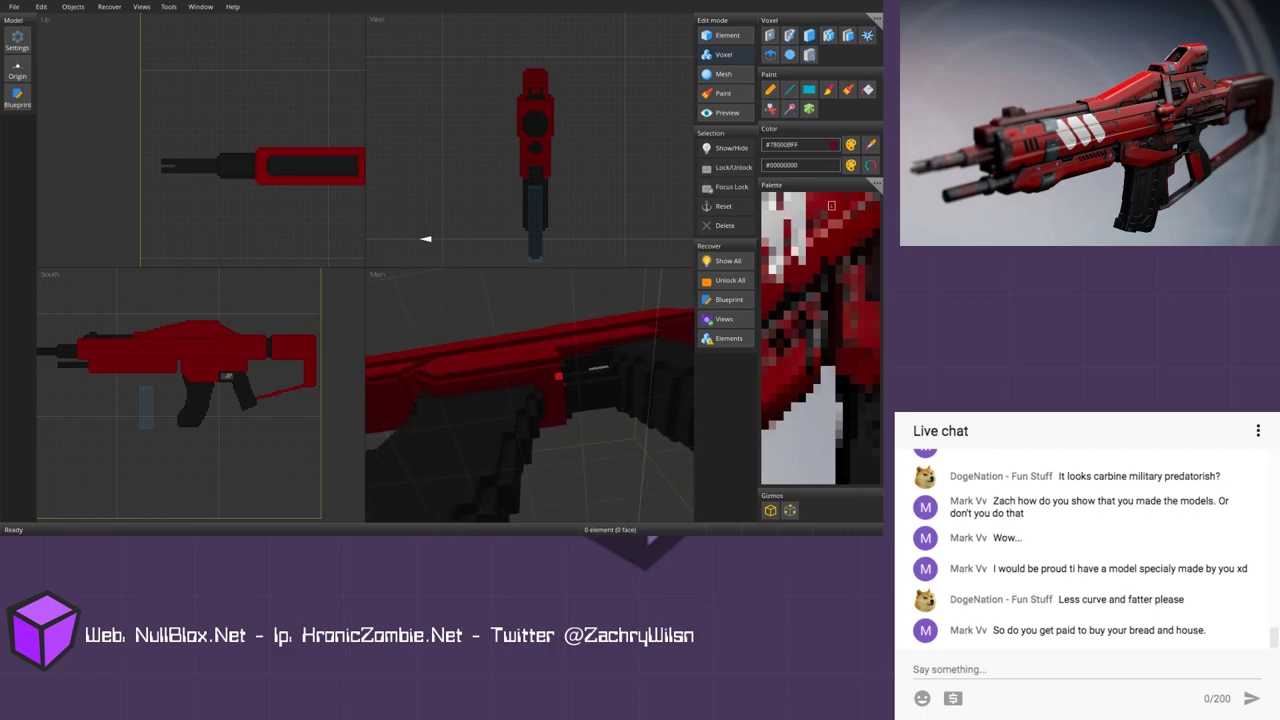
drag(441, 392, 500, 388)
right_drag(594, 424, 555, 410)
scroll(590, 493, down, 5)
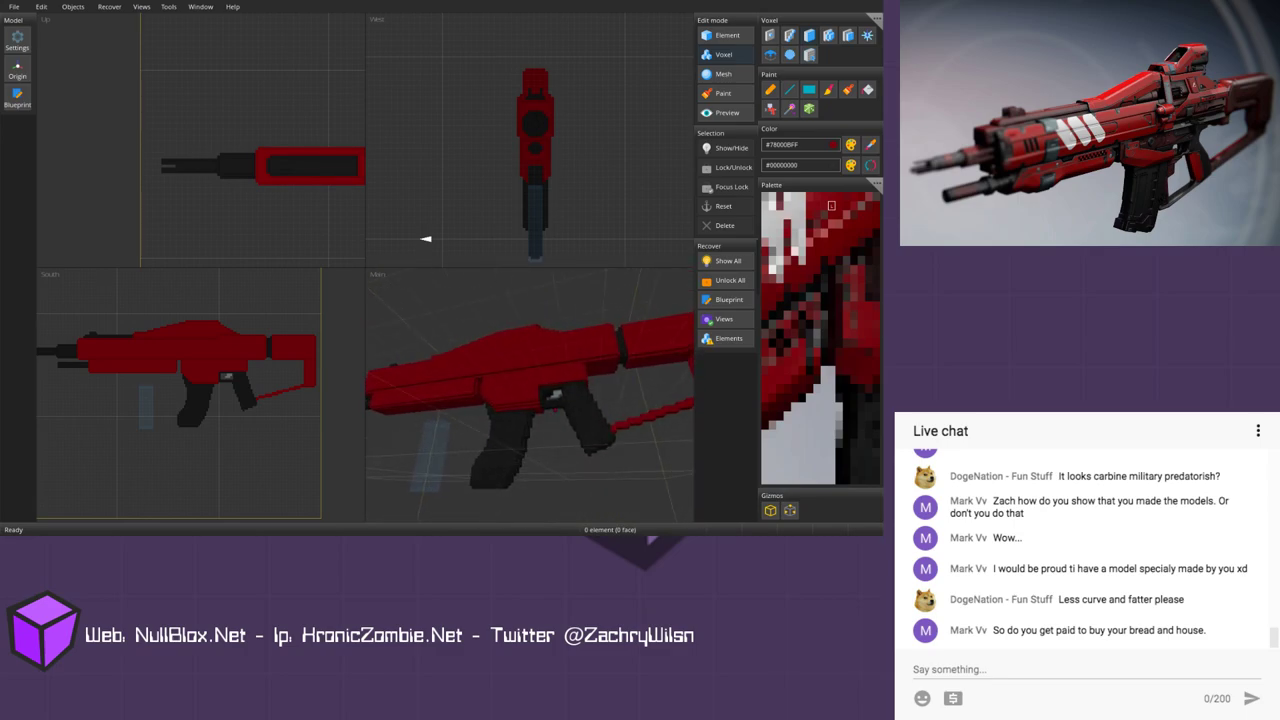
Step: Paint the upper edge of a dark red #78000B panel across the front half of the pistol grip's side
middle_drag(555, 410, 518, 384)
right_drag(518, 384, 572, 411)
scroll(572, 411, up, 4)
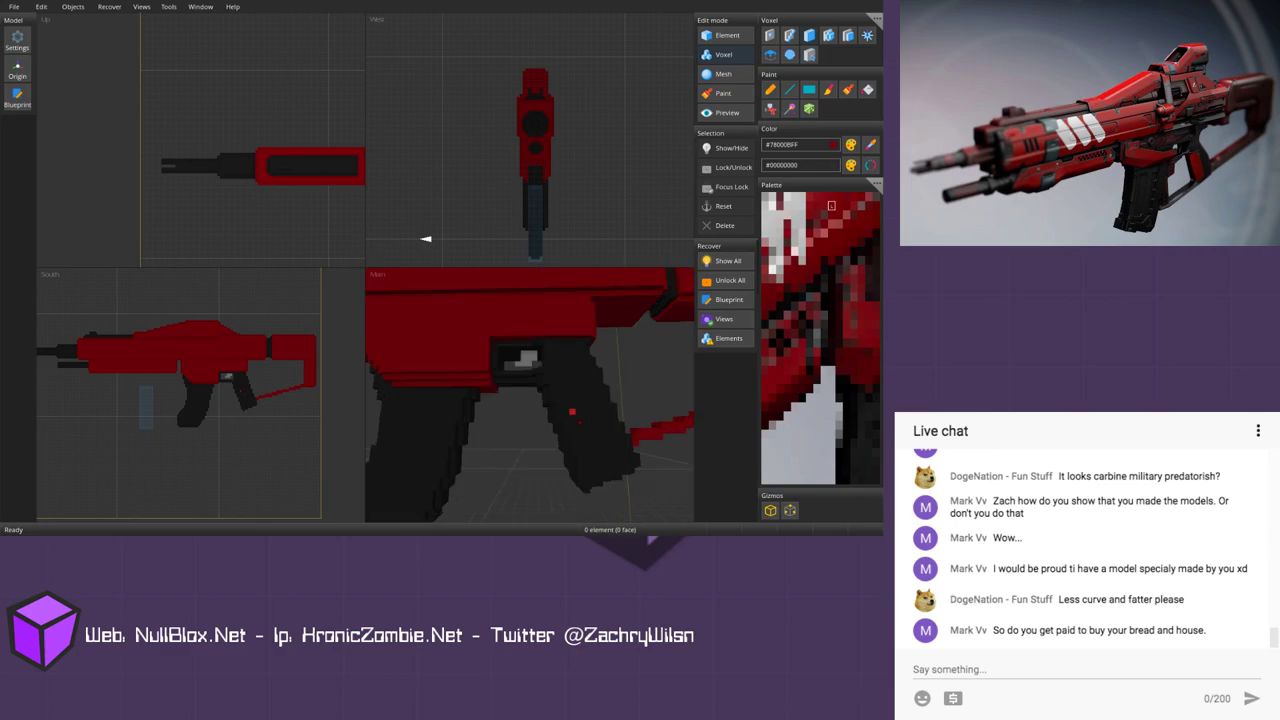
right_drag(556, 366, 560, 362)
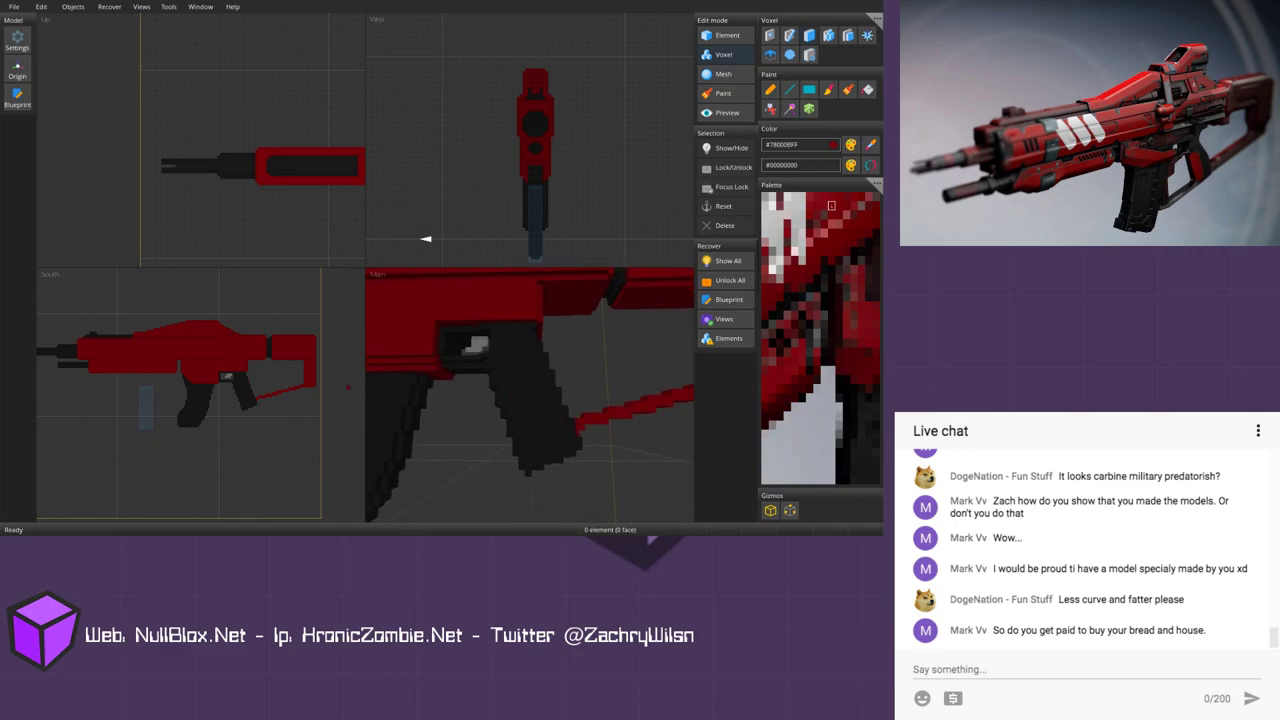
scroll(200, 395, up, 5)
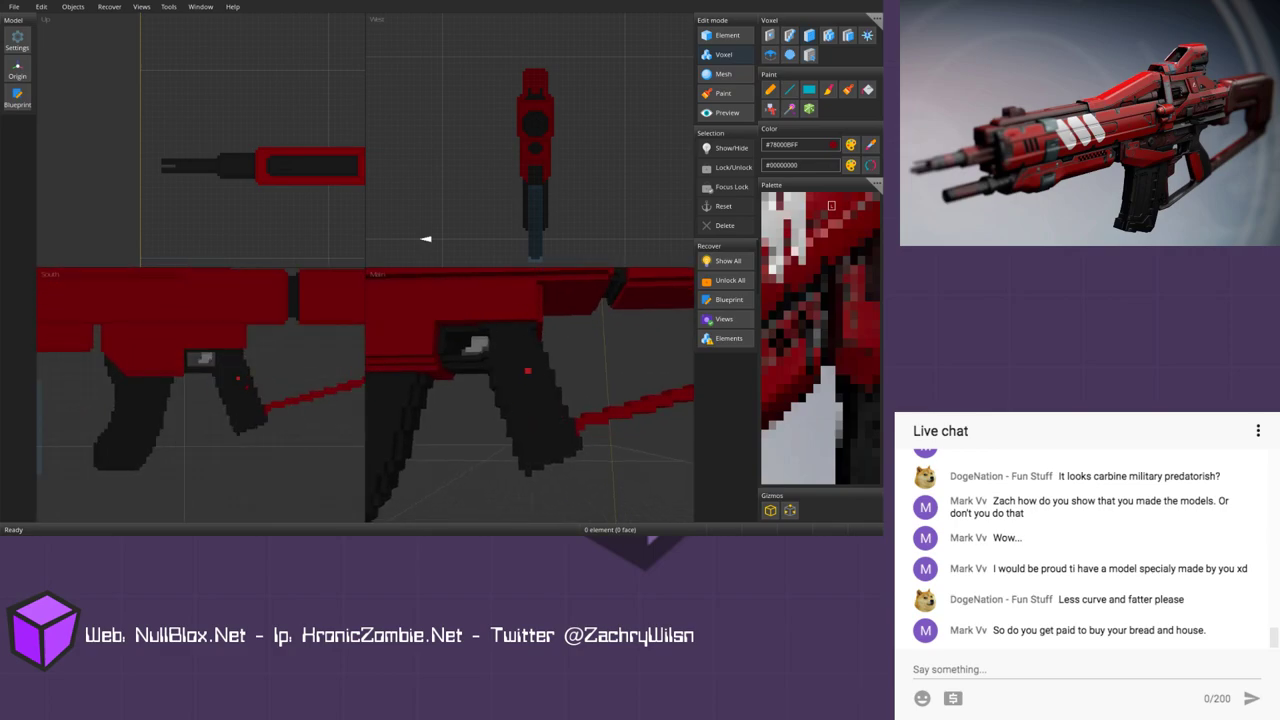
scroll(200, 395, up, 3)
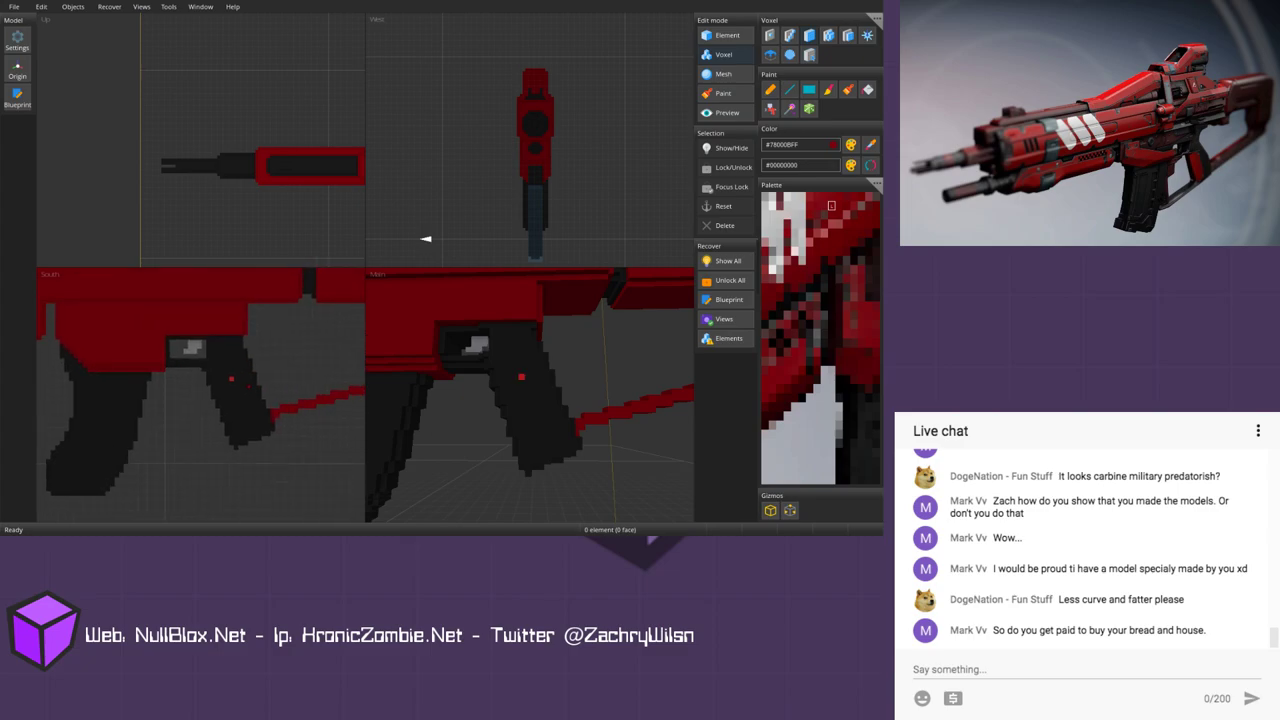
scroll(200, 395, up, 3)
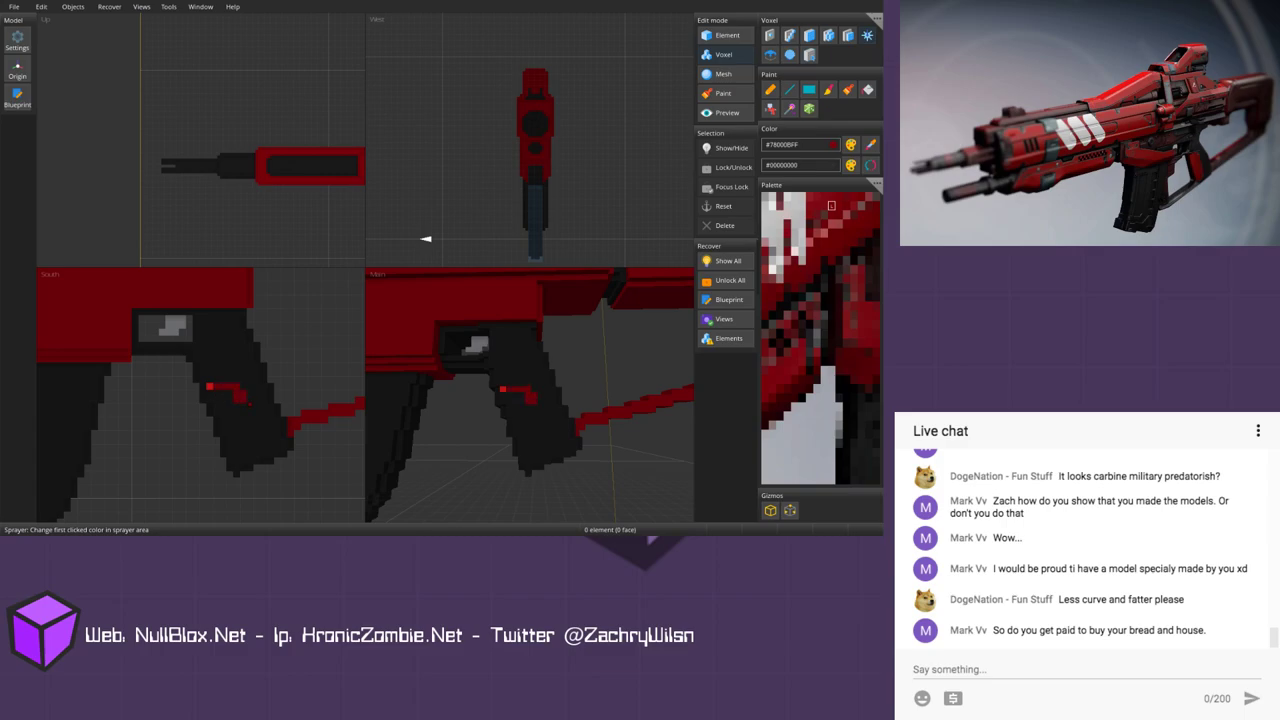
click(240, 402)
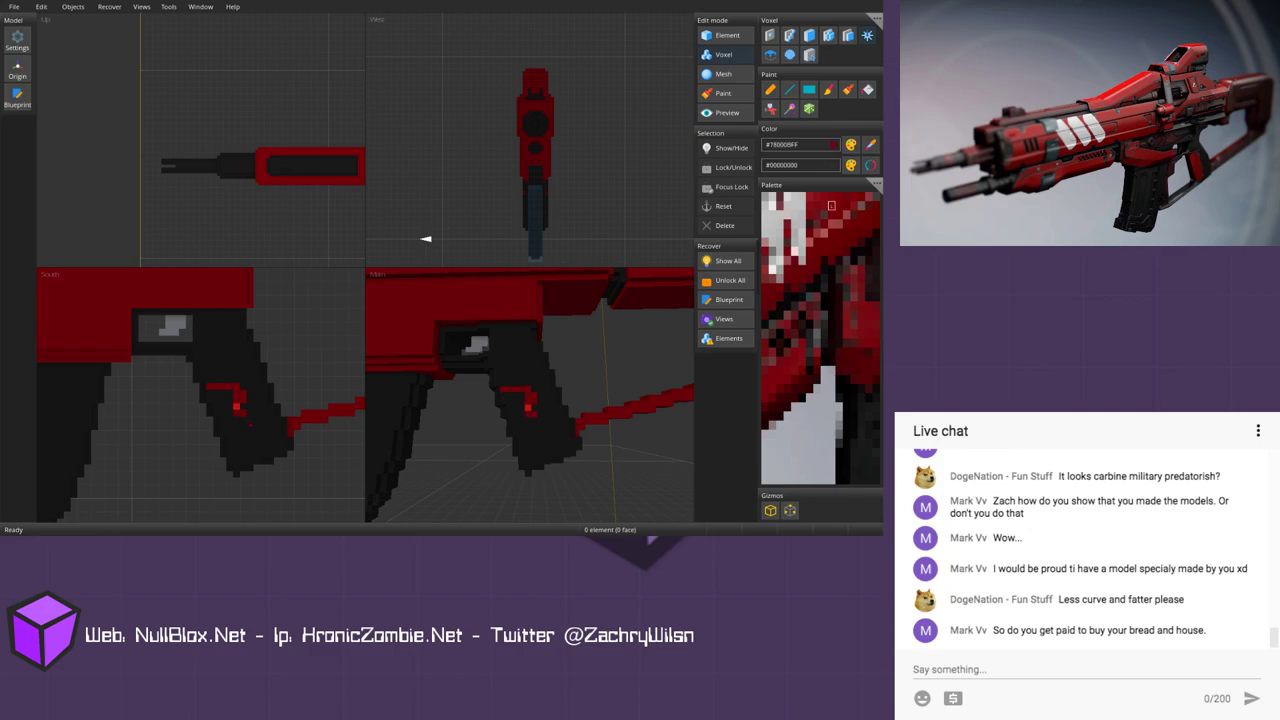
Step: Complete the panel's outline down the pistol grip and fill the front half of the grip with dark red
click(251, 430)
click(256, 440)
drag(256, 443, 239, 454)
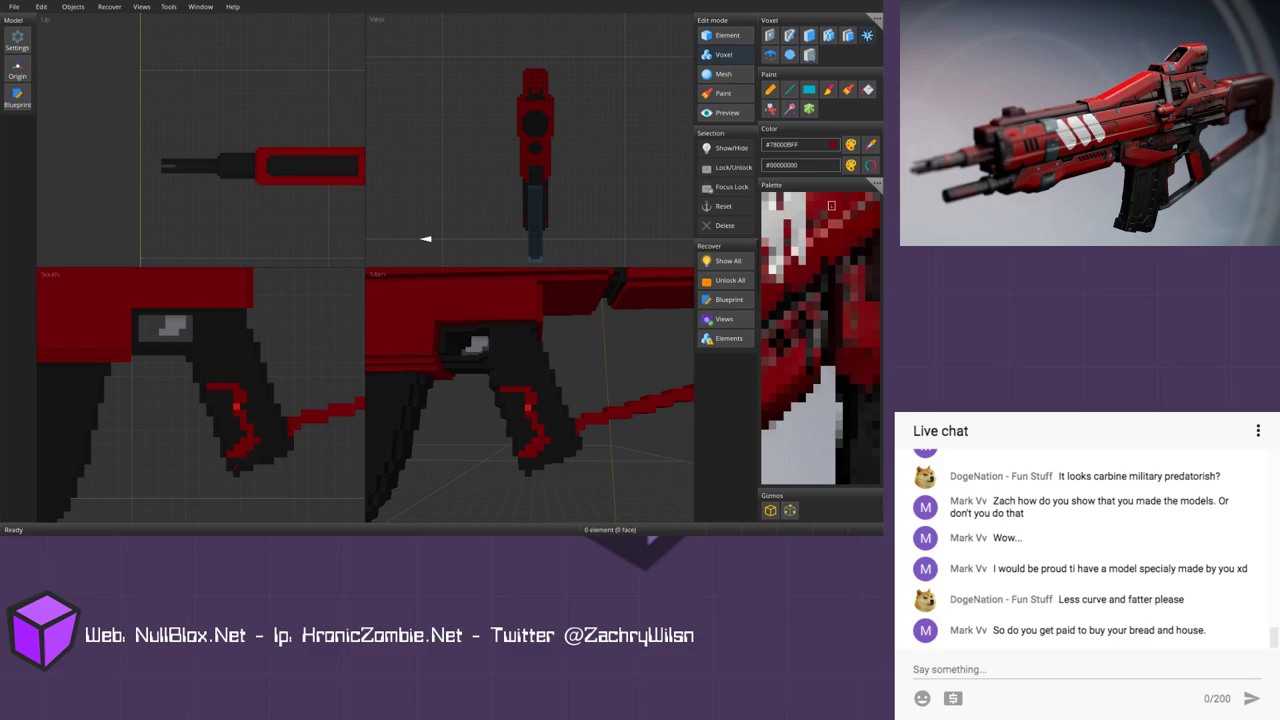
mouse_move(237, 438)
mouse_down()
mouse_move(236, 408)
mouse_move(217, 393)
mouse_move(223, 443)
mouse_up()
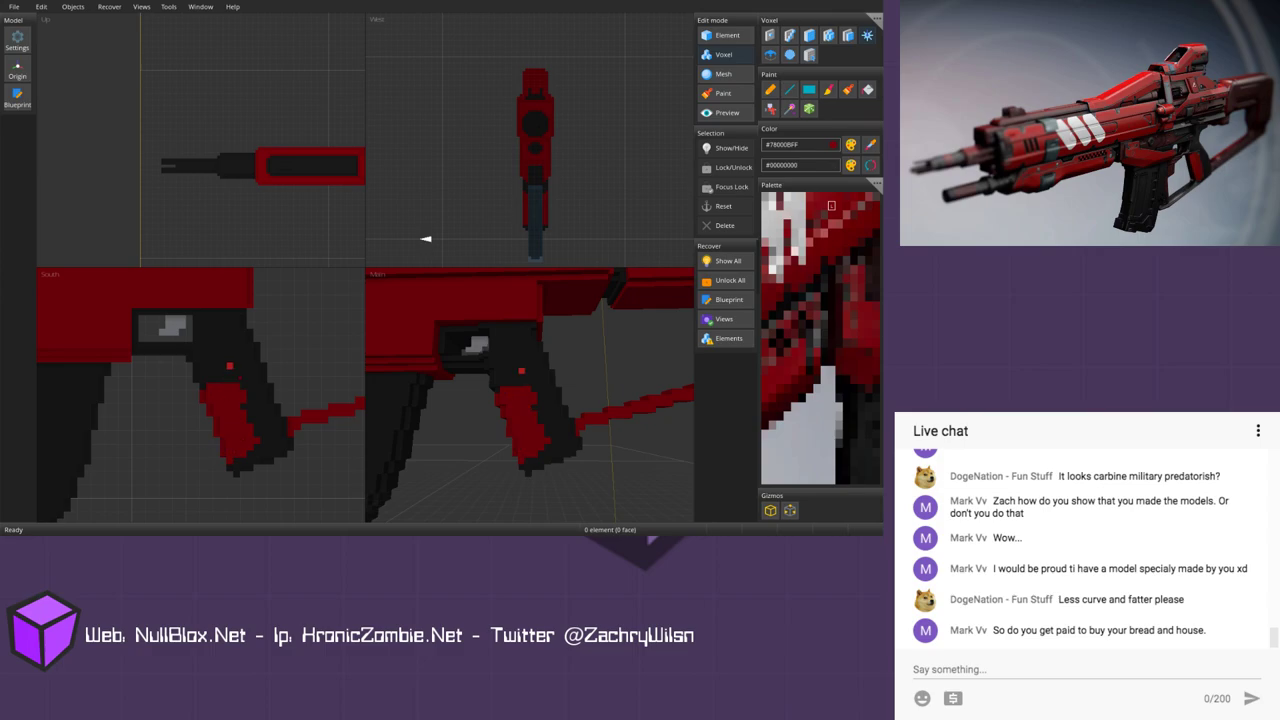
click(770, 109)
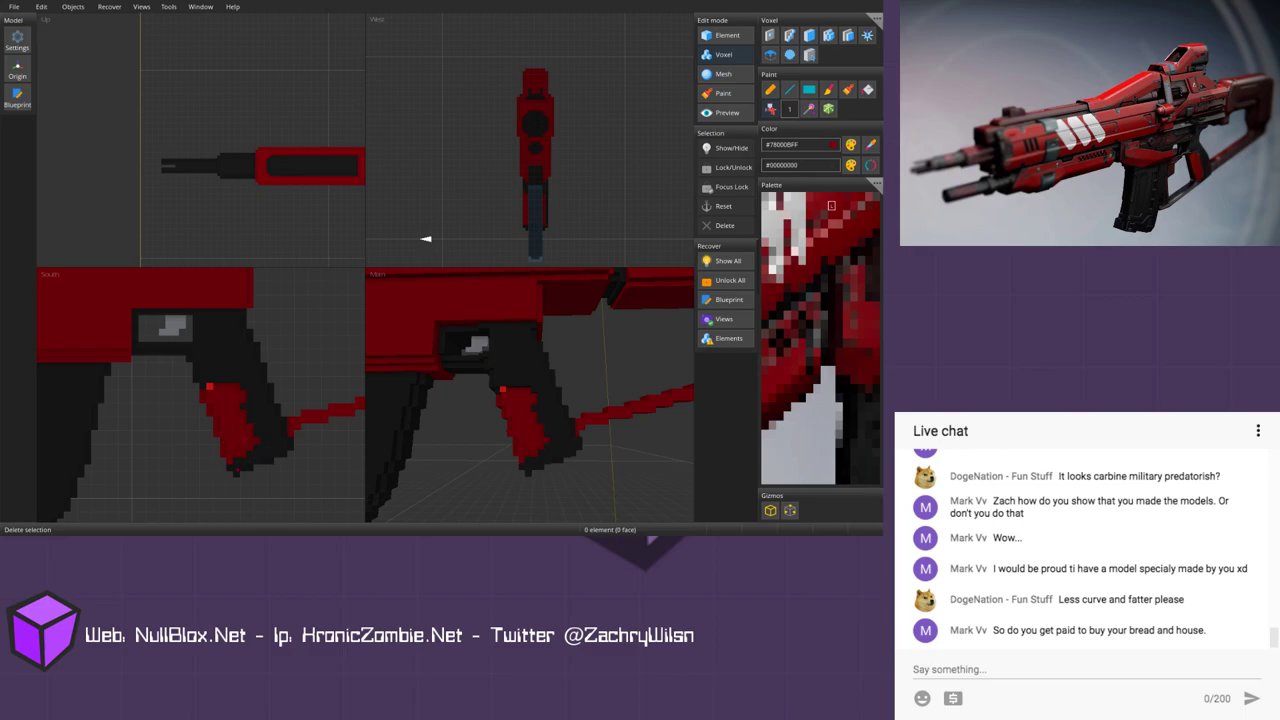
mouse_move(480, 408)
middle_down()
mouse_move(560, 405)
mouse_move(540, 370)
mouse_move(457, 407)
middle_up()
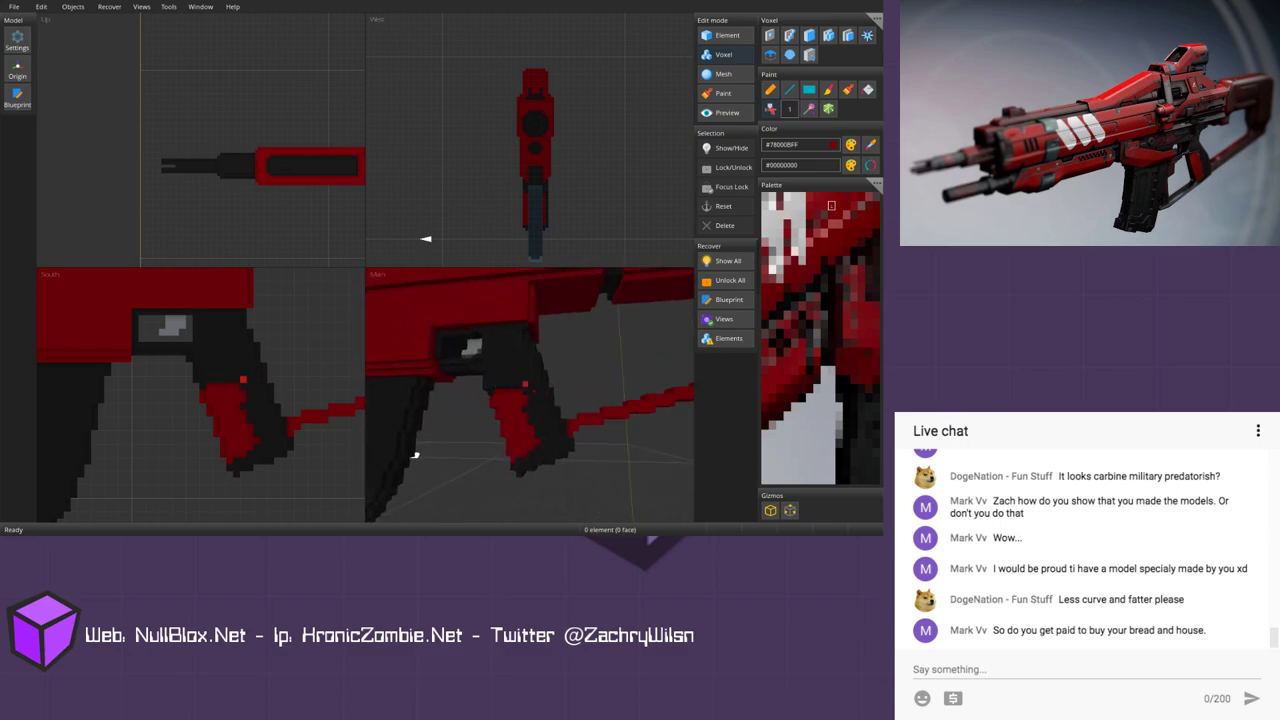
mouse_move(531, 380)
middle_down()
mouse_move(548, 376)
mouse_move(505, 378)
mouse_move(550, 382)
middle_up()
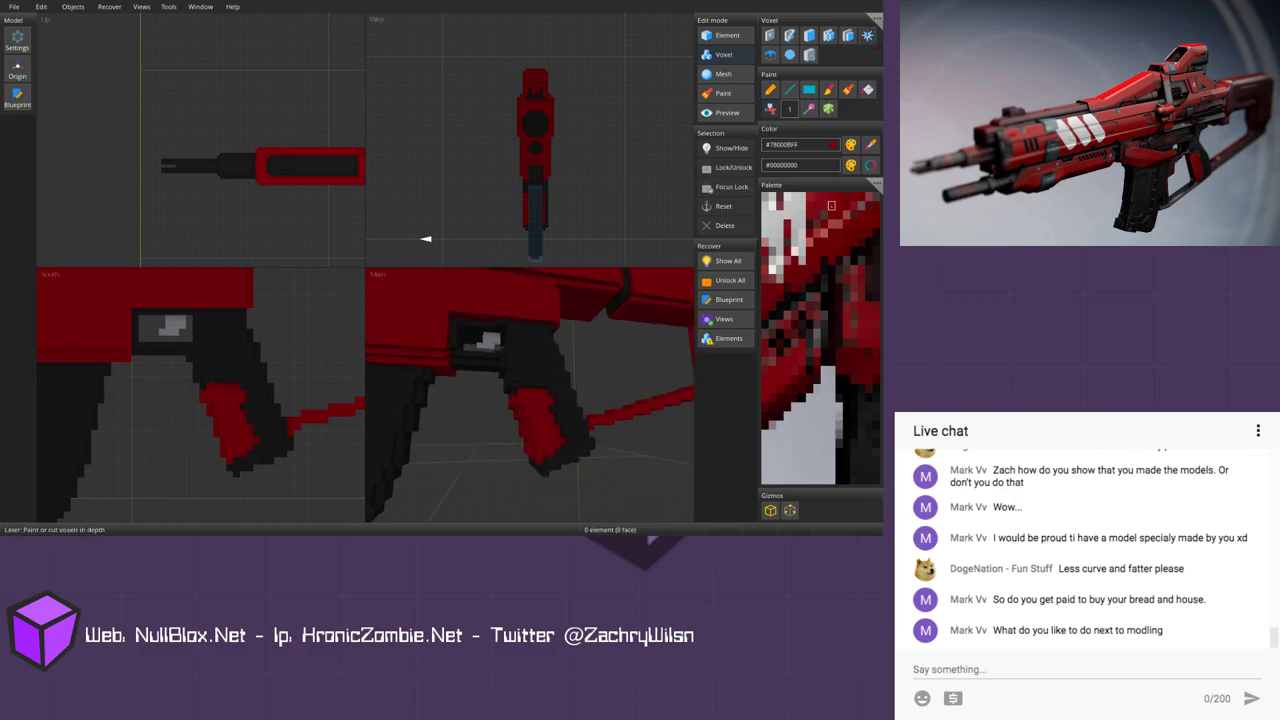
scroll(529, 394, down, 4)
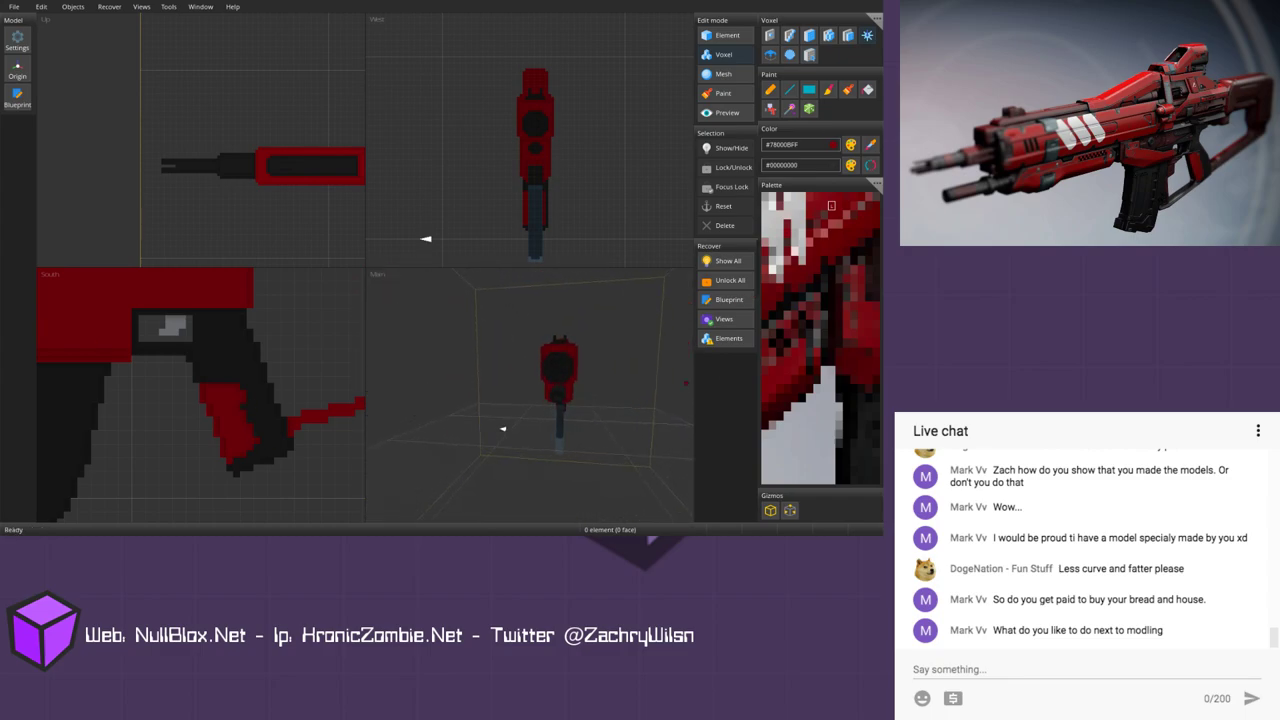
Step: Set the primary paint colour to bright green #00FF15
click(850, 144)
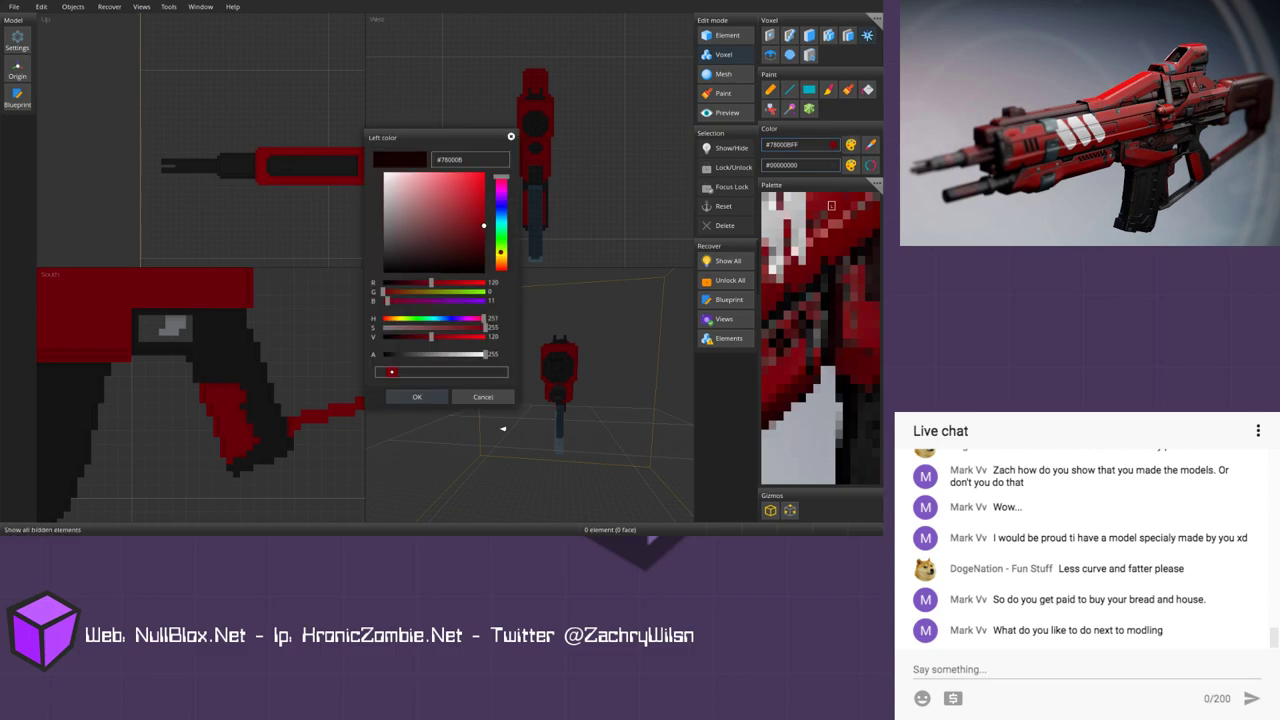
click(502, 238)
click(484, 174)
click(417, 397)
Step: Paint green squares in the centre of the upper and lower barrels' front ends
scroll(570, 370, up, 1)
middle_drag(570, 360, 571, 374)
click(569, 374)
drag(569, 374, 574, 379)
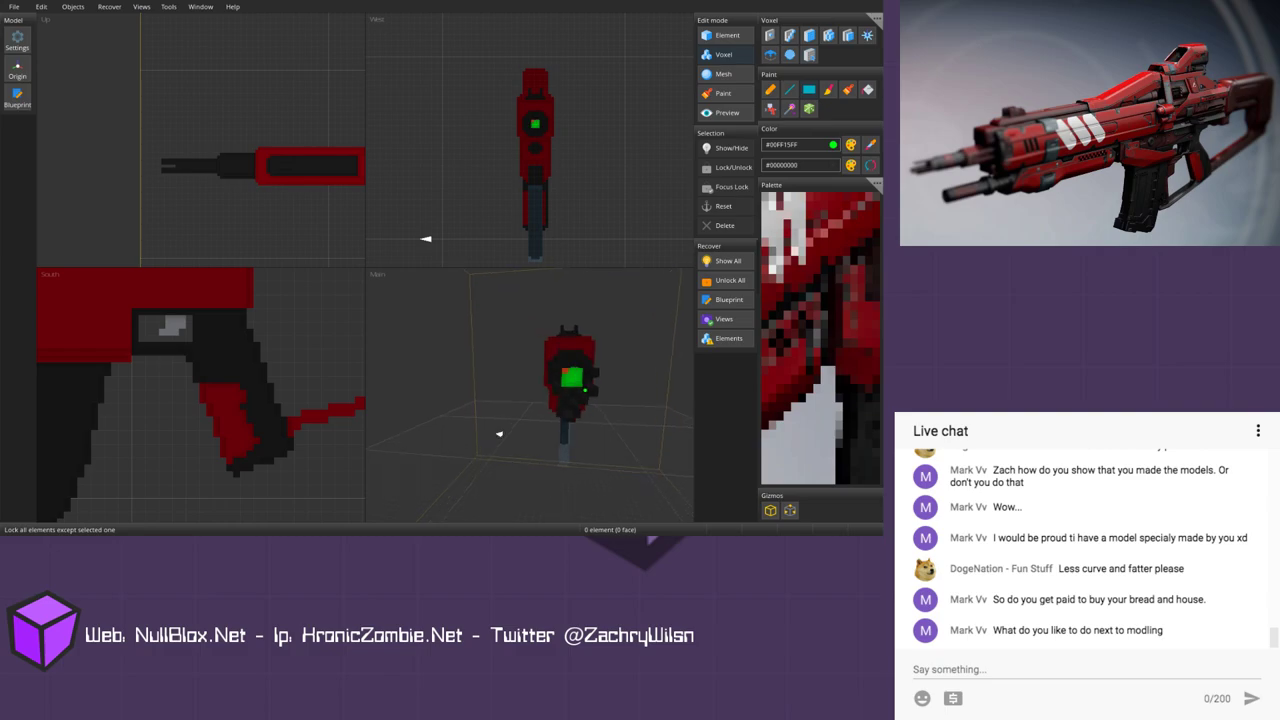
mouse_move(592, 417)
middle_down()
mouse_move(603, 401)
mouse_move(591, 400)
middle_up()
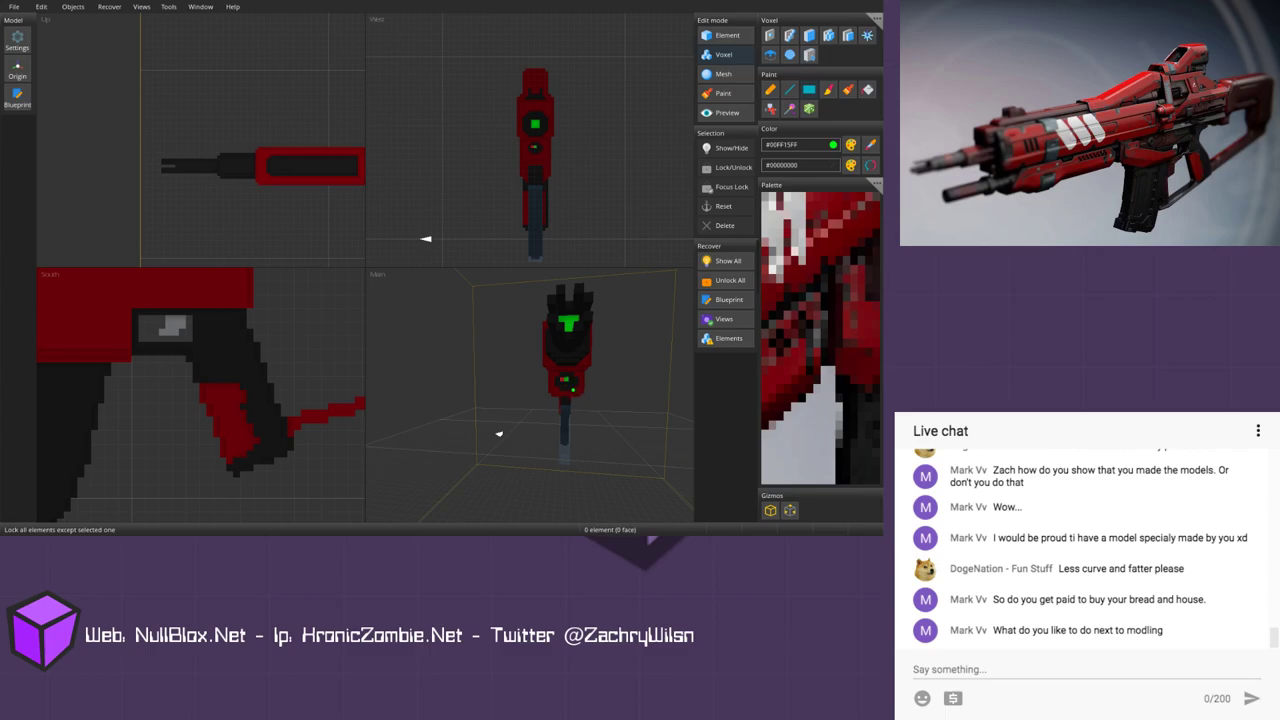
mouse_move(577, 392)
middle_down()
mouse_move(594, 406)
mouse_move(597, 383)
mouse_move(548, 395)
middle_up()
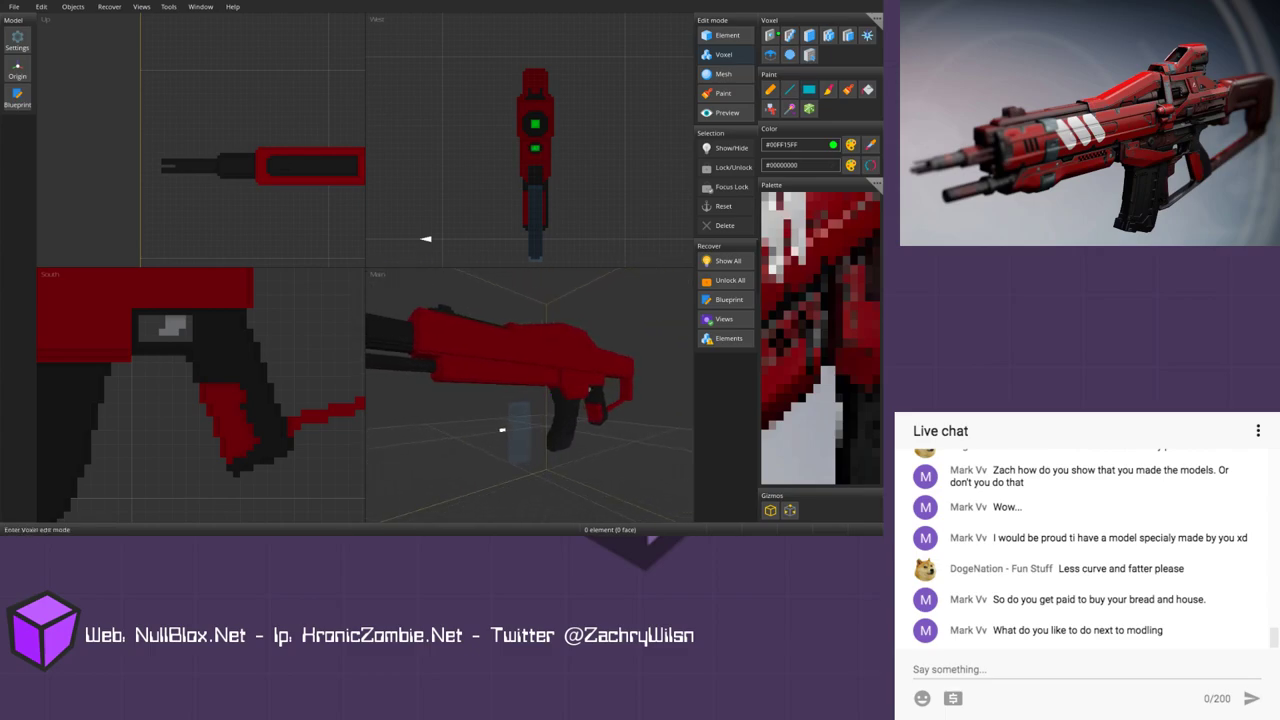
Step: Set a blueprint box around the lower part of the underbarrel tube, ending at the red body
click(811, 57)
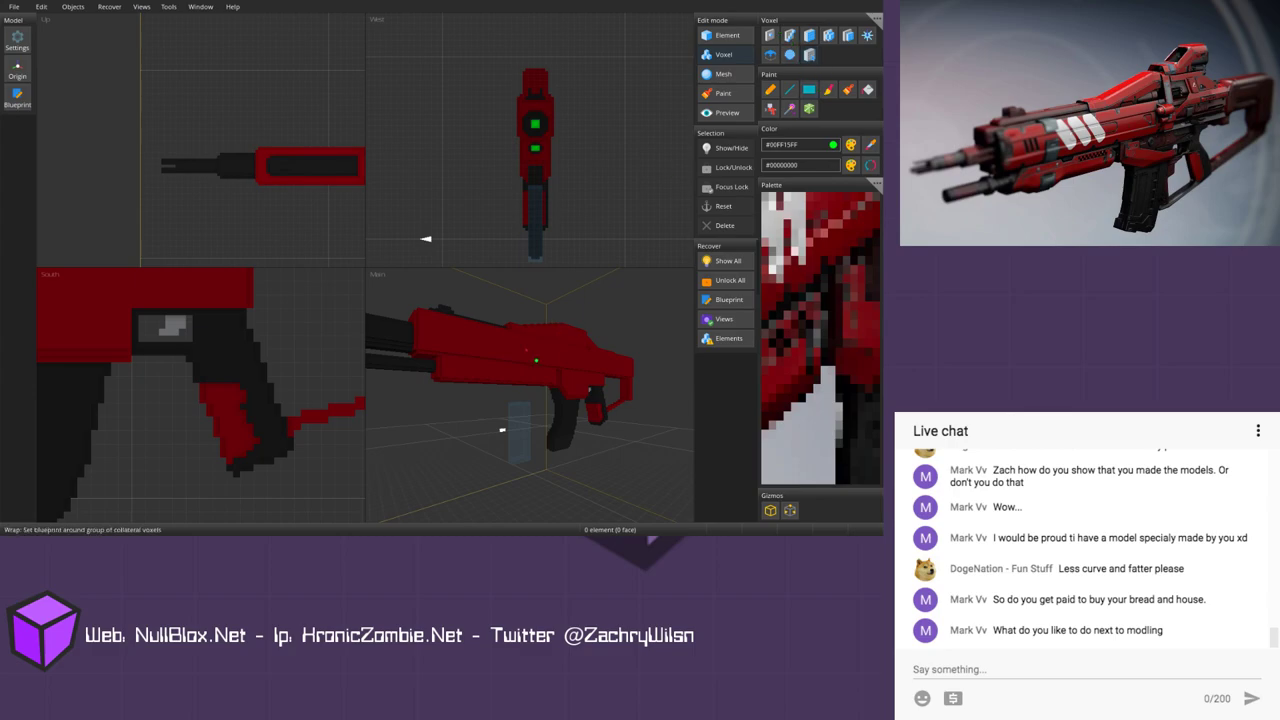
drag(535, 68, 576, 181)
scroll(426, 238, up, 2)
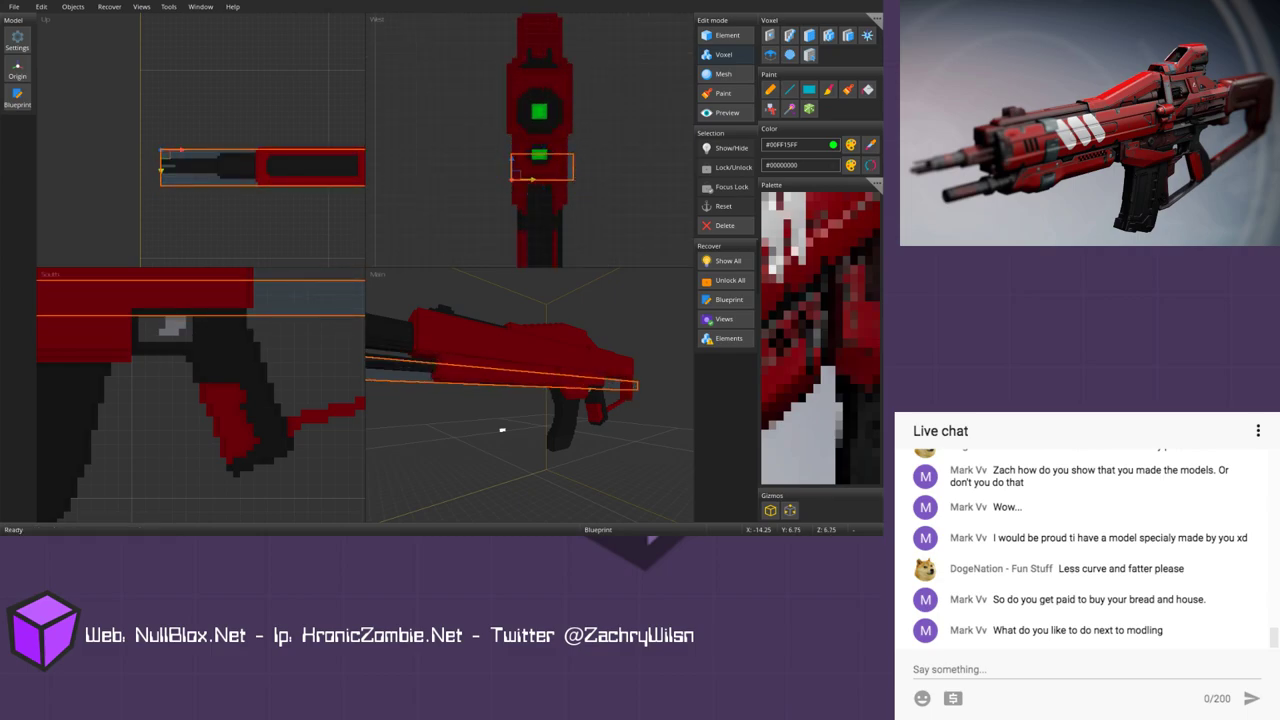
scroll(322, 357, down, 6)
drag(626, 375, 430, 368)
middle_drag(194, 309, 234, 344)
scroll(234, 344, up, 4)
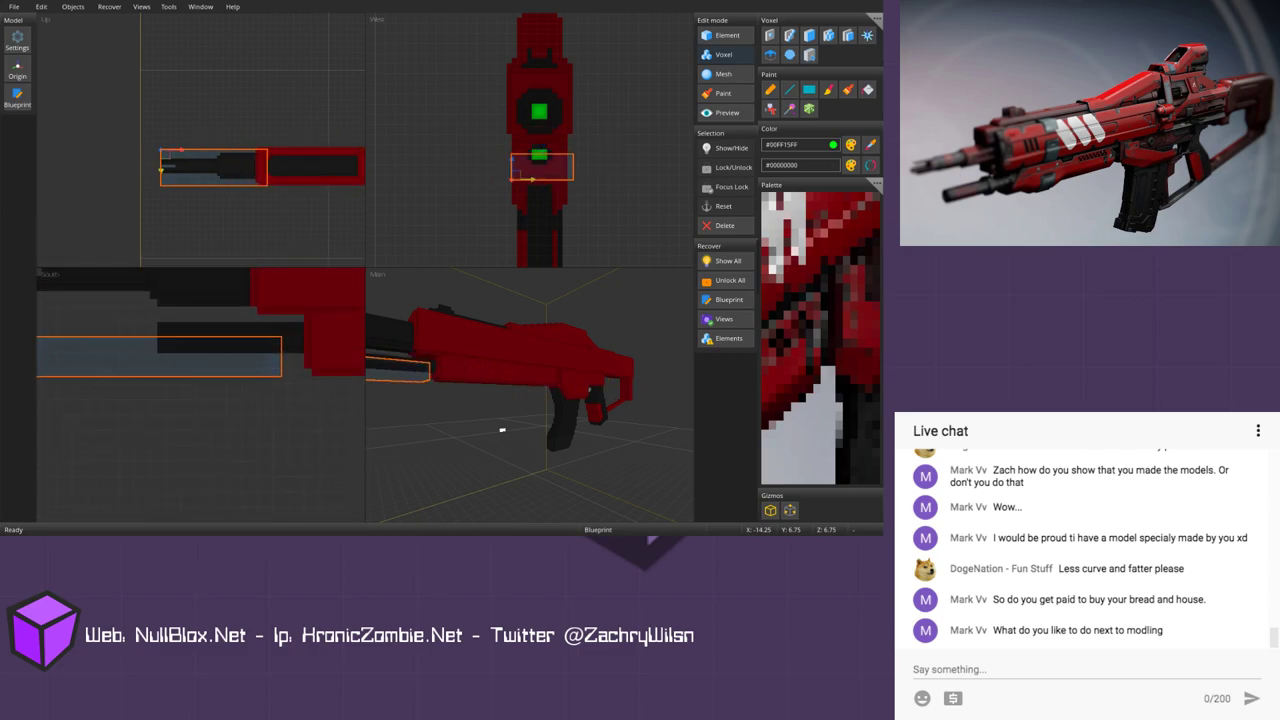
drag(285, 357, 309, 357)
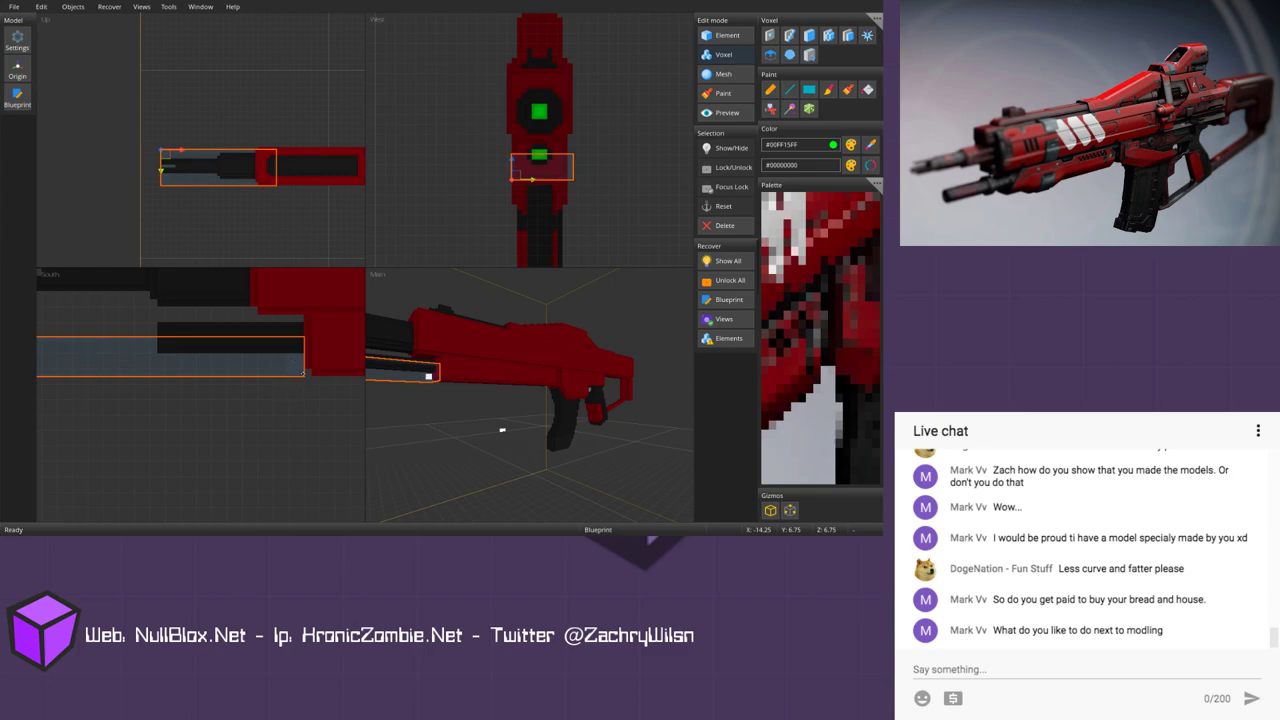
scroll(529, 140, up, 3)
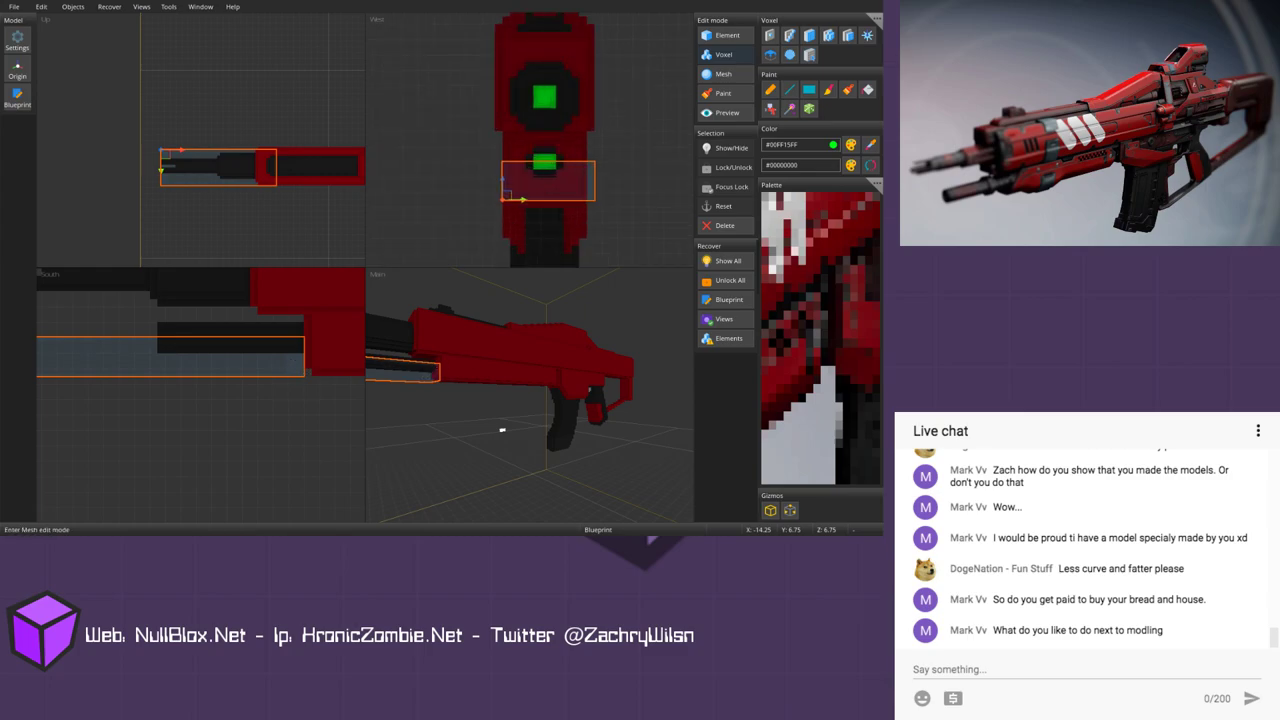
Step: Thicken the underbarrel tube by copying its lower voxels, shifting the blueprint down to Y 6.5, deleting the voxels there and pasting the copy
click(875, 18)
mouse_move(811, 67)
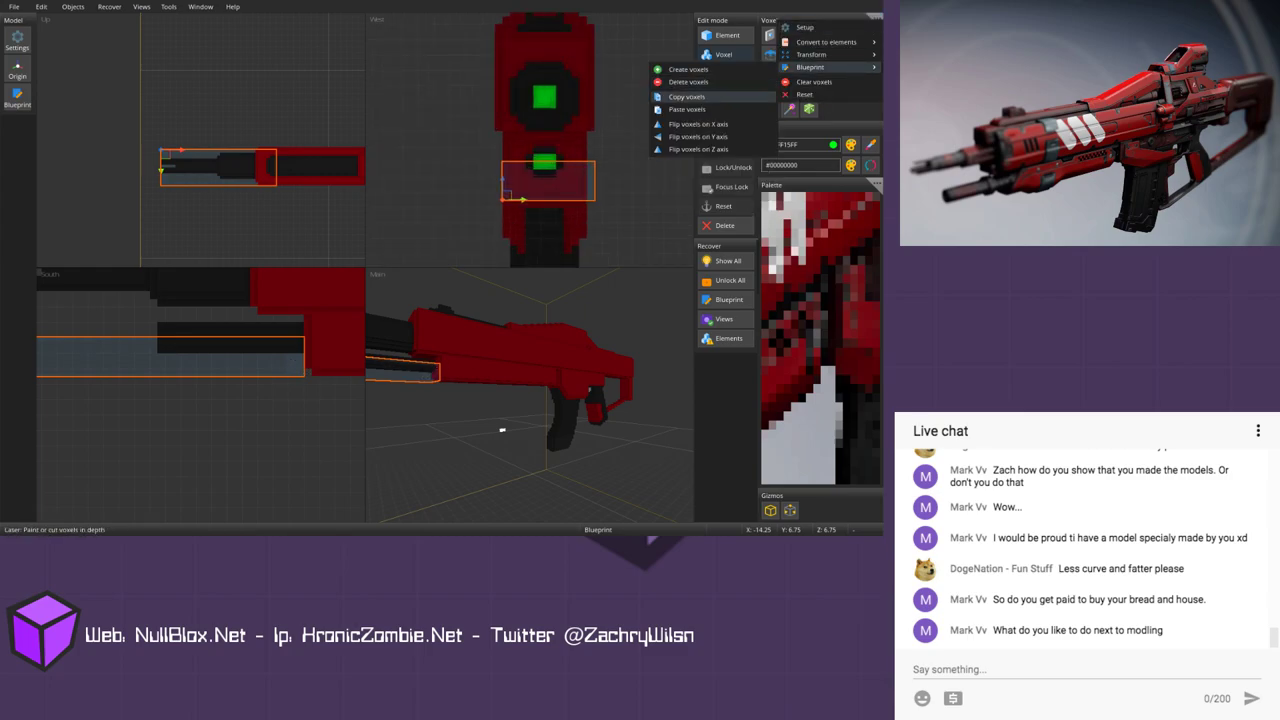
click(688, 97)
key(Down)
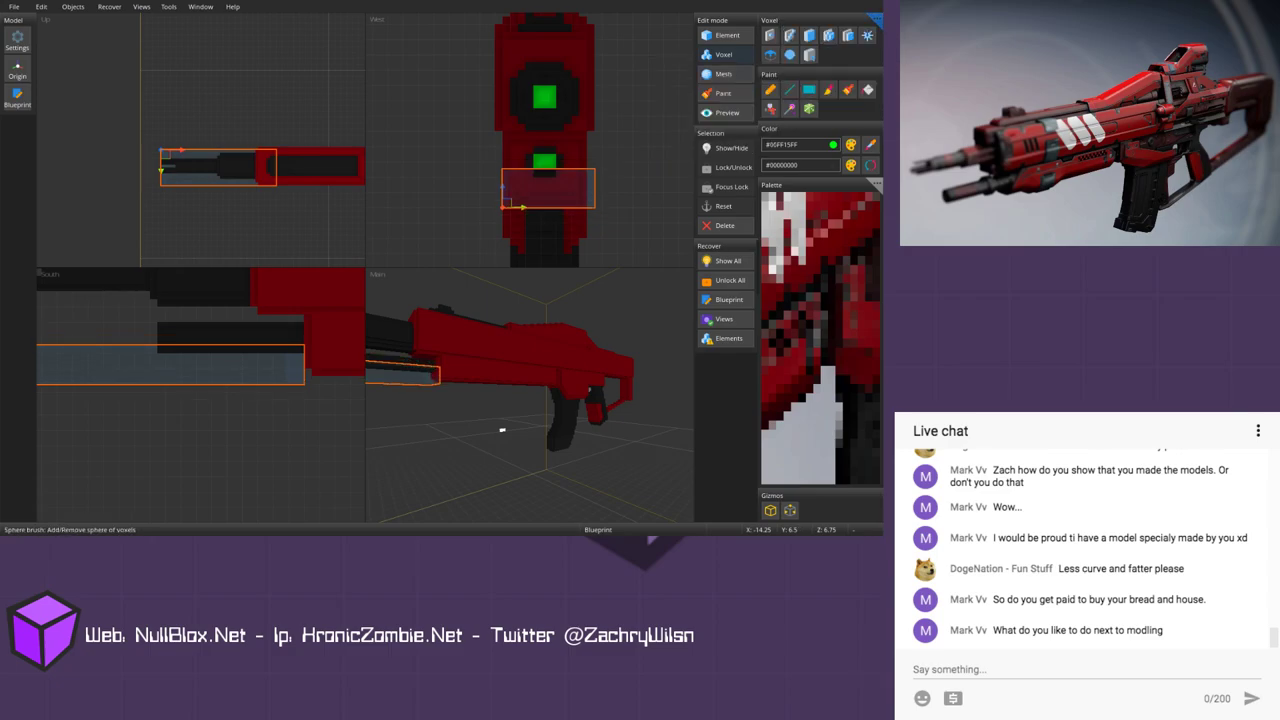
click(875, 18)
mouse_move(811, 67)
click(688, 80)
click(875, 18)
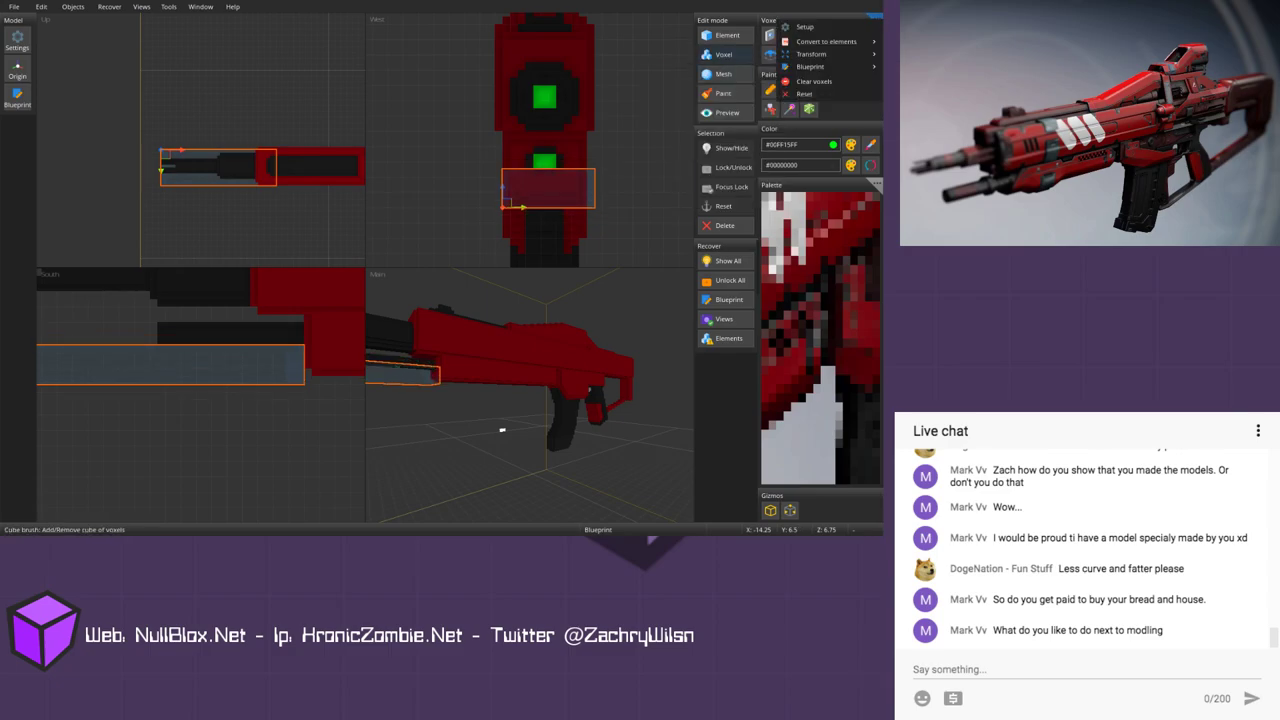
click(688, 109)
key(Escape)
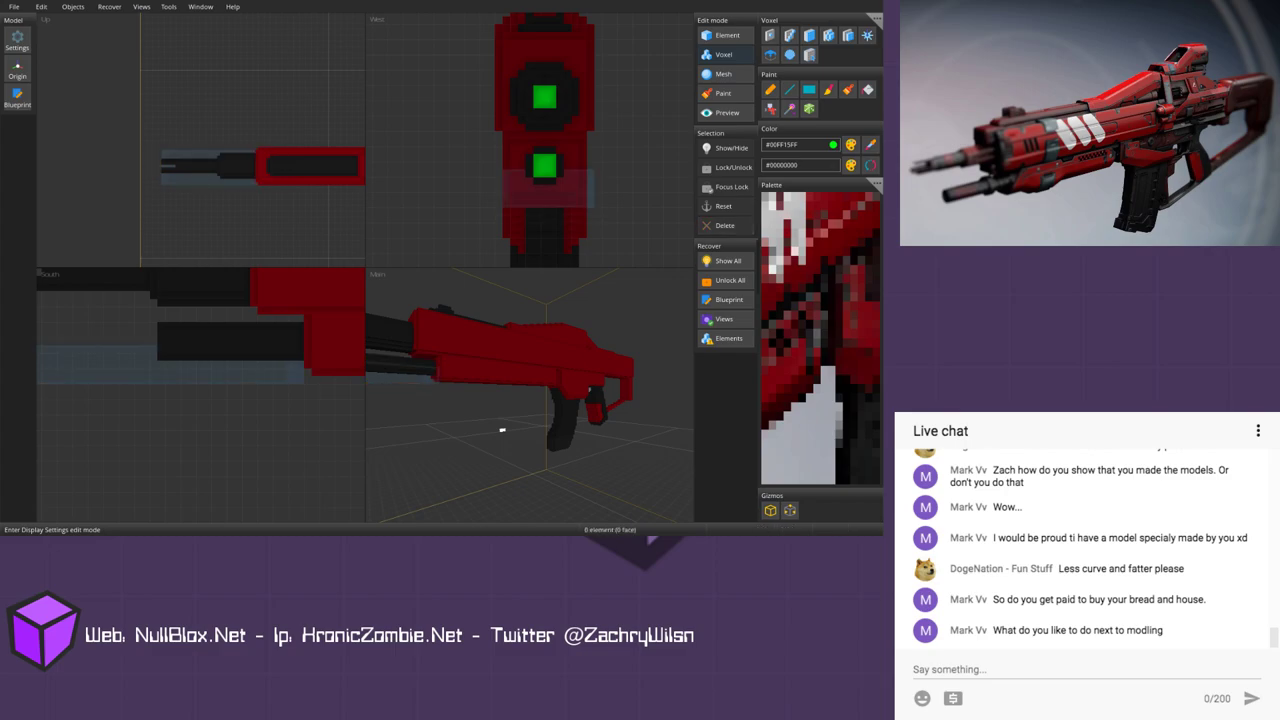
Step: Sample the body's dark red and build a raised, stepped panel on the side of the forward body, two voxels thick
middle_drag(502, 430, 514, 422)
right_drag(513, 421, 561, 436)
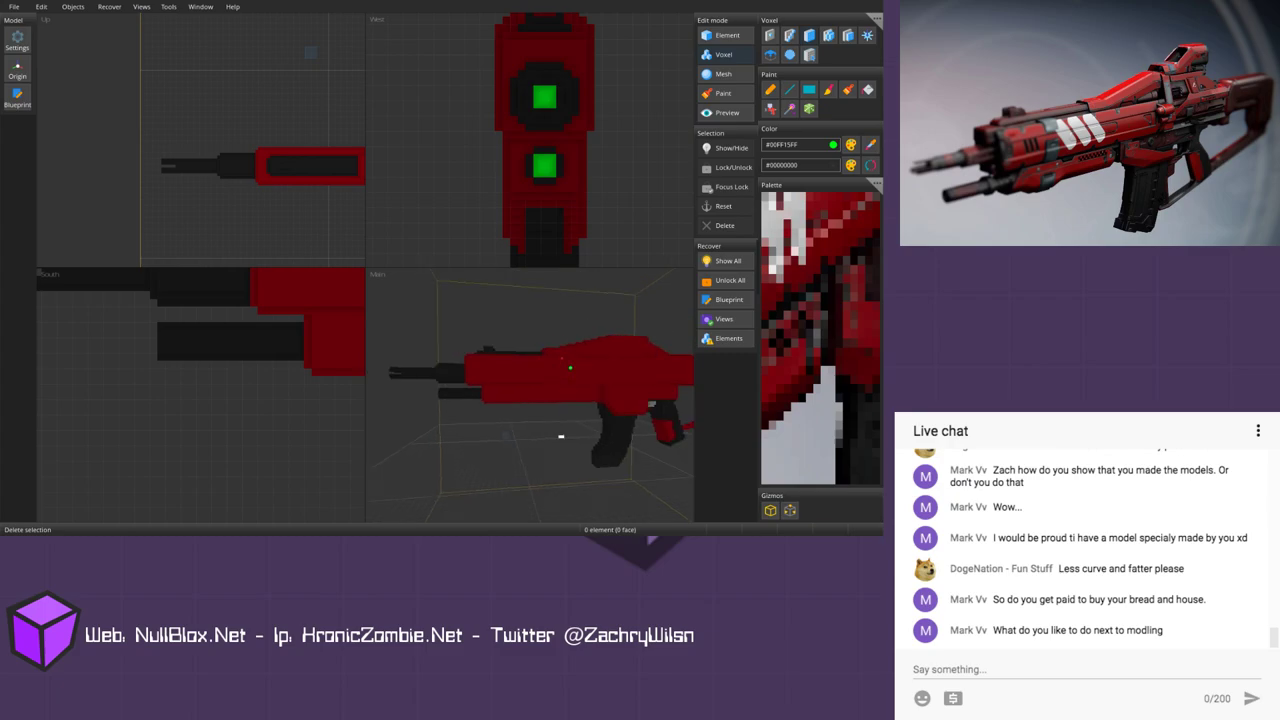
scroll(278, 323, down, 3)
middle_drag(278, 323, 227, 371)
scroll(196, 320, down, 2)
scroll(210, 327, up, 1)
alt+click(222, 340)
scroll(184, 376, up, 4)
scroll(226, 400, down, 2)
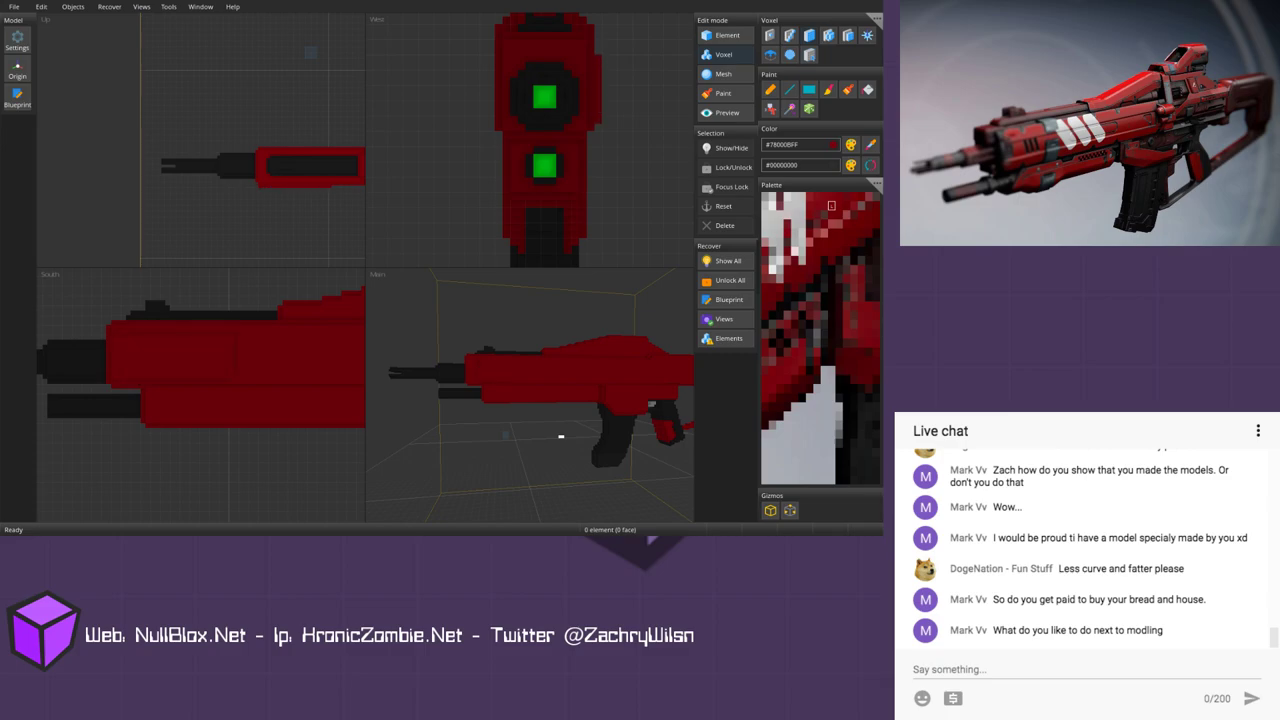
drag(118, 337, 215, 369)
scroll(561, 436, up, 6)
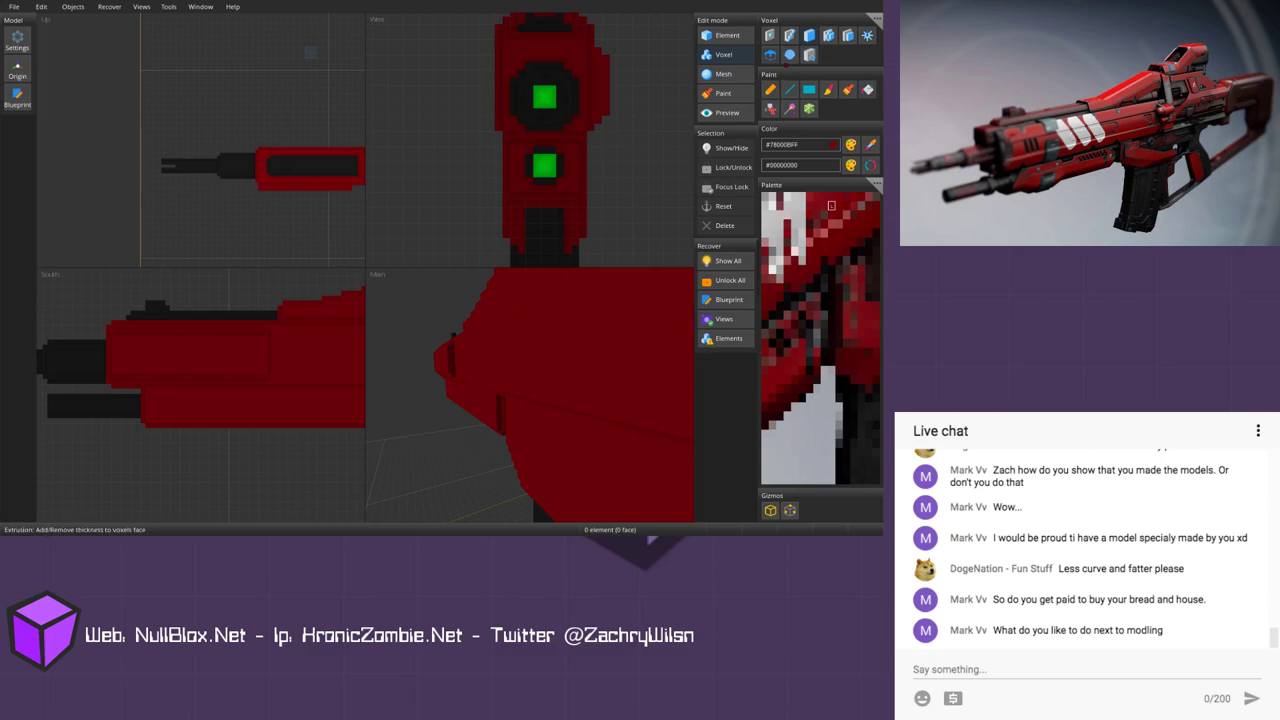
Step: Extend the raised dark red side panel backwards along the body towards its rear end
scroll(609, 495, up, 5)
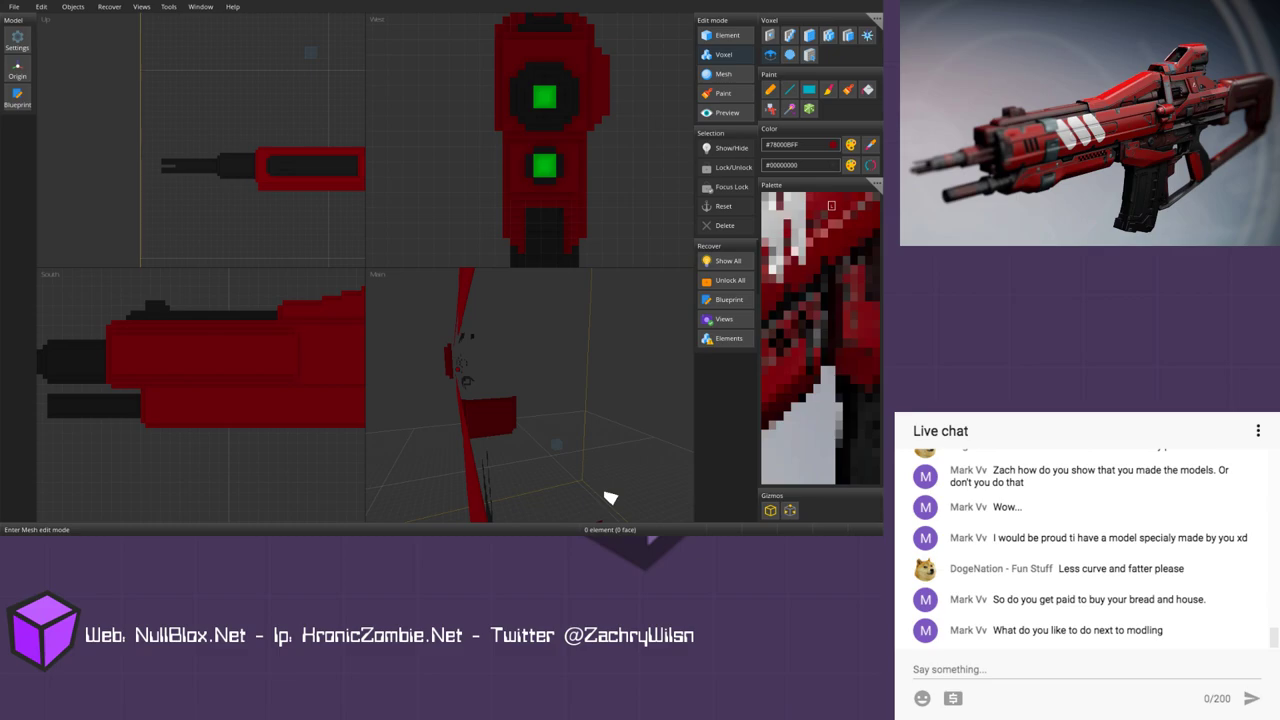
scroll(314, 352, down, 3)
middle_drag(314, 352, 191, 340)
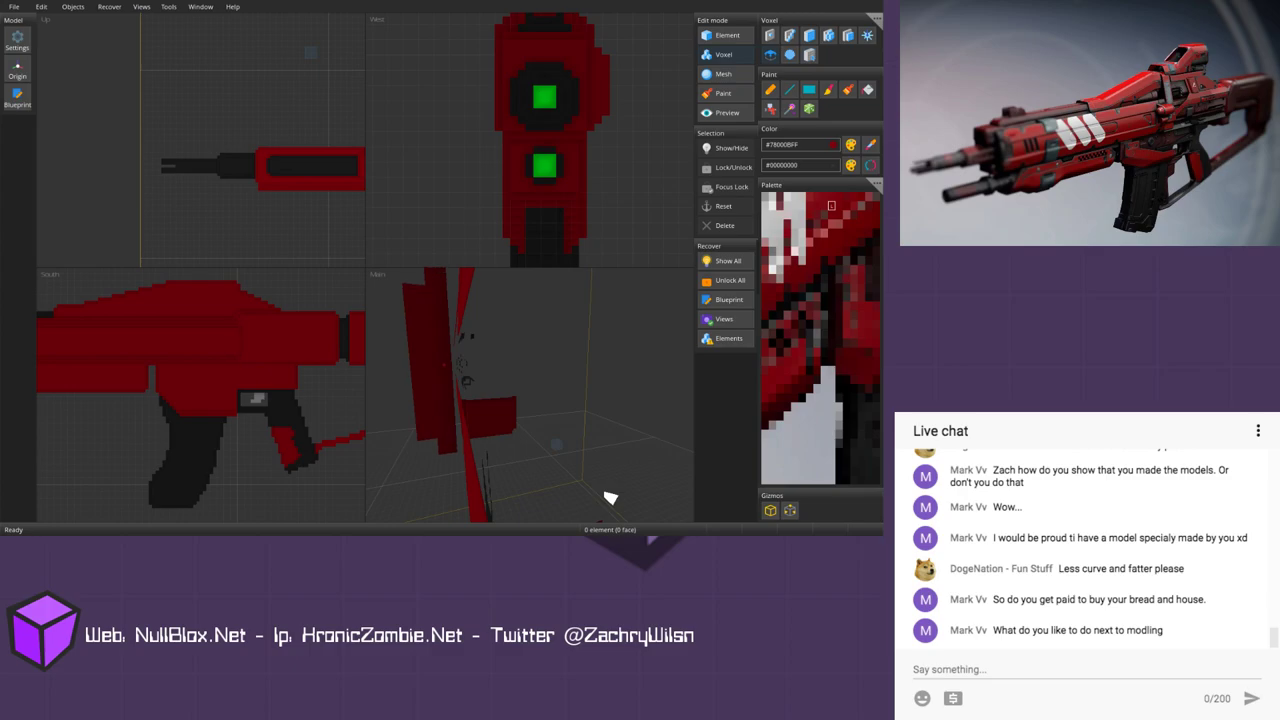
middle_drag(428, 365, 505, 380)
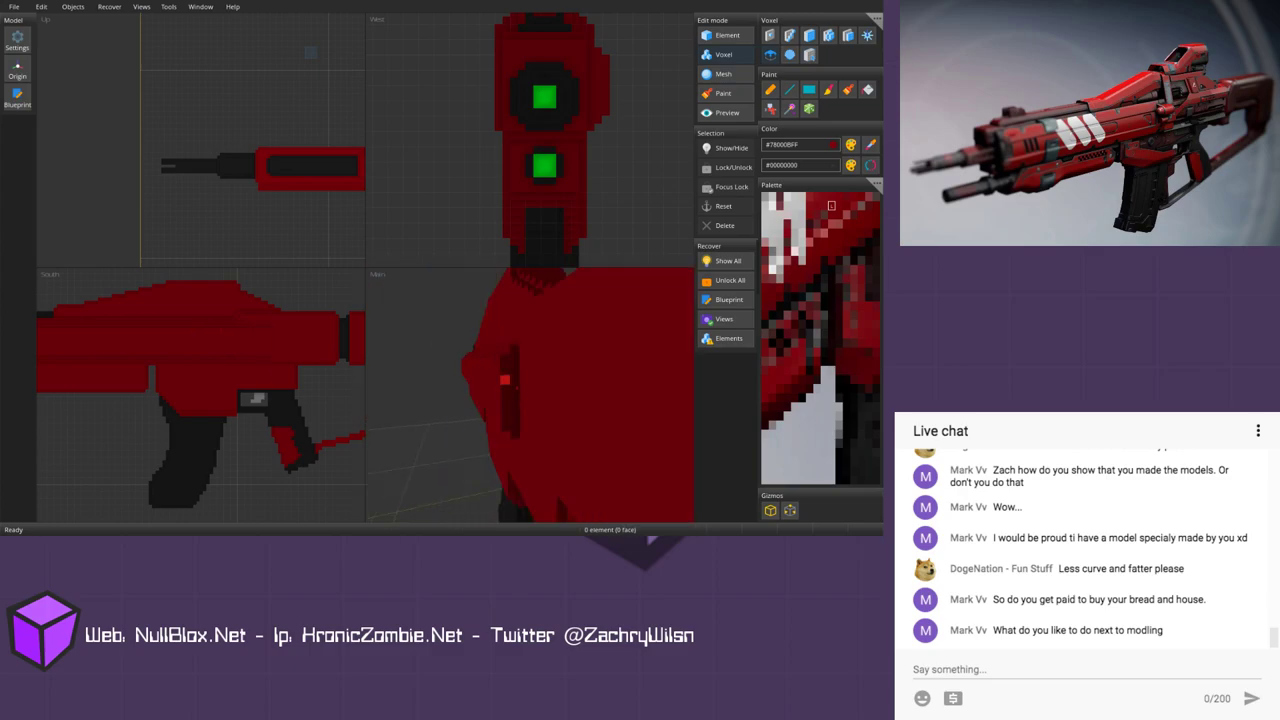
scroll(505, 380, down, 3)
scroll(490, 377, up, 3)
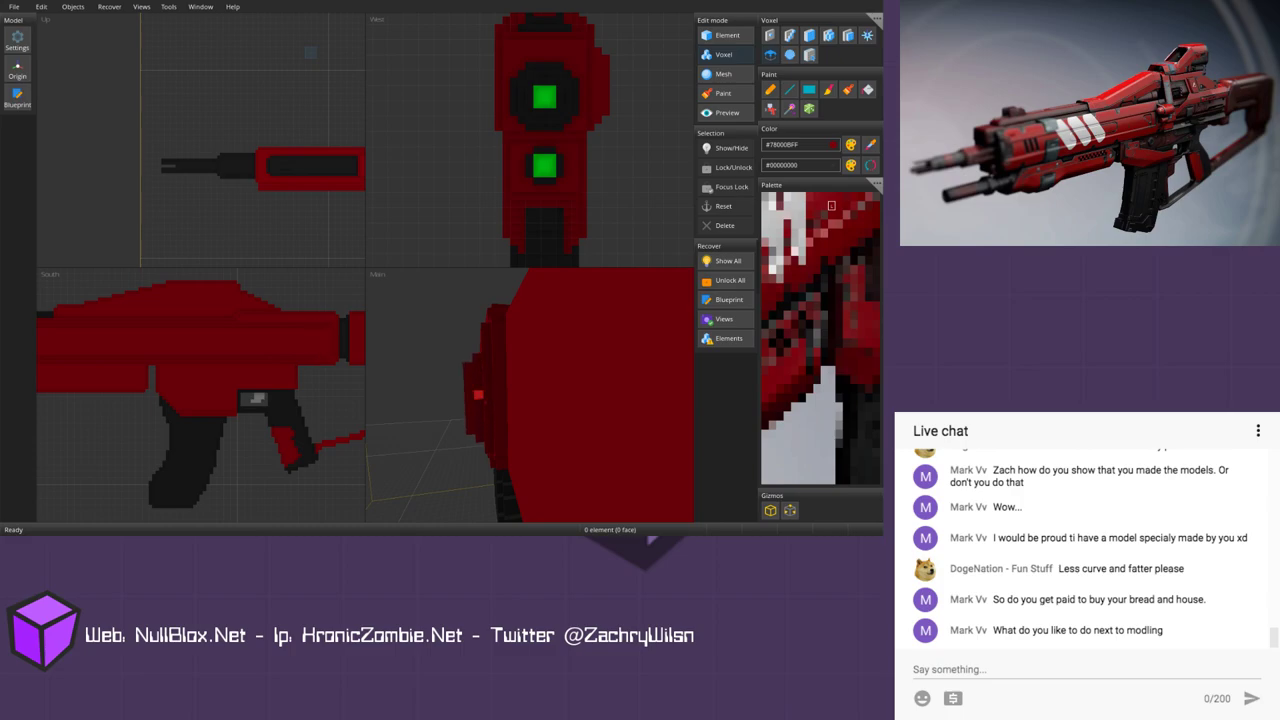
scroll(478, 395, down, 5)
scroll(477, 432, up, 2)
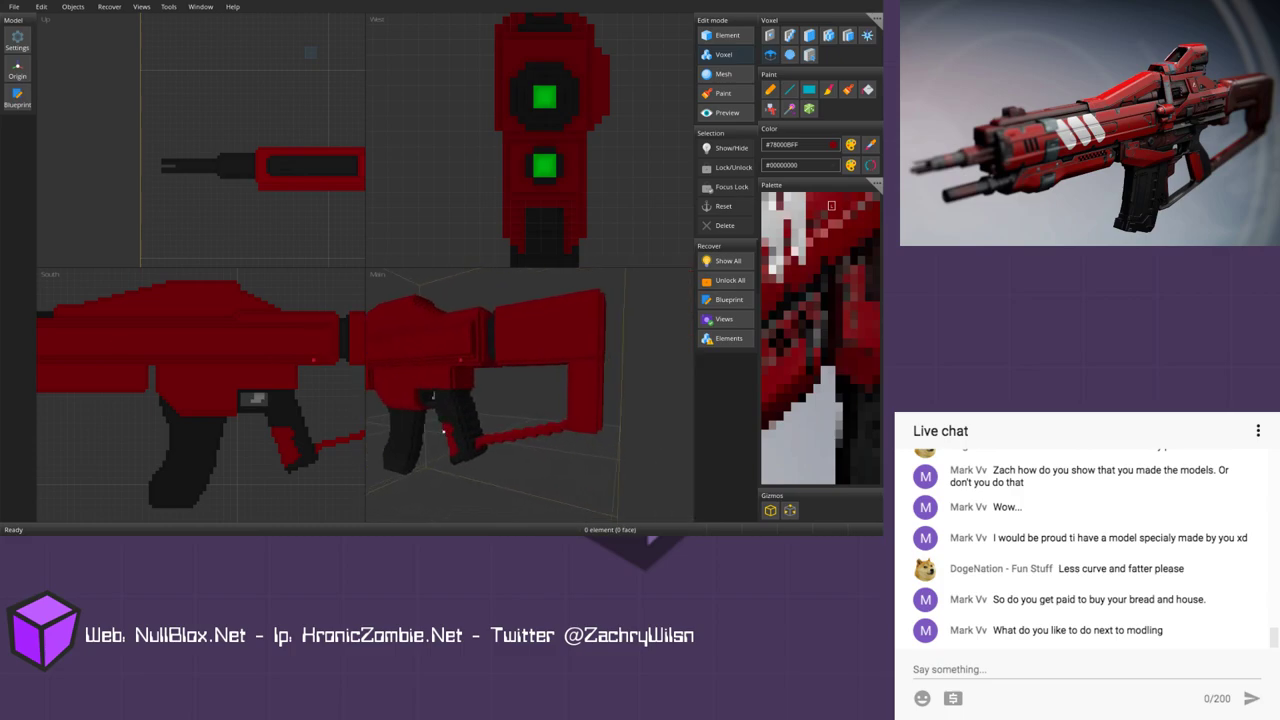
Step: Shape the raised side panel's rear end with stepped edges just before the black ring at the stock
scroll(406, 418, up, 3)
middle_drag(538, 357, 591, 379)
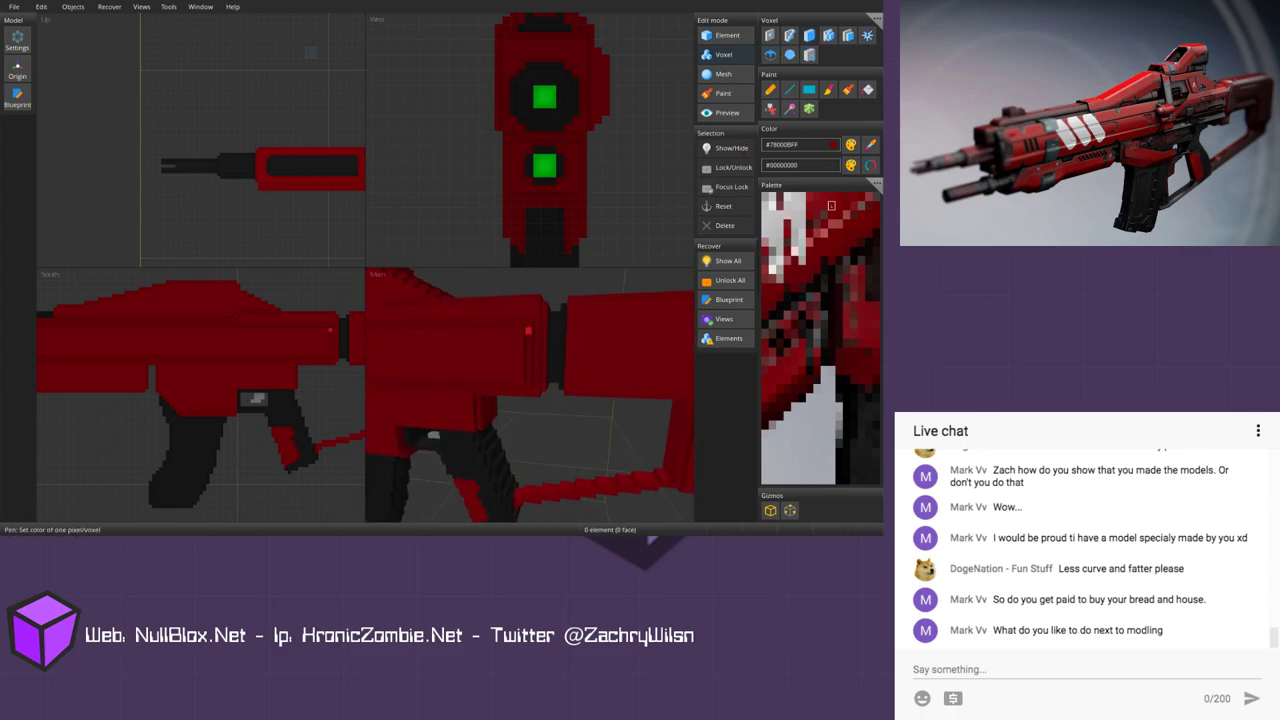
middle_drag(542, 382, 563, 362)
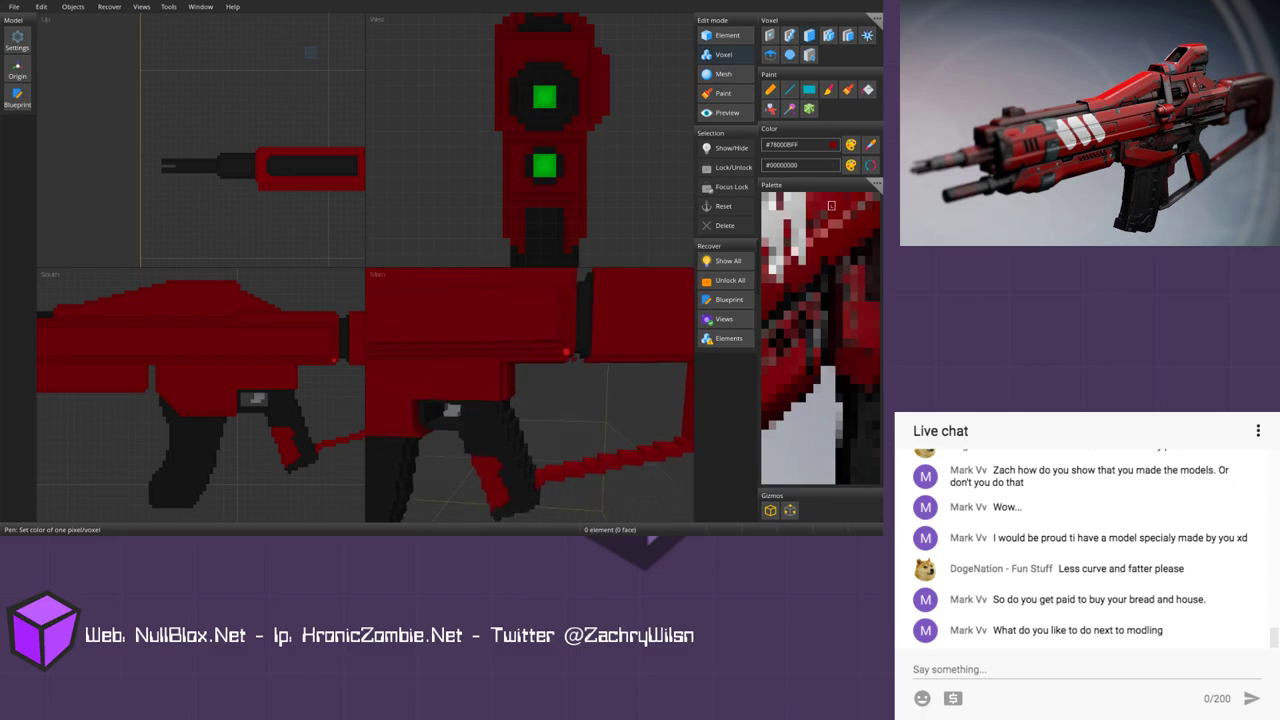
middle_drag(566, 350, 579, 379)
middle_drag(534, 332, 546, 338)
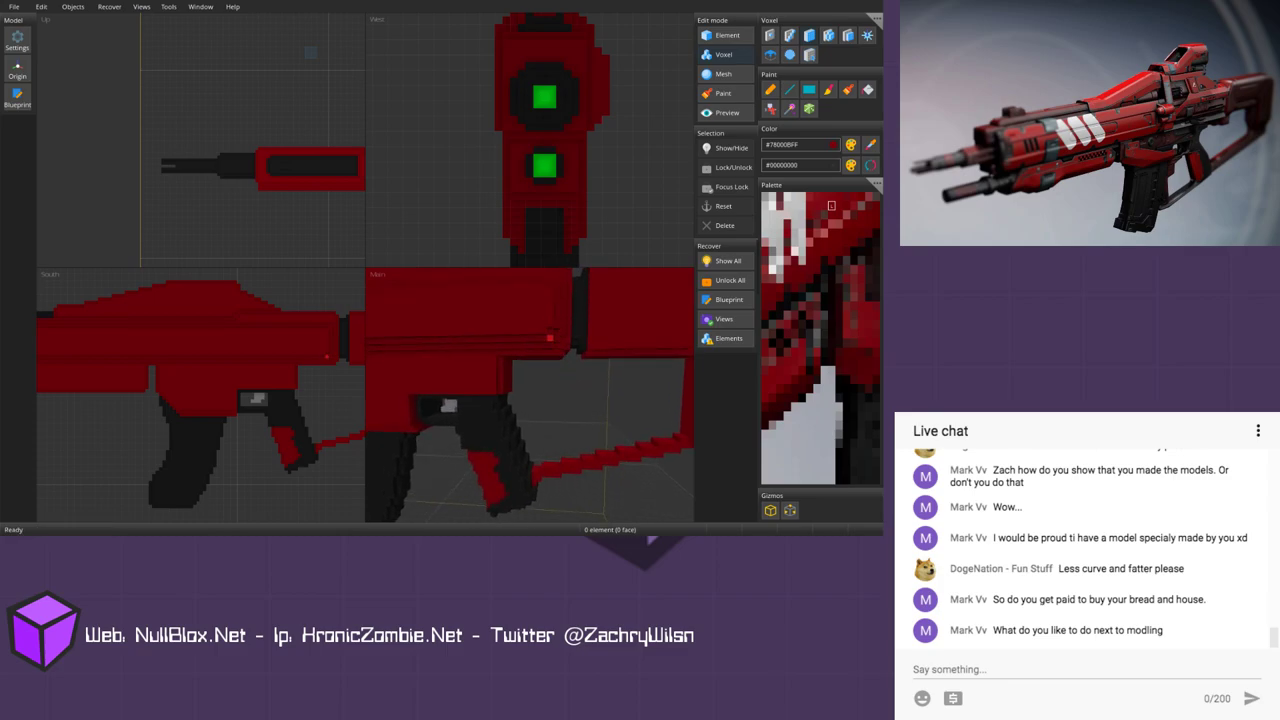
middle_drag(544, 345, 563, 381)
right_drag(562, 380, 540, 372)
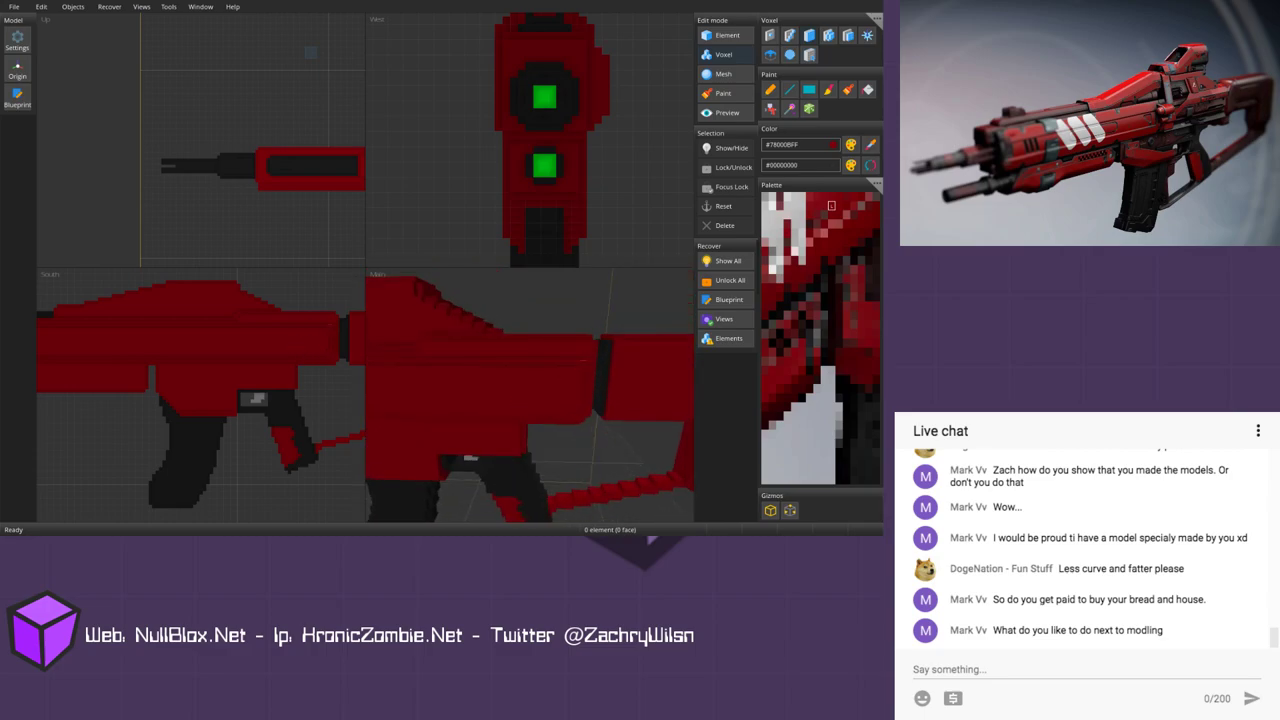
mouse_move(434, 350)
right_down()
mouse_move(489, 353)
mouse_move(444, 358)
right_up()
right_drag(532, 356, 543, 366)
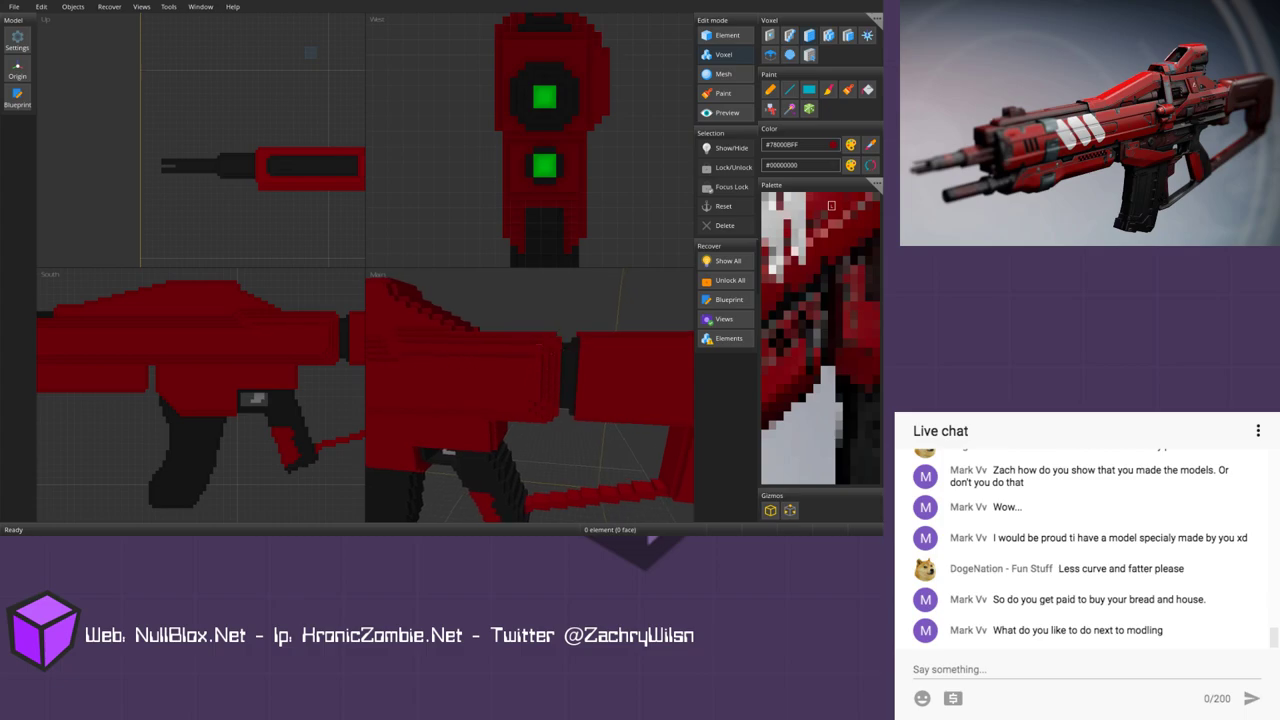
middle_drag(544, 374, 588, 344)
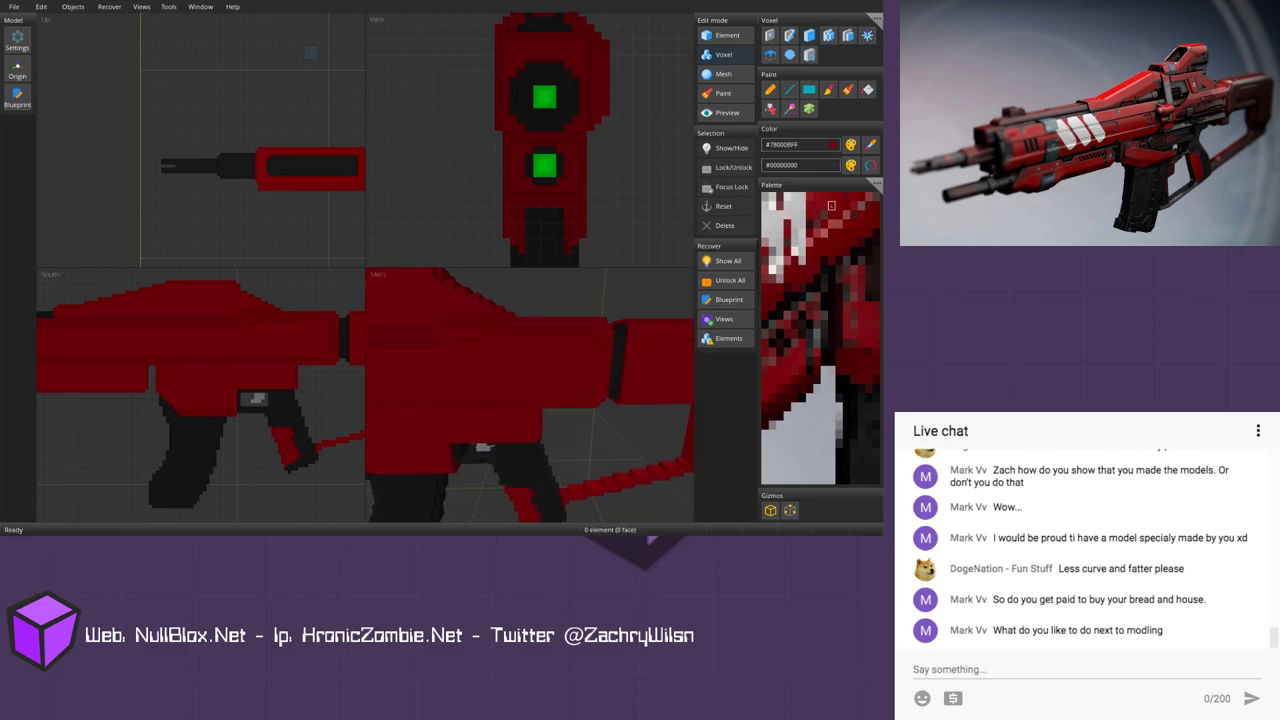
Step: Examine the rifle from the front and side, checking the barrels, the body's thickness and the overall shape
scroll(497, 363, down, 5)
middle_drag(483, 420, 452, 489)
scroll(528, 427, up, 3)
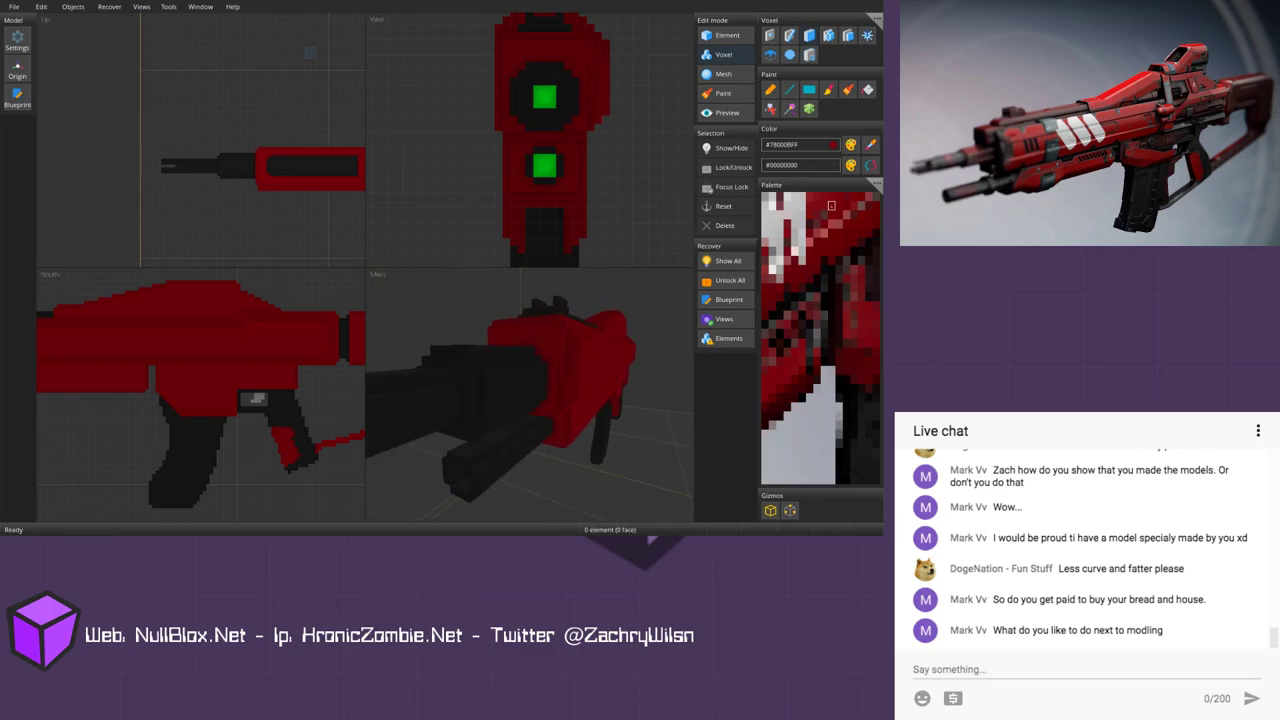
scroll(614, 133, up, 1)
mouse_move(633, 87)
middle_down()
mouse_move(614, 133)
mouse_move(578, 142)
middle_up()
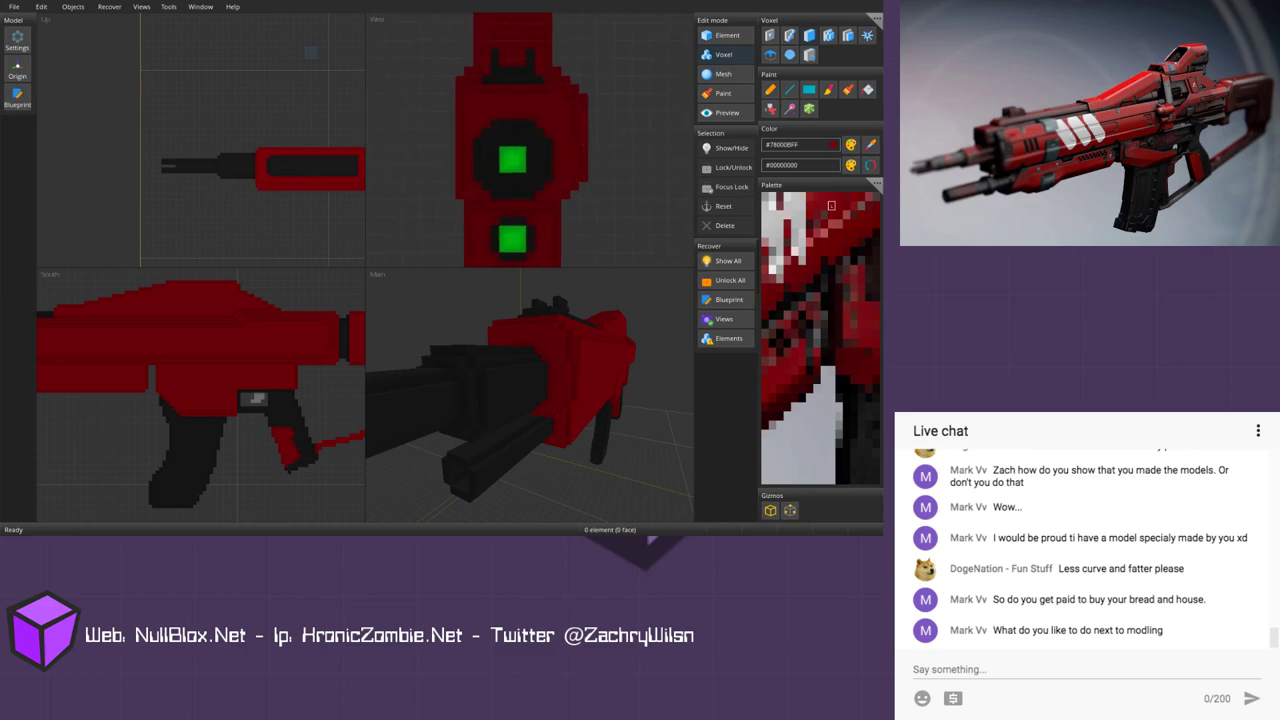
middle_drag(590, 400, 583, 507)
scroll(551, 449, up, 4)
middle_drag(627, 407, 382, 445)
mouse_move(505, 460)
right_down()
mouse_move(559, 459)
mouse_move(560, 470)
mouse_move(542, 444)
right_up()
scroll(549, 443, down, 3)
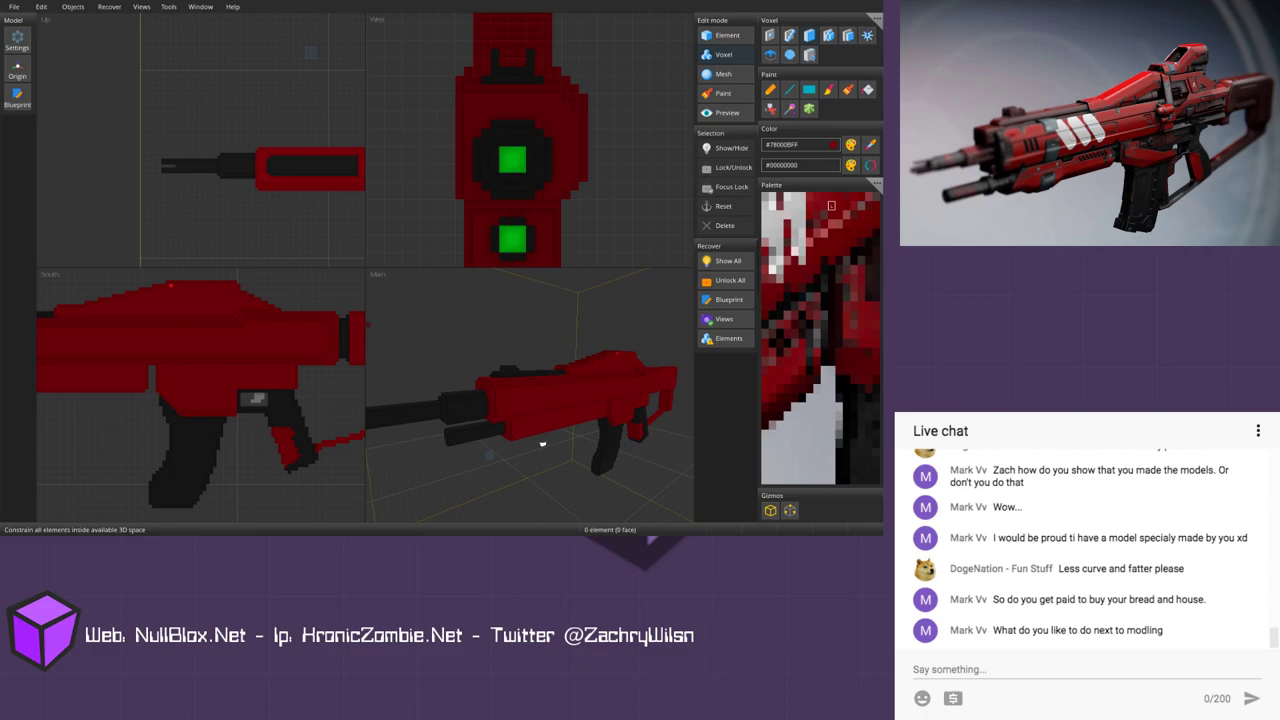
Step: Sample the near-black #191919, outline a long tapered window on the side of the body's raised top section and fill it in
mouse_move(311, 297)
middle_down()
mouse_move(282, 297)
mouse_move(321, 321)
middle_up()
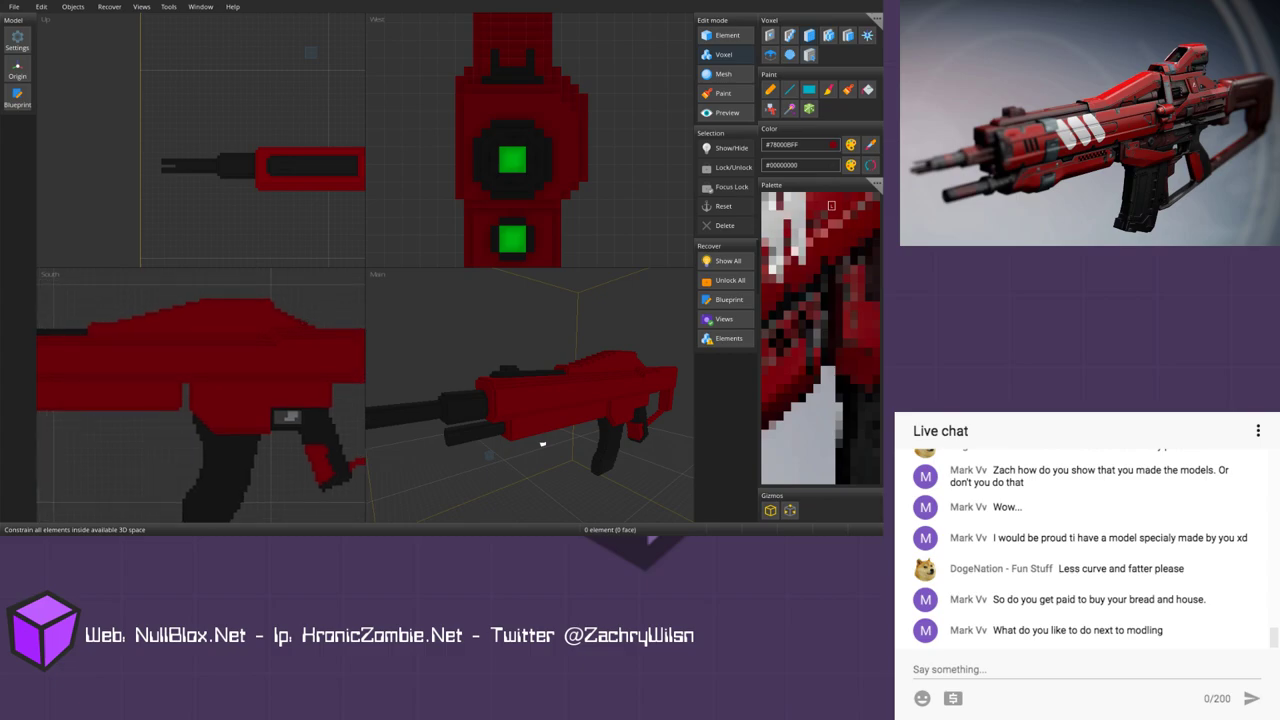
middle_drag(214, 324, 259, 328)
alt+click(124, 334)
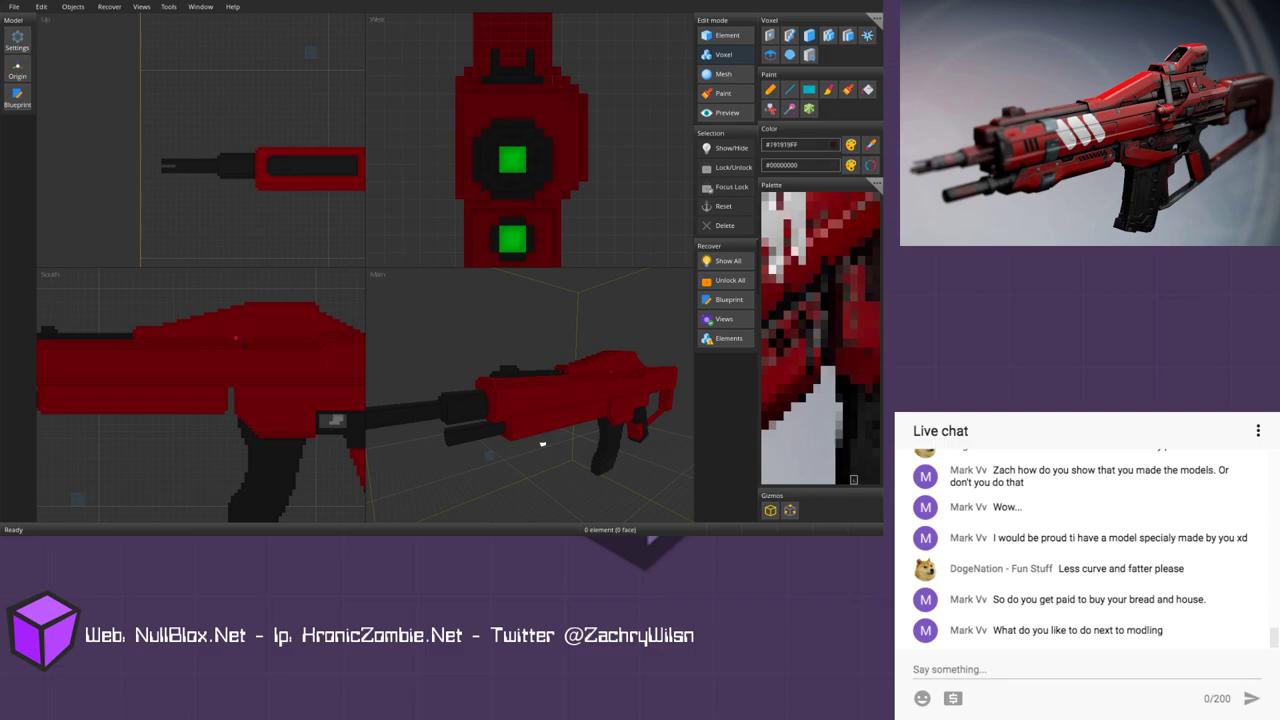
scroll(236, 338, up, 1)
middle_drag(255, 328, 209, 343)
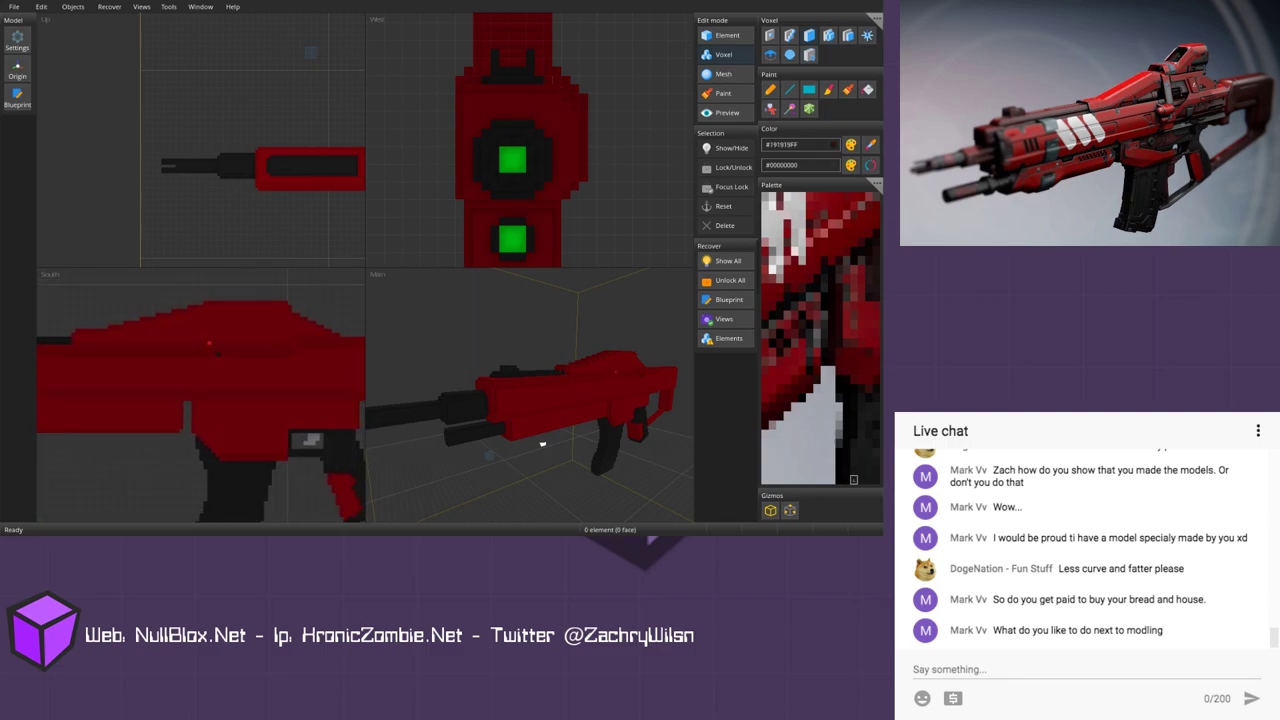
key(l)
key(p)
middle_drag(262, 327, 291, 334)
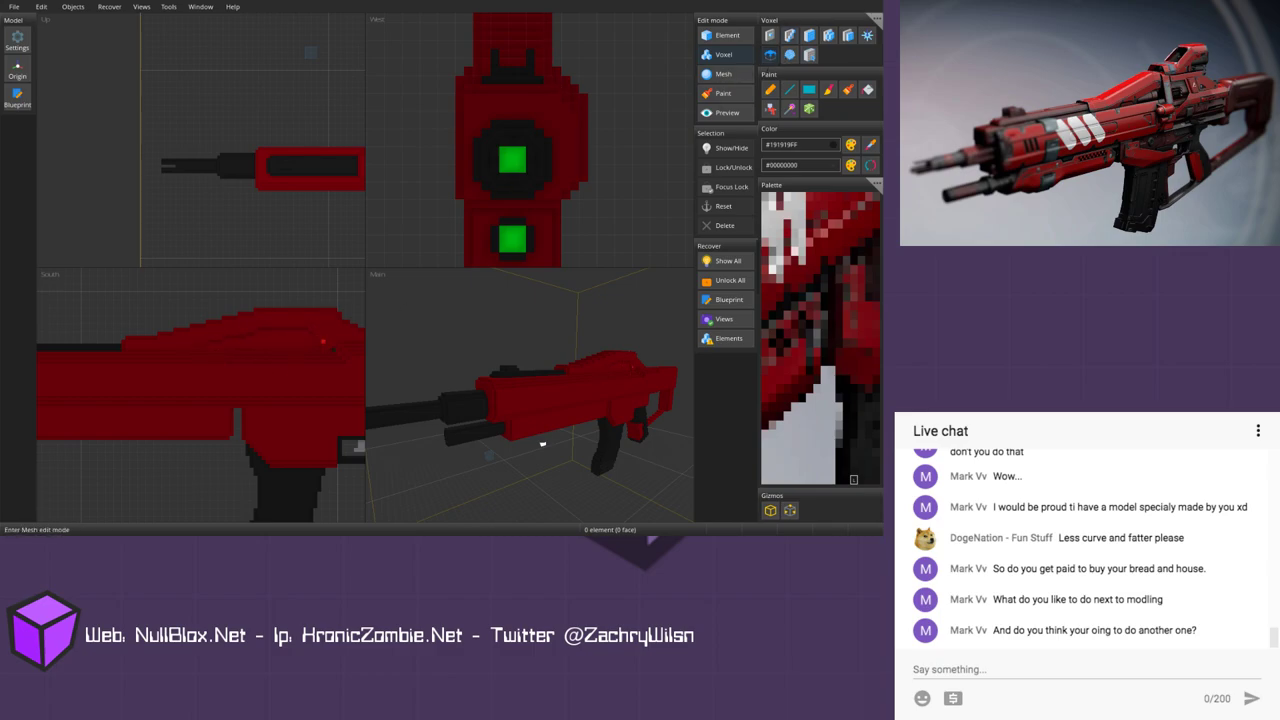
click(867, 35)
scroll(206, 355, up, 2)
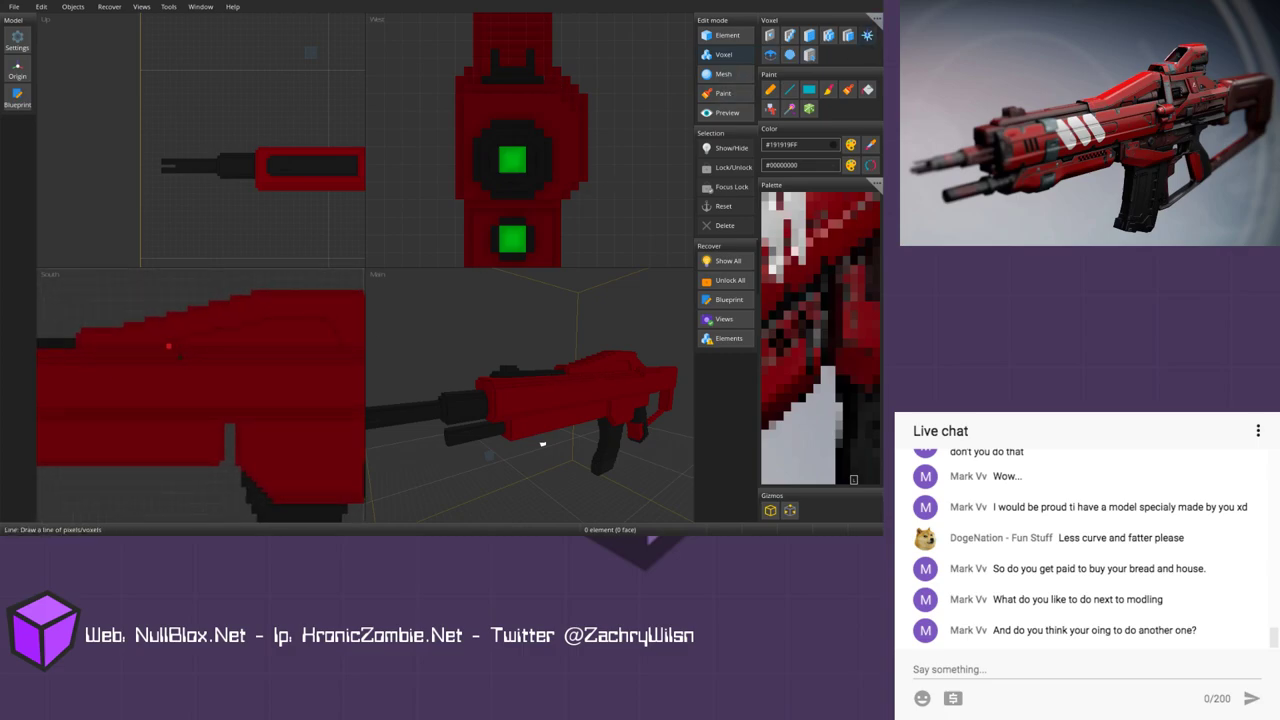
drag(195, 355, 345, 355)
drag(285, 320, 260, 320)
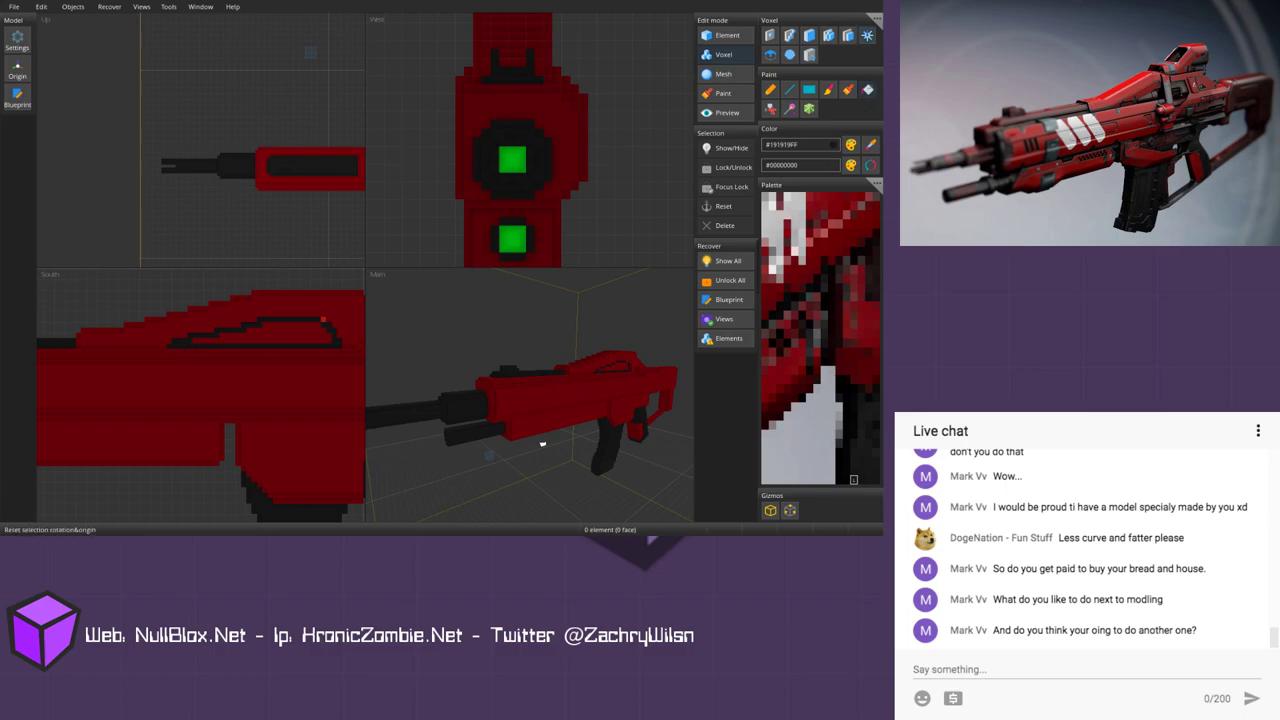
click(307, 330)
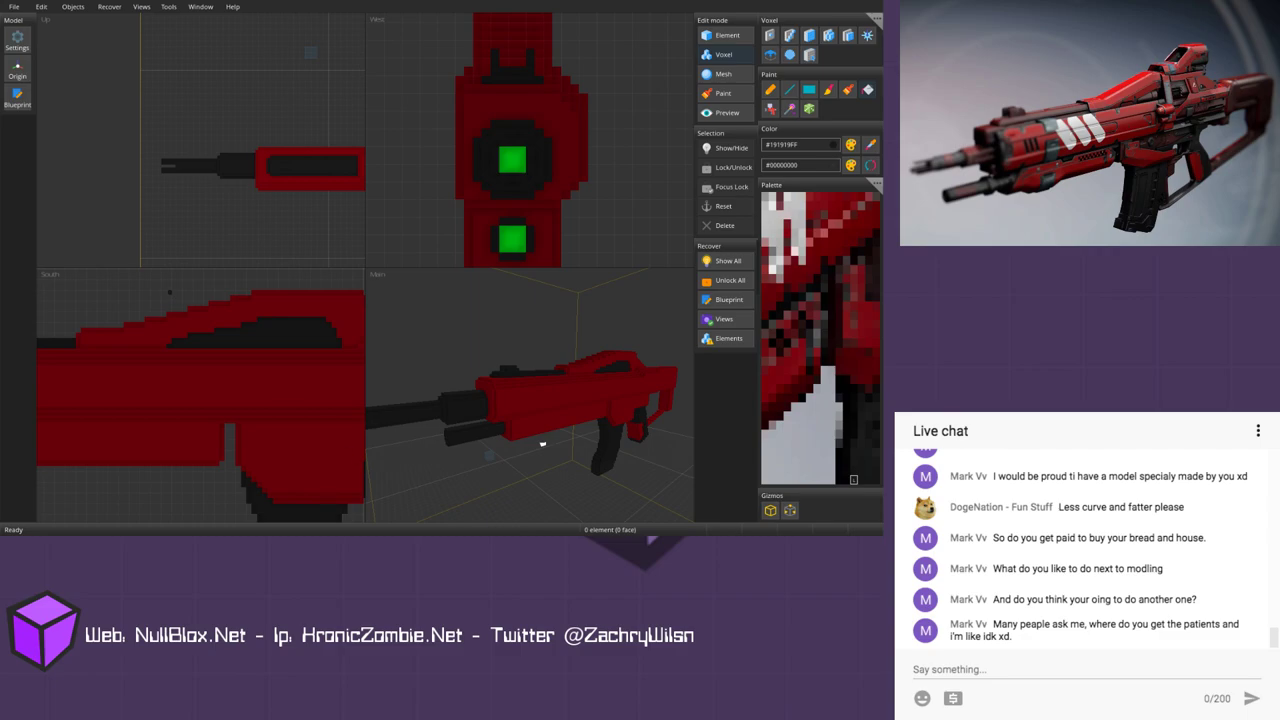
Step: Examine the whole rifle from the side to judge the black window against the overall shape
scroll(170, 292, down, 3)
middle_drag(267, 378, 226, 338)
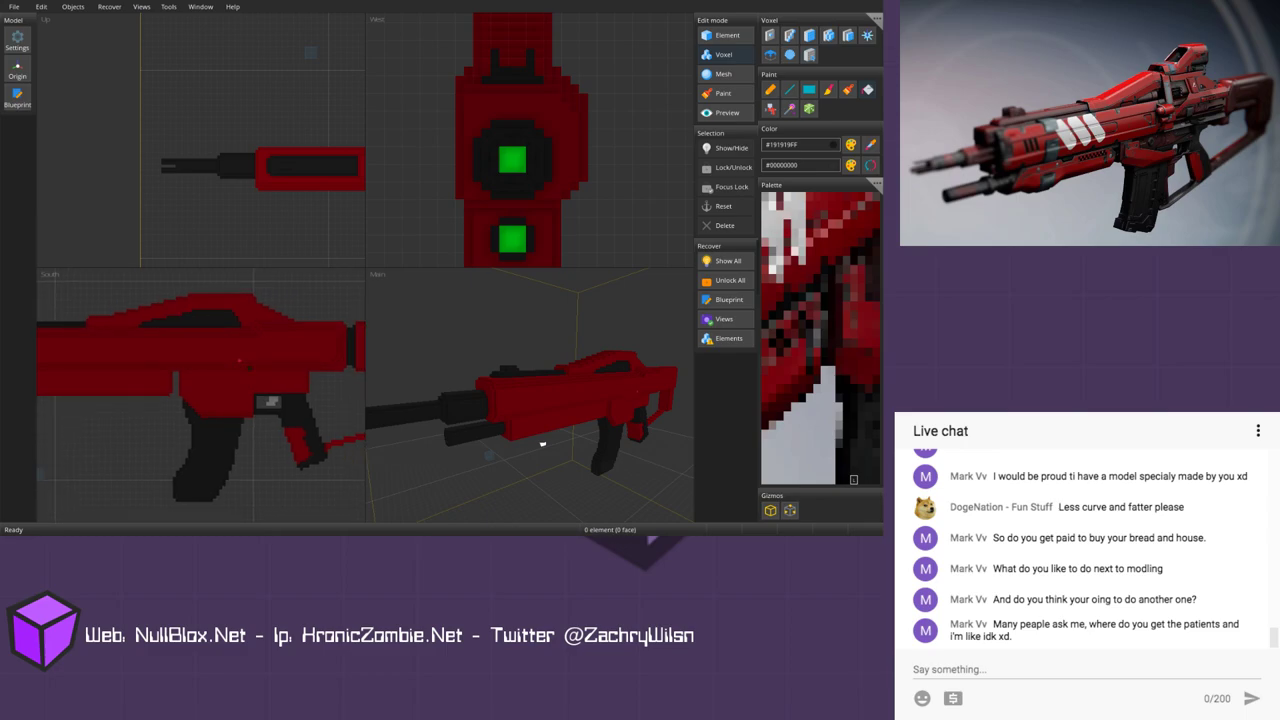
scroll(200, 395, down, 2)
mouse_move(542, 444)
right_down()
mouse_move(534, 412)
mouse_move(526, 431)
right_up()
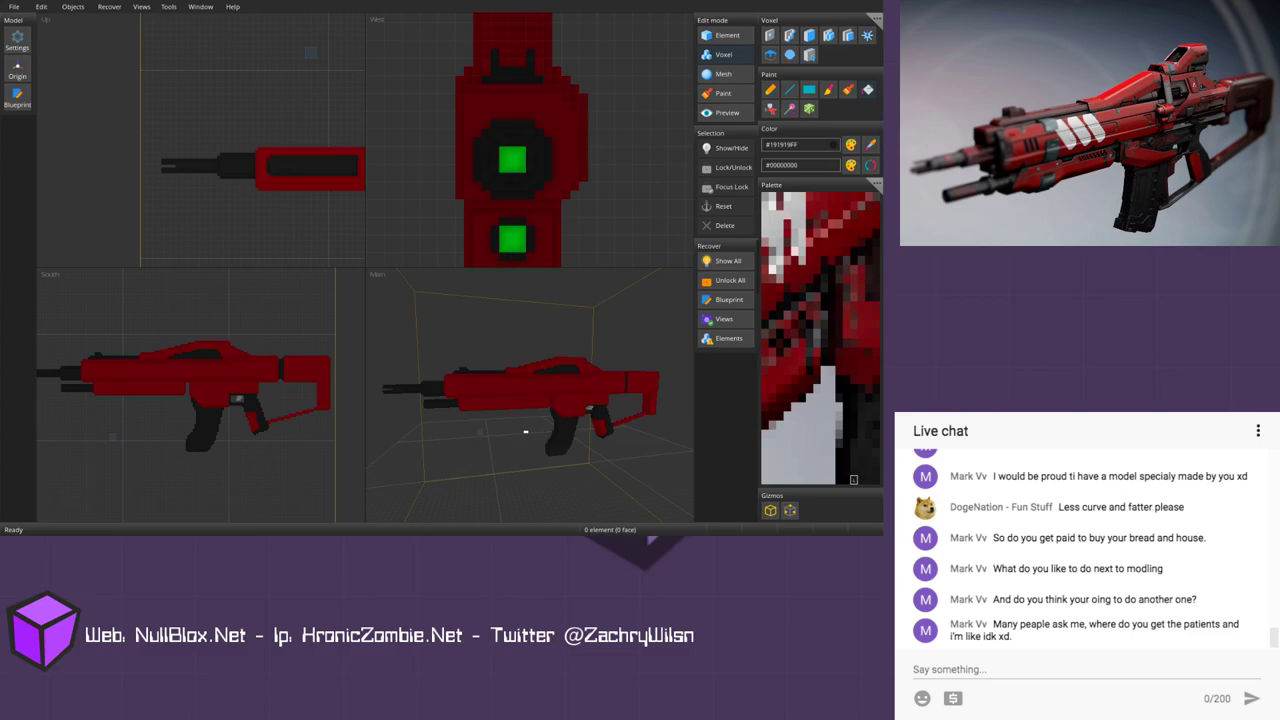
mouse_move(526, 432)
middle_down()
mouse_move(590, 465)
mouse_move(509, 426)
mouse_move(527, 416)
middle_up()
mouse_move(526, 416)
right_down()
mouse_move(522, 440)
mouse_move(515, 410)
right_up()
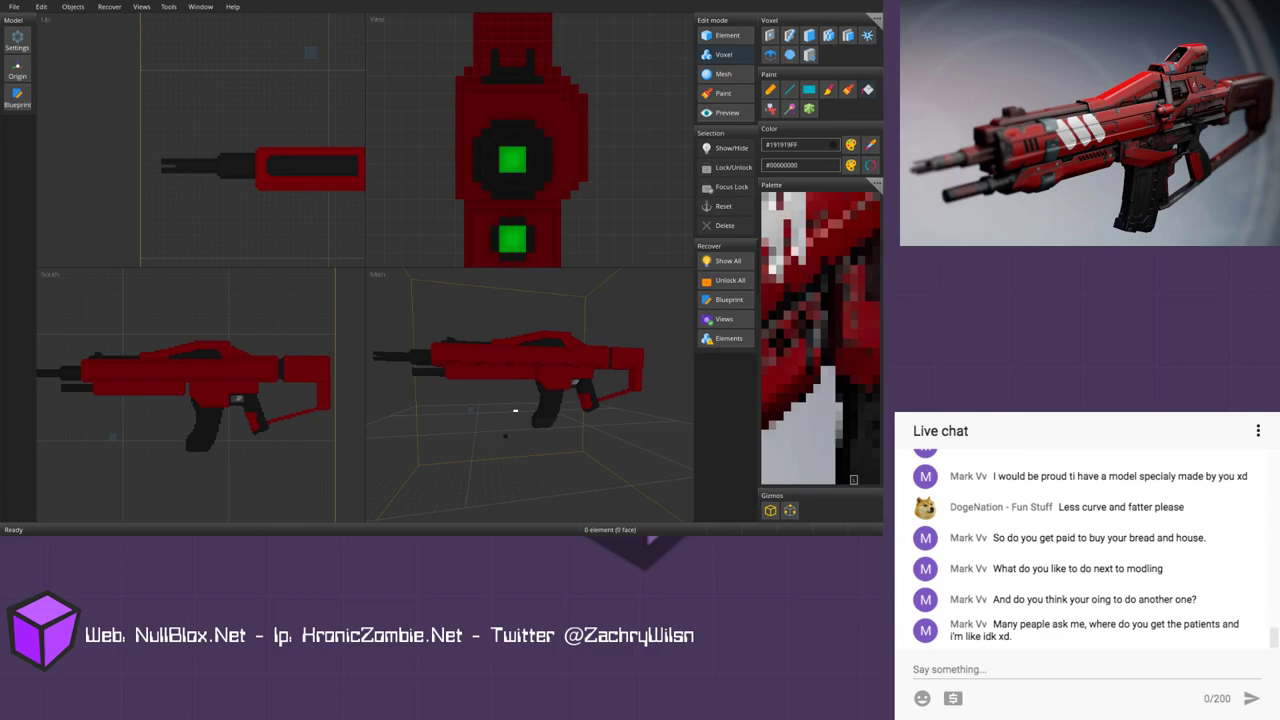
scroll(512, 414, up, 4)
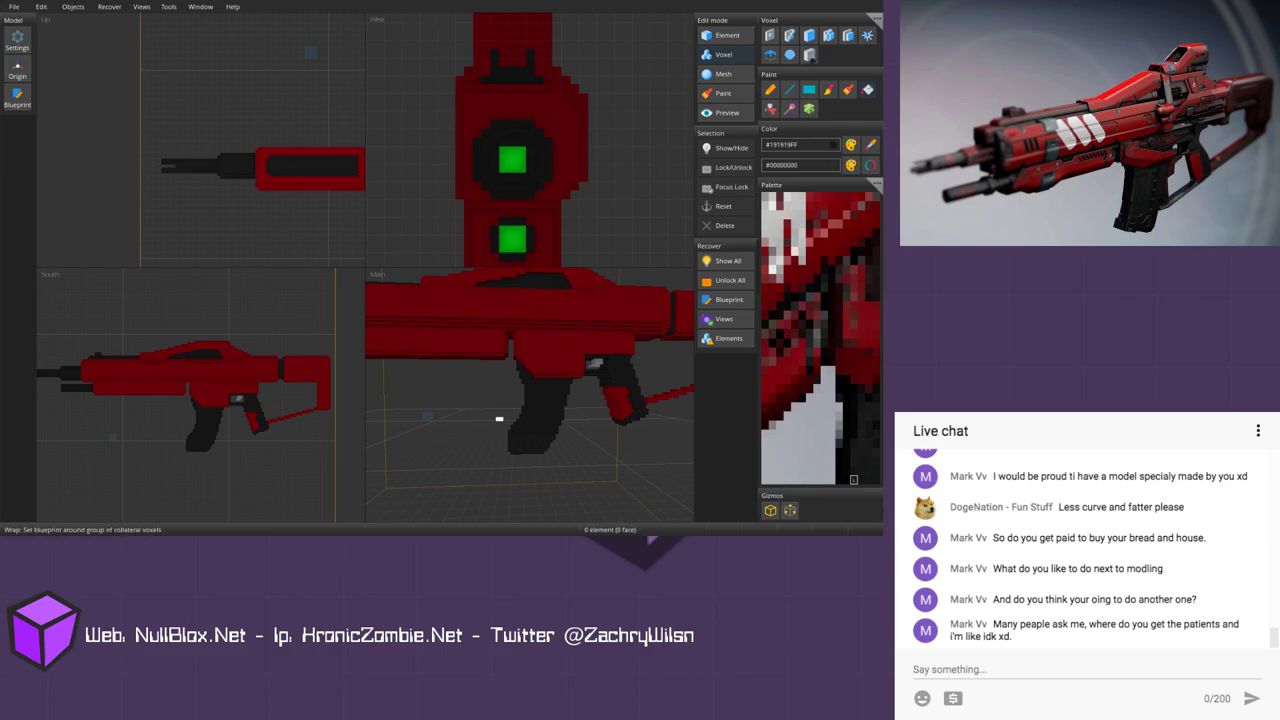
Step: Pick the dark red #780000 and build a narrow raised pillar across the black window, running down onto the body
scroll(200, 395, up, 5)
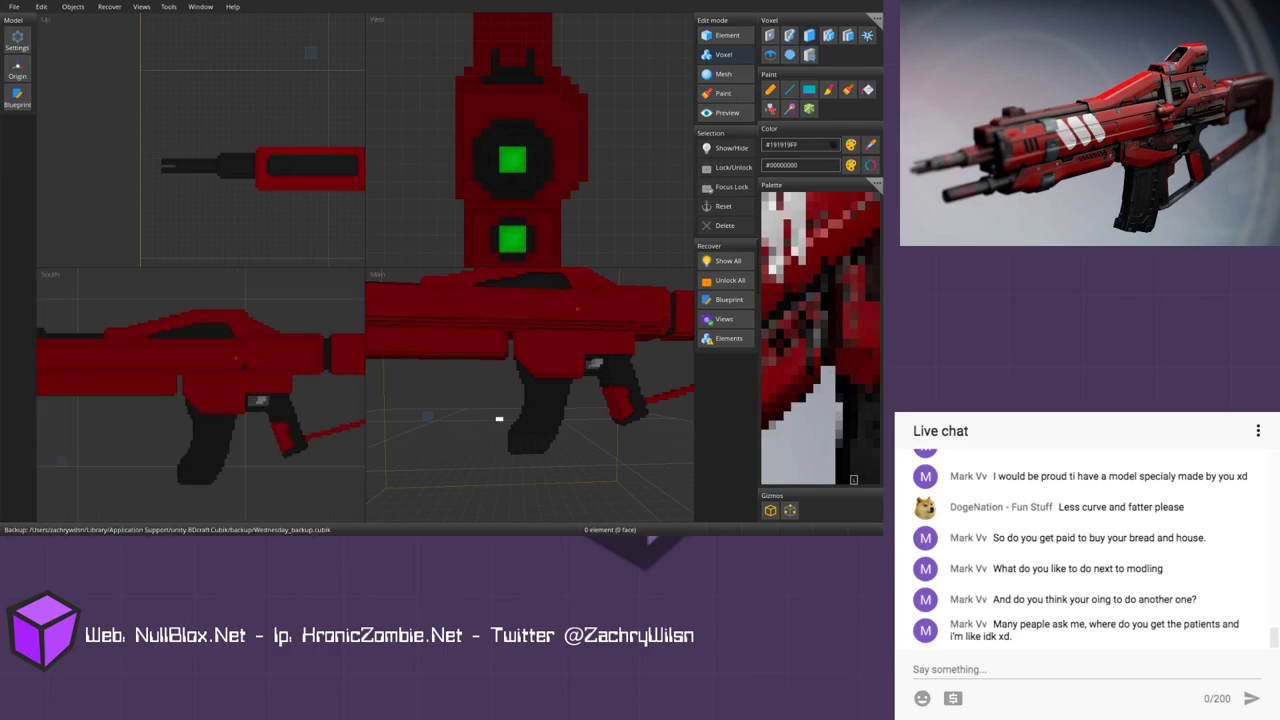
scroll(200, 395, up, 2)
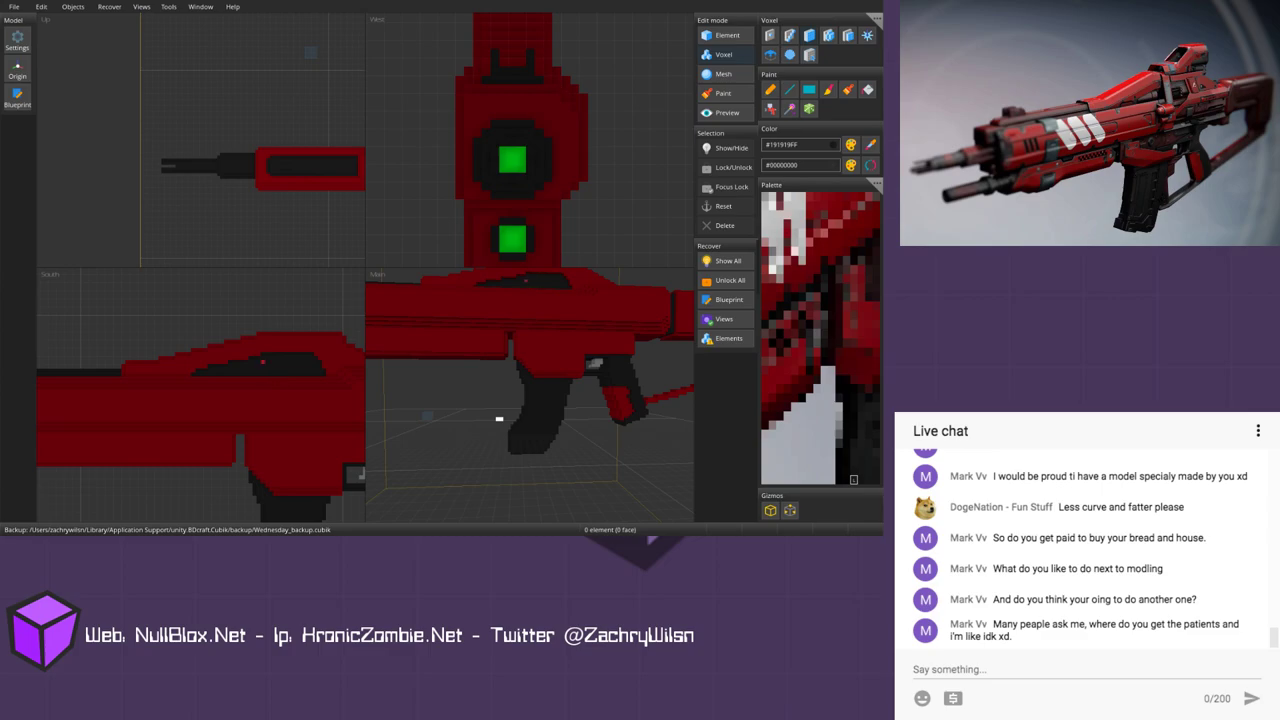
click(831, 205)
drag(266, 346, 273, 372)
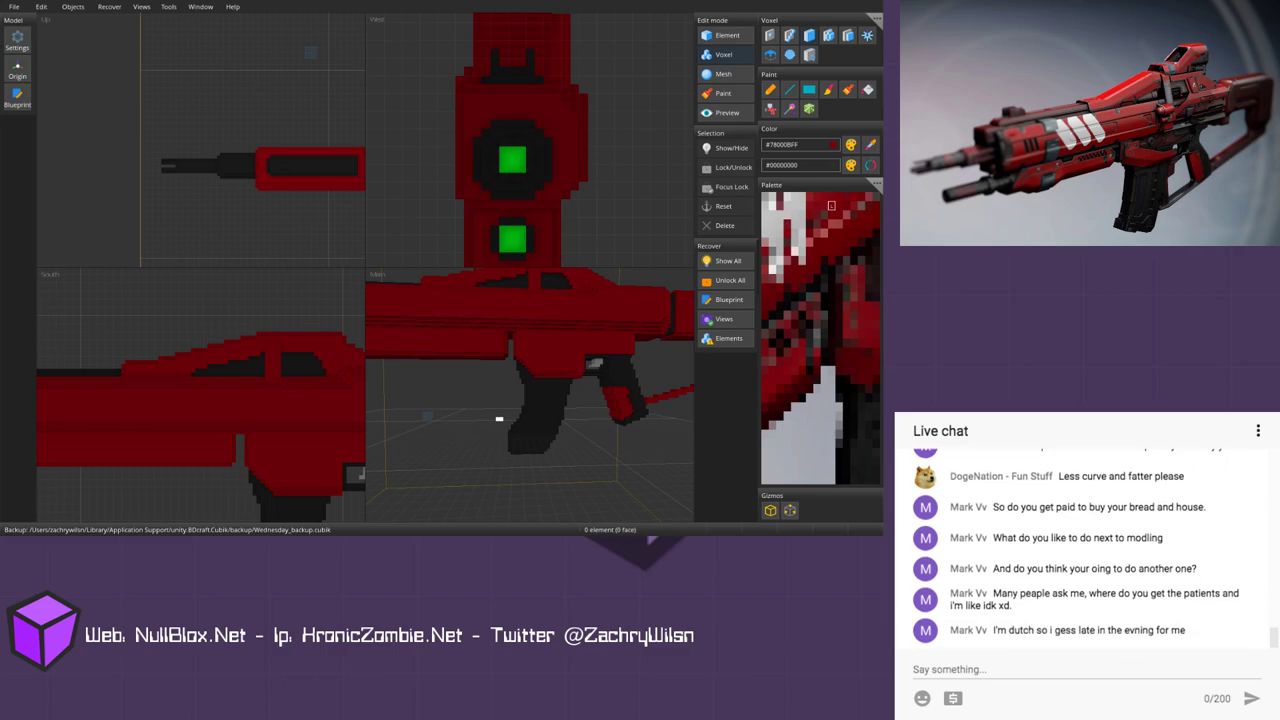
key(ctrl+z)
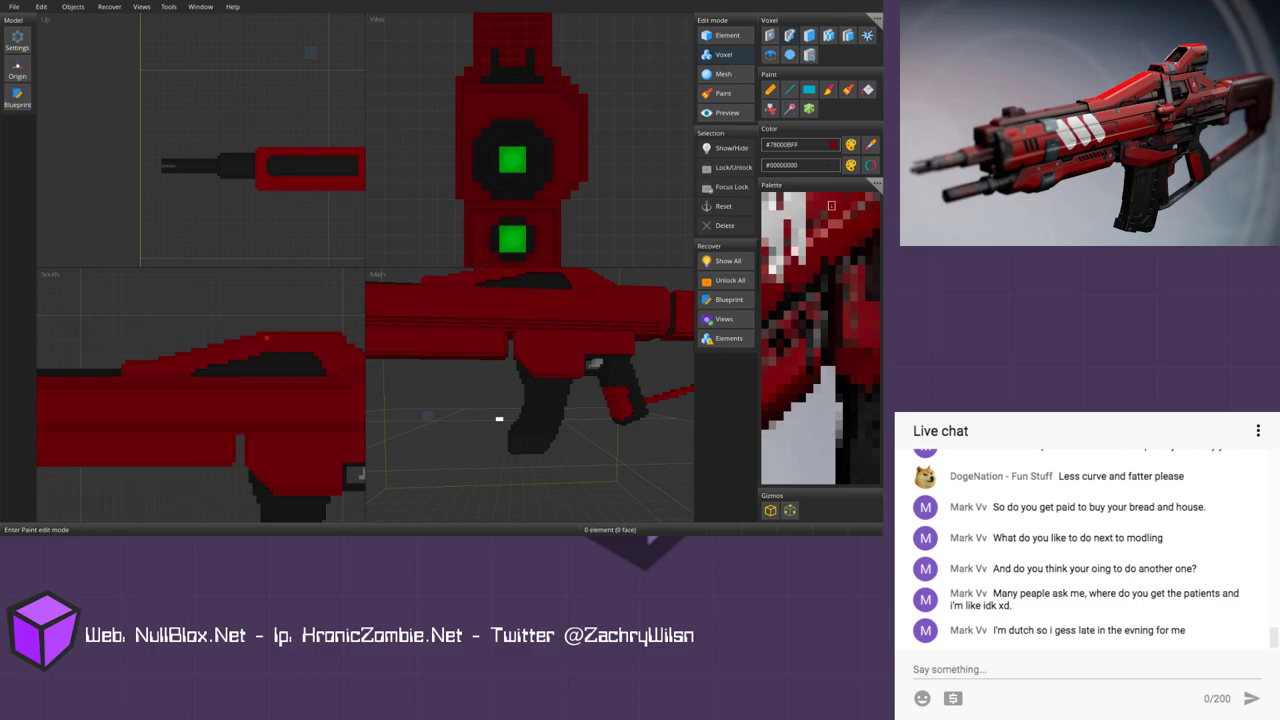
drag(266, 338, 271, 375)
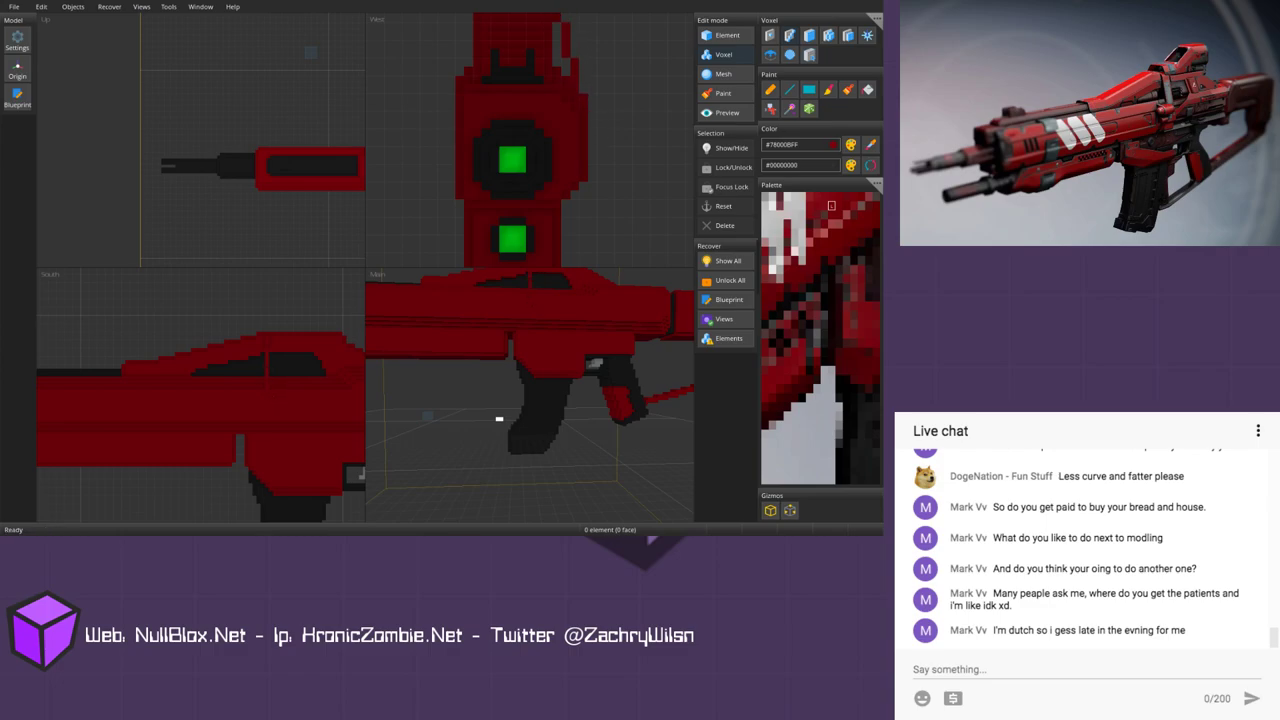
click(274, 395)
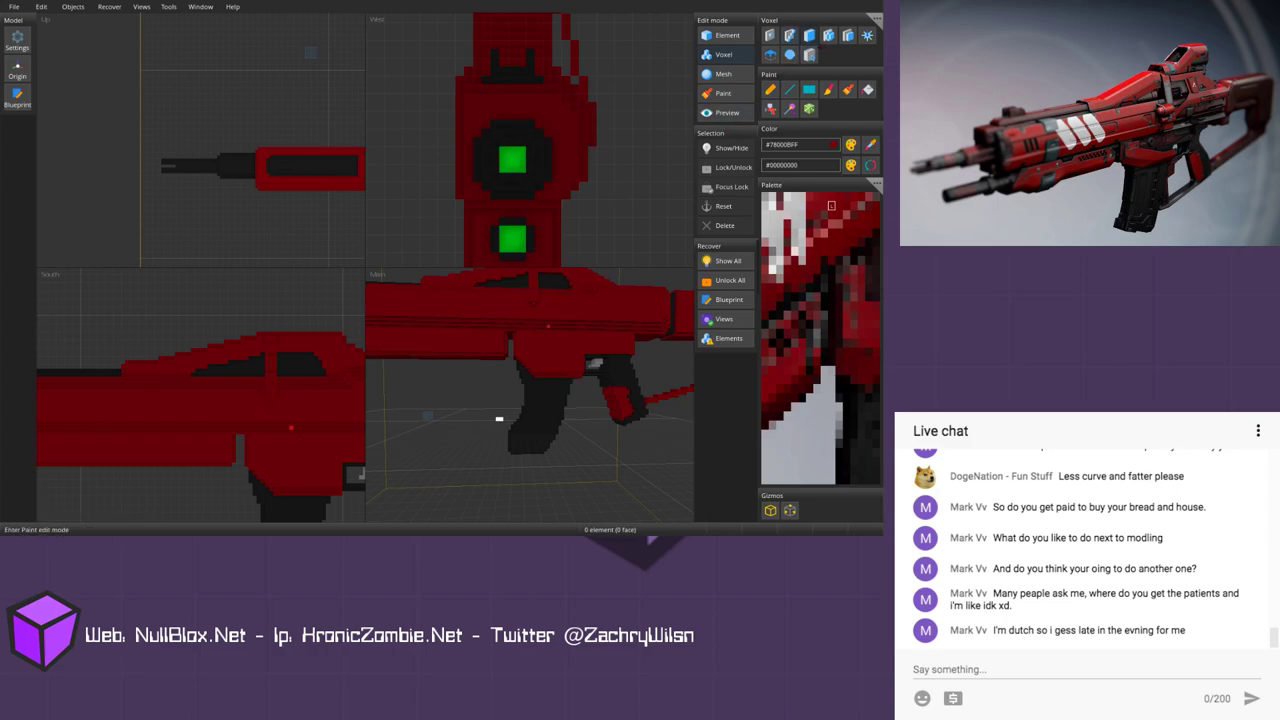
Step: Build a small raised dark red block with horizontal ribs on the body's side, just in front of the pillar's lower end
mouse_move(251, 415)
middle_down()
mouse_move(292, 411)
mouse_move(230, 424)
middle_up()
scroll(284, 412, up, 1)
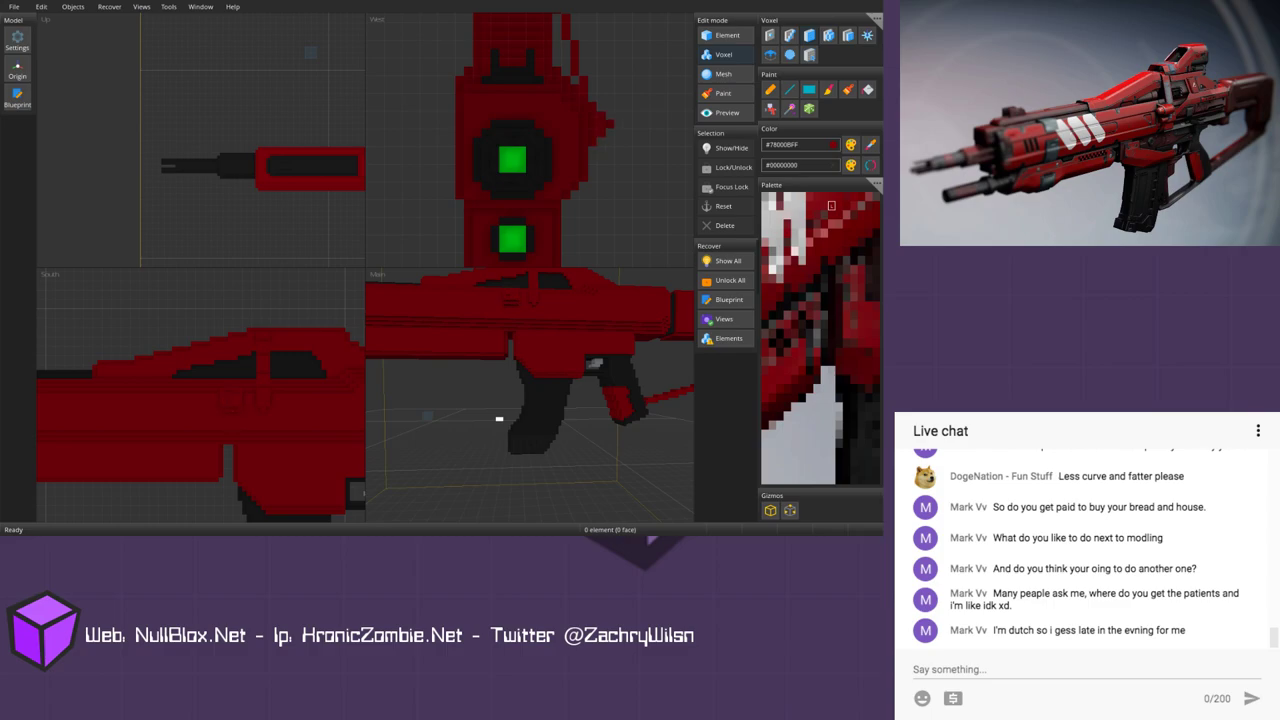
middle_drag(565, 370, 544, 388)
scroll(497, 435, up, 5)
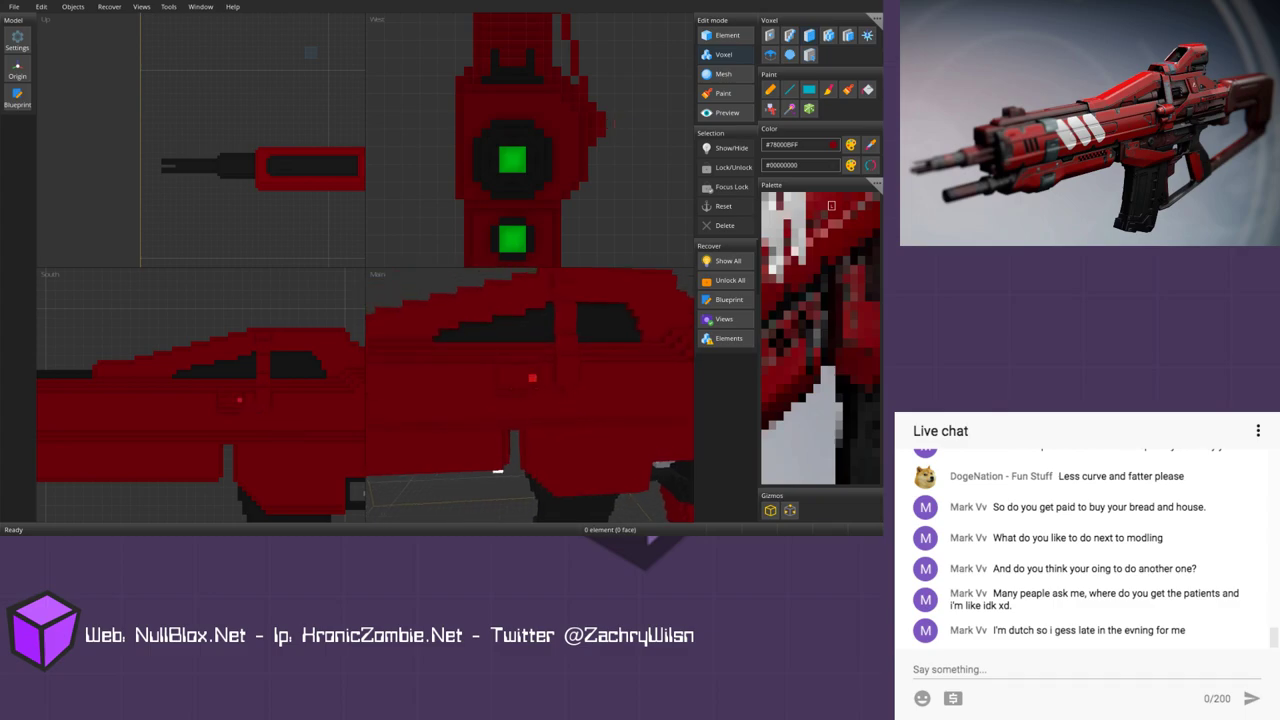
click(501, 369)
click(532, 378)
key(ctrl+z)
middle_drag(544, 396, 544, 374)
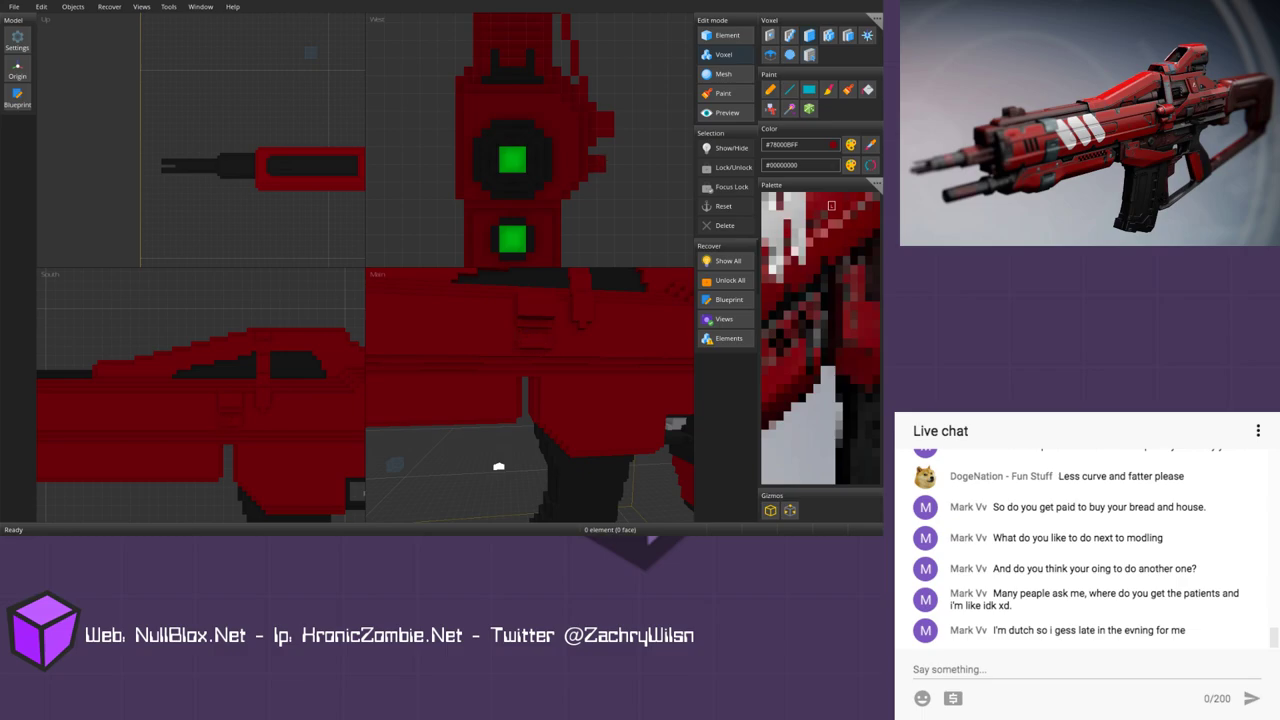
scroll(534, 360, down, 2)
mouse_move(534, 360)
middle_down()
mouse_move(557, 380)
mouse_move(535, 372)
middle_up()
scroll(510, 452, up, 3)
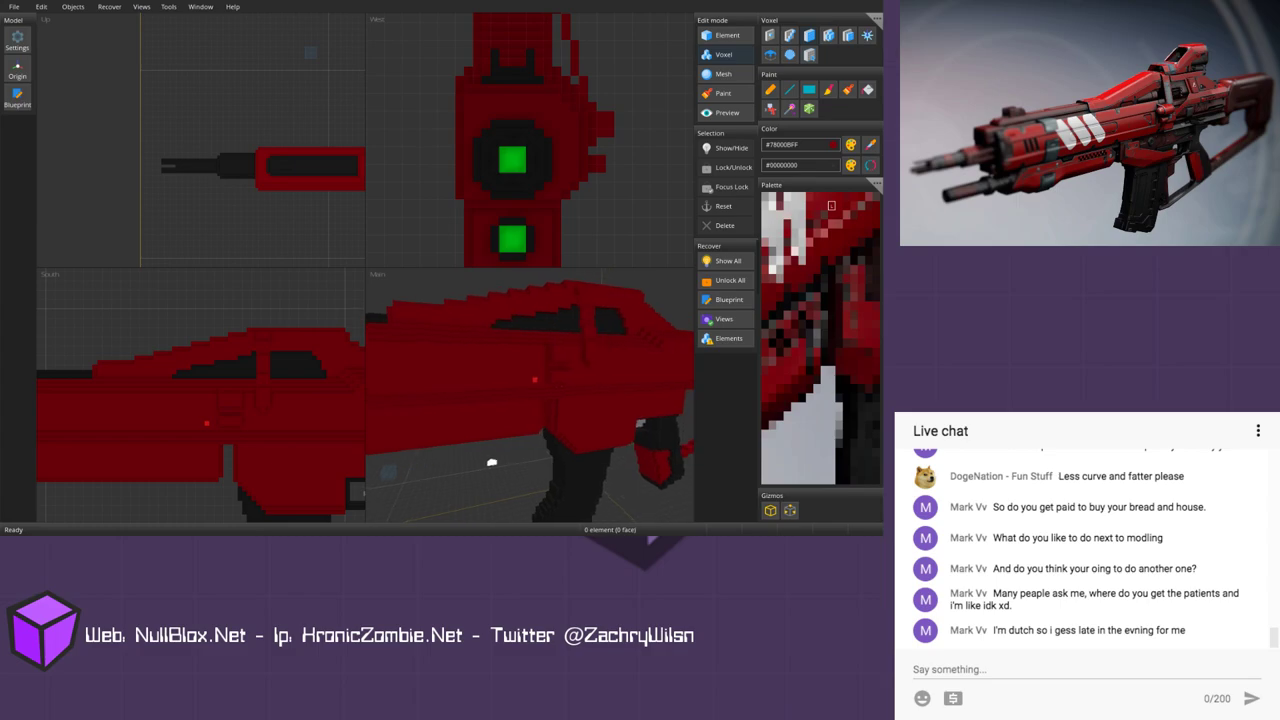
Step: Build a raised, stepped dark red ridge on the side of the lower body, above the magazine and in front of the trigger opening
scroll(486, 465, up, 2)
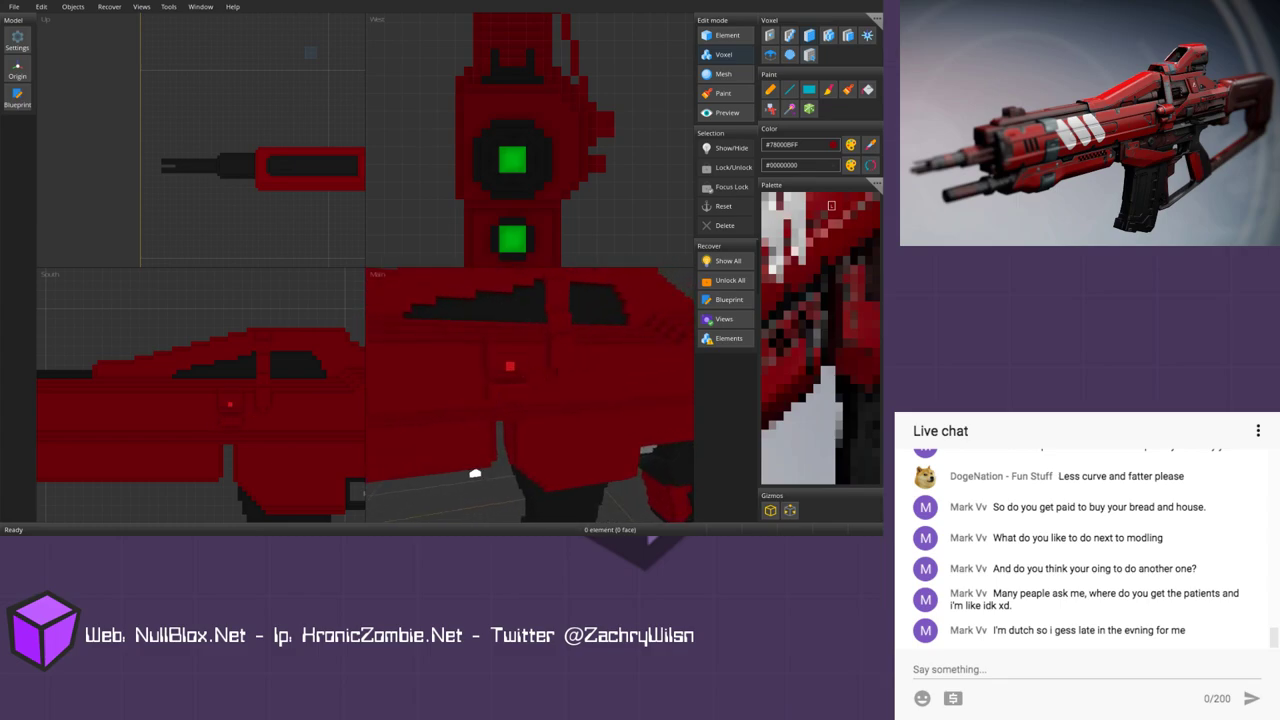
scroll(480, 466, down, 2)
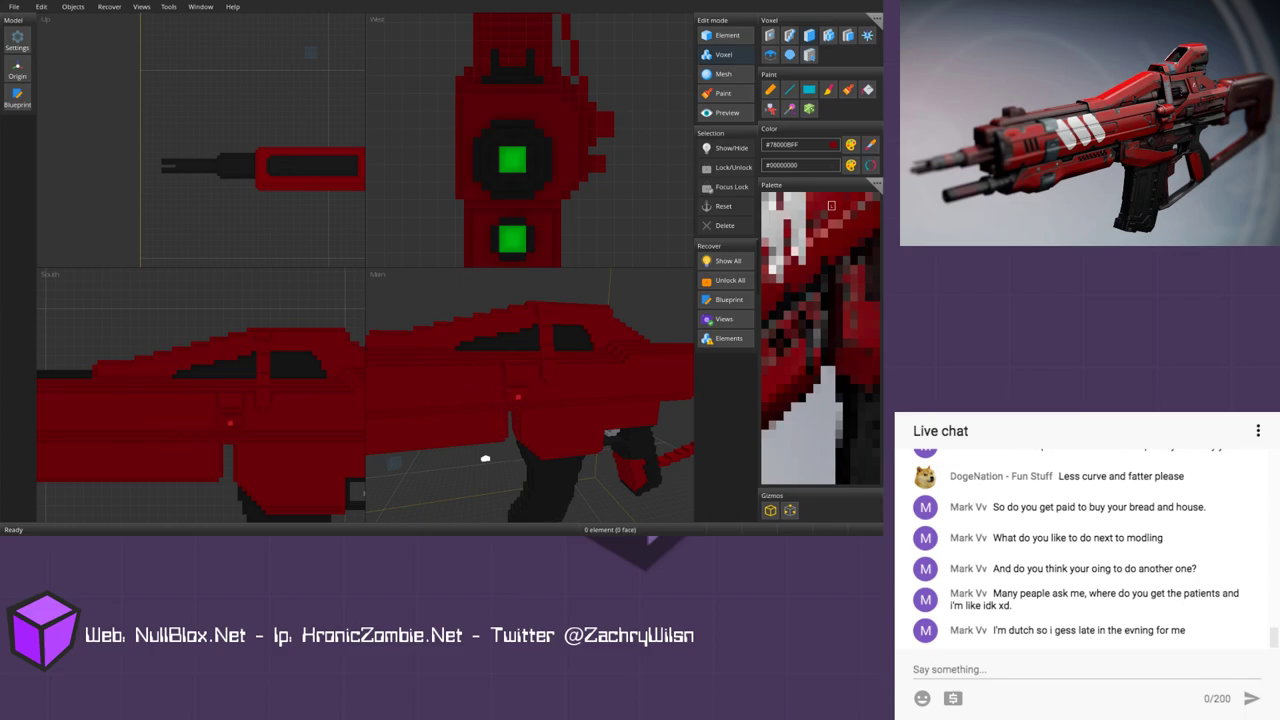
middle_drag(552, 357, 508, 352)
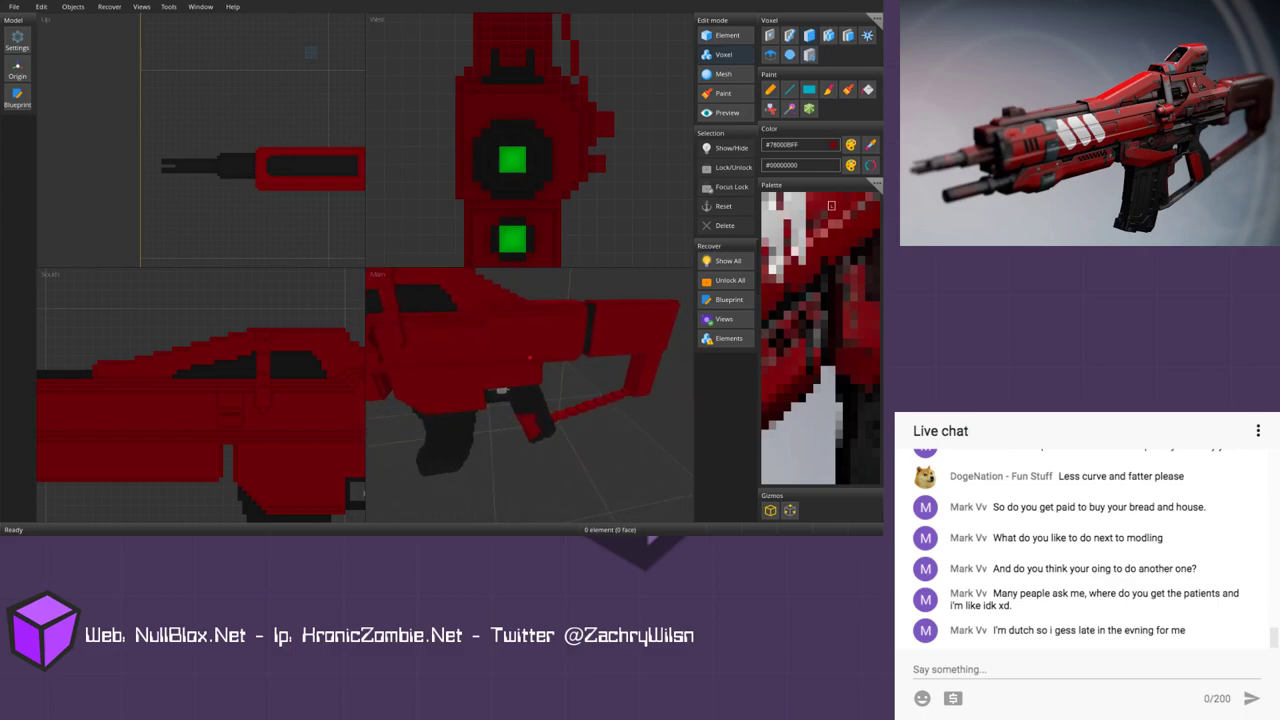
middle_drag(282, 381, 177, 326)
right_drag(230, 395, 245, 367)
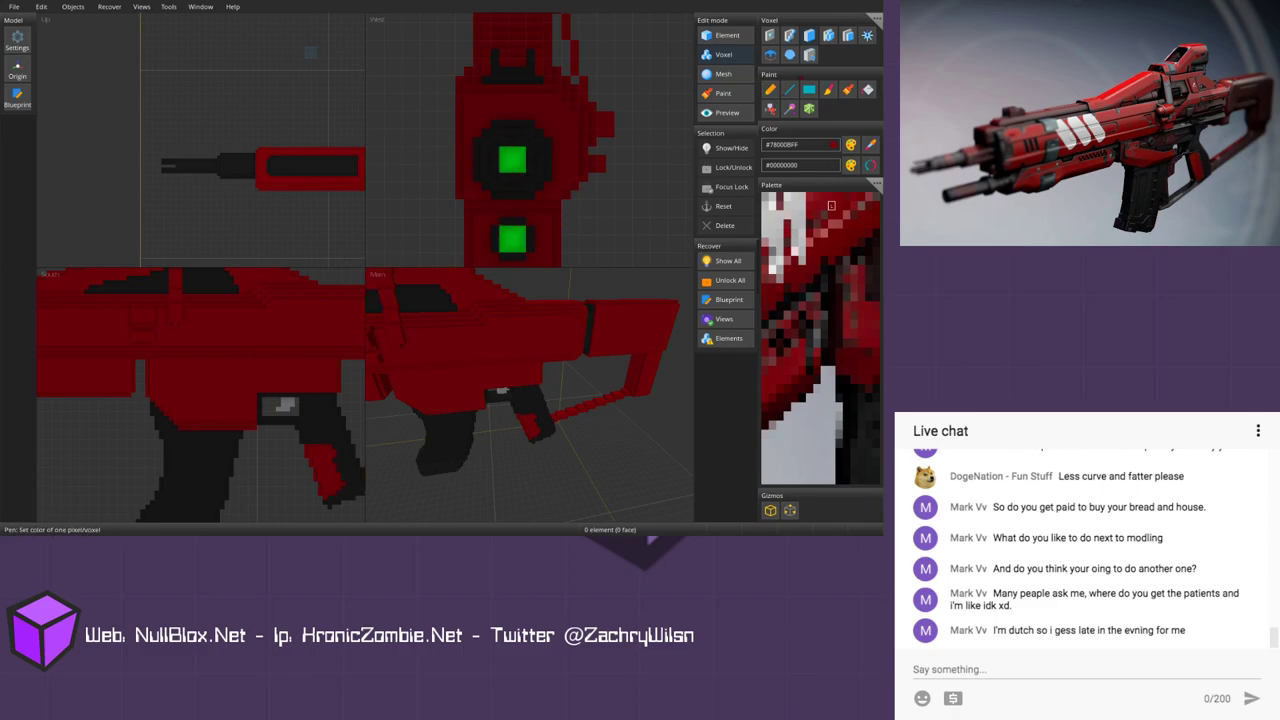
click(809, 35)
scroll(291, 438, up, 3)
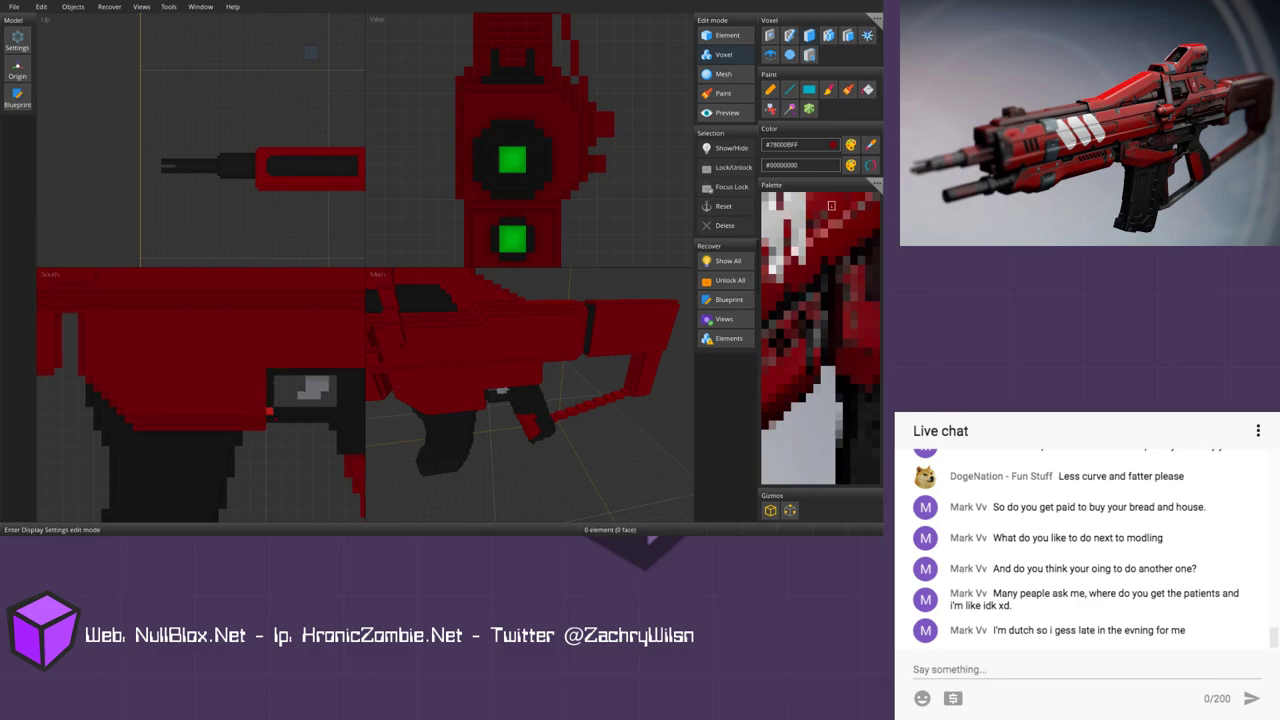
middle_drag(464, 385, 450, 343)
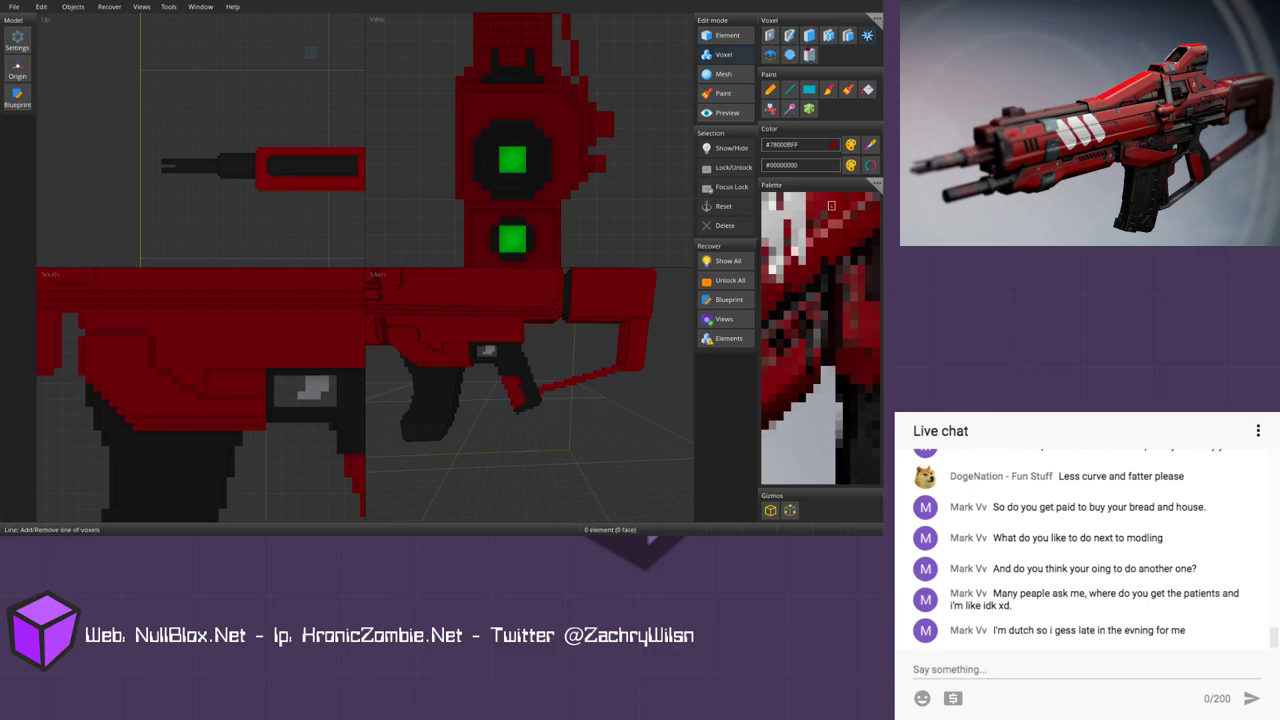
middle_drag(278, 358, 245, 360)
scroll(245, 360, down, 2)
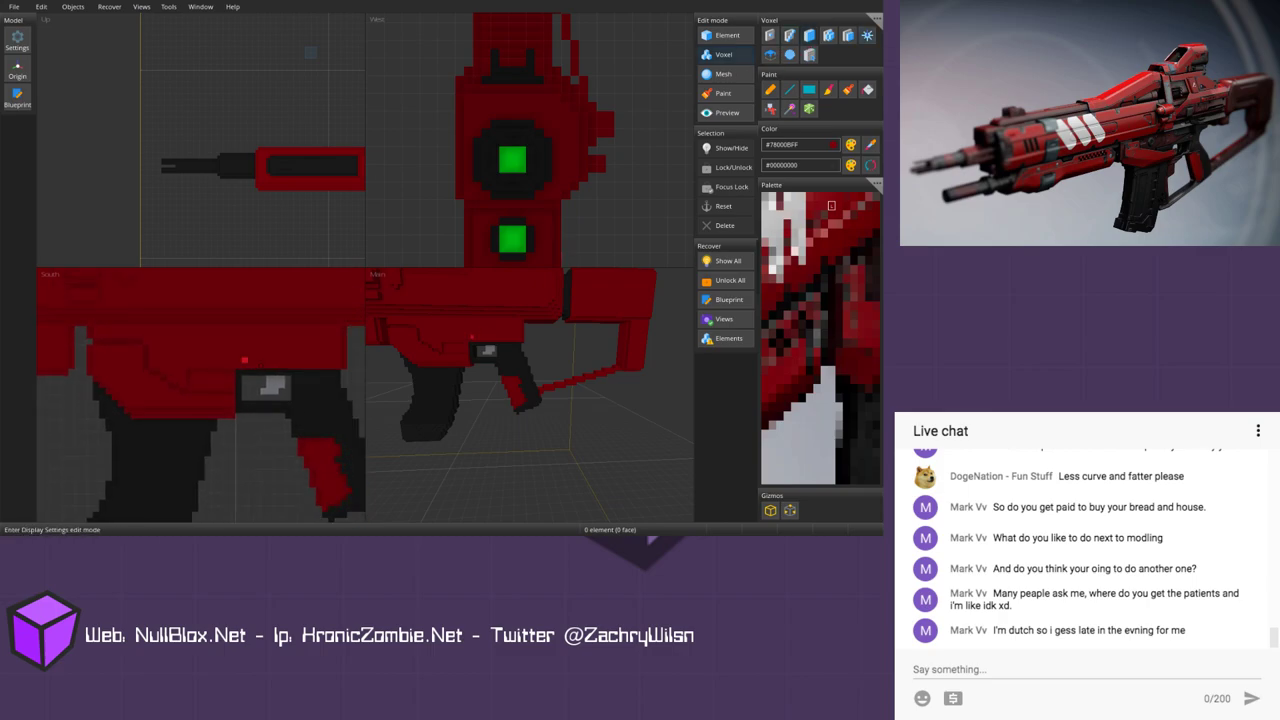
right_drag(245, 360, 233, 365)
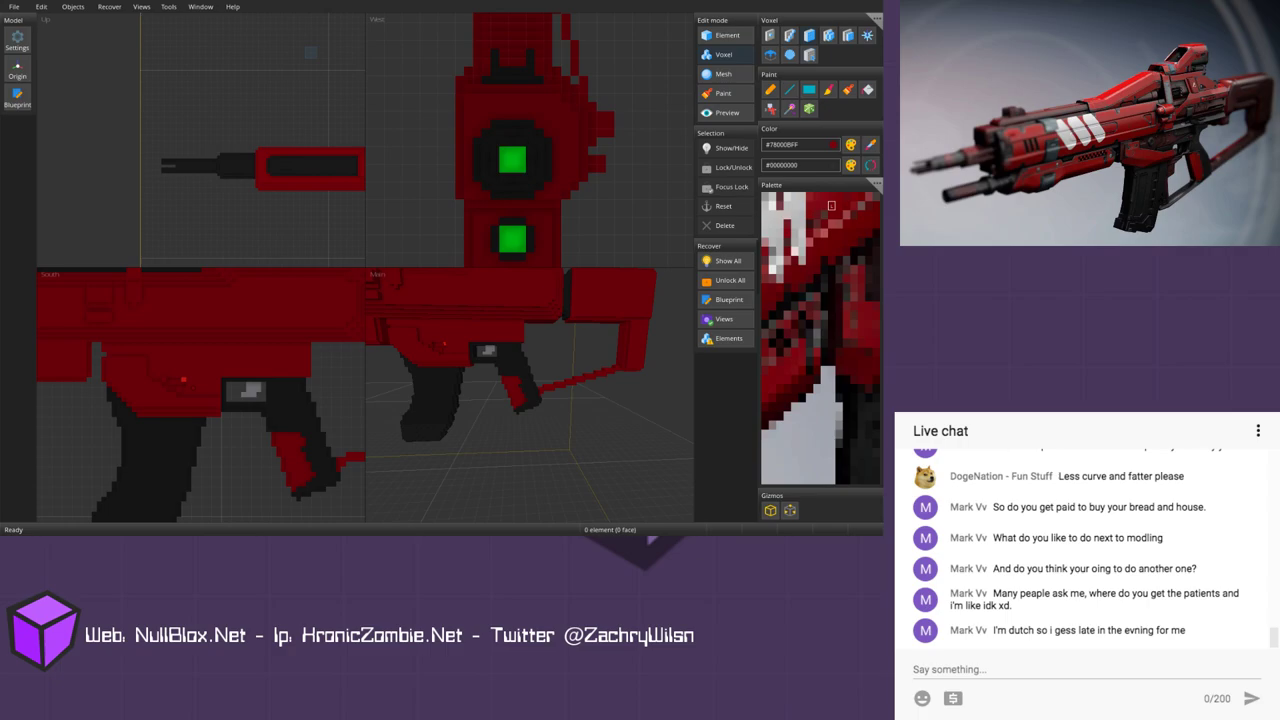
scroll(178, 380, up, 2)
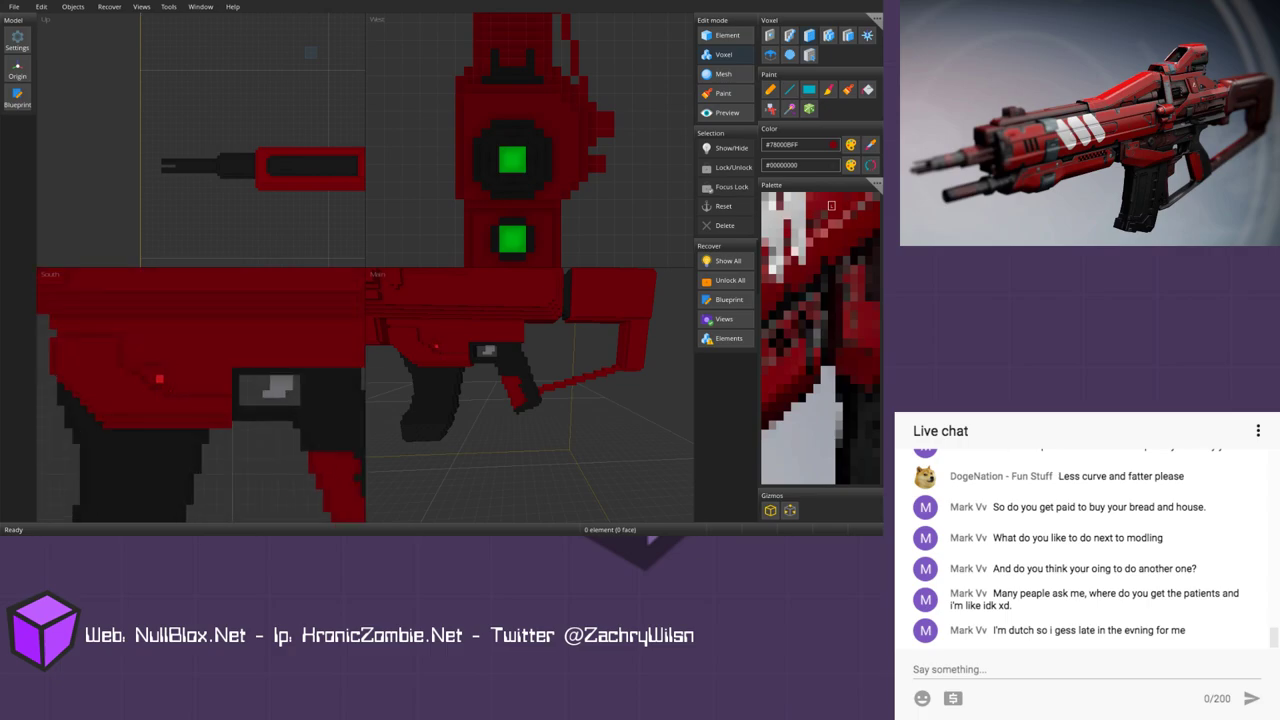
scroll(158, 378, down, 3)
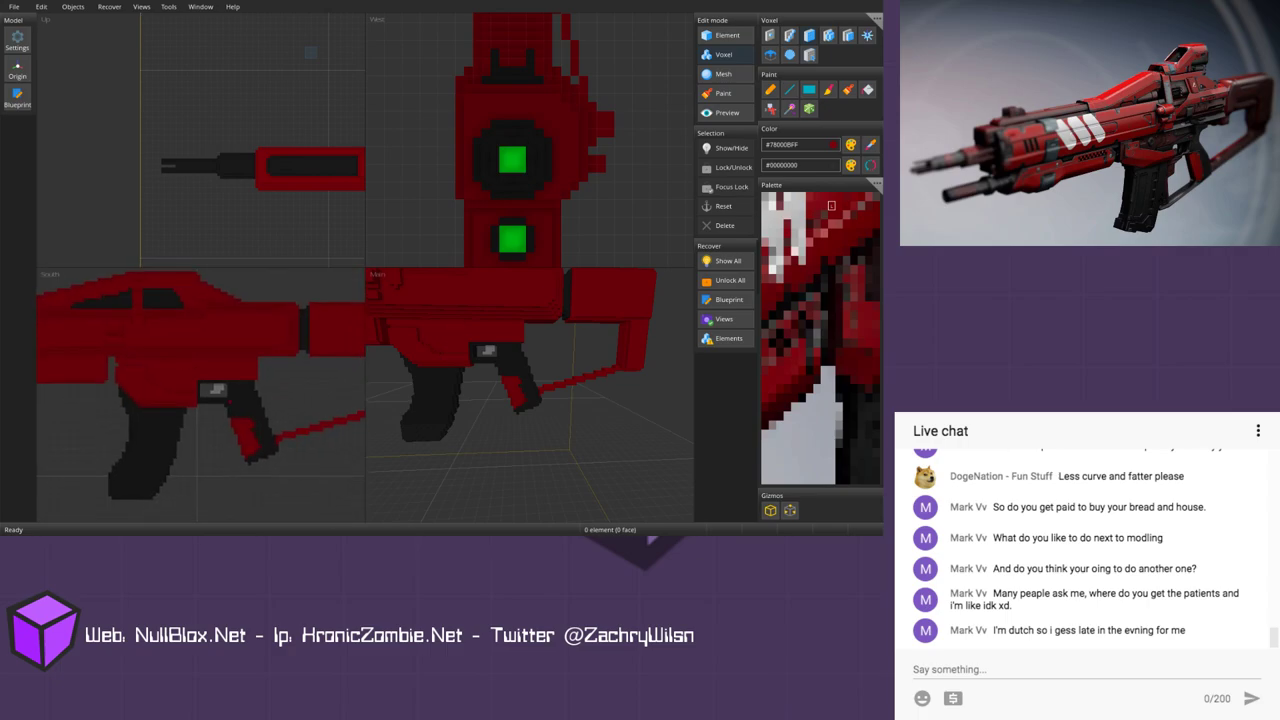
Step: Pick the near-black #191919 and paint a stepped line across the lower body's side, down to the trigger opening
click(854, 479)
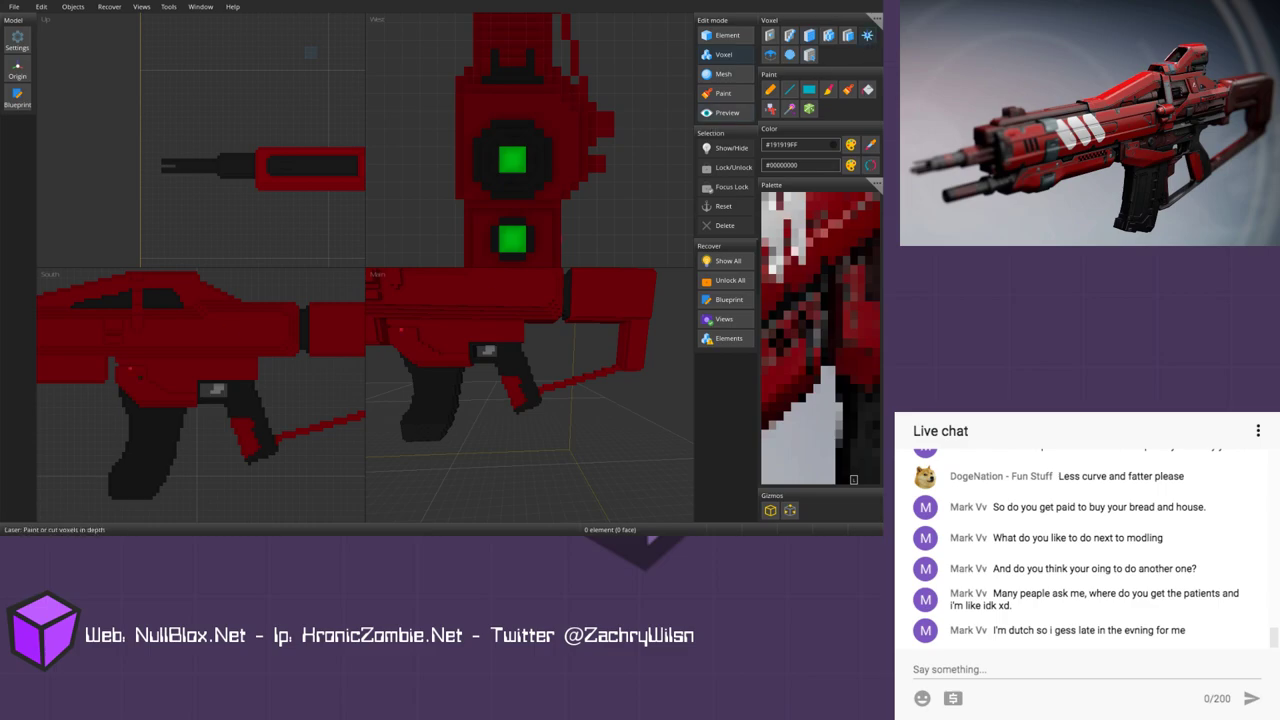
scroll(140, 370, up, 4)
click(130, 320)
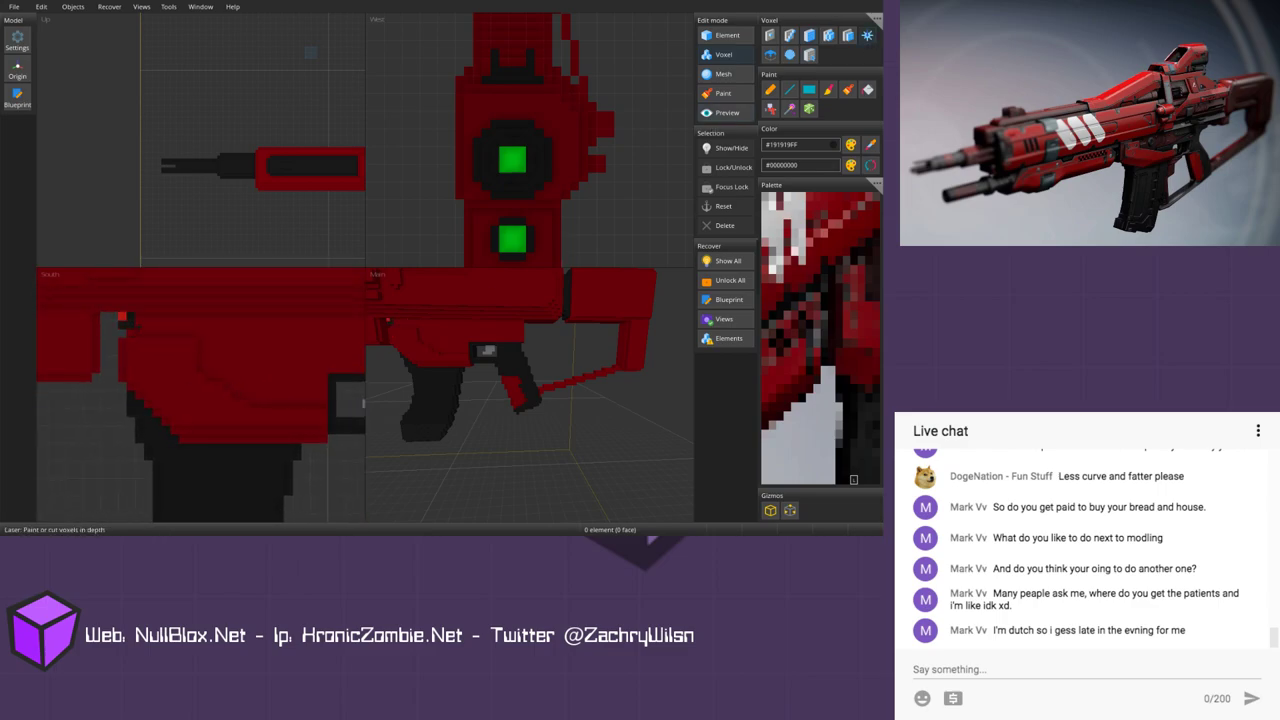
mouse_move(152, 344)
mouse_down()
mouse_move(202, 340)
mouse_move(210, 373)
mouse_move(256, 398)
mouse_move(320, 402)
mouse_up()
middle_drag(297, 359, 222, 407)
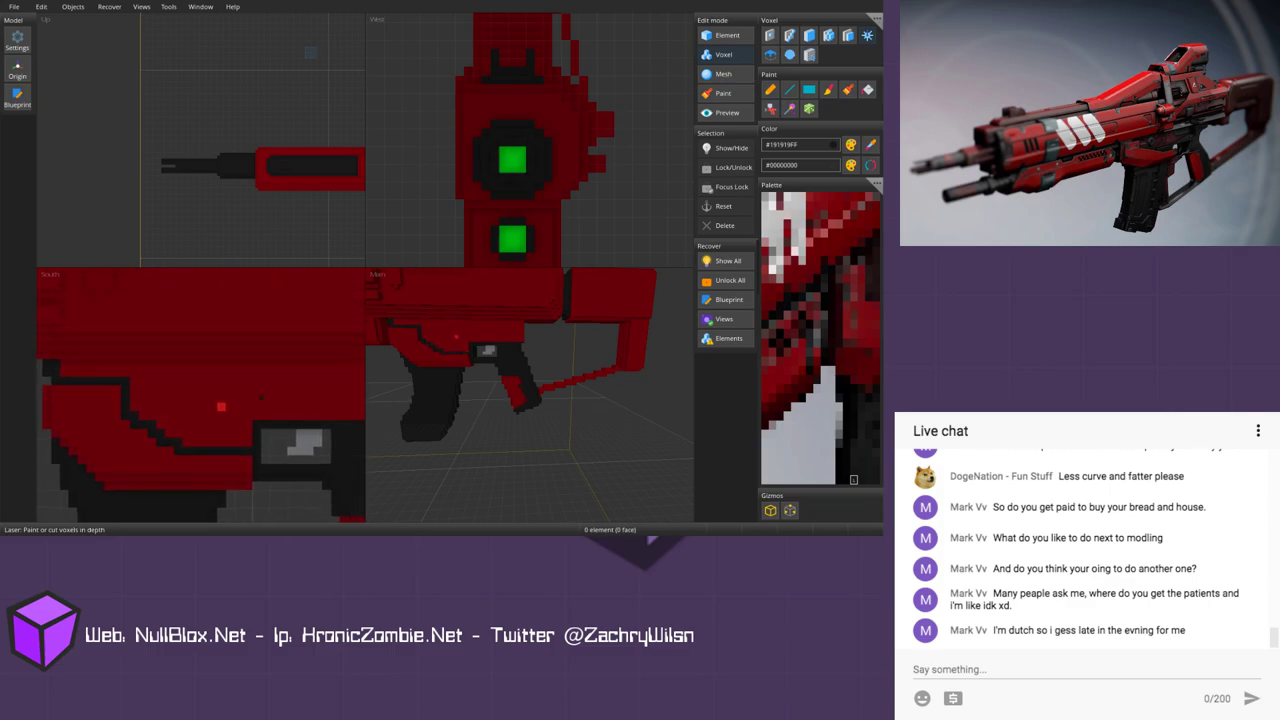
Step: Paint a near-black line along the top edge of the lower body and fill the enclosed area down to the stepped line
drag(64, 363, 309, 364)
middle_drag(309, 364, 241, 365)
drag(241, 365, 334, 365)
scroll(319, 373, down, 3)
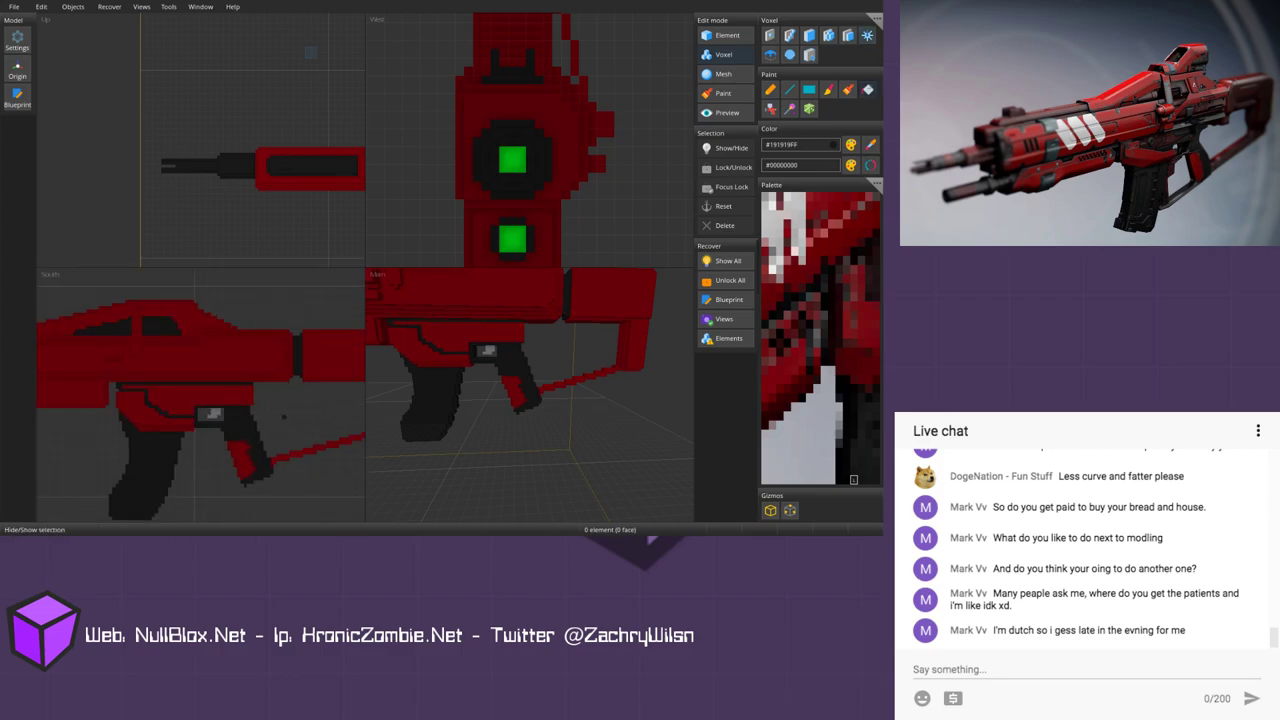
click(206, 390)
Step: Examine the two-tone lower body, magazine and grip from the side and from behind
scroll(206, 390, down, 4)
middle_drag(206, 390, 239, 356)
middle_drag(385, 402, 470, 421)
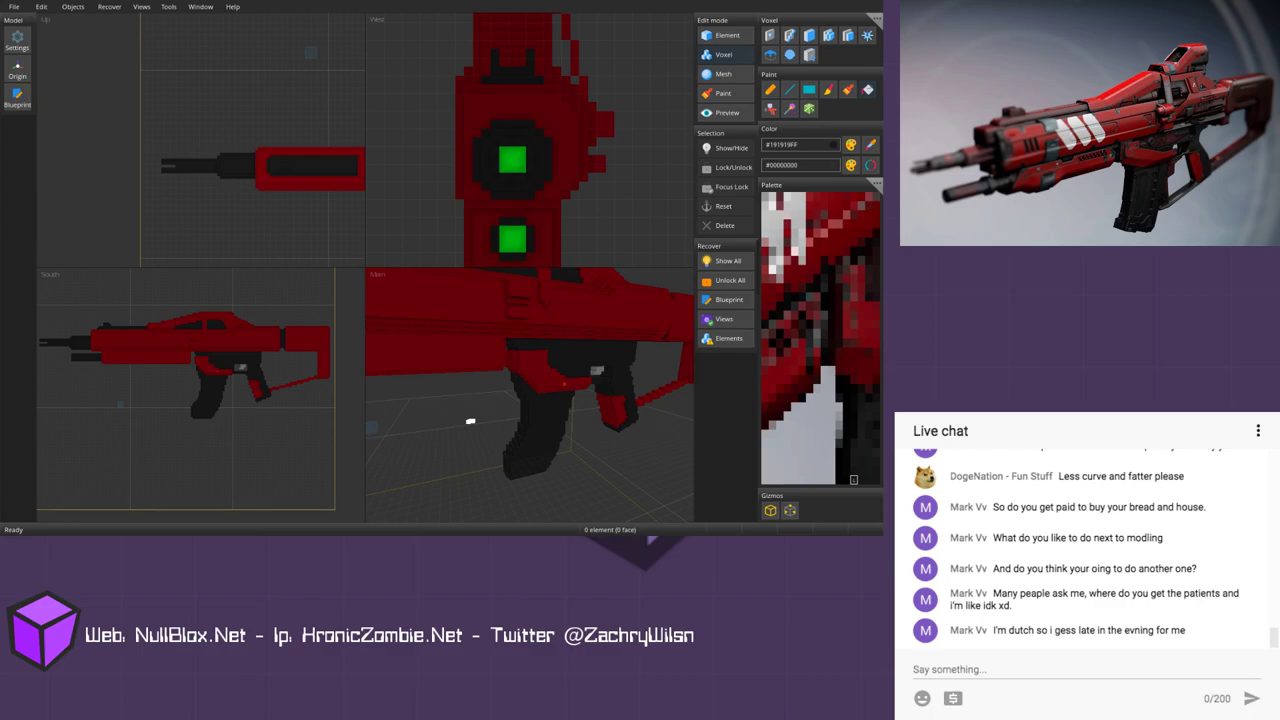
middle_drag(470, 421, 412, 398)
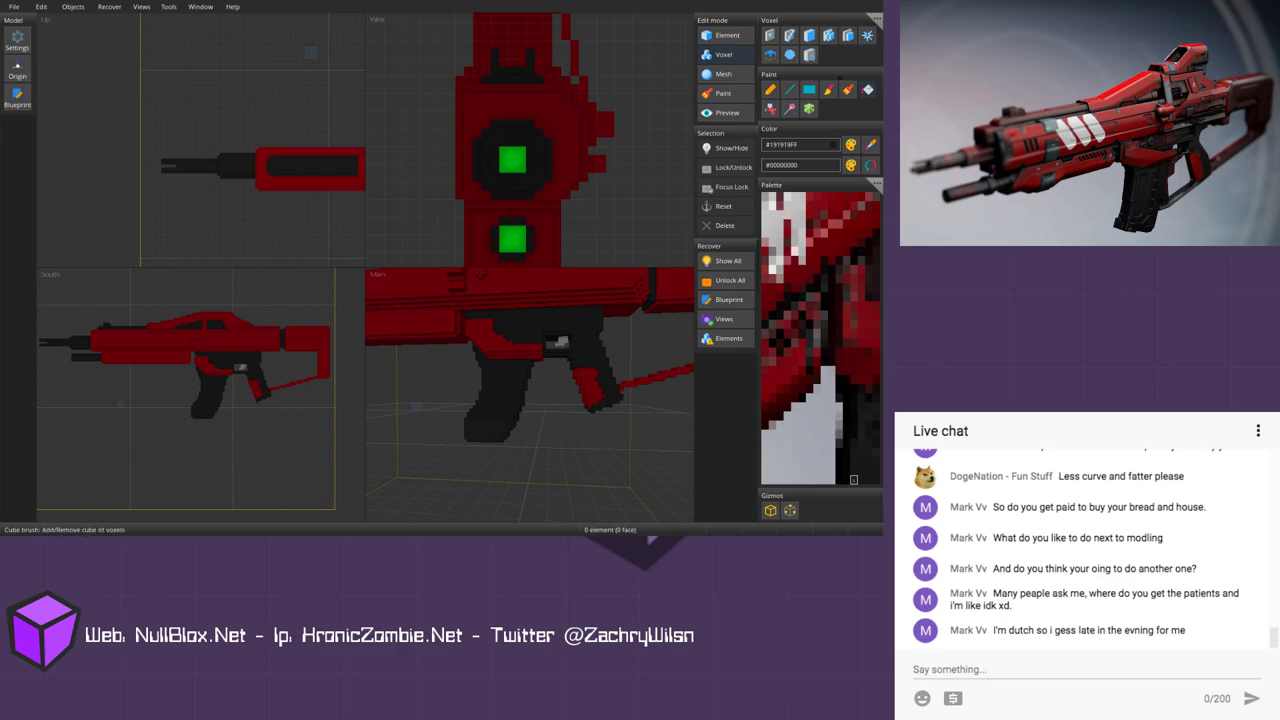
scroll(530, 395, up, 2)
middle_drag(525, 430, 448, 391)
middle_drag(524, 338, 518, 340)
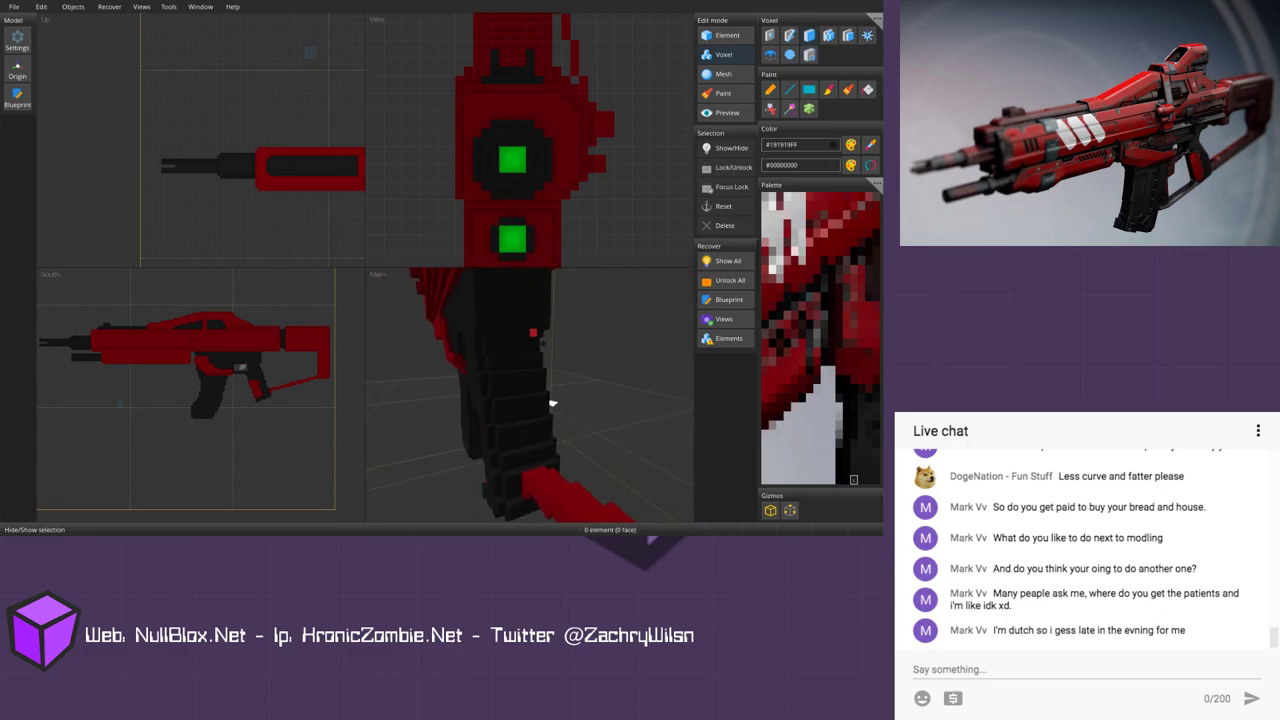
middle_drag(552, 403, 453, 473)
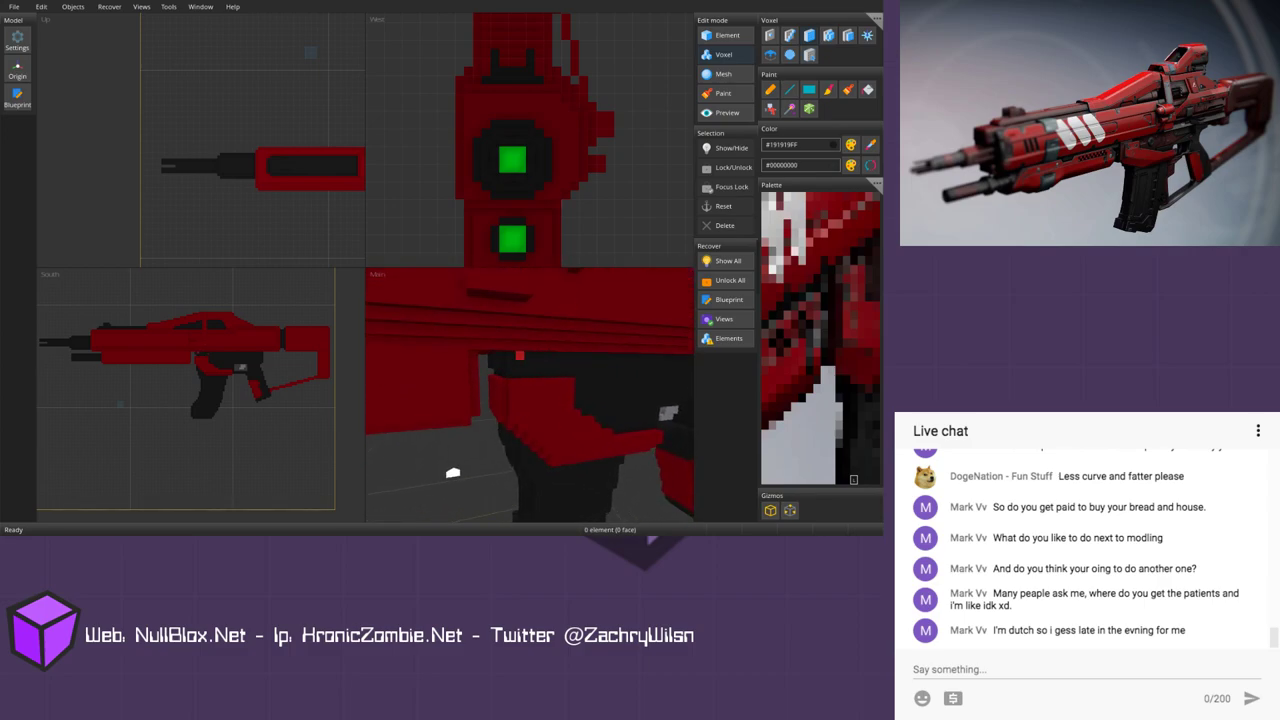
Step: Switch to the dark red #780000 and build up the stepped red panel around the top of the magazine
mouse_move(453, 473)
middle_down()
mouse_move(457, 457)
mouse_move(438, 480)
middle_up()
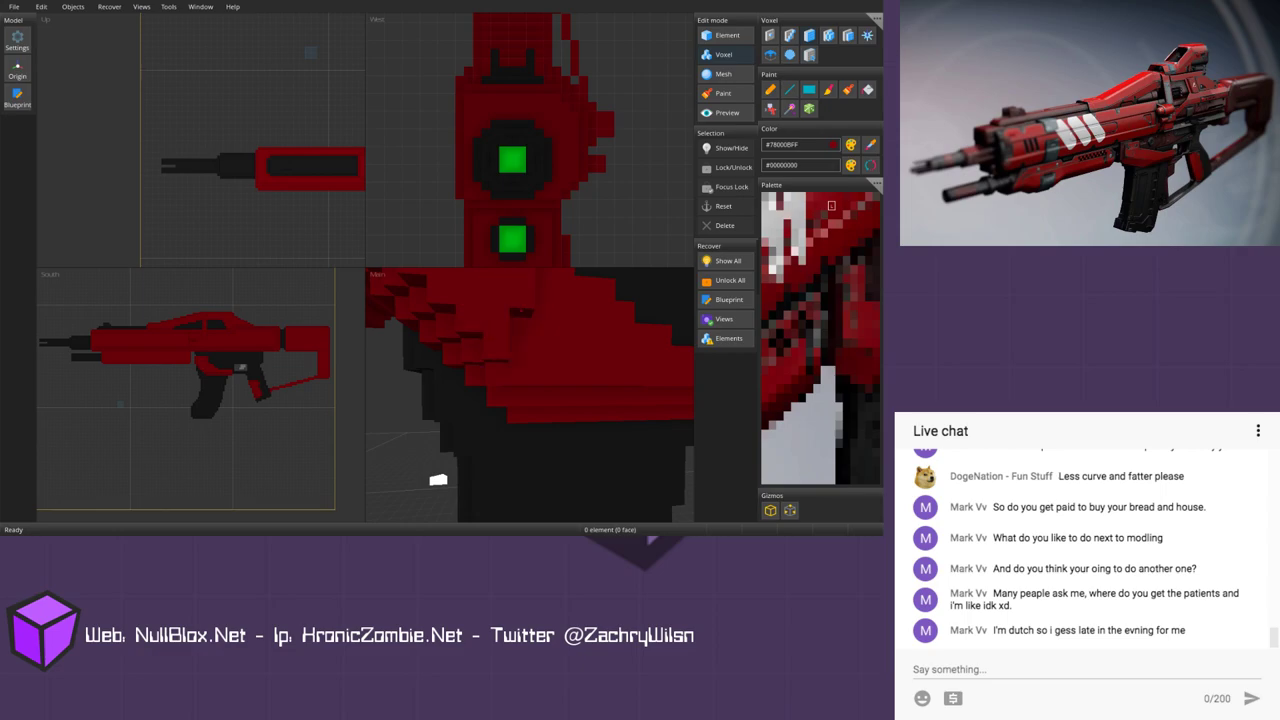
middle_drag(521, 320, 488, 356)
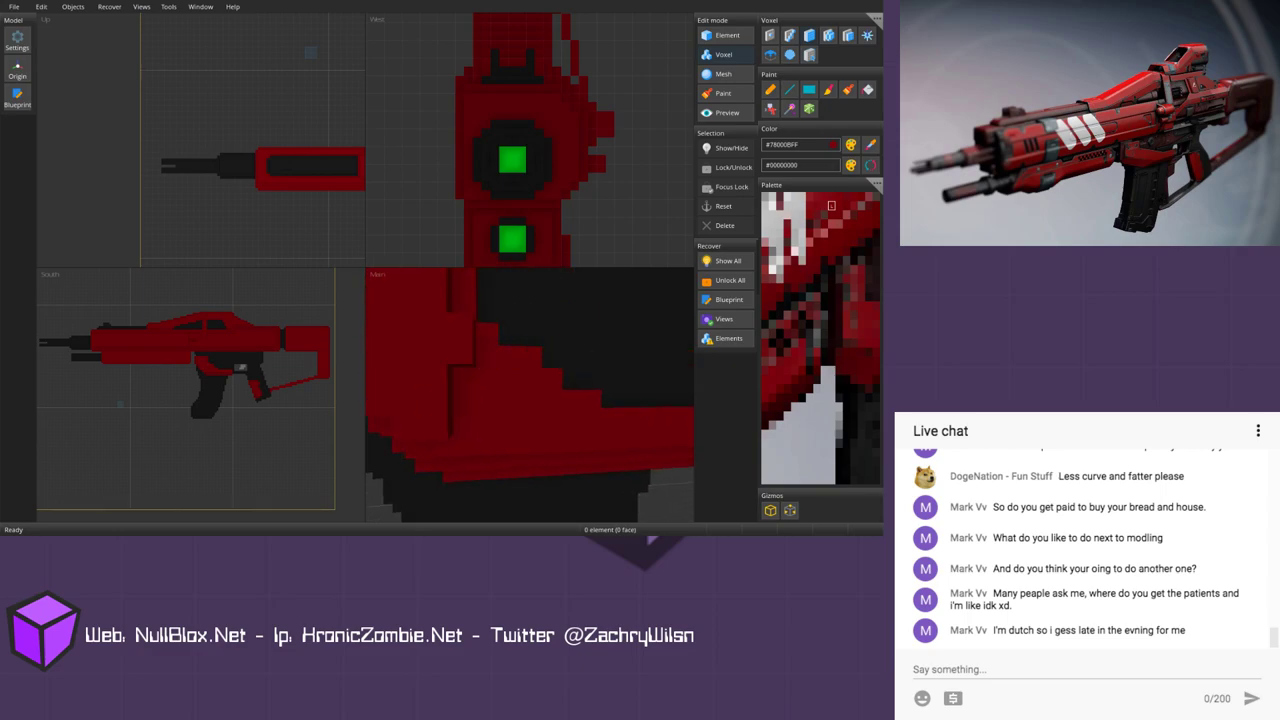
middle_drag(451, 438, 424, 490)
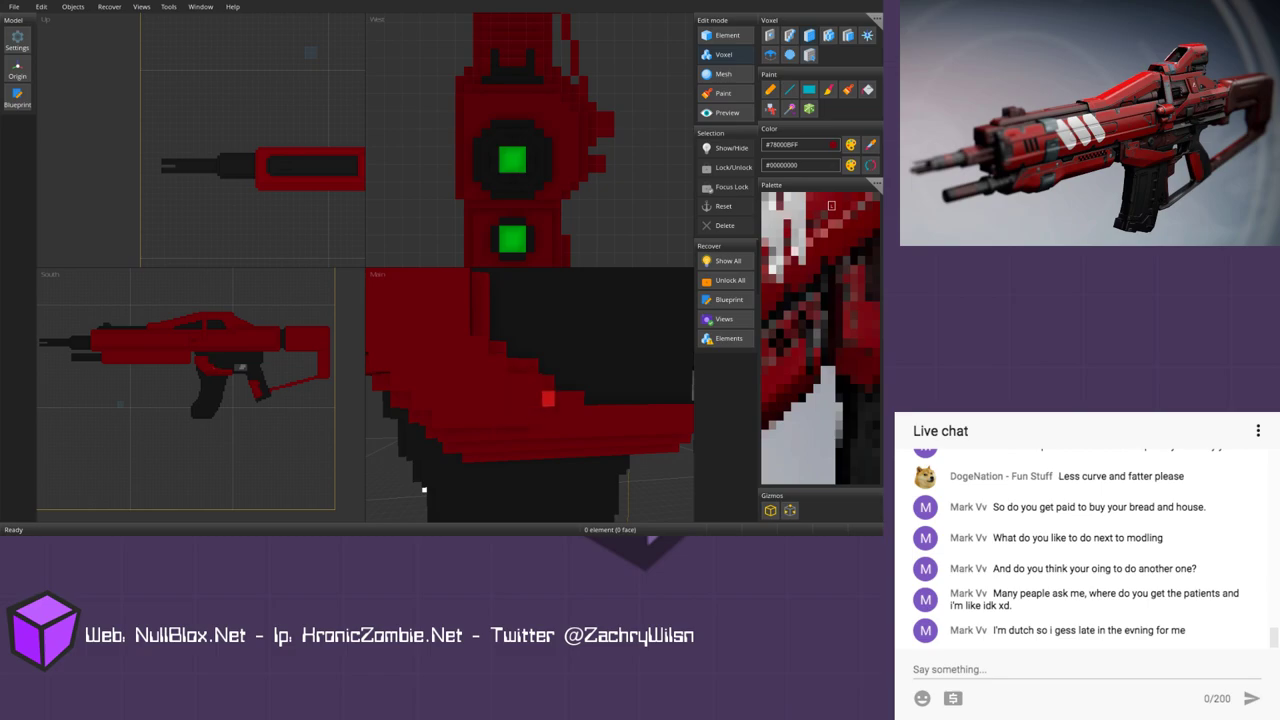
middle_drag(424, 490, 453, 477)
scroll(536, 404, up, 3)
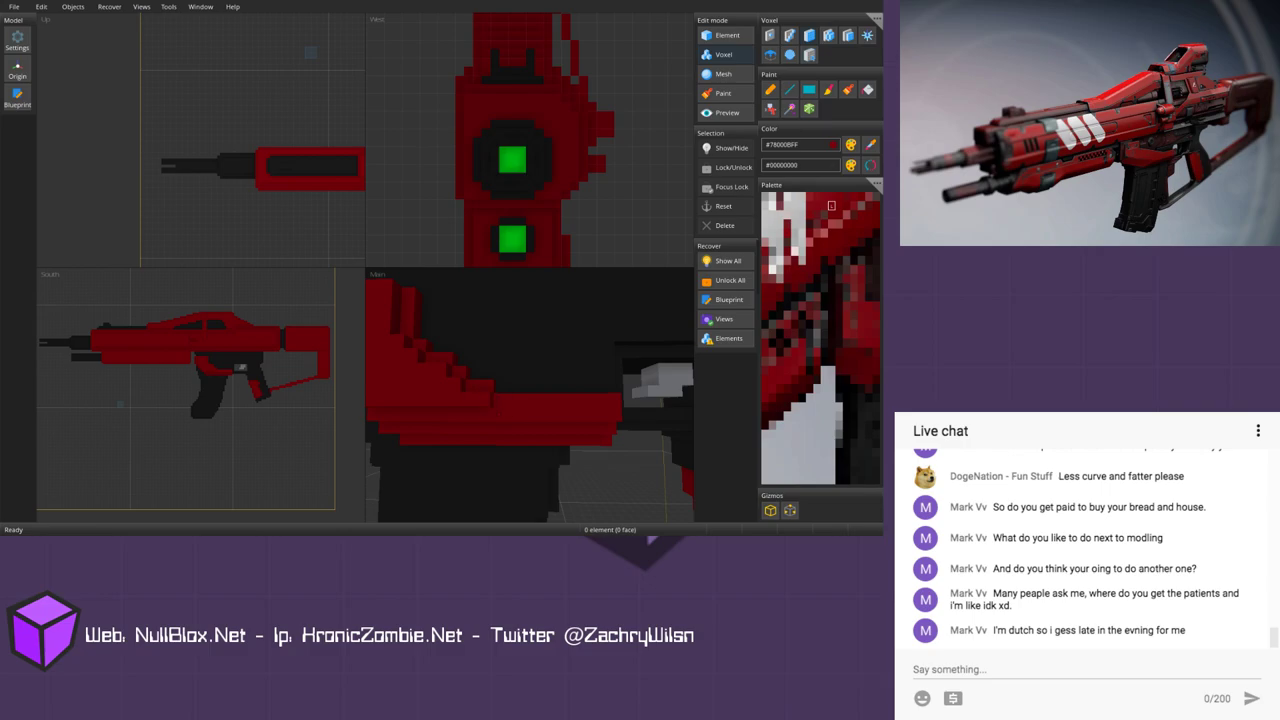
scroll(498, 429, down, 6)
mouse_move(498, 429)
middle_down()
mouse_move(537, 388)
mouse_move(576, 394)
mouse_move(562, 396)
middle_up()
scroll(498, 429, up, 5)
Step: Pick the near-black #191919 and shape the upper rear of the grip where it meets the body
click(853, 479)
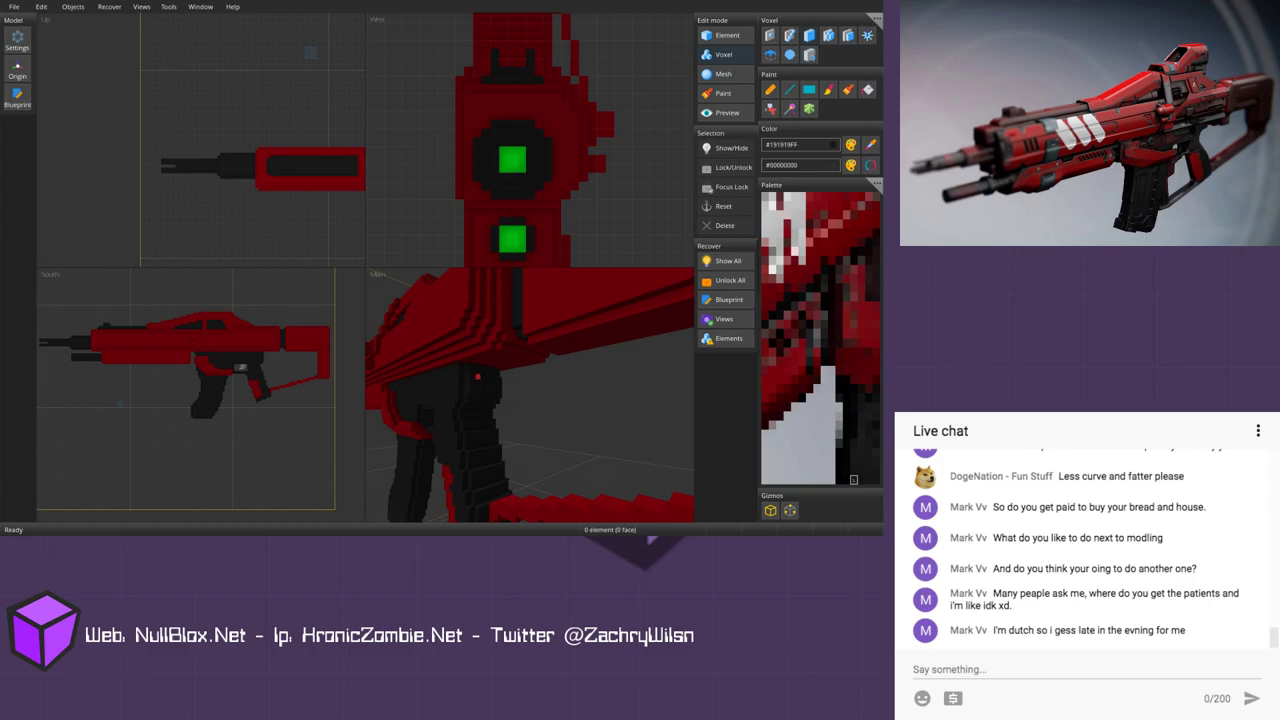
middle_drag(491, 378, 573, 390)
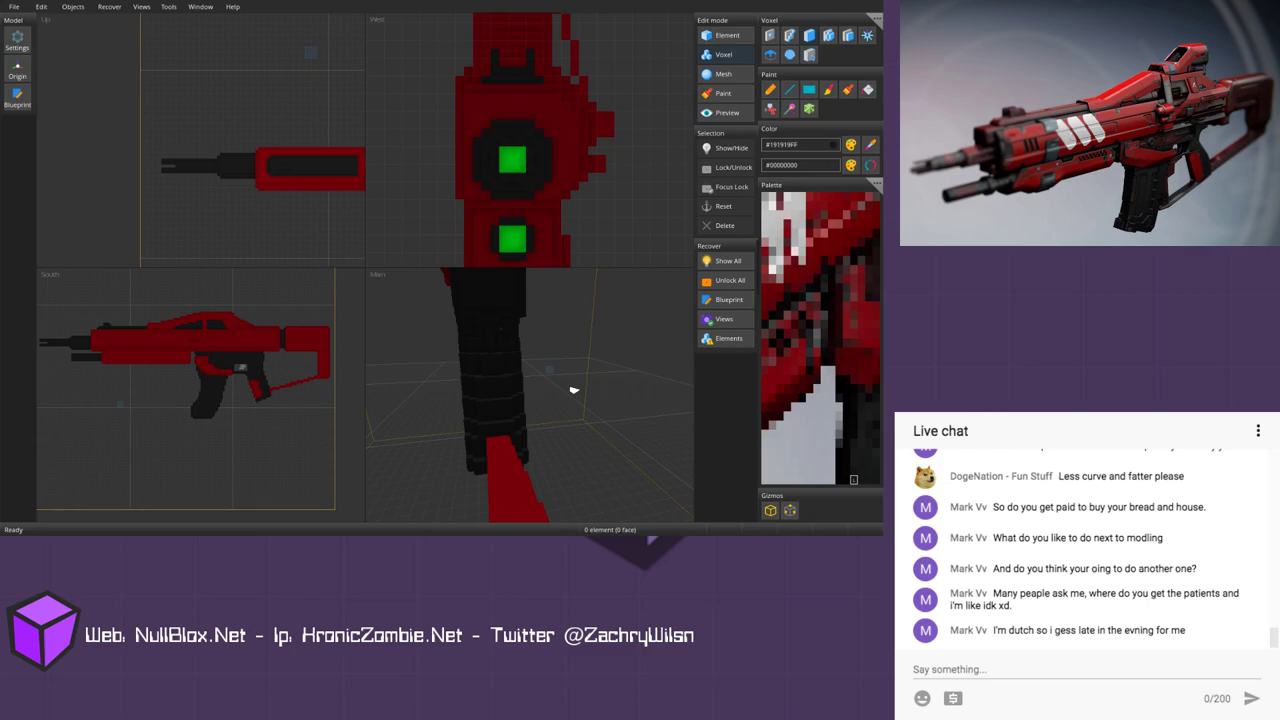
scroll(573, 390, down, 1)
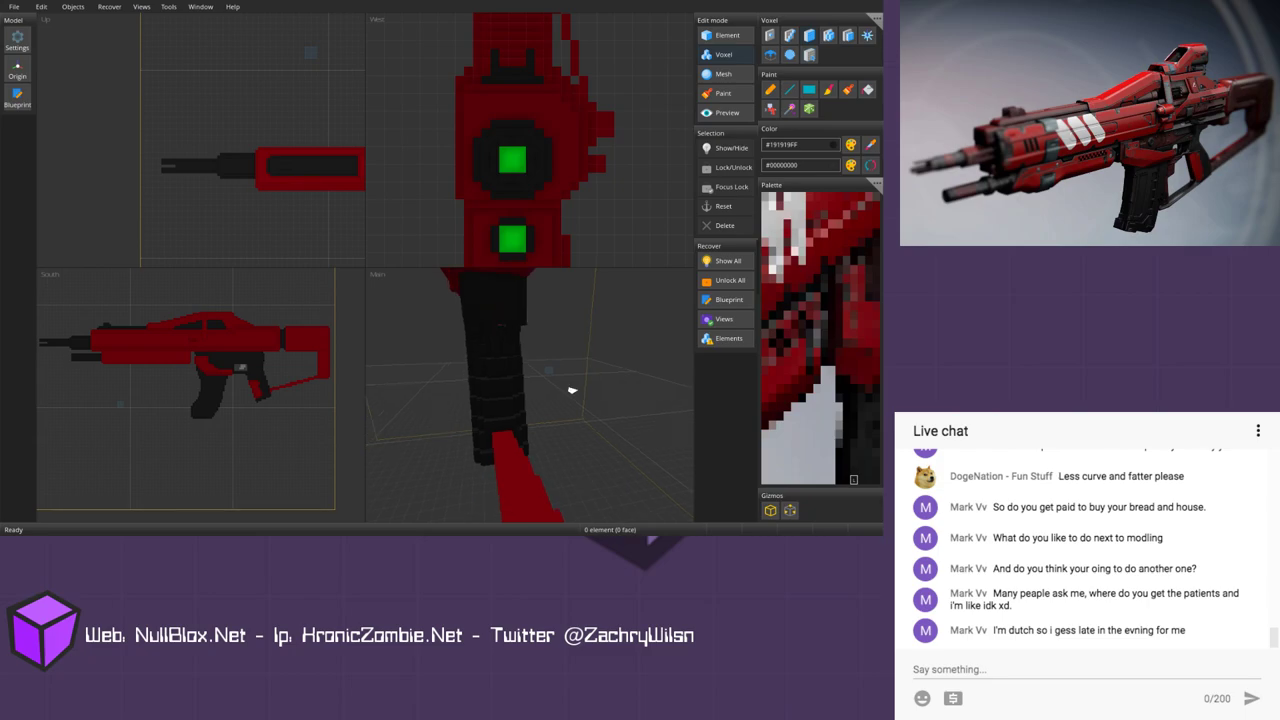
middle_drag(573, 390, 573, 399)
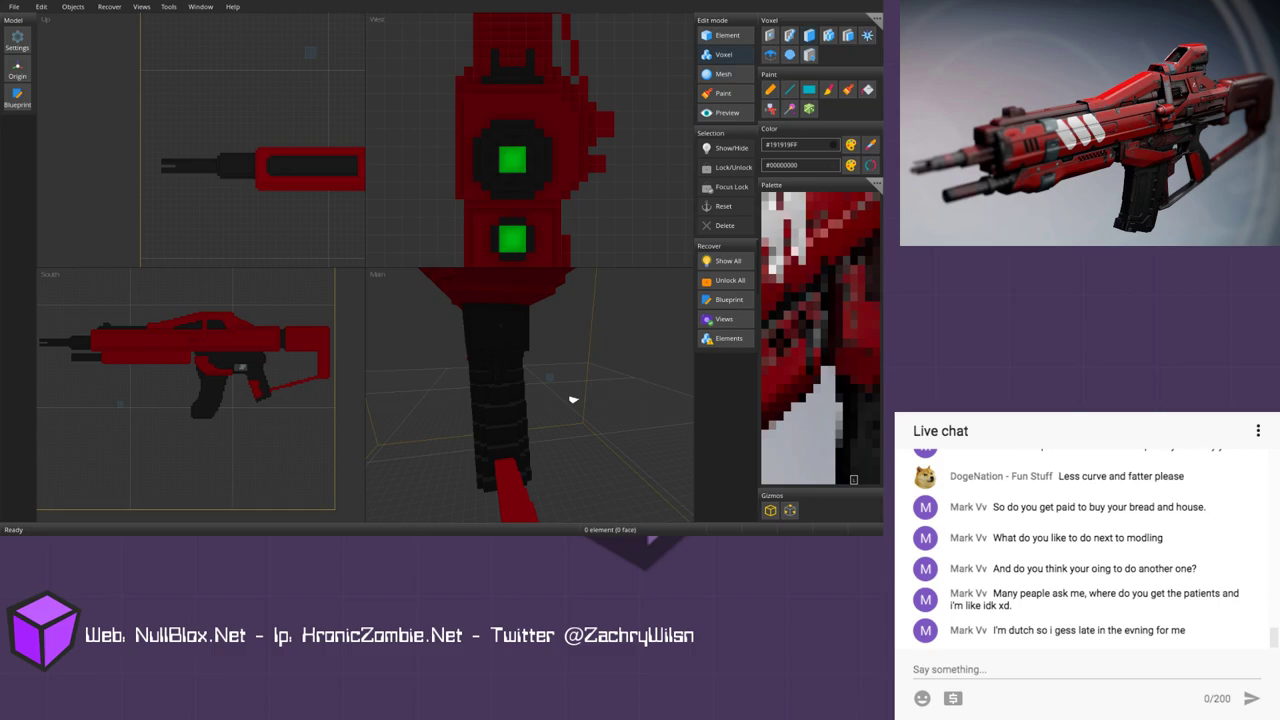
right_drag(573, 400, 462, 407)
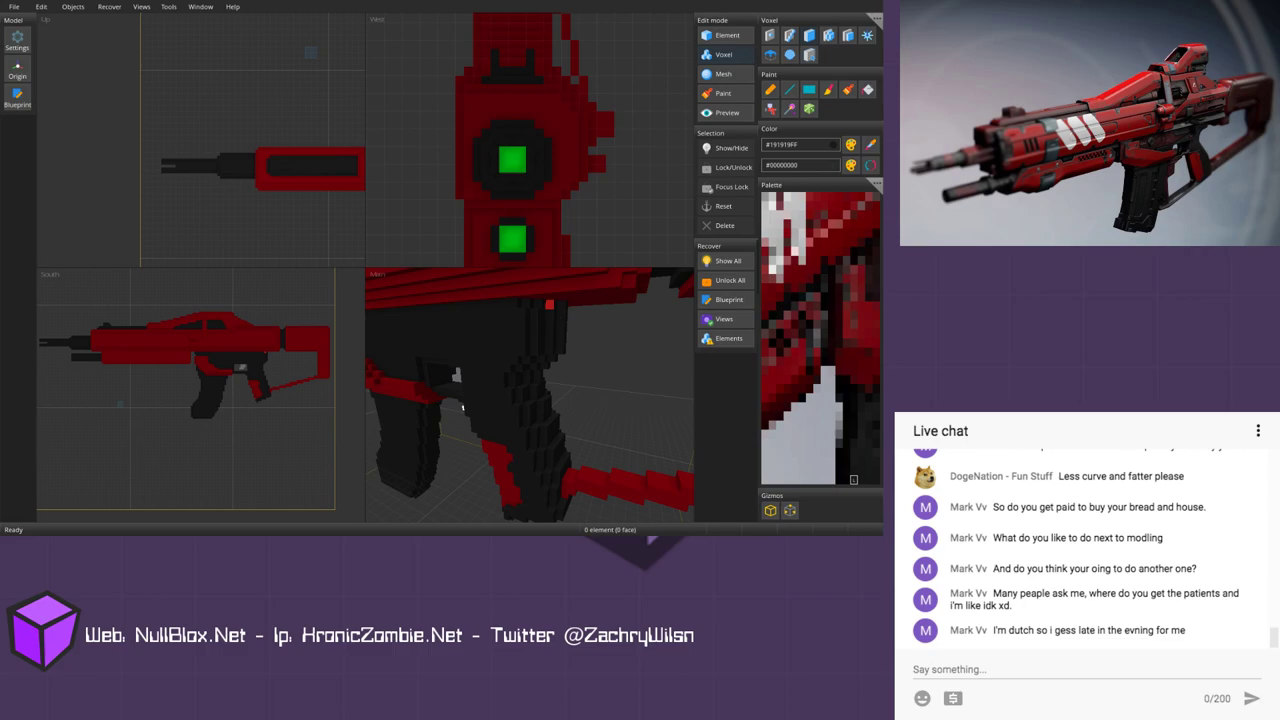
right_drag(576, 324, 534, 325)
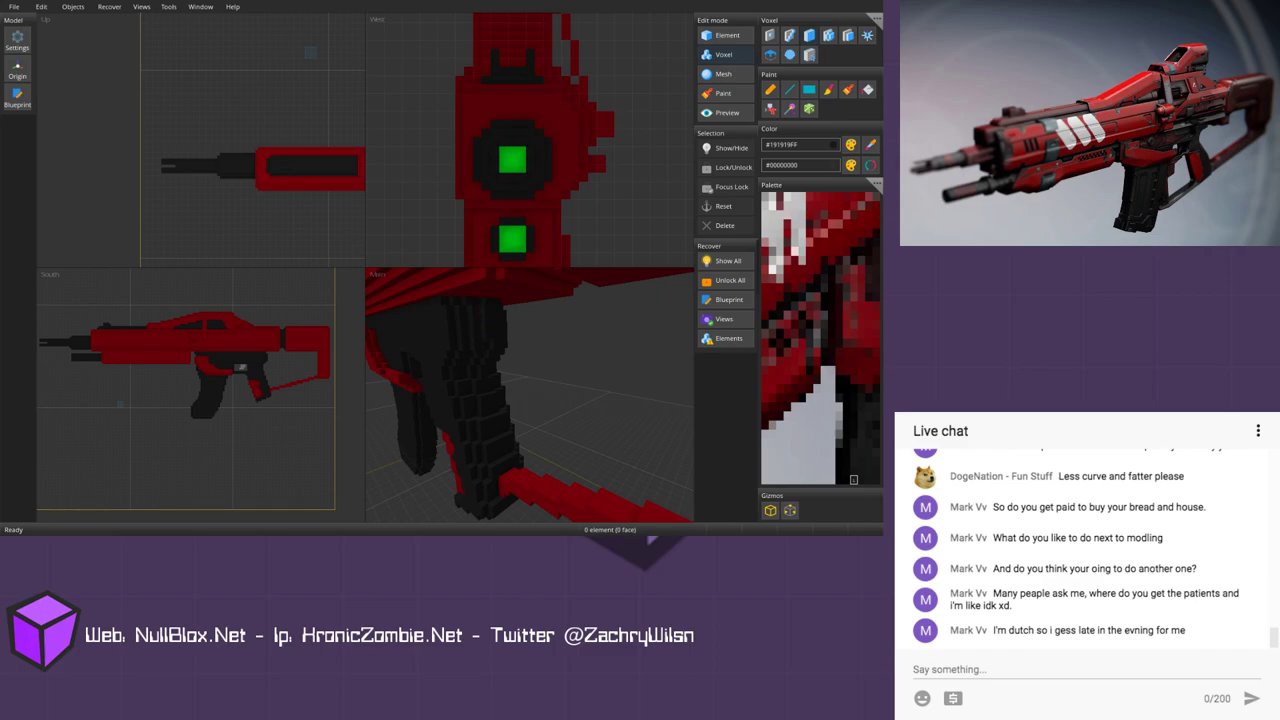
right_drag(484, 347, 477, 310)
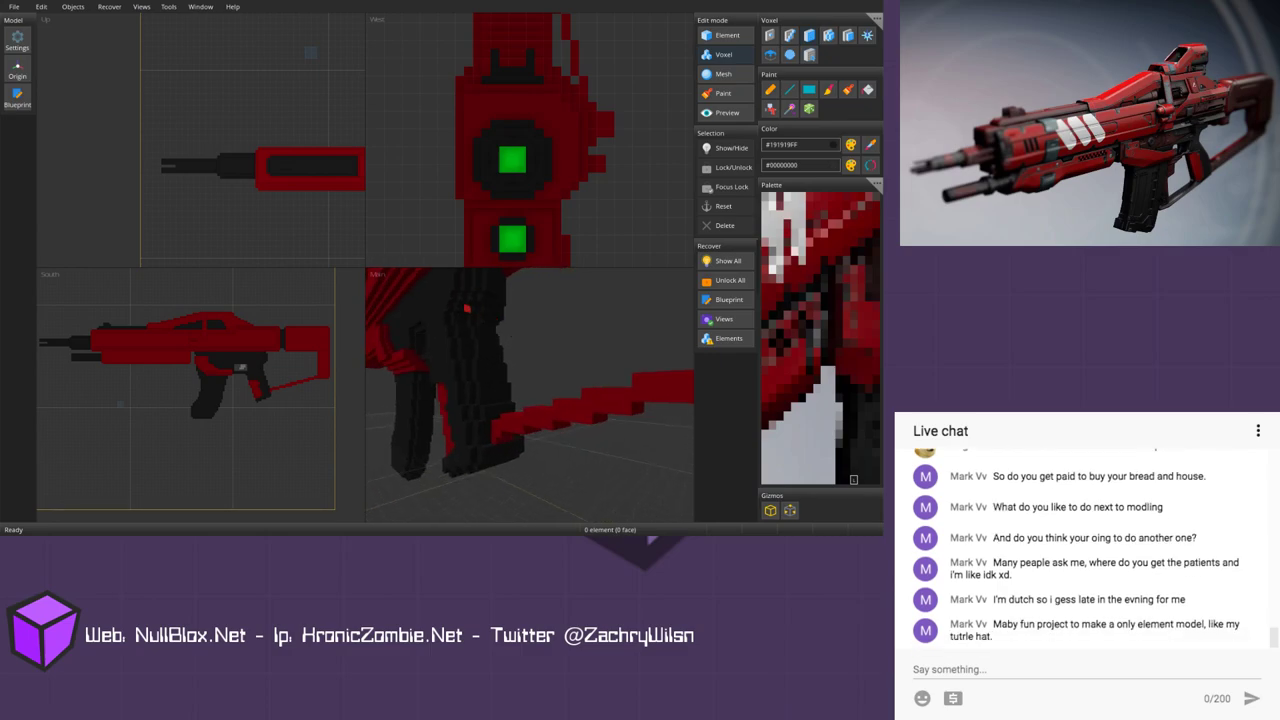
right_drag(510, 336, 575, 356)
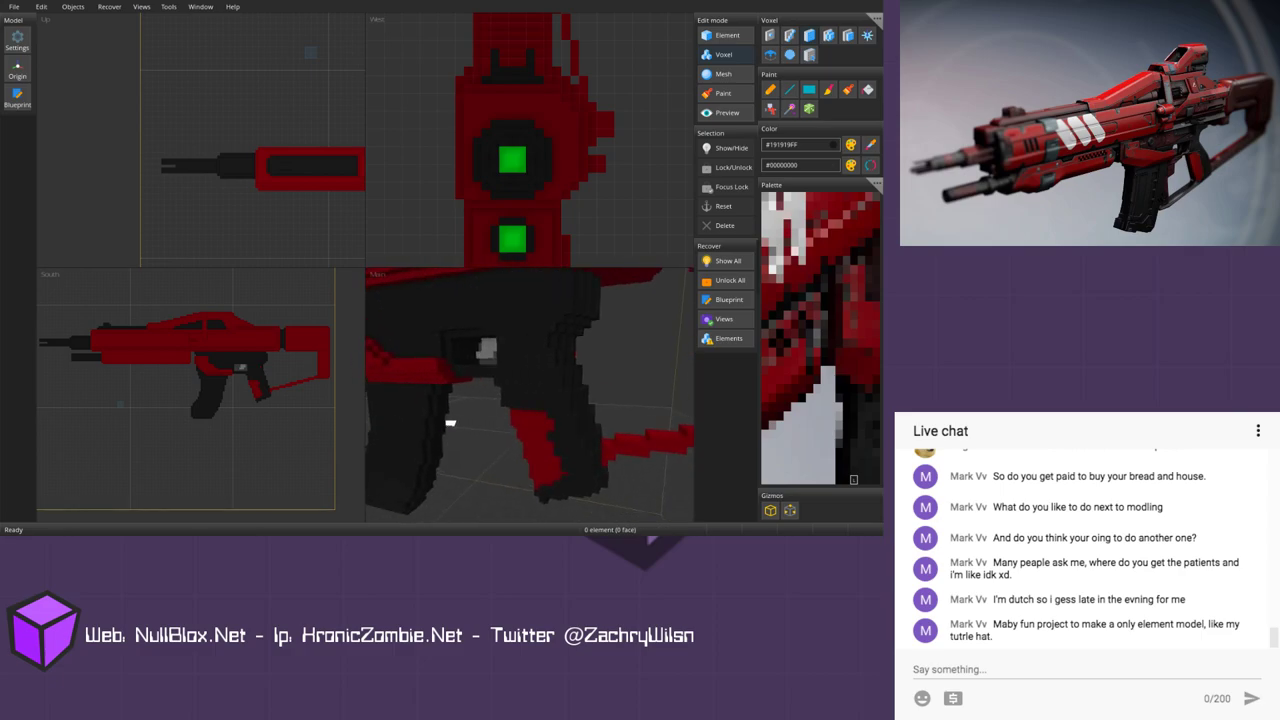
Step: Pick the dark red #780000 from the stock and build up stepped voxel layers on the stock's side
scroll(452, 422, down, 5)
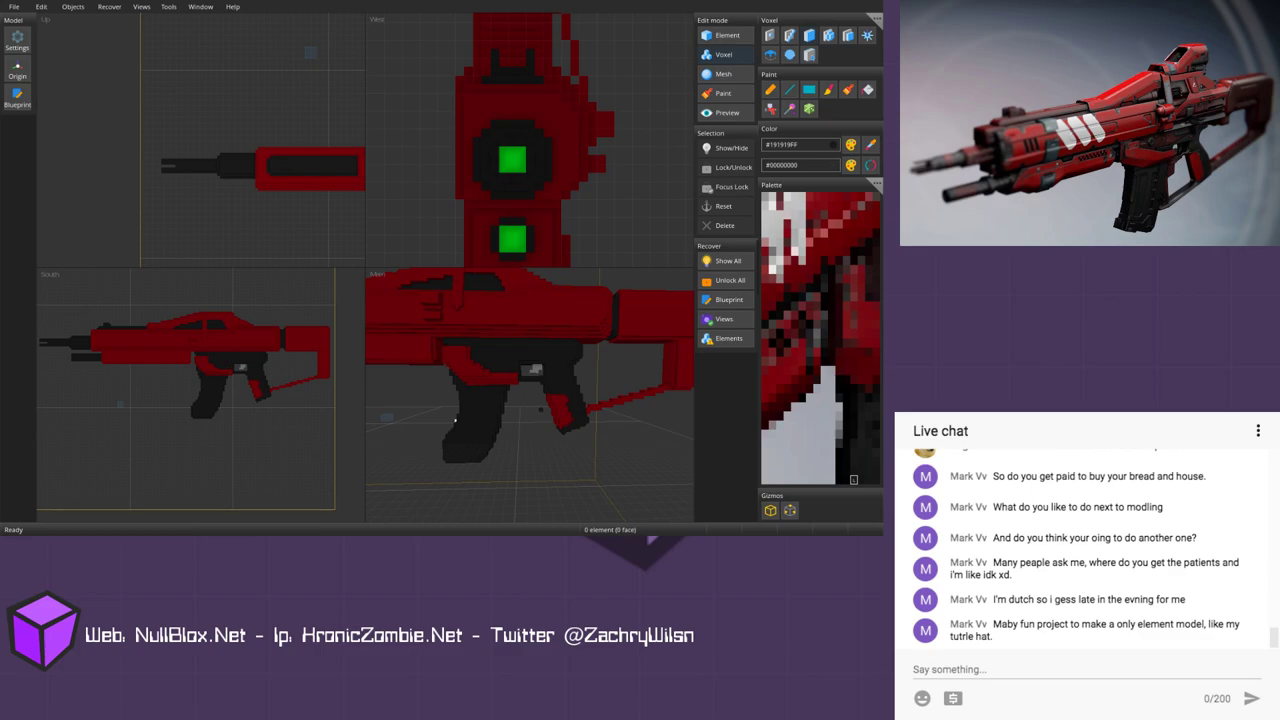
middle_drag(455, 420, 495, 440)
scroll(494, 440, down, 5)
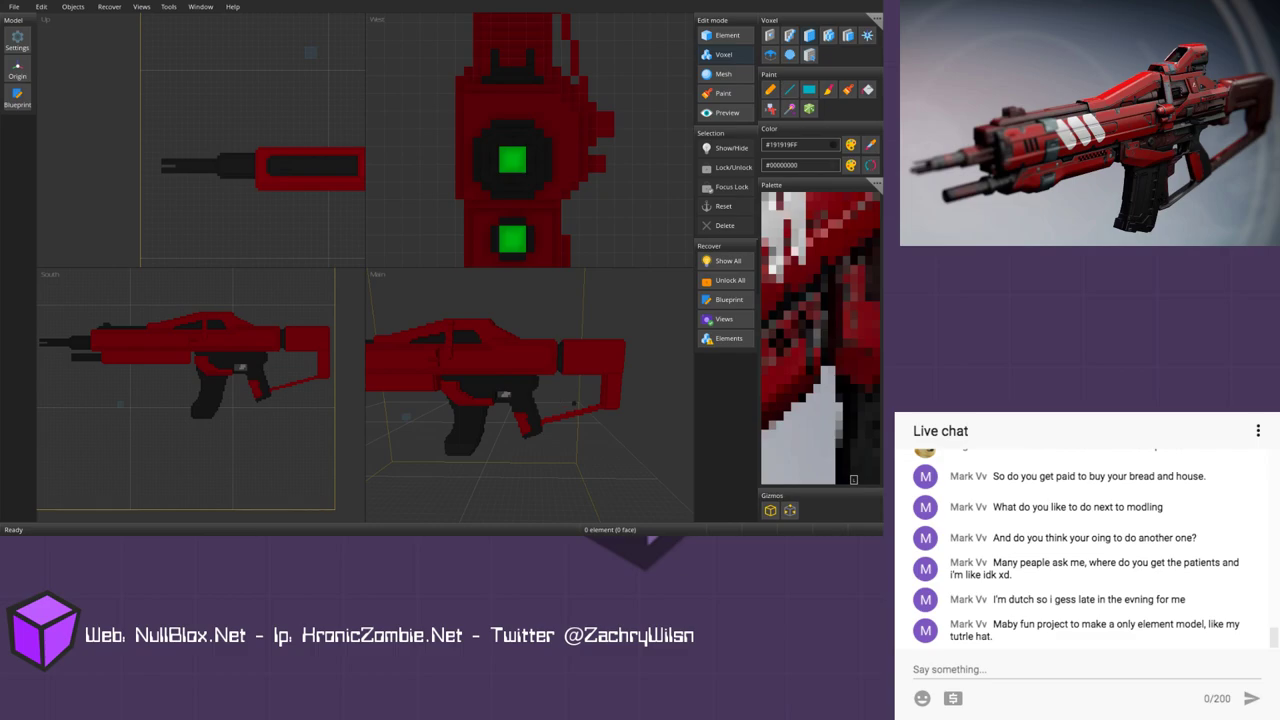
middle_drag(495, 440, 488, 440)
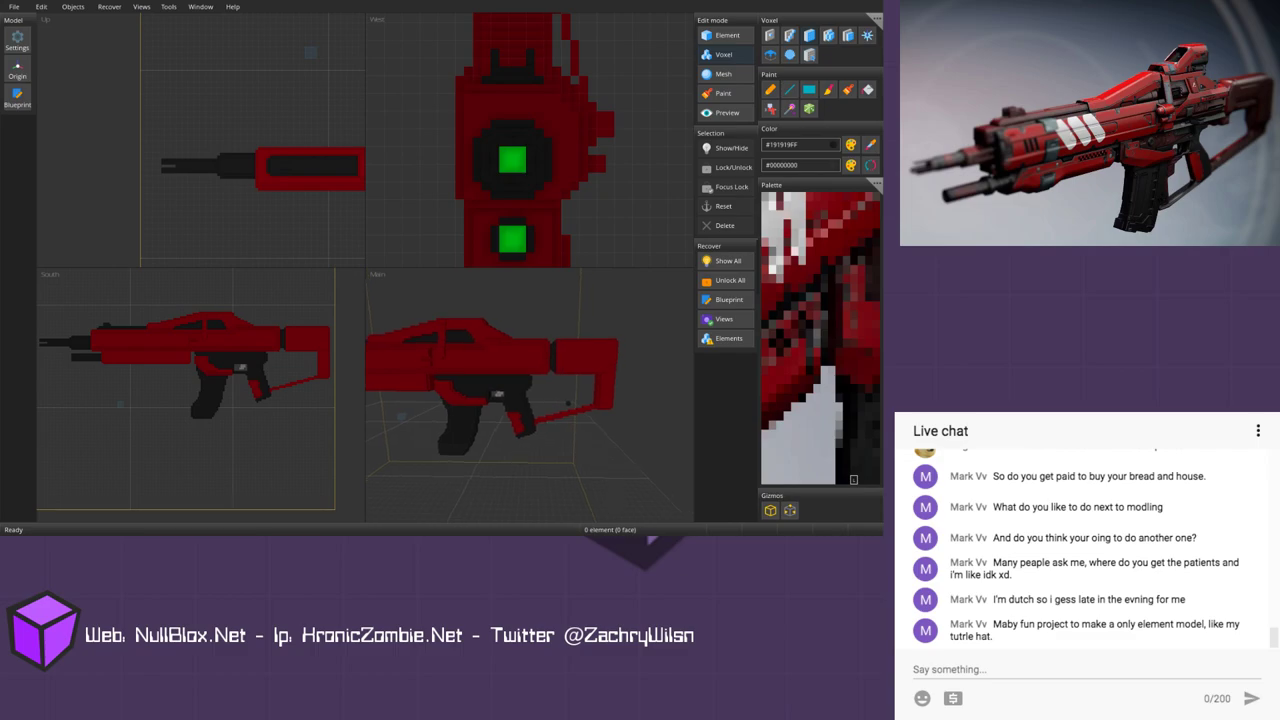
middle_drag(316, 392, 184, 456)
scroll(290, 390, up, 2)
scroll(283, 404, up, 4)
scroll(221, 426, up, 3)
alt+click(204, 325)
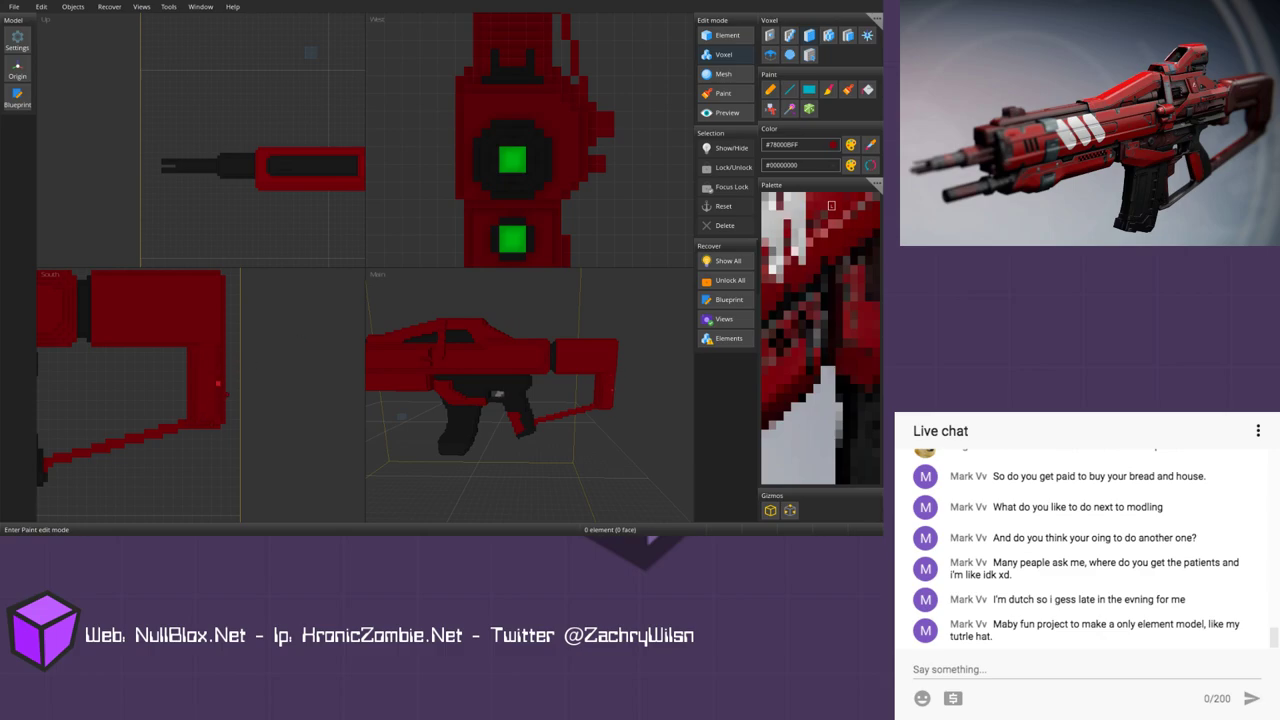
middle_drag(497, 393, 480, 404)
right_drag(470, 414, 592, 394)
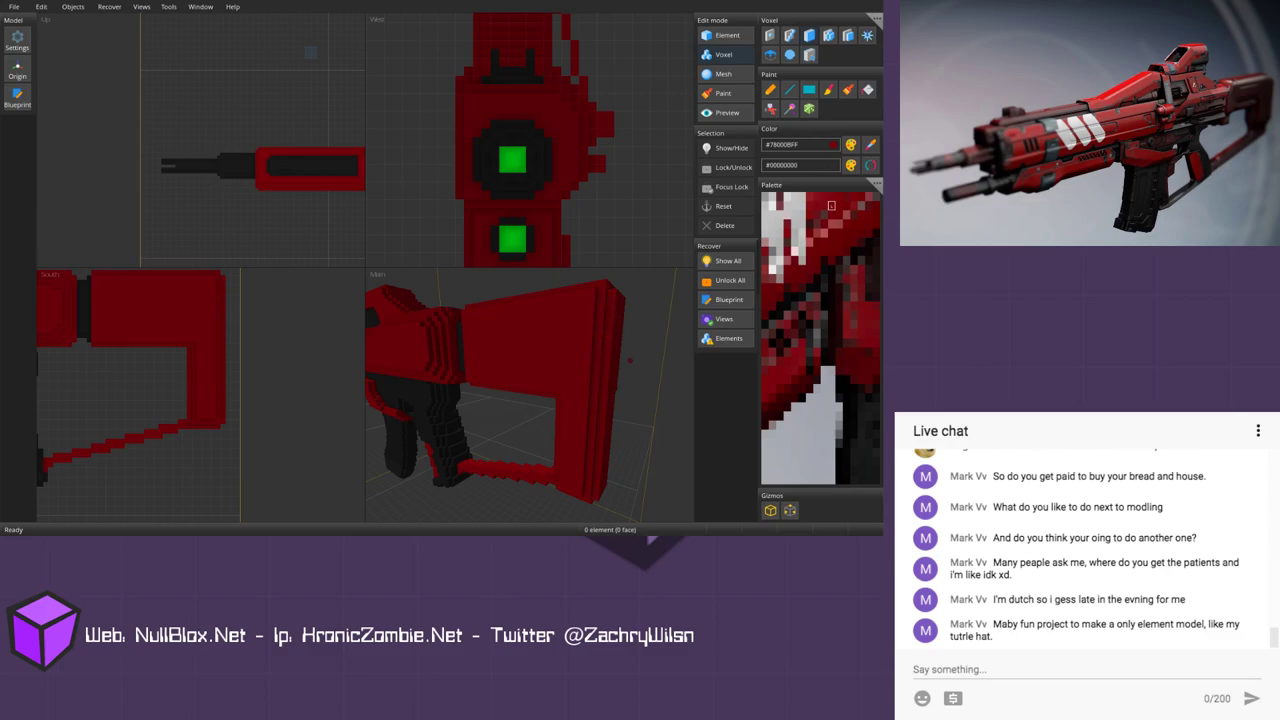
middle_drag(200, 350, 192, 379)
right_drag(582, 326, 593, 355)
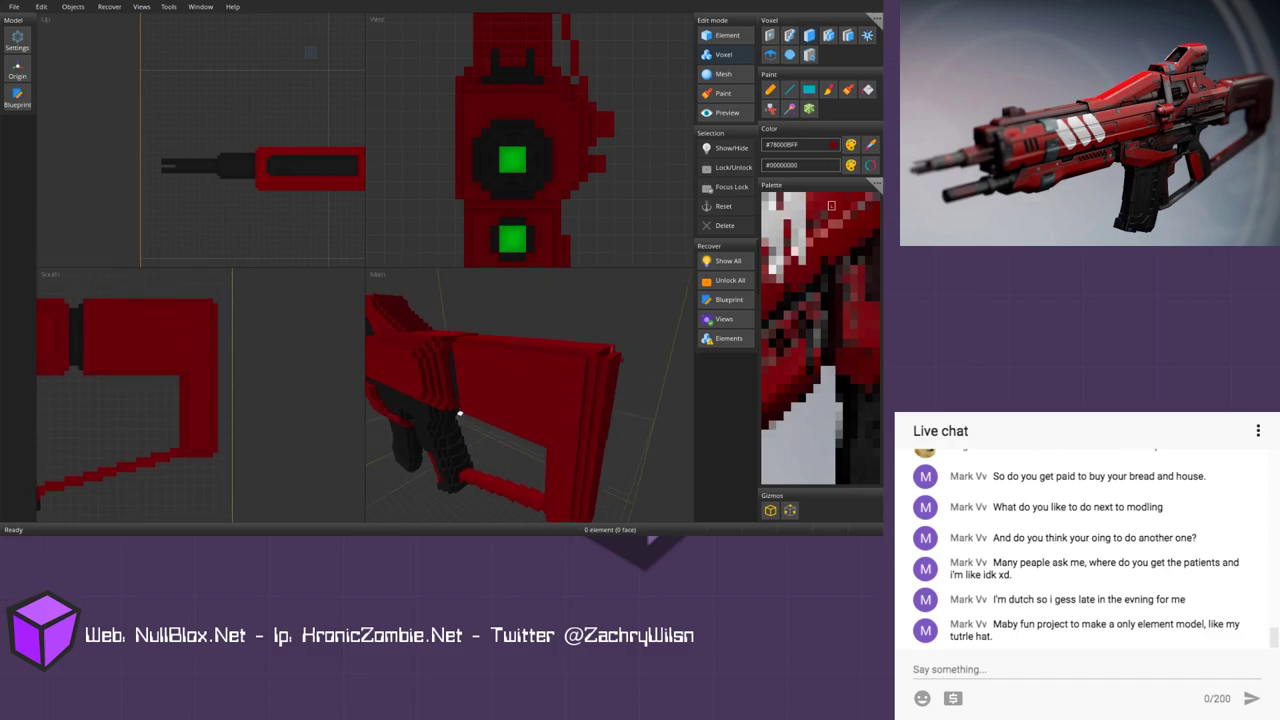
Step: Shape a stepped band along the stock's side, following its lower edge and inner corner
right_drag(459, 413, 468, 411)
right_drag(633, 386, 539, 343)
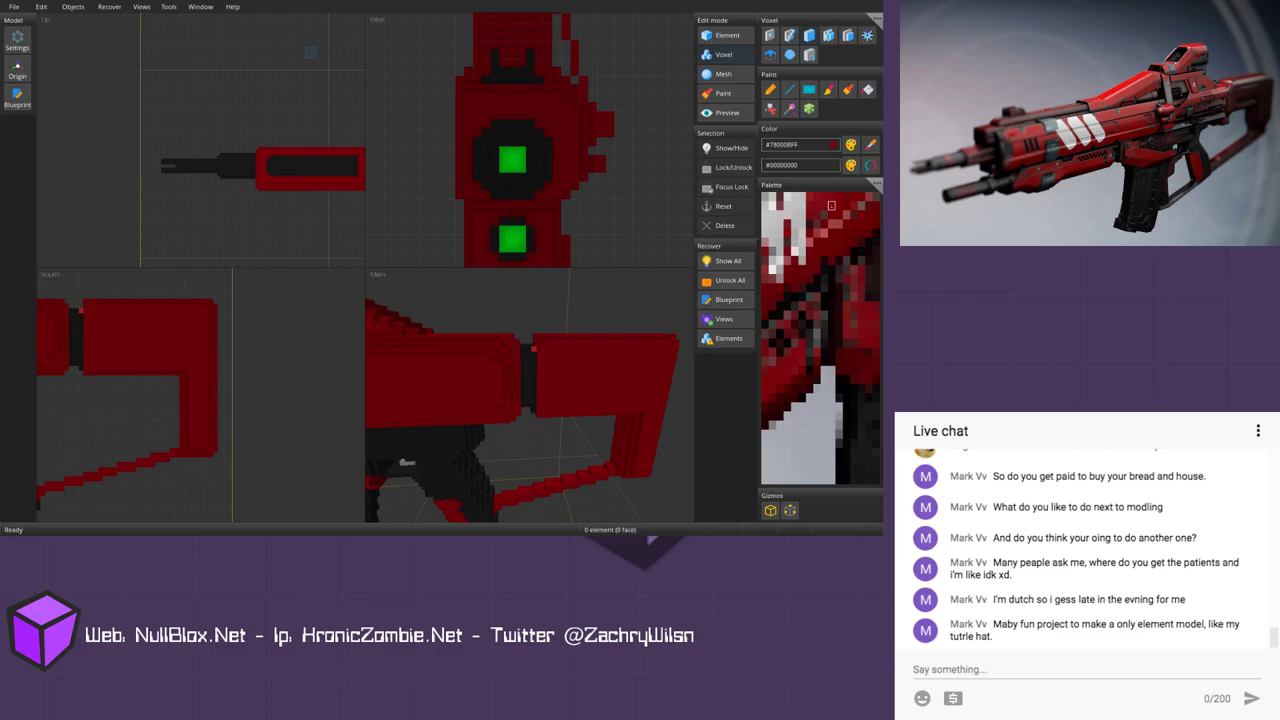
right_drag(556, 372, 546, 344)
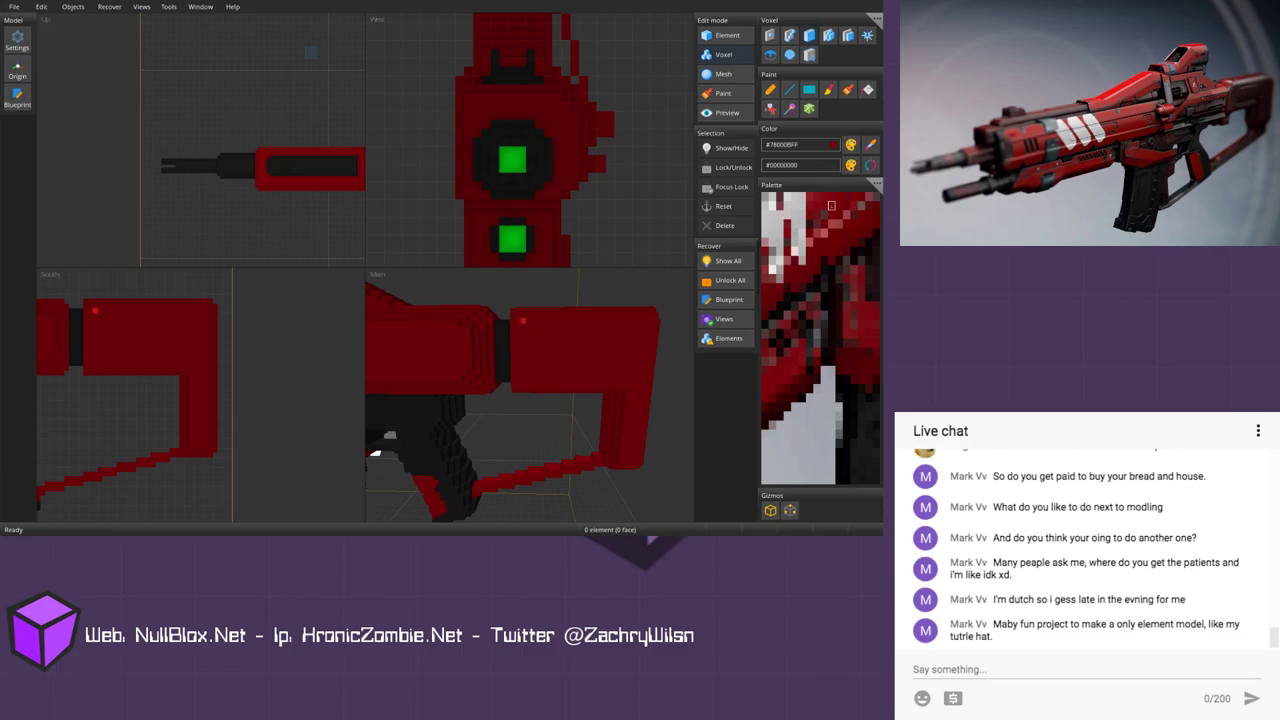
right_drag(548, 369, 548, 352)
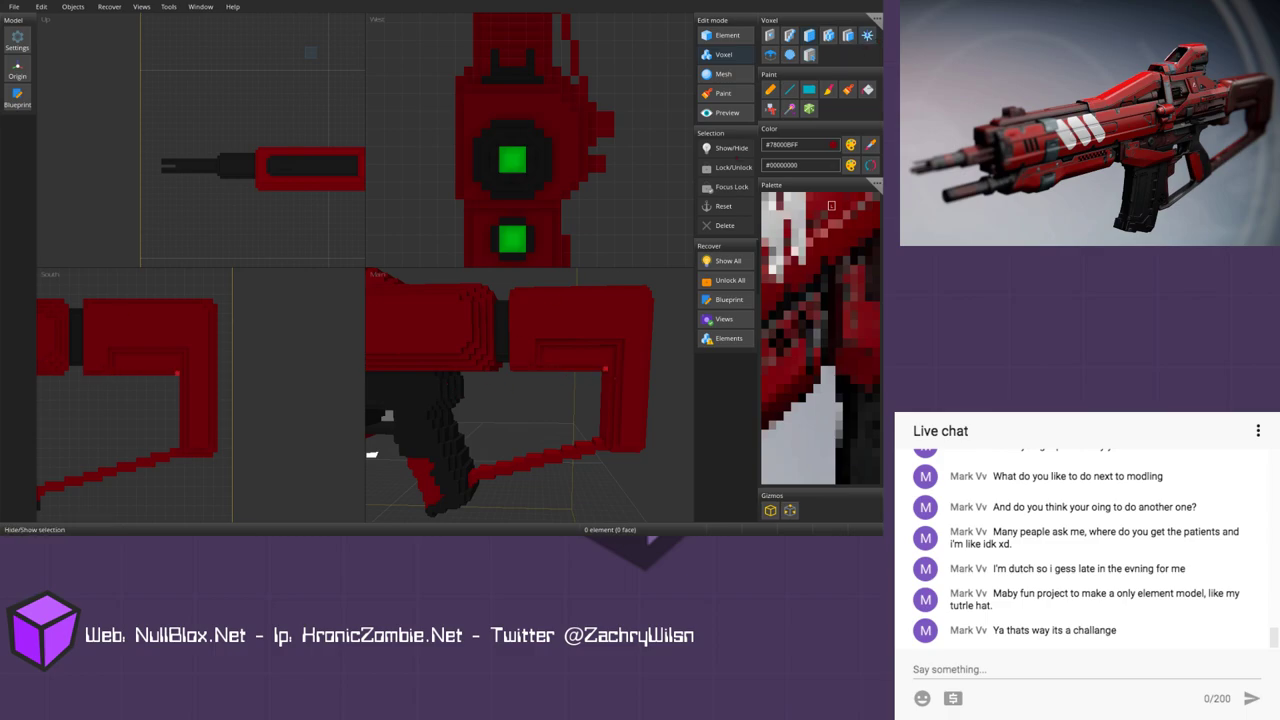
Step: Refine the stepped underside of the stock and build up the inner edge of its vertical rear part in dark red
middle_drag(542, 369, 608, 325)
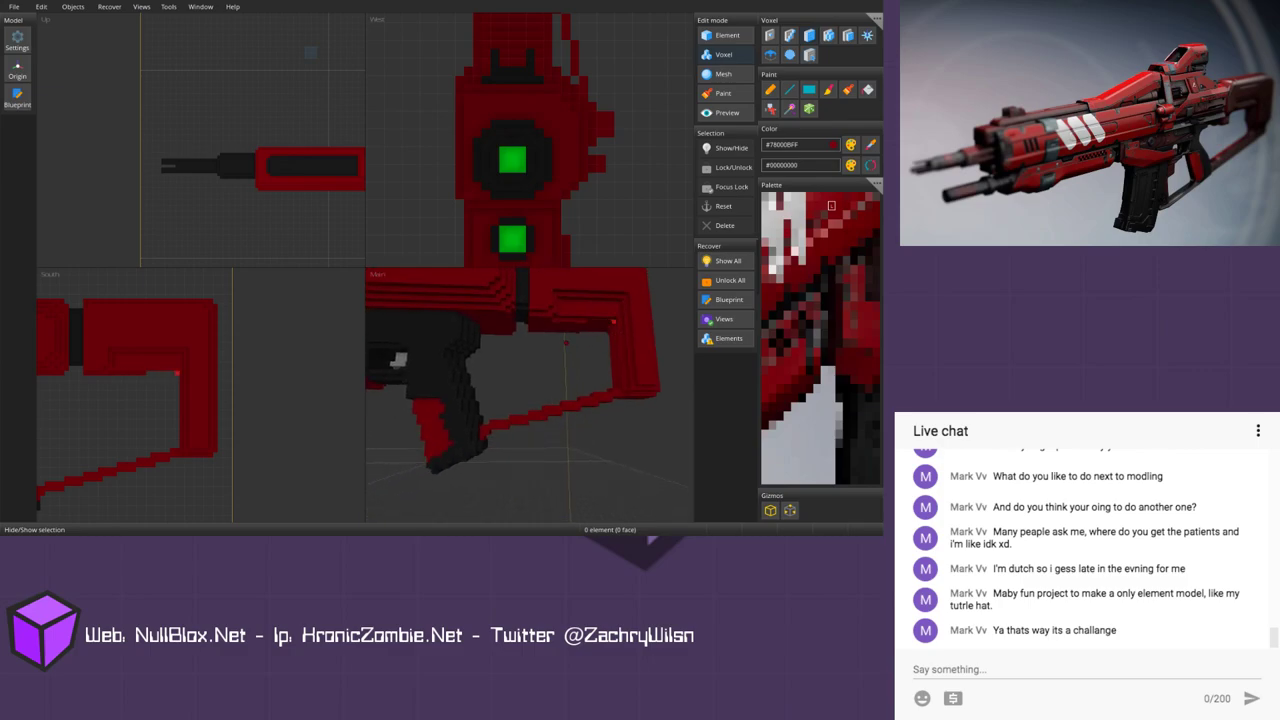
middle_drag(583, 341, 560, 358)
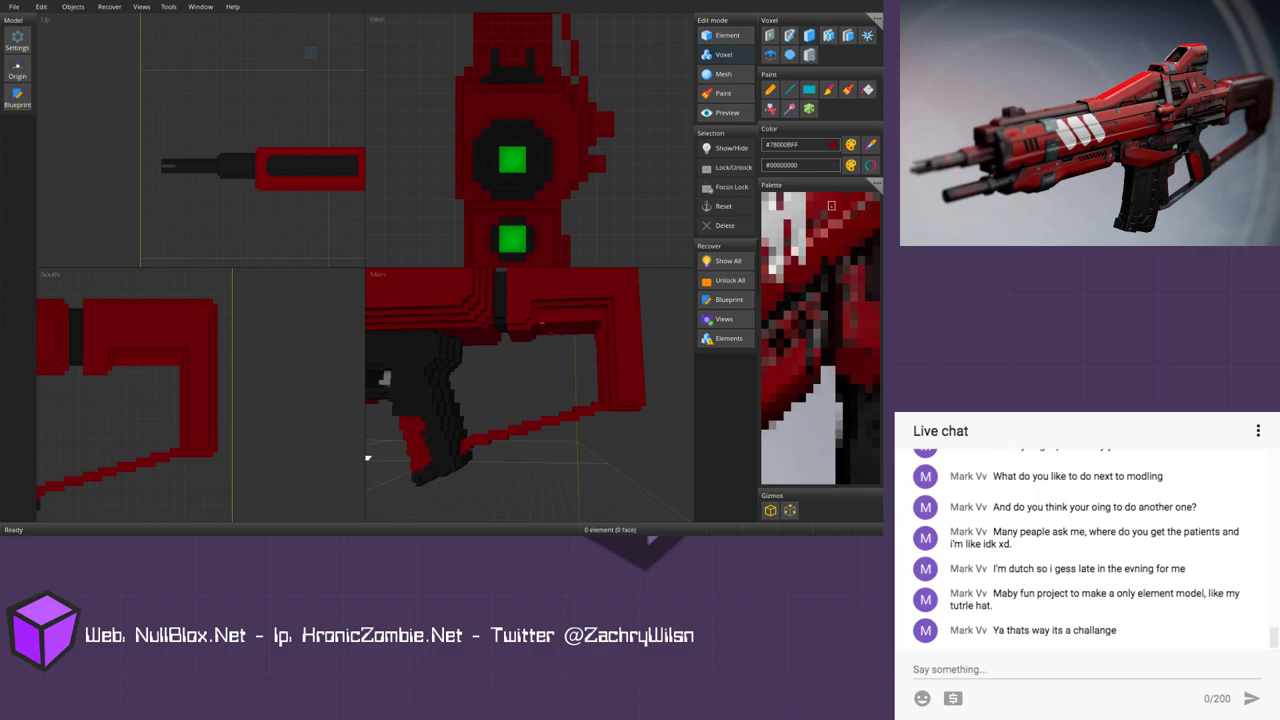
middle_drag(598, 324, 614, 359)
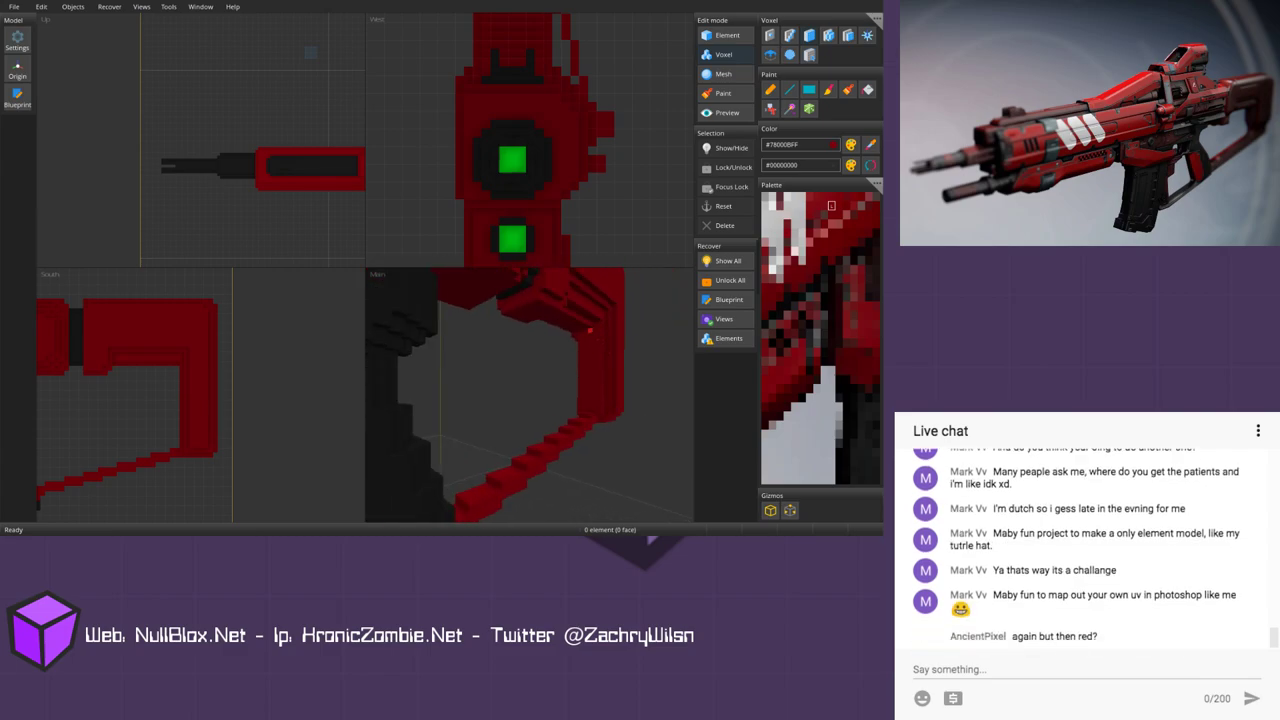
middle_drag(614, 359, 562, 344)
right_drag(574, 354, 545, 333)
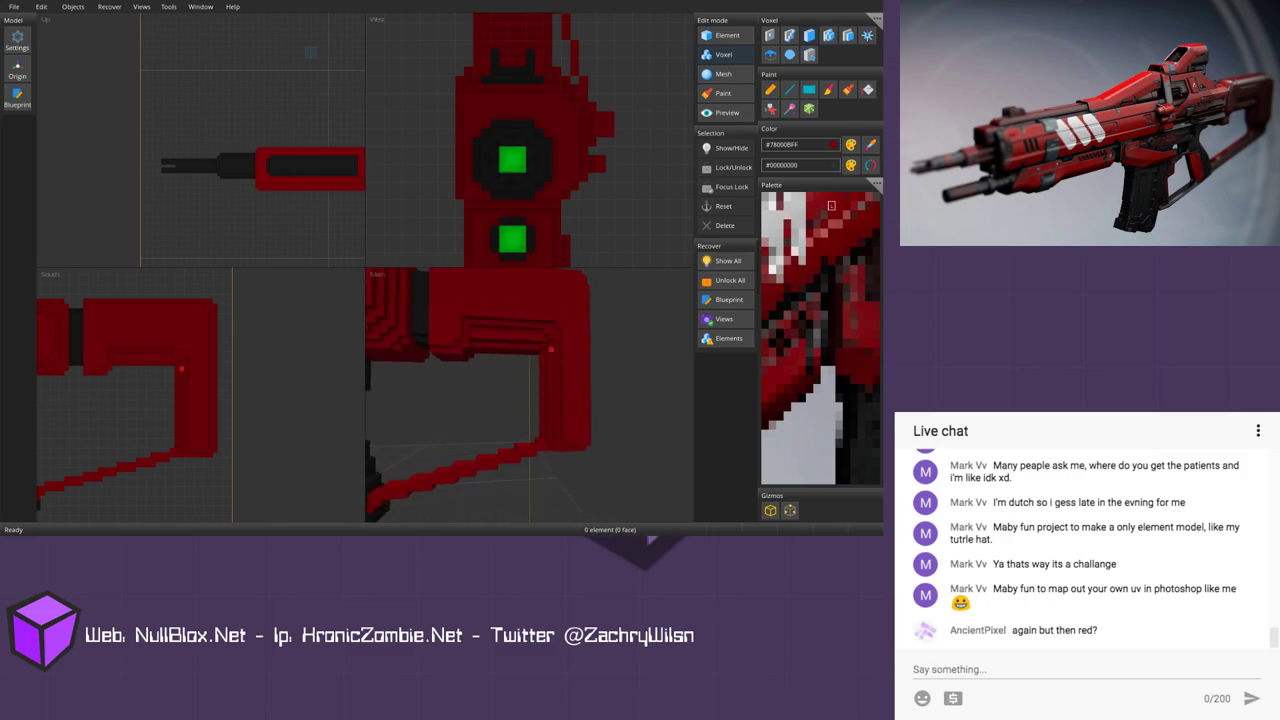
right_drag(554, 348, 553, 345)
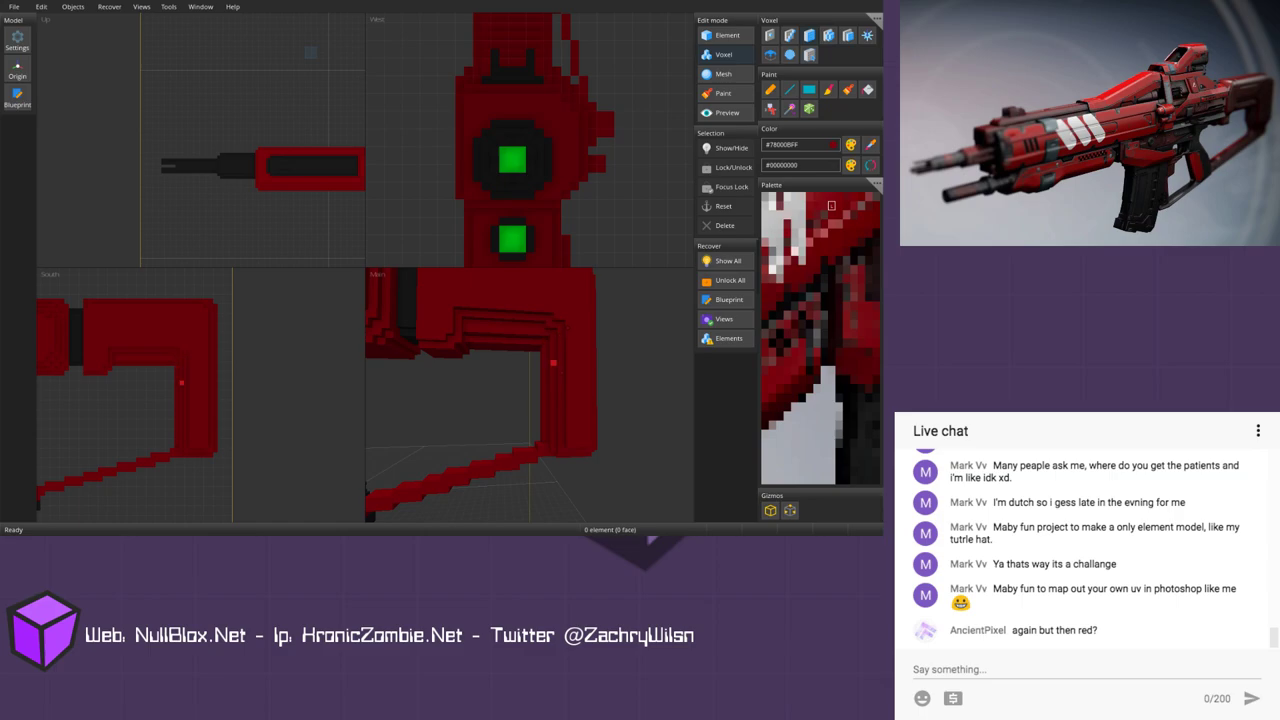
mouse_move(582, 380)
right_down()
mouse_move(573, 397)
mouse_move(606, 384)
right_up()
Step: Fit the blueprint box over the detailed half of the rifle and copy its voxels
scroll(580, 386, down, 2)
scroll(600, 390, down, 5)
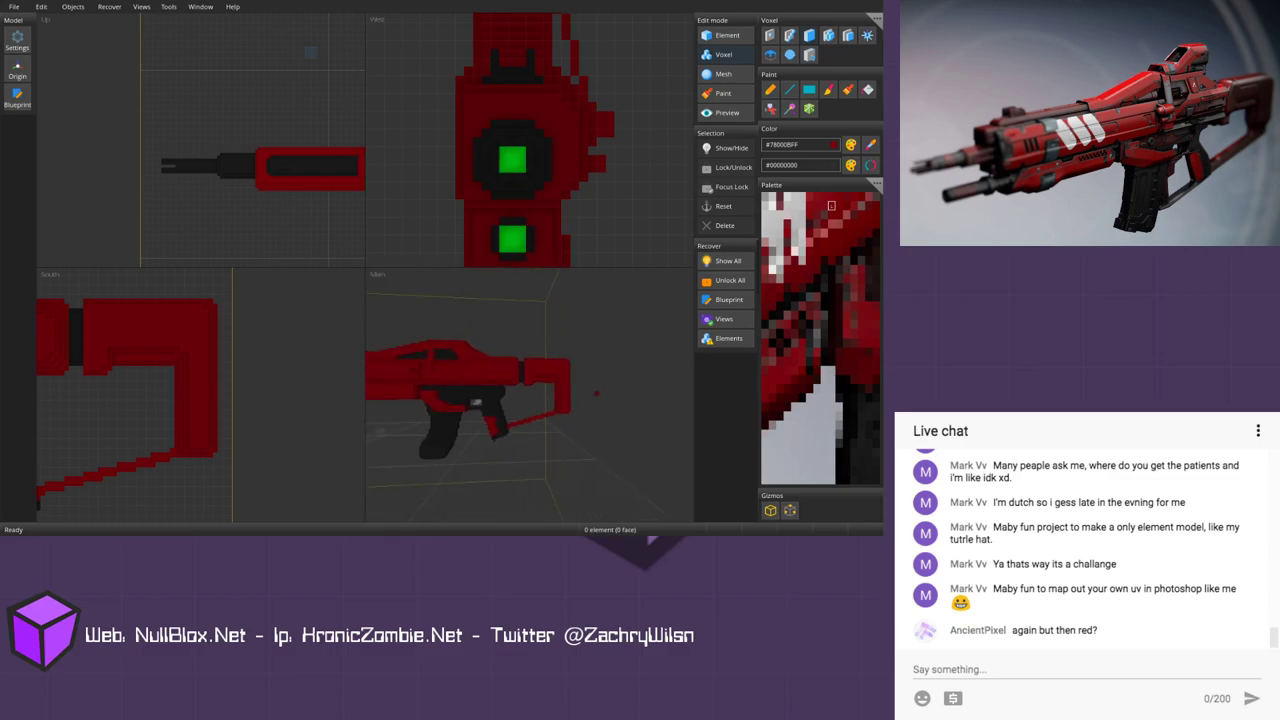
scroll(410, 263, down, 3)
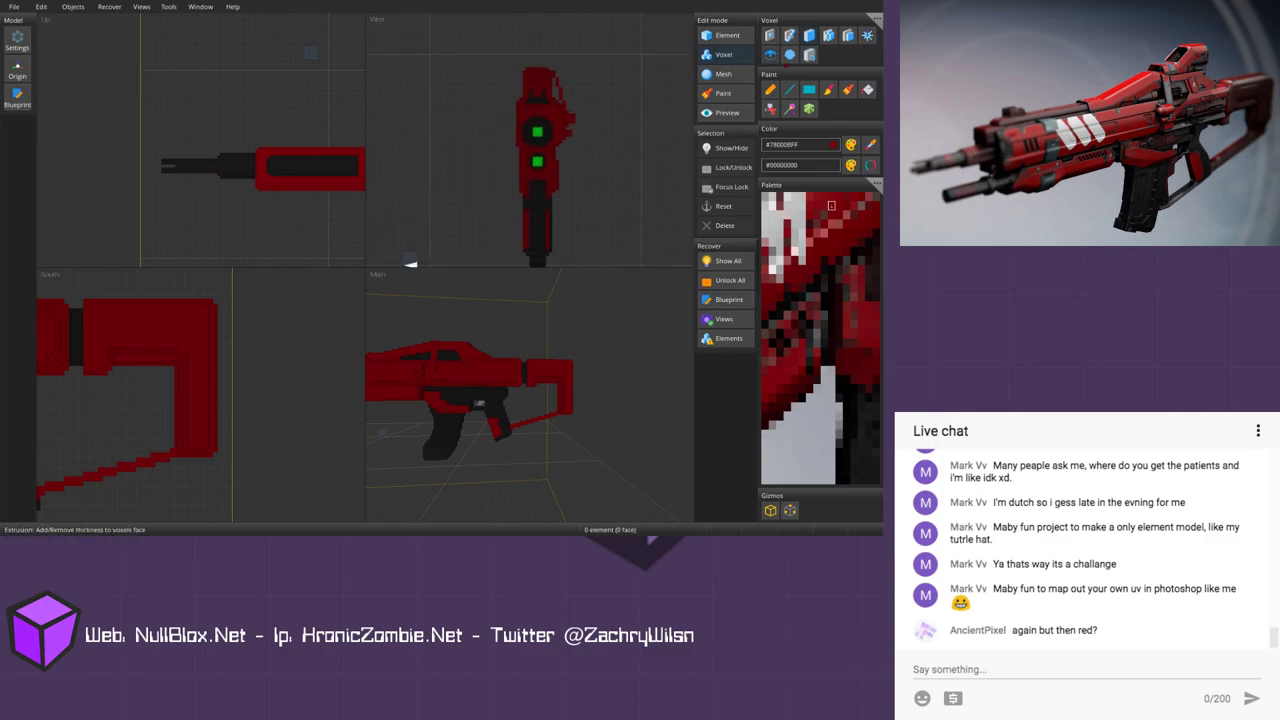
key(b)
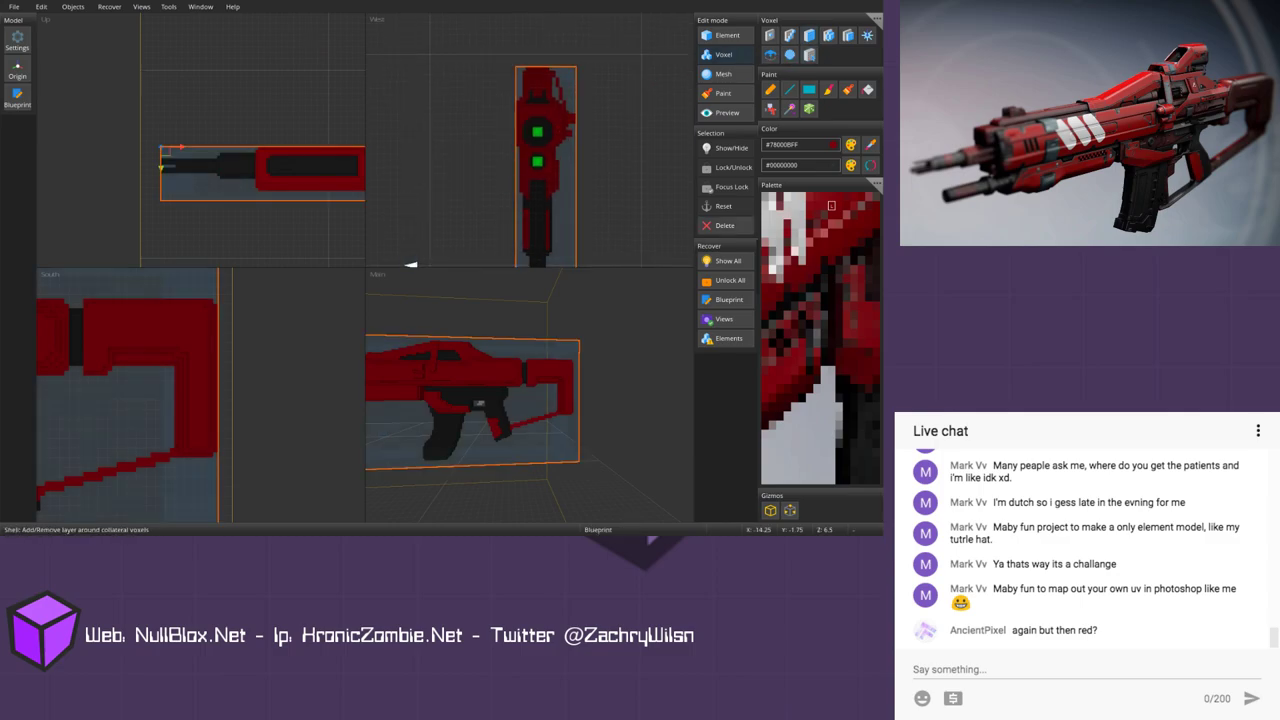
scroll(614, 176, up, 3)
mouse_move(614, 176)
mouse_down()
mouse_move(659, 175)
mouse_move(609, 179)
mouse_up()
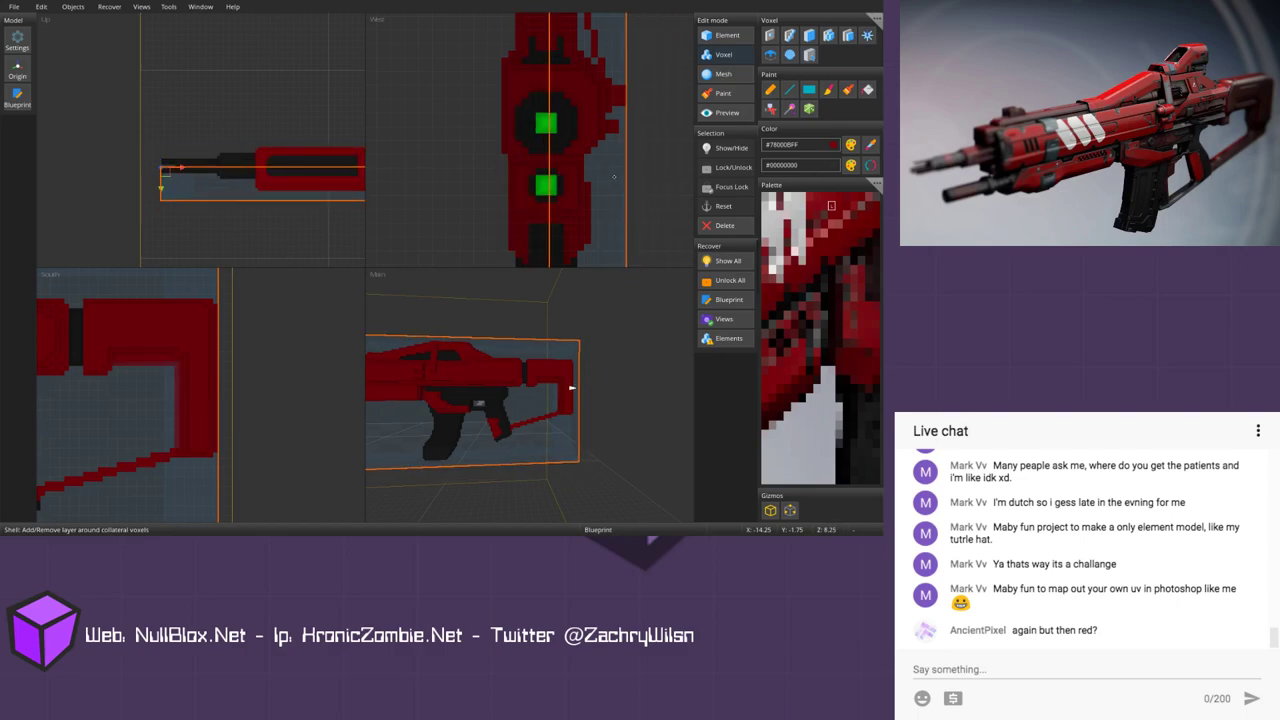
click(876, 17)
mouse_move(820, 64)
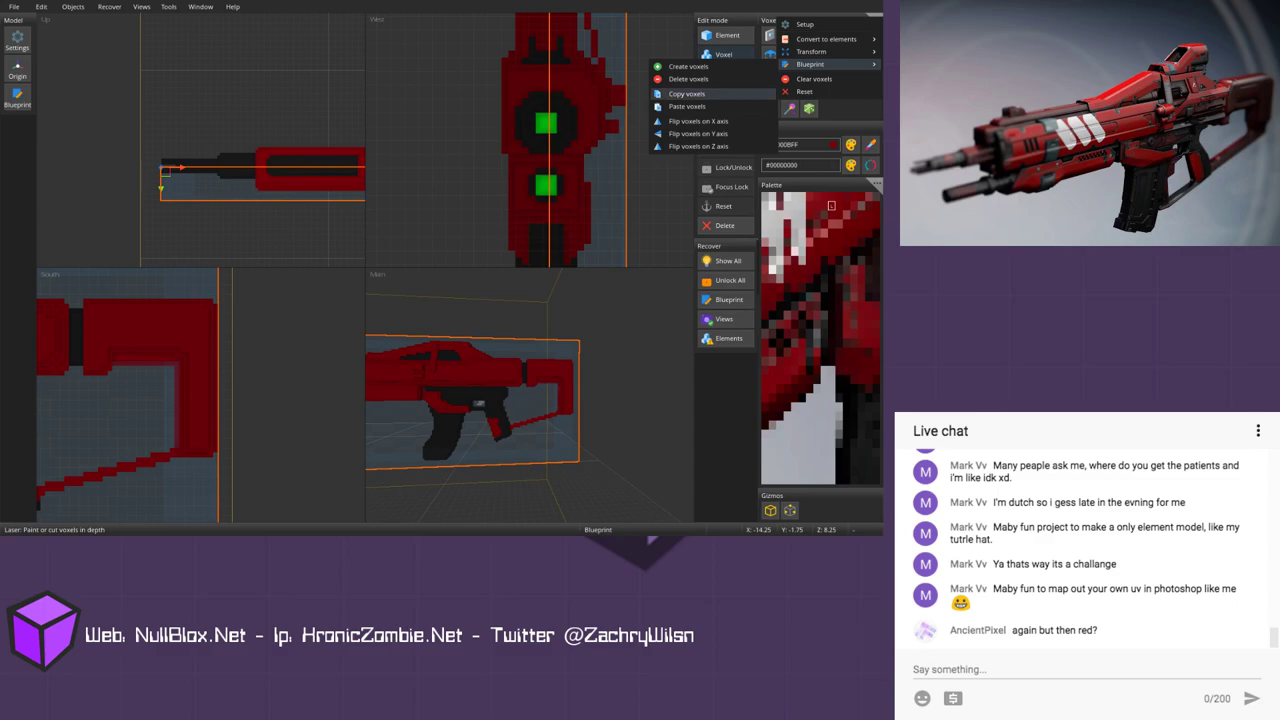
click(720, 94)
Step: Move the blueprint to the opposite half of the rifle, paste the copied voxels and flip them on the Z axis
drag(622, 70, 539, 72)
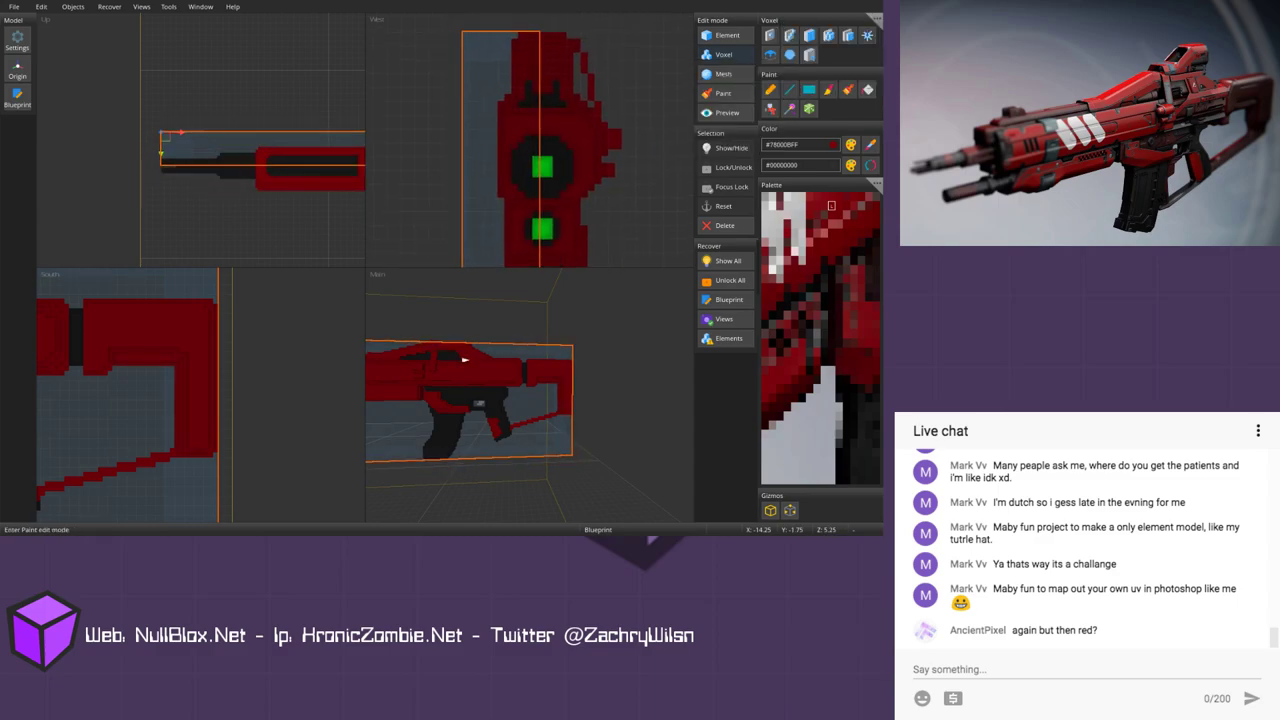
click(876, 17)
mouse_move(815, 67)
click(688, 70)
click(876, 17)
click(688, 106)
click(876, 17)
click(698, 150)
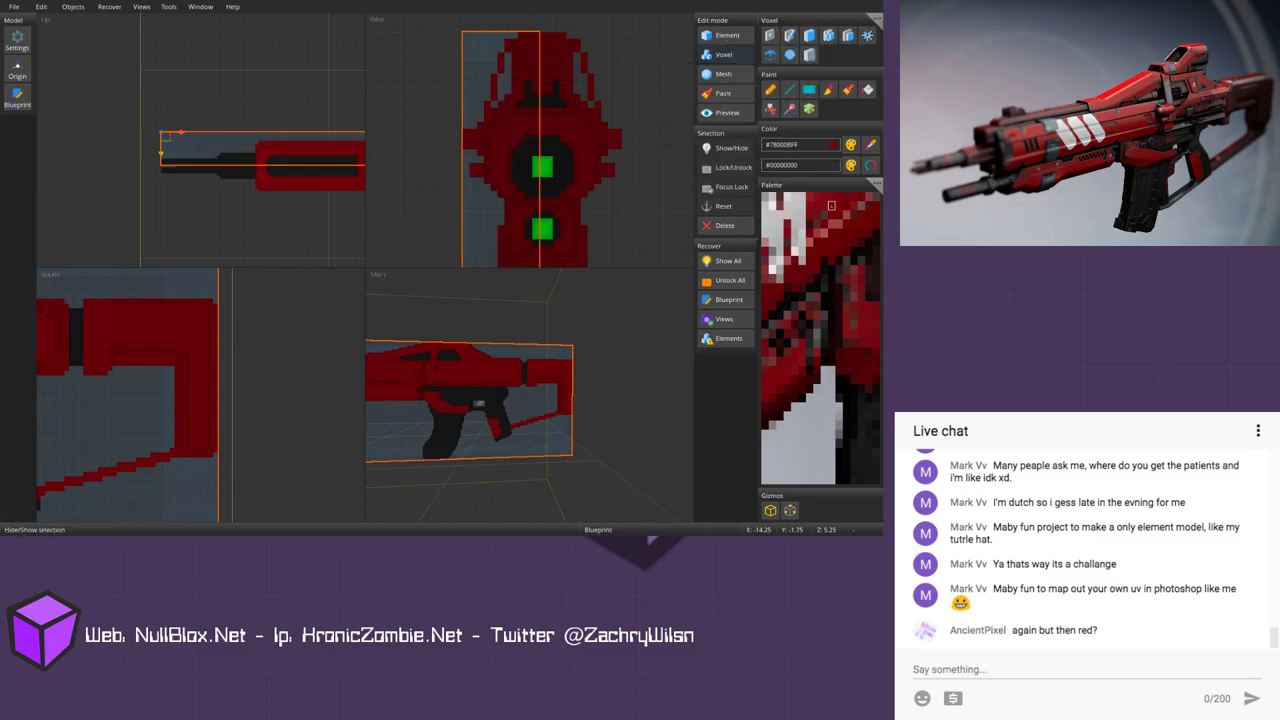
Step: Hide the blueprint box and examine the mirrored rifle from the front side
click(727, 148)
middle_drag(413, 422, 563, 411)
mouse_move(563, 411)
right_down()
mouse_move(526, 403)
mouse_move(563, 414)
right_up()
middle_drag(563, 414, 531, 423)
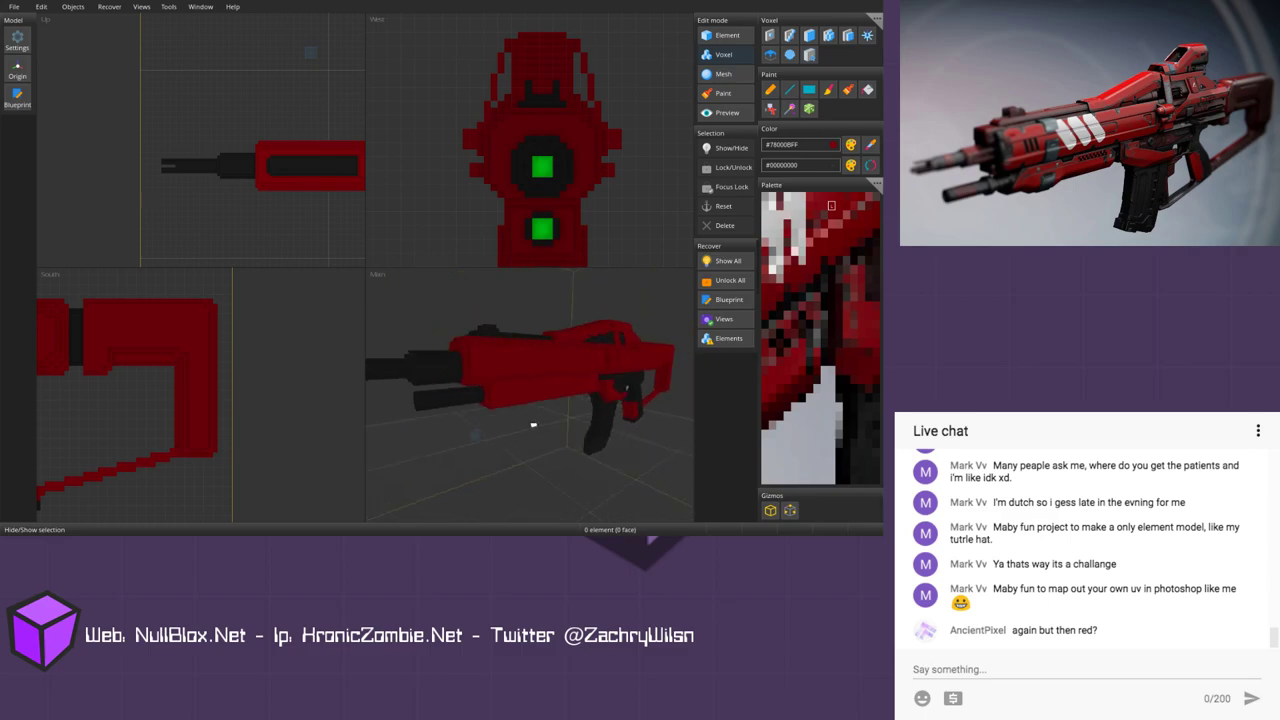
Step: Enter the display preview and apply the big-floor preset to the floor display
click(727, 112)
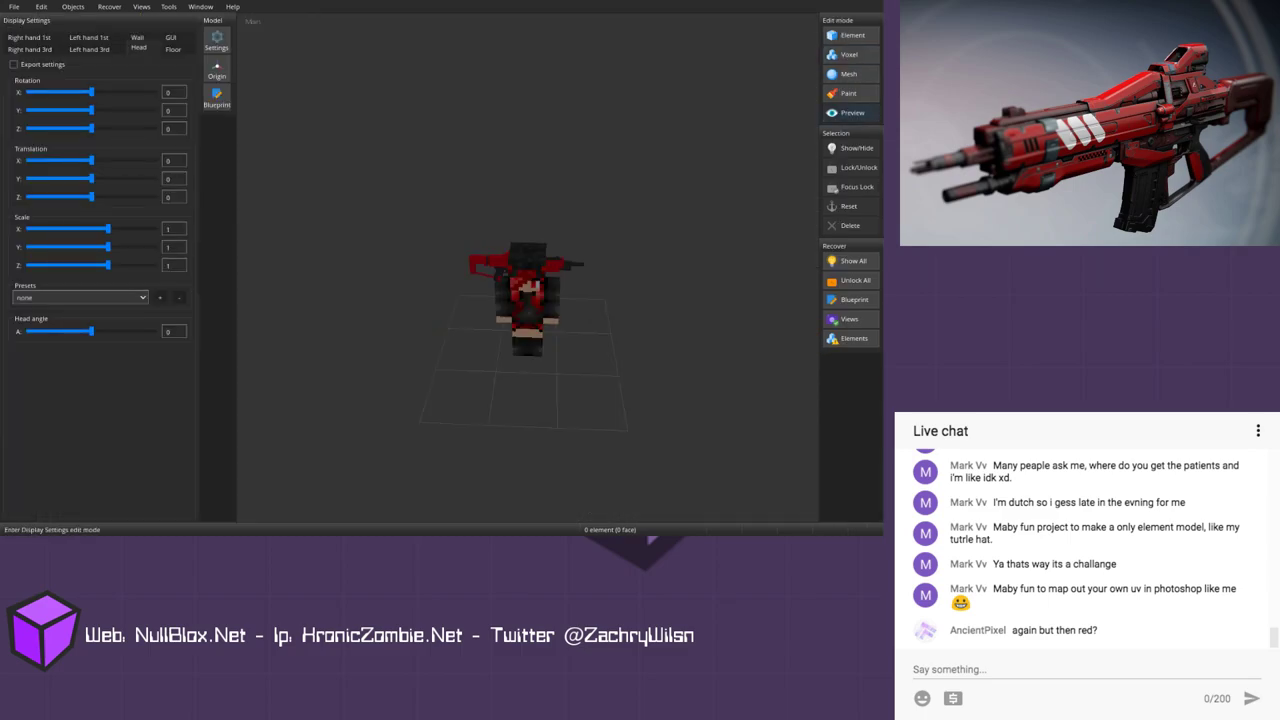
click(173, 49)
click(80, 297)
click(80, 310)
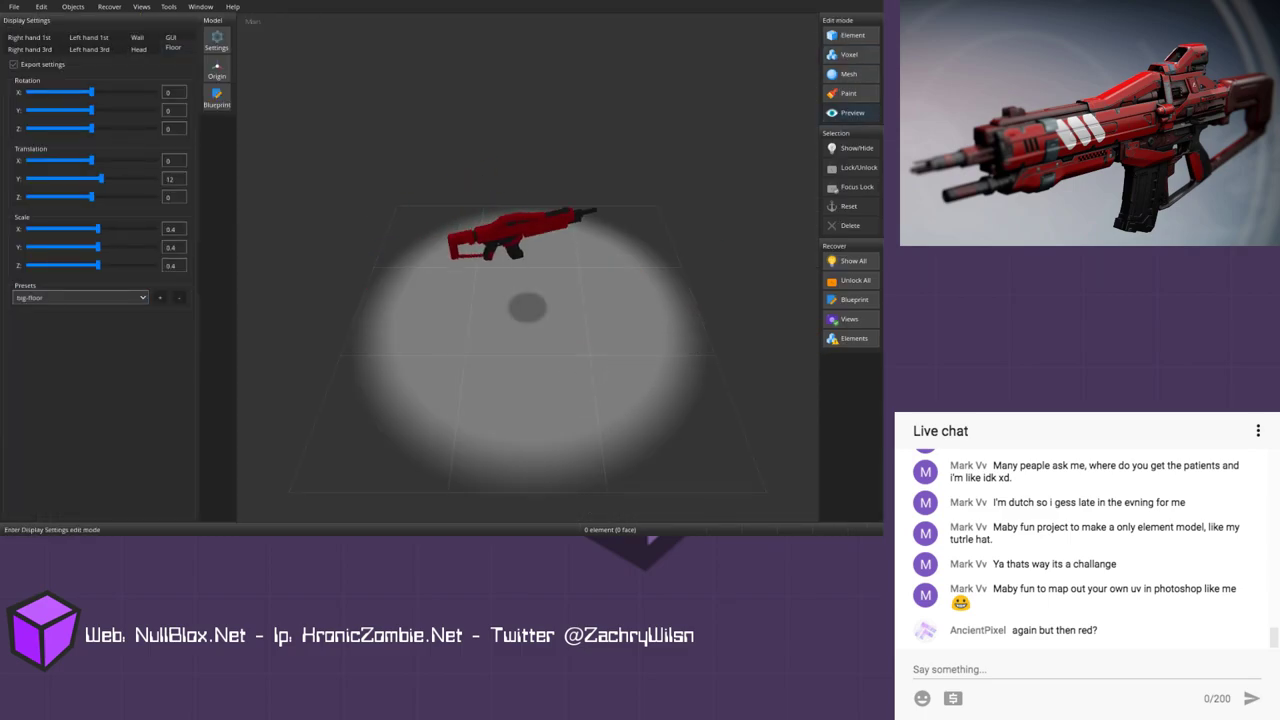
Step: Apply the Vanilla block preset to the GUI display and set its Y rotation to 45
click(171, 37)
click(80, 297)
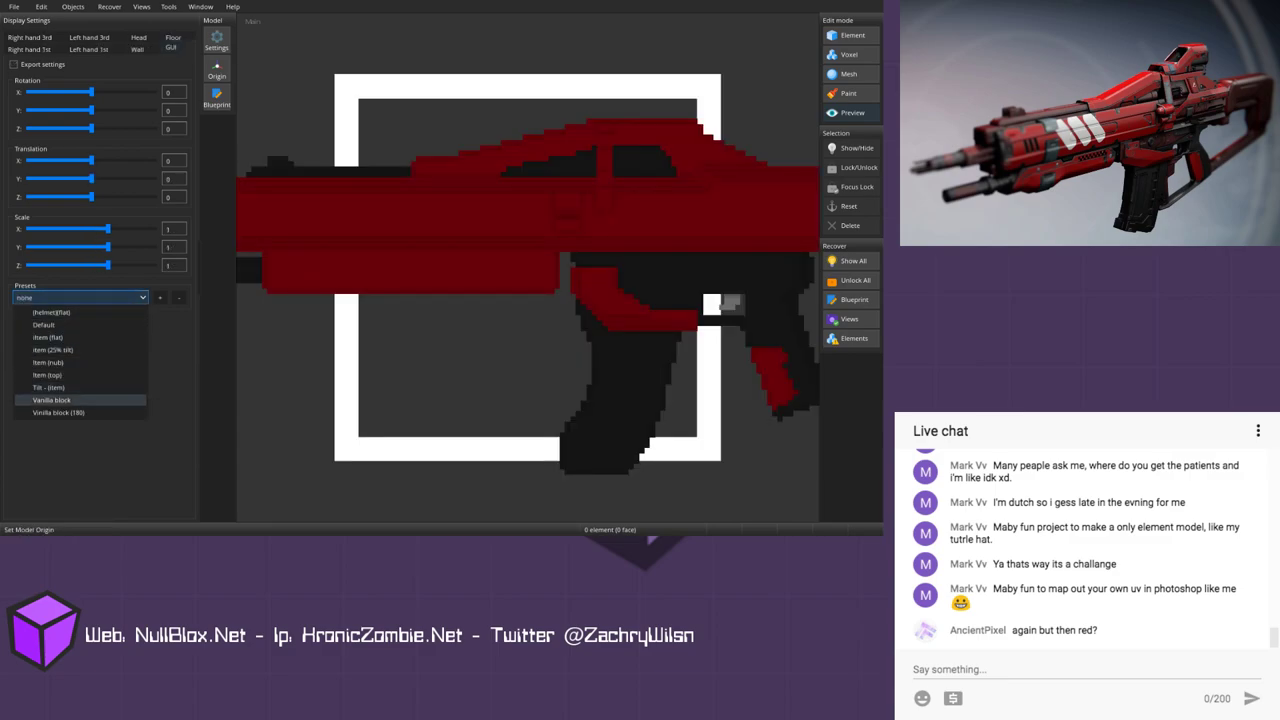
click(51, 400)
double_click(173, 110)
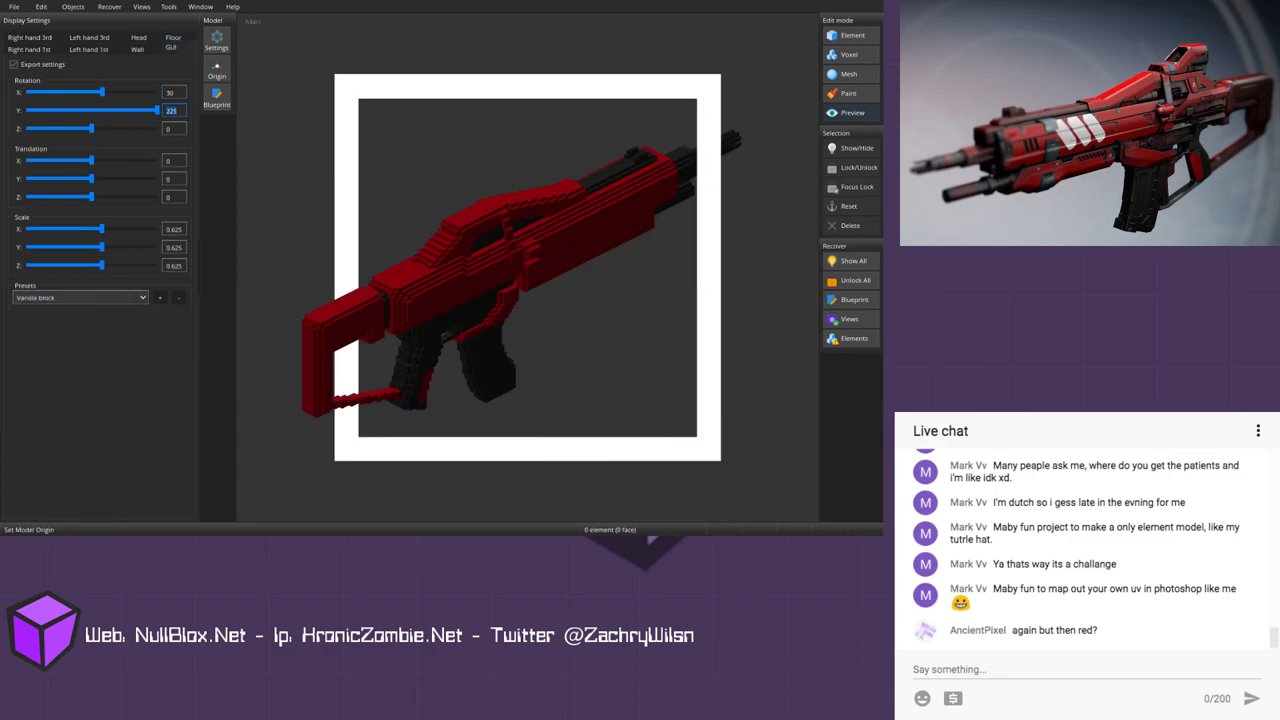
text(45)
Step: Set the GUI display scale to 0.35 on the X, Y and Z axes
double_click(174, 229)
text(0.35)
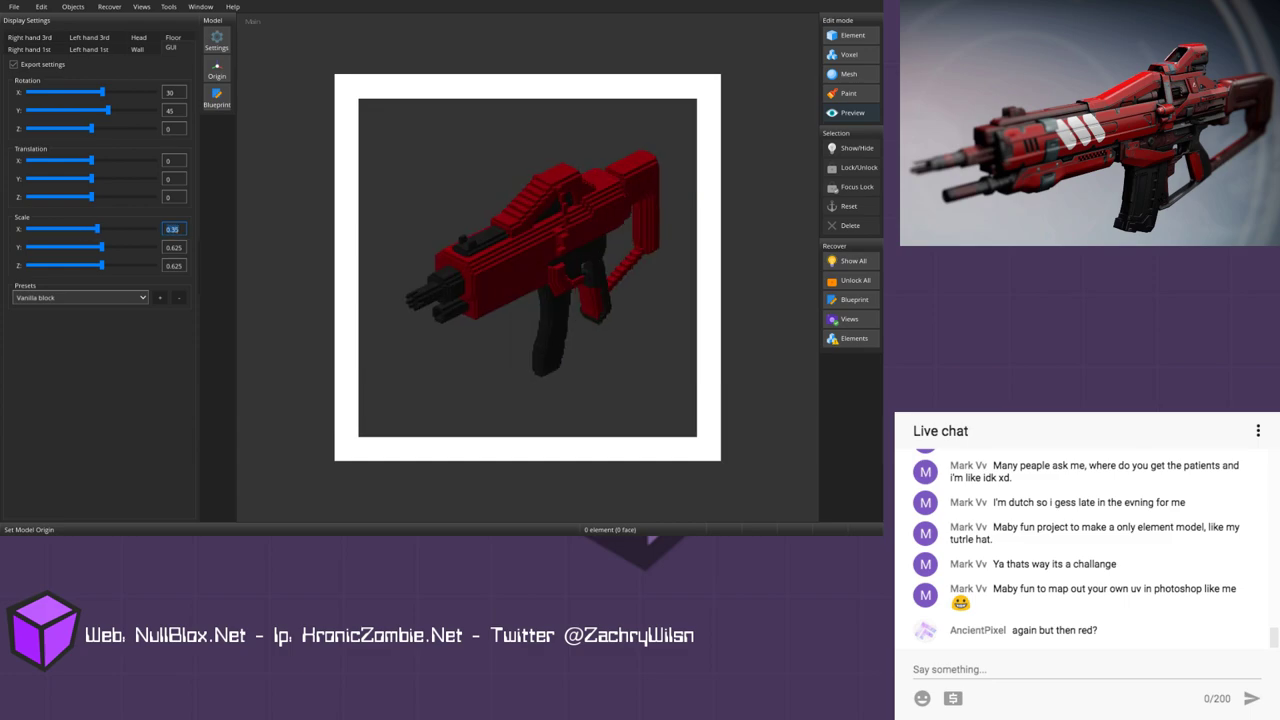
key(Tab)
text(0.35)
key(Tab)
text(0.35)
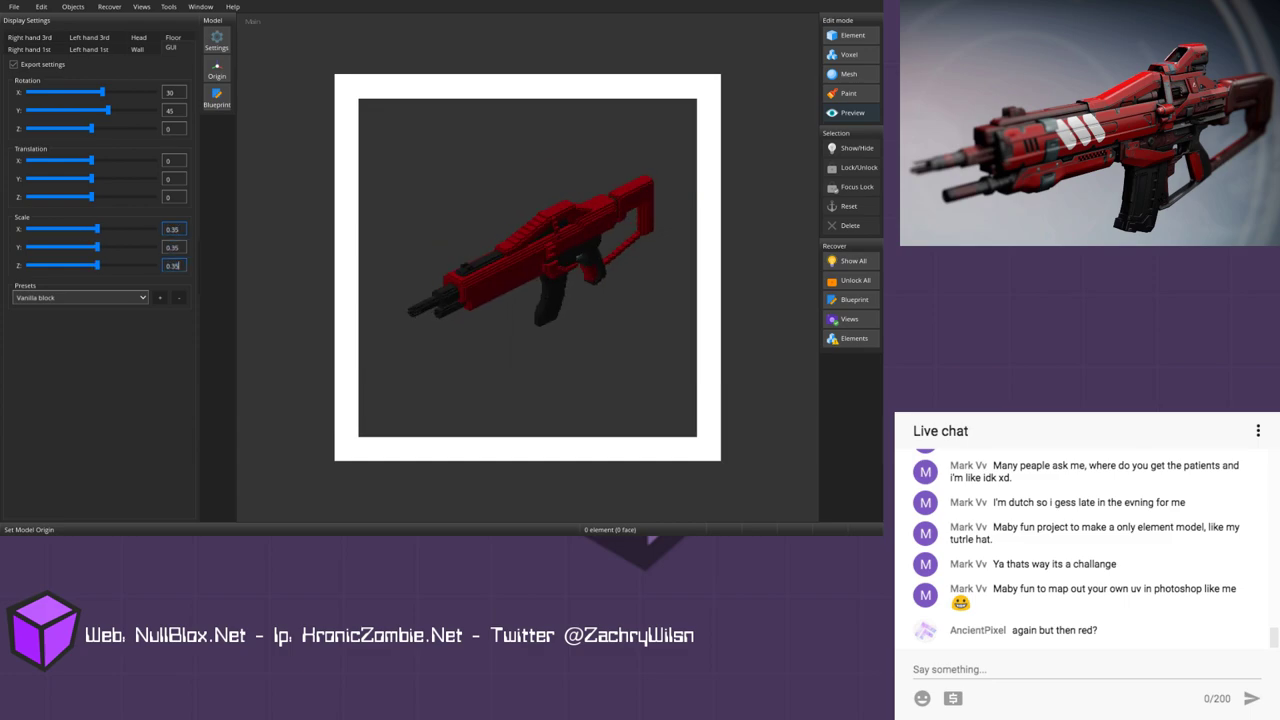
Step: Apply the Vanilla block preset to the wall display
click(137, 48)
click(80, 297)
click(60, 370)
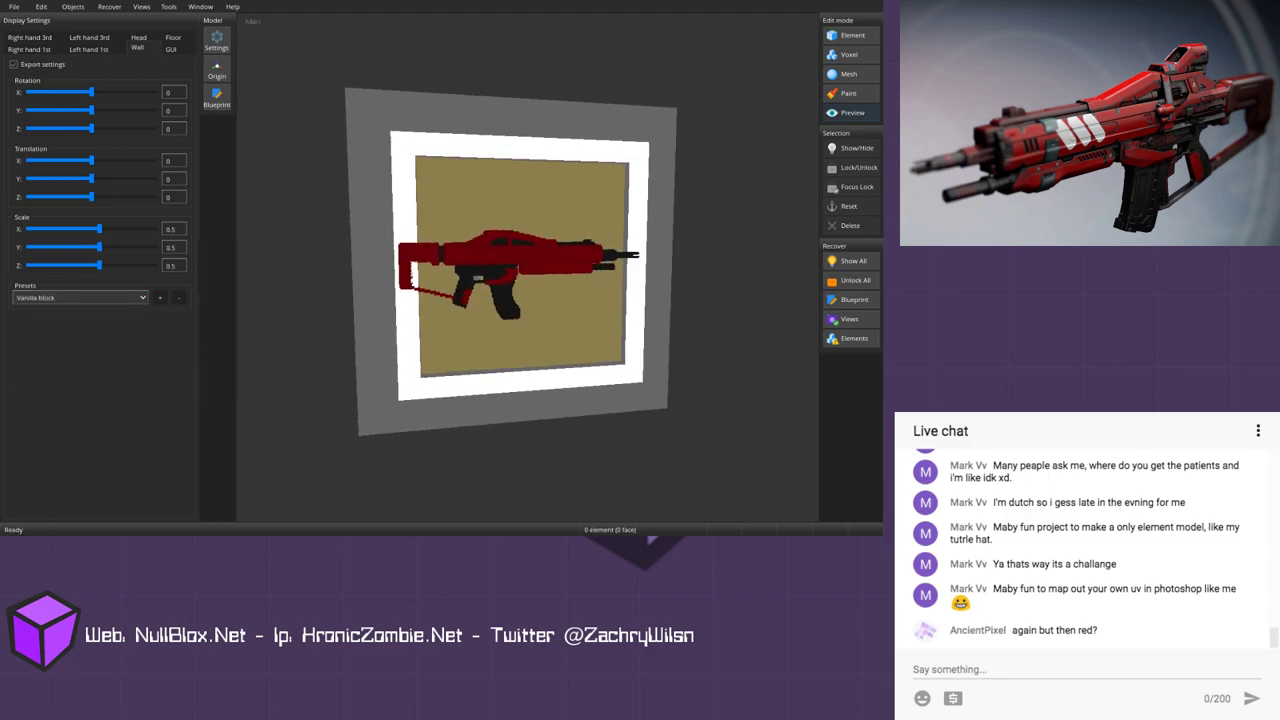
Step: Set the wall display scale to 0.35 on all three axes and its Z translation to -2
double_click(173, 229)
key(ctrl+v)
key(Tab)
key(ctrl+v)
key(Tab)
key(ctrl+v)
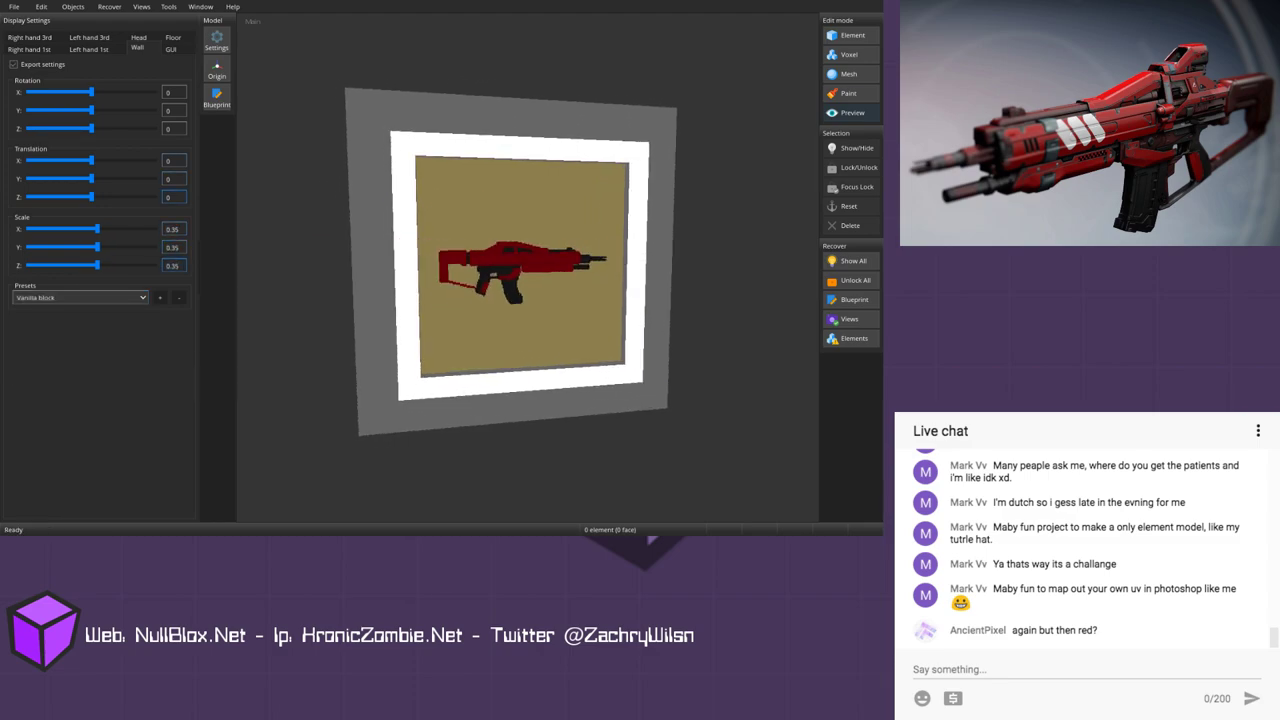
text(-2)
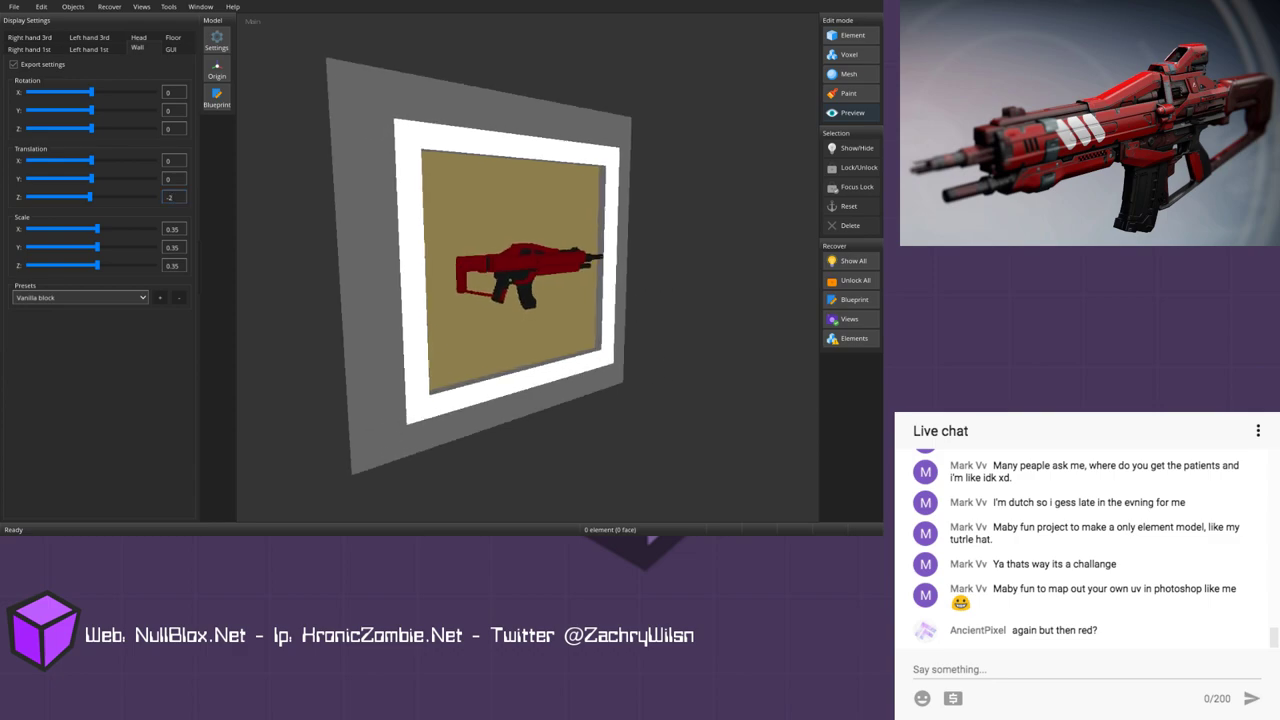
middle_drag(640, 270, 465, 270)
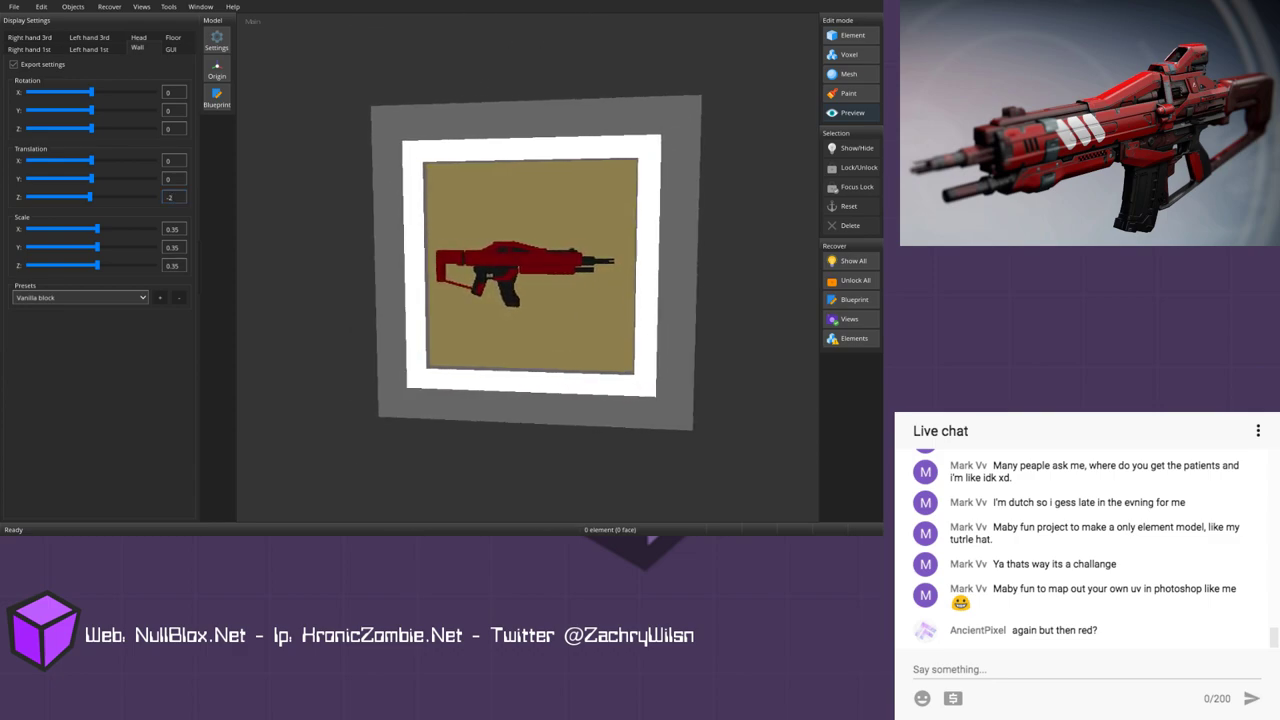
Step: Apply the On-Back (Pvp) preset to the head display and inspect the rifle on the character's back
click(138, 37)
click(80, 297)
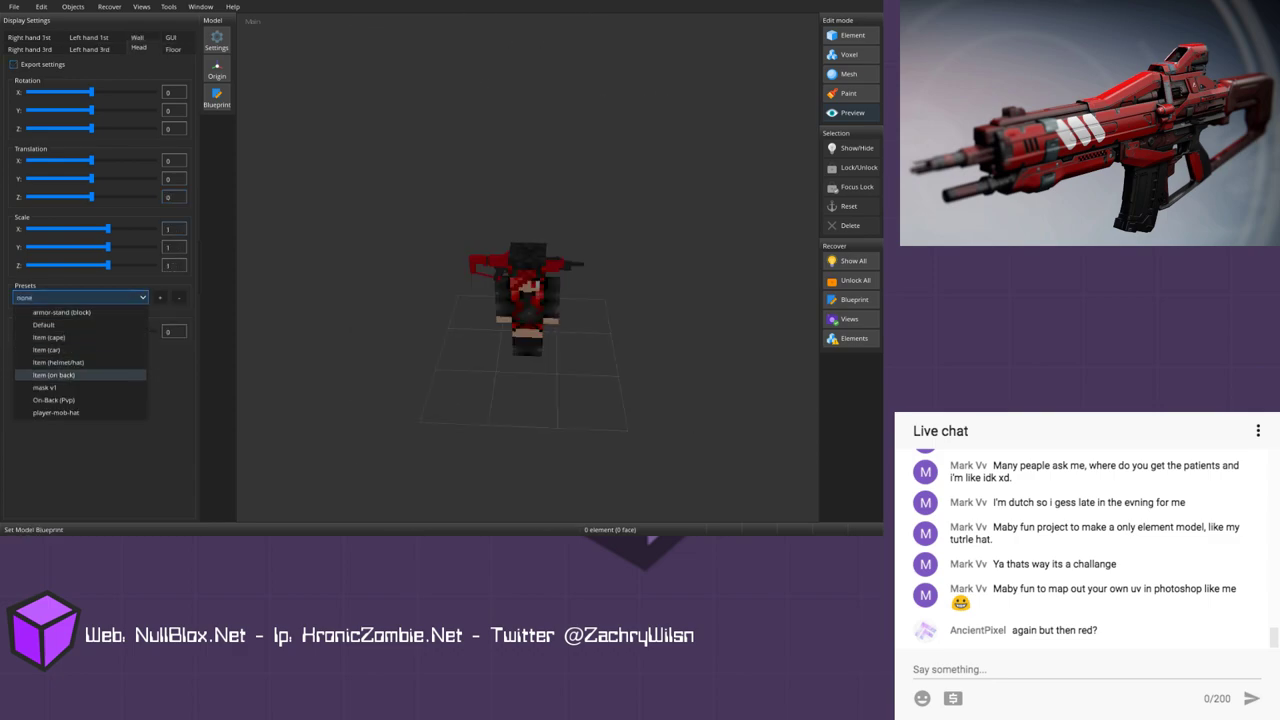
click(80, 400)
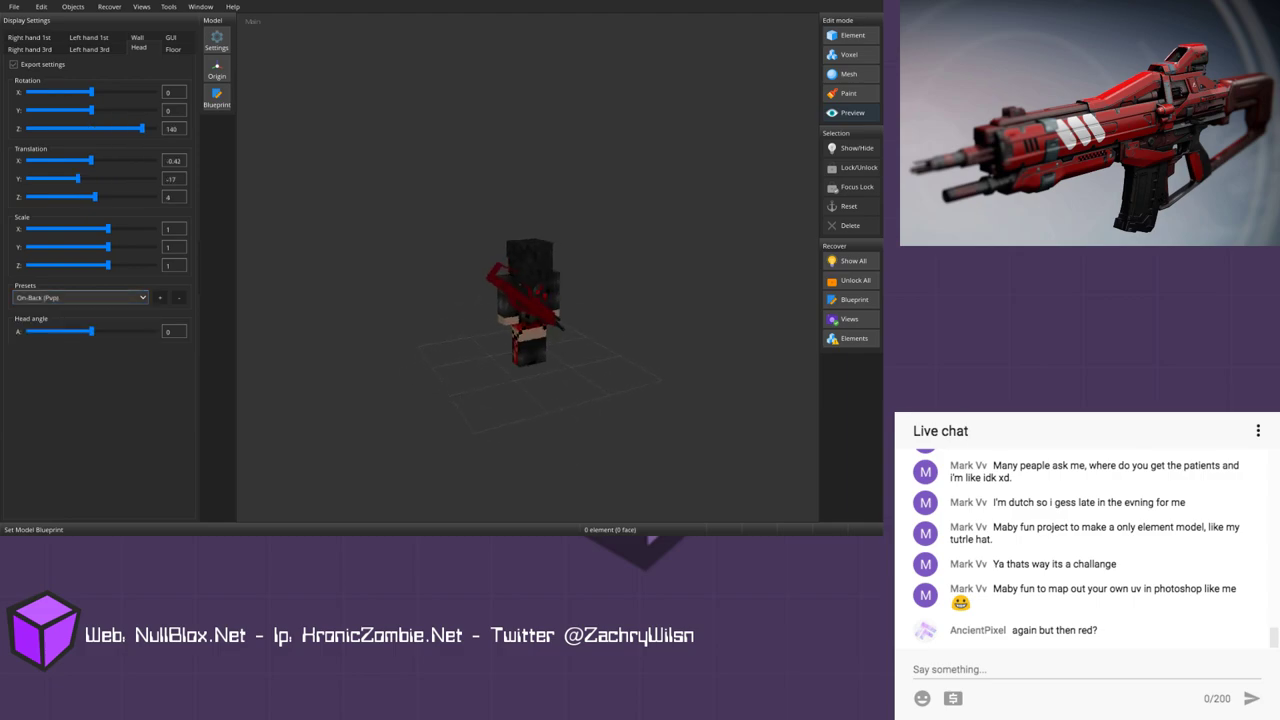
scroll(528, 225, up, 4)
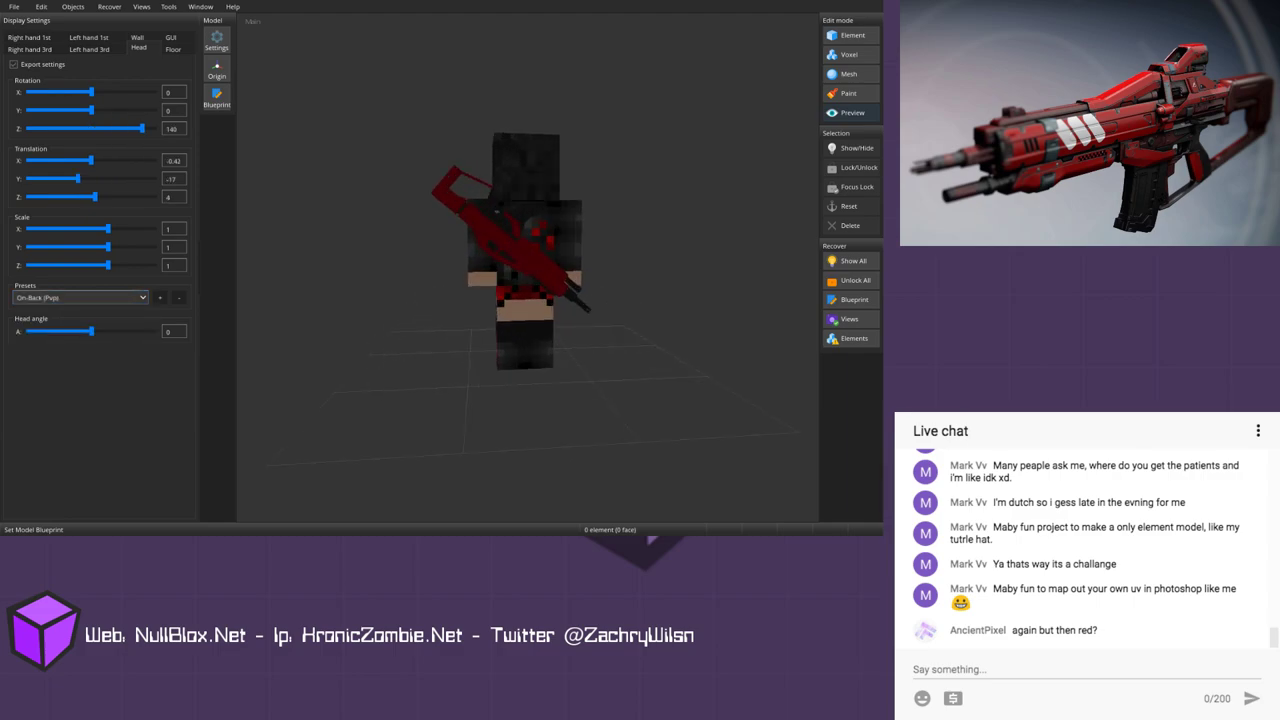
Step: Set the head display scale to 0.85 on the X, Y and Z axes
middle_drag(510, 270, 570, 270)
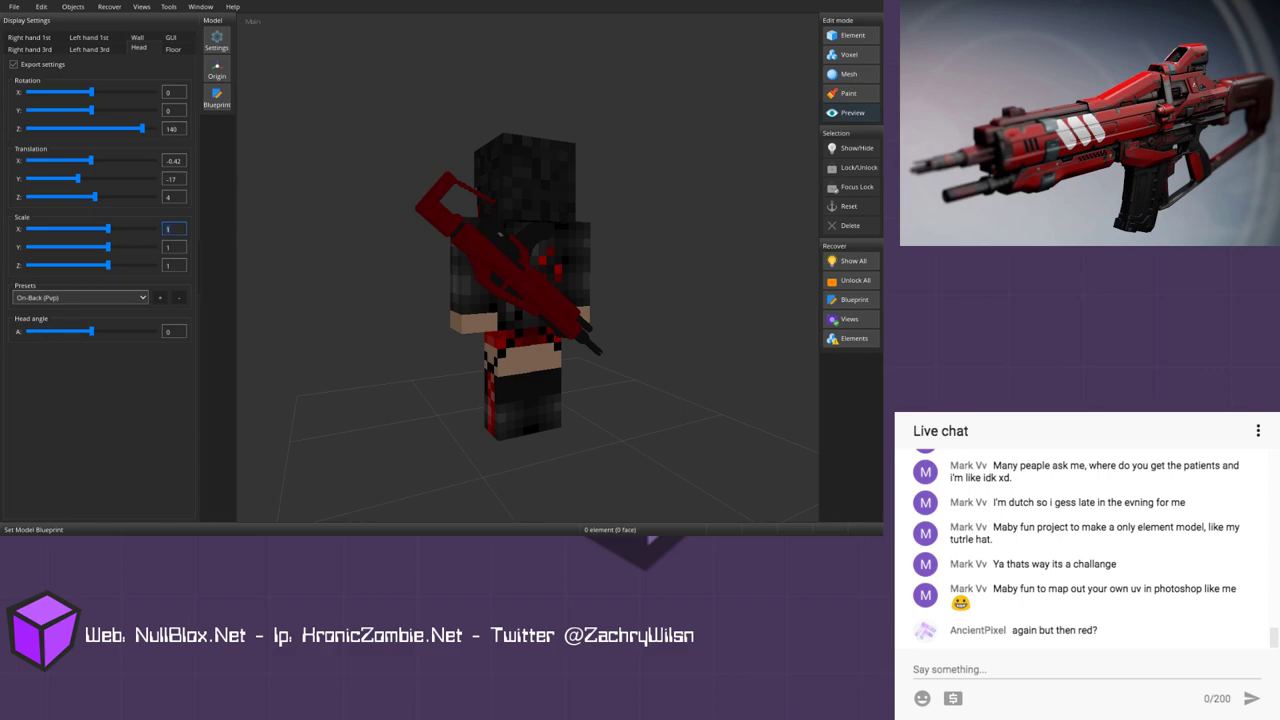
text(0.85)
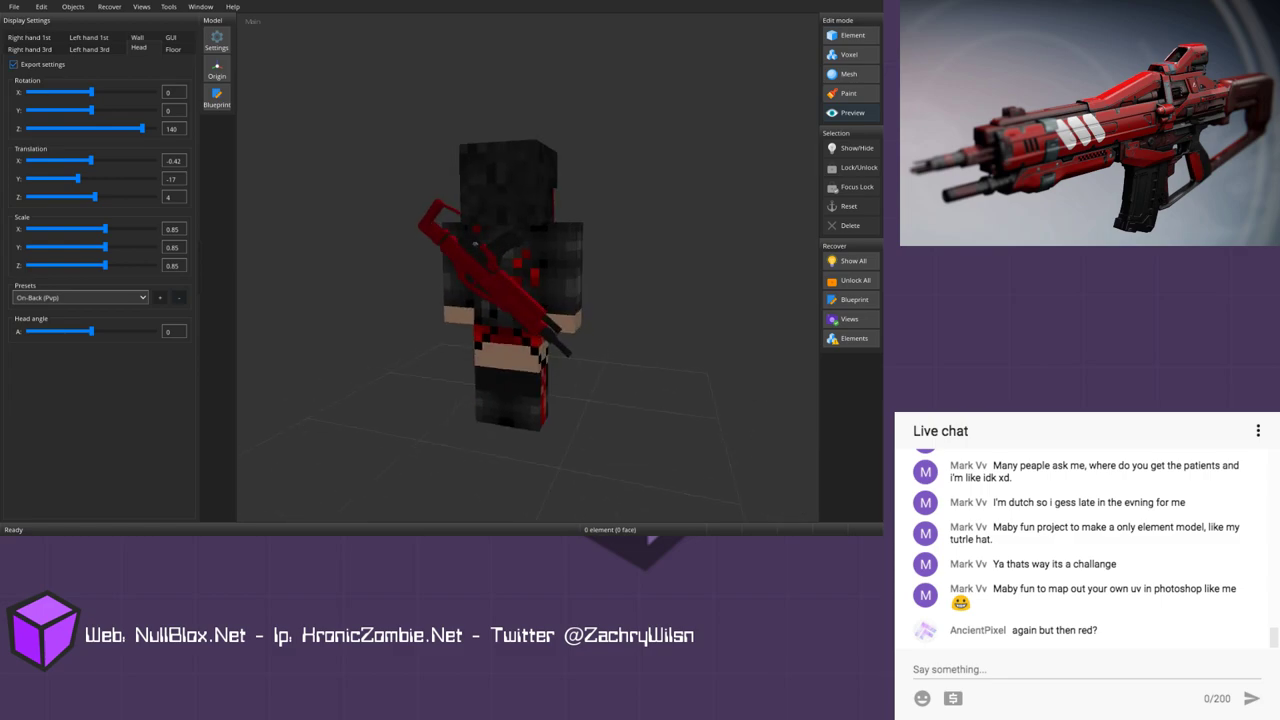
Step: Apply the Item (Gun) preset to the third-person right-hand display and set the arm angle to -27
click(29, 49)
click(80, 297)
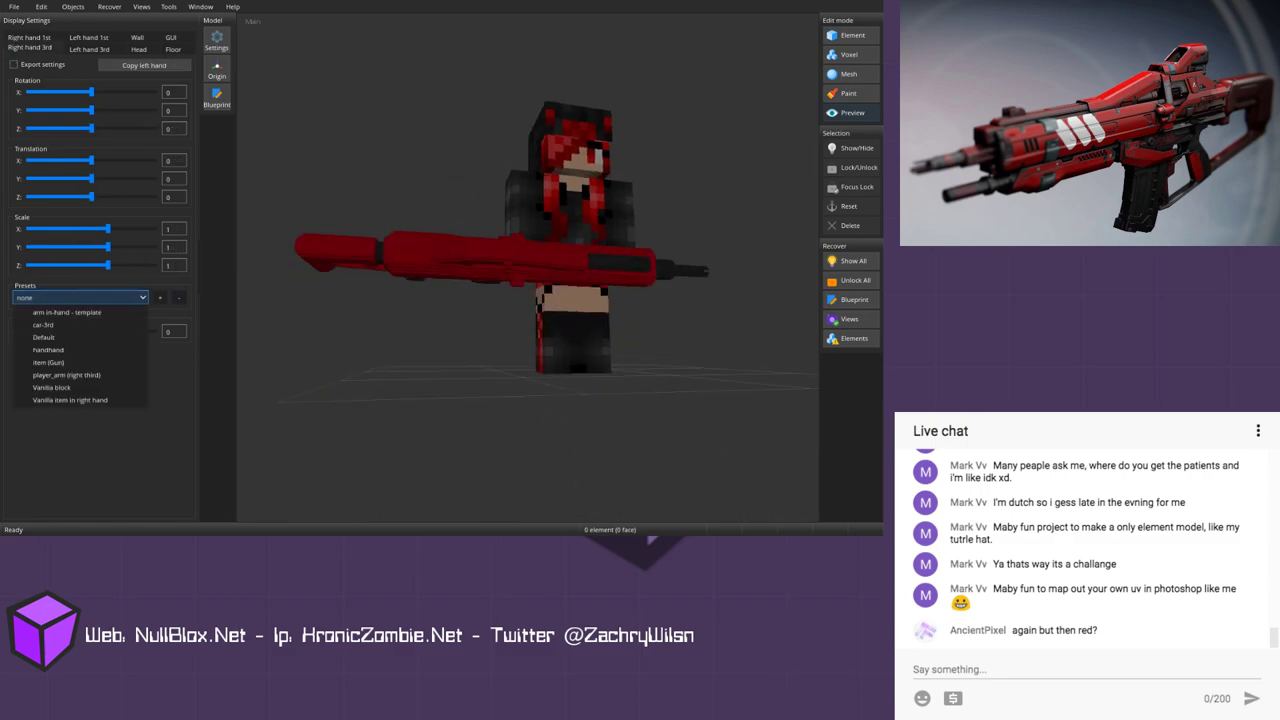
click(48, 362)
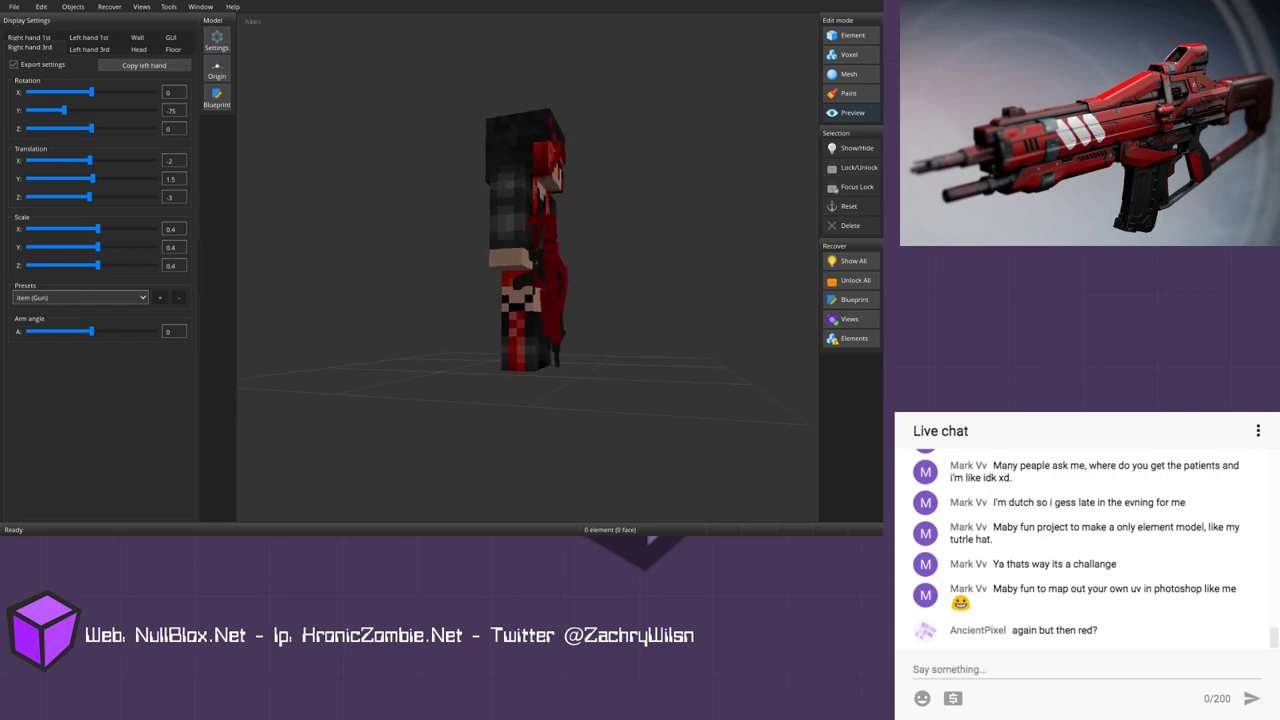
scroll(543, 258, up, 1)
drag(91, 331, 82, 331)
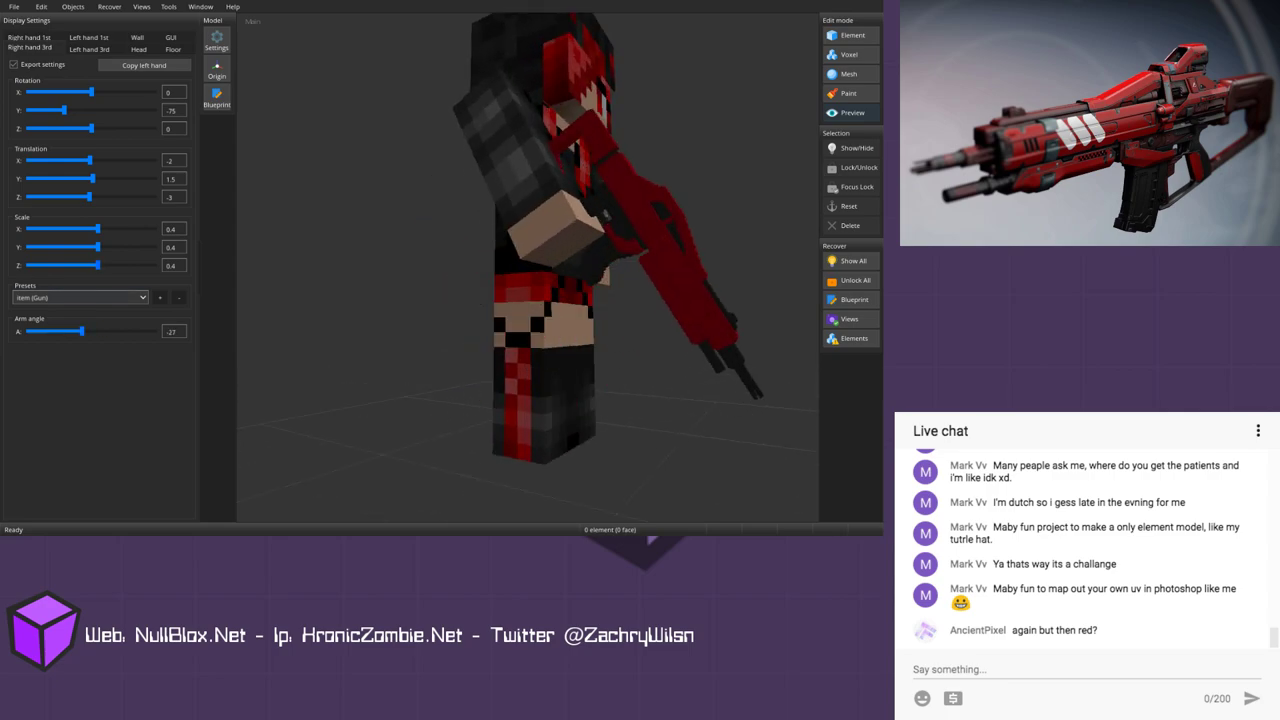
Step: Adjust the third-person right-hand translation to Y 0.807 and Z -3.34 so the rifle sits in the hand
drag(89, 197, 92, 179)
scroll(597, 225, down, 2)
middle_drag(597, 225, 557, 235)
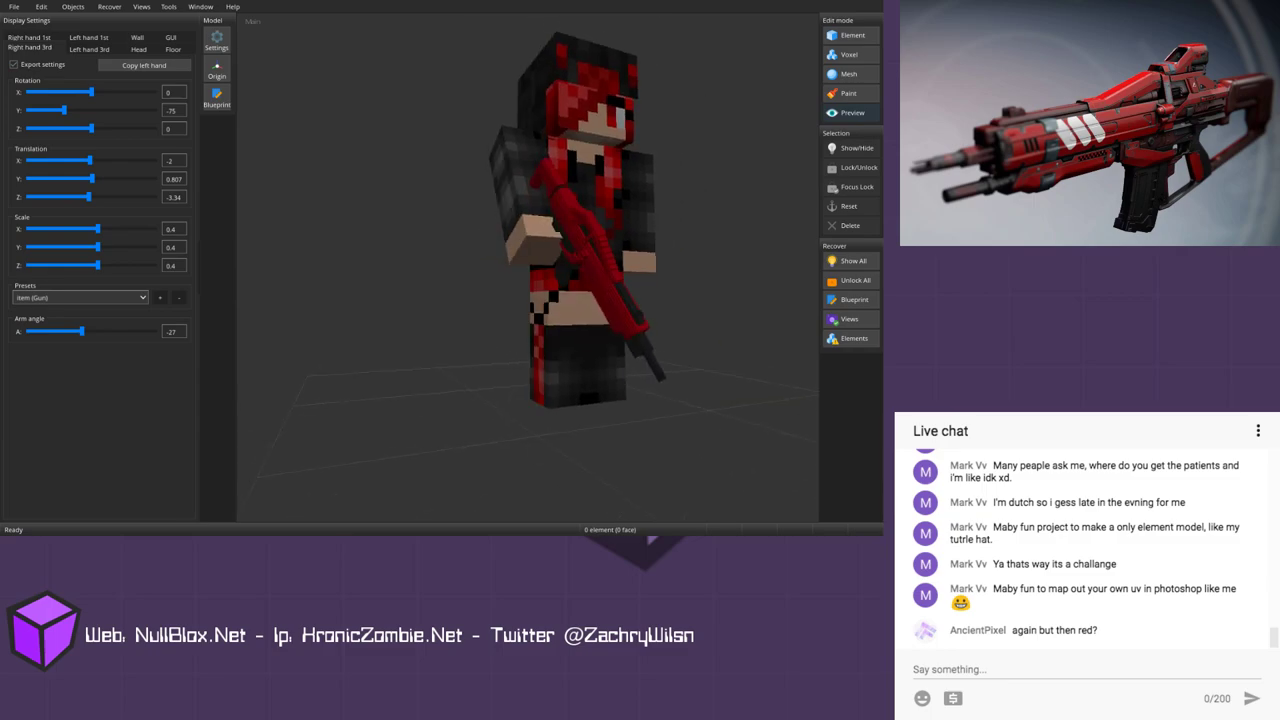
Step: Copy the right-hand settings to the third-person left-hand display and mirror the rifle with an X scale of -0.4
click(89, 49)
click(144, 65)
click(168, 229)
click(166, 229)
text(-)
middle_drag(528, 290, 635, 230)
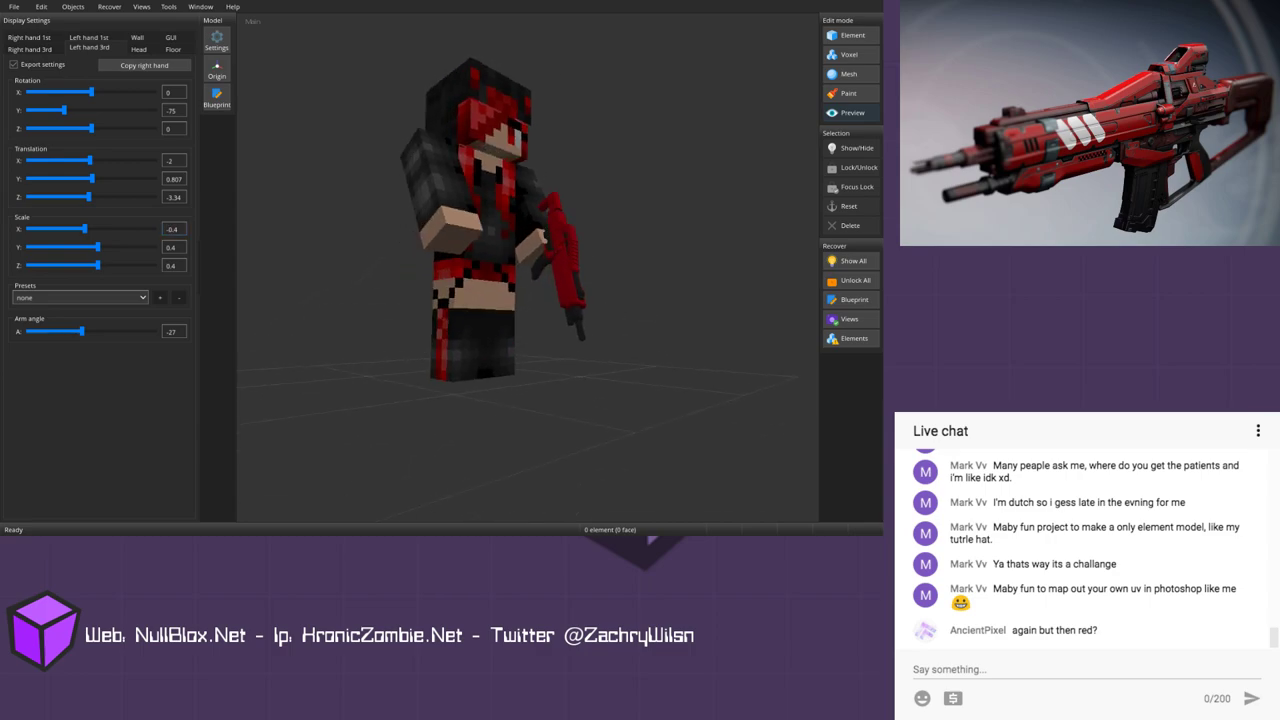
Step: Apply the Gun (Right hand 1st) preset to the first-person right-hand display and set its Y translation to 2.8
click(29, 37)
click(80, 297)
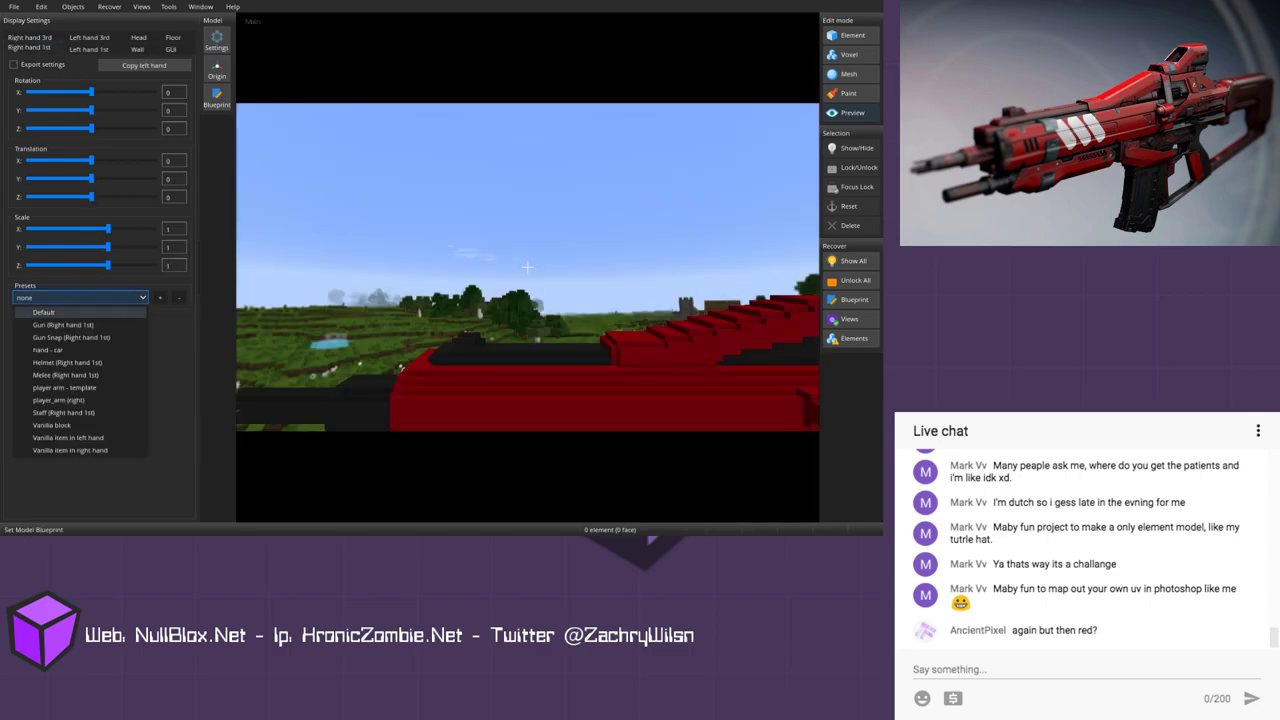
click(80, 325)
drag(94, 178, 94, 178)
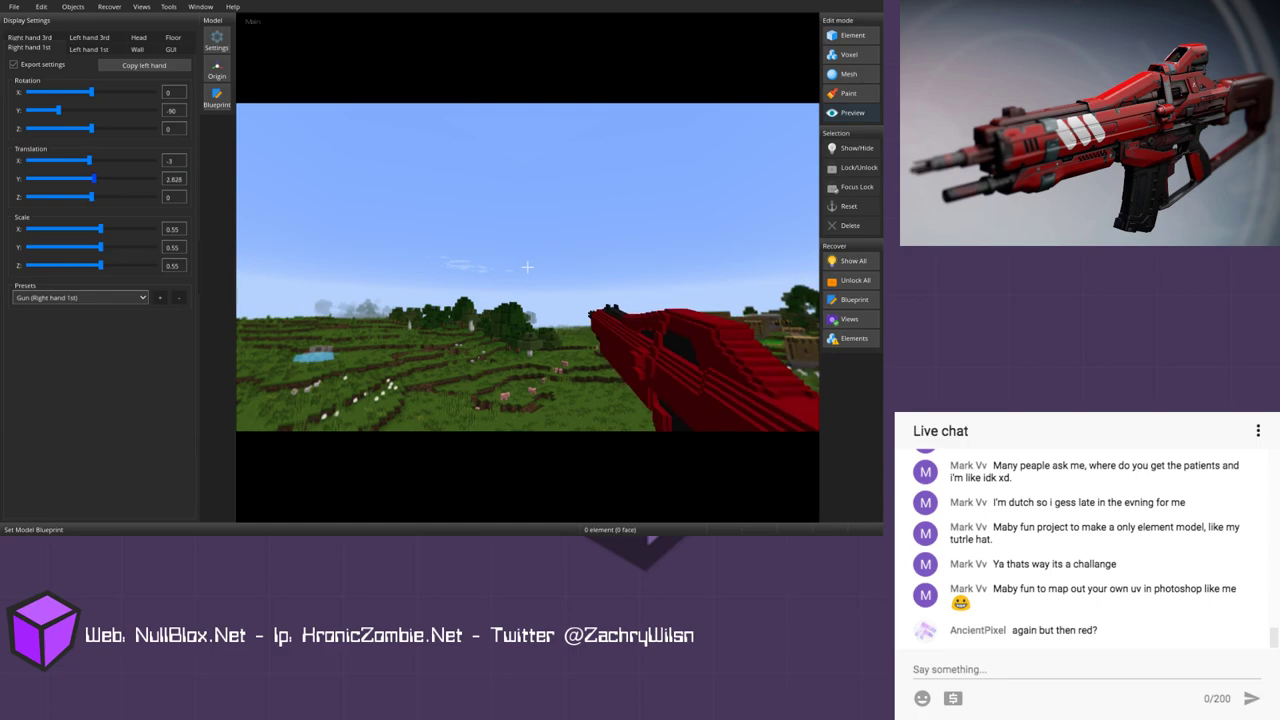
double_click(173, 179)
text(2.8)
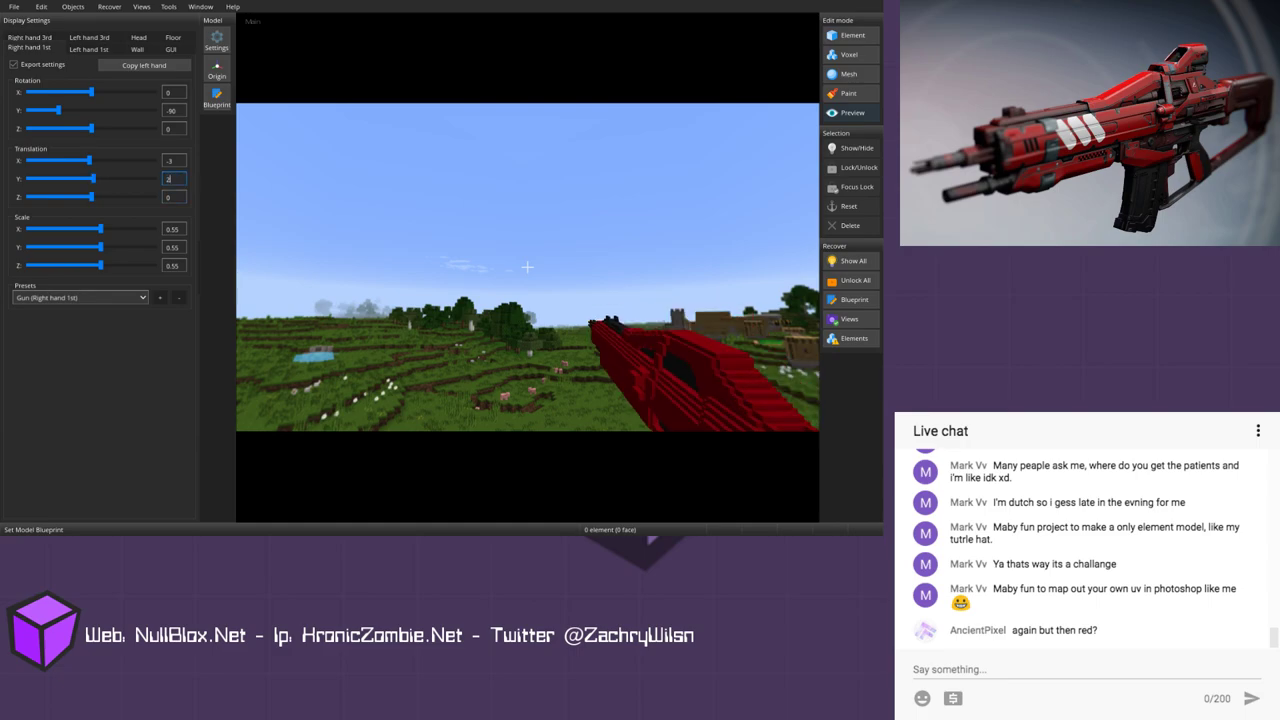
Step: Copy the right-hand settings to the first-person left-hand display and mirror the rifle with an X scale of -0.55
click(89, 49)
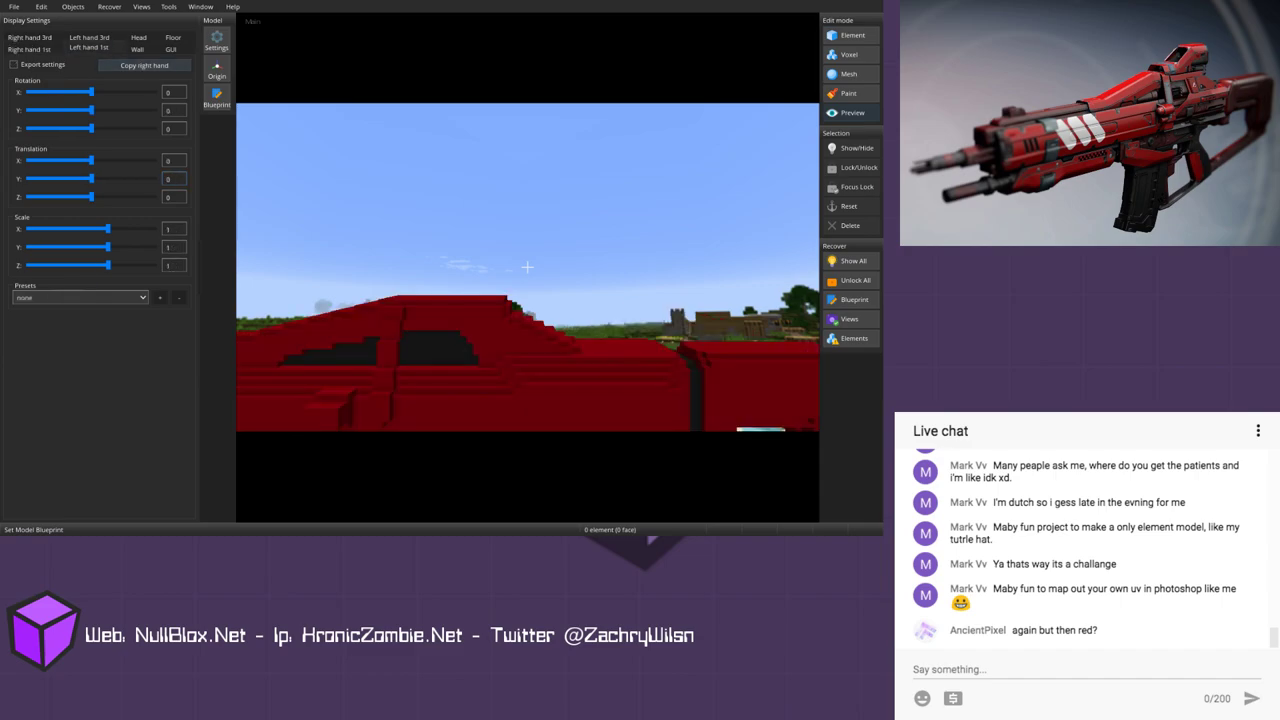
click(144, 65)
double_click(172, 229)
click(170, 229)
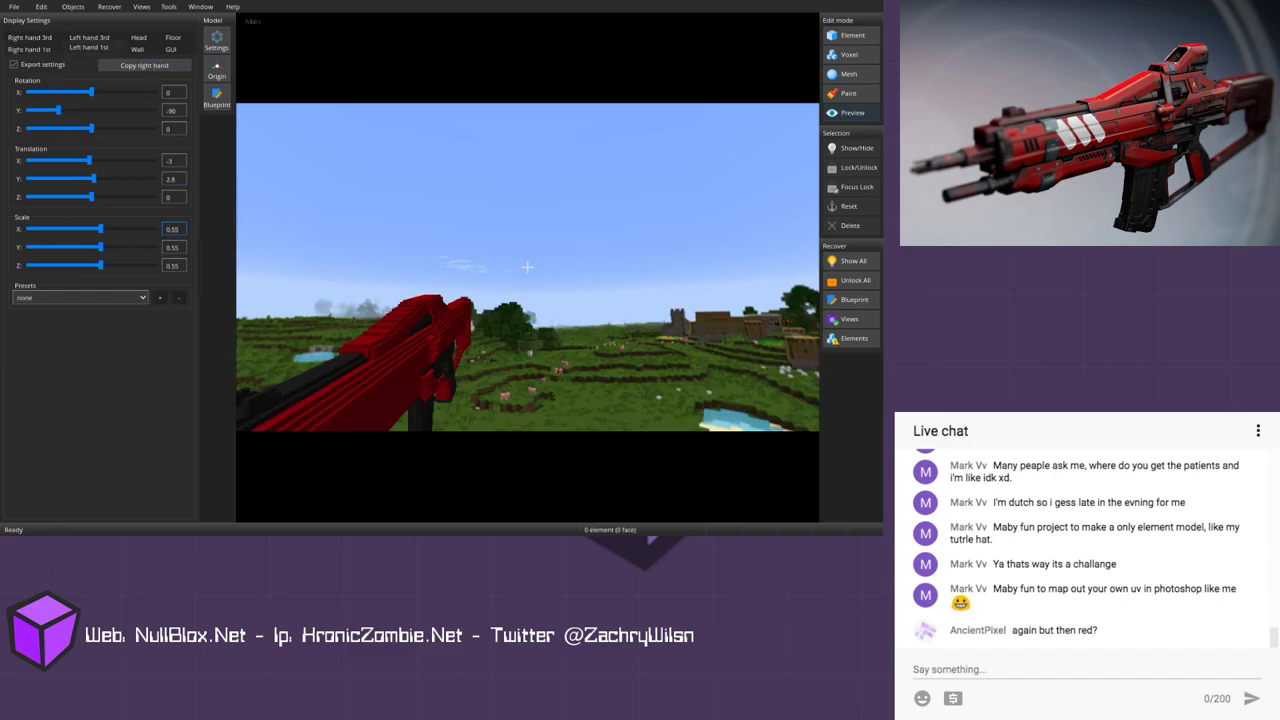
text(-)
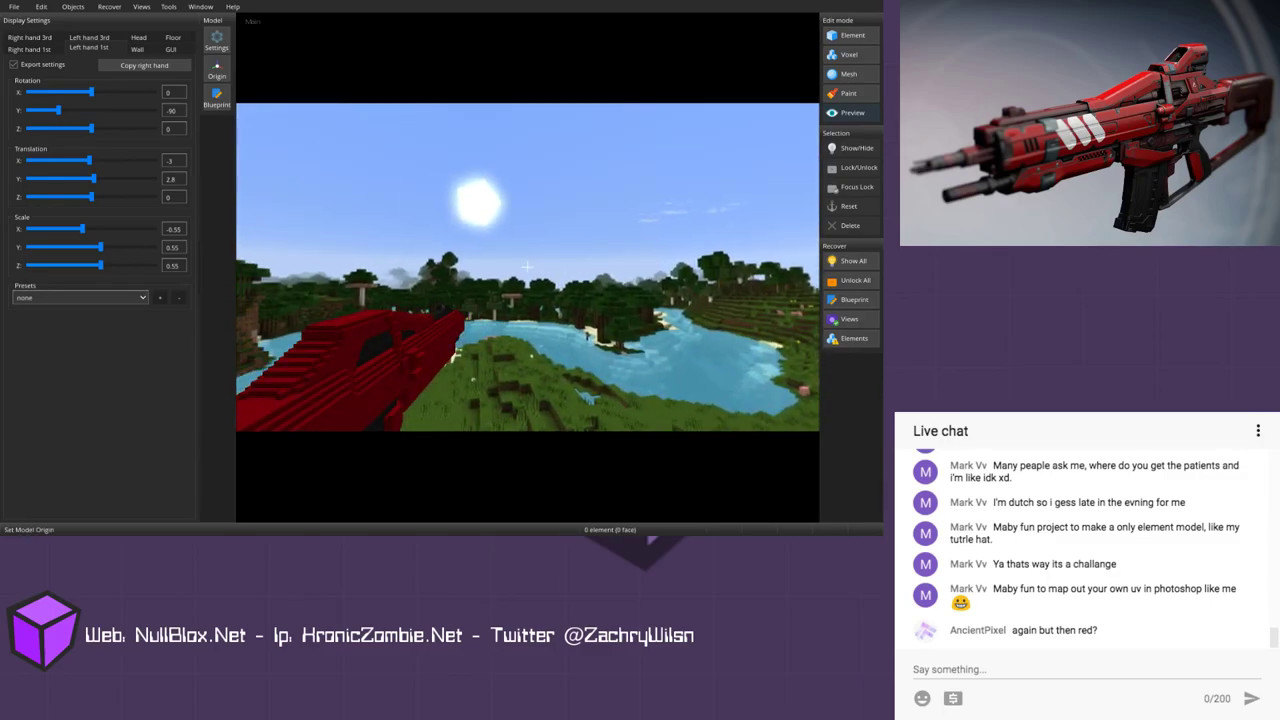
Step: Check the rifle in the wall display and in the first-person right-hand display
click(137, 49)
scroll(527, 266, up, 3)
middle_drag(527, 266, 440, 266)
scroll(527, 266, down, 4)
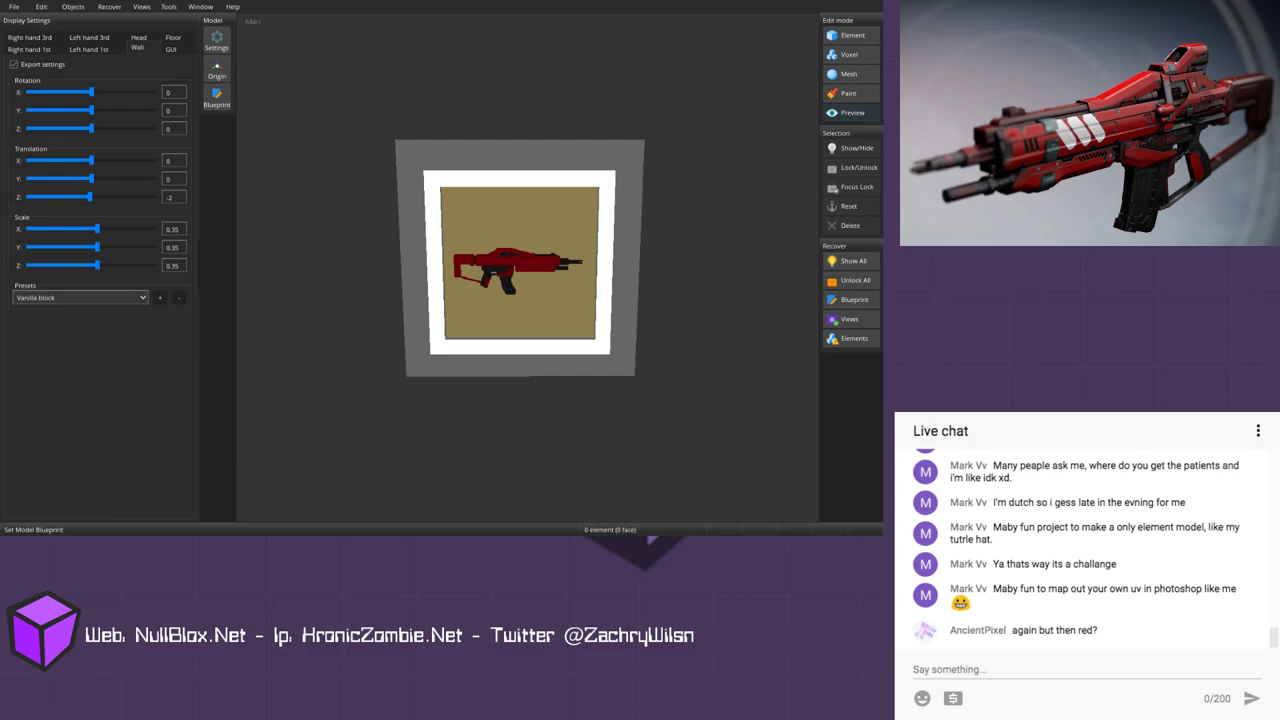
click(29, 37)
click(29, 37)
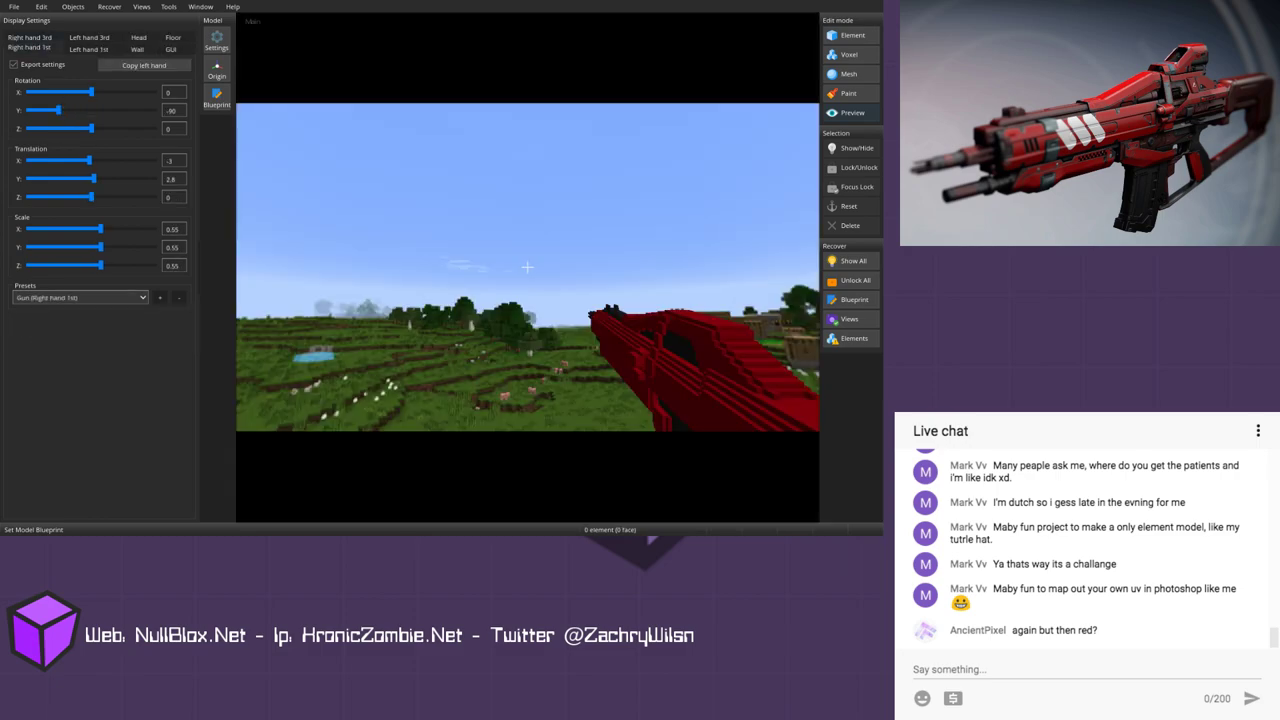
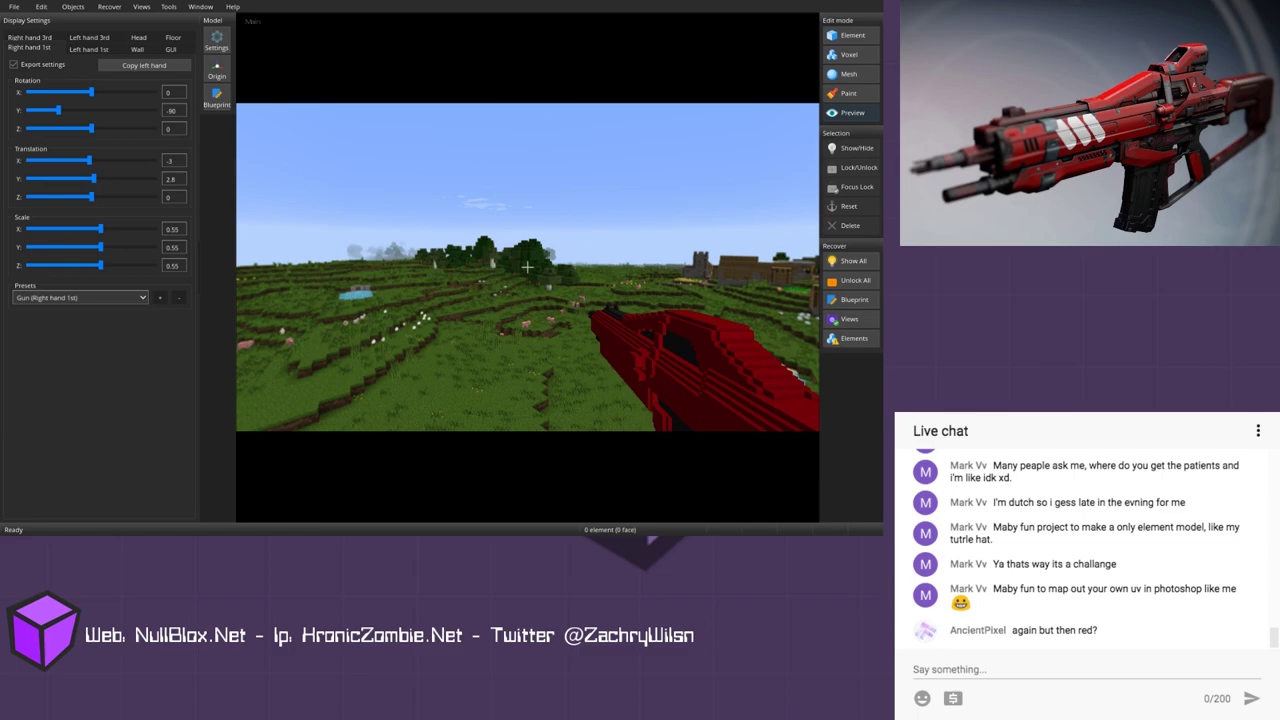
middle_drag(527, 267, 414, 270)
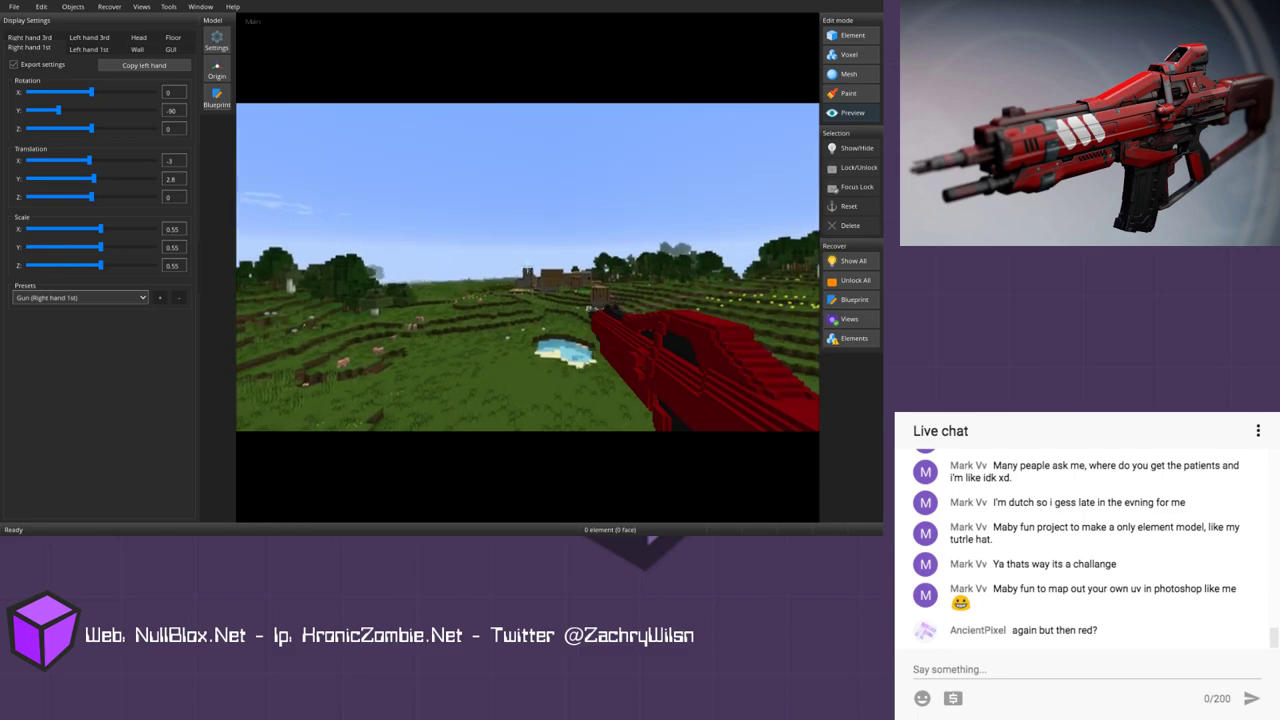
Step: Return to voxel editing and sample the dark colour #191919 from the rifle's black trigger housing
click(850, 54)
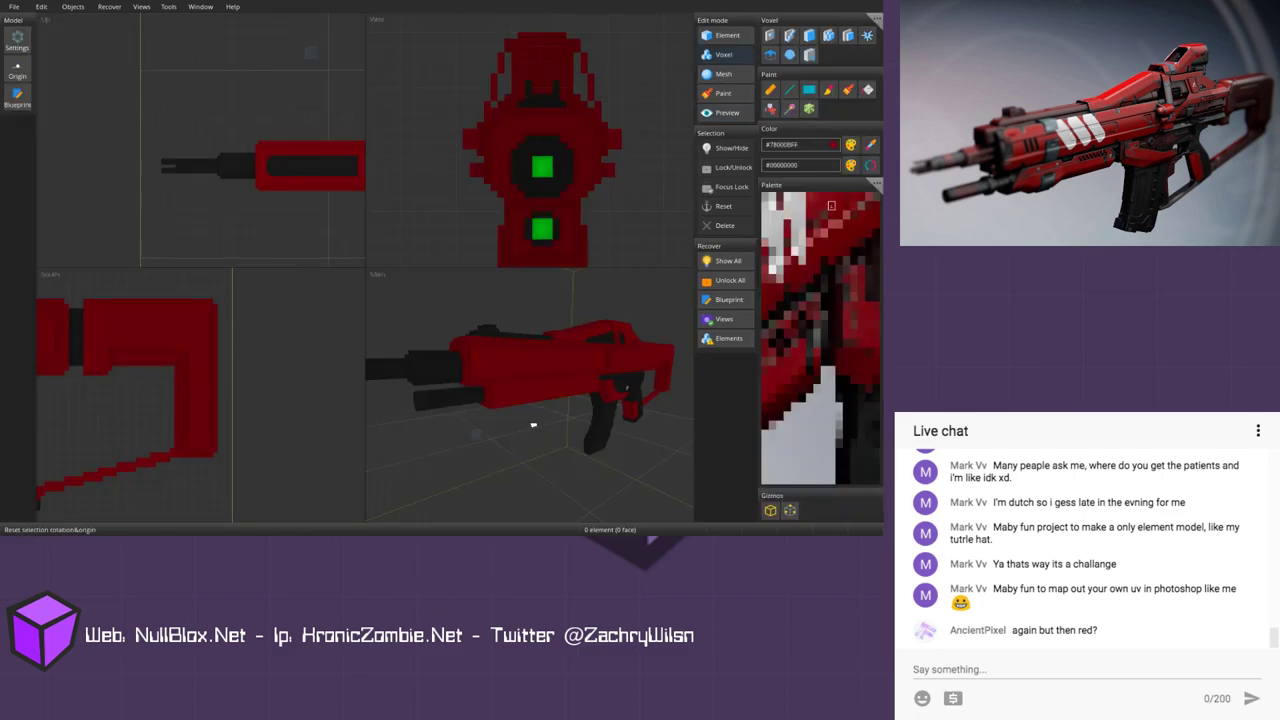
mouse_move(533, 425)
middle_down()
mouse_move(511, 443)
mouse_move(528, 432)
middle_up()
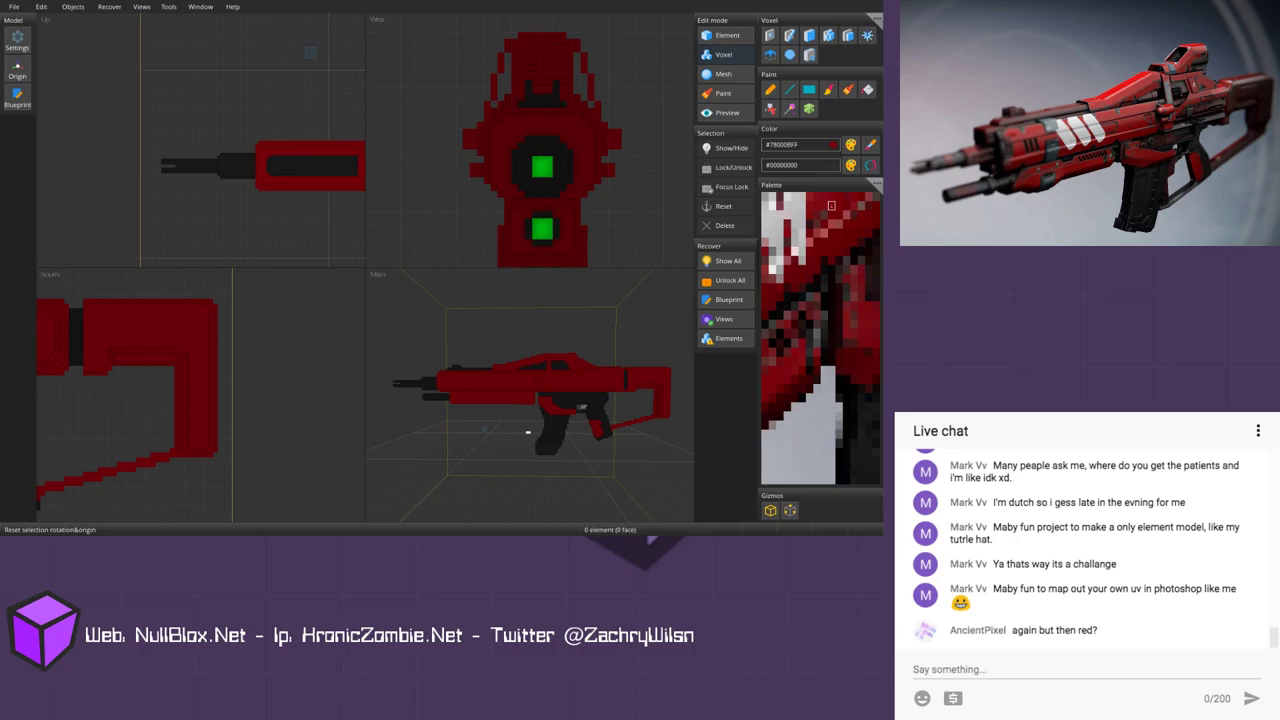
scroll(528, 432, up, 4)
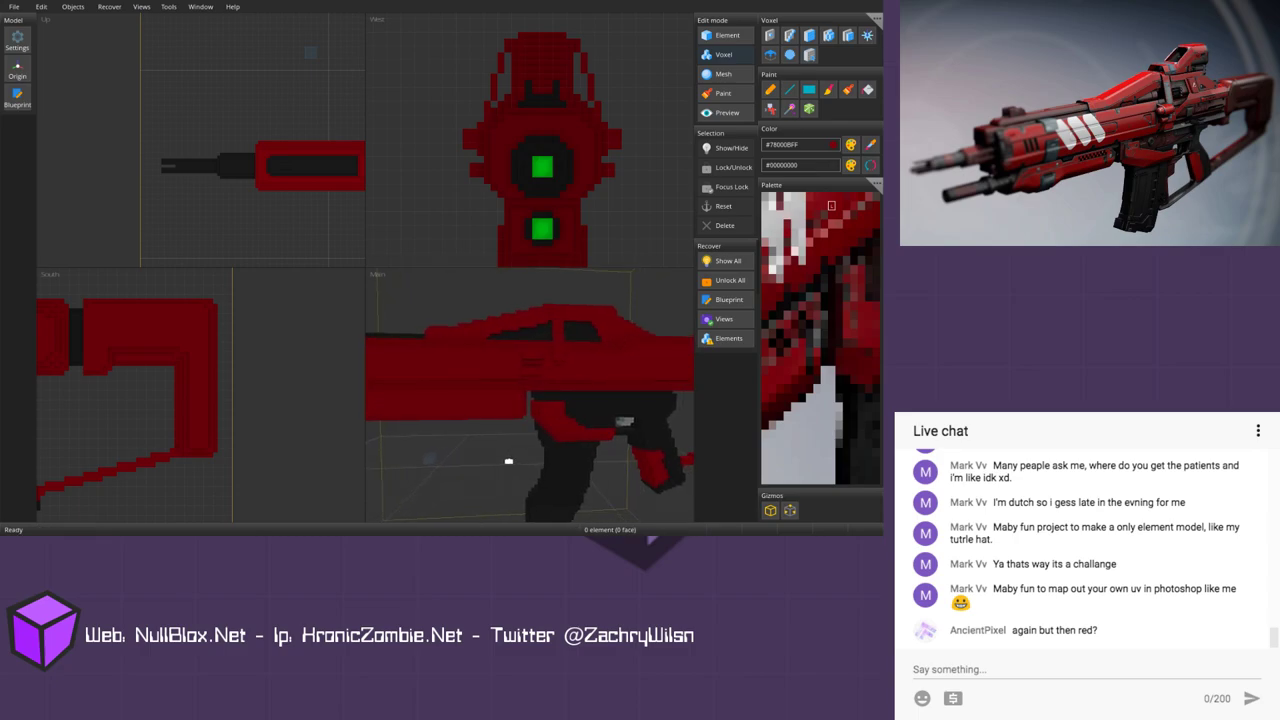
scroll(514, 448, down, 4)
middle_drag(516, 440, 518, 440)
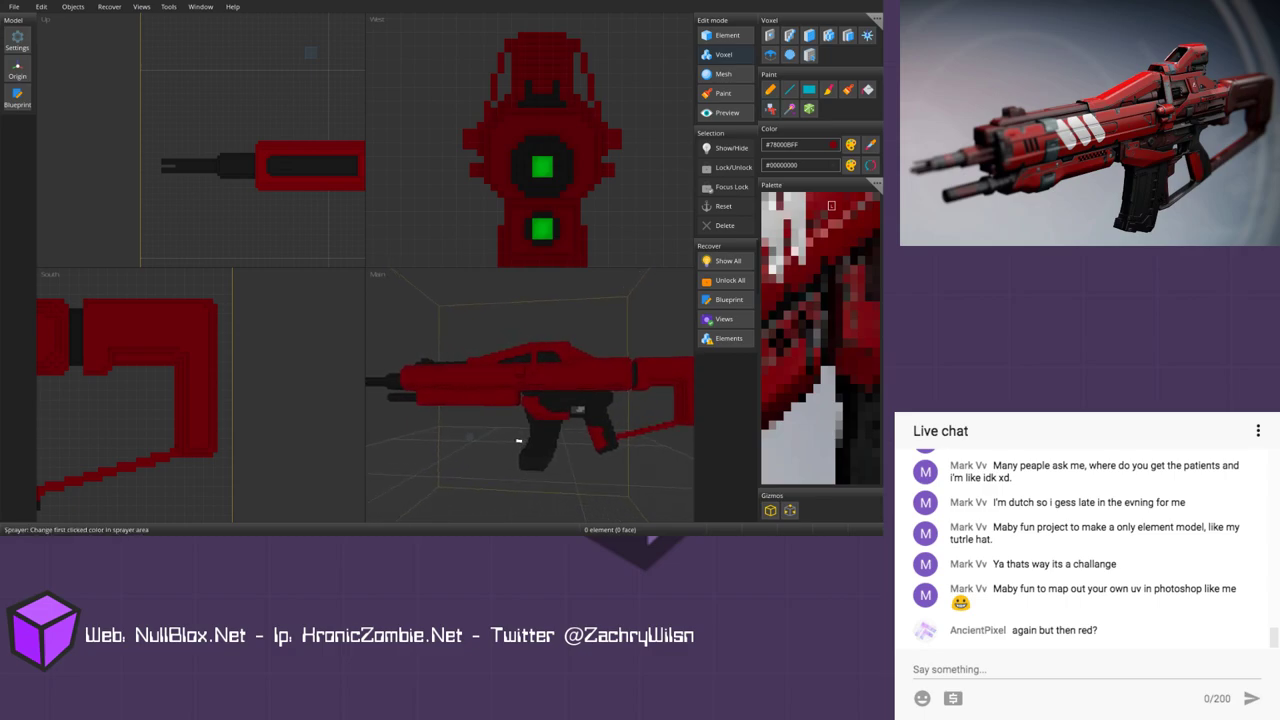
middle_drag(75, 395, 357, 379)
middle_drag(217, 378, 229, 370)
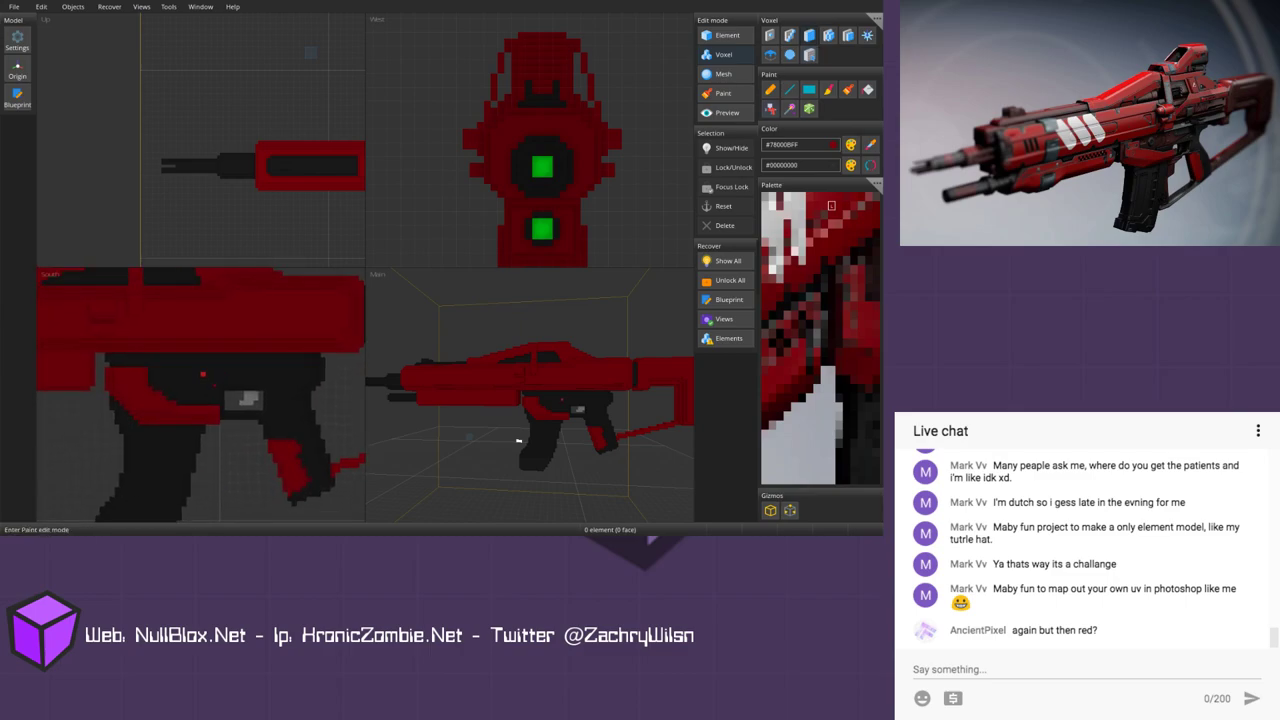
alt+click(229, 370)
Step: Examine the side of the rifle's receiver and trigger area for places that need more detail
scroll(204, 316, up, 3)
scroll(218, 393, down, 3)
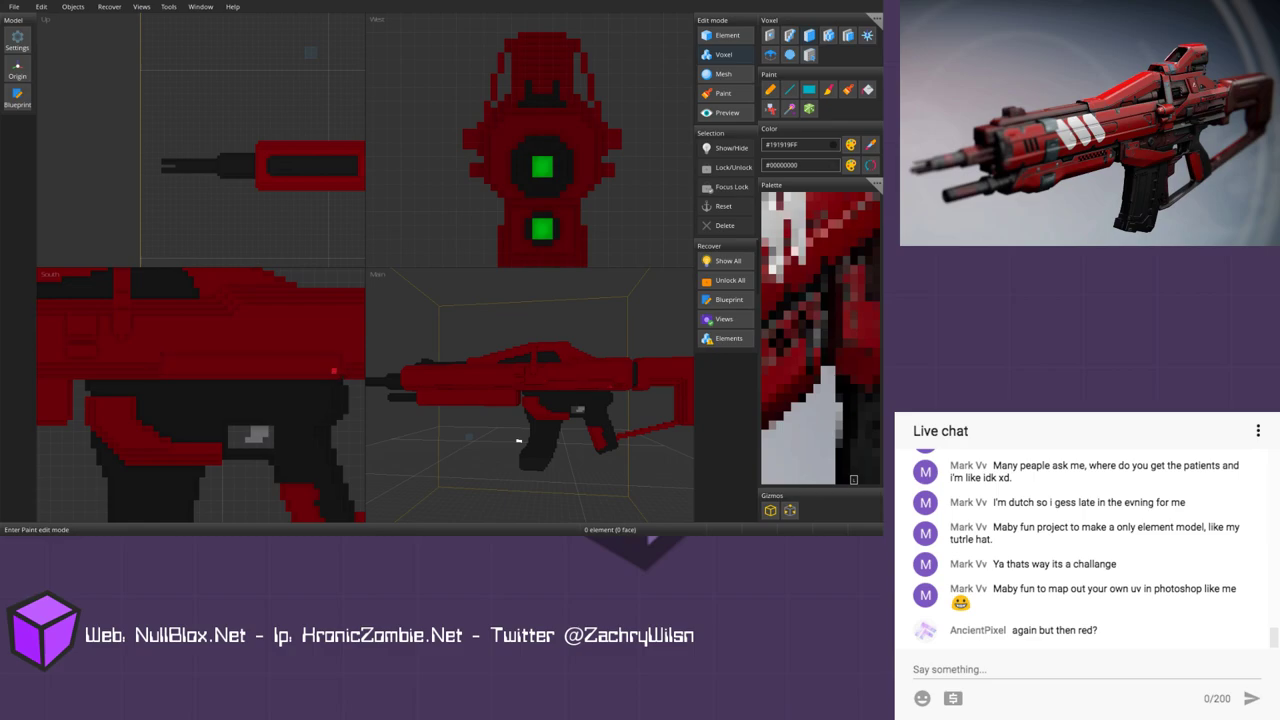
scroll(334, 365, down, 3)
mouse_move(223, 384)
middle_down()
mouse_move(261, 377)
mouse_move(206, 391)
middle_up()
scroll(261, 377, up, 1)
scroll(200, 405, down, 2)
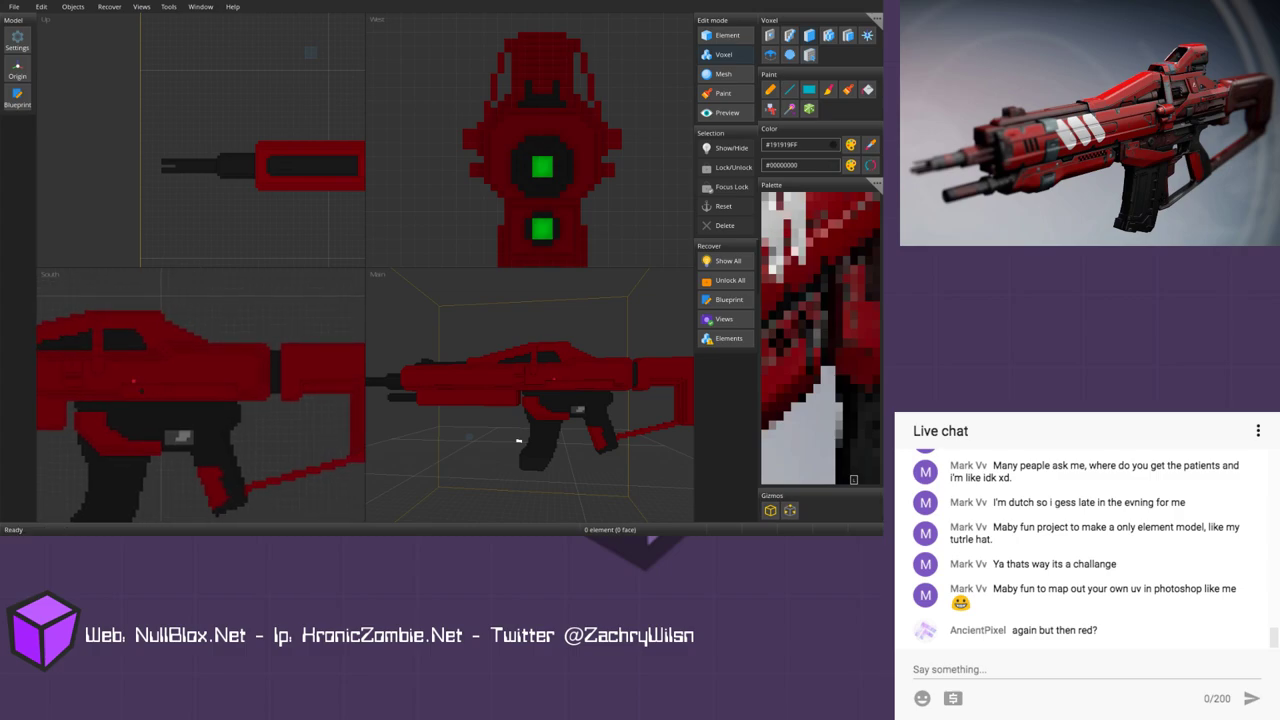
scroll(133, 380, up, 3)
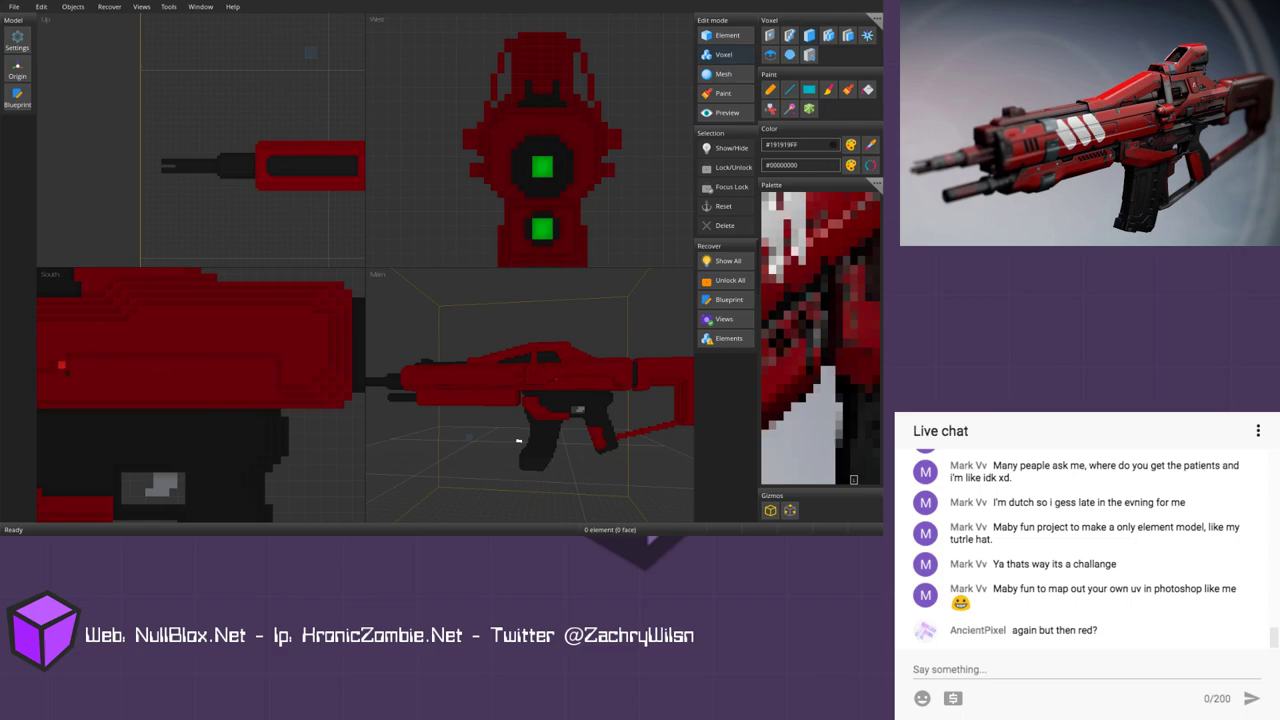
scroll(66, 365, down, 3)
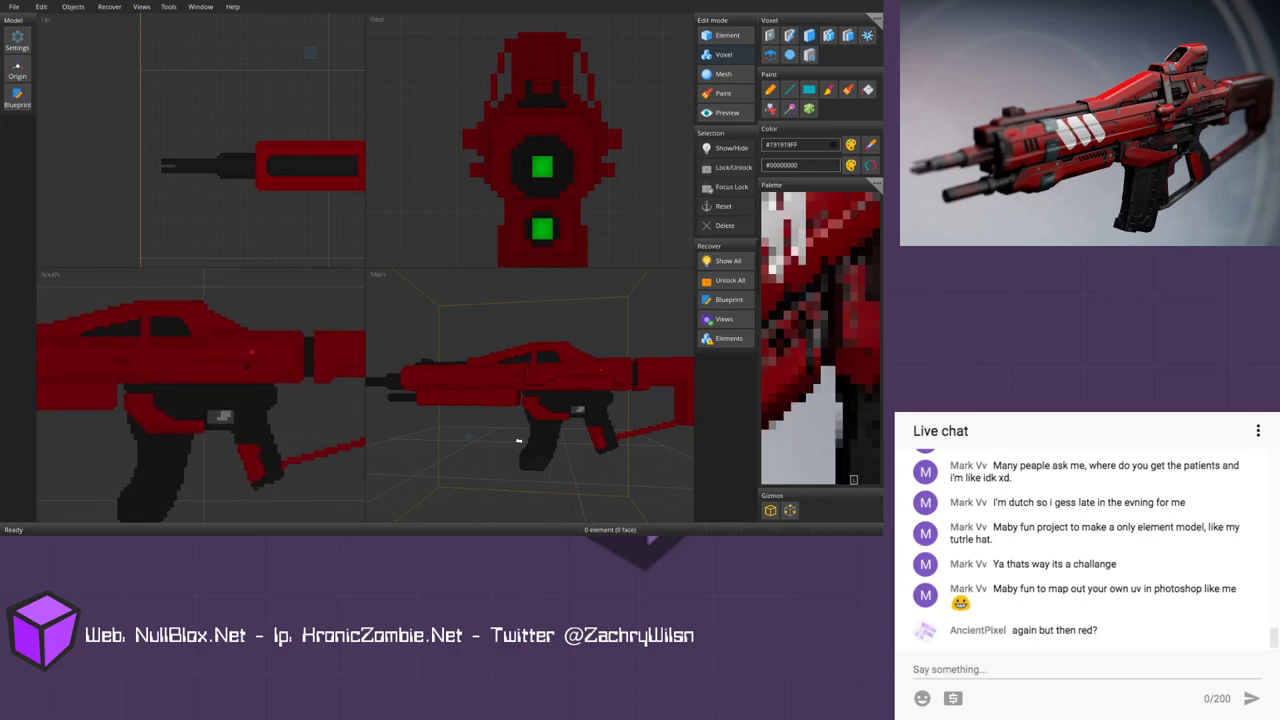
scroll(232, 368, up, 3)
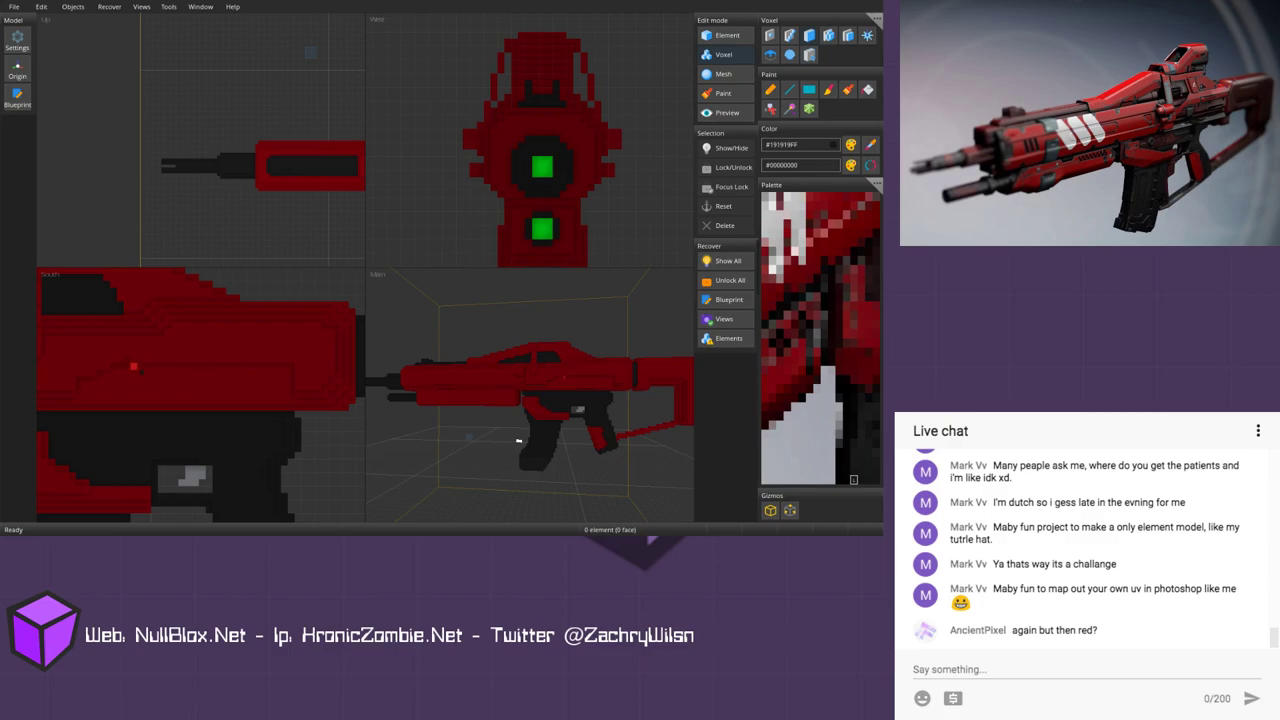
scroll(127, 359, down, 3)
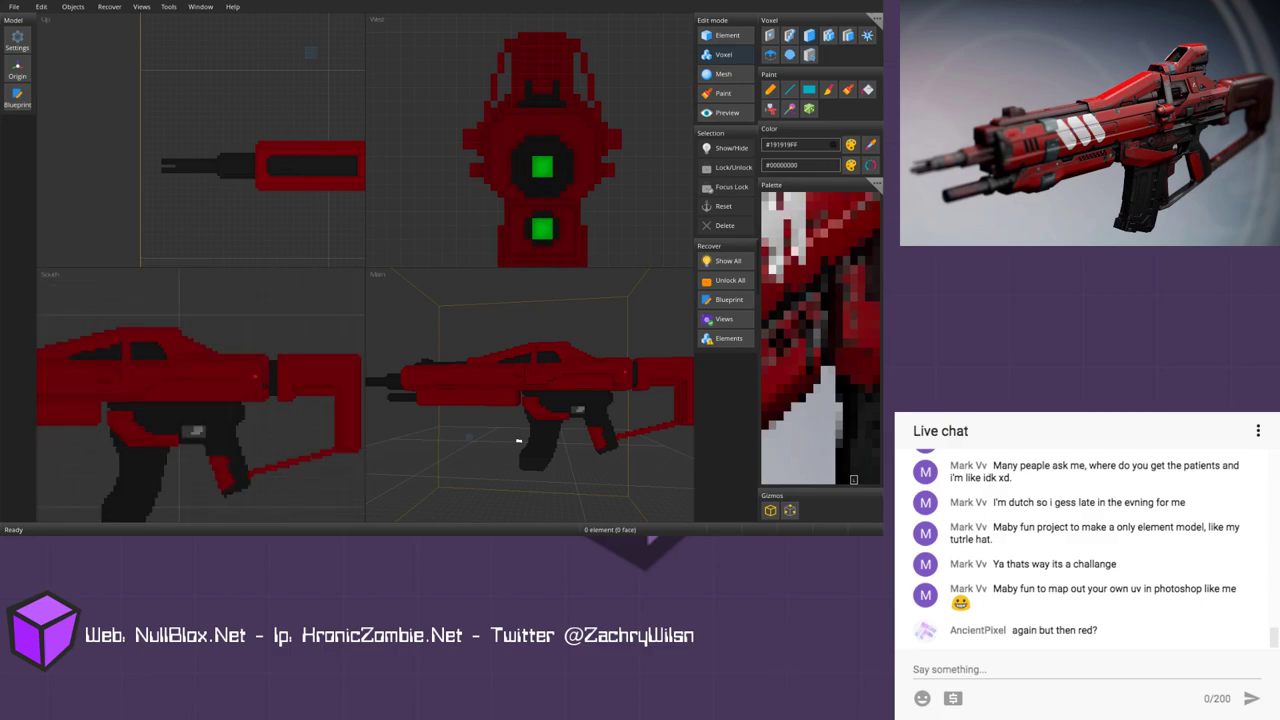
scroll(232, 369, up, 2)
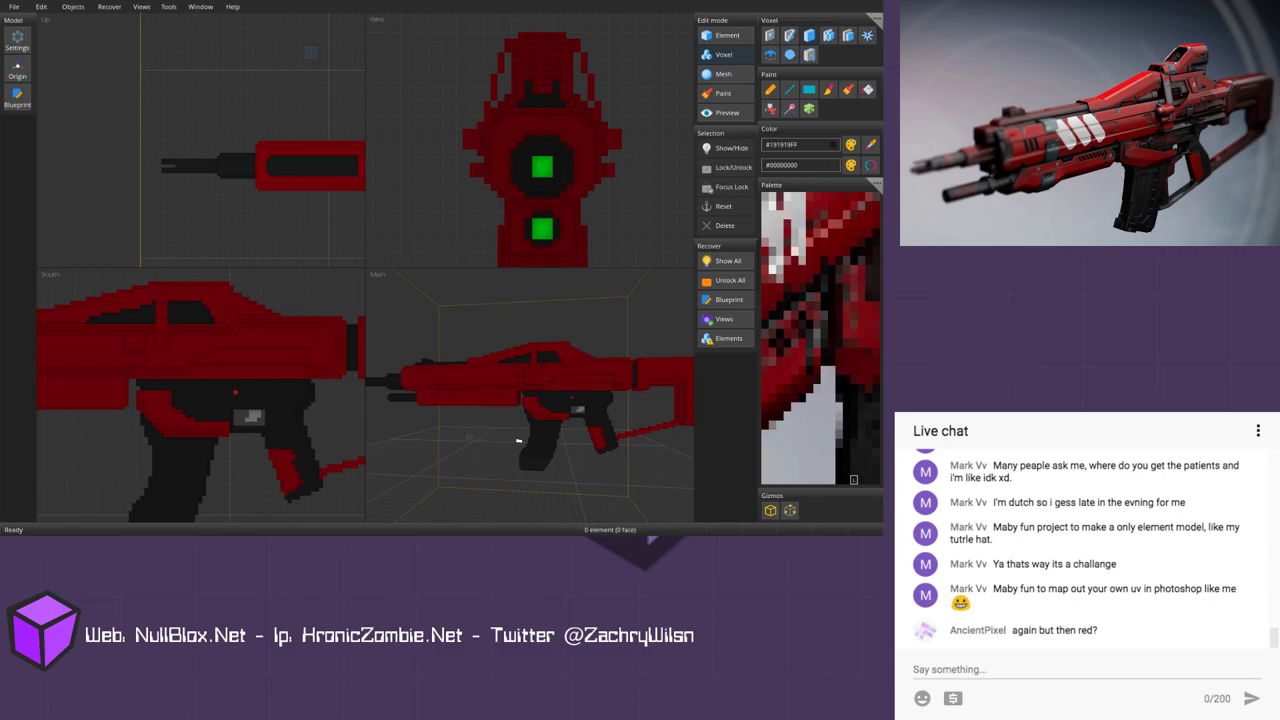
scroll(200, 395, down, 3)
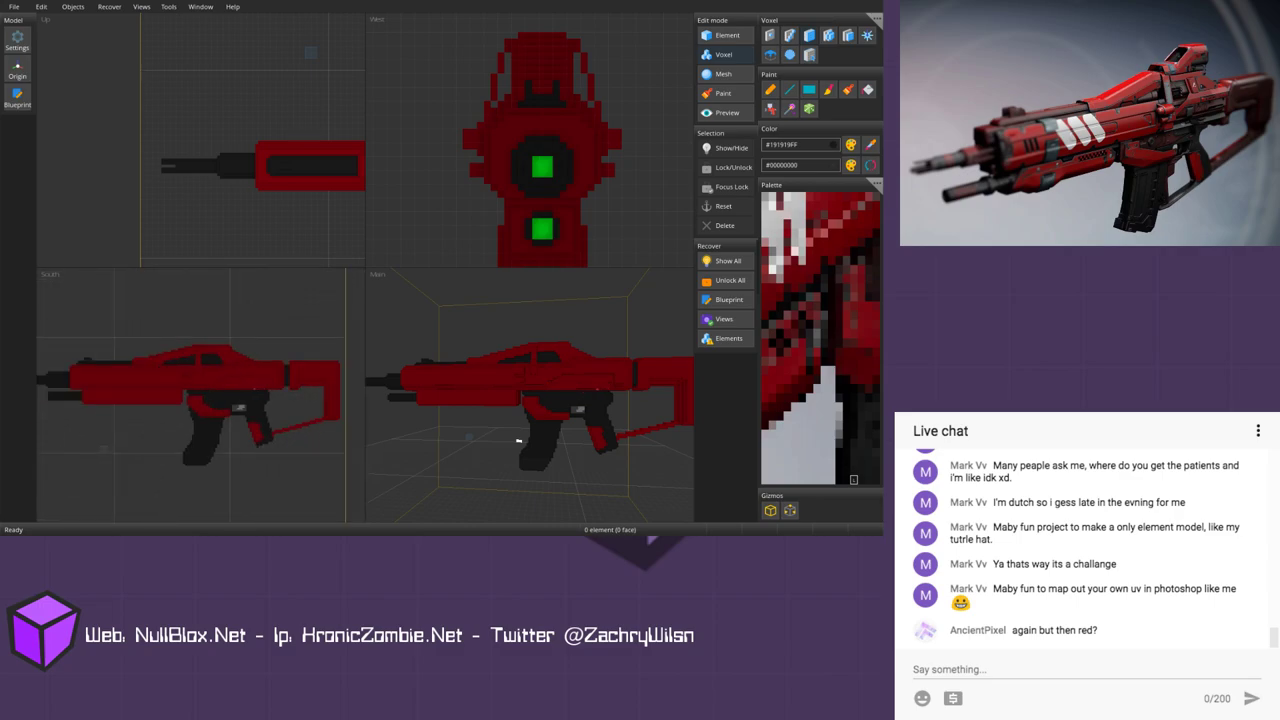
scroll(235, 380, up, 5)
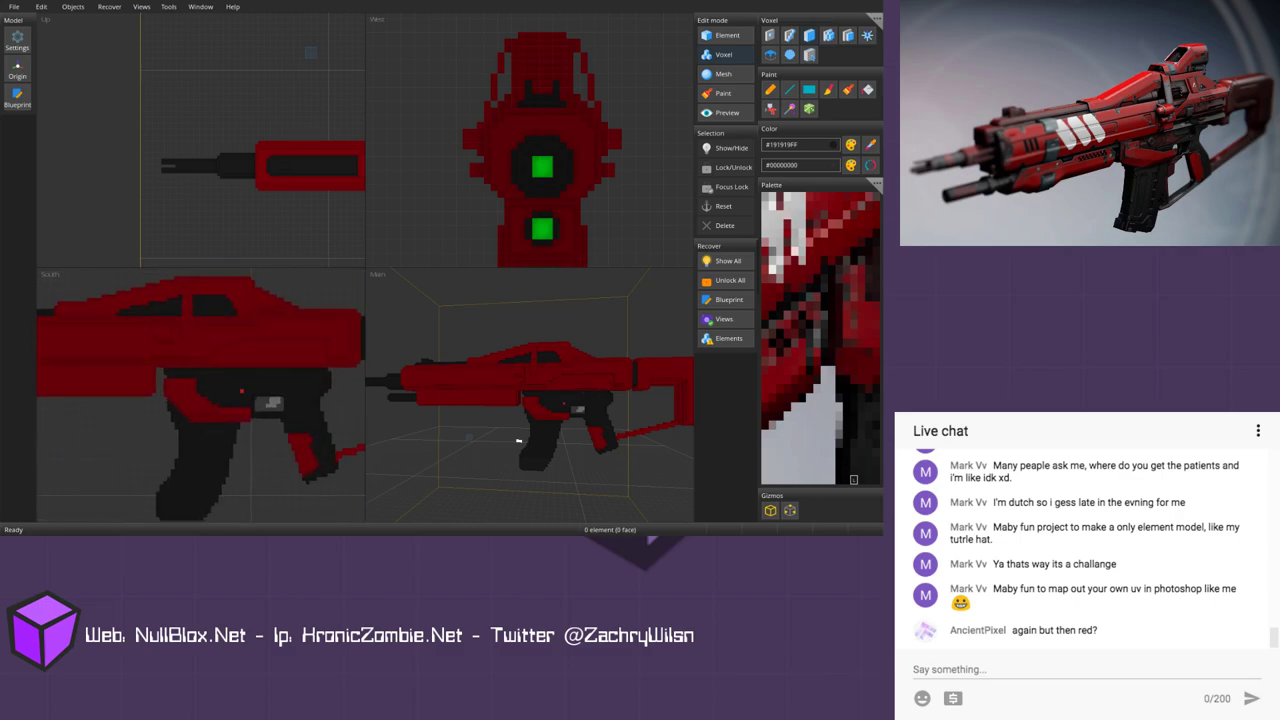
scroll(224, 391, up, 2)
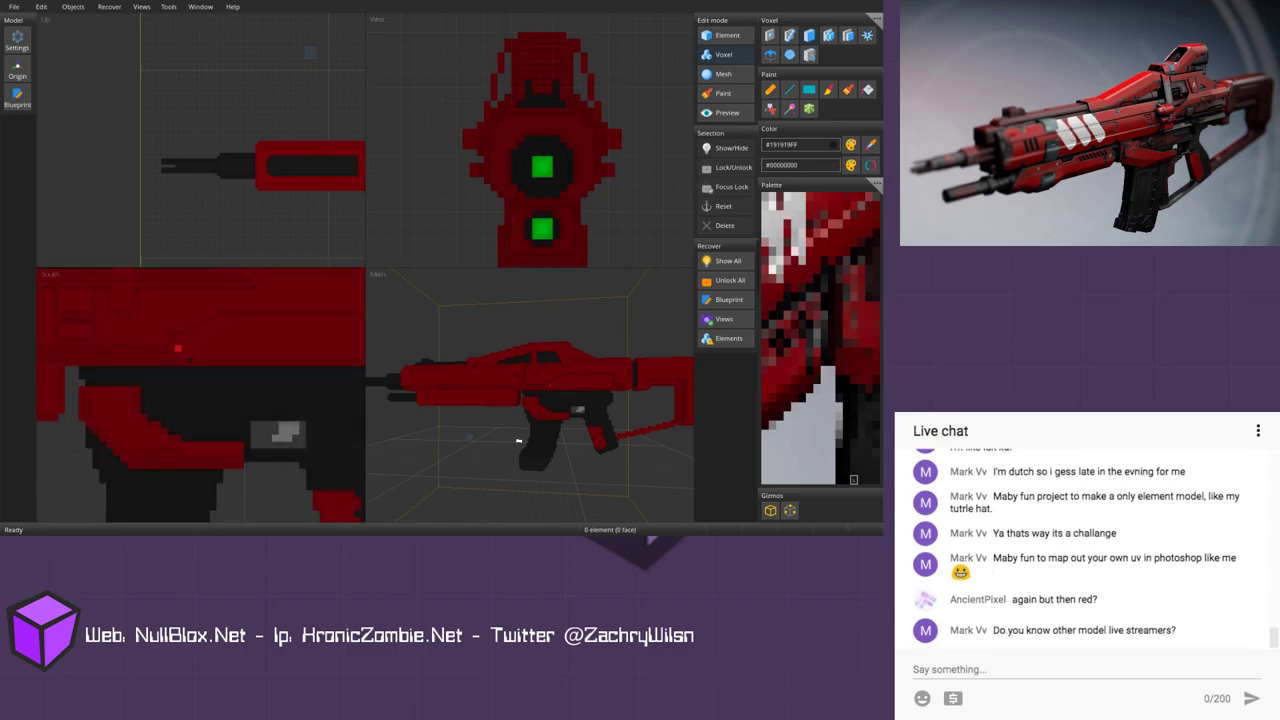
Step: Add a small rectangular block of #191919 voxels on the red receiver's side, directly above the trigger housing
scroll(213, 369, down, 1)
middle_drag(228, 362, 194, 372)
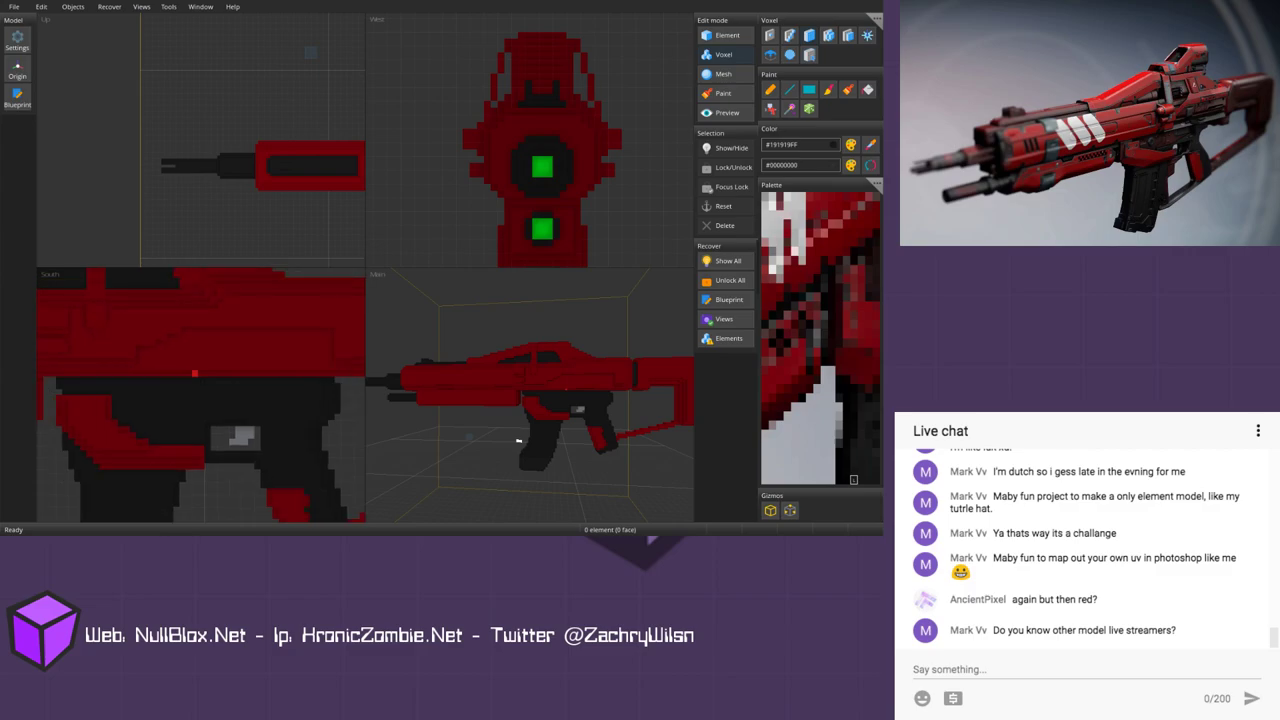
drag(190, 343, 206, 366)
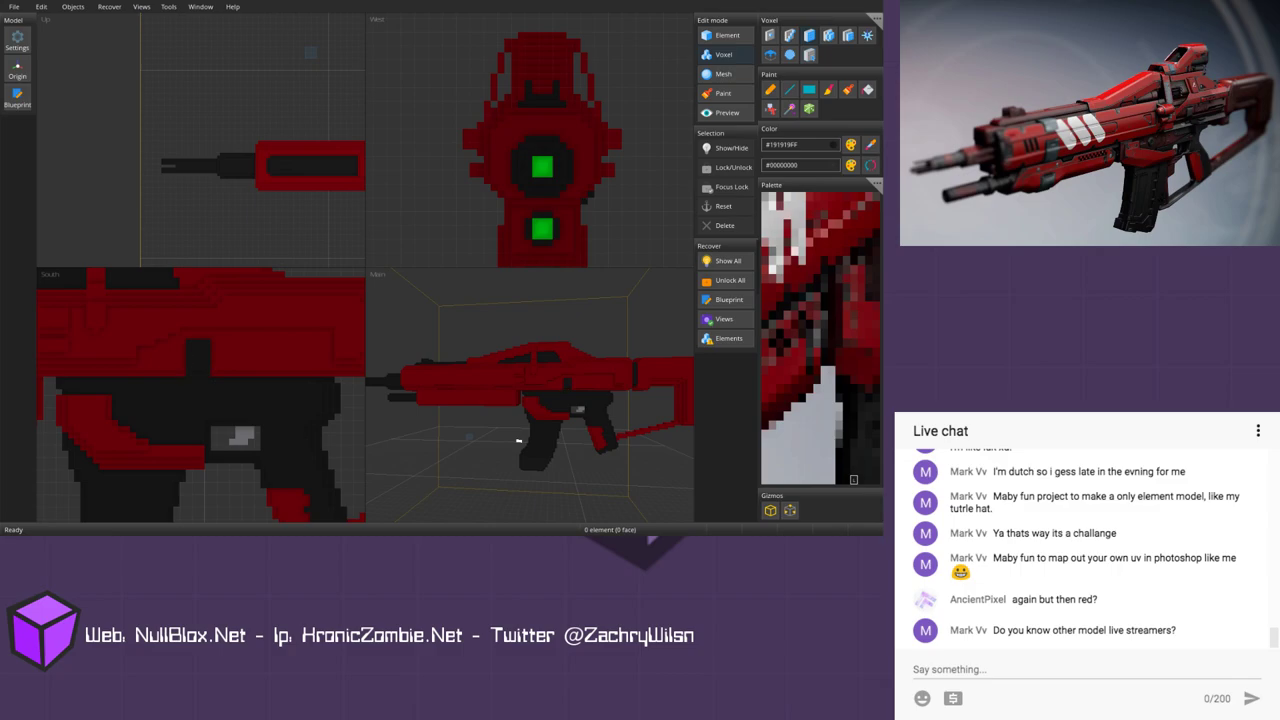
right_drag(520, 440, 531, 449)
right_drag(529, 384, 543, 382)
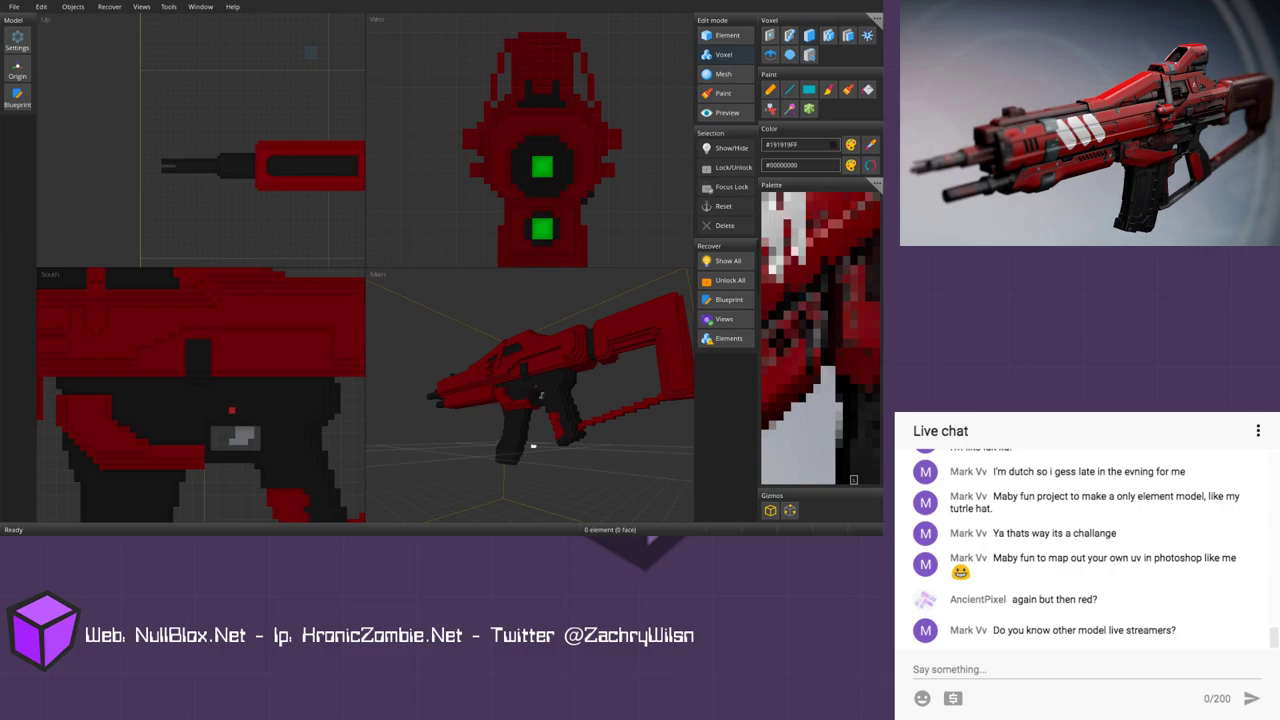
Step: Add two horizontal slots of #191919 voxels on the red receiver's side behind the dark block, a longer upper one and a shorter lower one
scroll(545, 385, up, 3)
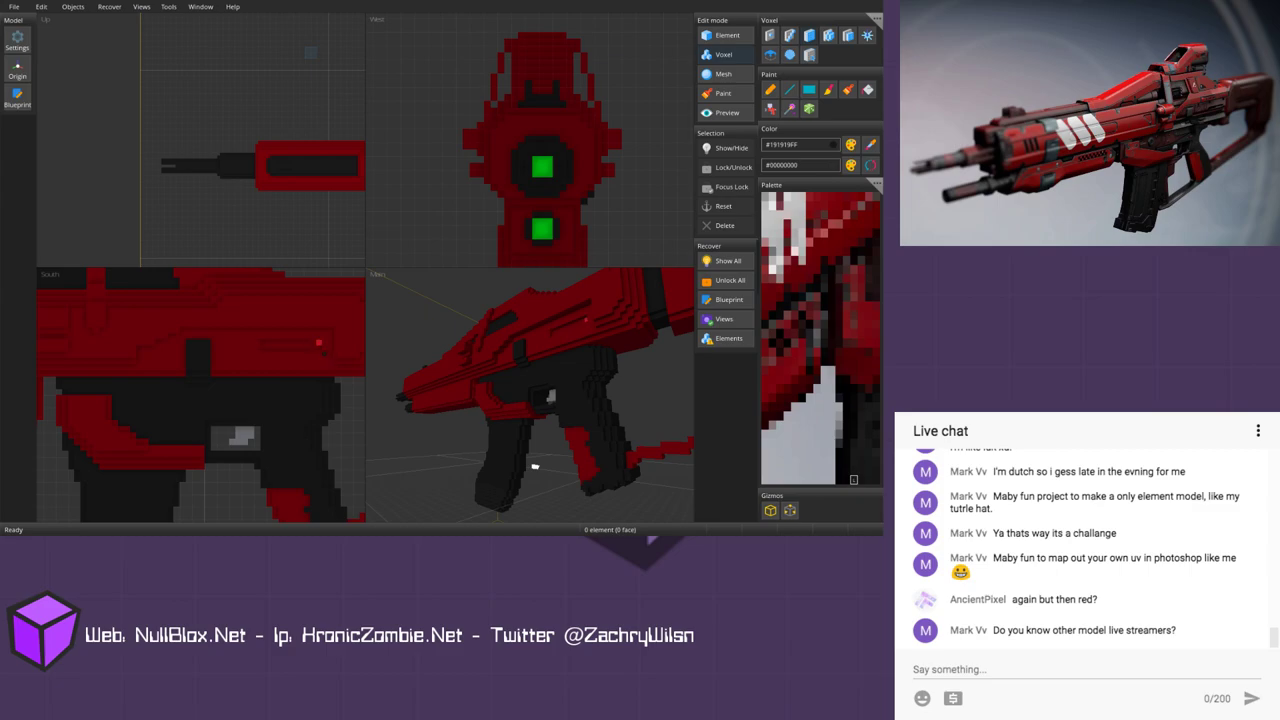
drag(262, 348, 320, 344)
scroll(281, 360, down, 1)
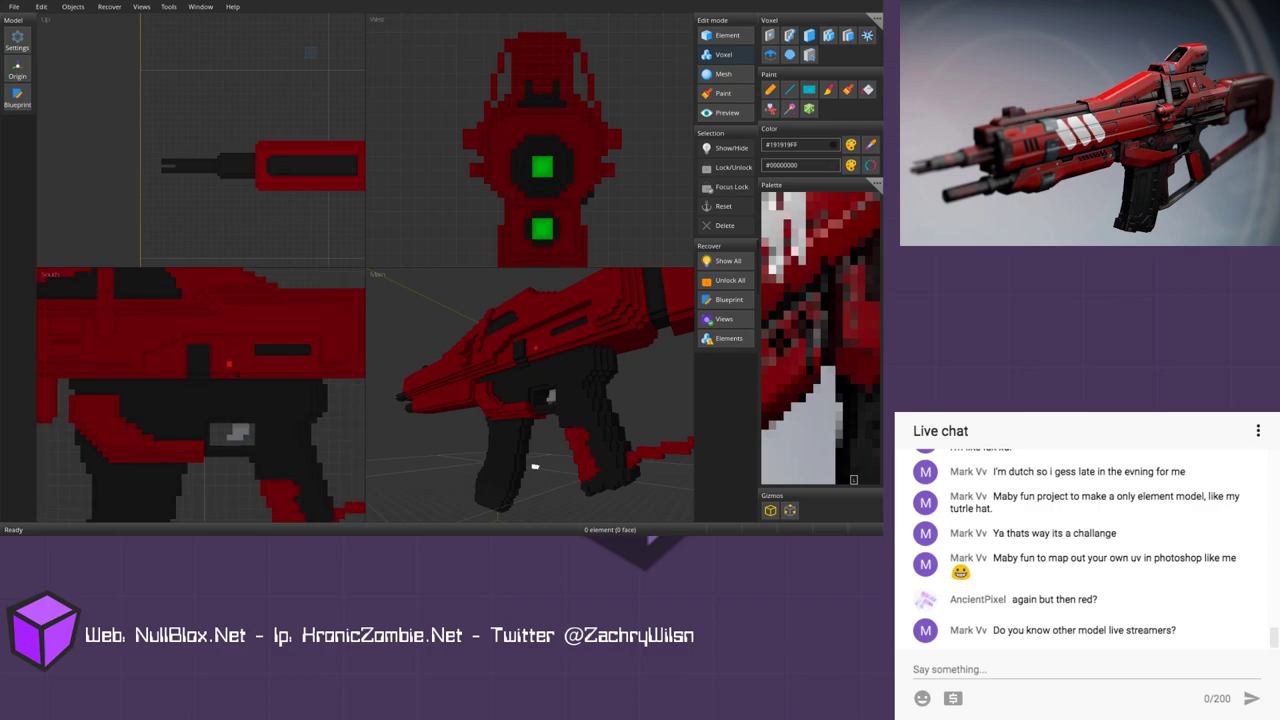
drag(229, 364, 257, 364)
click(229, 364)
click(229, 364)
Step: Examine the receiver, trigger housing and grip from both sides of the rifle for places that need more detail
mouse_move(538, 384)
middle_down()
mouse_move(494, 441)
mouse_move(568, 424)
mouse_move(562, 404)
mouse_move(589, 394)
middle_up()
right_click(529, 411)
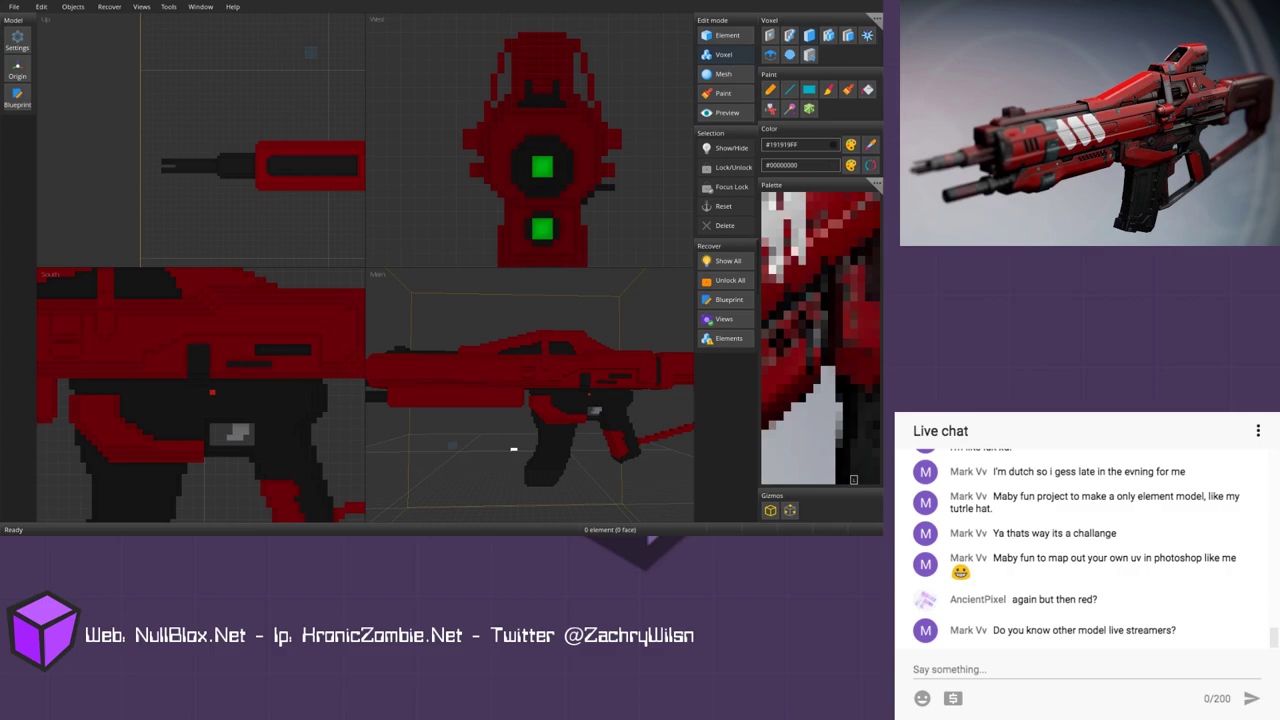
mouse_move(584, 392)
middle_down()
mouse_move(581, 376)
mouse_move(571, 388)
middle_up()
right_drag(503, 433, 537, 431)
middle_drag(600, 390, 466, 383)
mouse_move(466, 383)
right_down()
mouse_move(583, 396)
mouse_move(526, 388)
mouse_move(553, 372)
right_up()
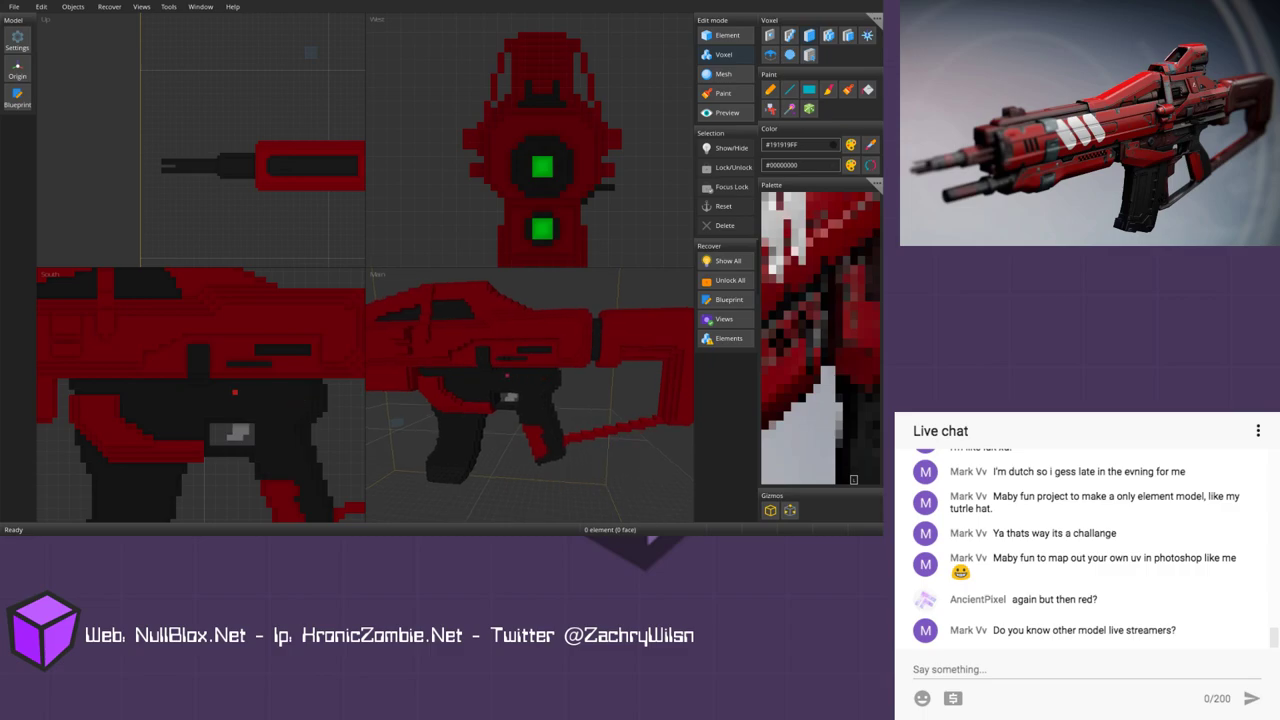
mouse_move(510, 375)
middle_down()
mouse_move(525, 379)
mouse_move(512, 391)
mouse_move(545, 372)
middle_up()
scroll(540, 398, up, 3)
middle_drag(530, 426, 543, 397)
scroll(540, 392, up, 3)
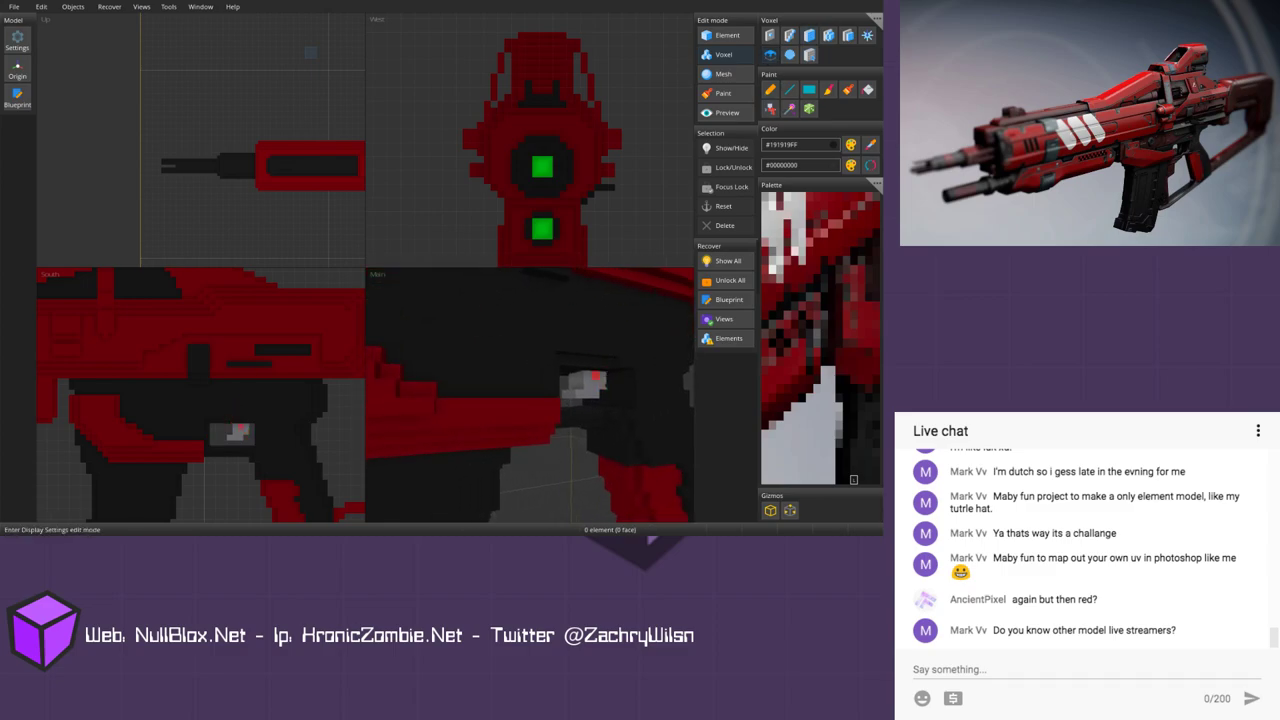
mouse_move(590, 385)
middle_down()
mouse_move(675, 420)
mouse_move(600, 405)
mouse_move(634, 398)
mouse_move(590, 388)
middle_up()
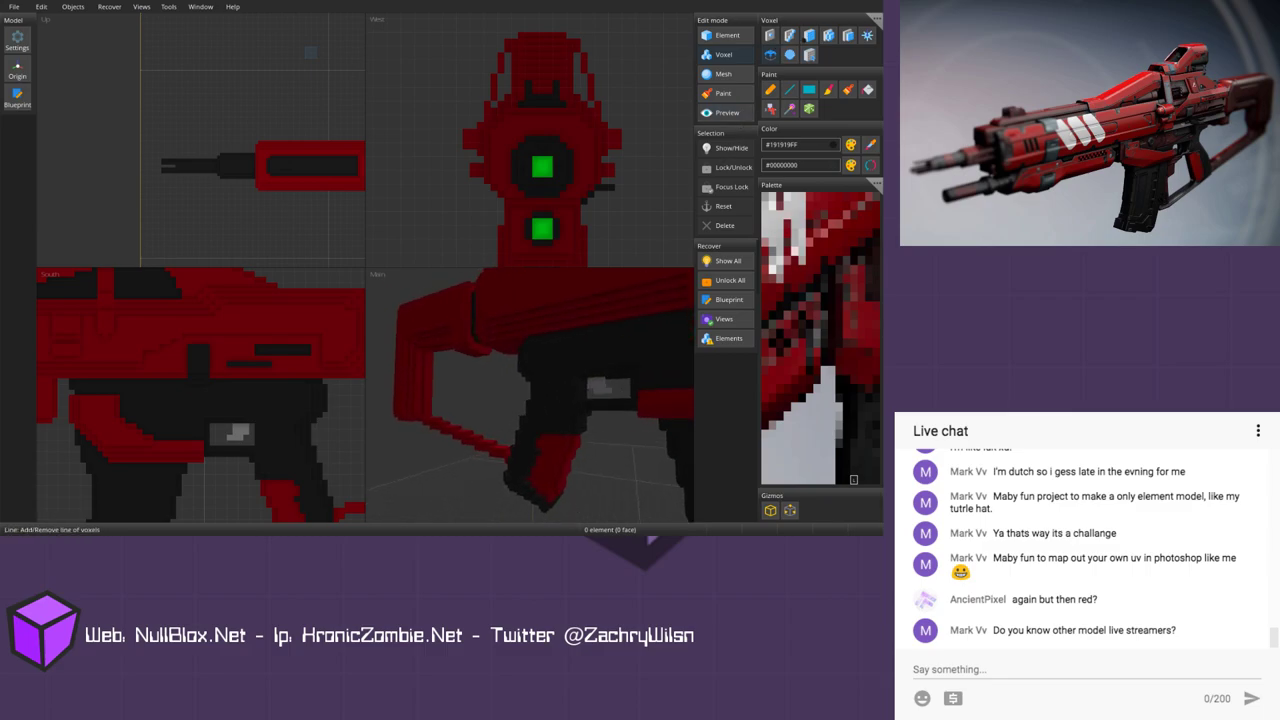
scroll(217, 406, up, 8)
scroll(219, 402, down, 5)
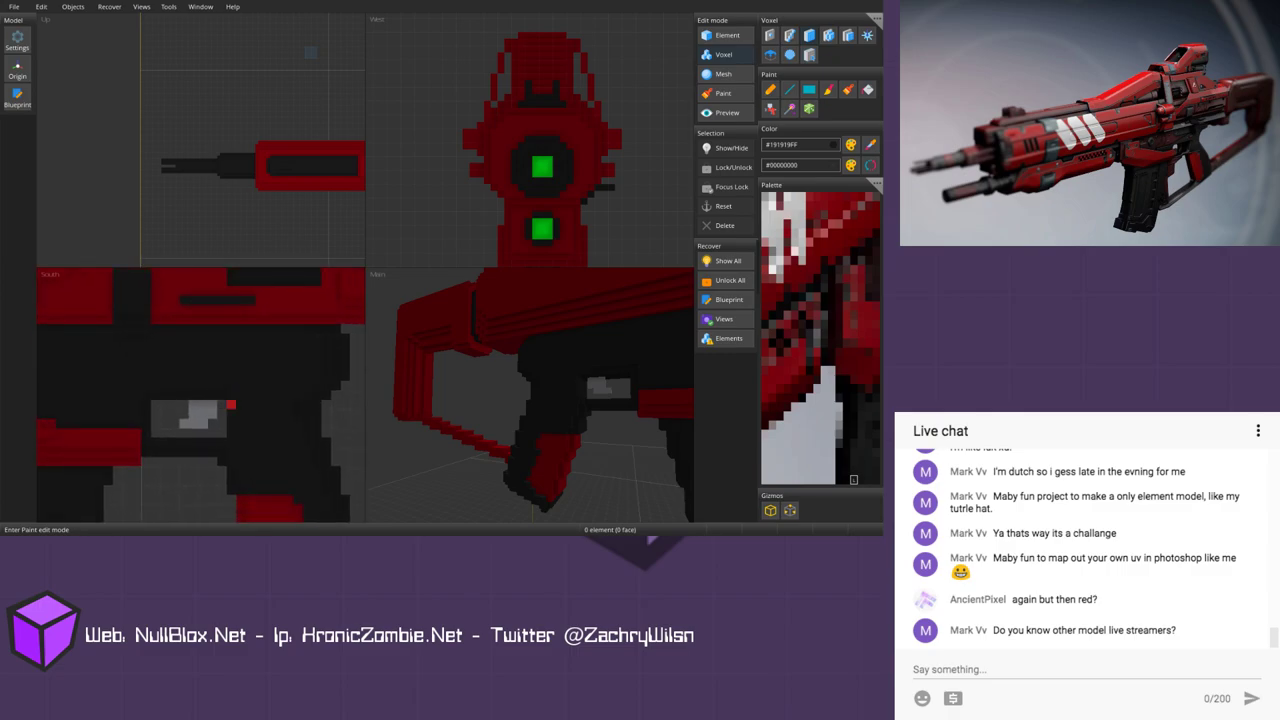
scroll(530, 400, up, 4)
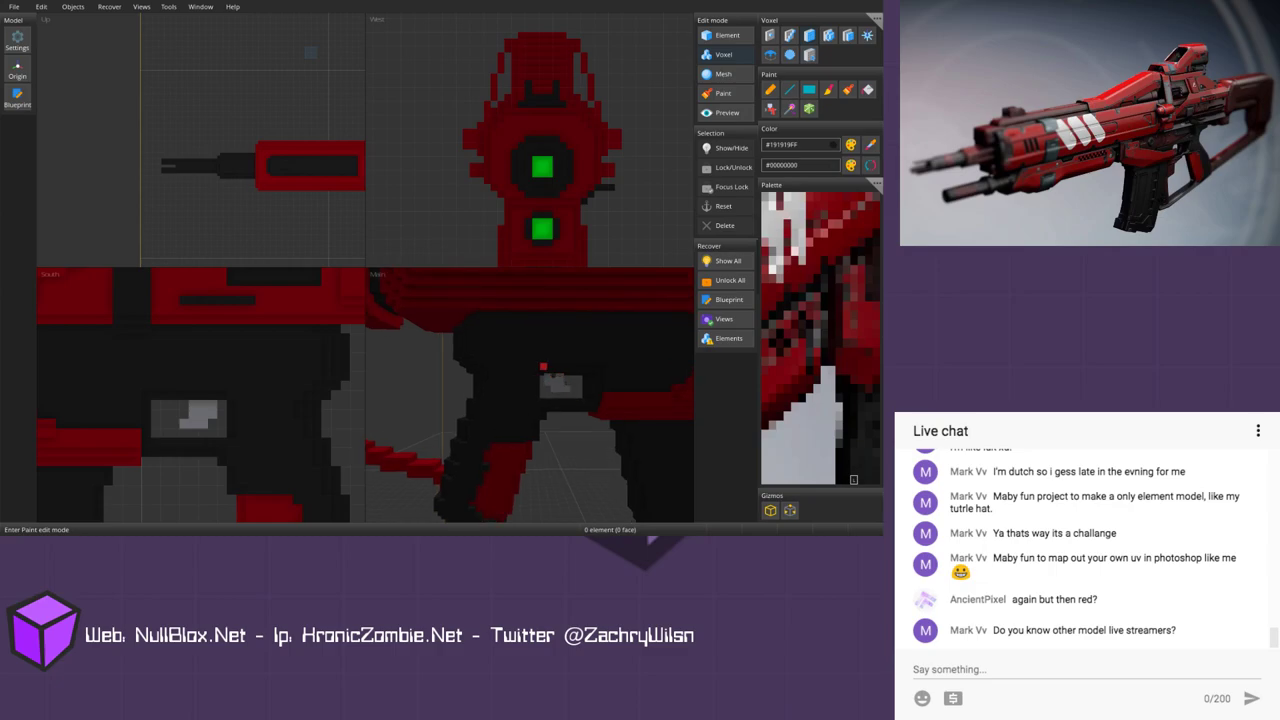
middle_drag(556, 408, 429, 434)
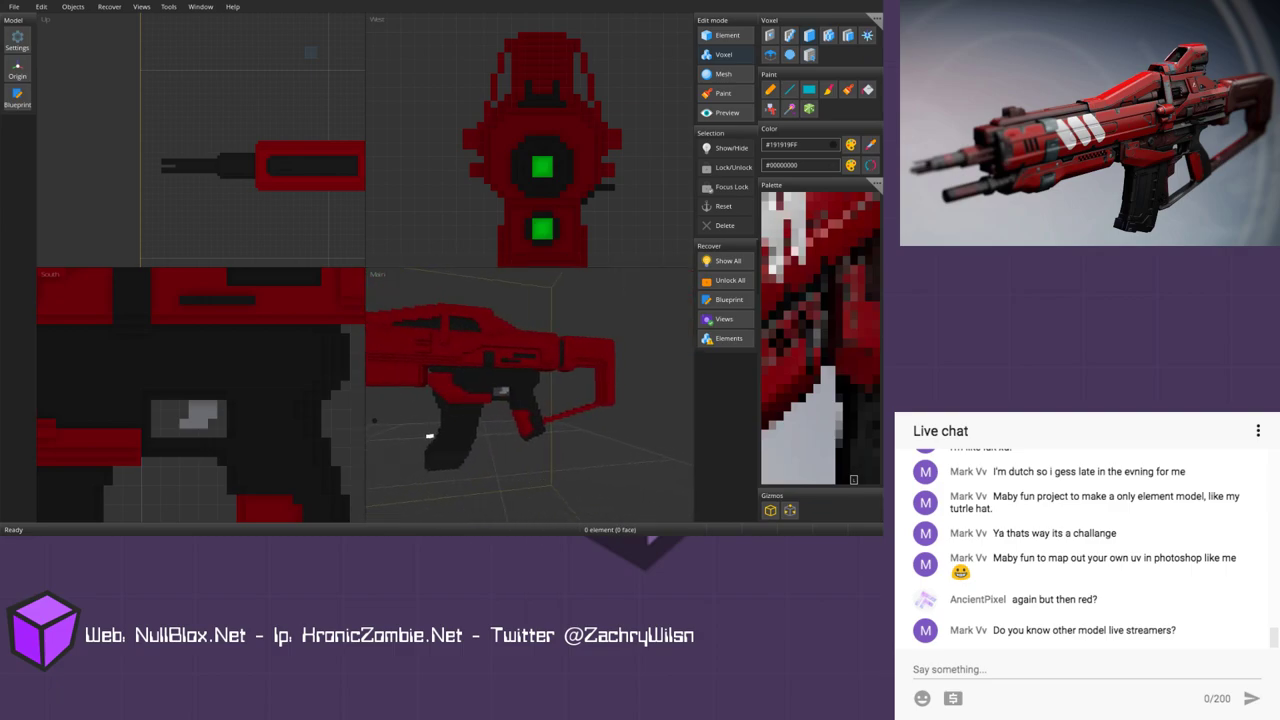
scroll(429, 434, up, 2)
scroll(482, 402, up, 2)
middle_drag(482, 402, 511, 406)
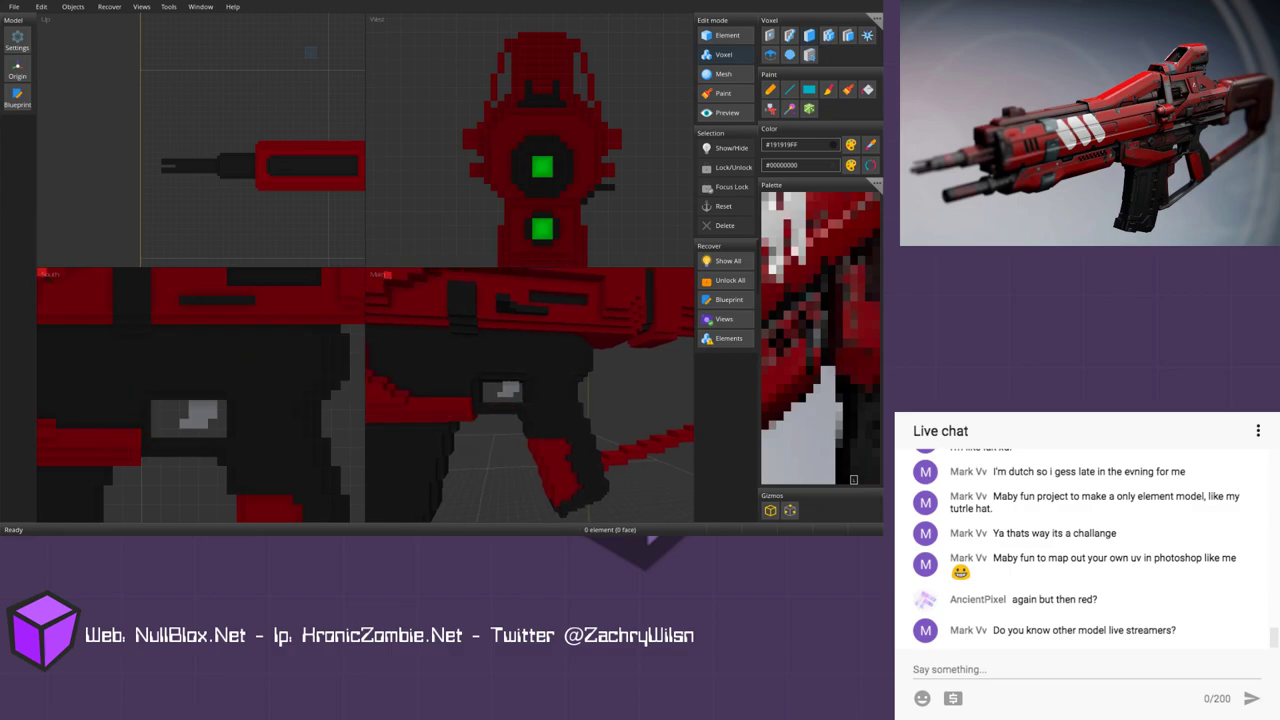
click(49, 274)
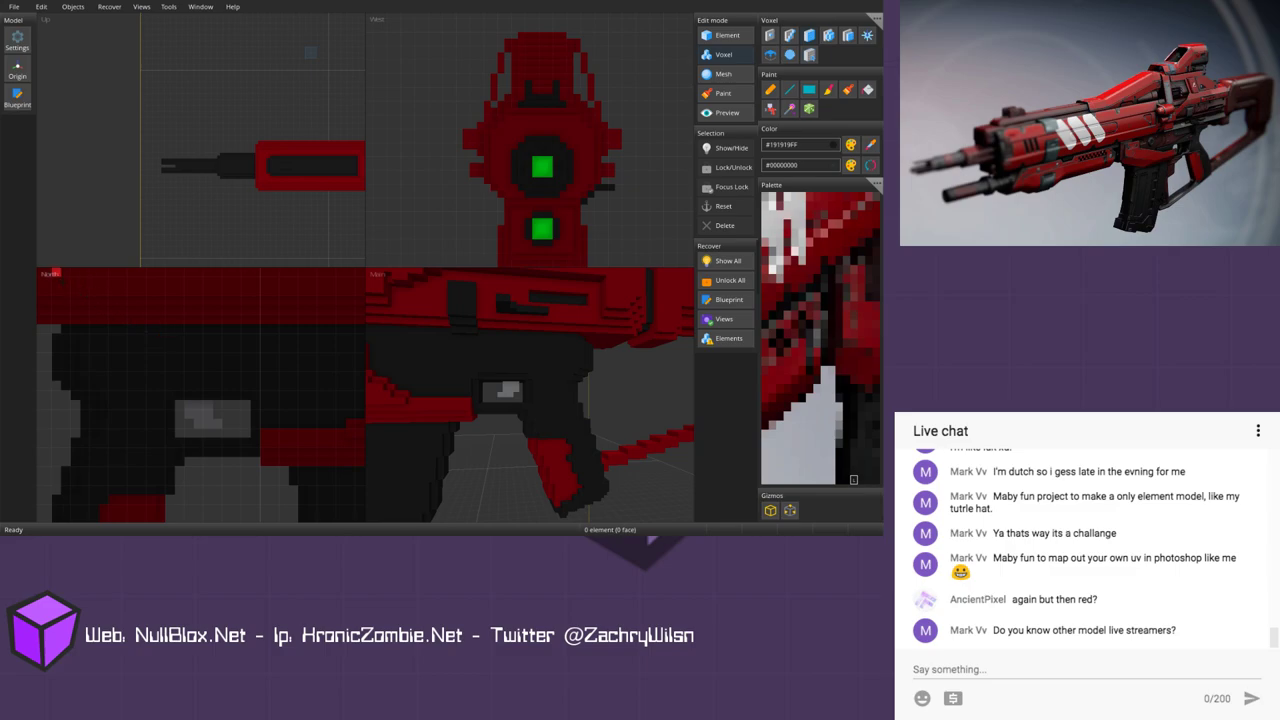
click(50, 275)
Step: Add an upright #191919 block near the handguard's front end, bridging the seam between the upper and lower red sections
scroll(446, 438, down, 4)
scroll(446, 438, down, 3)
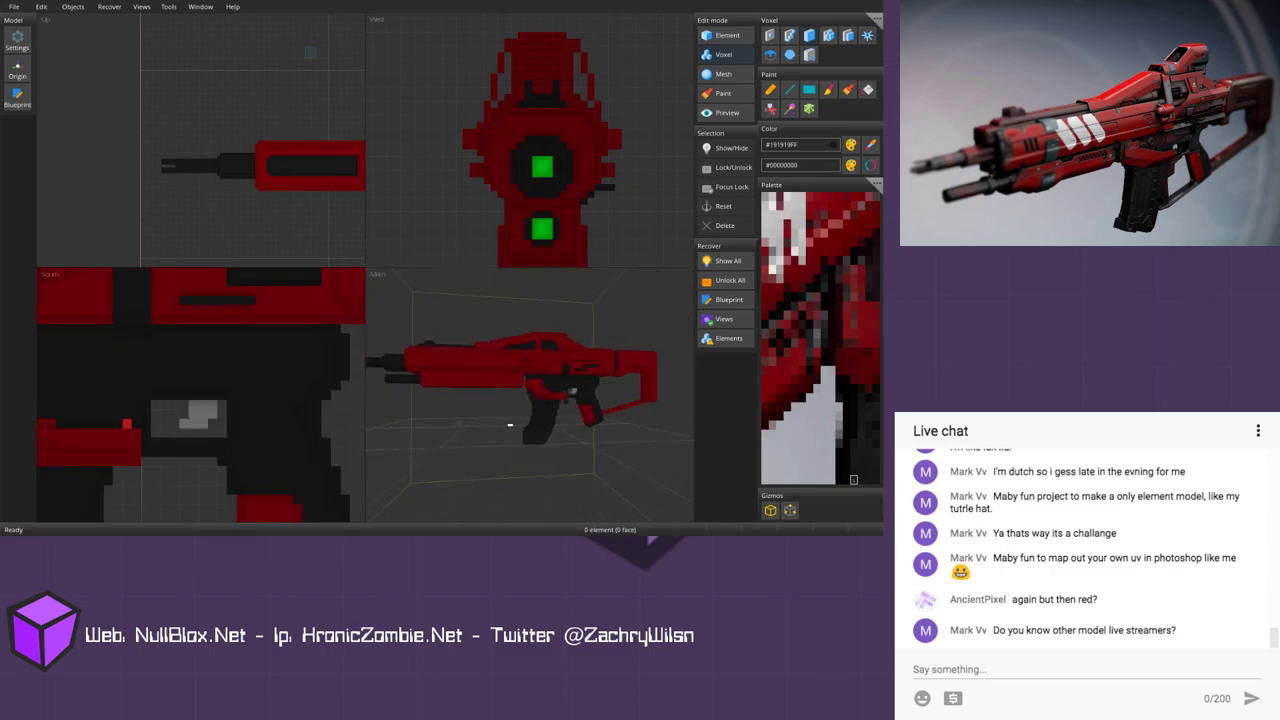
middle_drag(510, 425, 554, 427)
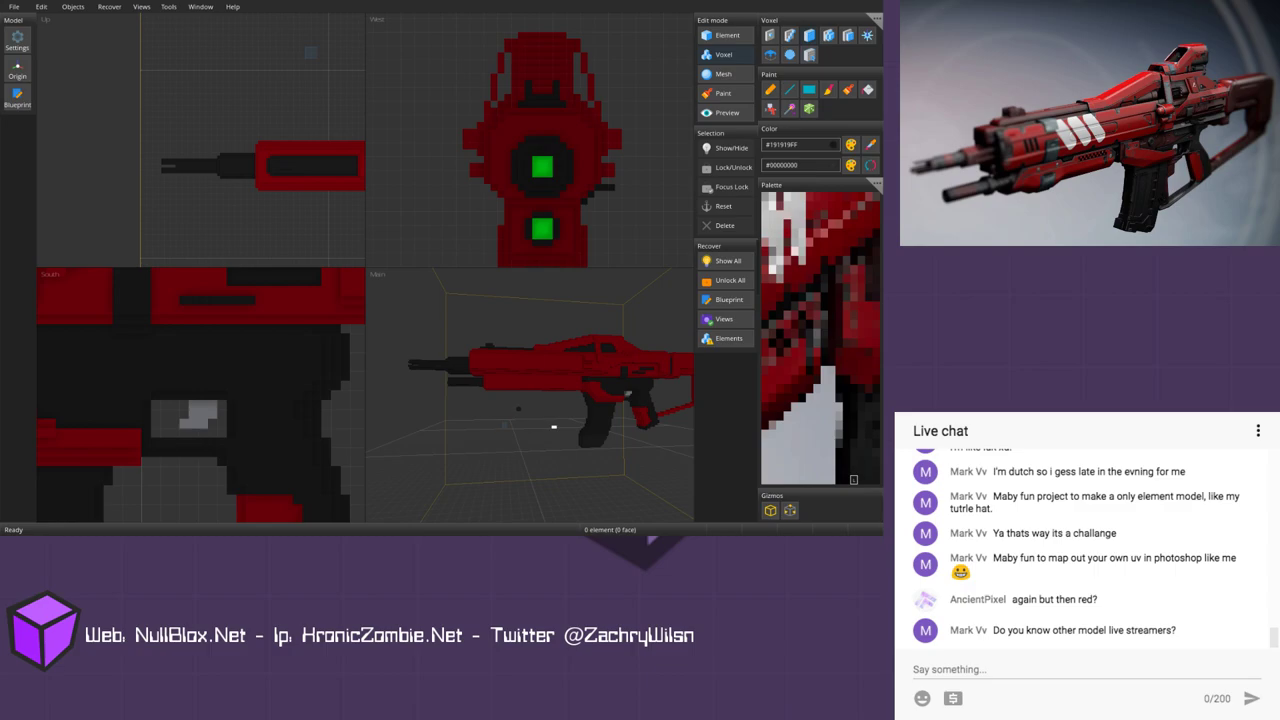
scroll(554, 427, up, 5)
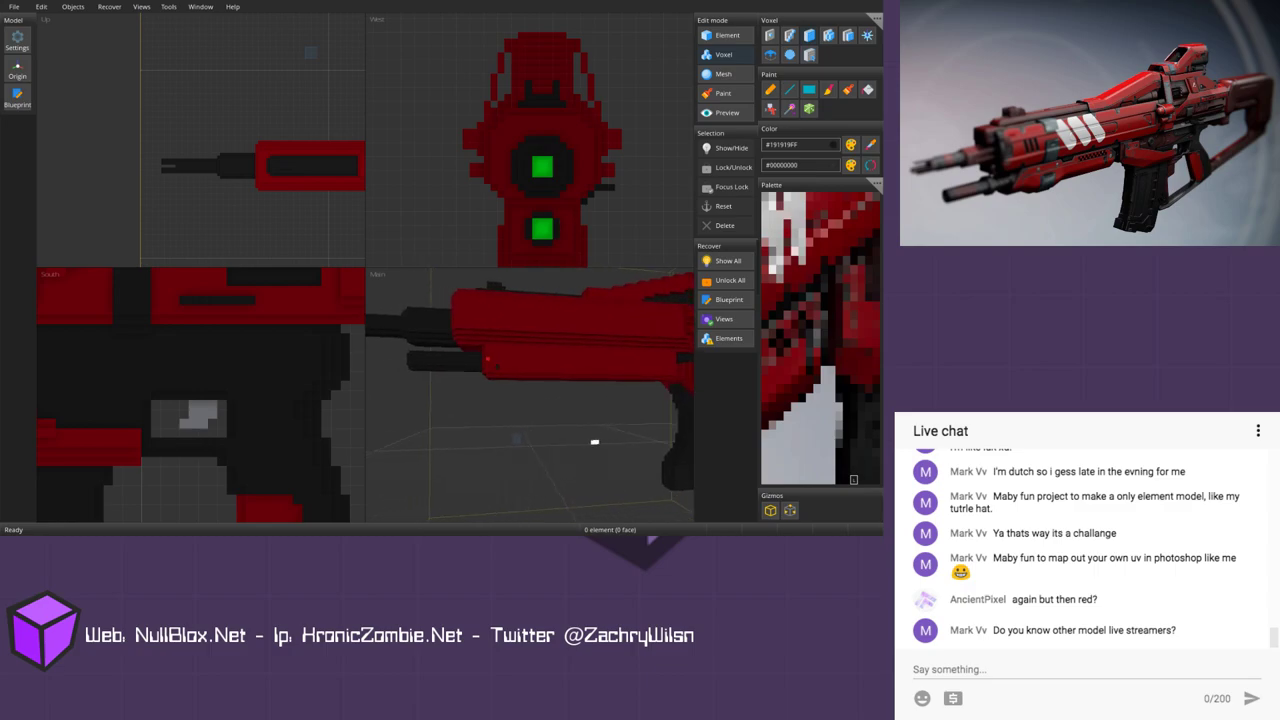
scroll(425, 329, up, 3)
middle_drag(536, 377, 532, 391)
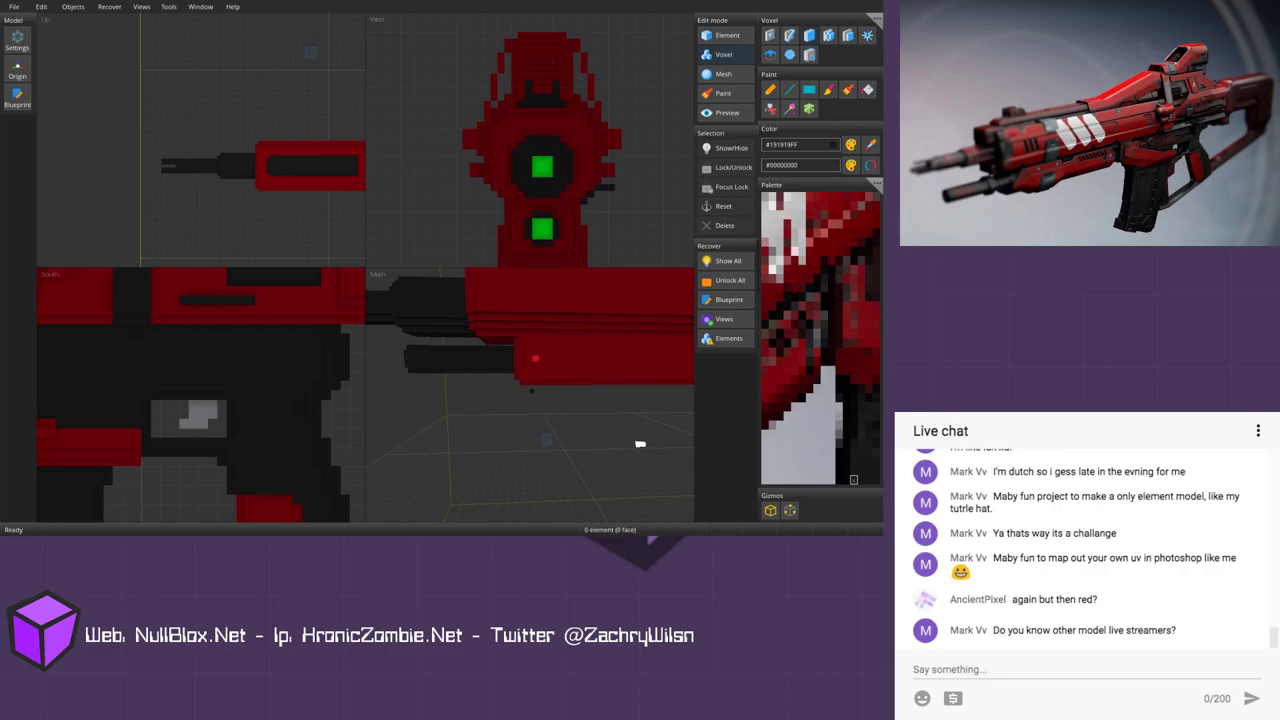
scroll(117, 366, down, 3)
middle_drag(117, 366, 350, 347)
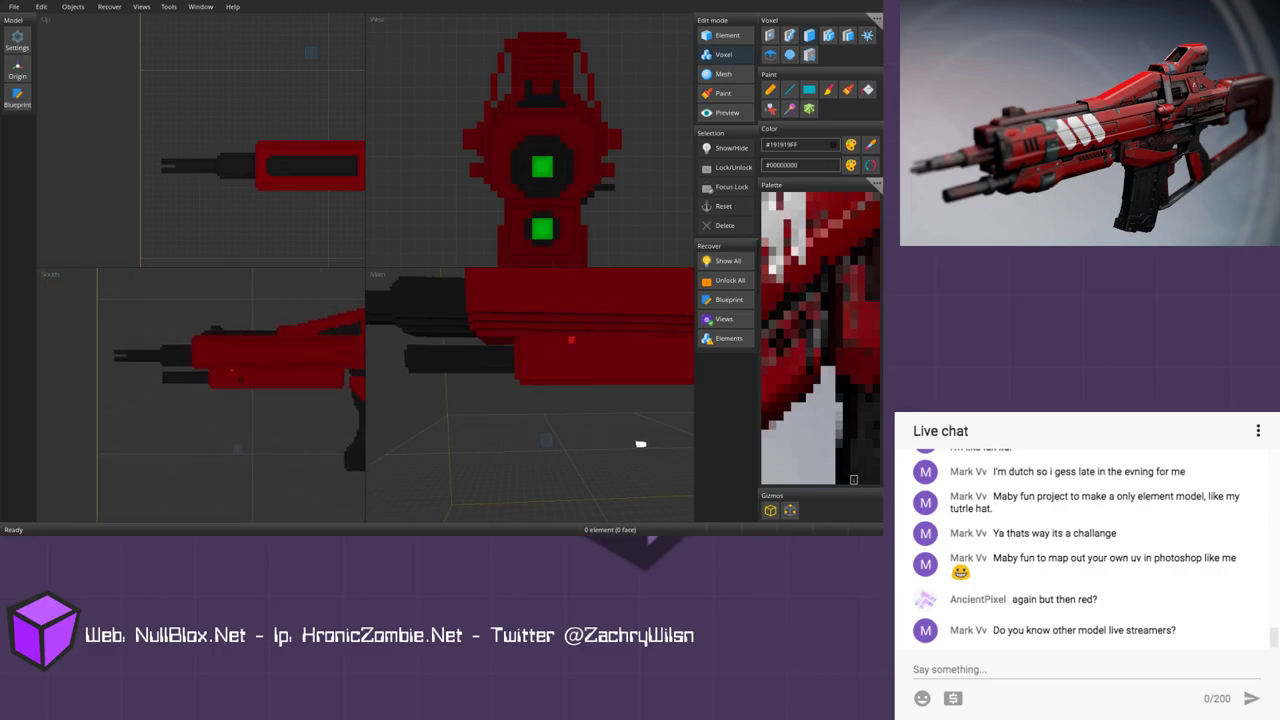
scroll(229, 373, up, 3)
middle_drag(262, 335, 185, 396)
click(193, 360)
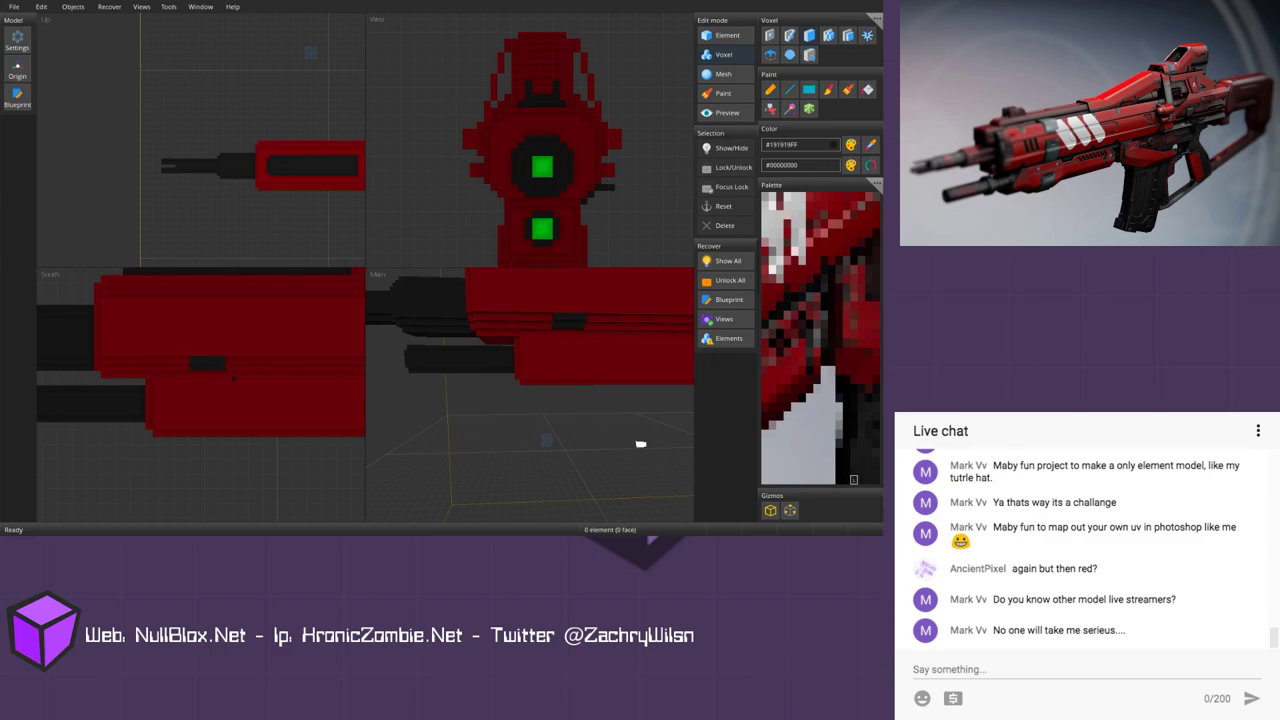
mouse_move(224, 376)
mouse_down()
mouse_move(205, 386)
mouse_move(230, 346)
mouse_move(194, 337)
mouse_up()
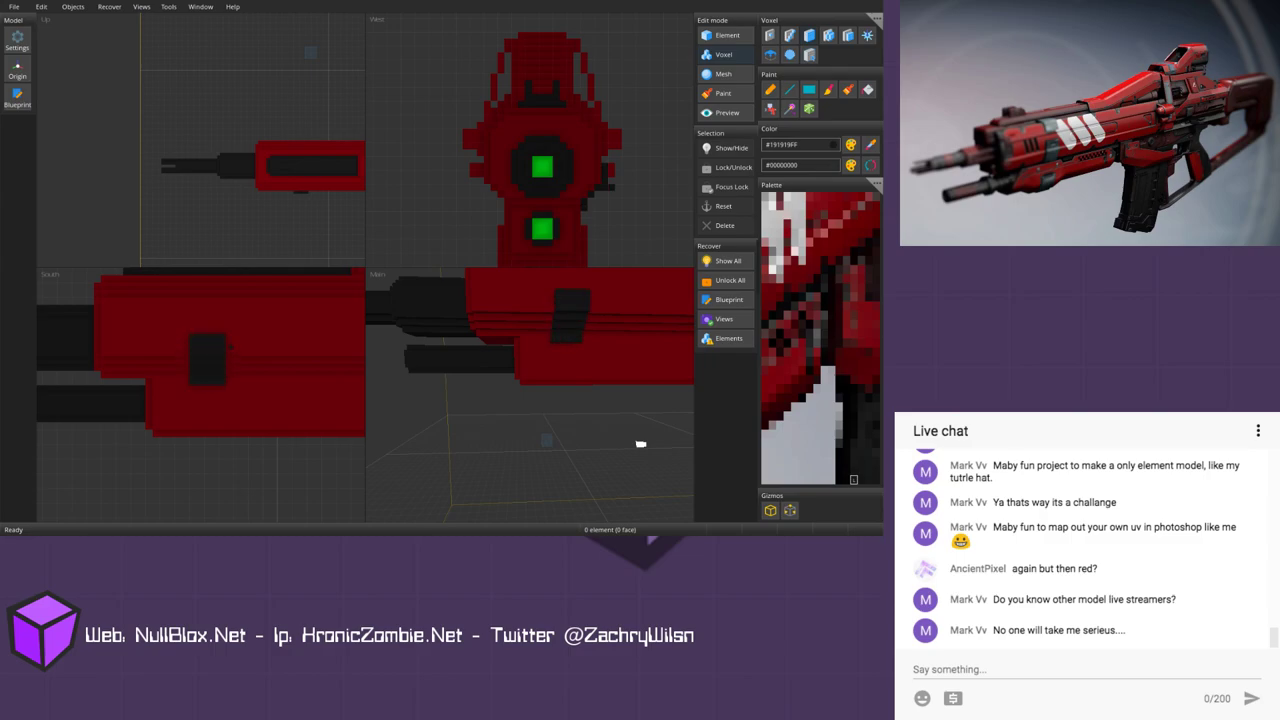
Step: Add matching #191919 blocks on the upper handguard's top edge and around the lower handguard's bottom edge, in line with the bridging block
middle_drag(230, 346, 240, 384)
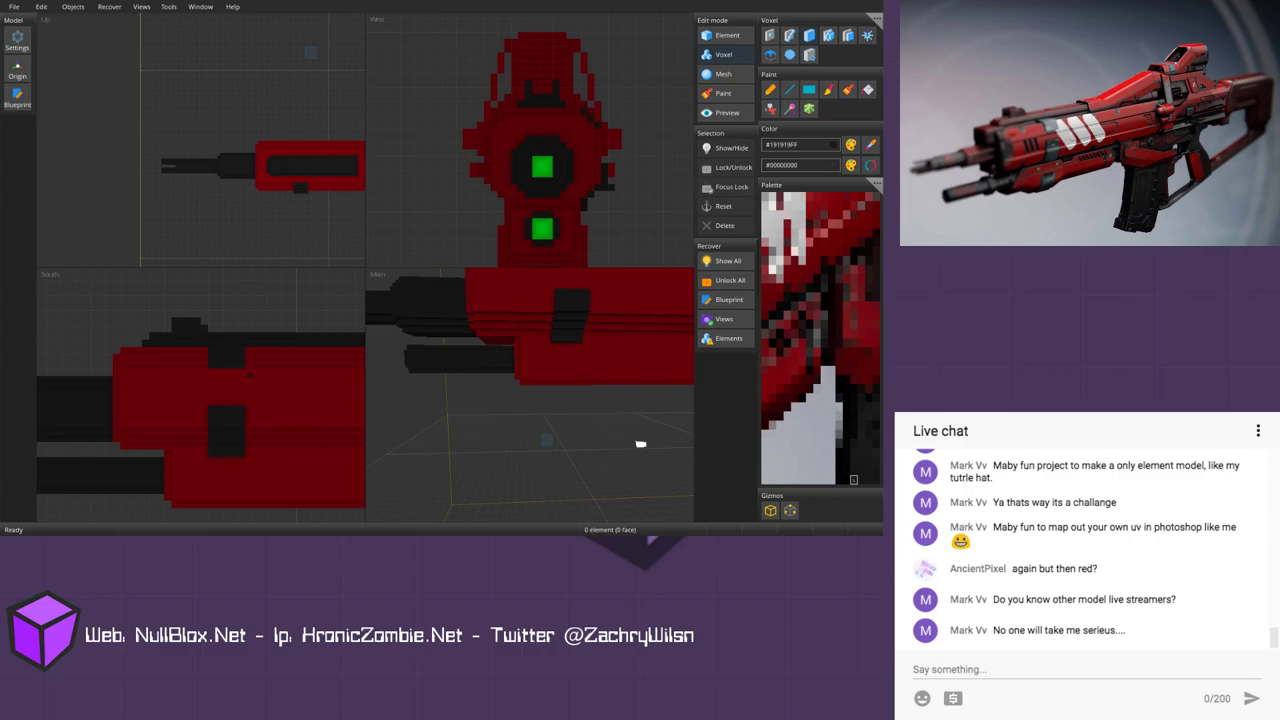
drag(238, 381, 211, 378)
middle_drag(259, 449, 256, 392)
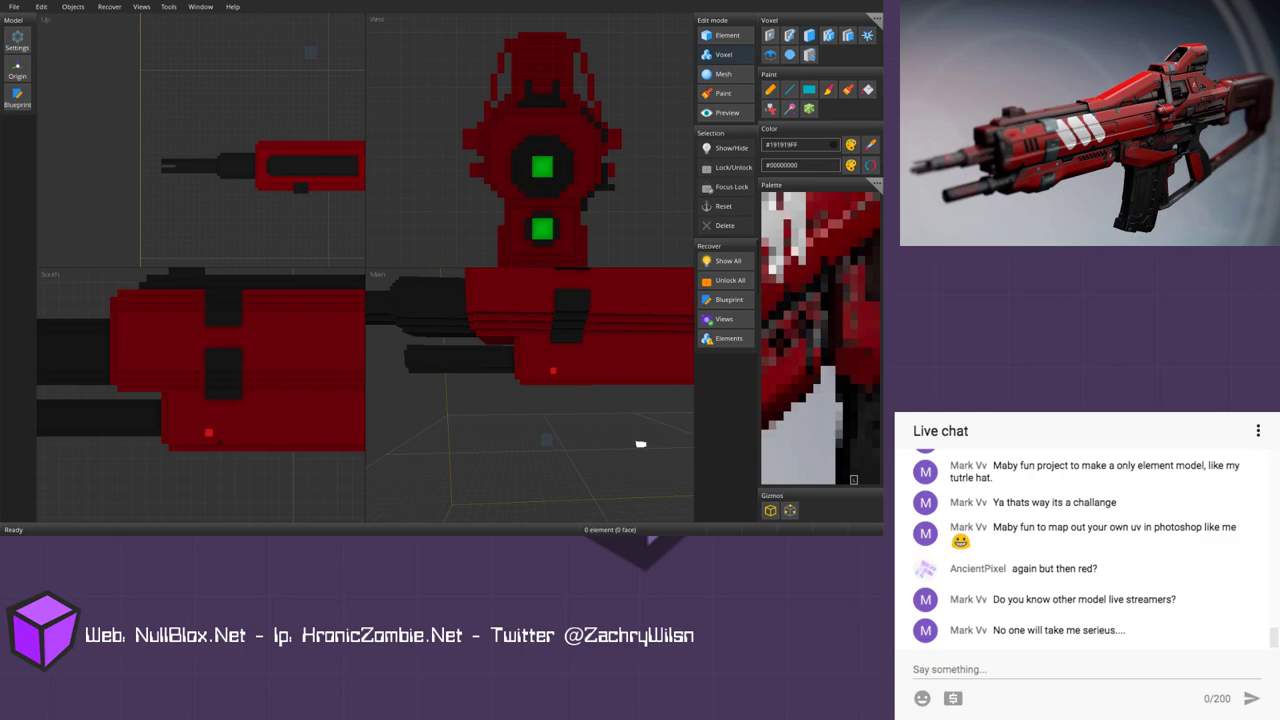
click(216, 433)
drag(238, 447, 210, 449)
mouse_move(553, 352)
middle_down()
mouse_move(563, 418)
mouse_move(566, 308)
middle_up()
click(565, 375)
Step: Show the blueprint box and fit it around the lower barrel and lower handguard, with its origin at X -9.25, Y 5, Z 5.25
scroll(262, 412, down, 1)
middle_drag(259, 413, 191, 403)
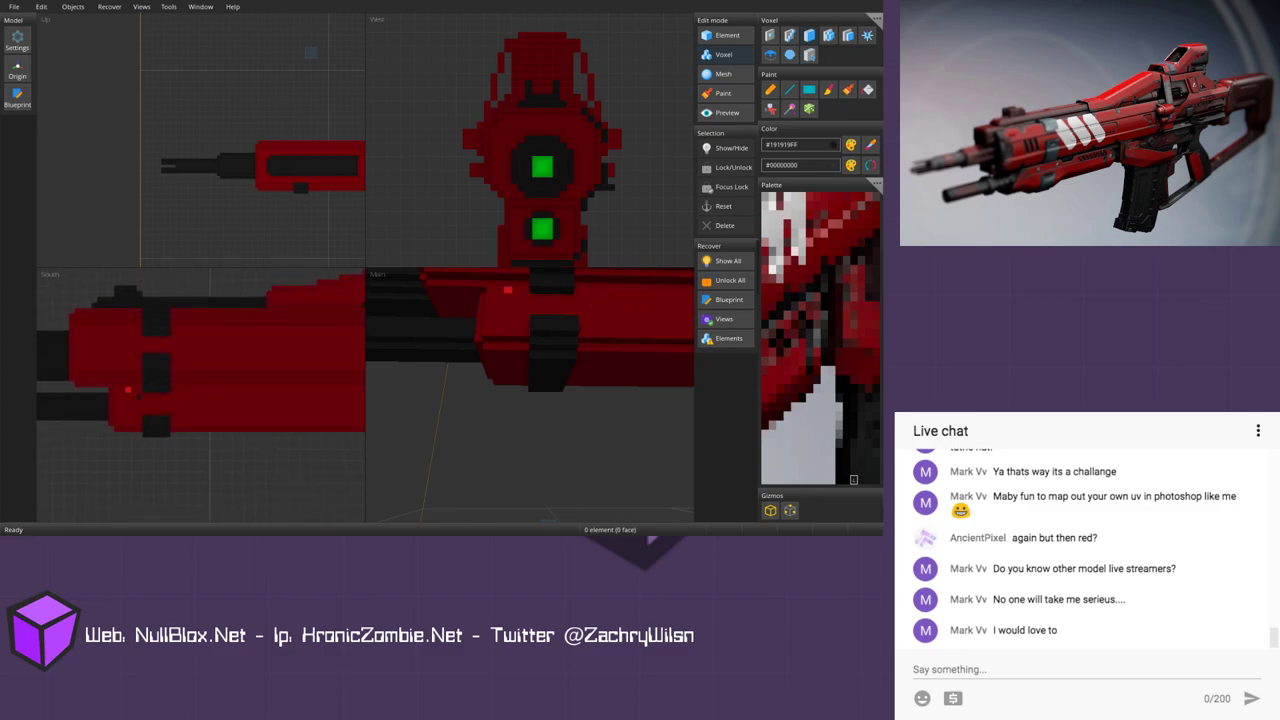
scroll(142, 391, down, 3)
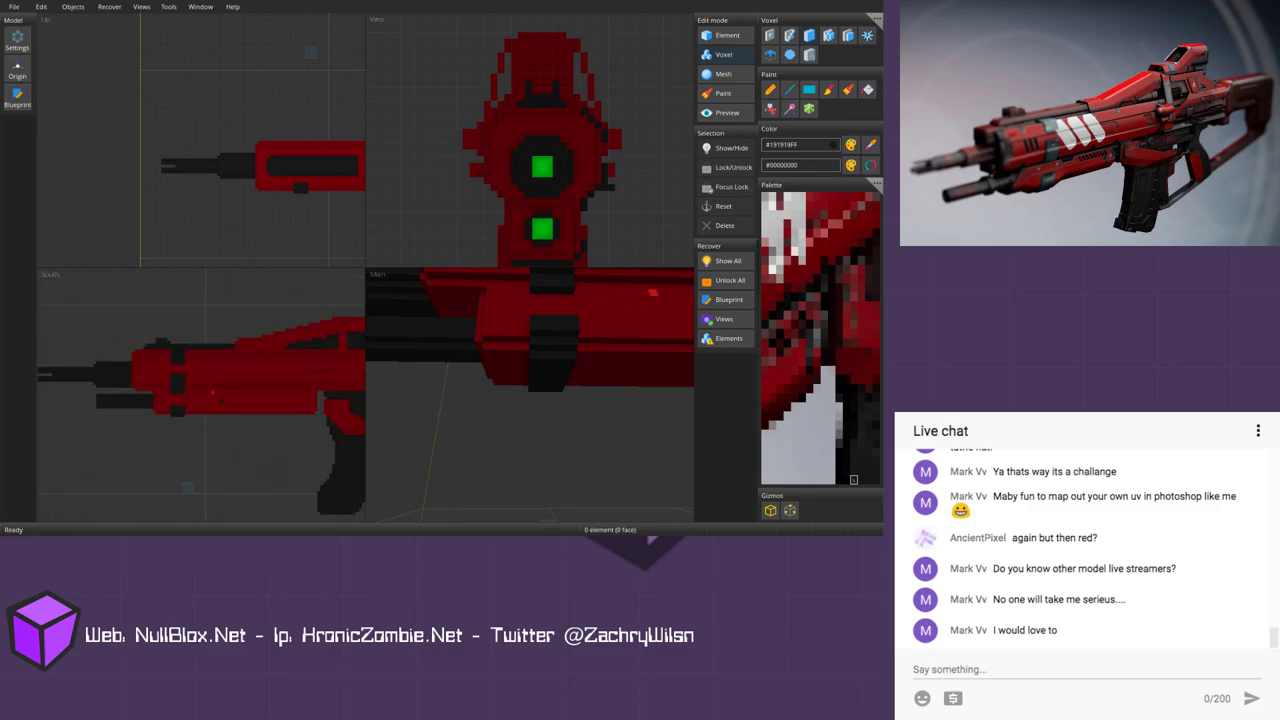
middle_drag(208, 393, 174, 391)
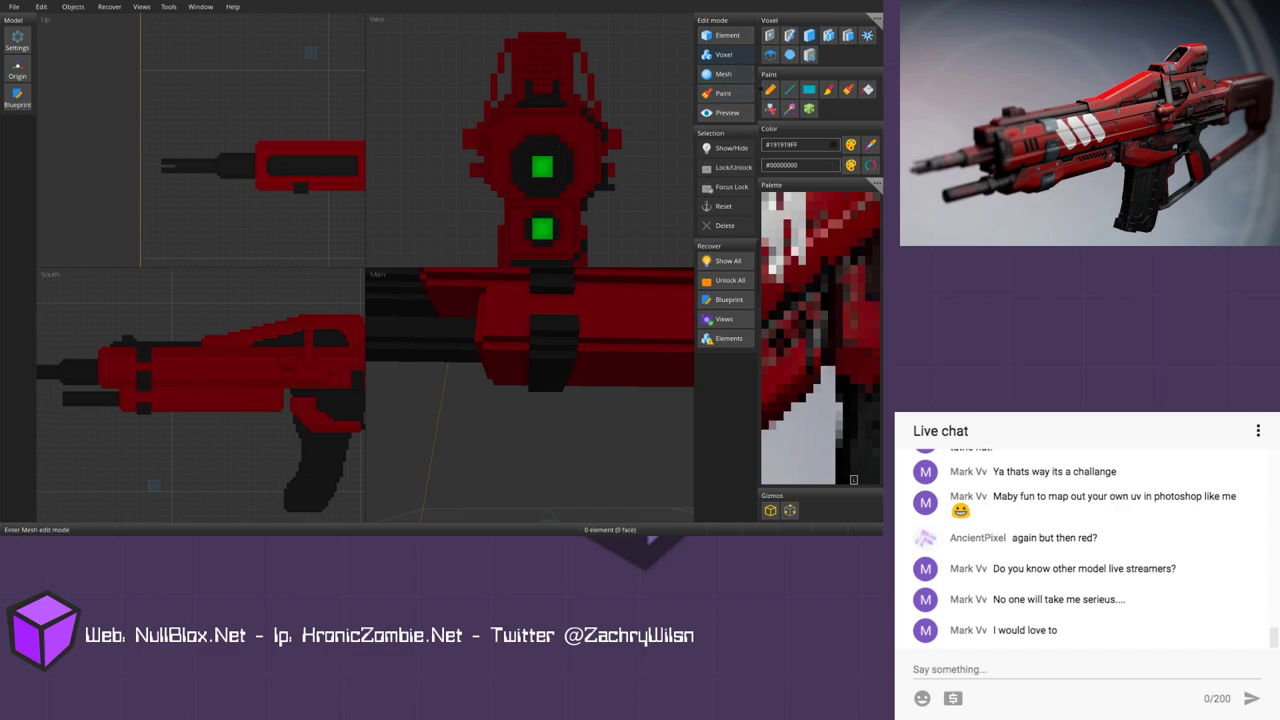
key(b)
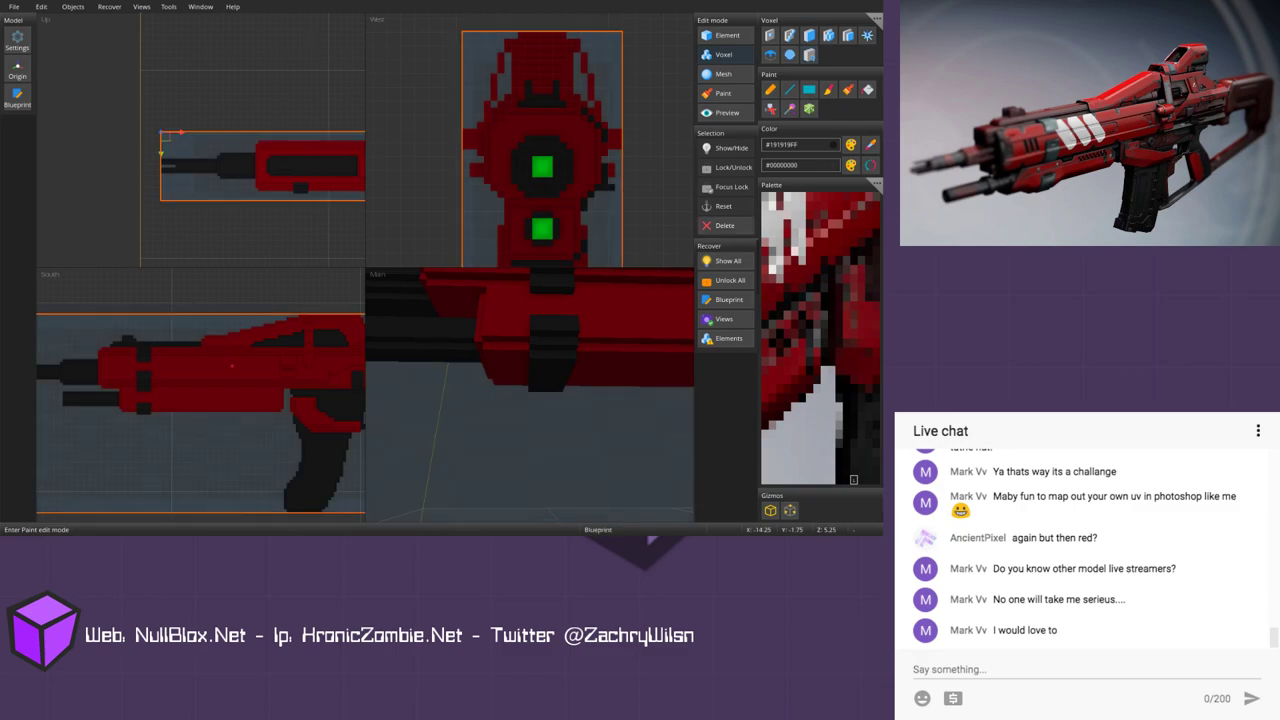
scroll(250, 390, down, 2)
middle_drag(254, 390, 228, 350)
drag(228, 298, 140, 386)
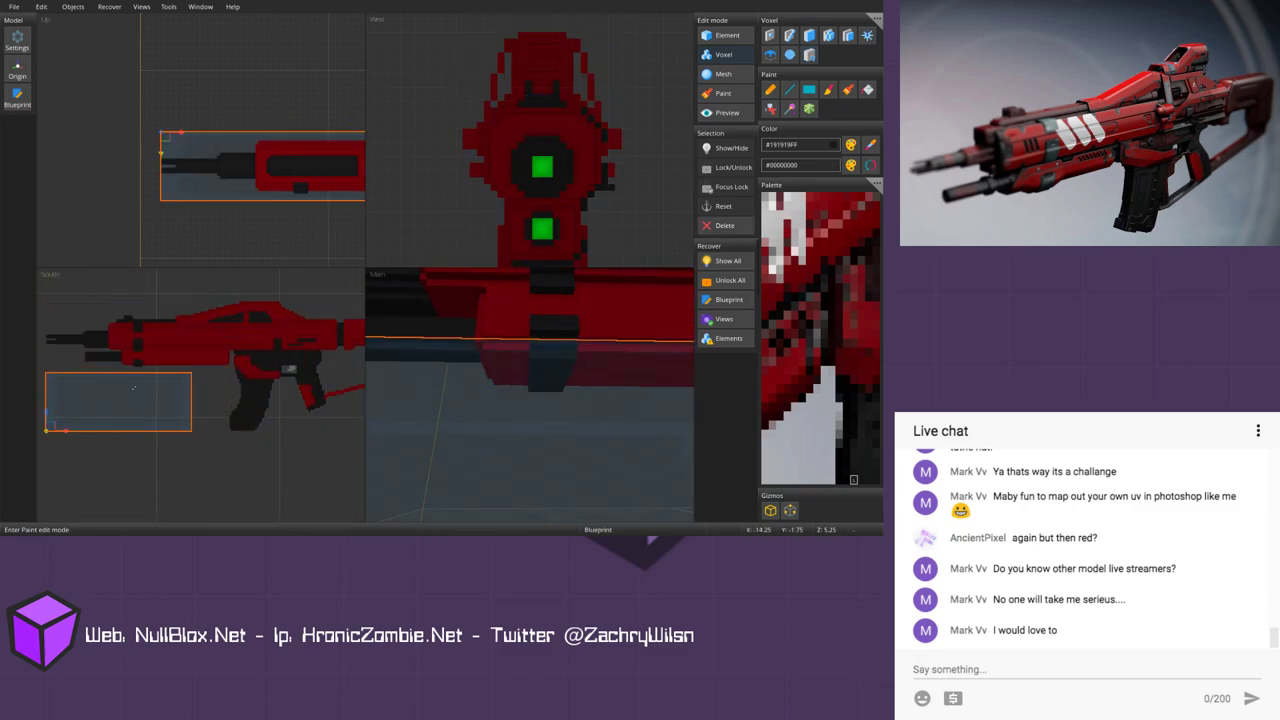
scroll(157, 394, up, 3)
middle_drag(166, 409, 217, 409)
drag(217, 409, 280, 360)
middle_drag(280, 360, 235, 368)
drag(234, 368, 275, 352)
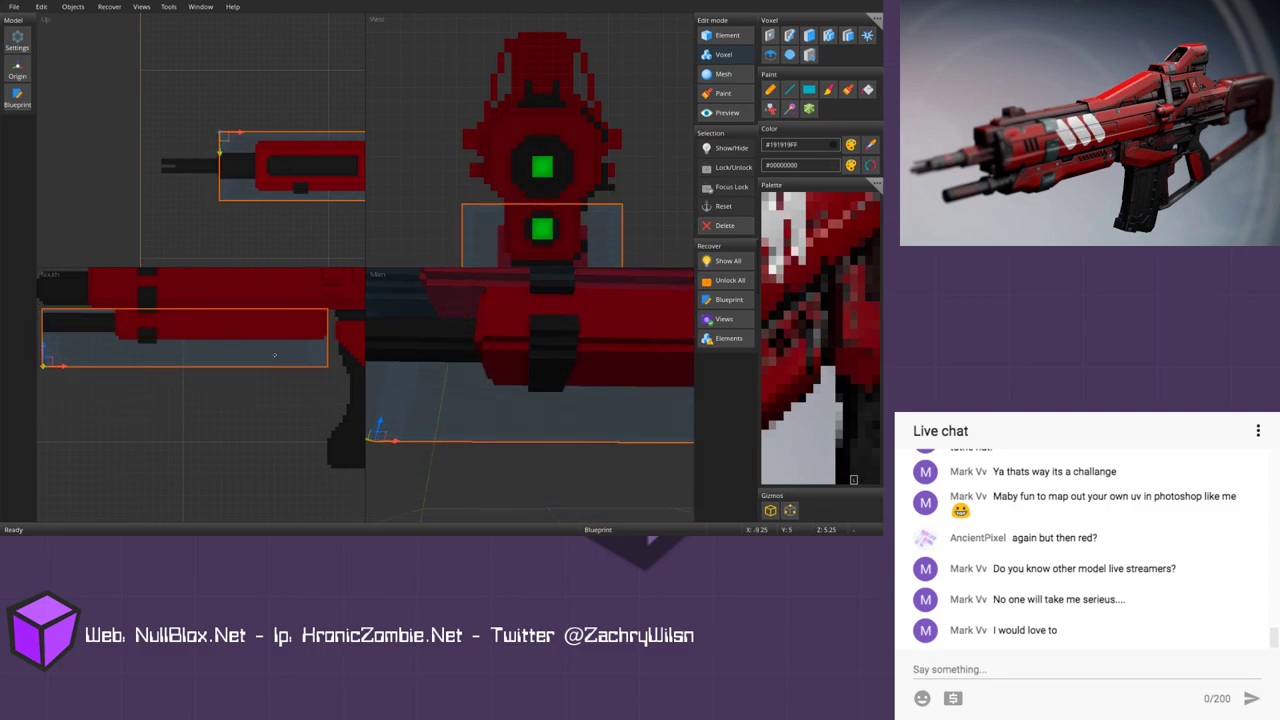
Step: Shift the enclosed lower barrel and handguard voxels down to blueprint position Y 4.75 by copying, deleting and pasting them
click(876, 18)
mouse_move(810, 68)
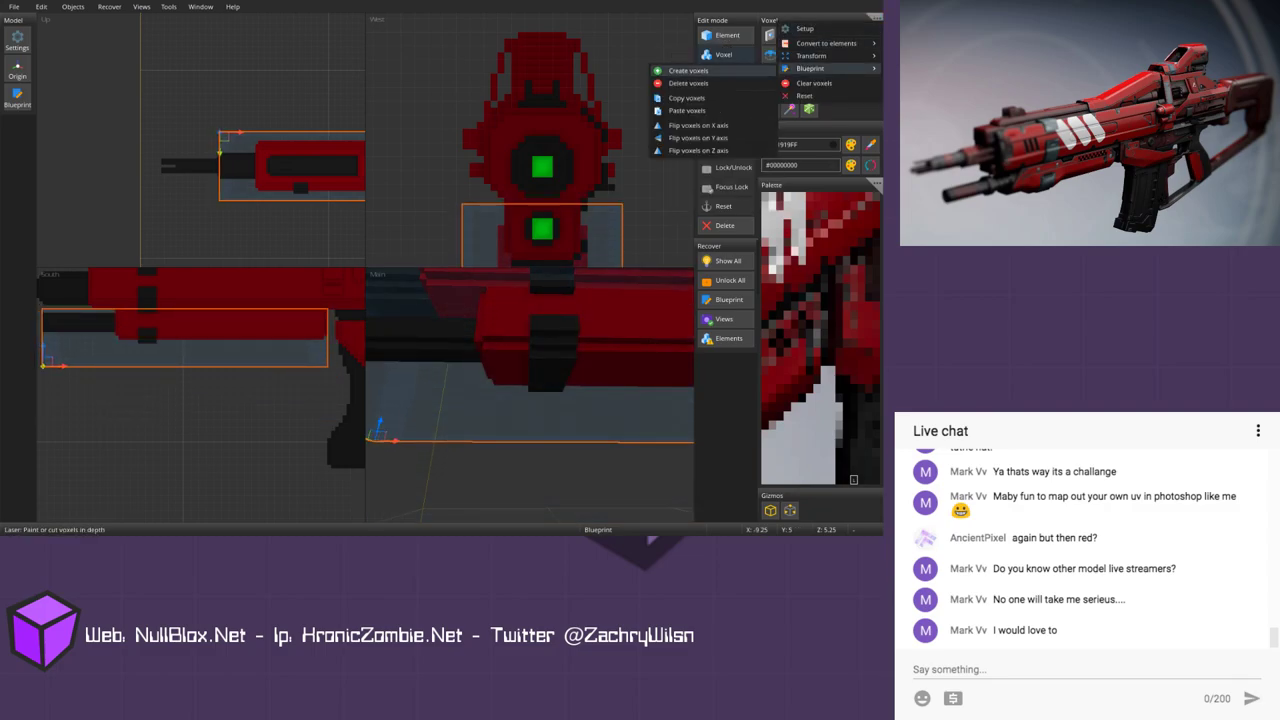
click(700, 98)
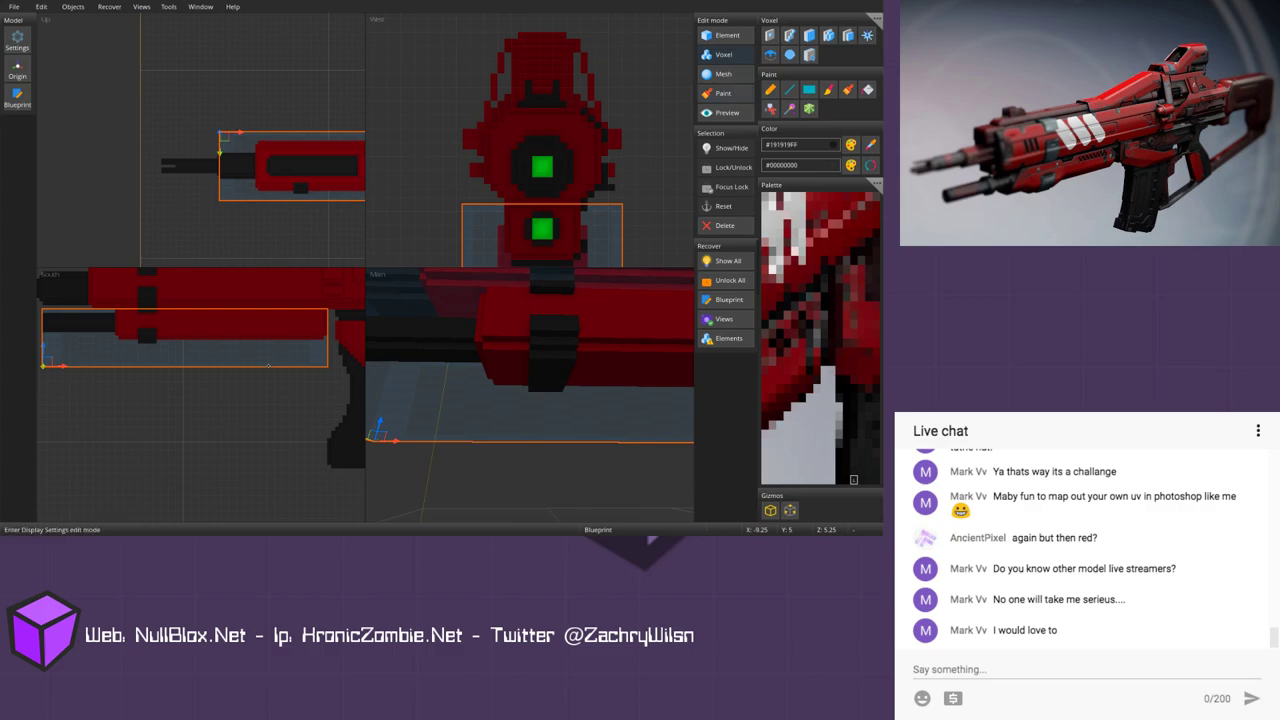
click(876, 18)
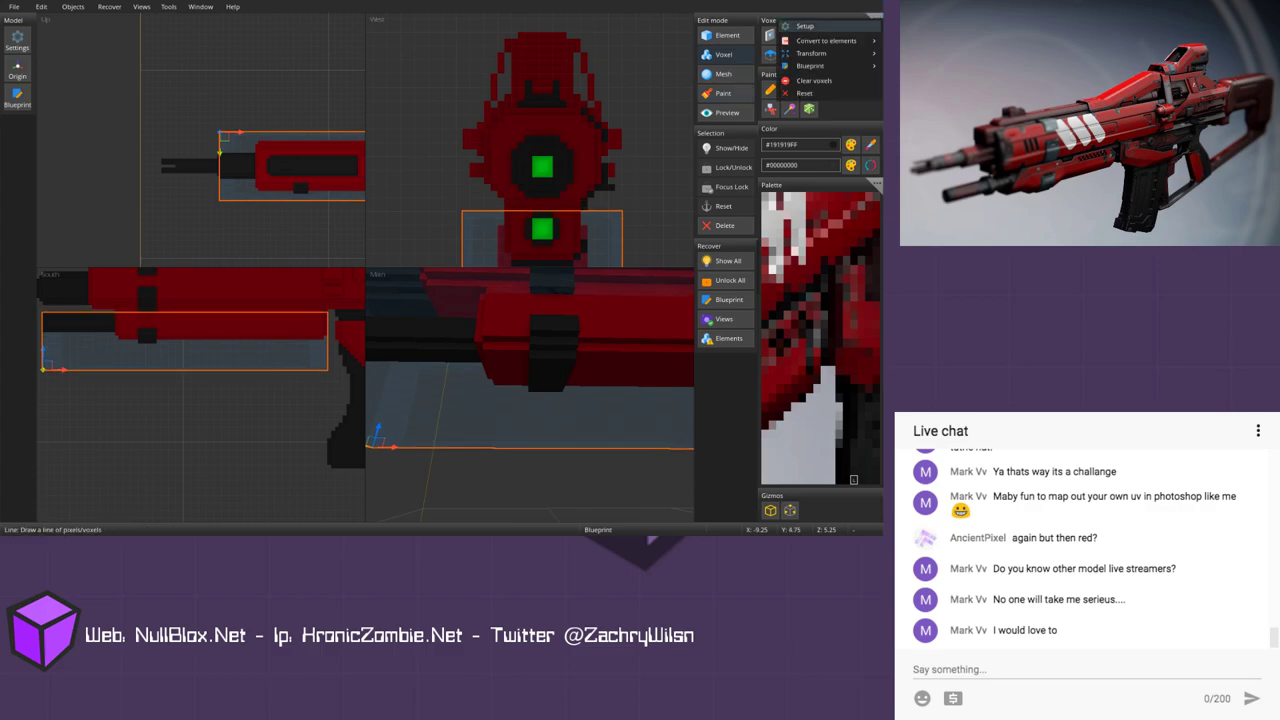
mouse_move(810, 66)
click(700, 81)
click(876, 17)
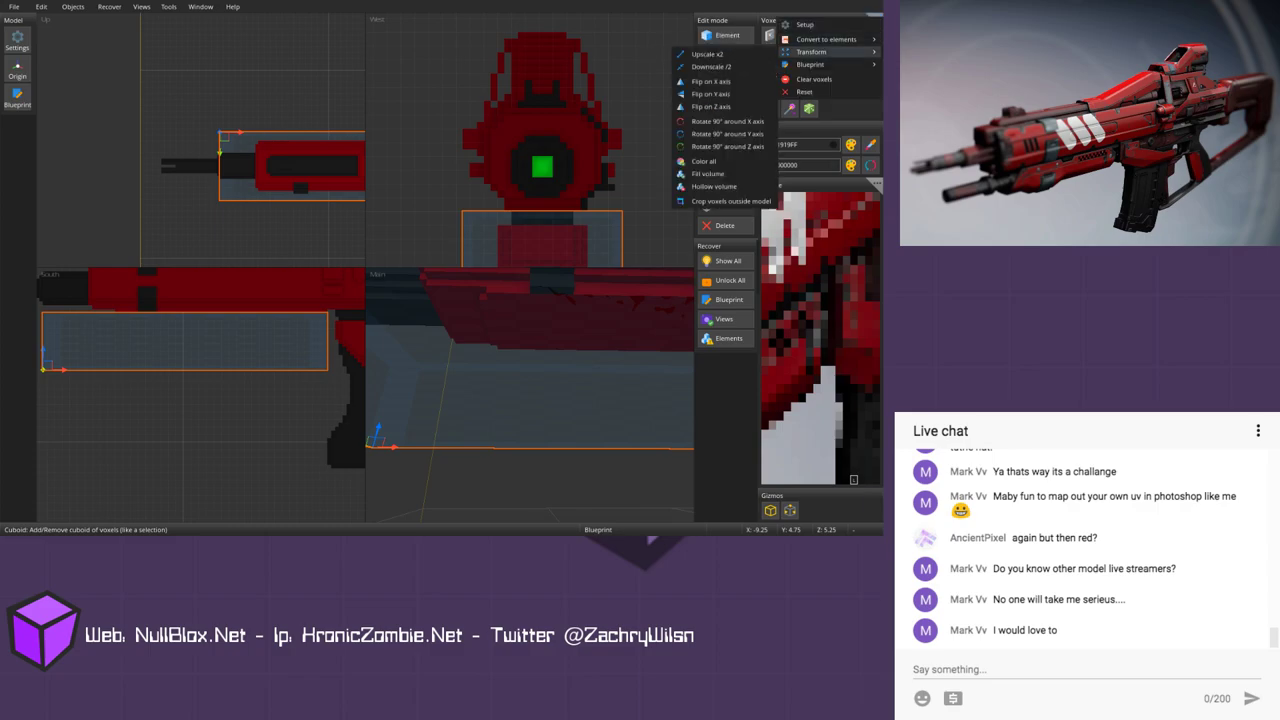
click(710, 106)
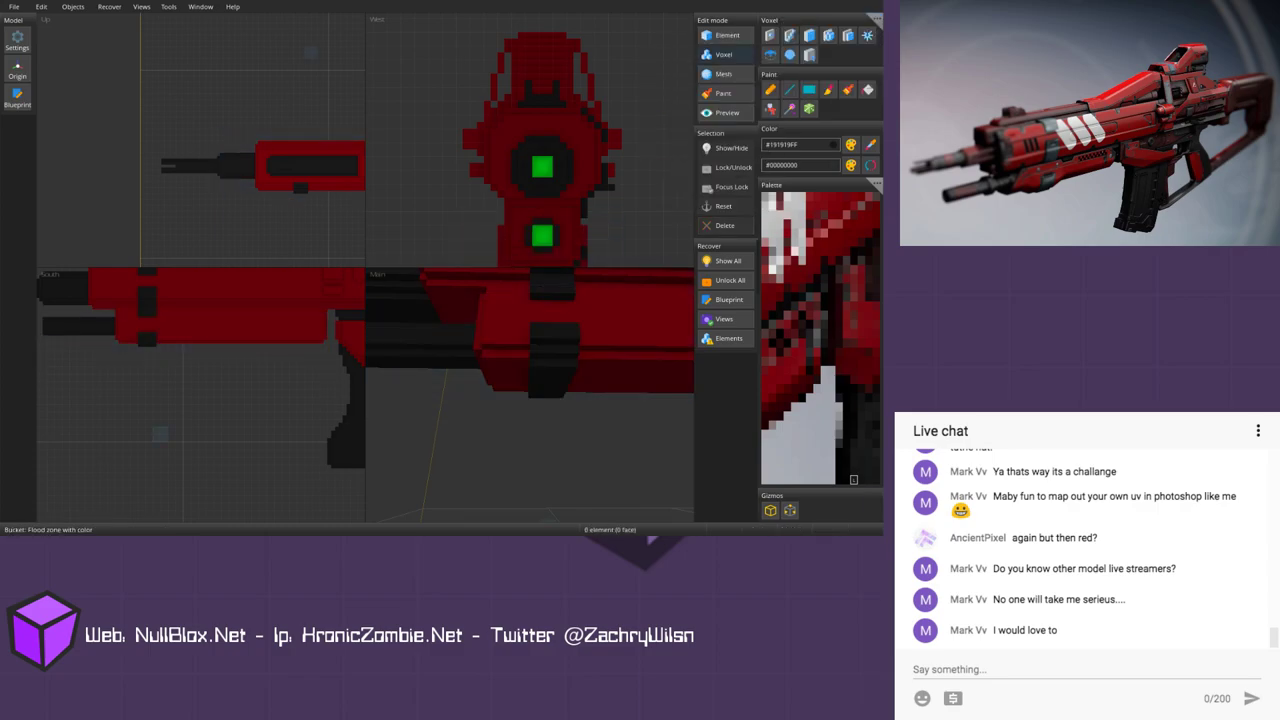
Step: Add a thin #191919 strip along the gap between the upper and lower handguard, behind the bridging block
scroll(271, 406, up, 2)
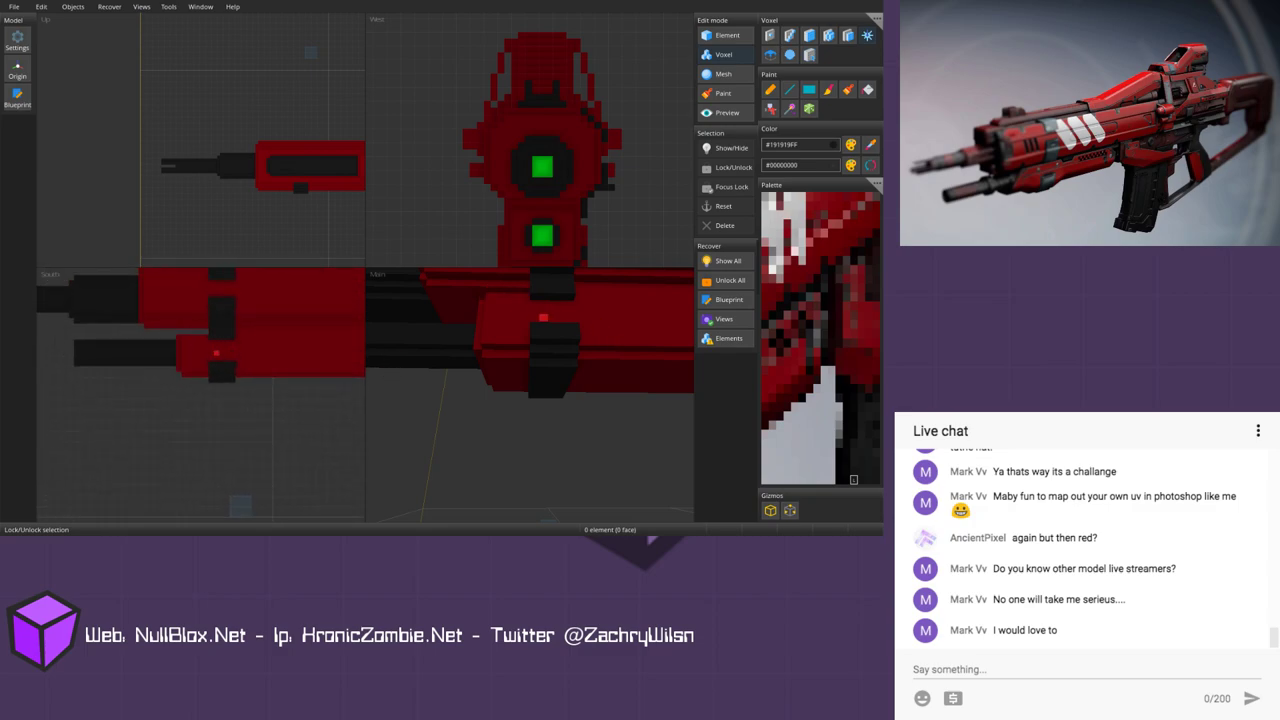
middle_drag(274, 349, 191, 352)
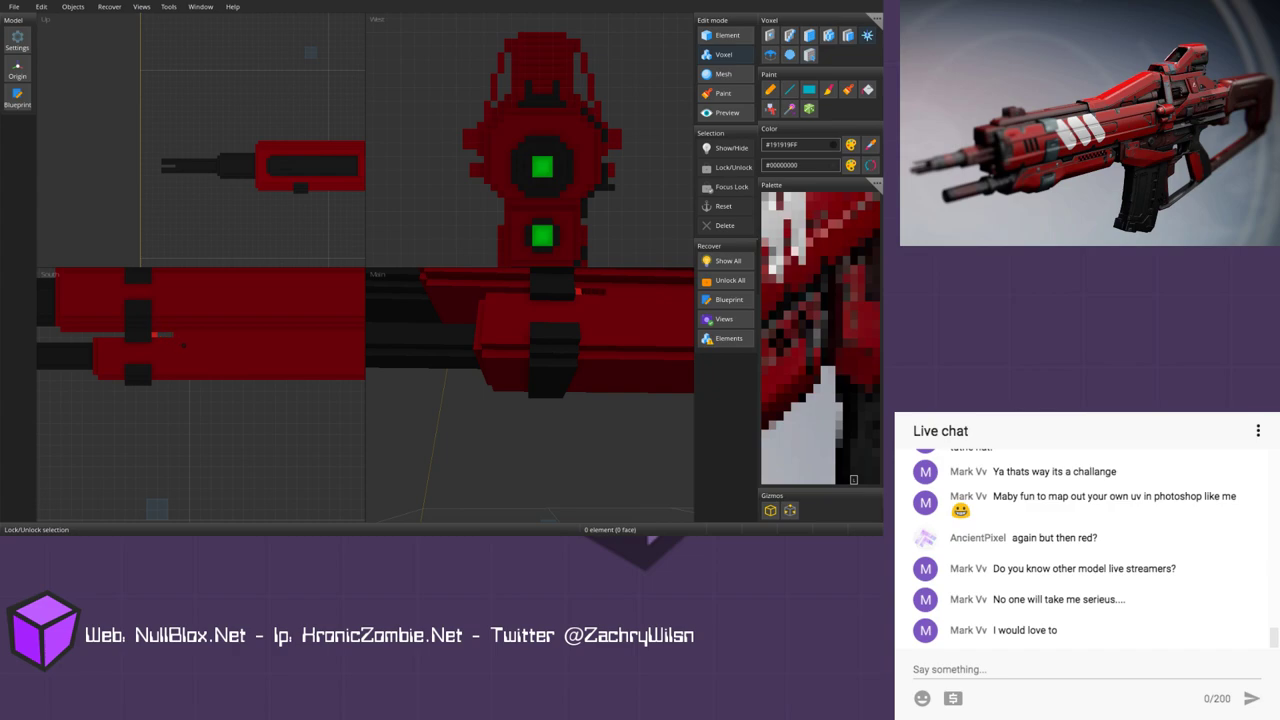
scroll(200, 345, down, 3)
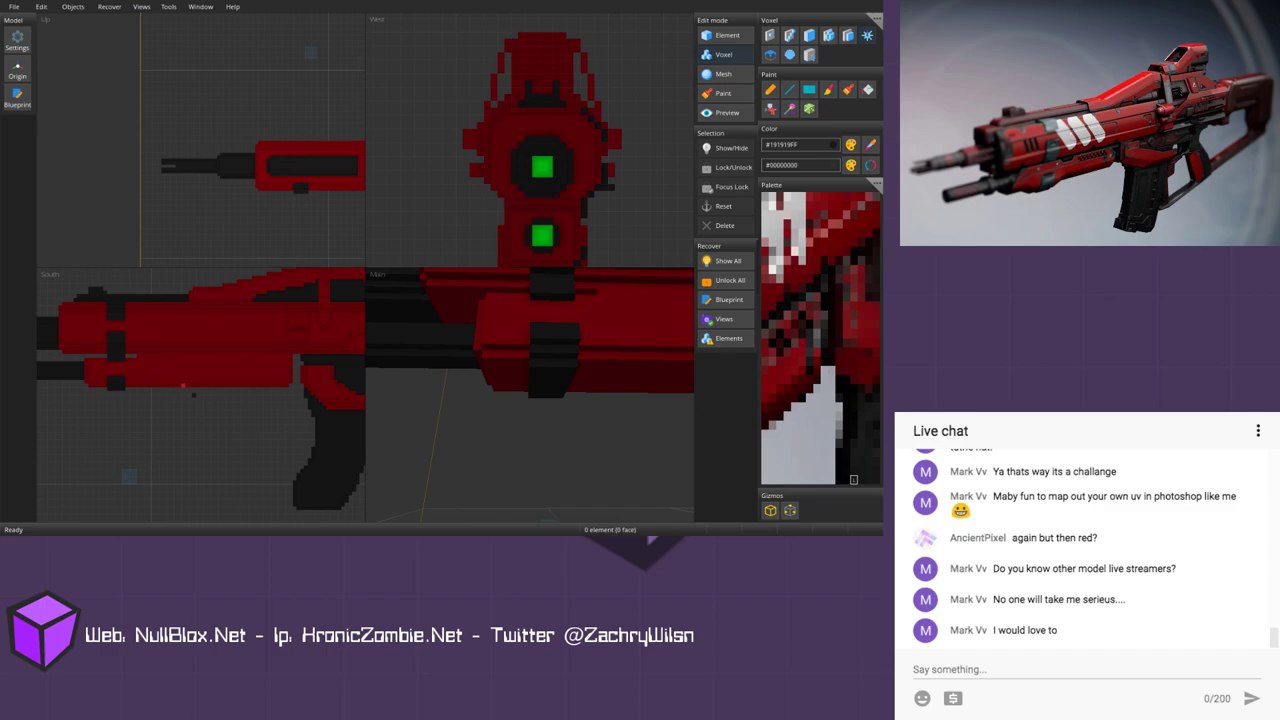
scroll(133, 348, up, 2)
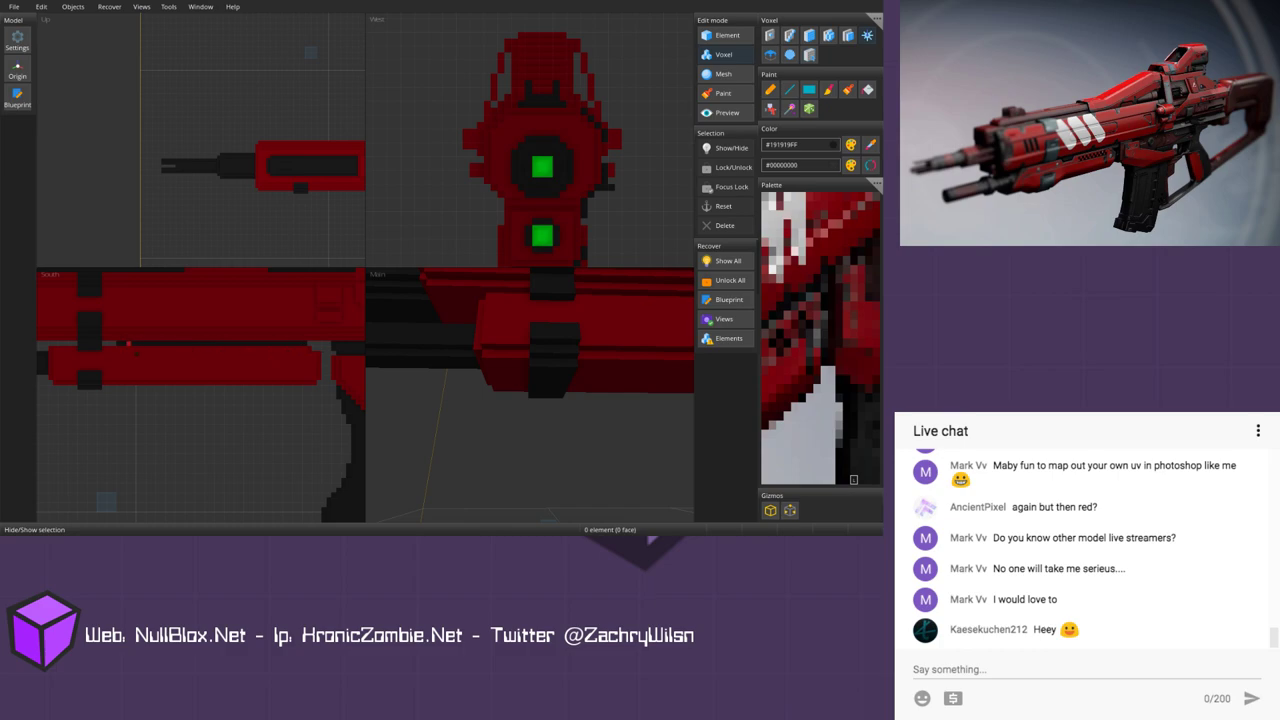
Step: Extend the #191919 seam strip between the two handguard sections forward to the handguard's front end
right_drag(608, 319, 643, 357)
middle_drag(643, 357, 520, 466)
middle_drag(620, 488, 685, 389)
middle_drag(588, 394, 421, 395)
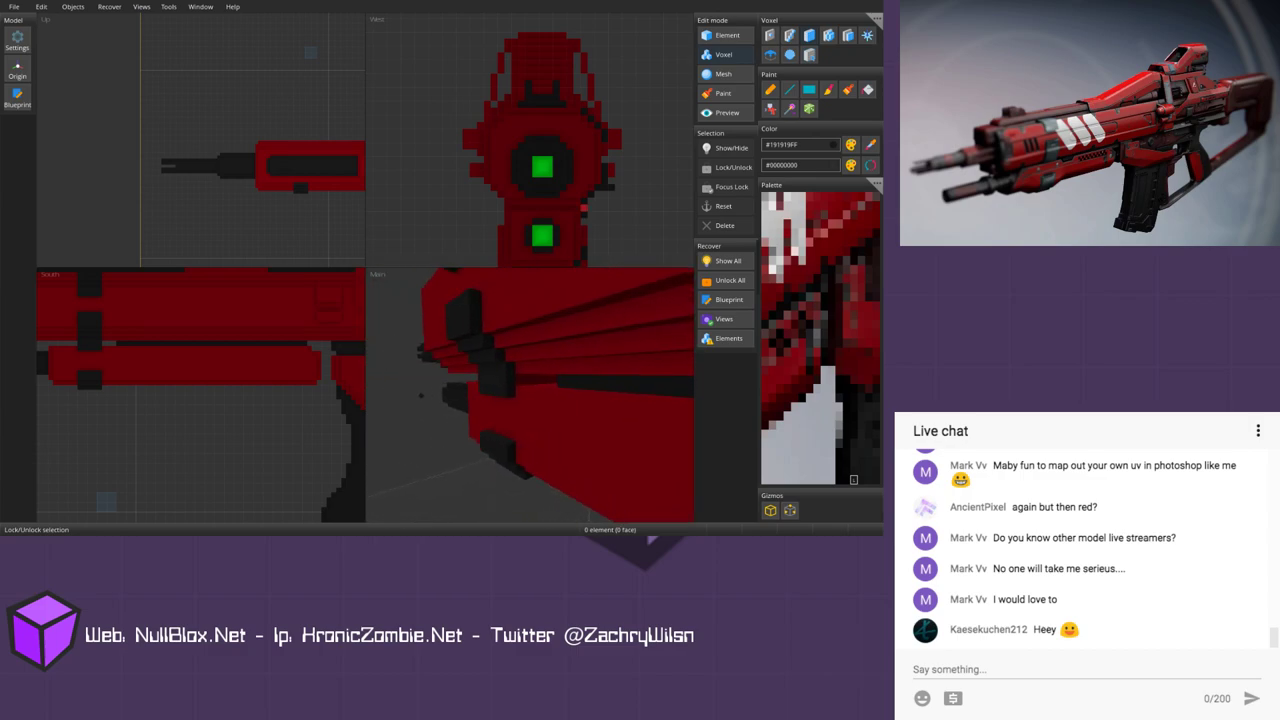
click(867, 35)
middle_drag(621, 281, 466, 300)
middle_drag(560, 379, 514, 376)
drag(497, 379, 604, 379)
scroll(529, 390, down, 4)
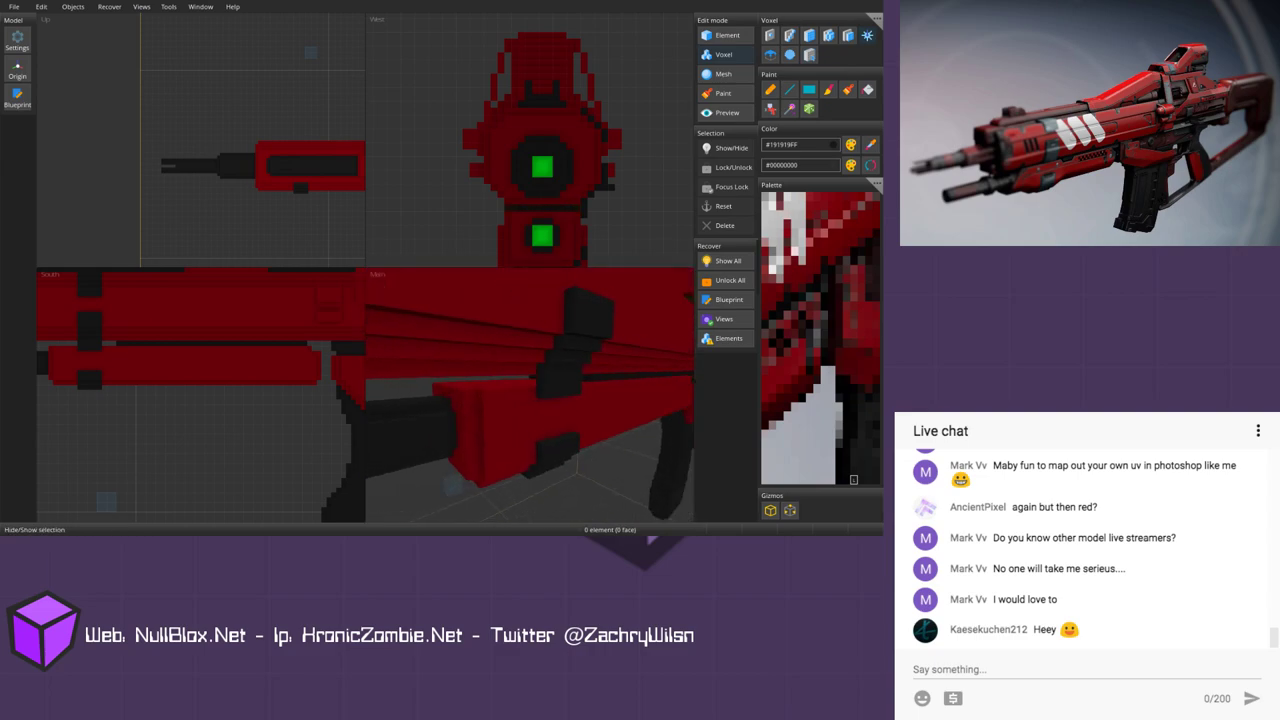
mouse_move(529, 390)
middle_down()
mouse_move(585, 400)
mouse_move(510, 388)
middle_up()
mouse_move(600, 485)
right_down()
mouse_move(508, 462)
mouse_move(519, 480)
mouse_move(560, 490)
mouse_move(612, 480)
right_up()
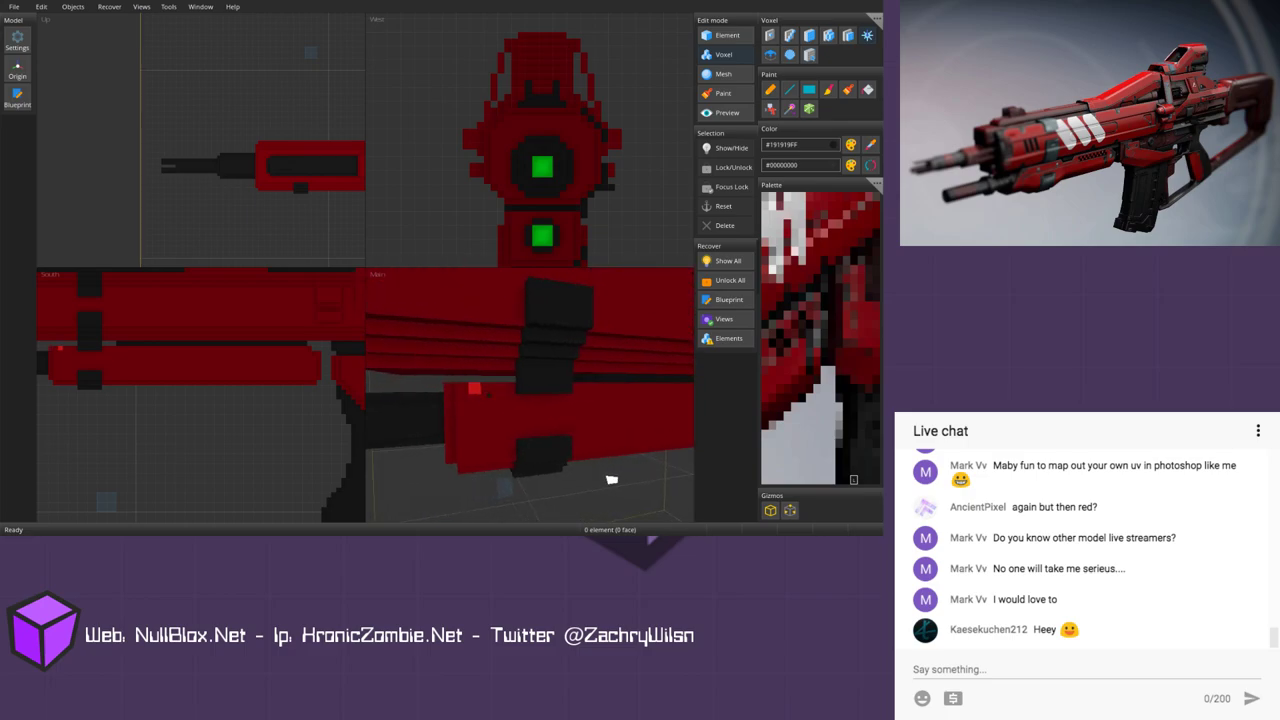
scroll(232, 396, down, 2)
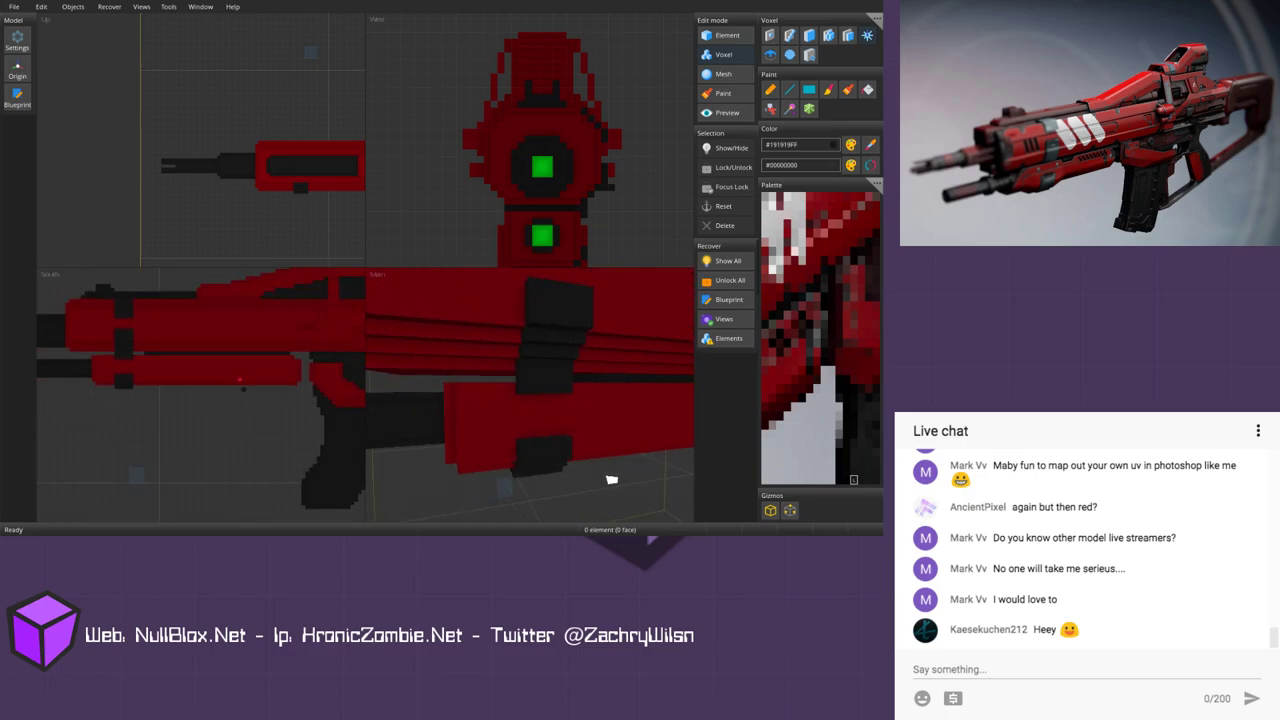
middle_drag(232, 396, 258, 381)
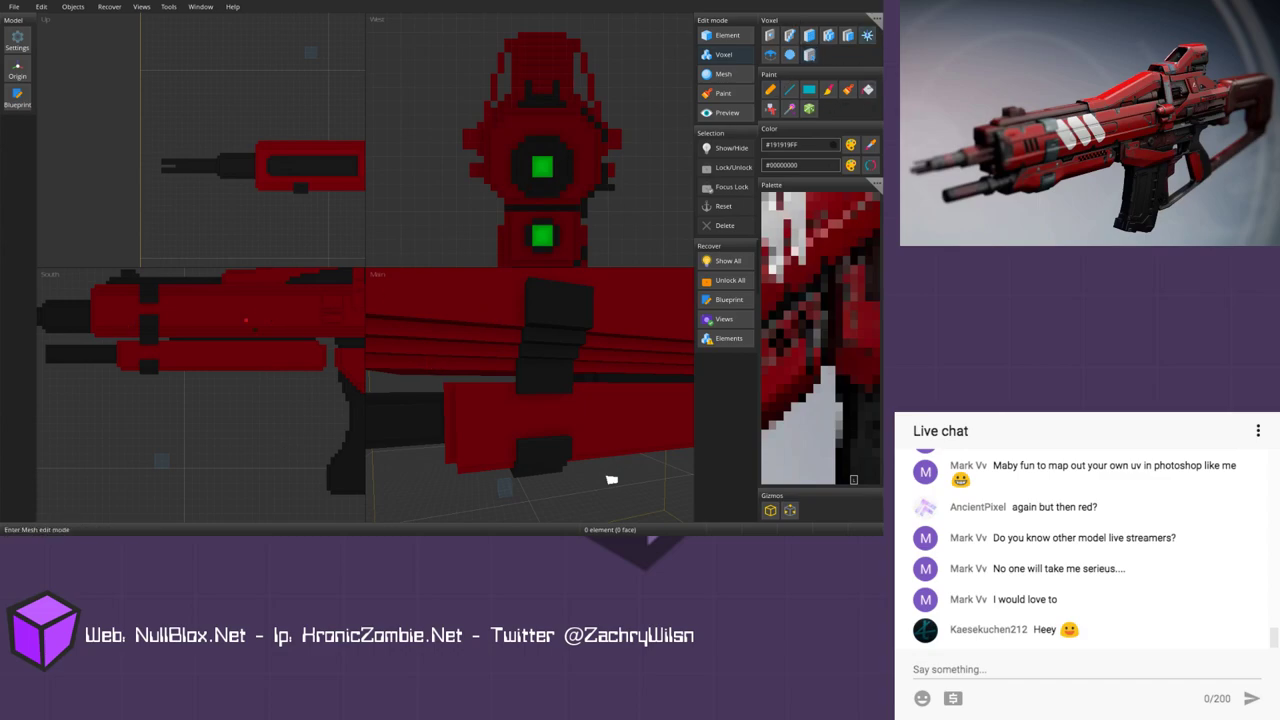
Step: Bring back the blueprint box and fit it around the lower barrel and lower handguard at X -9.25, Y 5.25, Z 5.25
scroll(201, 395, down, 5)
key(ctrl+z)
key(ctrl+z)
key(ctrl+z)
key(ctrl+z)
key(ctrl+z)
key(ctrl+z)
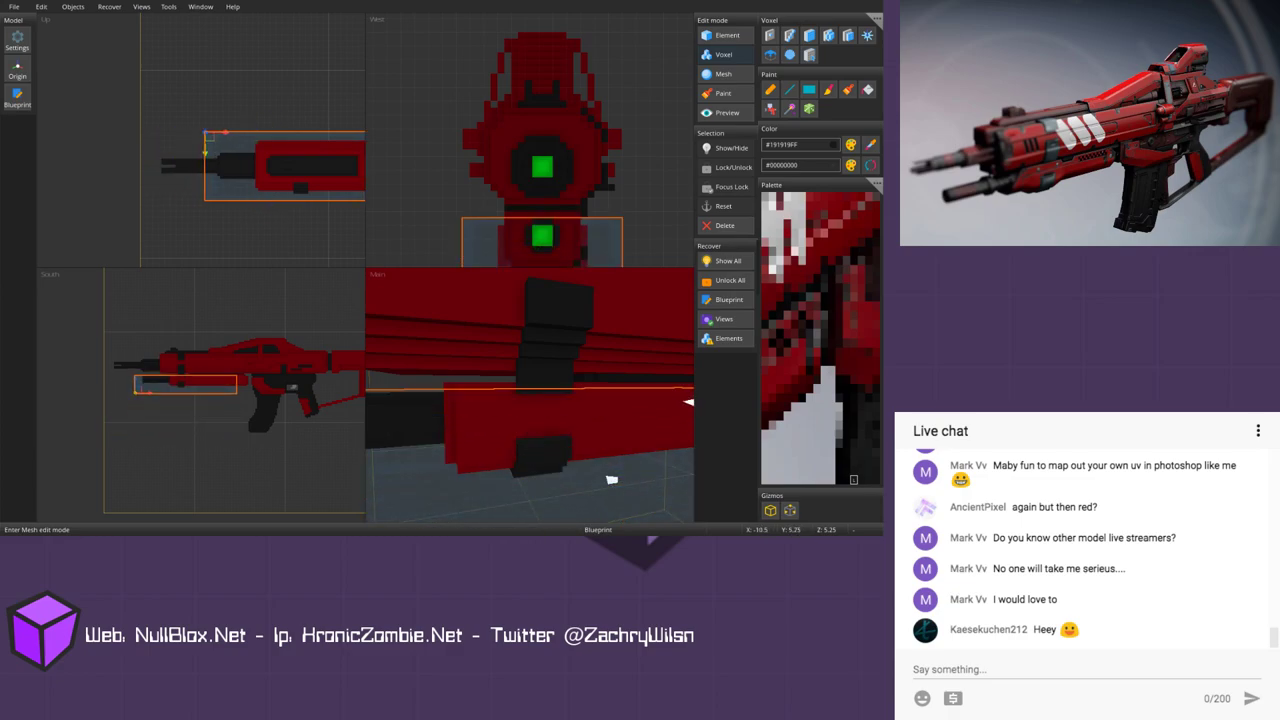
scroll(204, 400, up, 5)
scroll(208, 381, down, 1)
key(Right)
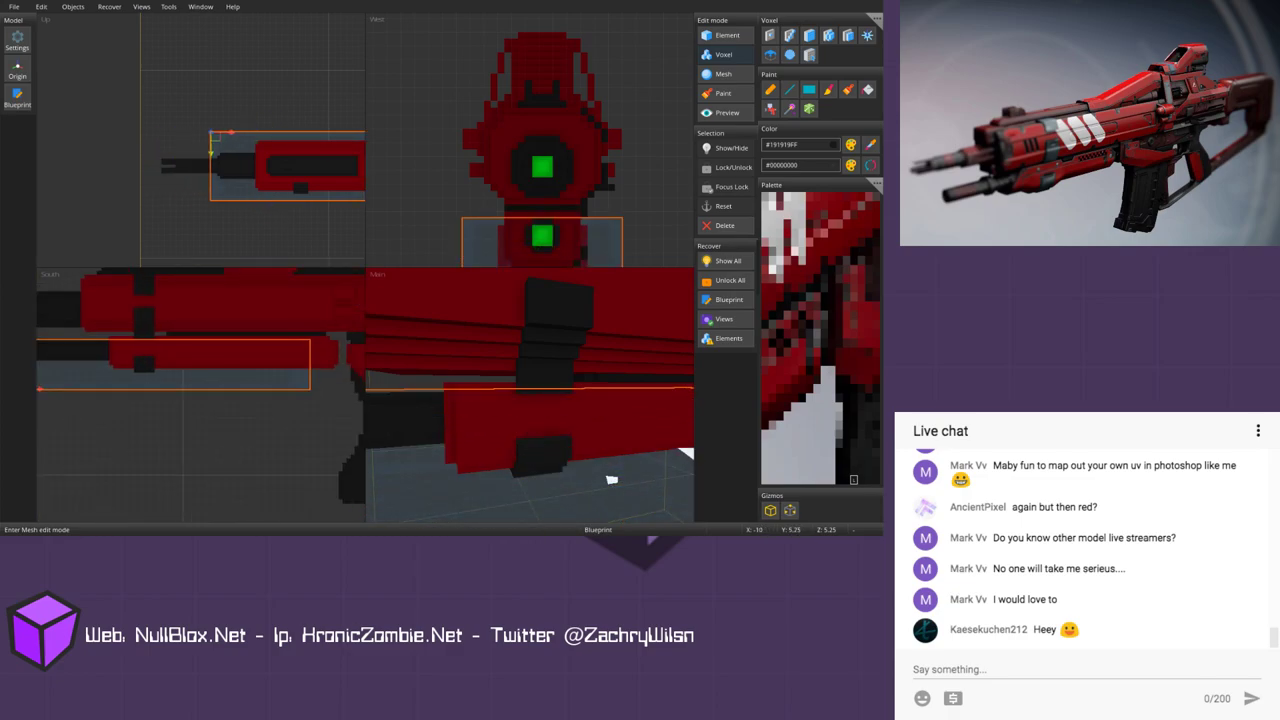
middle_drag(208, 381, 232, 382)
key(Escape)
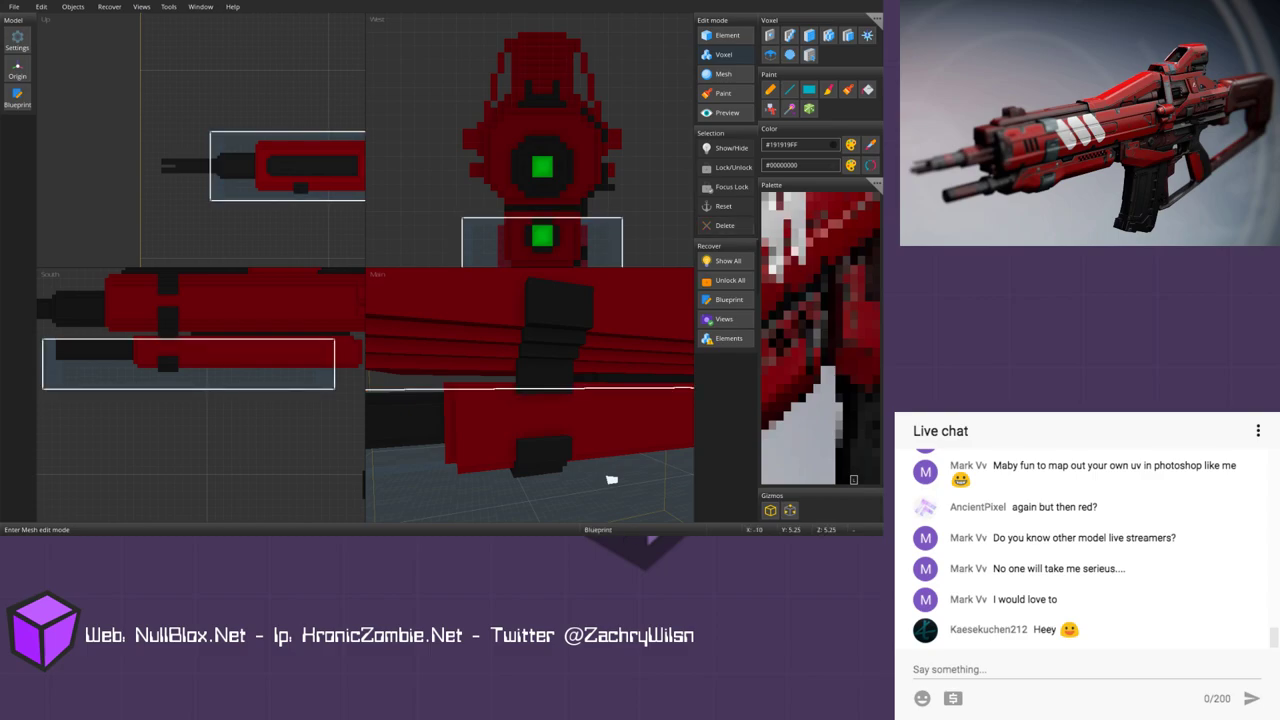
click(308, 385)
key(Right)
middle_drag(308, 387, 270, 388)
key(shift+Right)
key(shift+Right)
Step: Shift the enclosed lower barrel and handguard voxels down to blueprint position Y 5 by copying, deleting and pasting them, and dismiss the blueprint box
click(876, 18)
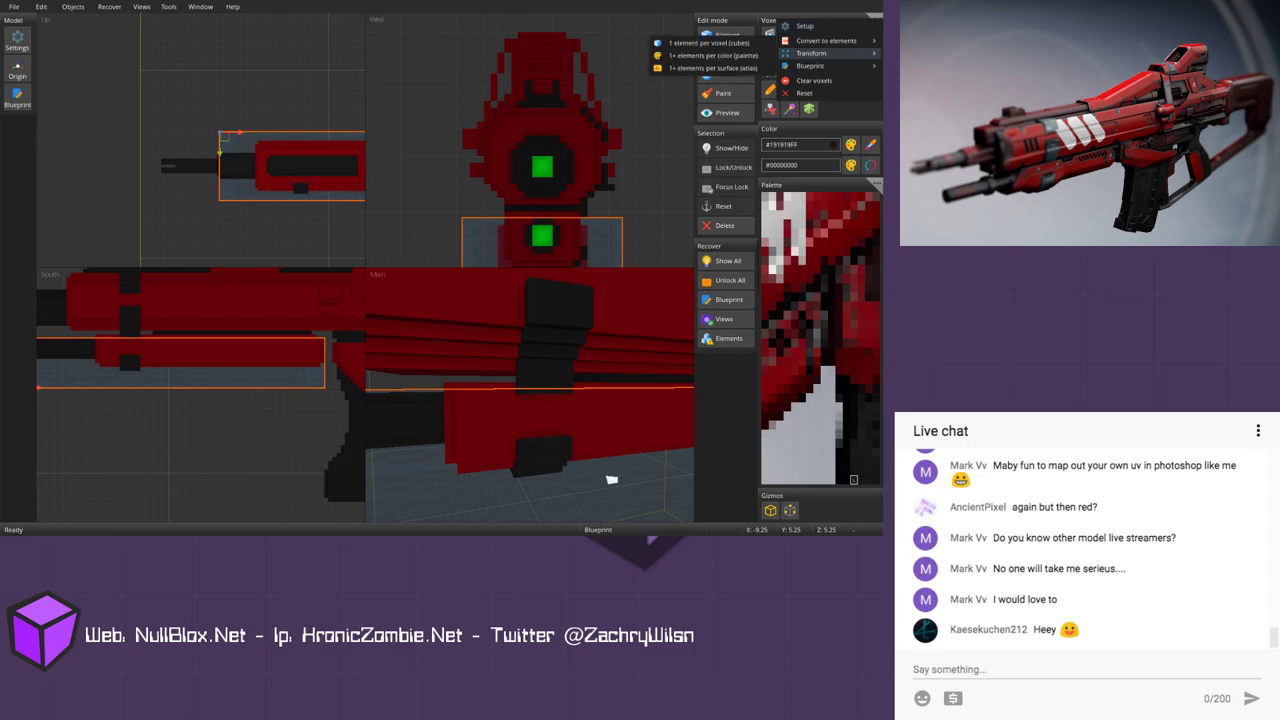
mouse_move(828, 66)
click(700, 95)
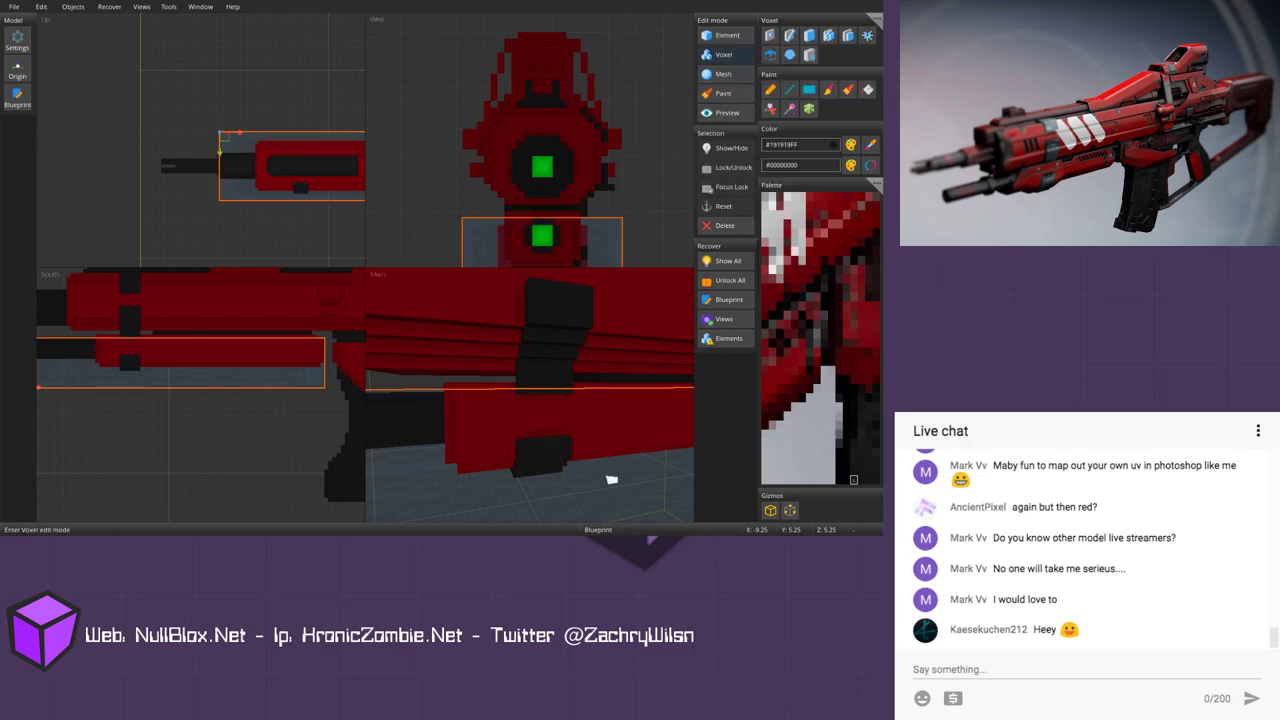
key(Down)
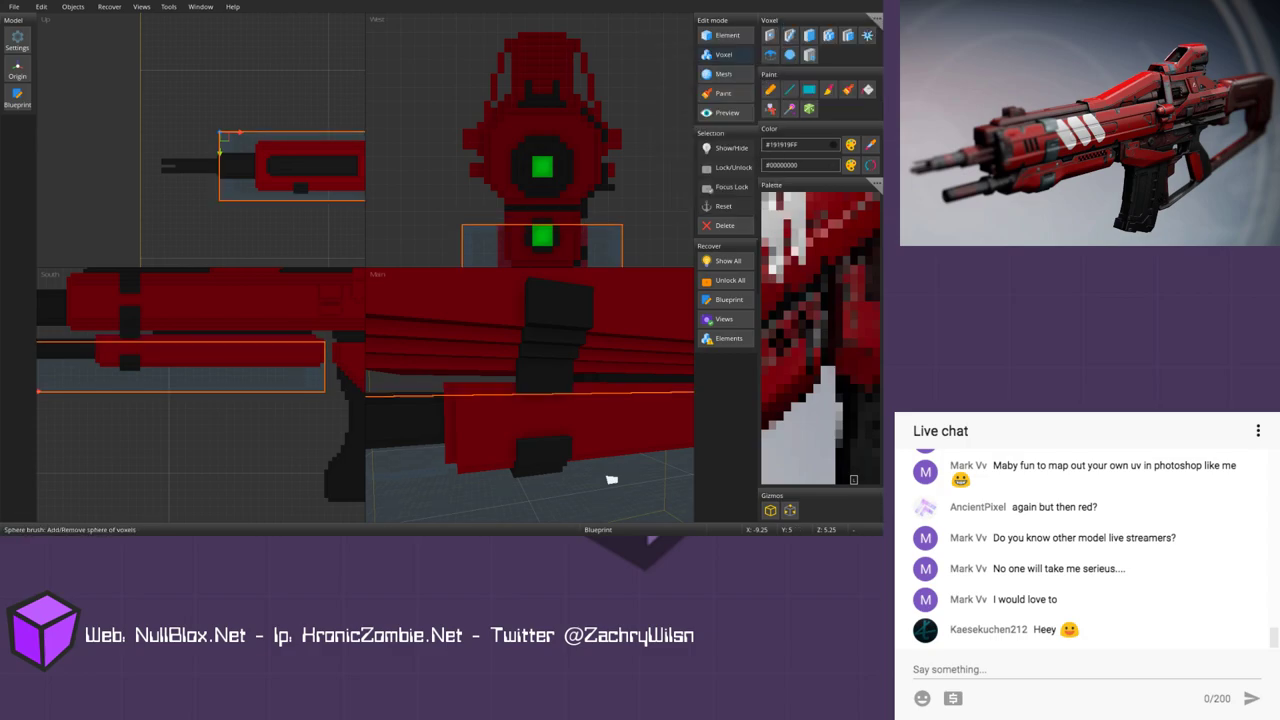
click(876, 18)
mouse_move(828, 62)
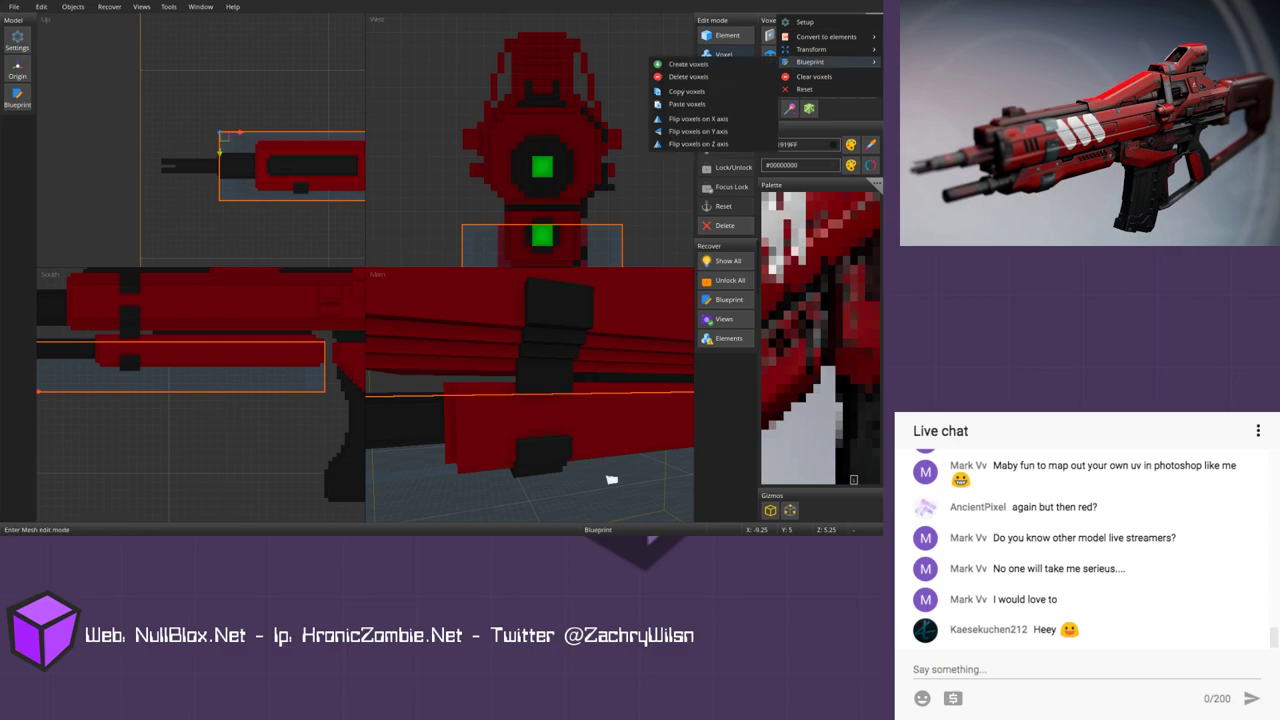
click(688, 77)
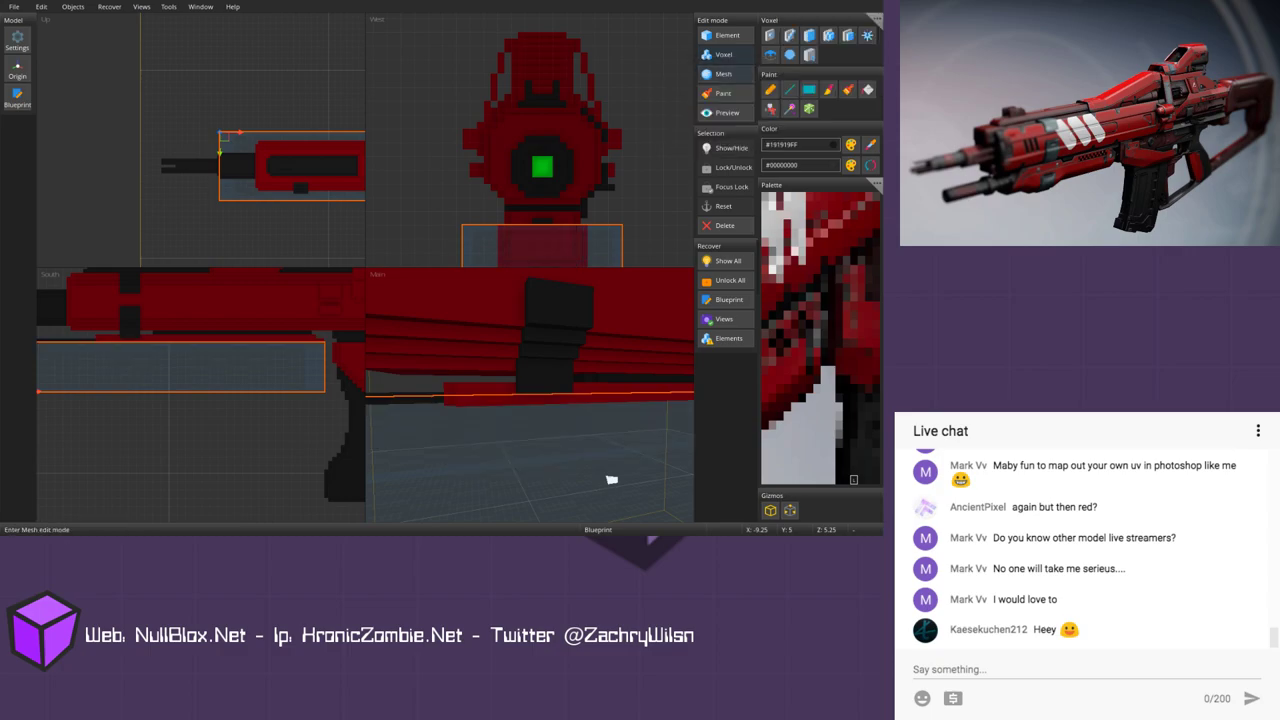
click(876, 17)
mouse_move(812, 69)
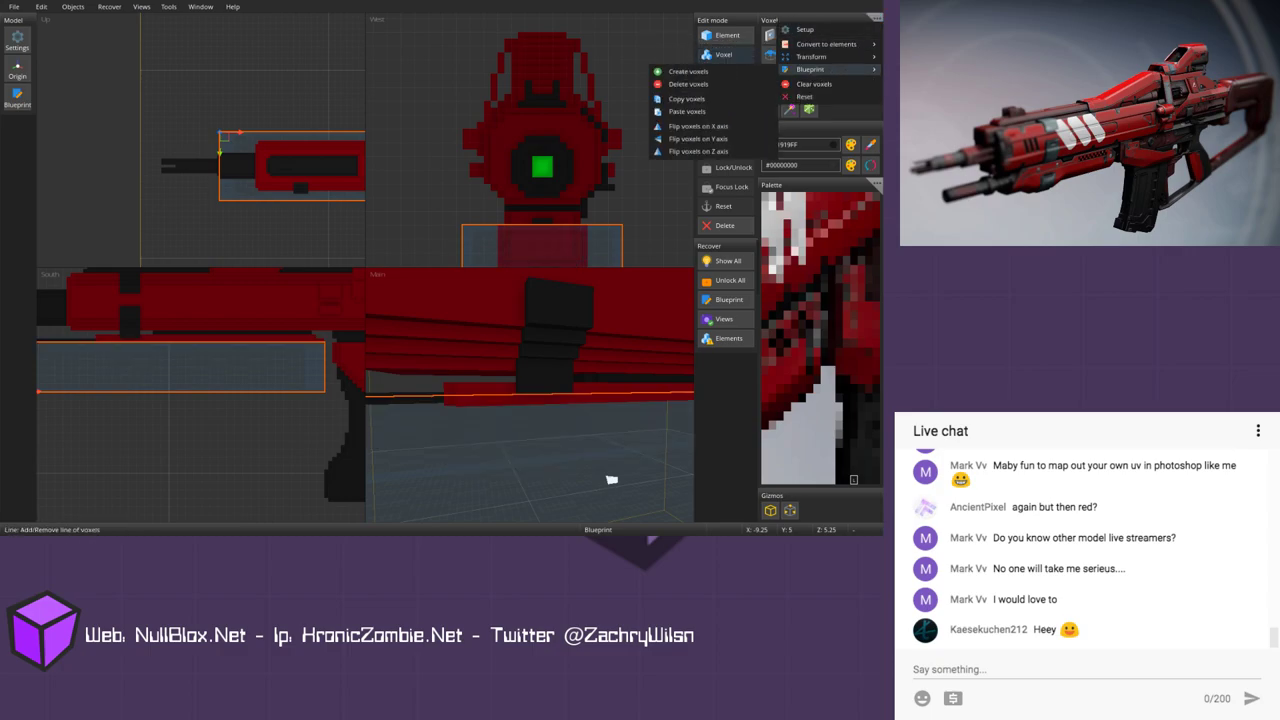
click(708, 111)
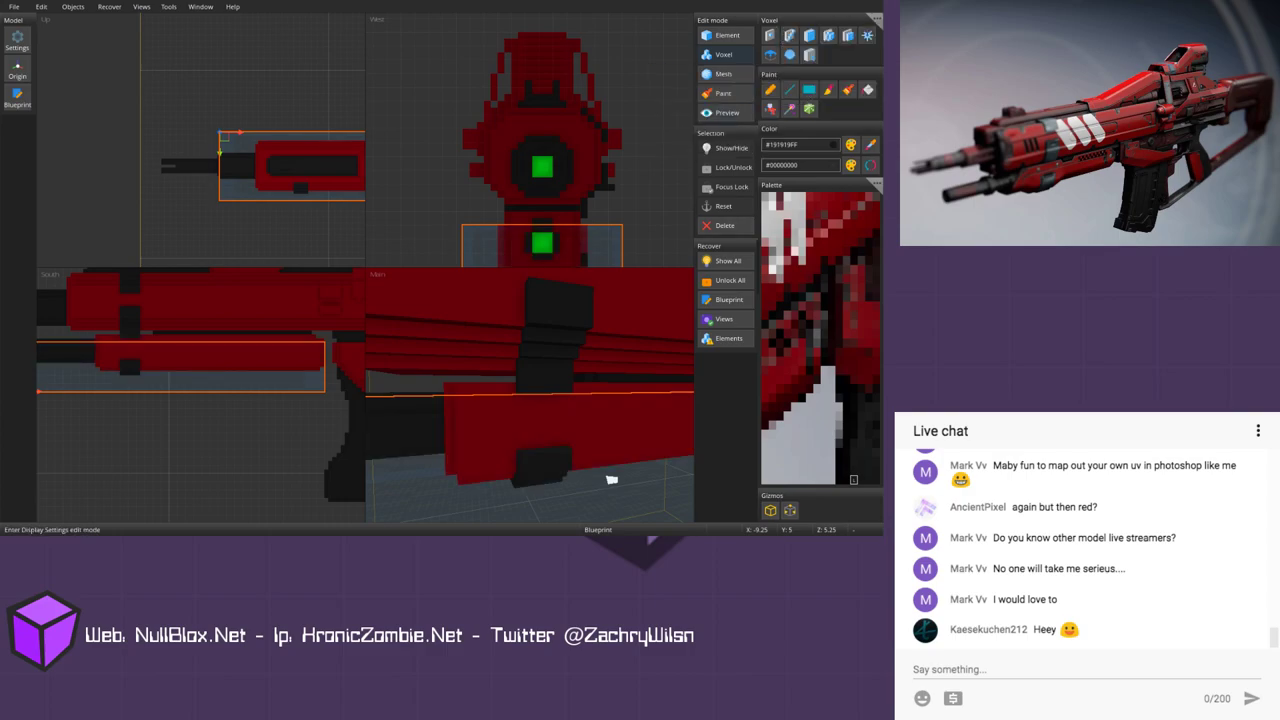
key(Delete)
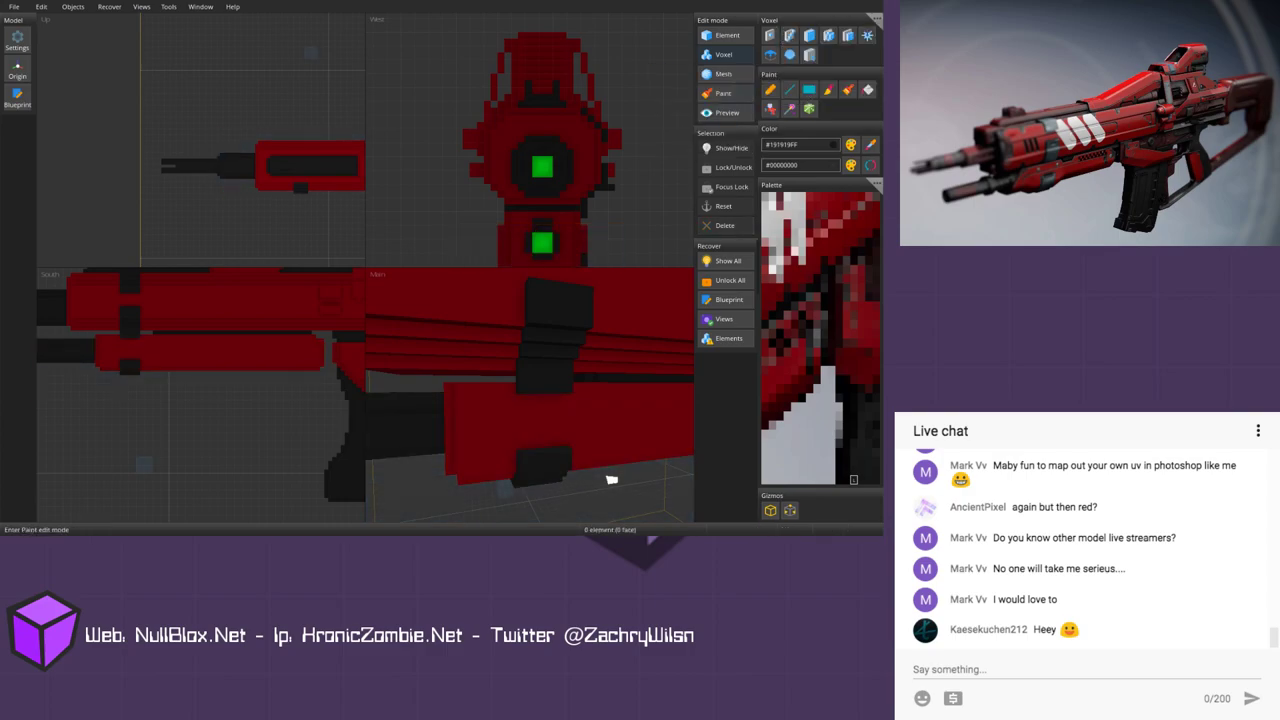
Step: Remove the leftover layer of black voxels from the top of the lower barrel
click(867, 35)
middle_drag(158, 352, 343, 357)
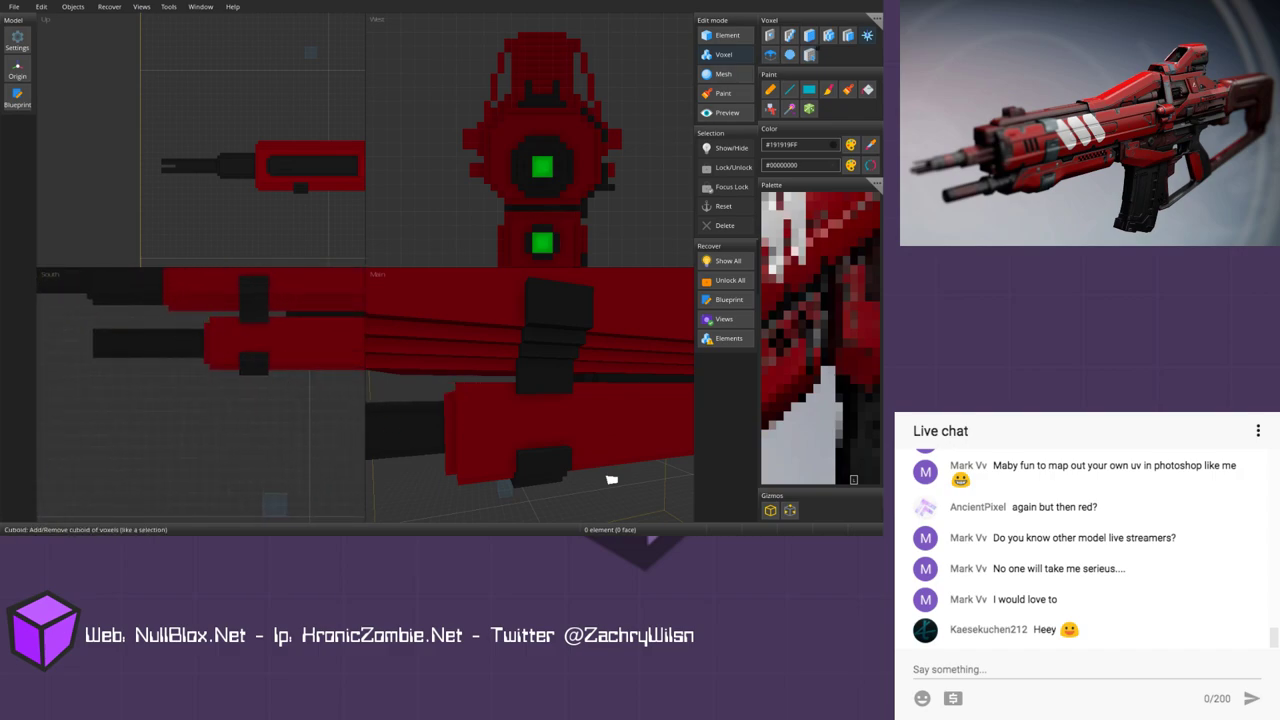
click(867, 35)
scroll(310, 322, down, 3)
middle_drag(318, 318, 220, 327)
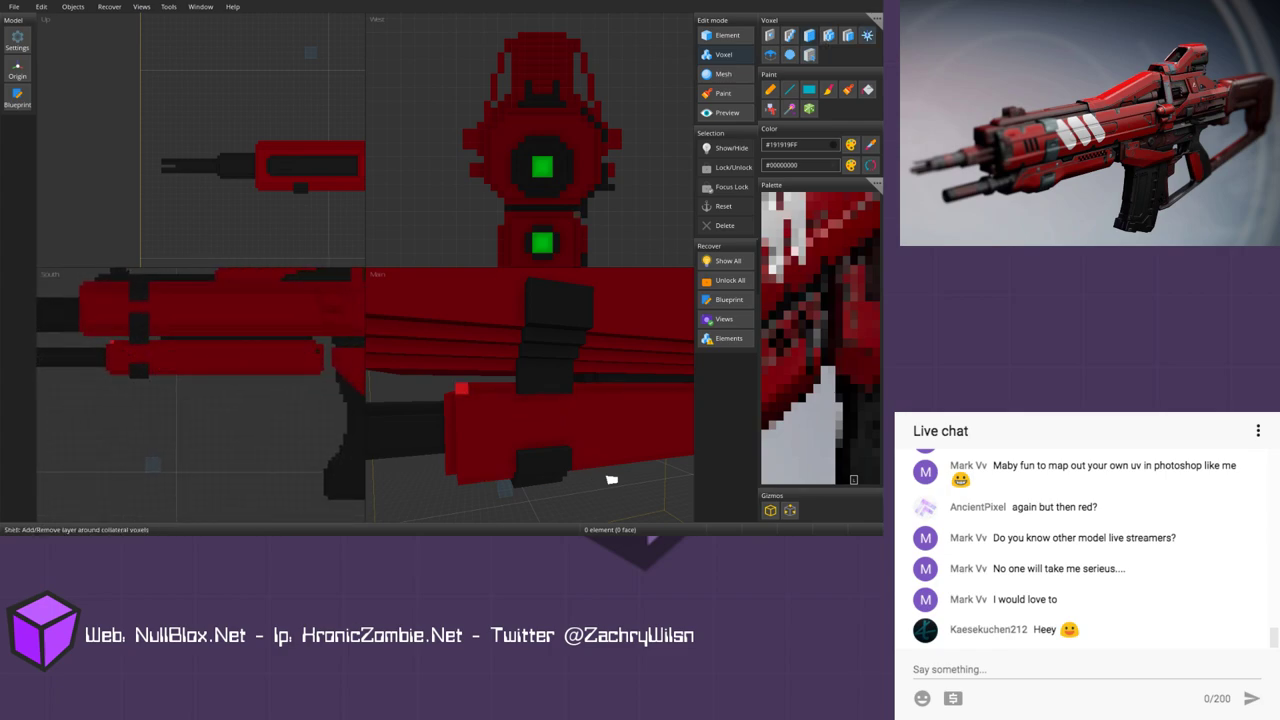
Step: Add a small stepped #191919 tab on the lower handguard's top edge, just below the seam and behind the bridging block
mouse_move(430, 442)
middle_down()
mouse_move(563, 429)
mouse_move(646, 446)
mouse_move(566, 425)
middle_up()
right_drag(615, 456, 548, 515)
scroll(219, 388, up, 5)
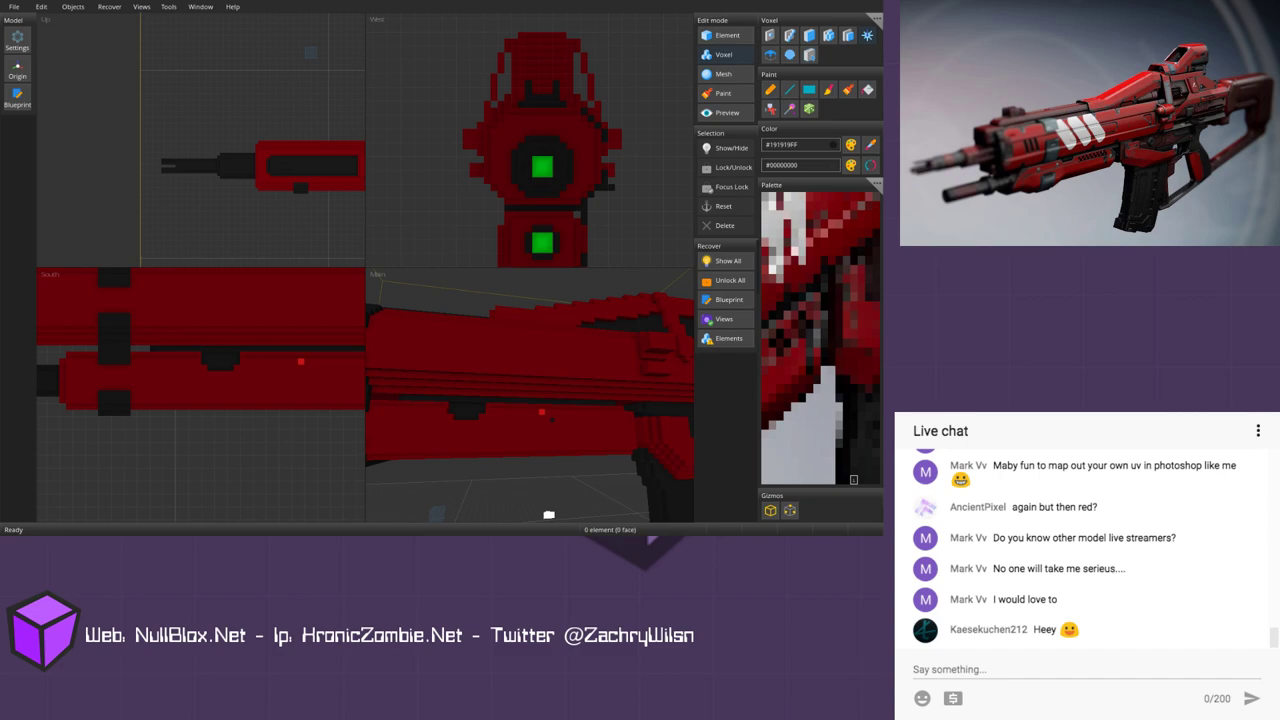
middle_drag(530, 411, 568, 403)
click(809, 35)
scroll(566, 511, up, 2)
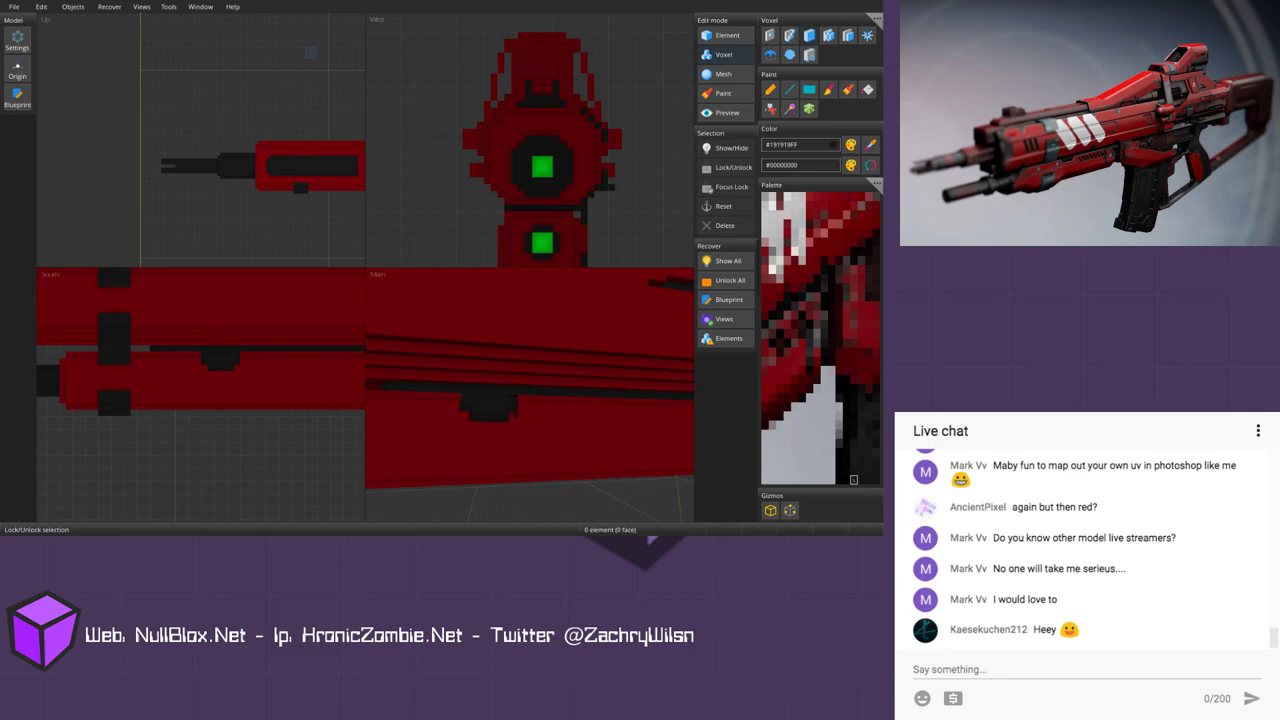
scroll(494, 417, down, 2)
mouse_move(514, 417)
middle_down()
mouse_move(516, 432)
mouse_move(572, 429)
mouse_move(370, 420)
mouse_move(404, 420)
middle_up()
scroll(533, 425, up, 2)
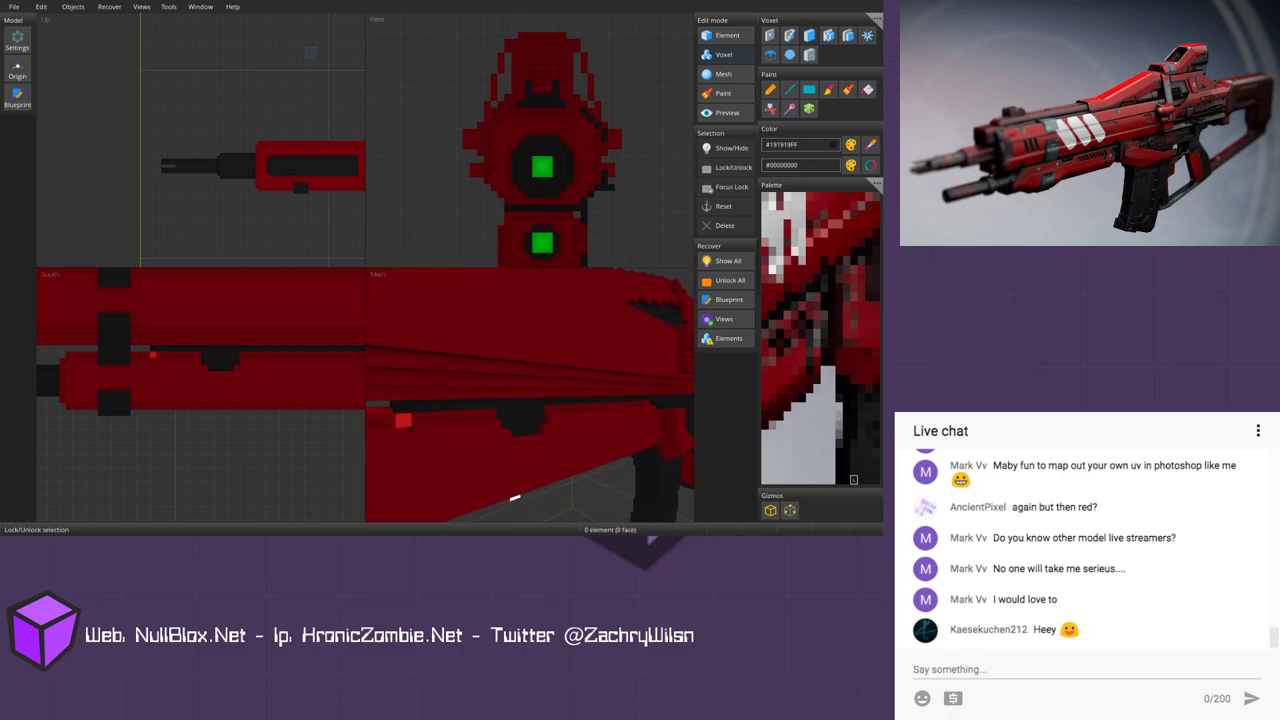
Step: Sample the rifle's dark red and add a layer of it to the front face of the upper handguard
mouse_move(514, 497)
right_down()
mouse_move(634, 505)
mouse_move(597, 480)
mouse_move(680, 517)
mouse_move(558, 477)
mouse_move(580, 474)
right_up()
scroll(582, 474, down, 5)
right_drag(554, 431, 529, 423)
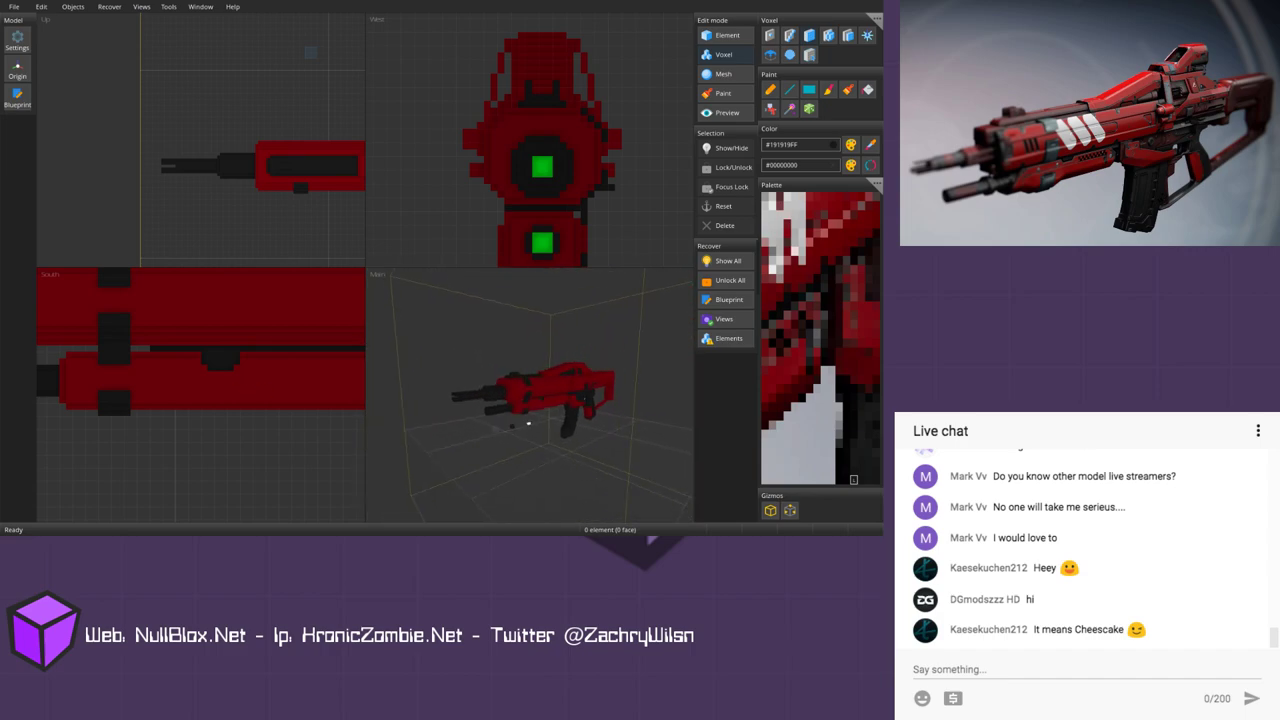
scroll(530, 395, up, 4)
right_drag(600, 395, 536, 390)
alt+click(550, 382)
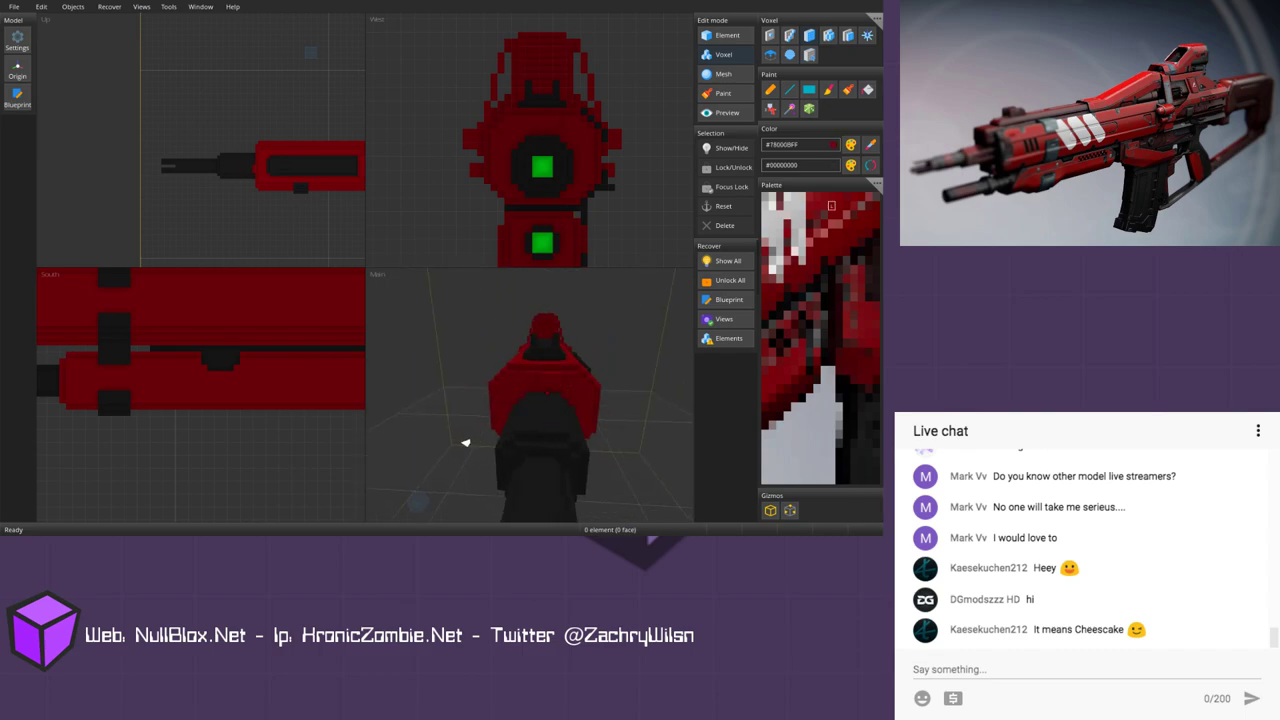
right_drag(465, 443, 415, 434)
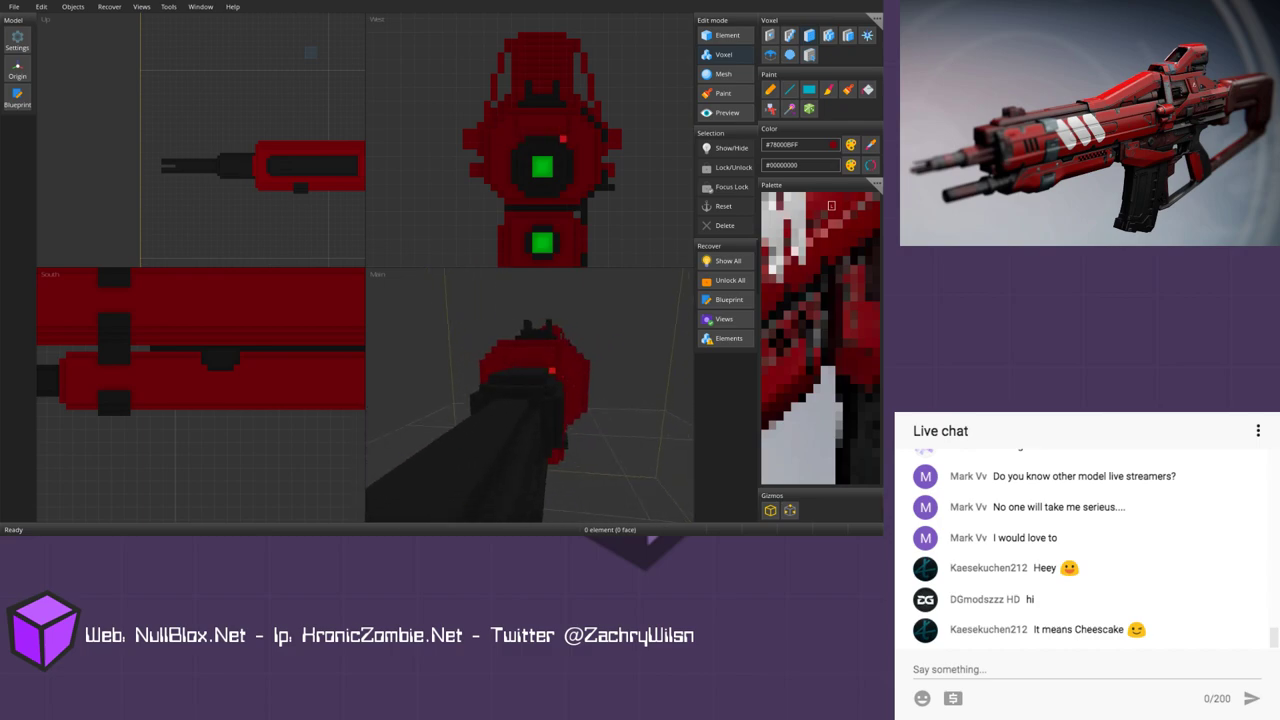
right_drag(480, 446, 466, 449)
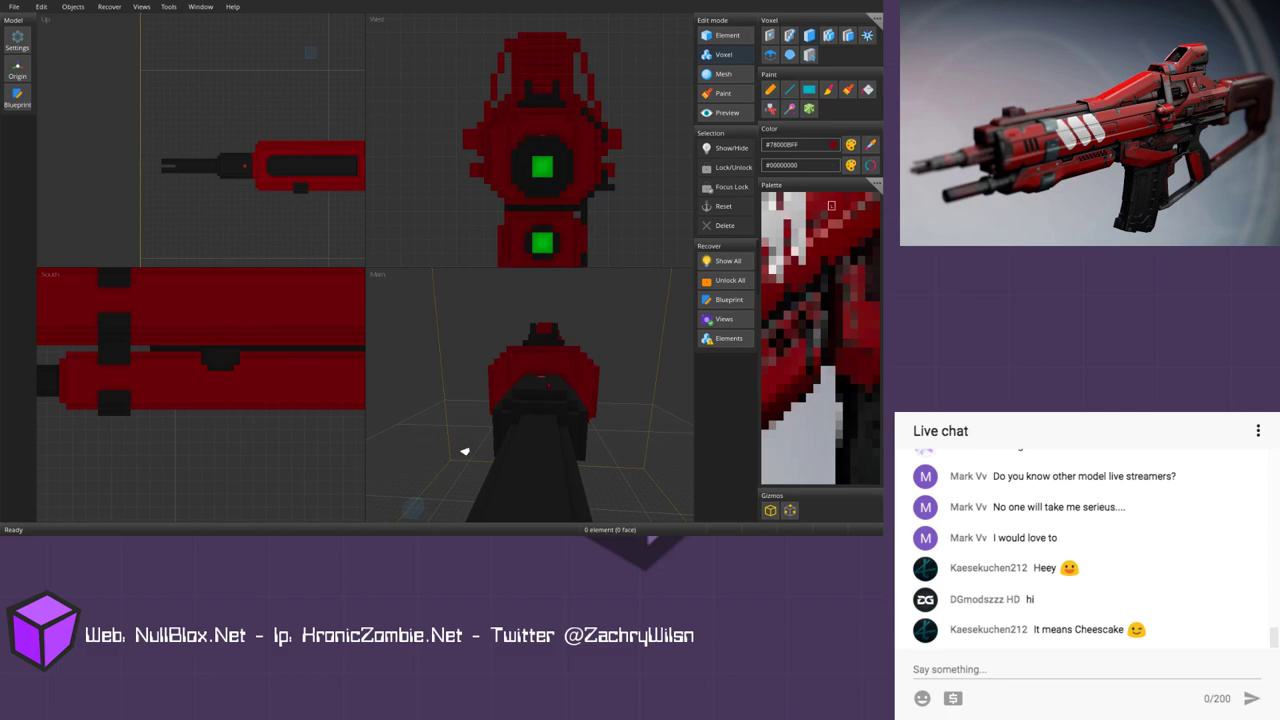
Step: Build the upper handguard's front end further forward with a narrower dark red step around the main barrel
mouse_move(540, 377)
middle_down()
mouse_move(445, 360)
mouse_move(540, 371)
middle_up()
right_drag(440, 448, 449, 455)
scroll(445, 461, up, 2)
scroll(445, 462, up, 3)
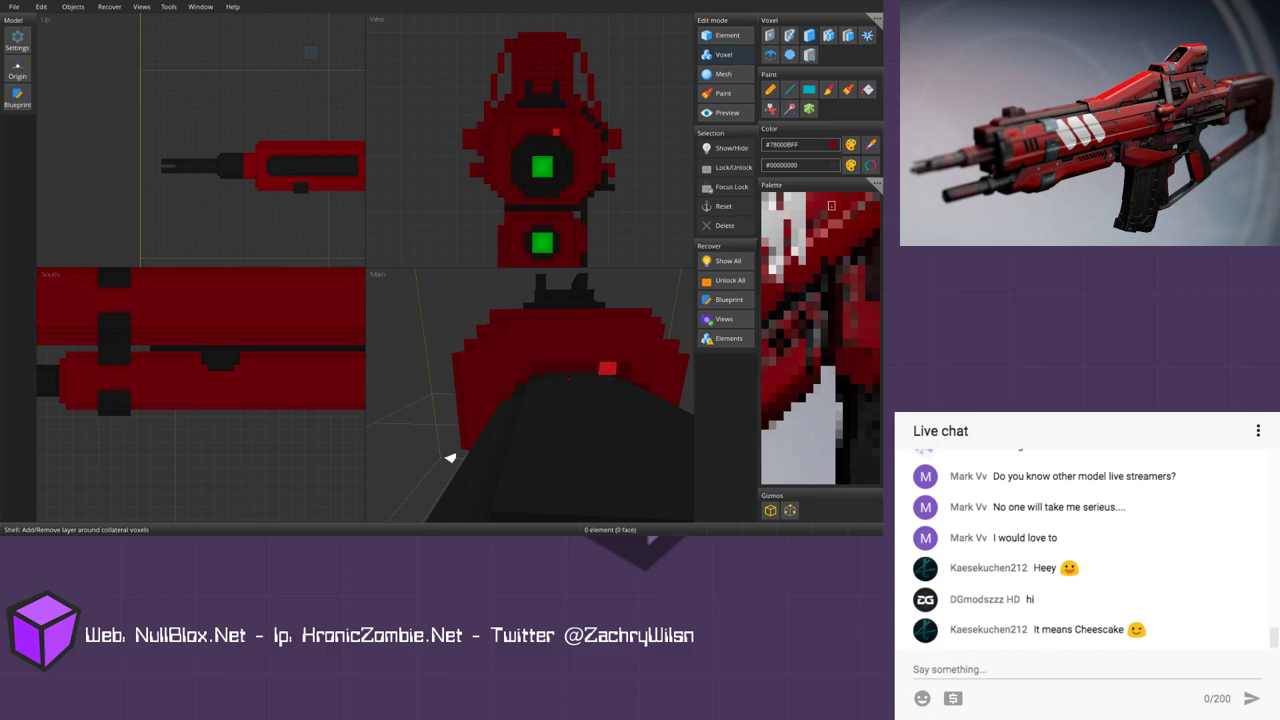
mouse_move(607, 368)
right_down()
mouse_move(548, 335)
mouse_move(556, 368)
right_up()
scroll(572, 358, down, 5)
right_drag(480, 437, 508, 440)
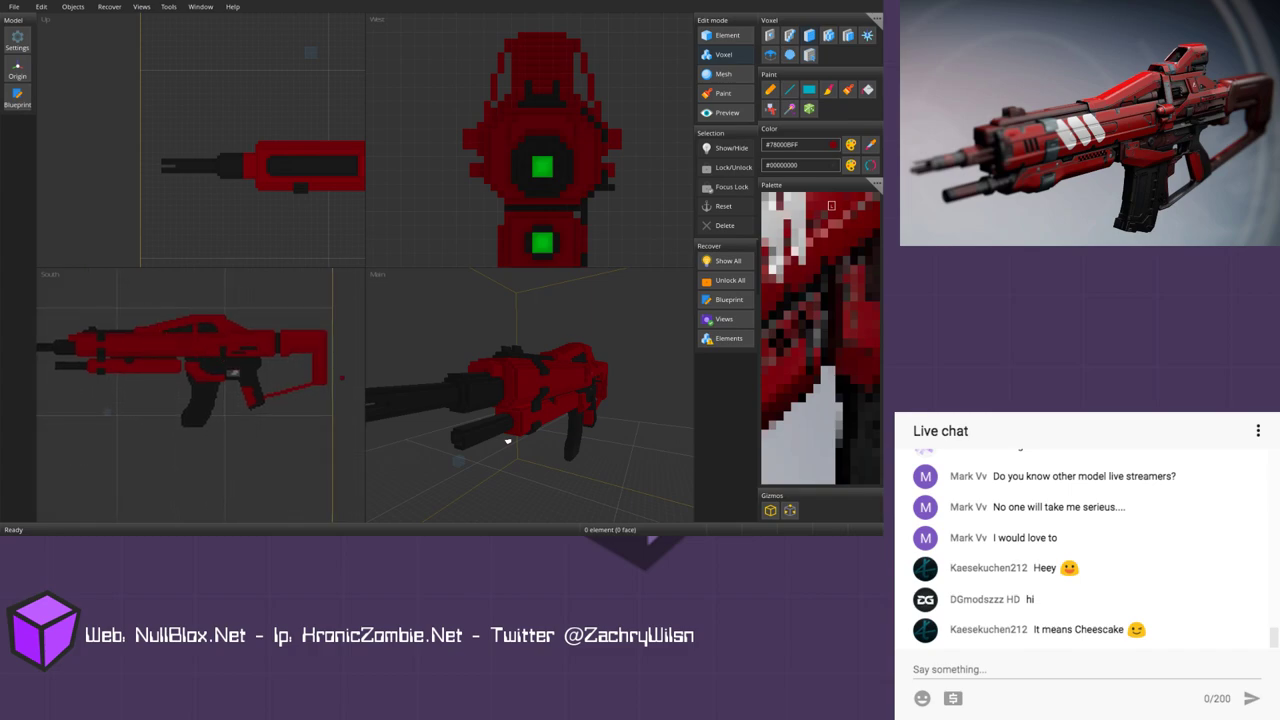
Step: Examine the whole rifle, its stock and its underside for areas that still need detail compared with the reference picture
scroll(508, 440, down, 2)
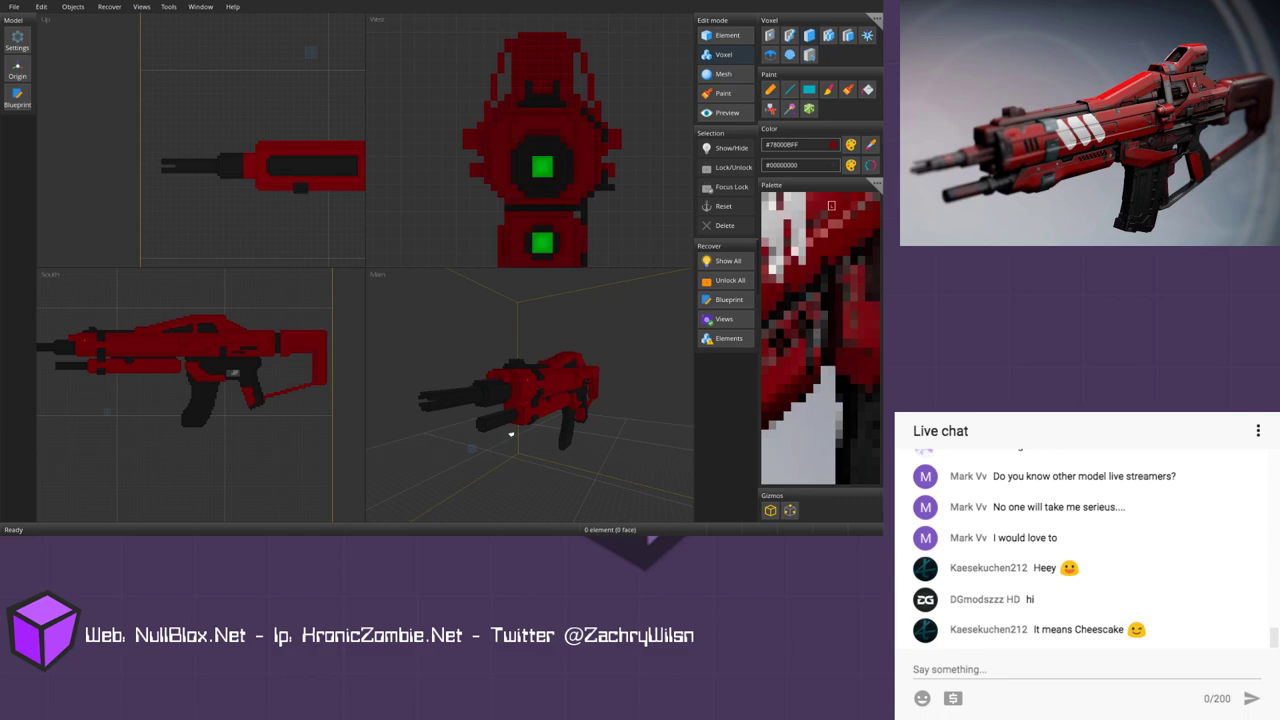
right_drag(511, 433, 553, 435)
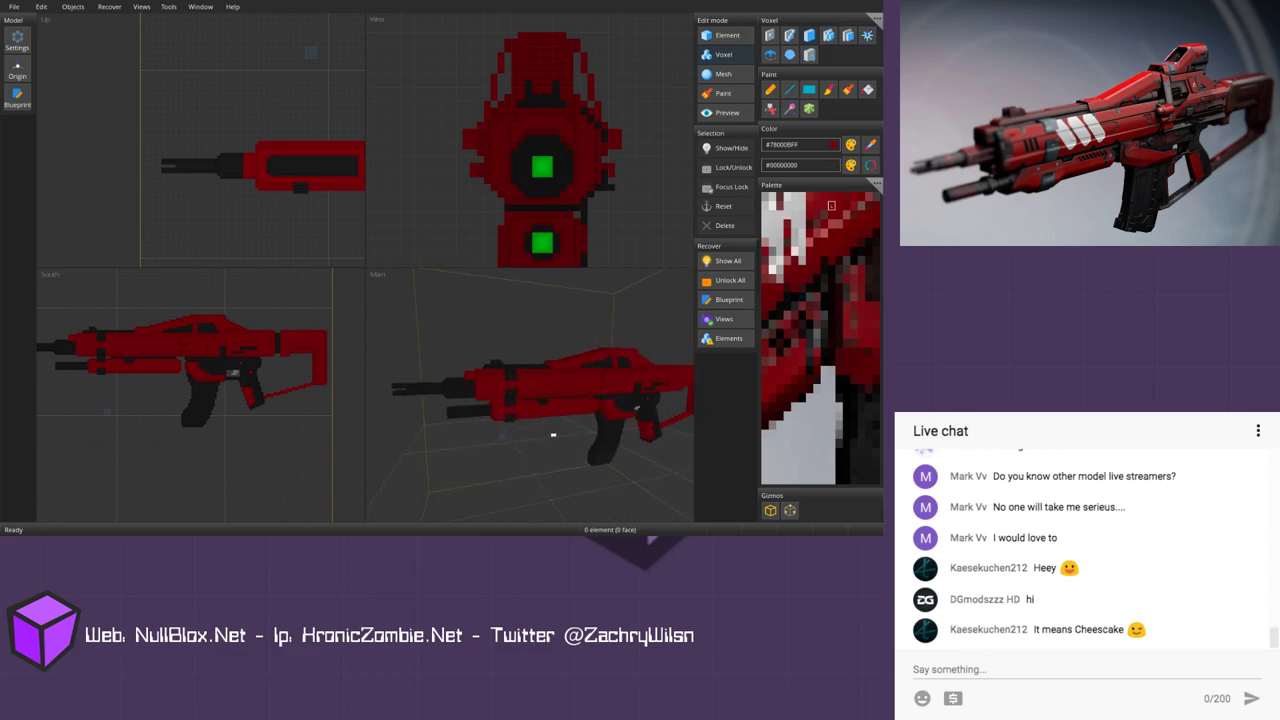
middle_drag(272, 366, 197, 396)
scroll(255, 377, up, 4)
scroll(230, 405, up, 4)
scroll(238, 384, up, 1)
scroll(214, 400, up, 2)
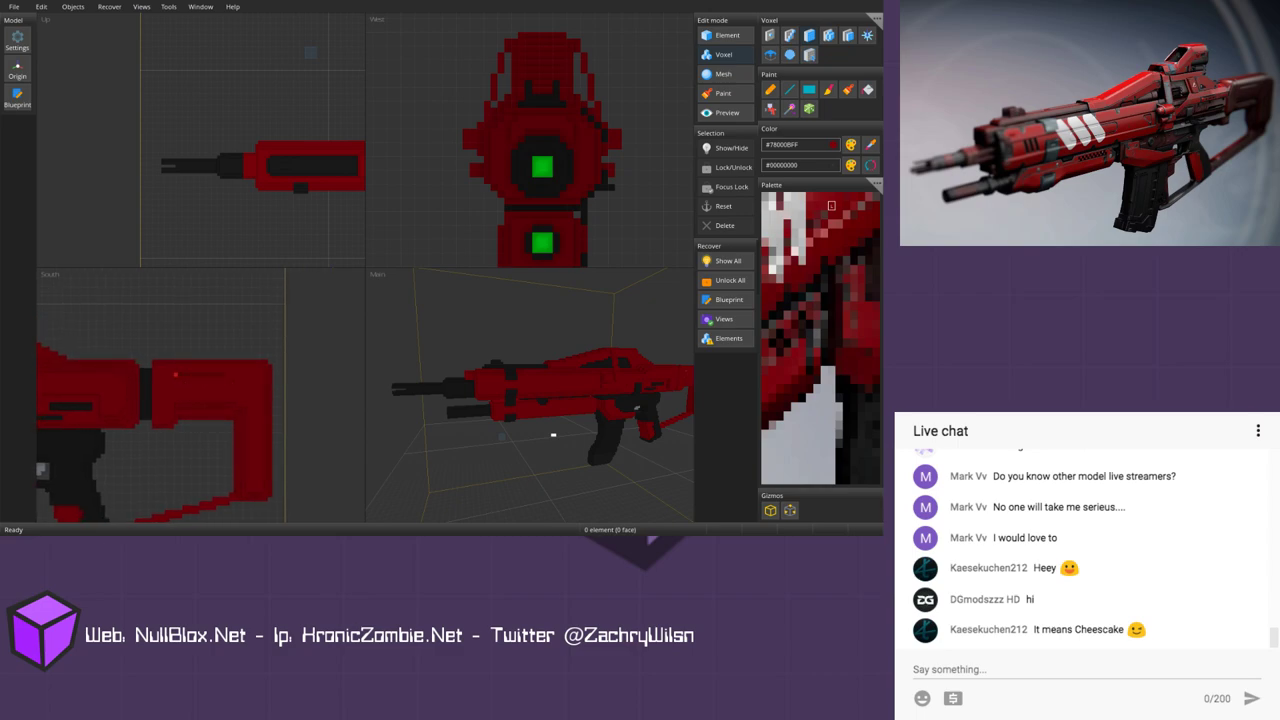
scroll(165, 395, down, 3)
mouse_move(209, 373)
middle_down()
mouse_move(230, 371)
mouse_move(206, 380)
middle_up()
middle_drag(600, 408, 442, 370)
scroll(529, 395, up, 3)
scroll(529, 395, up, 2)
middle_drag(529, 395, 531, 361)
middle_drag(520, 430, 494, 424)
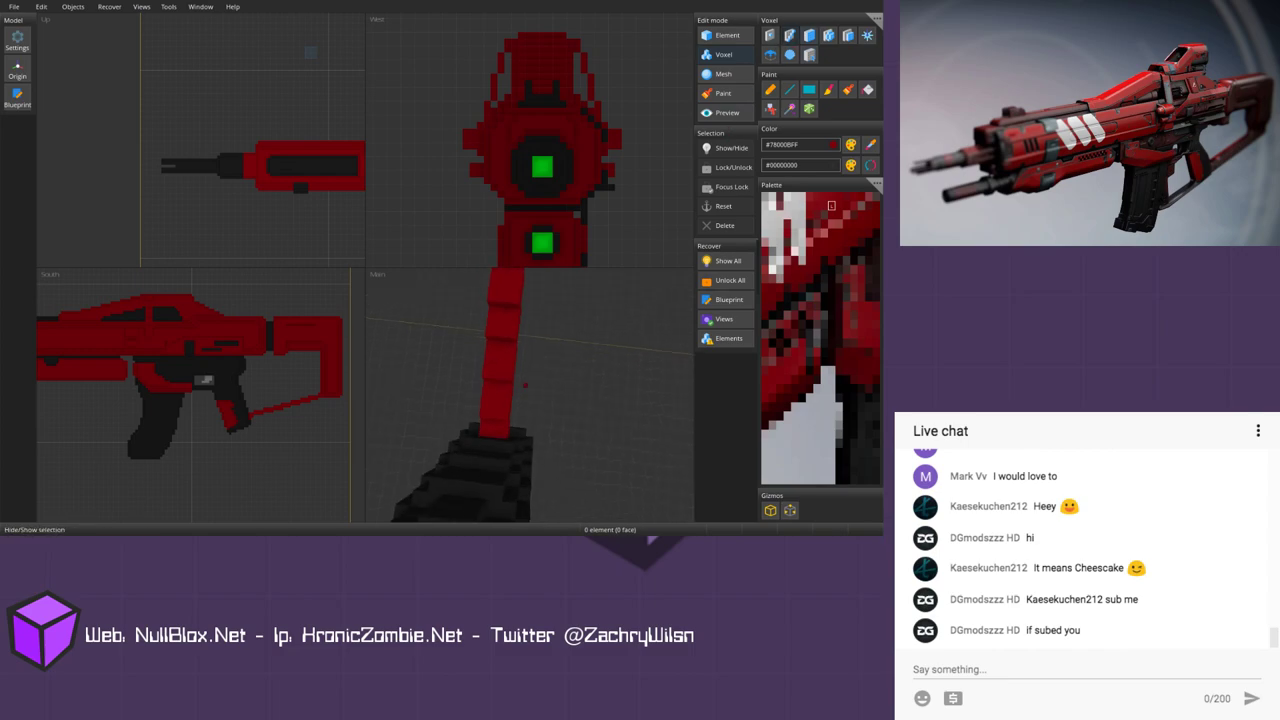
Step: Inspect the rifle's stock, rear end, underside and side profile from several angles
middle_drag(500, 342, 512, 434)
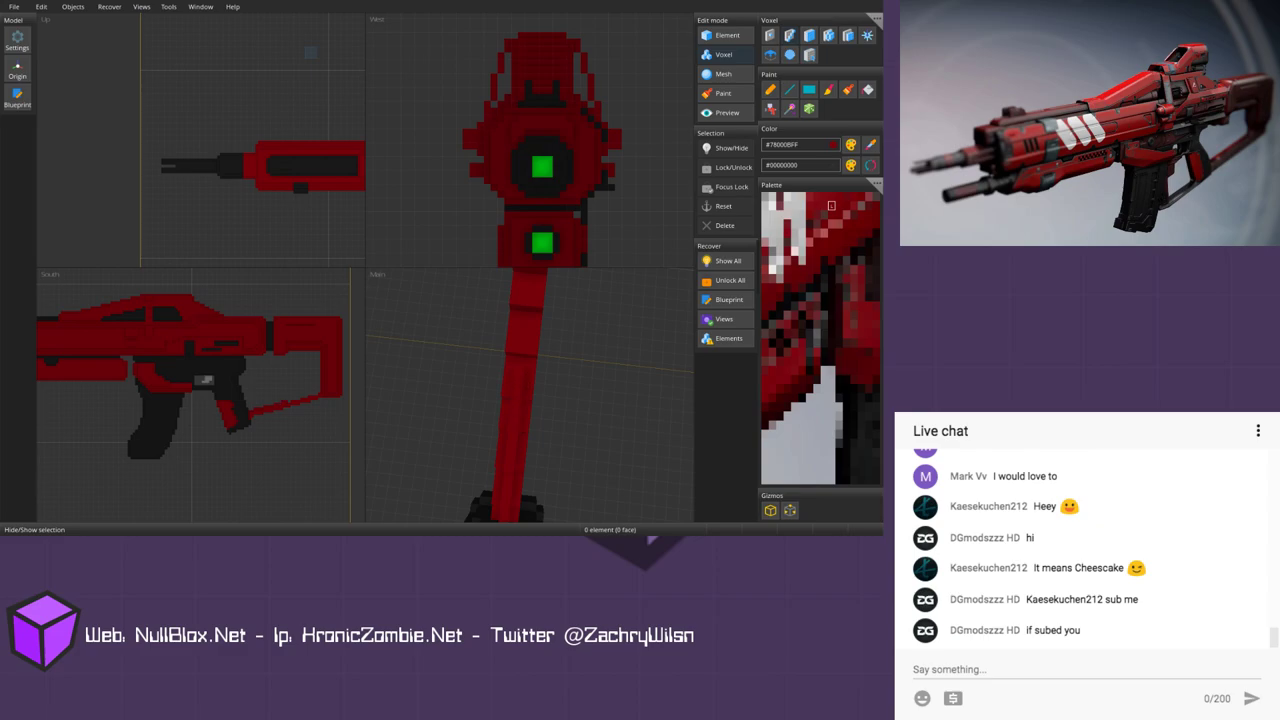
middle_drag(522, 361, 520, 368)
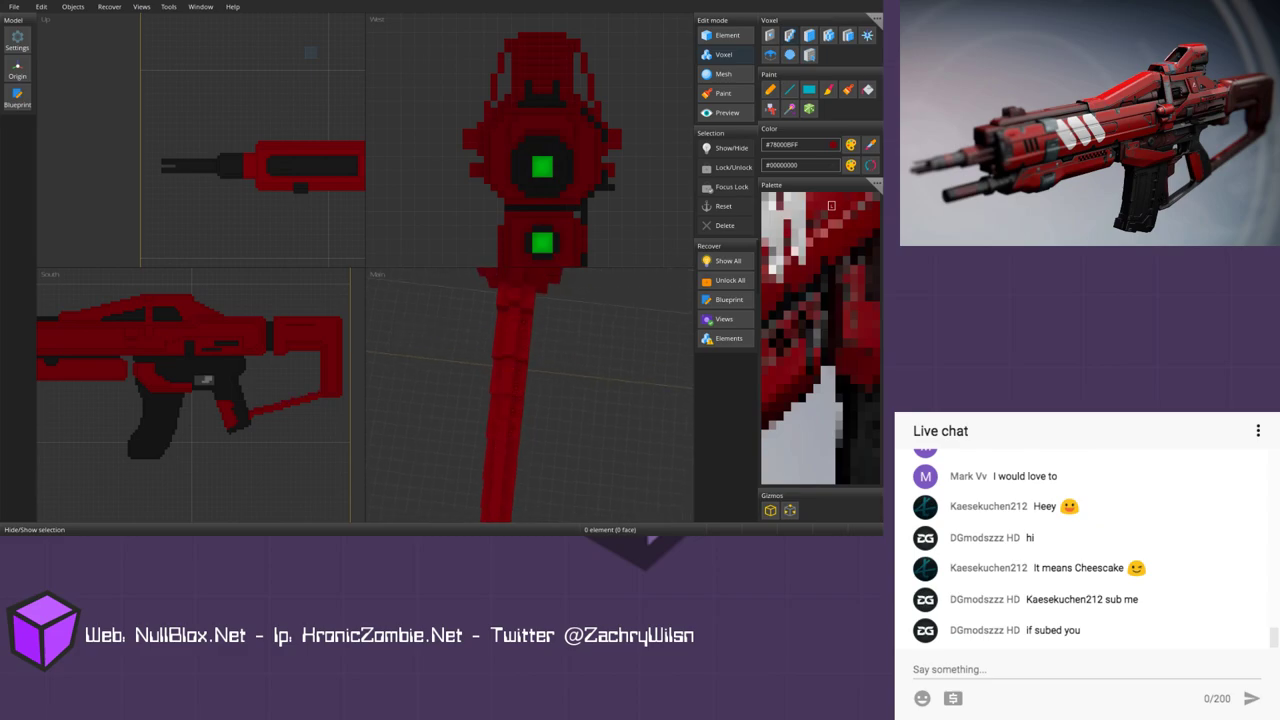
middle_drag(526, 319, 531, 441)
scroll(618, 368, down, 5)
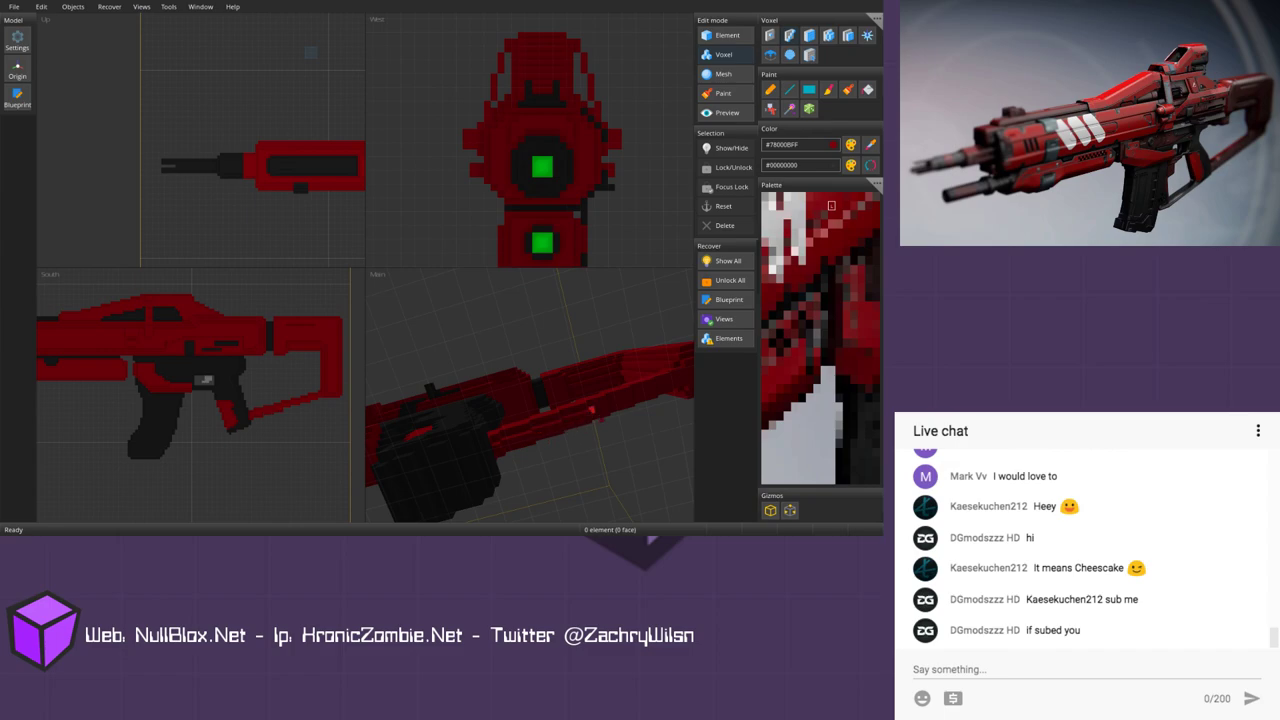
mouse_move(630, 397)
middle_down()
mouse_move(603, 323)
mouse_move(543, 434)
middle_up()
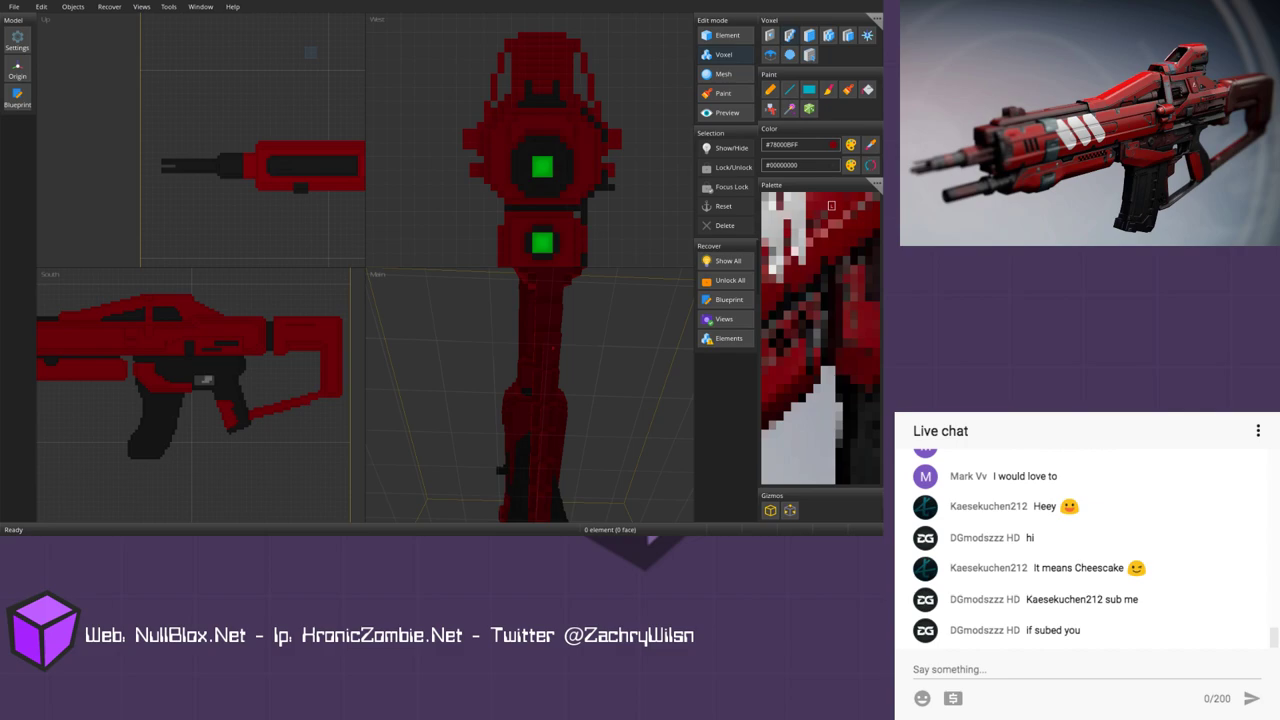
middle_drag(553, 348, 546, 392)
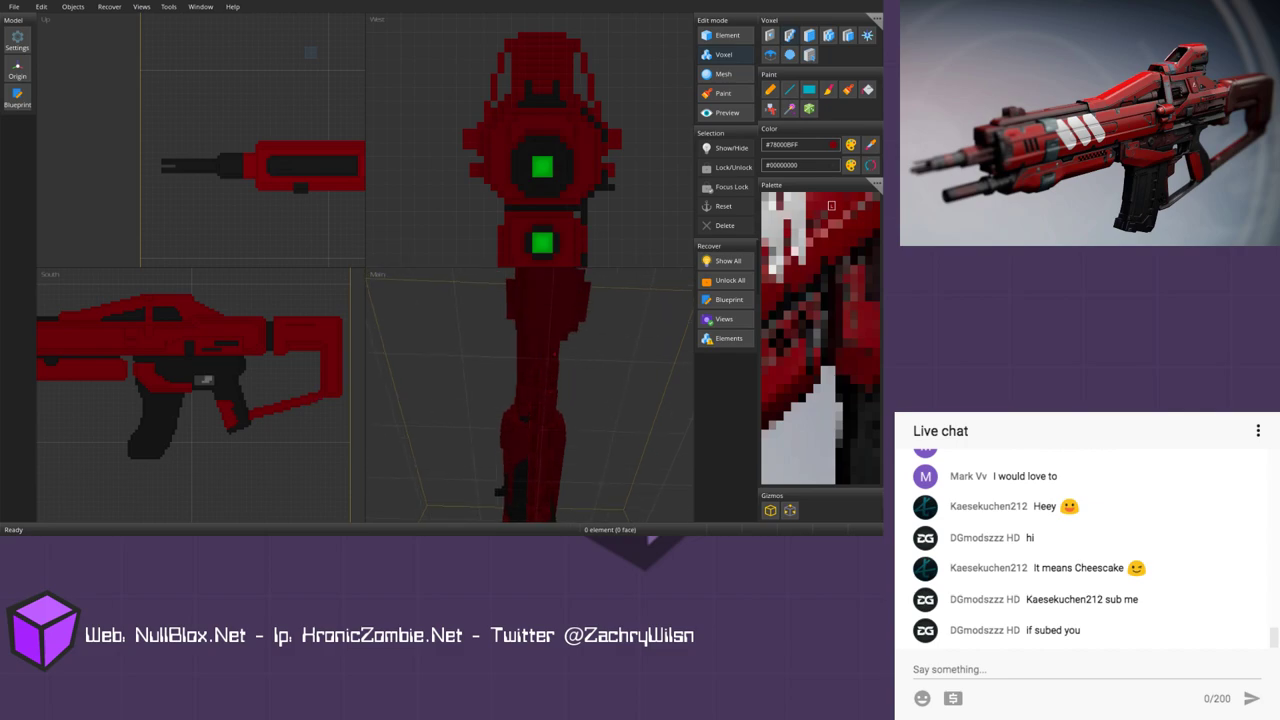
middle_drag(547, 339, 510, 376)
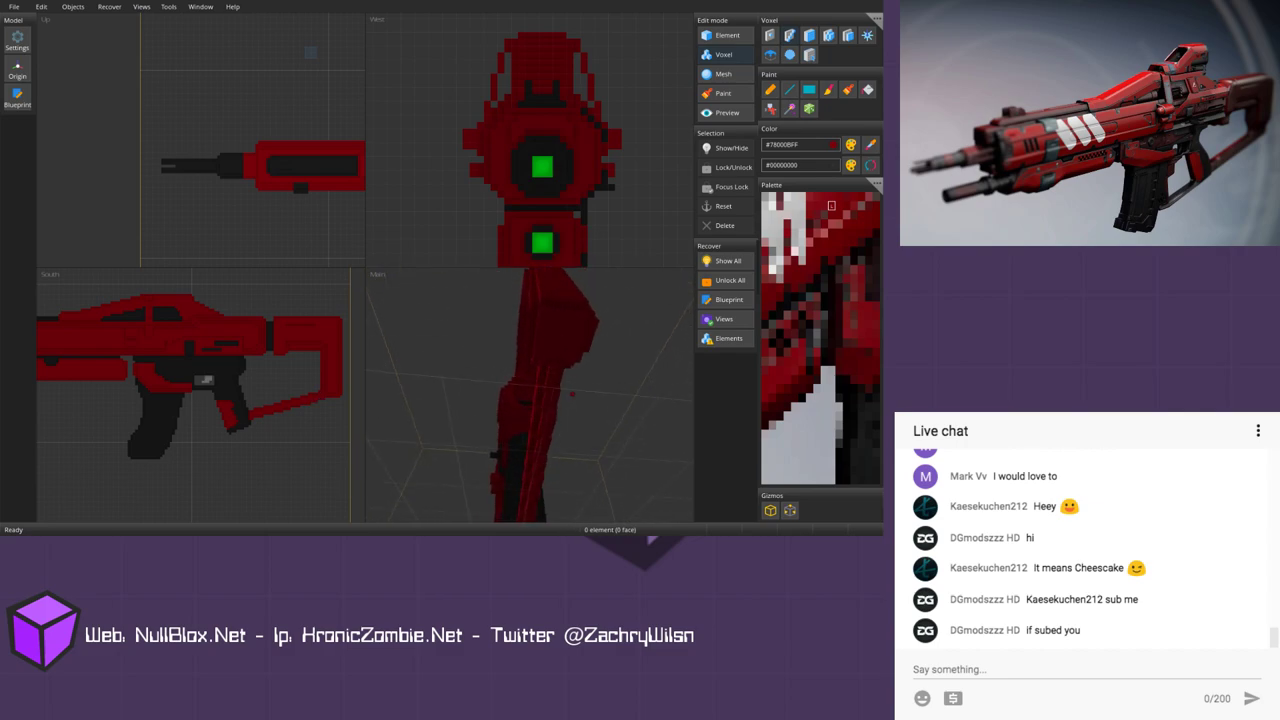
middle_drag(566, 346, 547, 334)
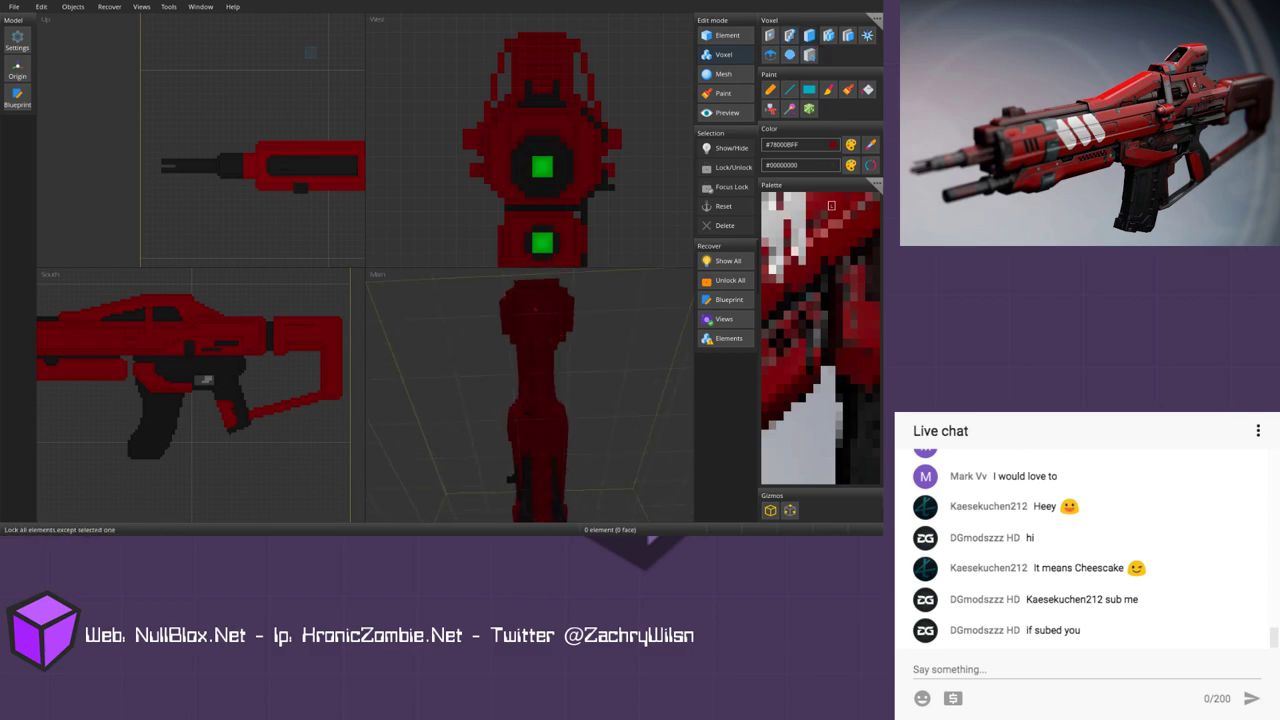
right_drag(538, 342, 516, 418)
scroll(489, 474, up, 3)
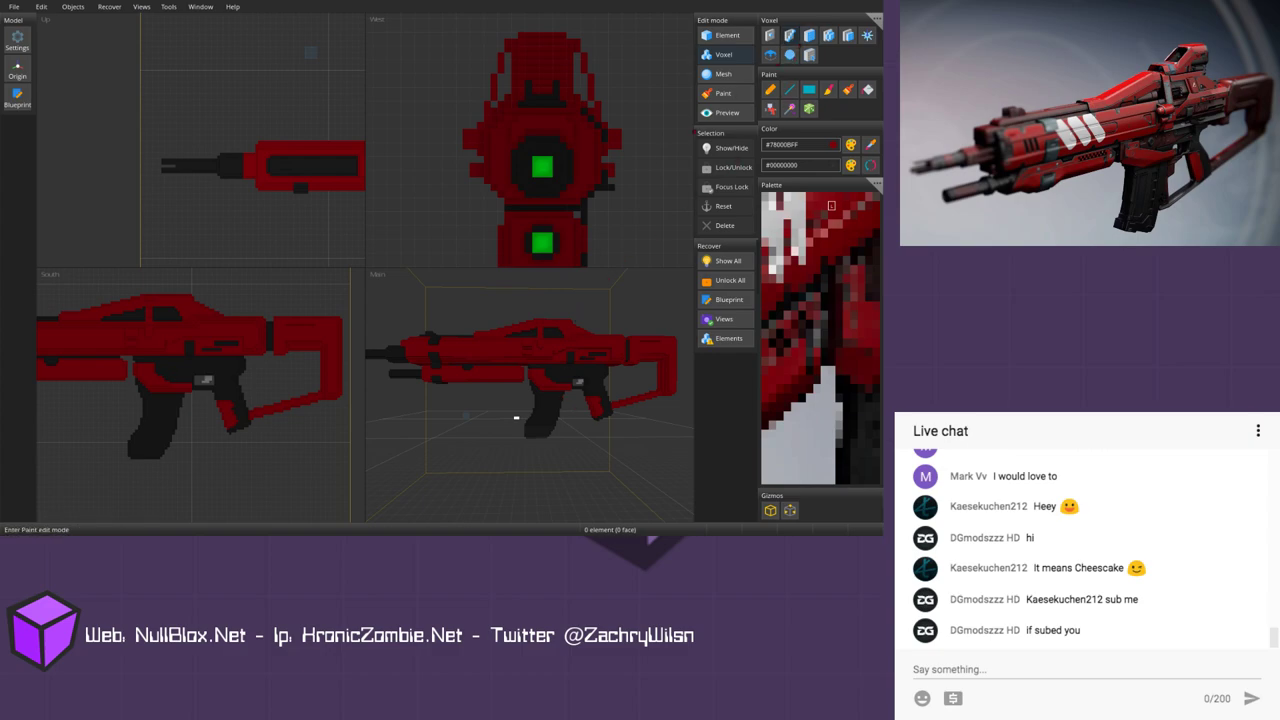
Step: Examine the magazine's side closely, comparing its shape and surface detail with the reference picture
scroll(197, 441, up, 4)
middle_drag(197, 441, 251, 417)
scroll(251, 416, up, 2)
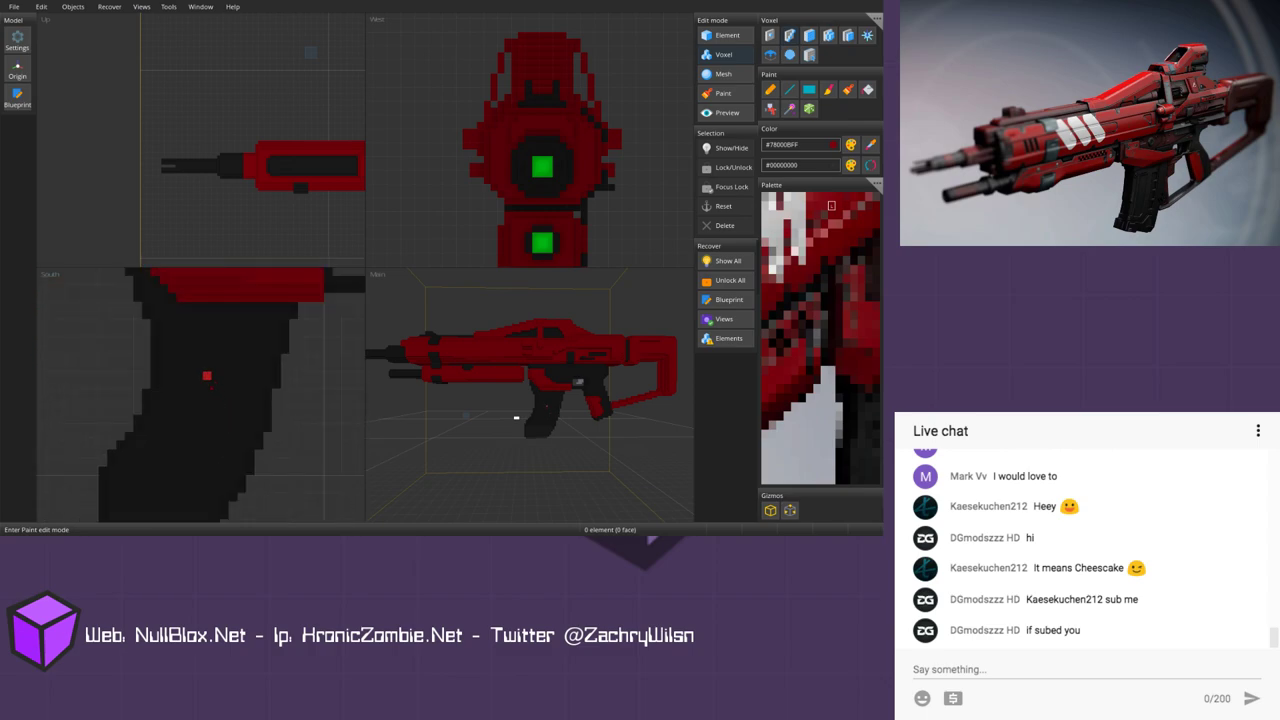
scroll(198, 349, down, 2)
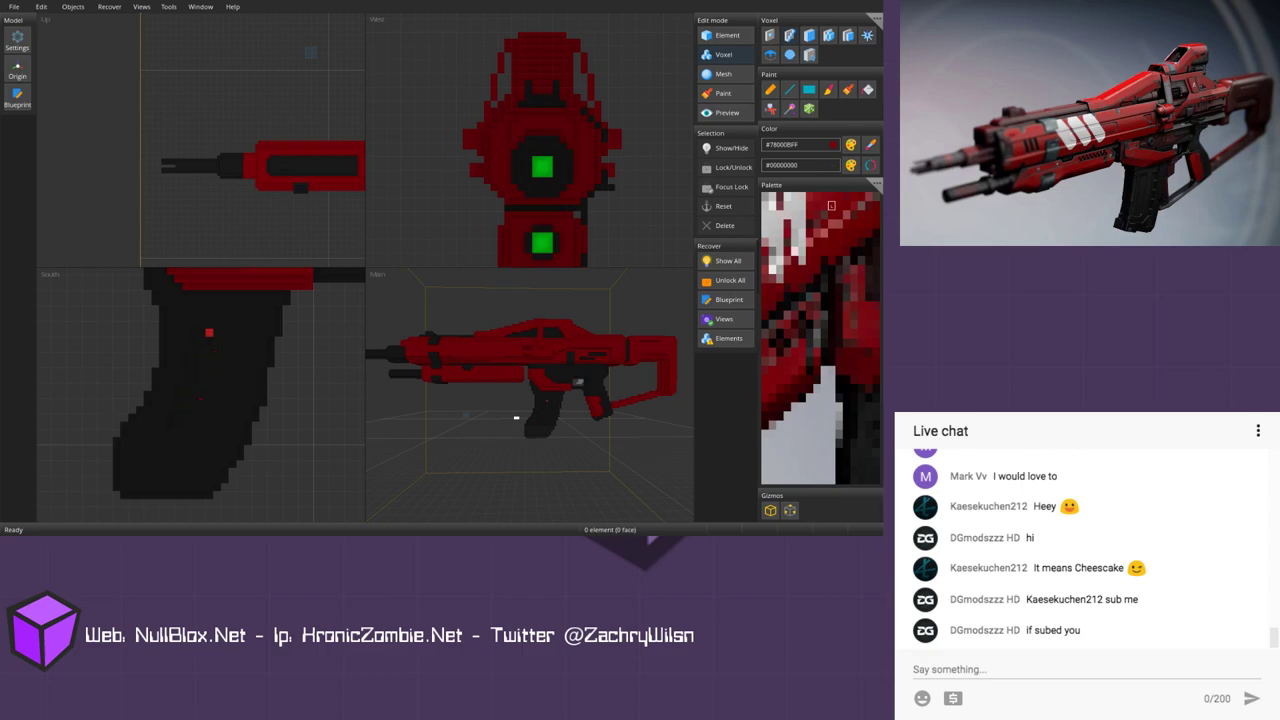
scroll(186, 425, down, 3)
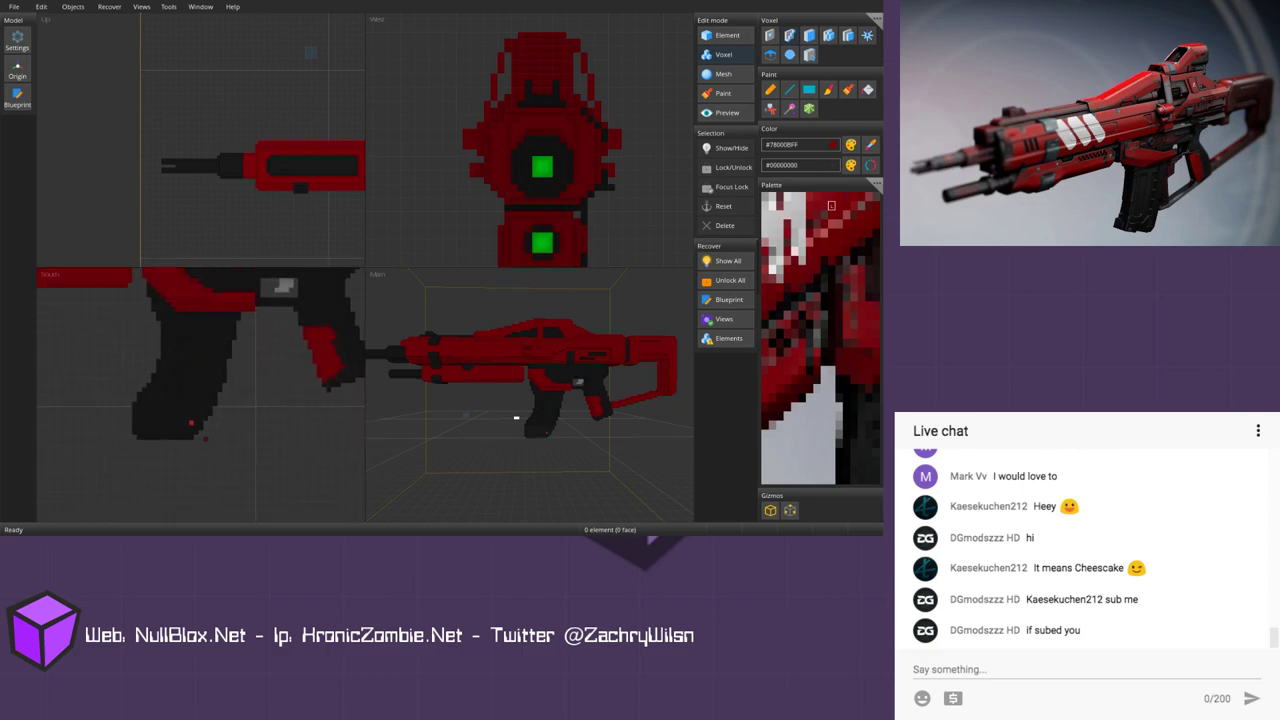
scroll(185, 421, up, 4)
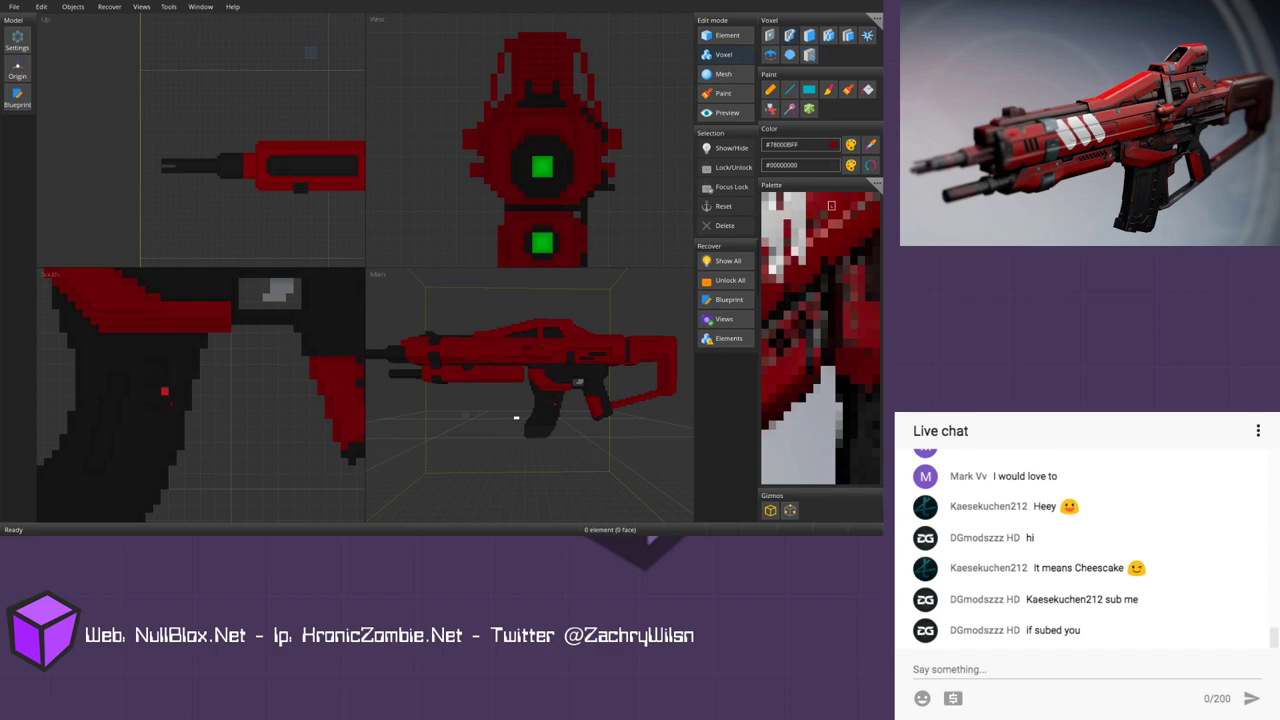
scroll(157, 423, down, 5)
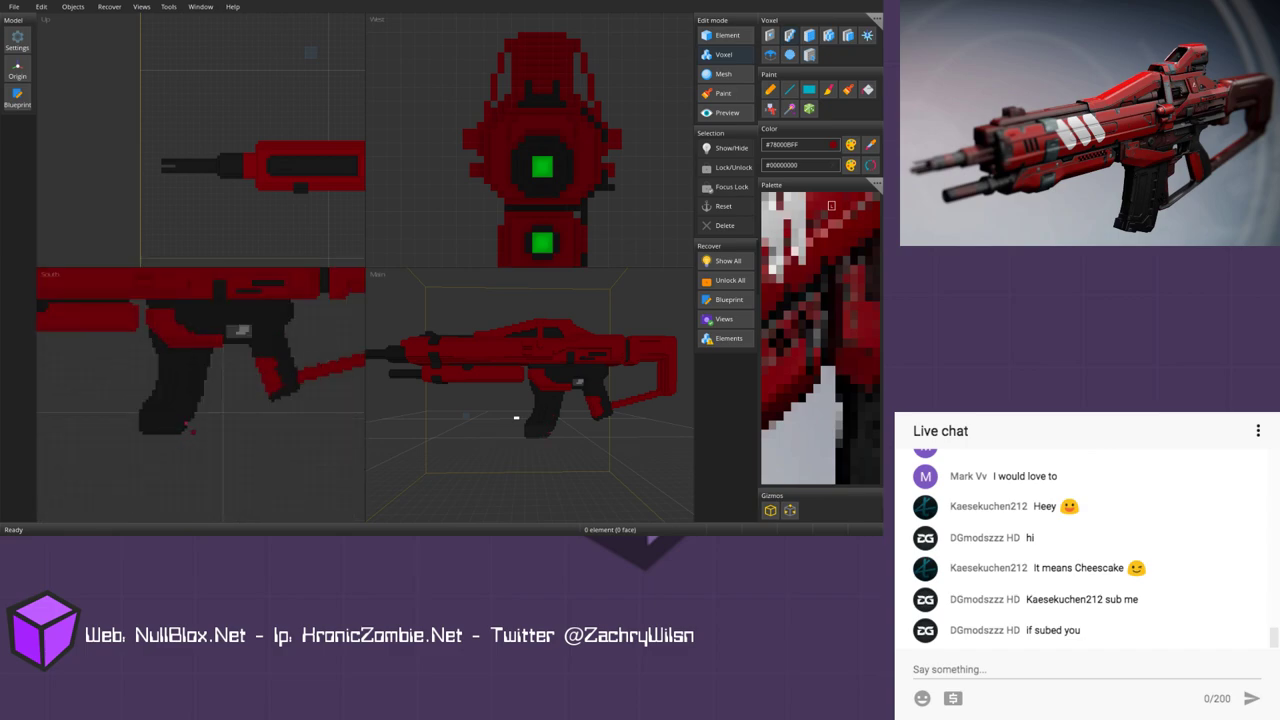
scroll(225, 419, up, 5)
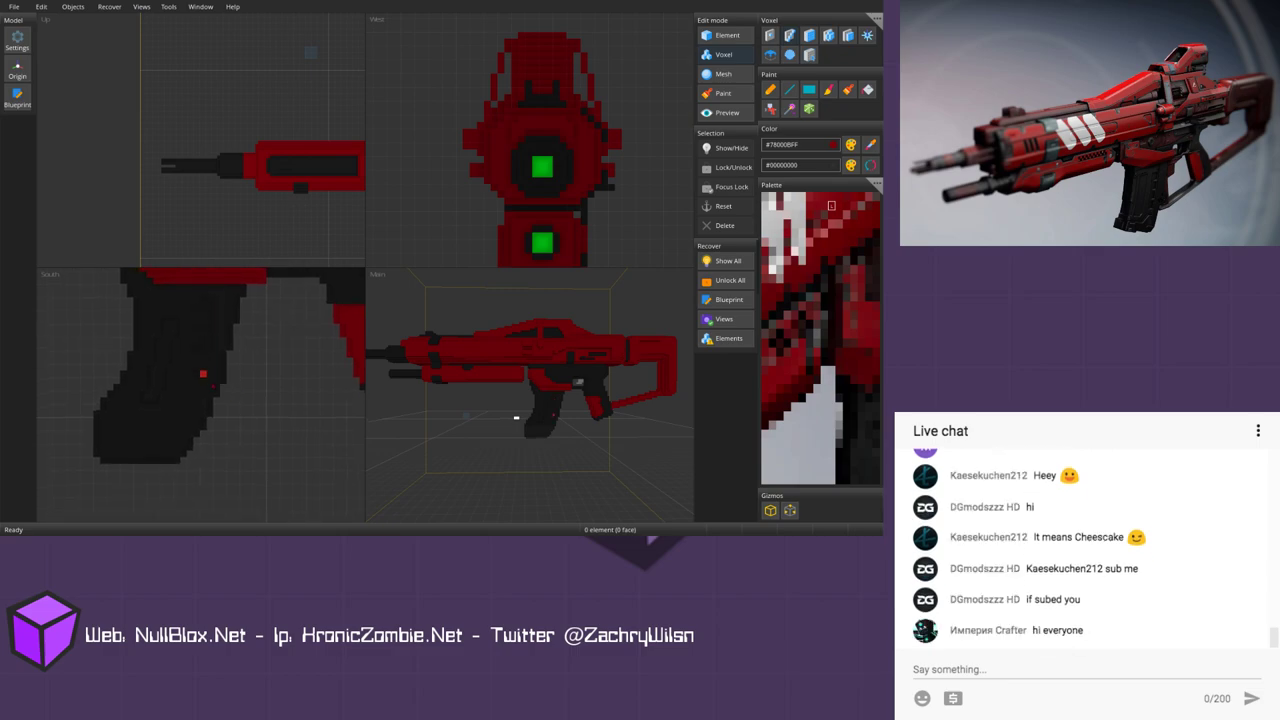
middle_drag(203, 373, 208, 366)
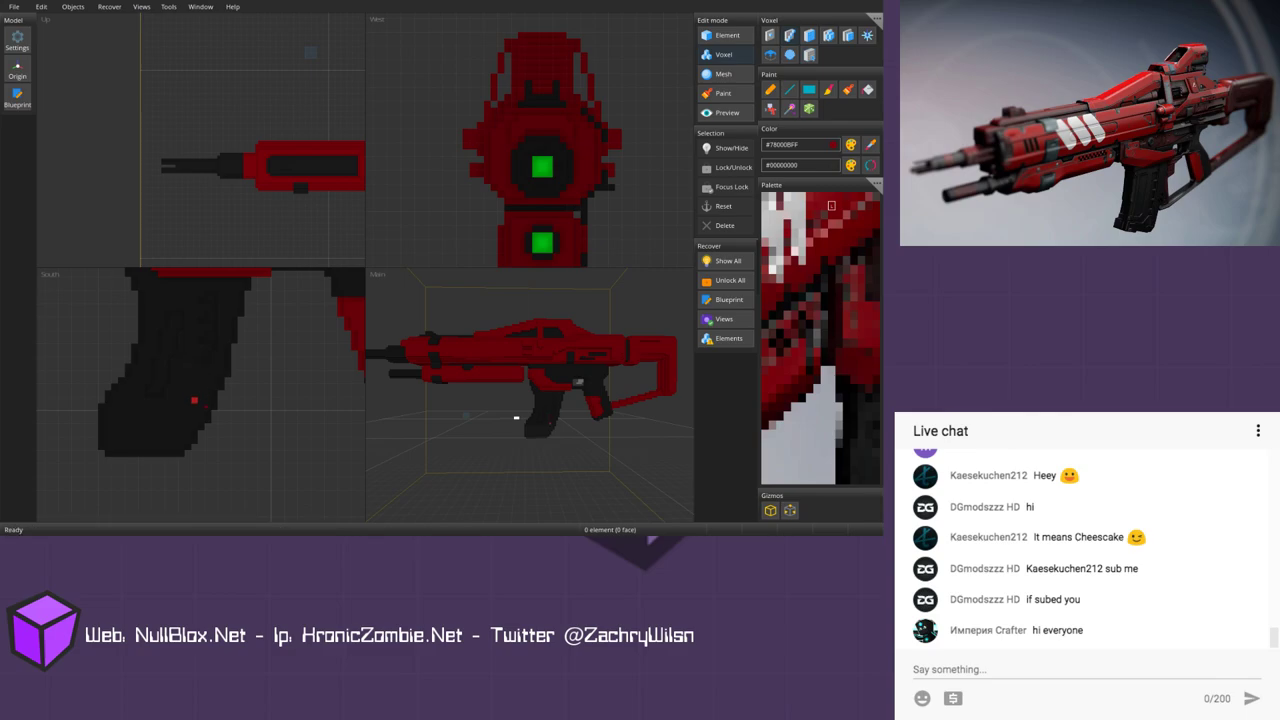
Step: Sample the bright green #00FF15 from the barrel and use Laser to paint a slanted, stepped stripe through the middle of the magazine
alt+click(202, 367)
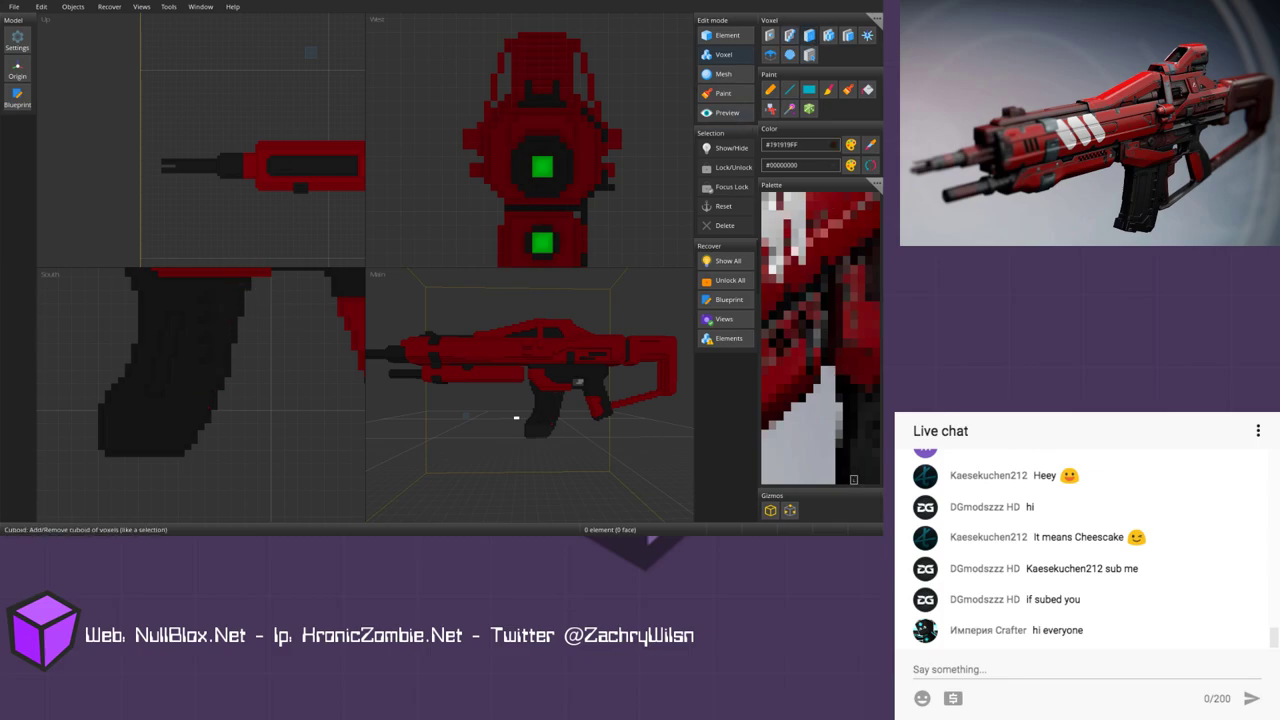
scroll(207, 321, down, 2)
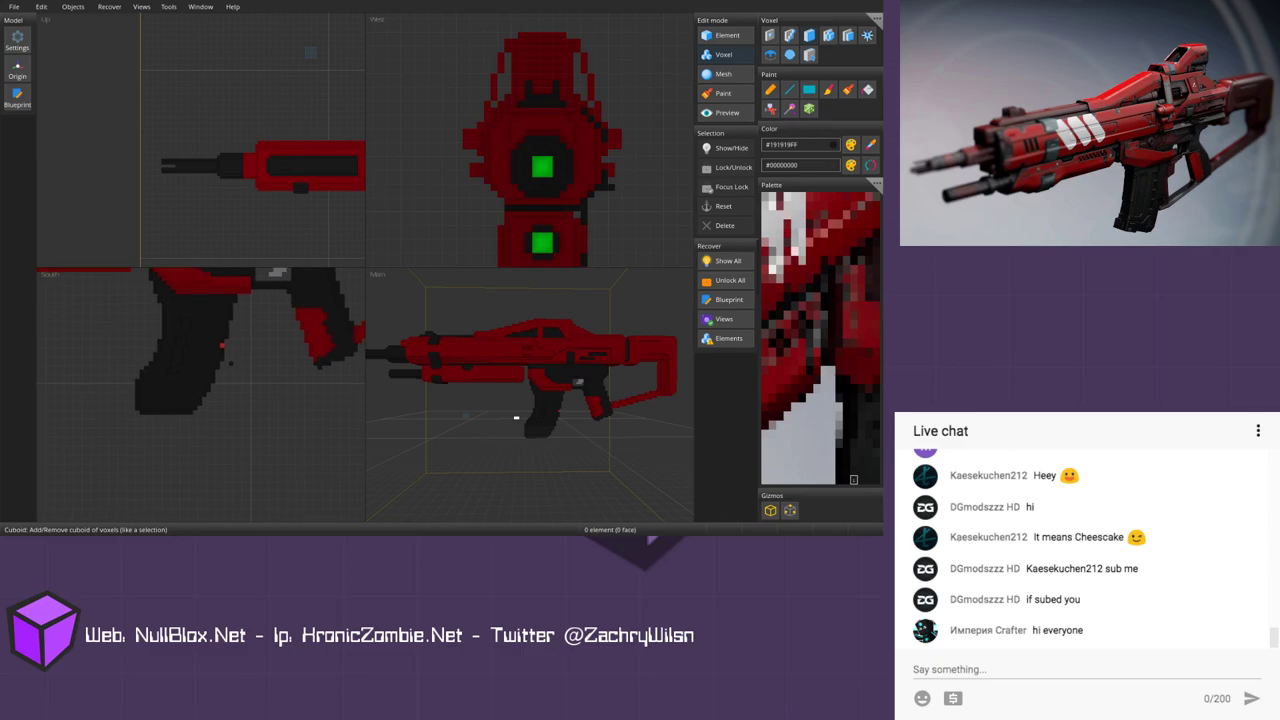
middle_drag(244, 375, 254, 389)
alt+click(542, 166)
click(867, 35)
scroll(189, 400, up, 5)
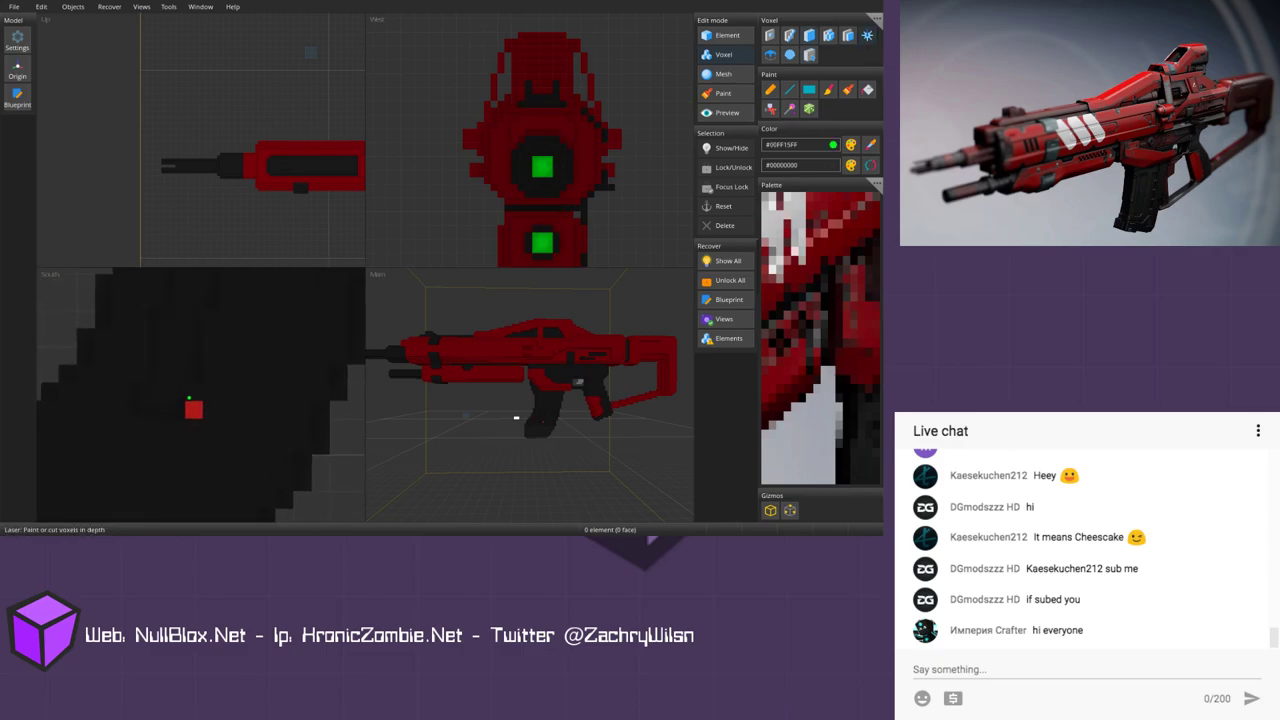
mouse_move(220, 302)
mouse_down()
mouse_move(230, 324)
mouse_move(242, 324)
mouse_move(234, 301)
mouse_move(230, 318)
mouse_move(247, 318)
mouse_move(236, 302)
mouse_move(243, 325)
mouse_move(220, 324)
mouse_move(238, 359)
mouse_move(231, 335)
mouse_move(211, 360)
mouse_move(220, 346)
mouse_move(222, 402)
mouse_move(204, 392)
mouse_move(219, 388)
mouse_move(197, 437)
mouse_up()
key(ctrl+z)
key(s)
scroll(516, 420, up, 3)
middle_drag(549, 452, 486, 411)
scroll(497, 403, up, 3)
middle_drag(462, 357, 534, 392)
scroll(533, 388, down, 5)
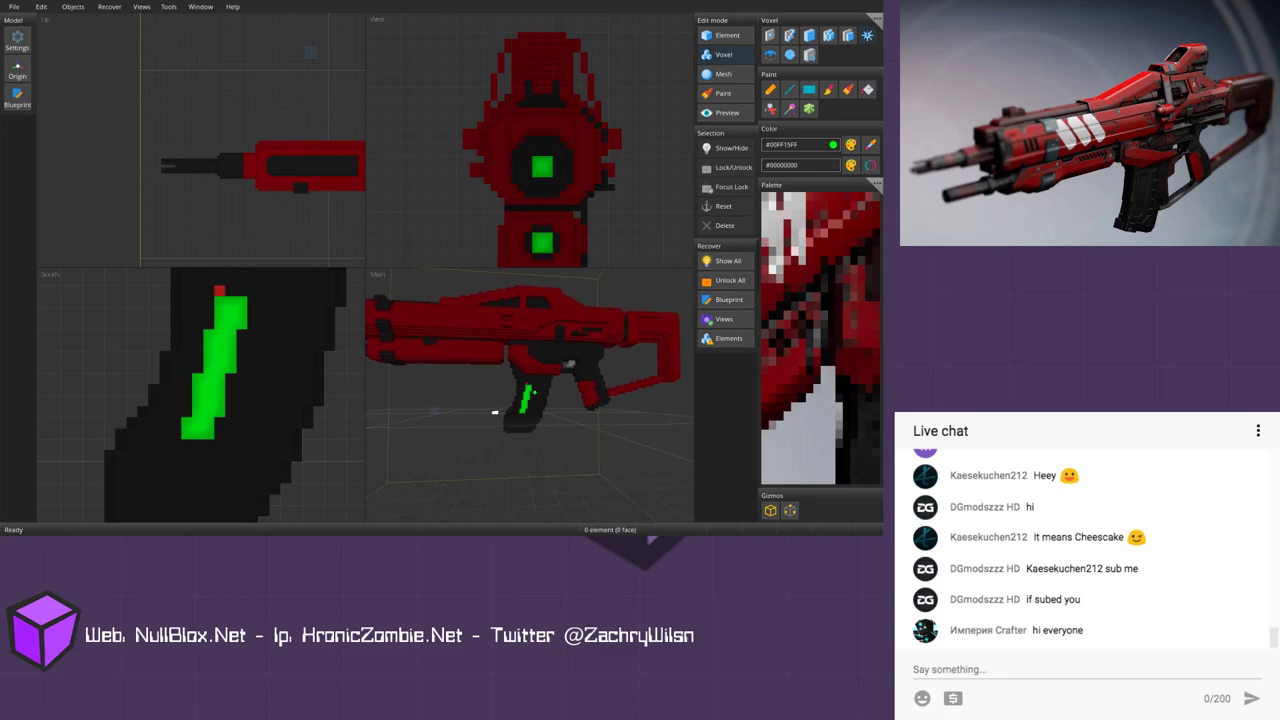
scroll(534, 392, down, 1)
scroll(310, 390, down, 5)
middle_drag(259, 382, 176, 489)
scroll(236, 388, up, 5)
alt+click(299, 436)
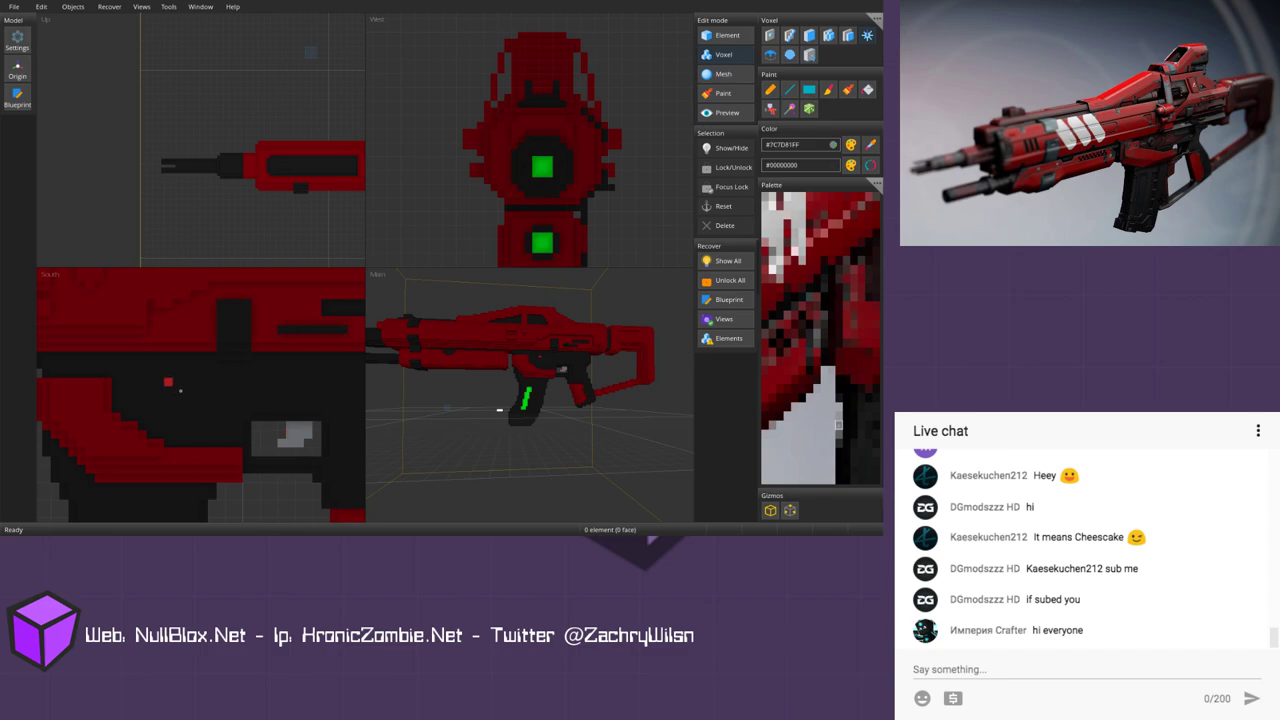
drag(151, 382, 169, 399)
key(ctrl+z)
Step: Load the default RGB palette and paint a small rounded #505050 disc on the black lower receiver, just above the red magazine-well trim
click(875, 184)
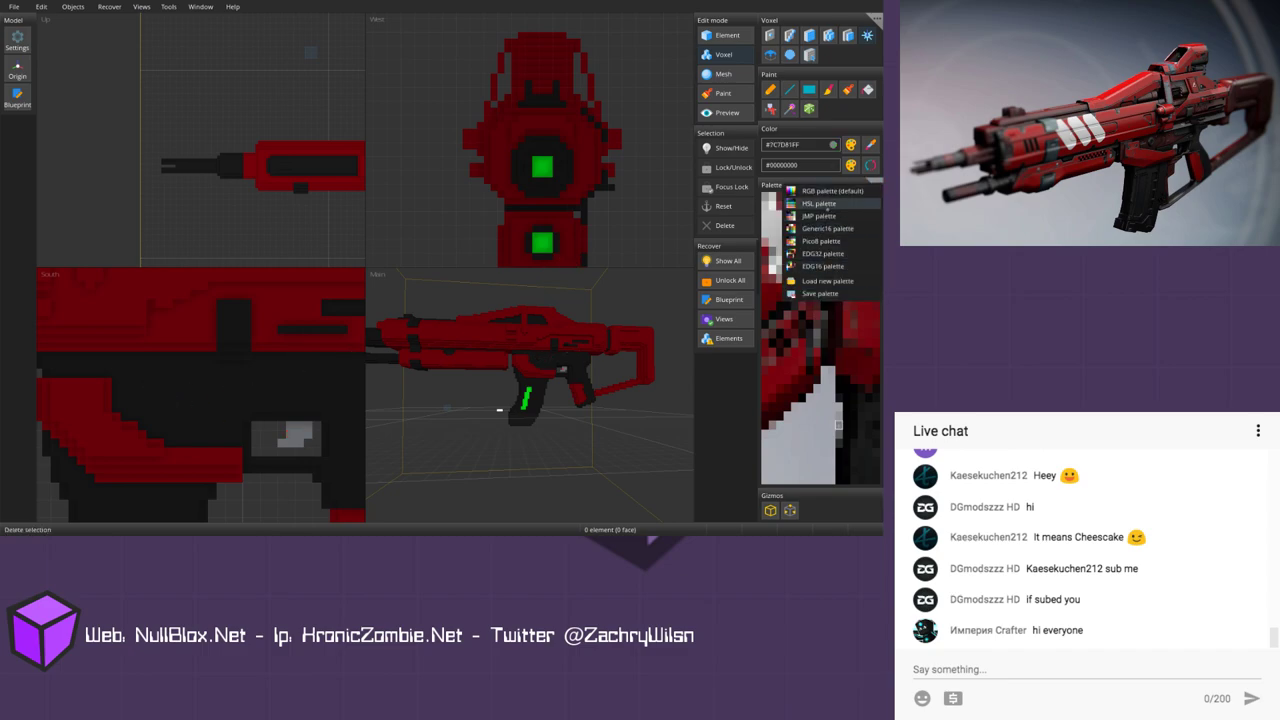
click(824, 190)
click(809, 475)
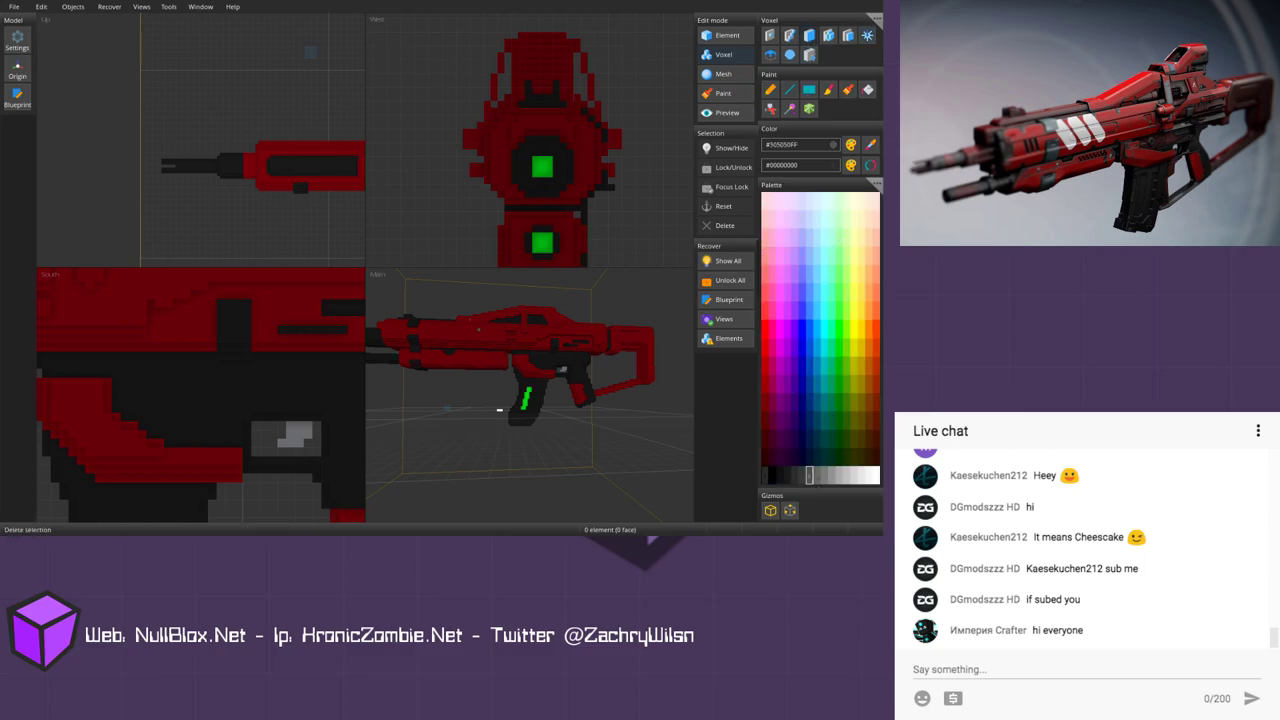
mouse_move(159, 373)
mouse_down()
mouse_move(185, 404)
mouse_move(151, 391)
mouse_up()
drag(186, 382, 186, 391)
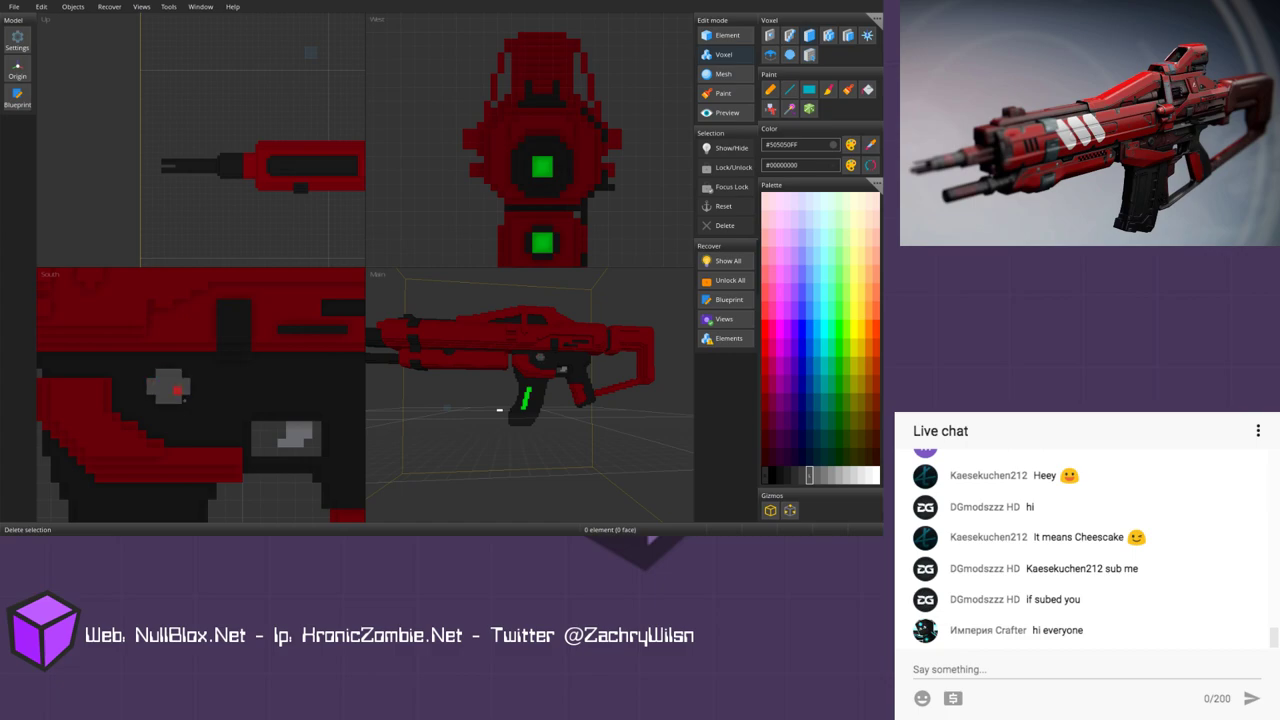
click(151, 399)
click(186, 399)
drag(159, 408, 178, 409)
scroll(212, 399, down, 5)
middle_drag(212, 399, 222, 391)
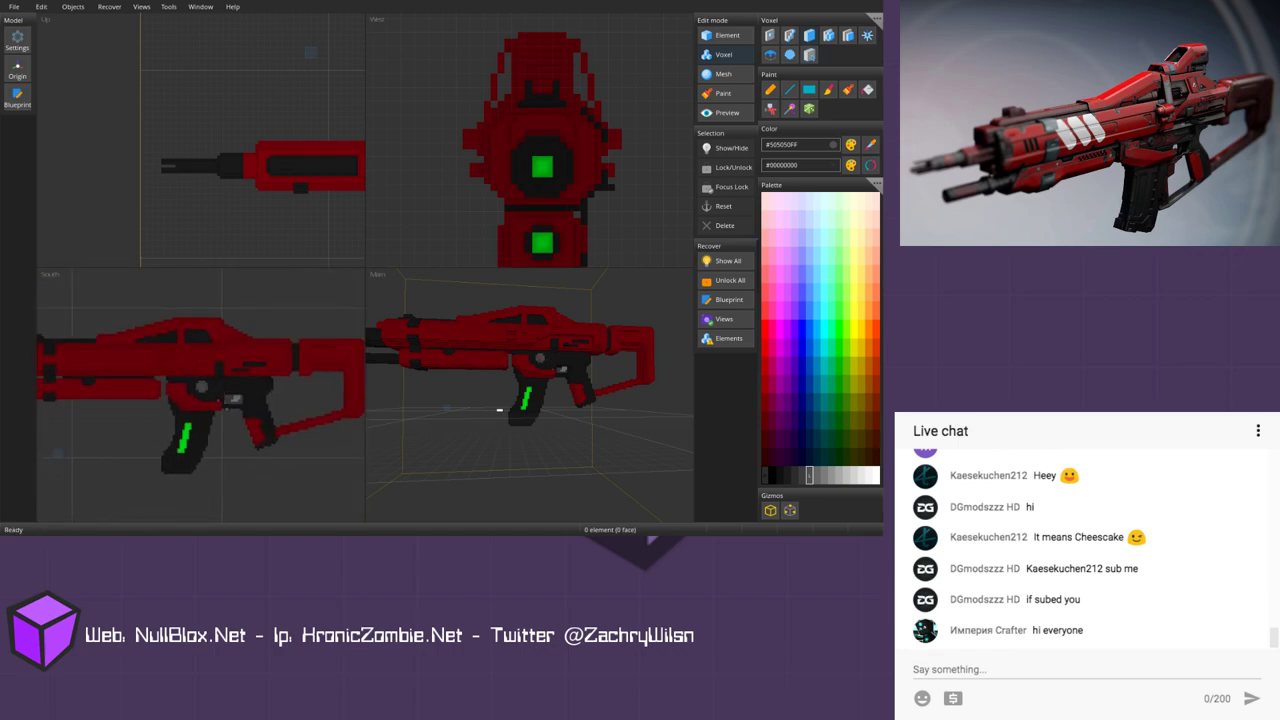
Step: Undo the last two edits and try a small hole in the centre of the grey disc
scroll(218, 399, up, 5)
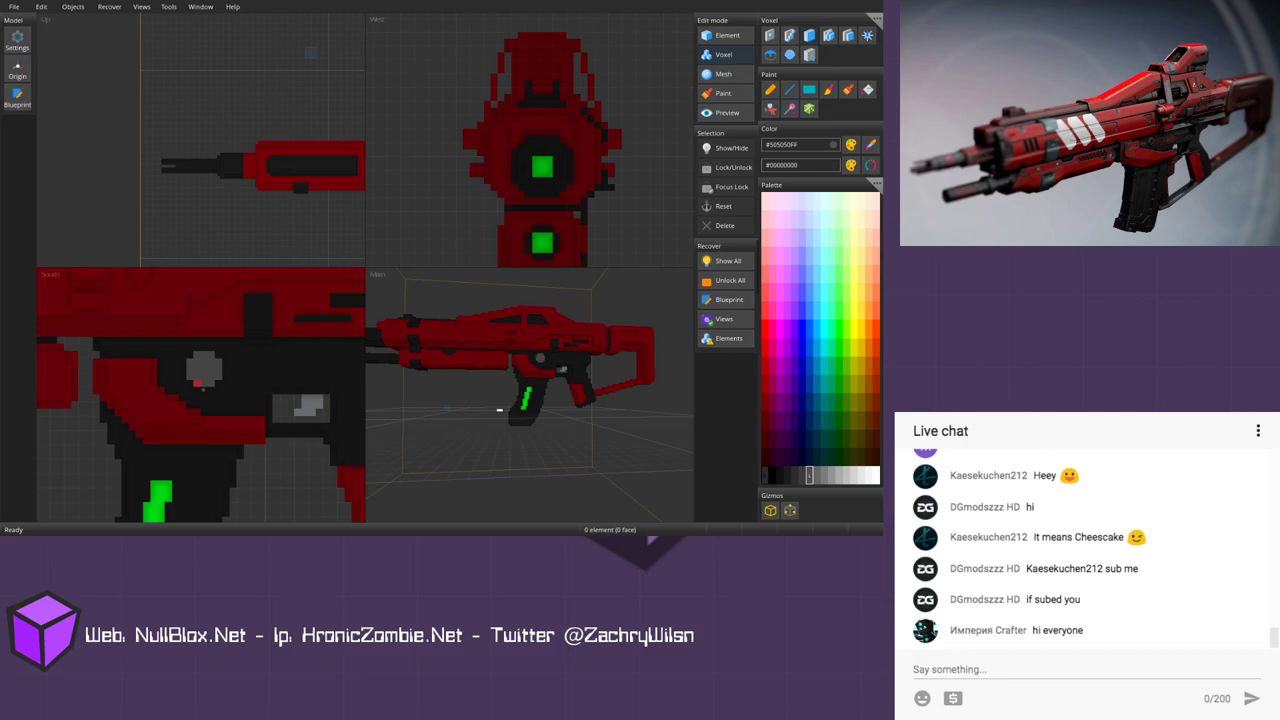
key(ctrl+z)
key(ctrl+z)
click(204, 374)
click(204, 368)
scroll(499, 409, up, 6)
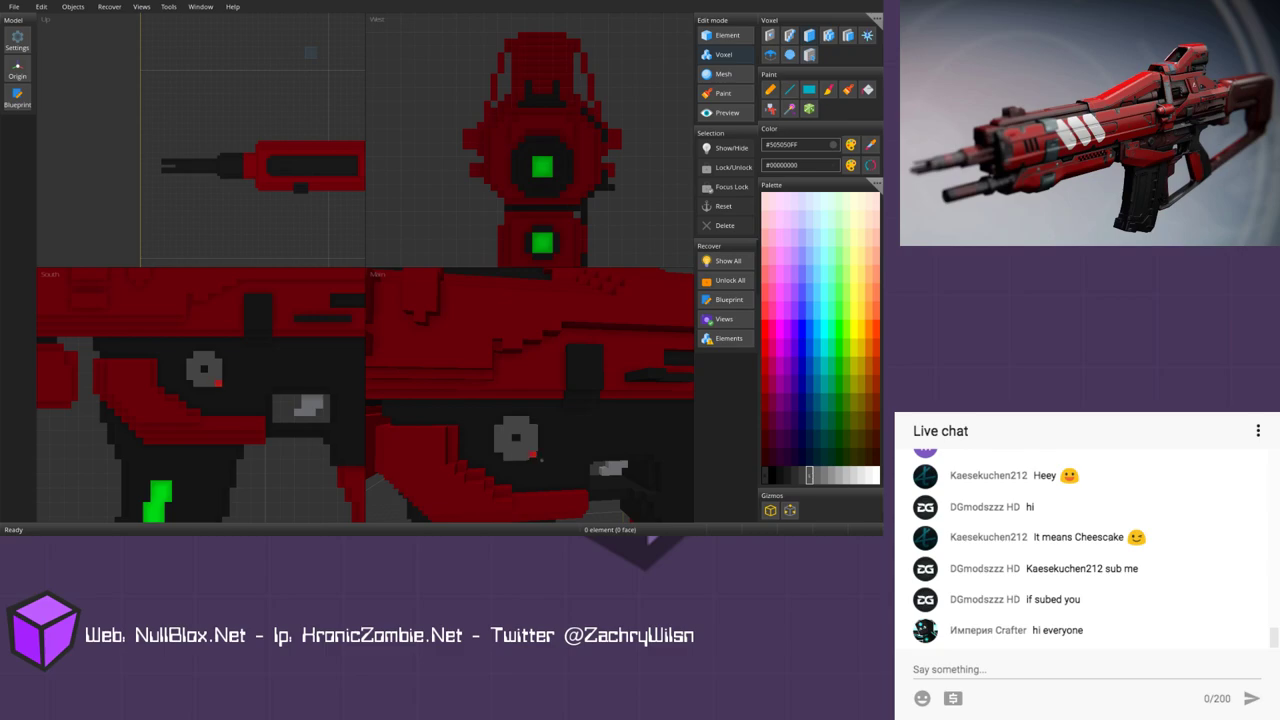
scroll(524, 456, down, 4)
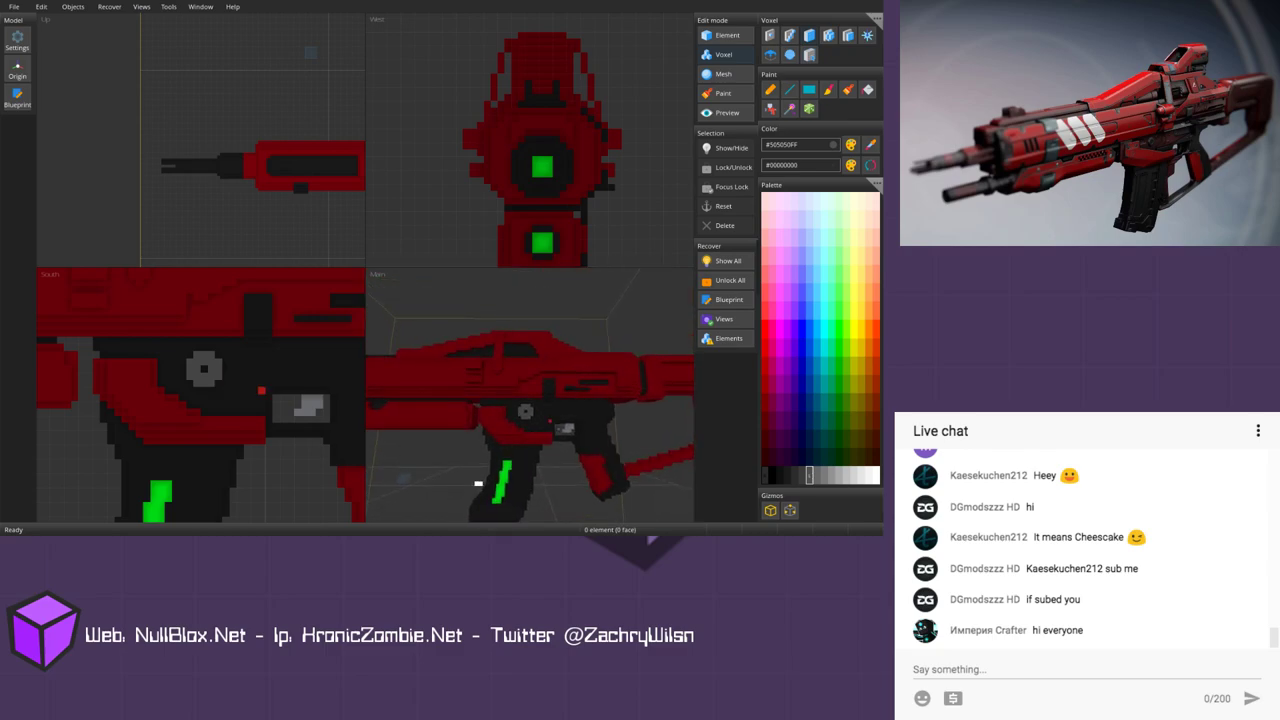
scroll(236, 398, down, 5)
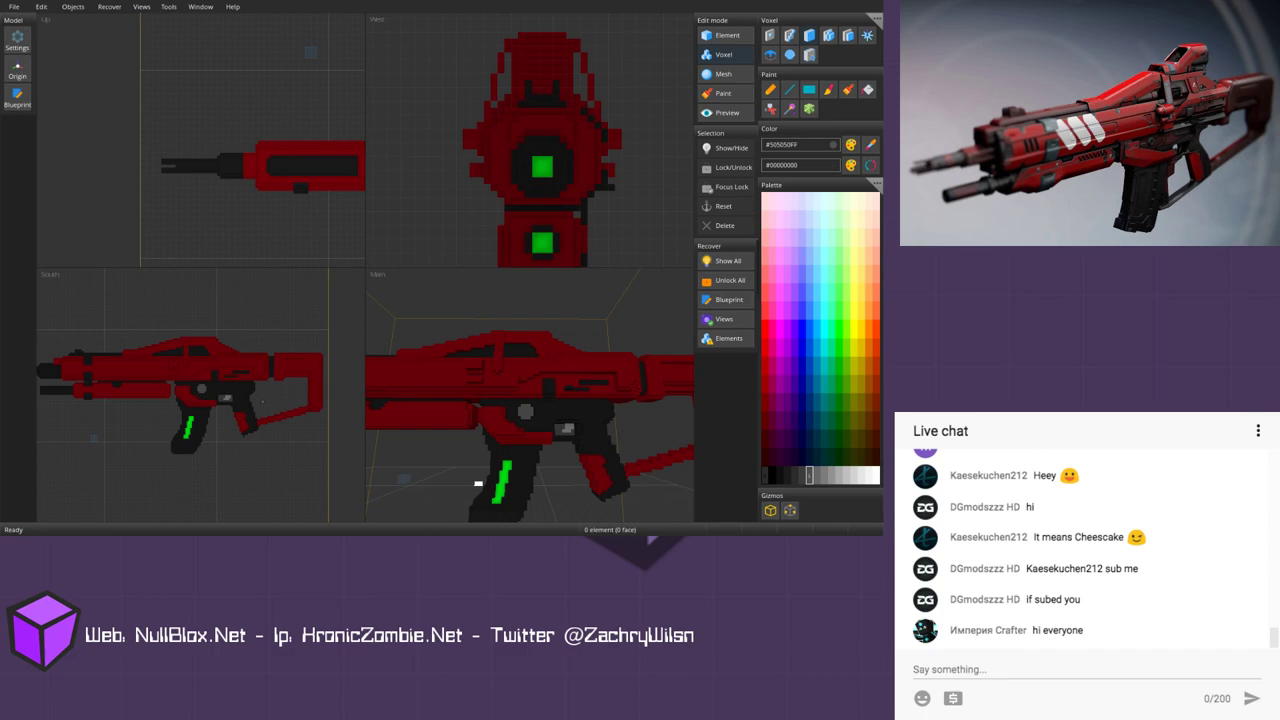
Step: Examine the grey disc and the surrounding receiver side from several angles
scroll(200, 400, up, 5)
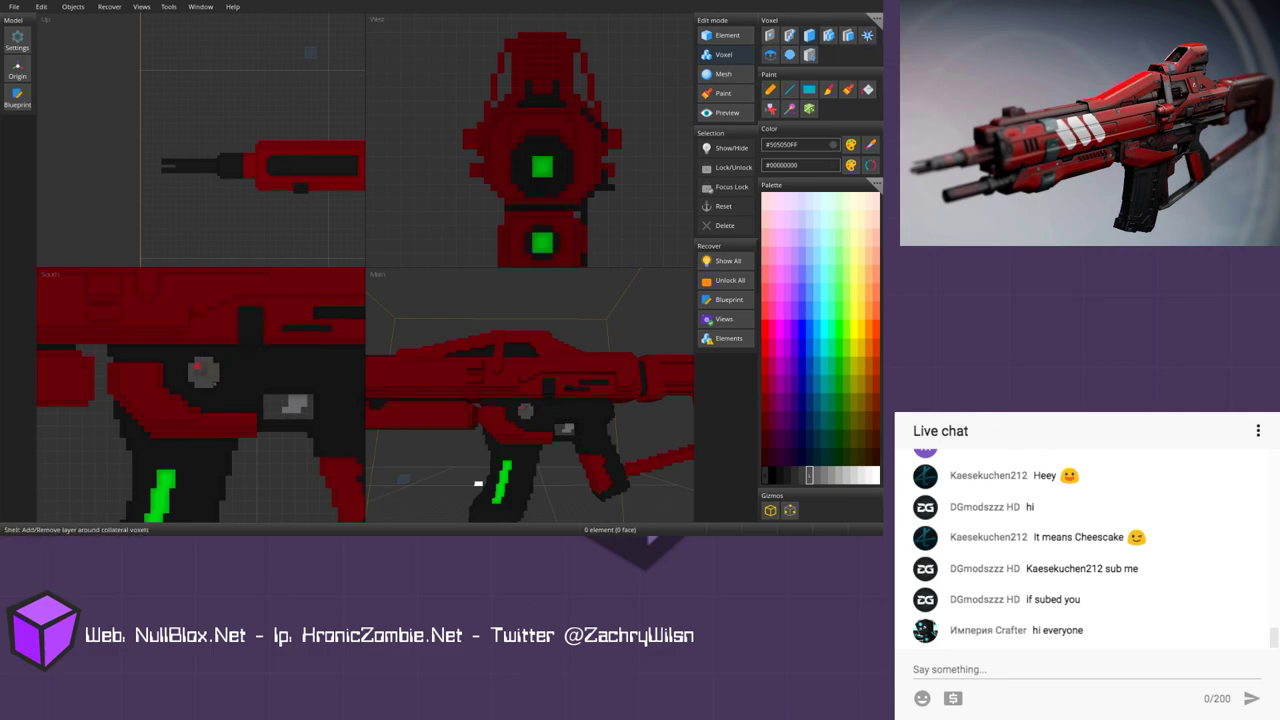
middle_drag(530, 400, 550, 380)
right_drag(458, 515, 463, 456)
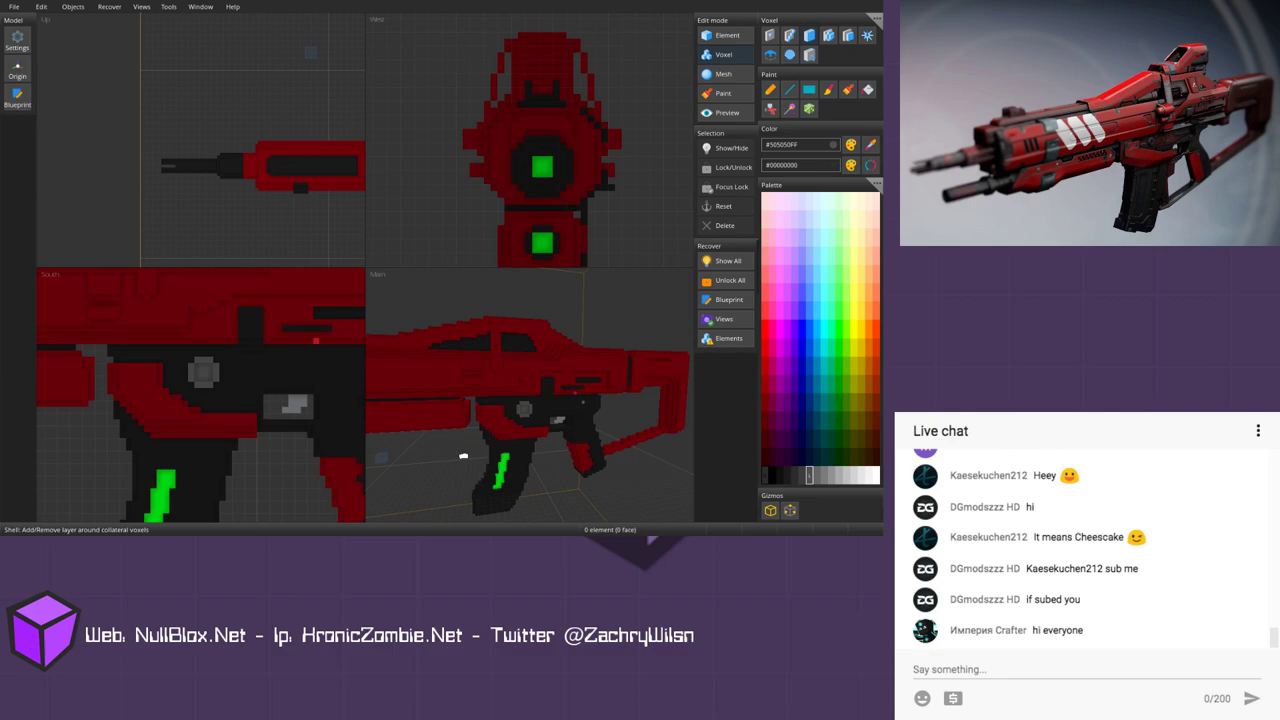
scroll(492, 384, down, 3)
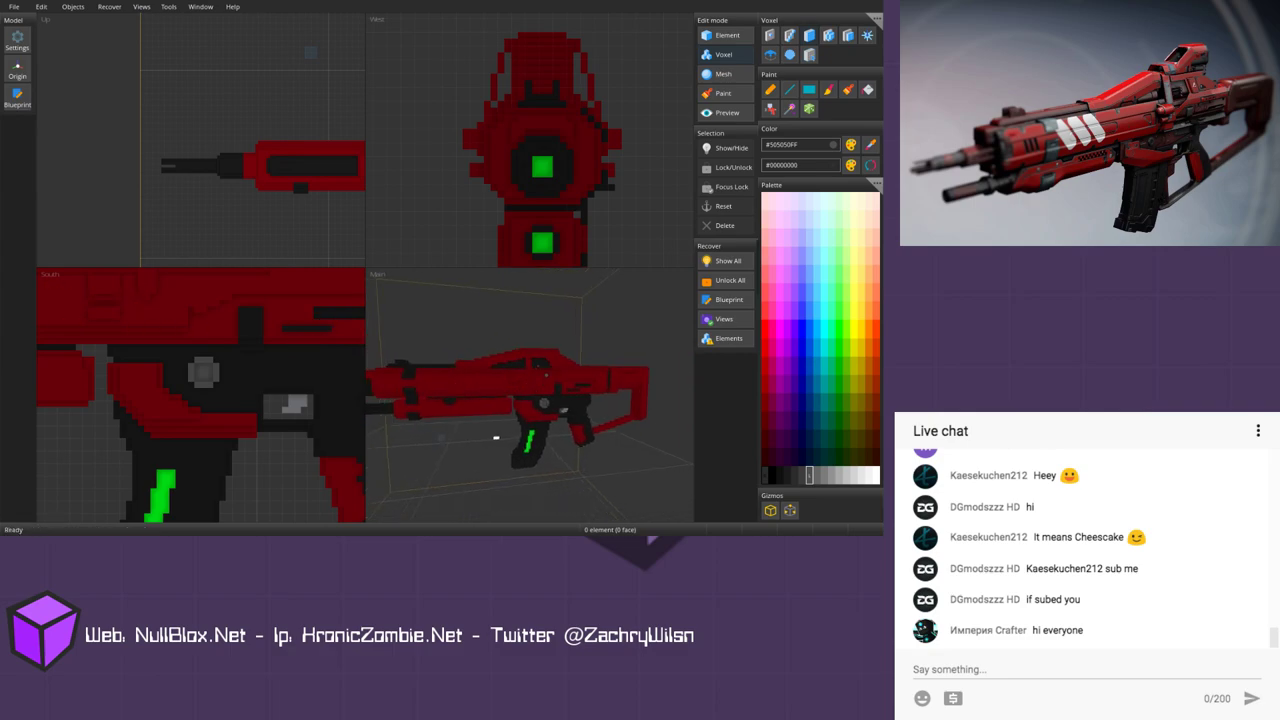
right_drag(495, 437, 504, 440)
scroll(519, 389, up, 5)
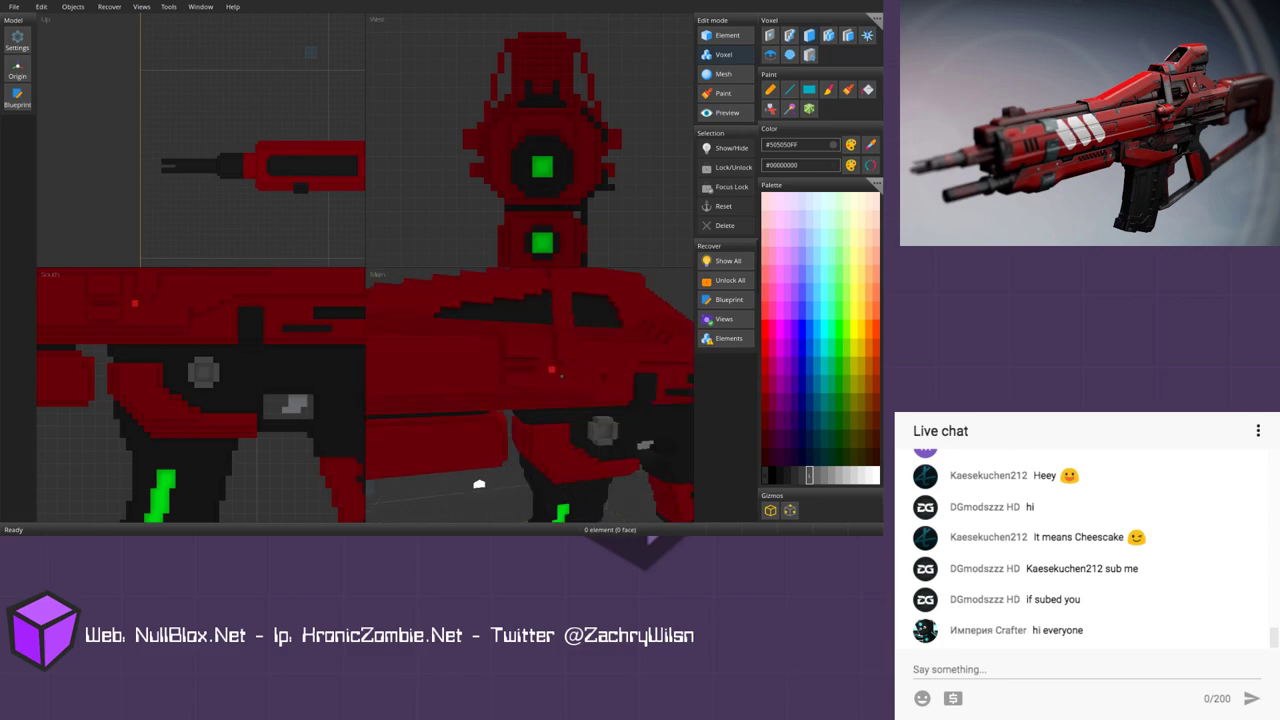
scroll(519, 389, down, 1)
scroll(201, 395, down, 5)
Step: Sample the green of the magazine stripe and examine the magazine and lower receiver in the side view
middle_drag(230, 363, 370, 350)
alt+click(324, 423)
middle_drag(345, 415, 236, 398)
scroll(245, 397, up, 2)
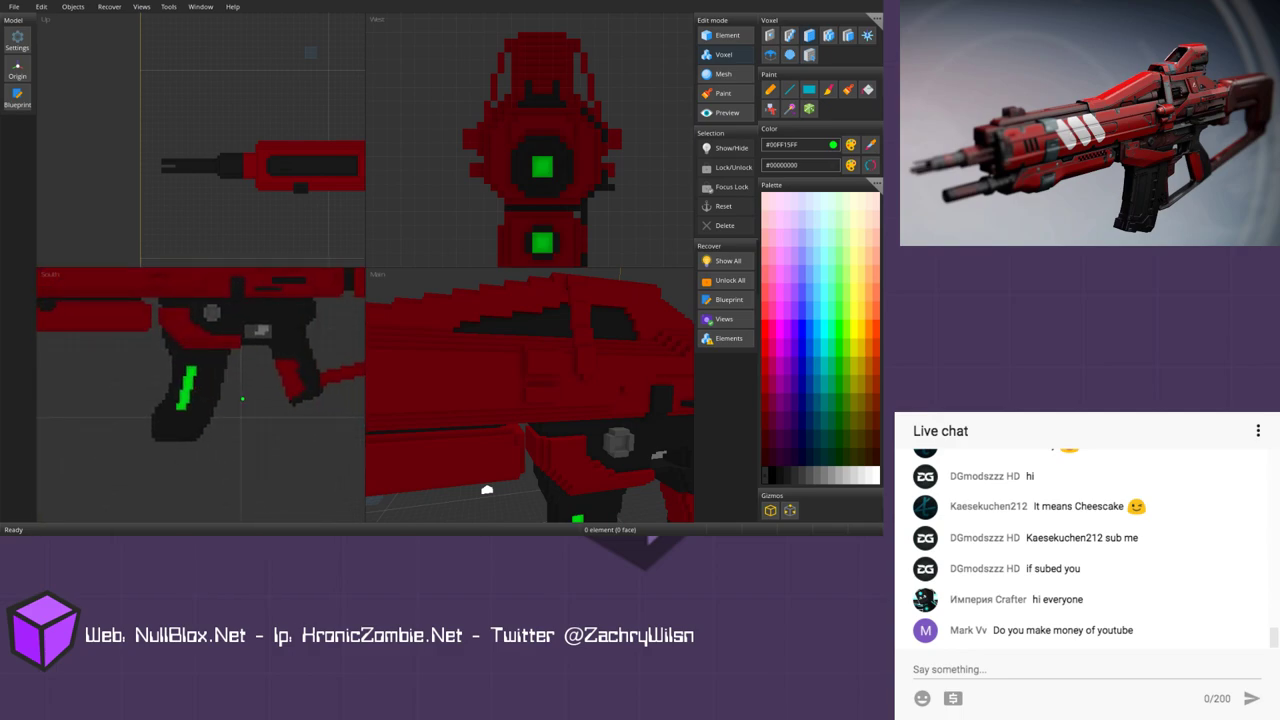
scroll(201, 397, up, 2)
click(809, 35)
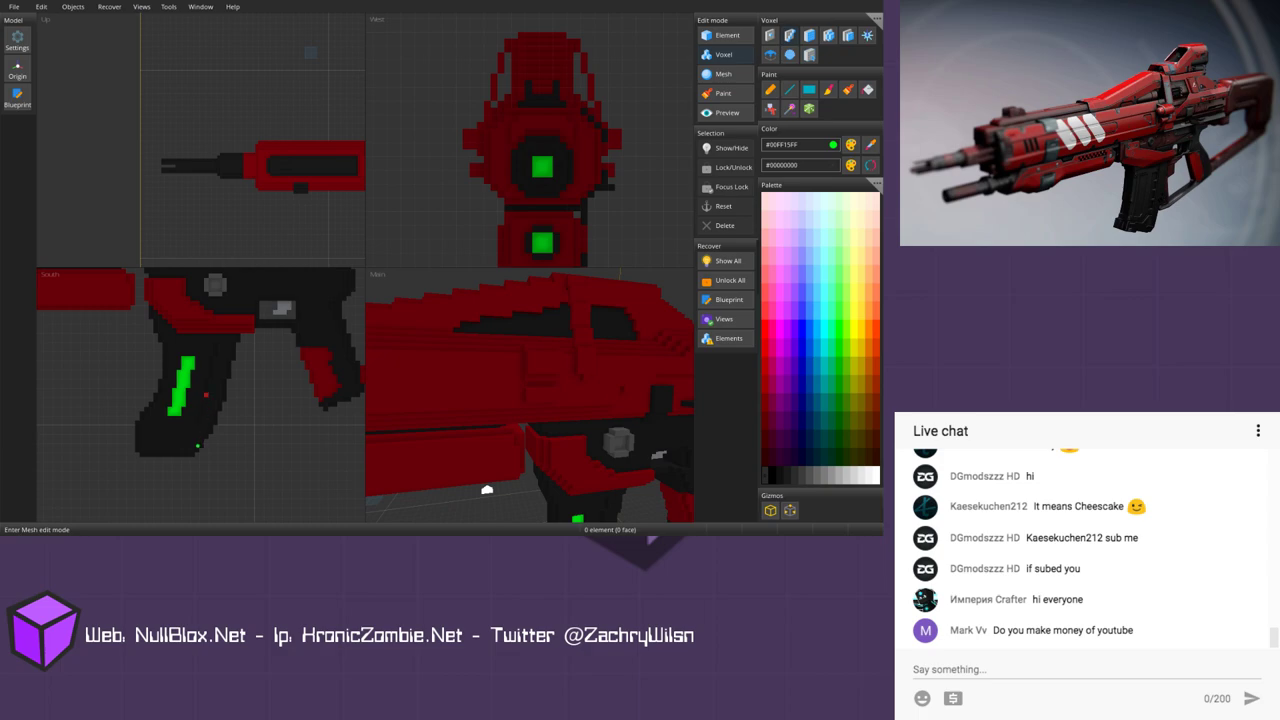
middle_drag(265, 446, 267, 432)
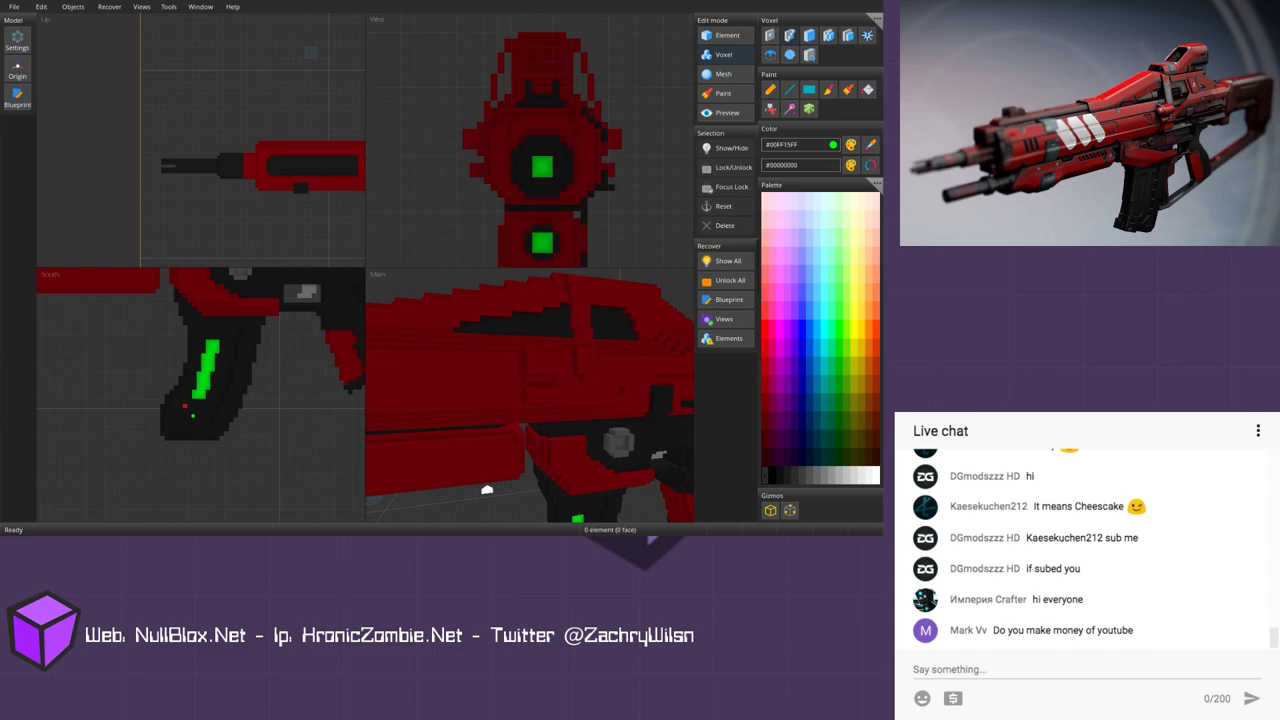
scroll(240, 449, down, 3)
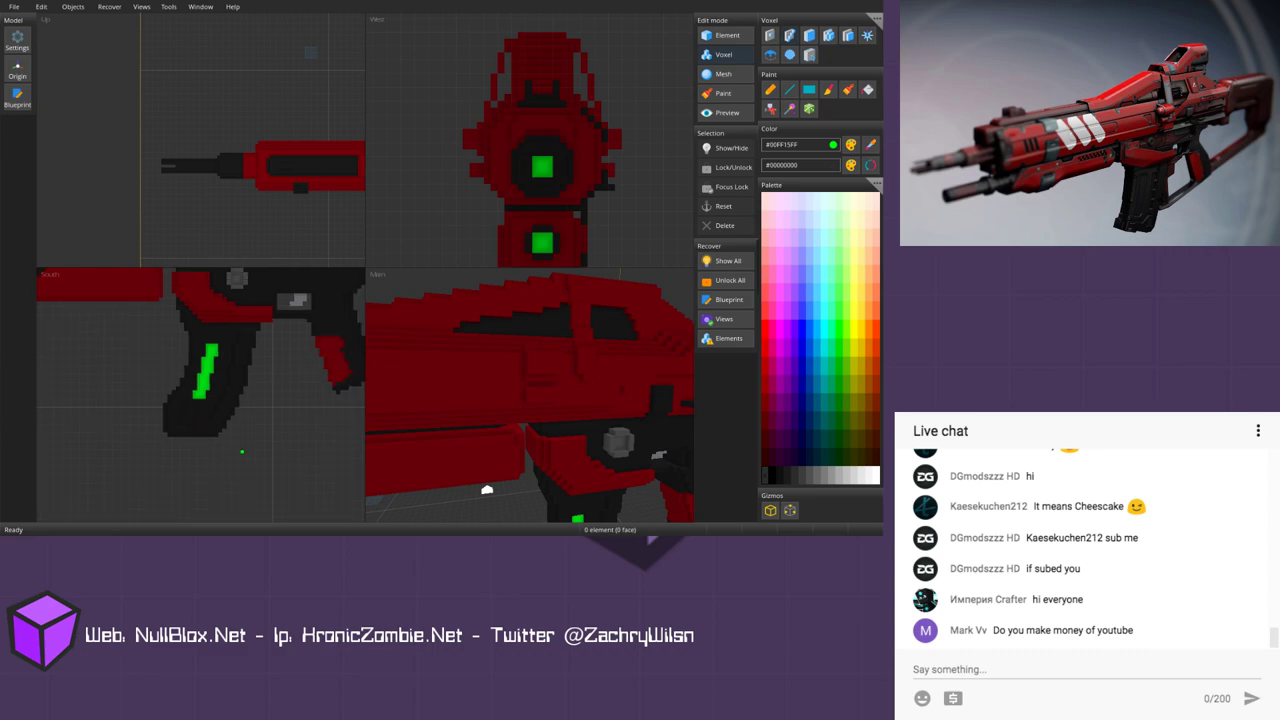
middle_drag(246, 449, 256, 463)
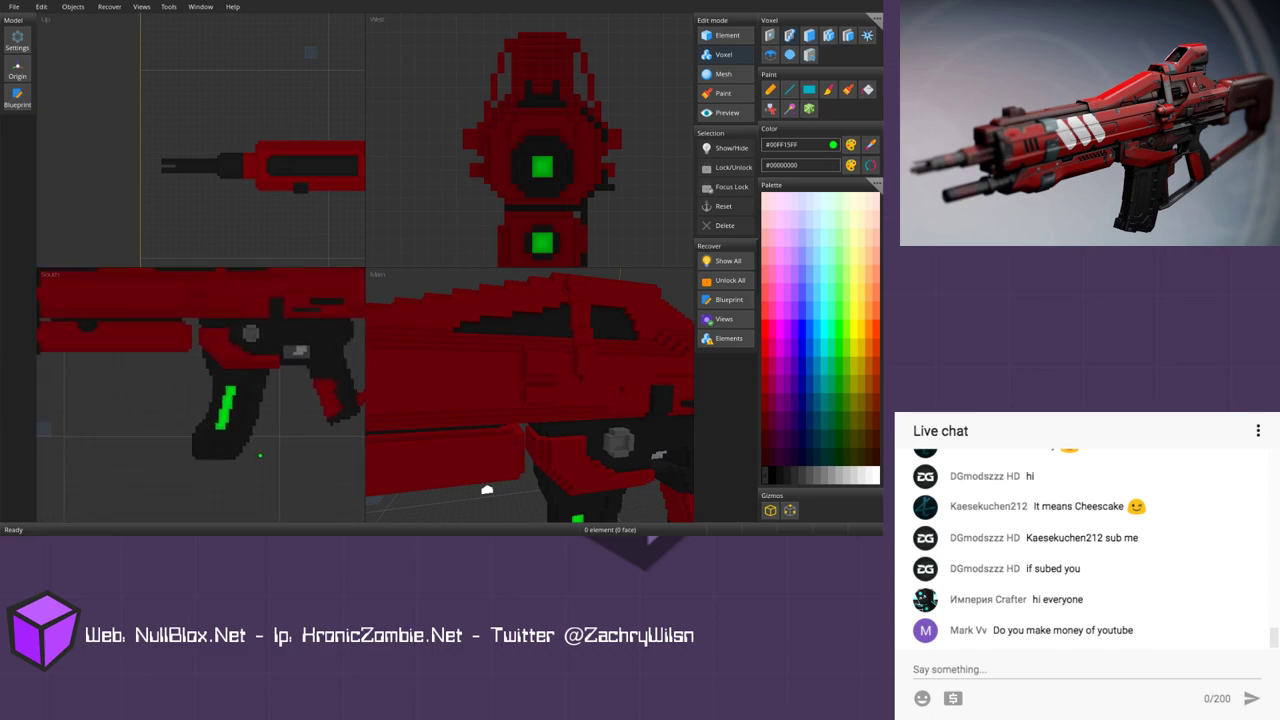
Step: Sample the magazine's black #191919 and paint over the edges of the green stripe to make it thinner and jagged
scroll(230, 420, up, 4)
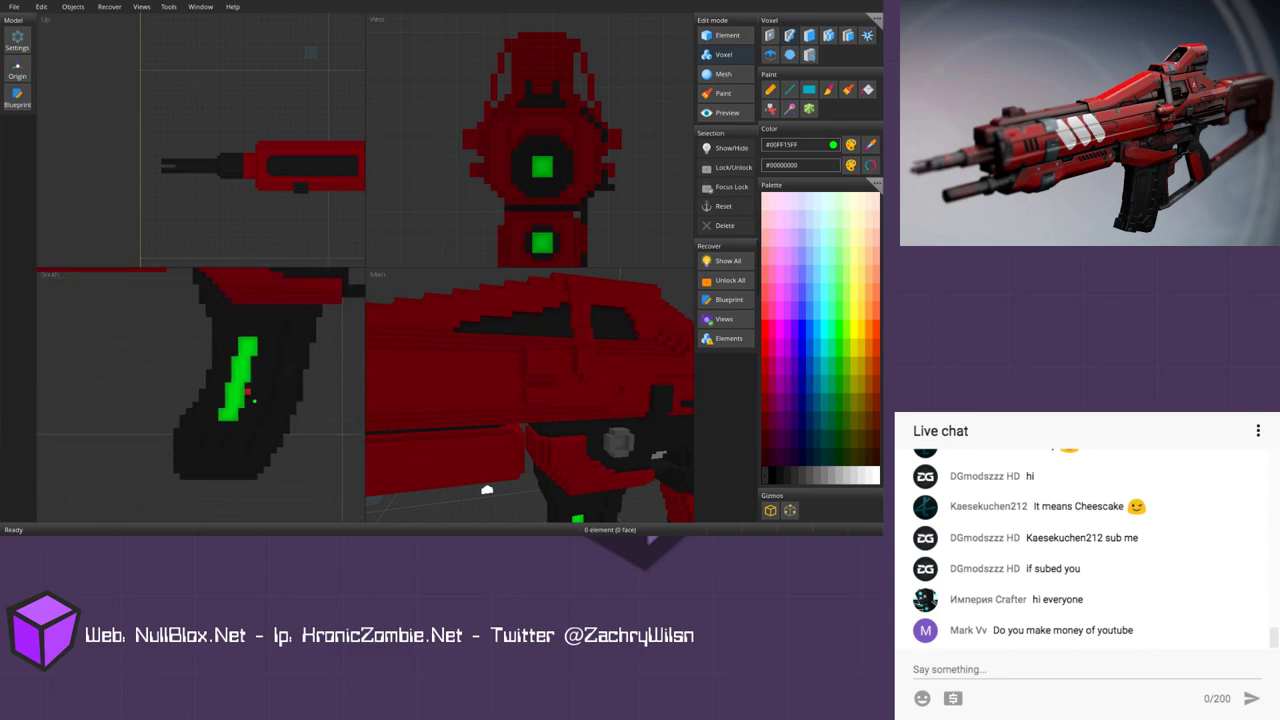
alt+click(248, 327)
click(242, 340)
scroll(283, 405, down, 2)
middle_drag(292, 417, 289, 426)
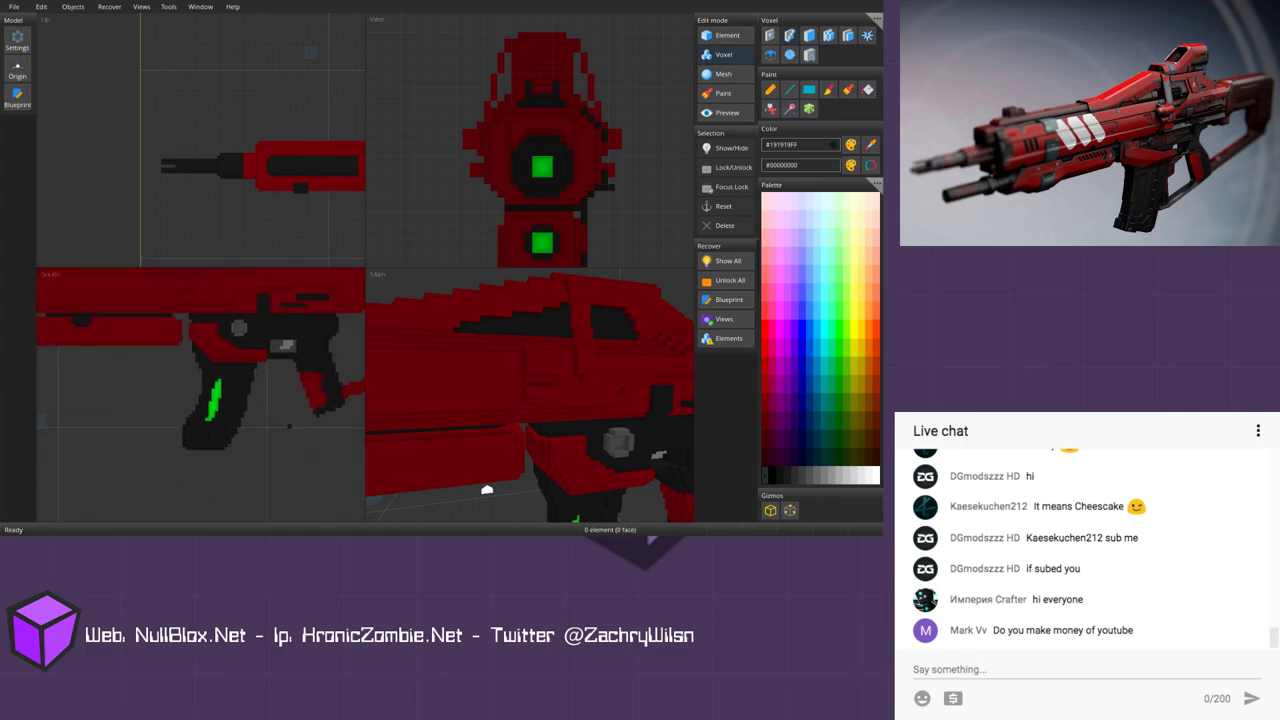
scroll(289, 425, up, 2)
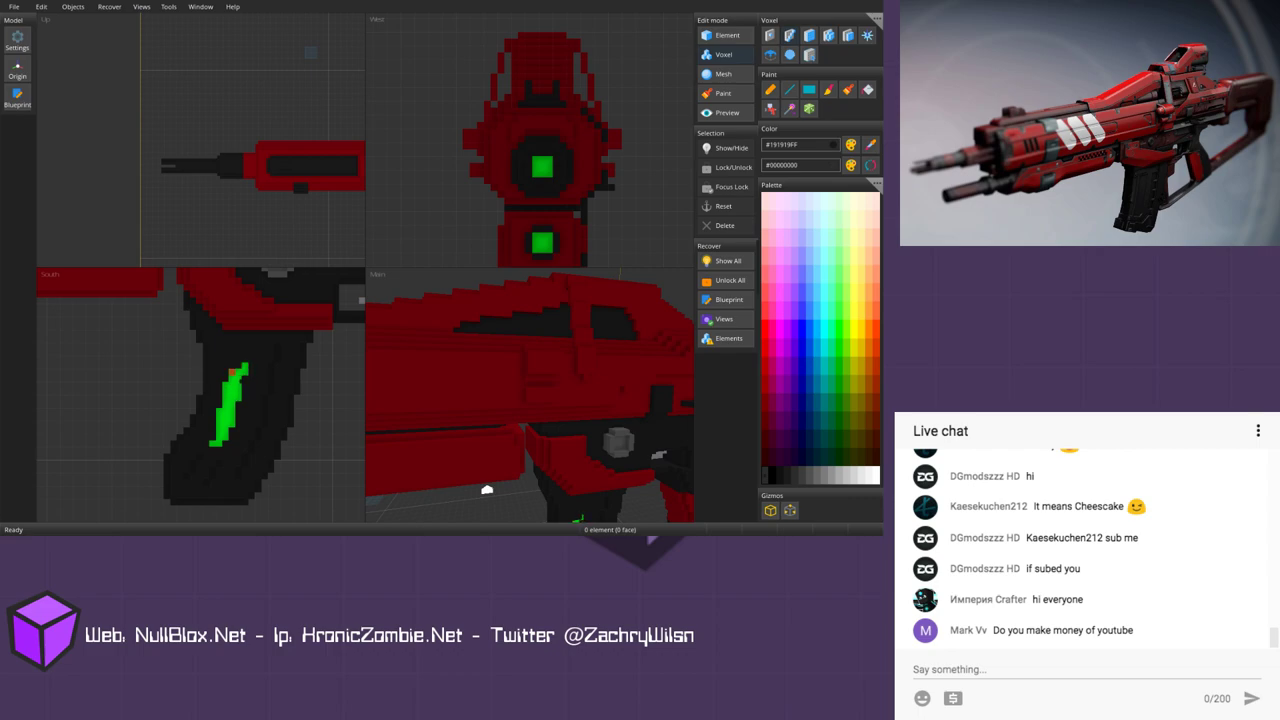
scroll(240, 410, down, 4)
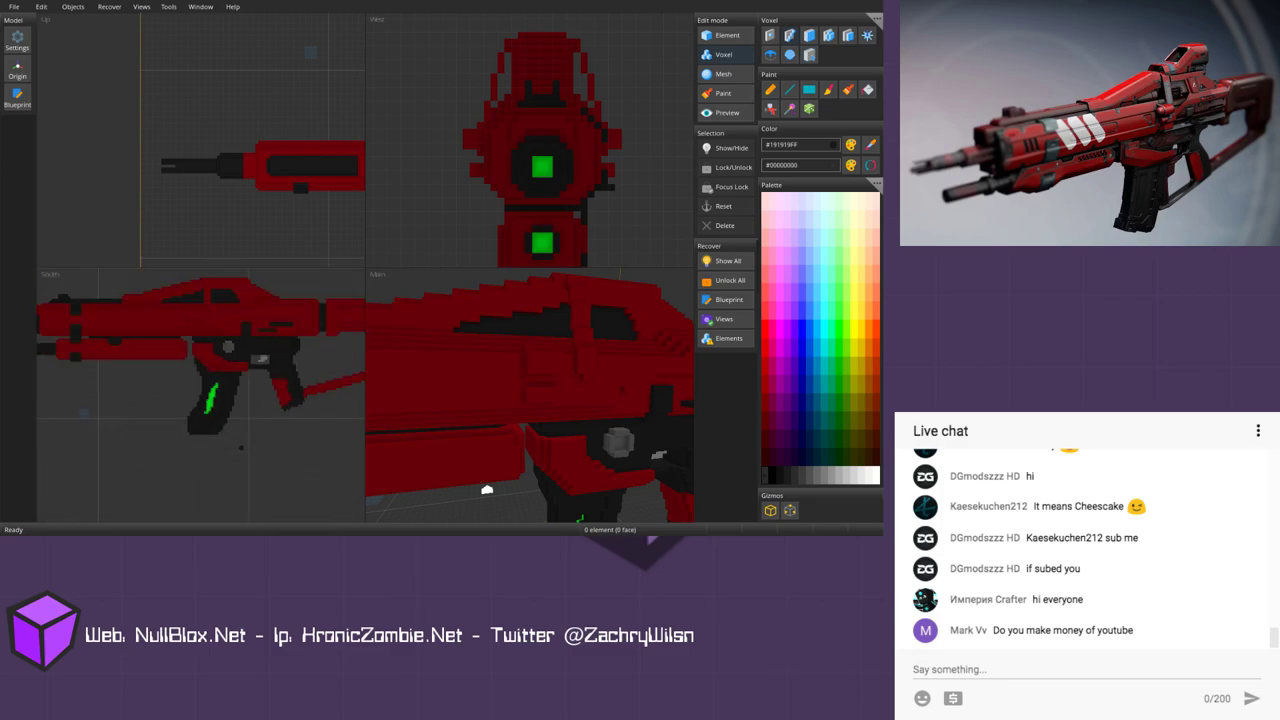
scroll(228, 335, up, 2)
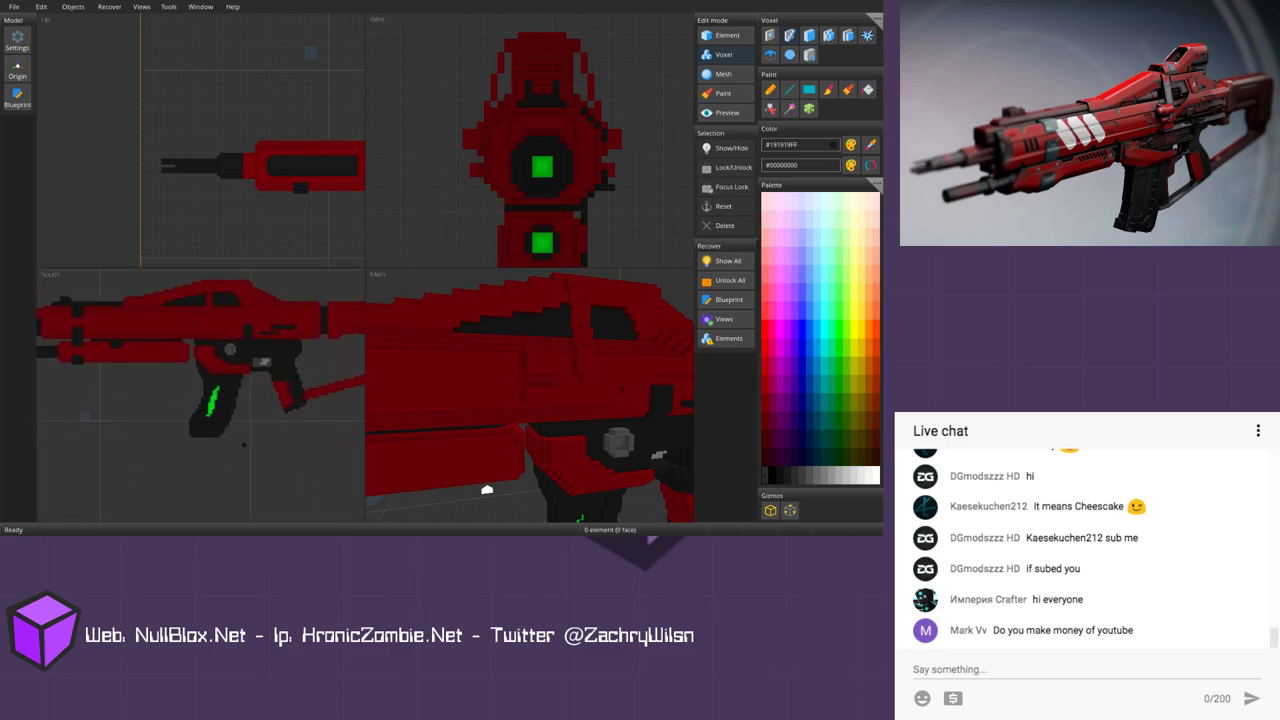
Step: Sample green #00FF15 and extend the magazine stripe upward into a wider hooked head, outlining it and filling the inside
scroll(228, 335, up, 2)
scroll(240, 370, up, 1)
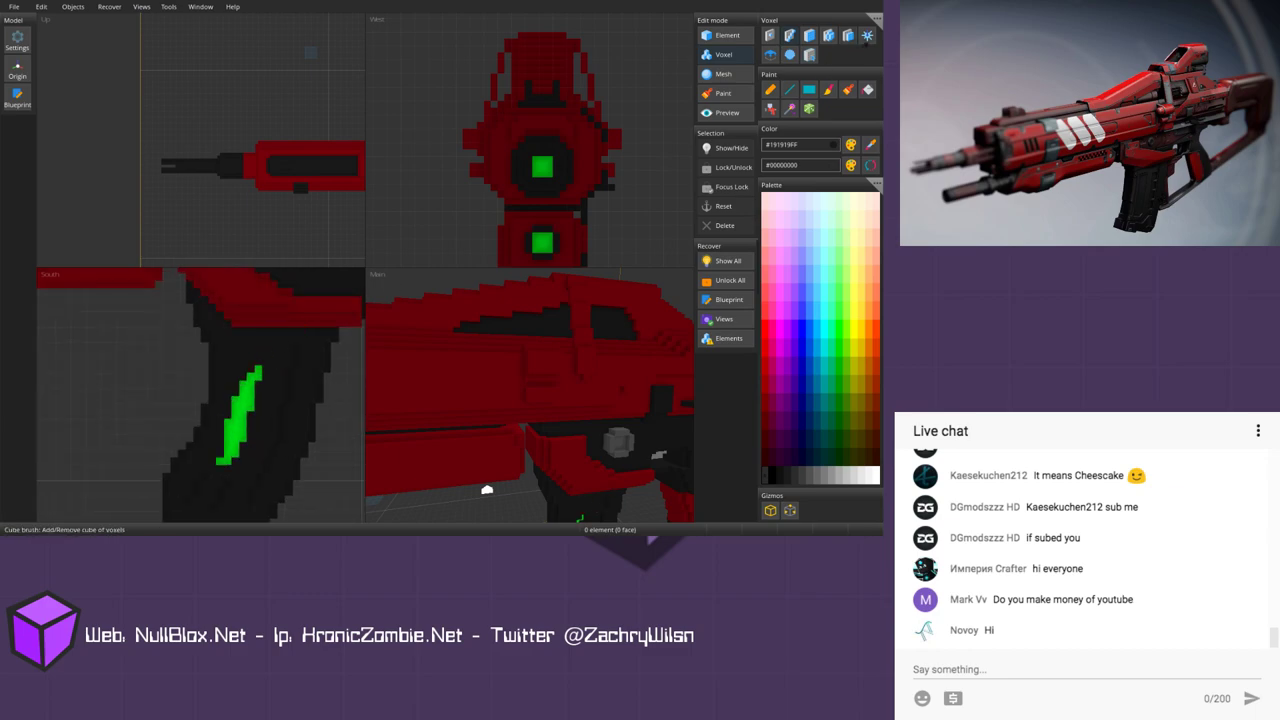
alt+click(245, 384)
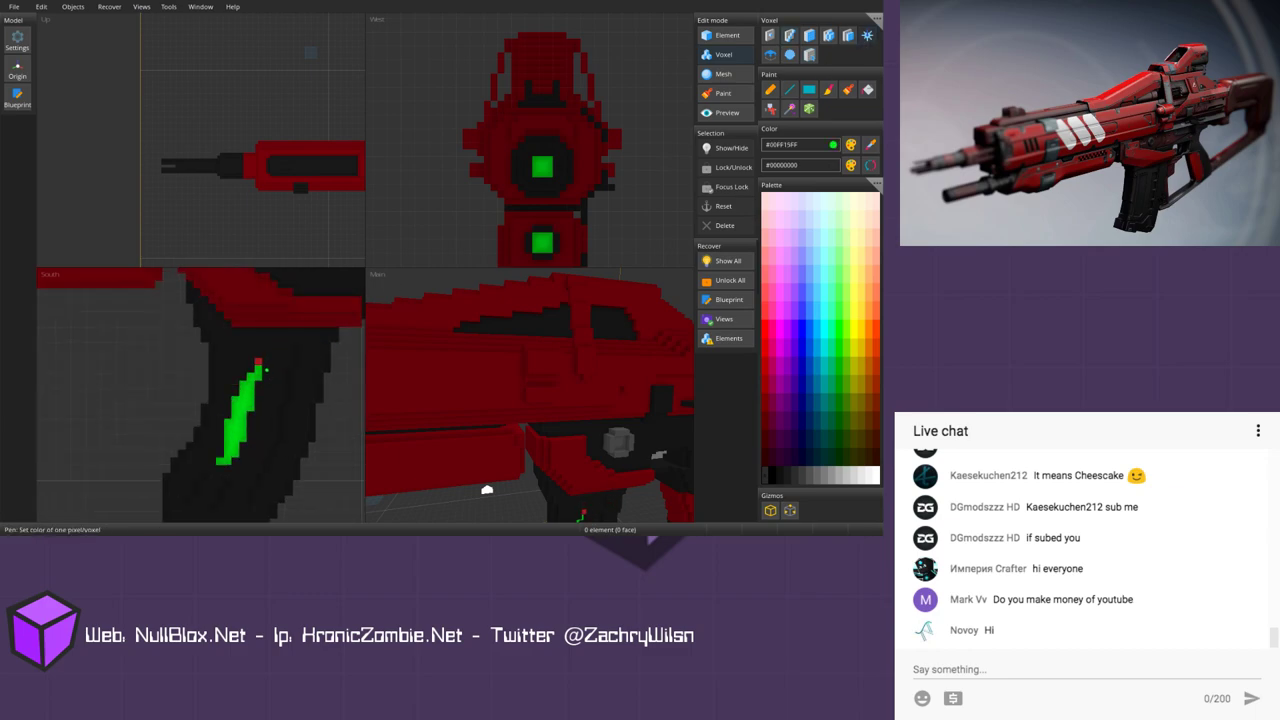
click(258, 362)
mouse_move(266, 354)
mouse_down()
mouse_move(236, 339)
mouse_move(243, 376)
mouse_move(239, 366)
mouse_up()
click(228, 338)
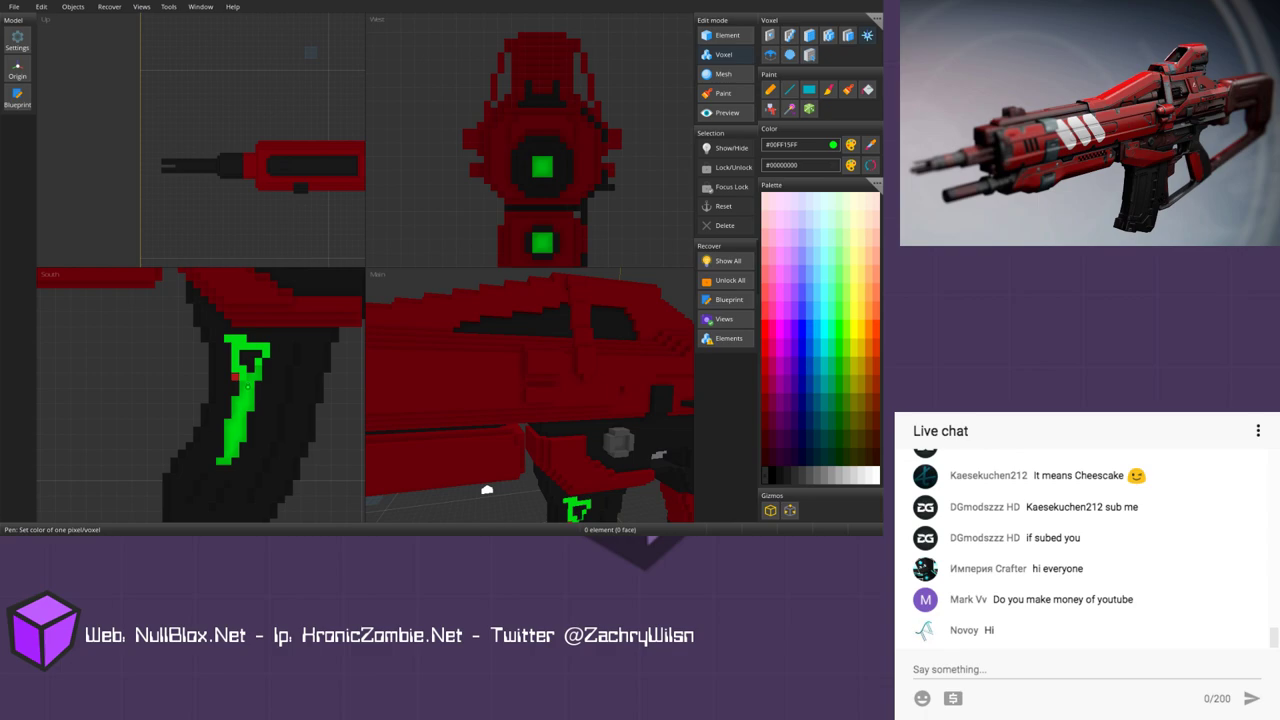
alt+click(246, 388)
alt+click(243, 346)
drag(243, 353, 244, 354)
click(770, 109)
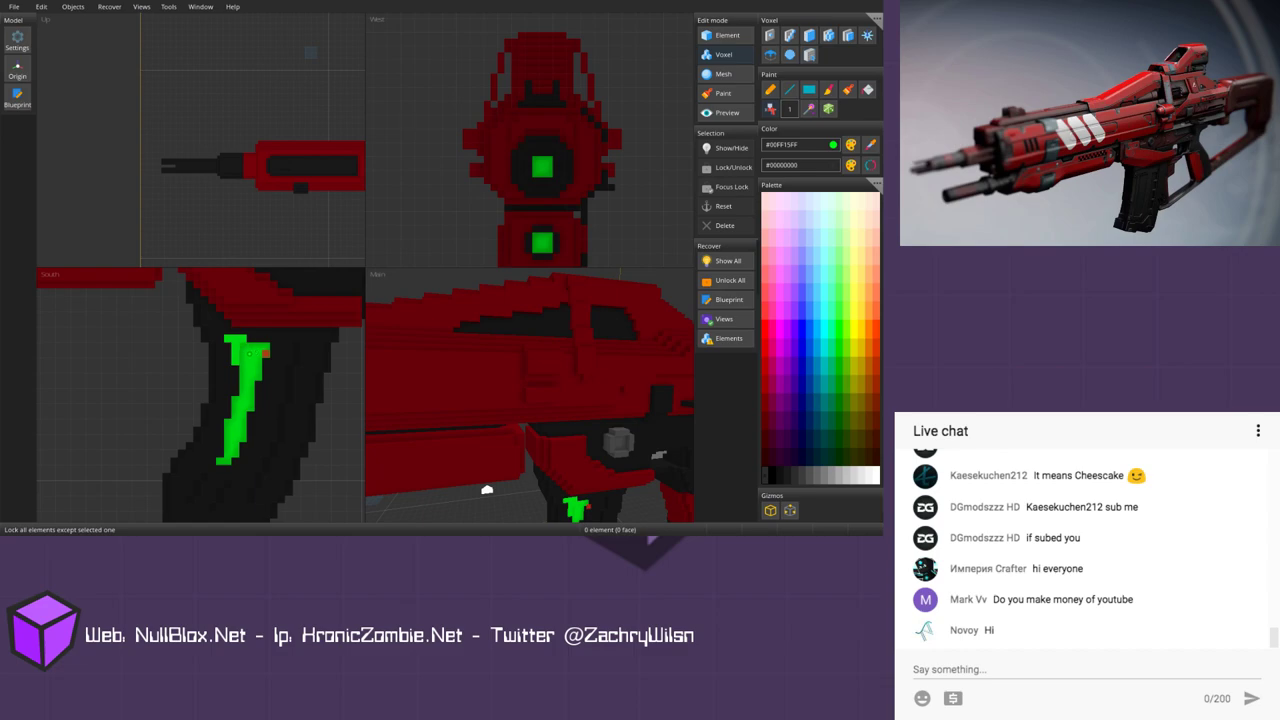
Step: Examine the whole rifle and its magazine stripe in the perspective and side views
scroll(250, 368, down, 1)
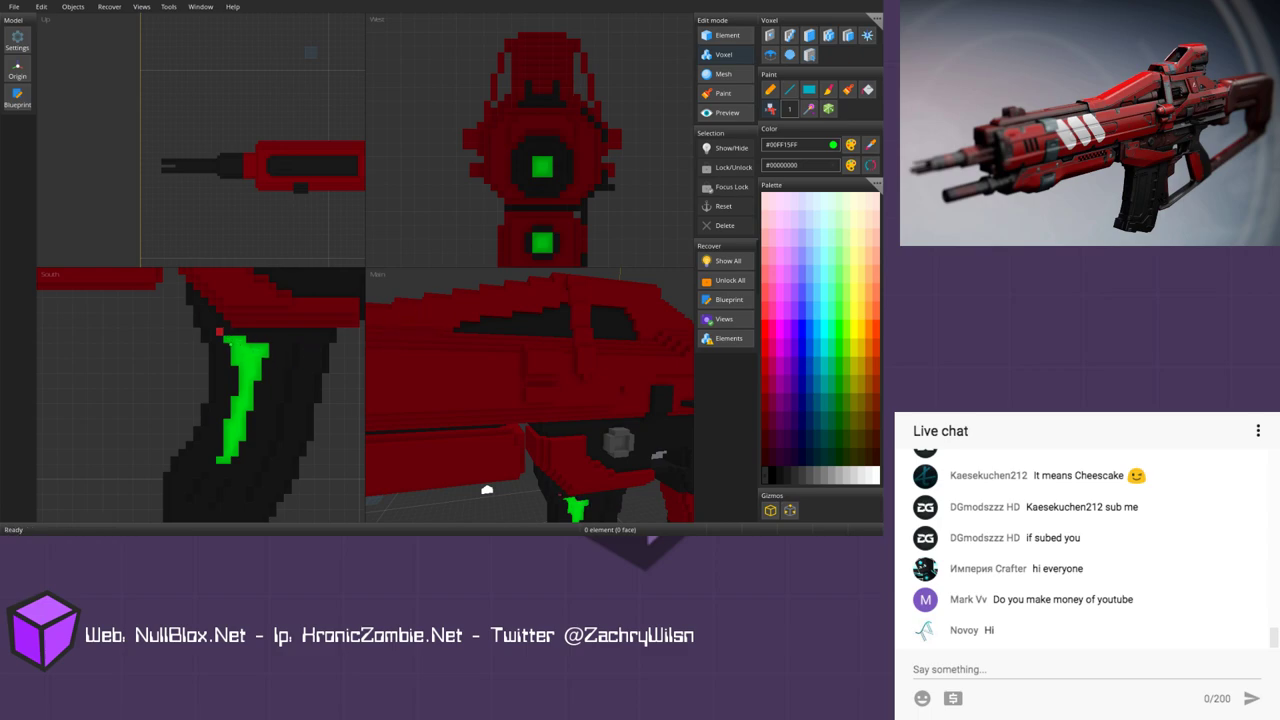
scroll(540, 450, down, 5)
mouse_move(540, 450)
middle_down()
mouse_move(566, 451)
mouse_move(556, 433)
middle_up()
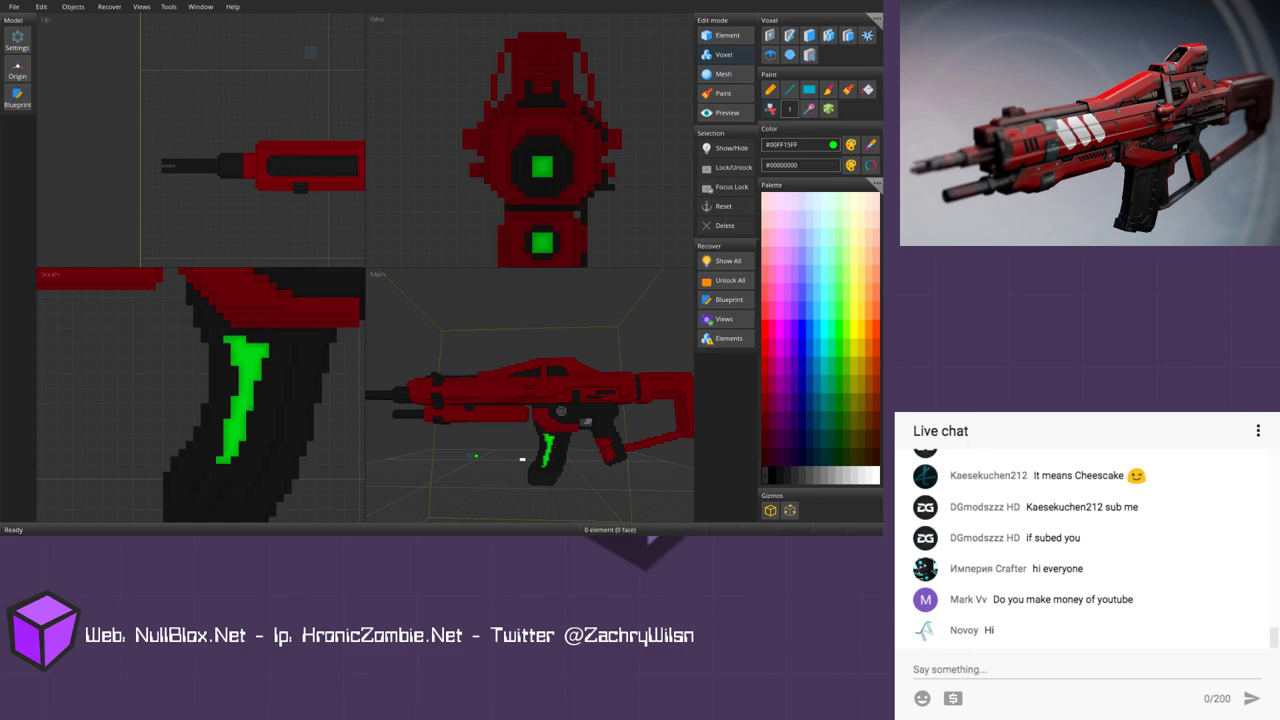
middle_drag(281, 451, 254, 420)
scroll(245, 413, down, 5)
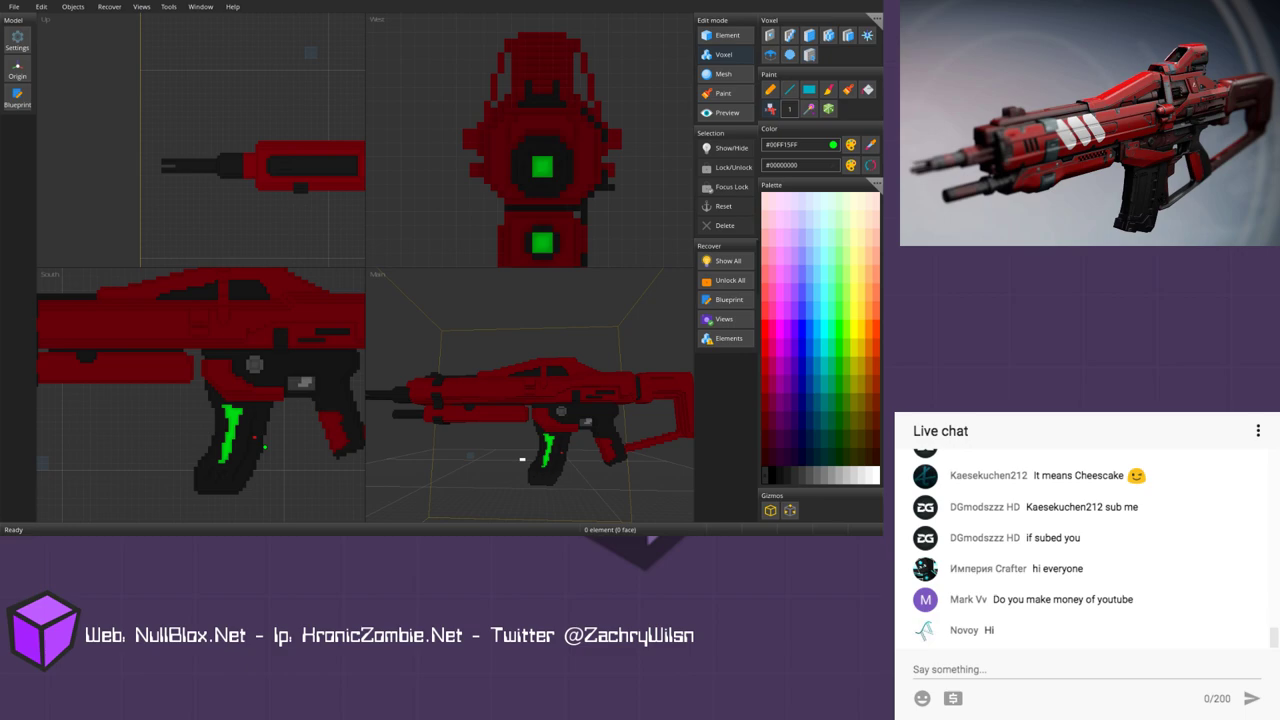
scroll(265, 447, down, 2)
middle_drag(280, 427, 268, 445)
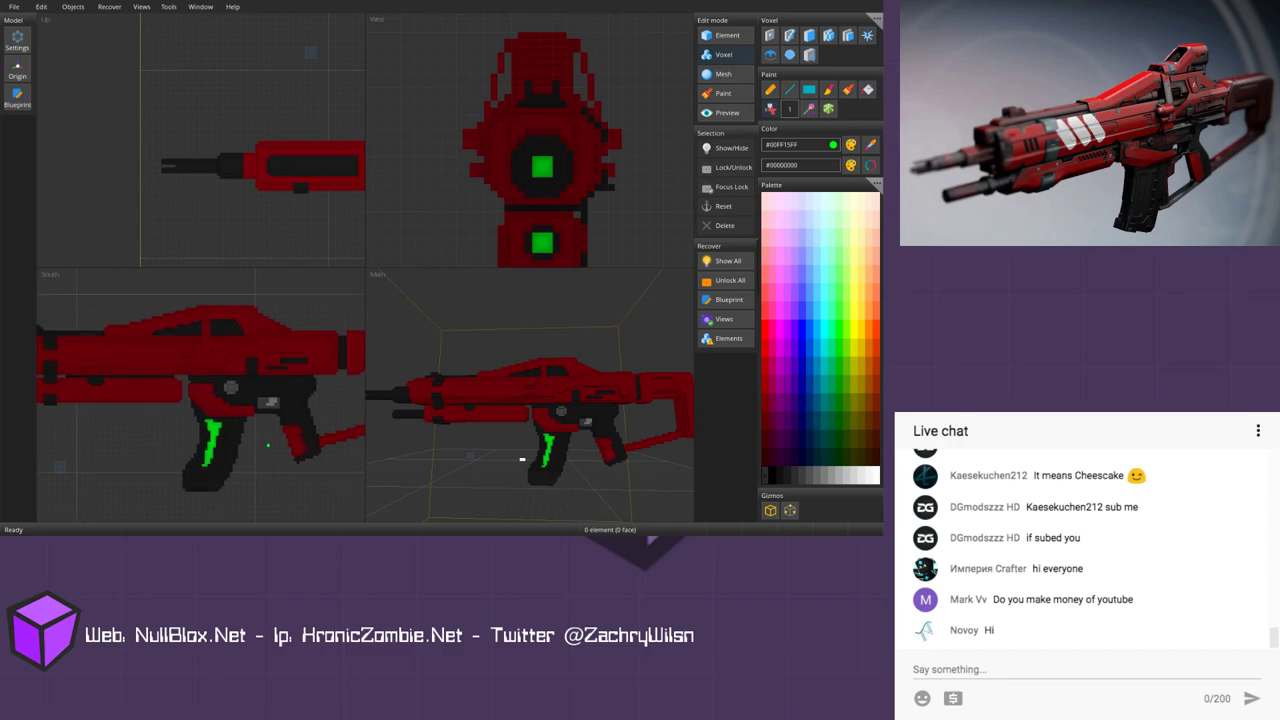
mouse_move(522, 459)
middle_down()
mouse_move(483, 451)
mouse_move(502, 453)
middle_up()
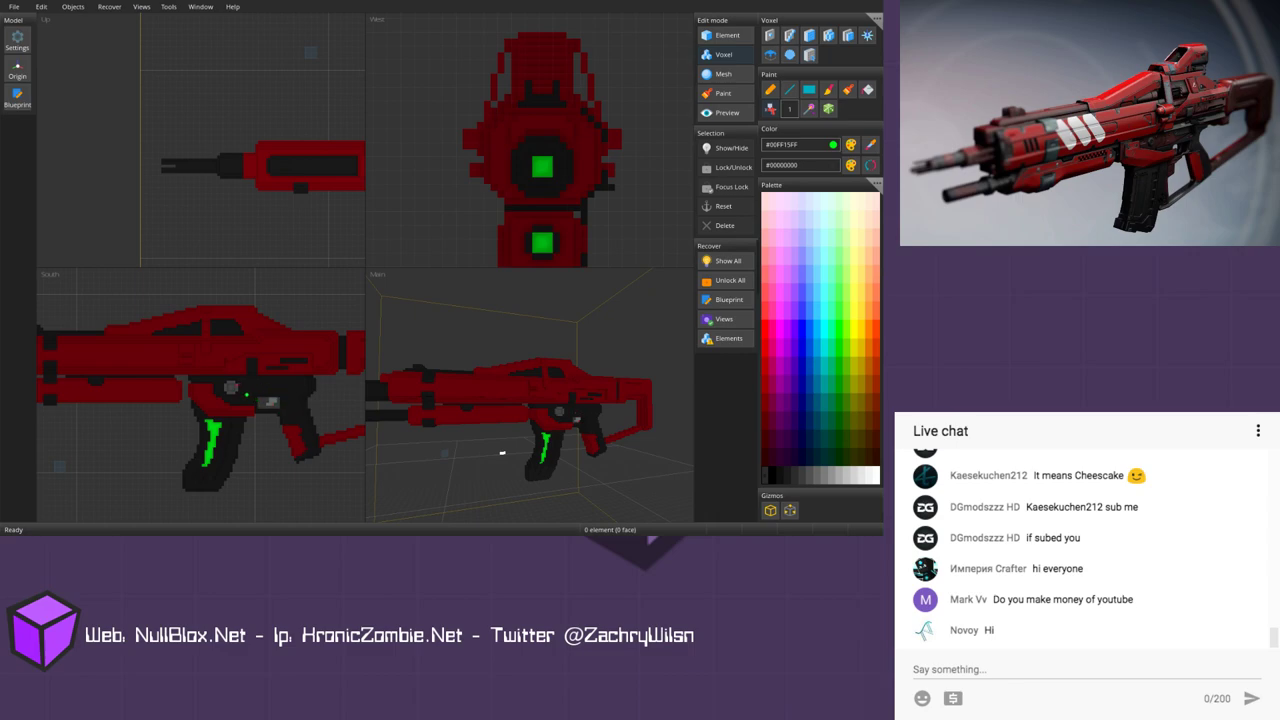
Step: Pick grey #505050 and paint the small raised panel on the red receiver side, above the magazine well, as two stacked blocks
click(809, 475)
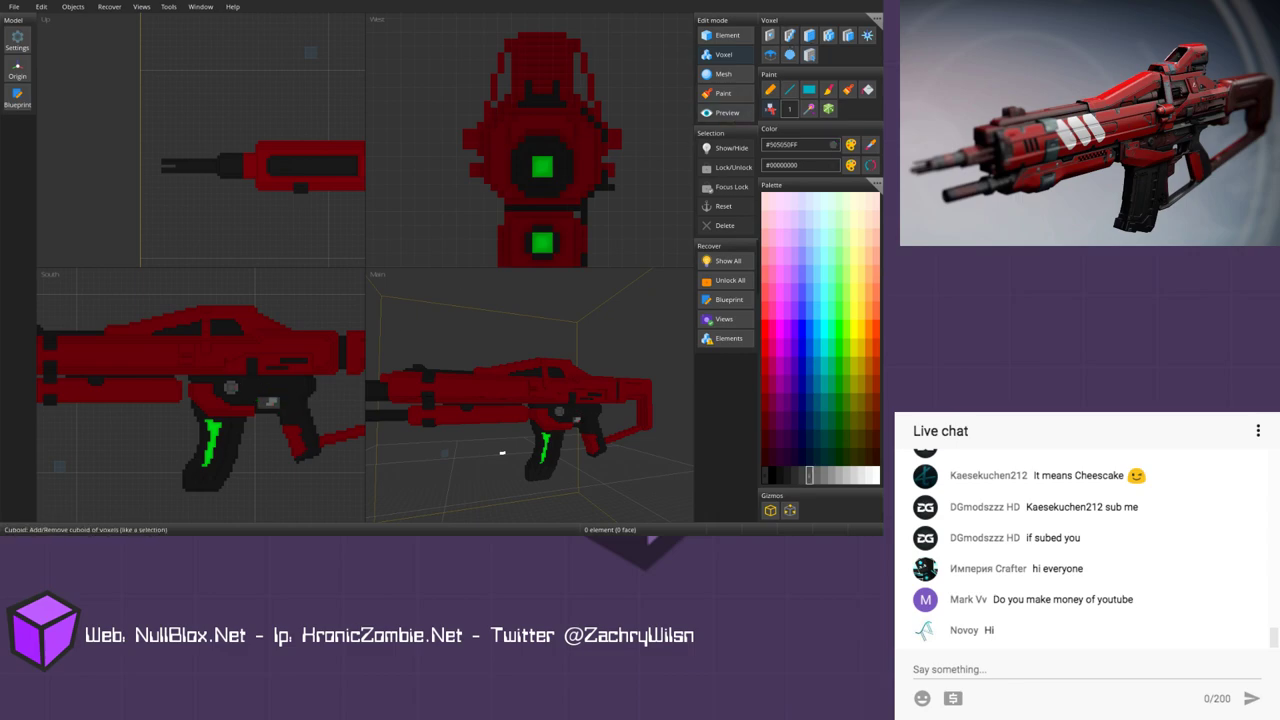
scroll(495, 470, up, 2)
scroll(495, 470, up, 3)
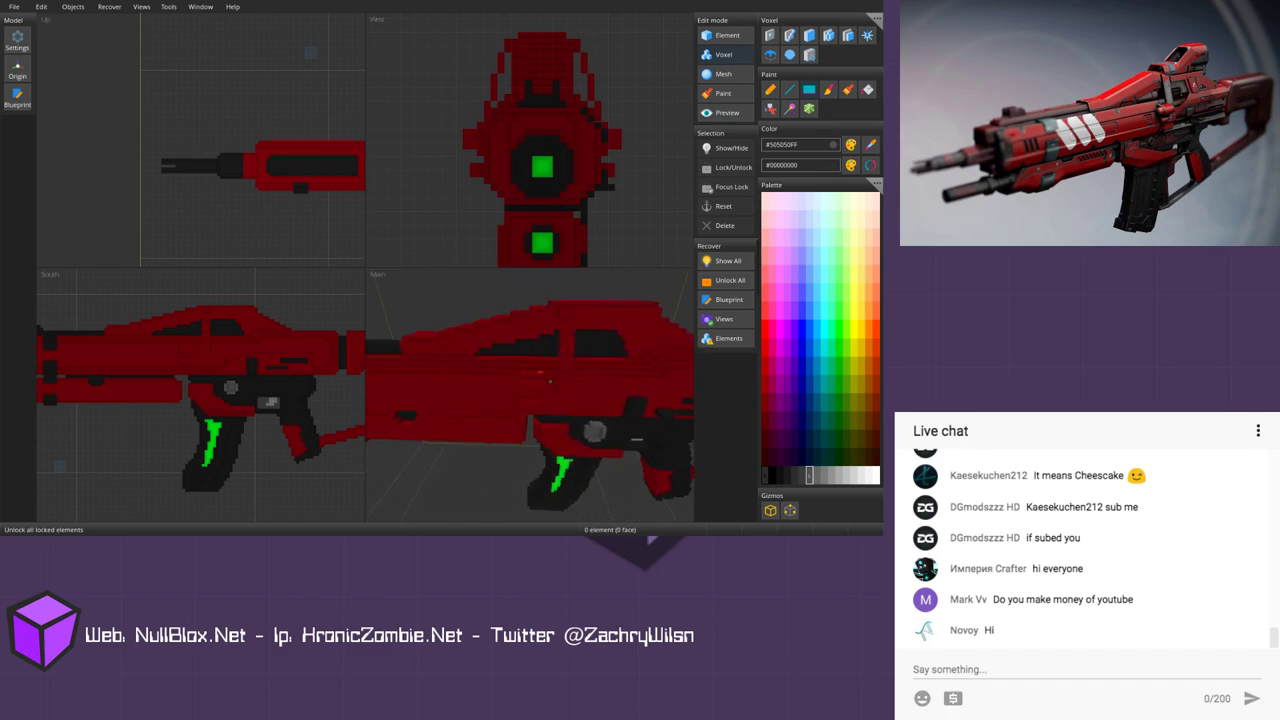
drag(540, 372, 522, 396)
middle_drag(522, 396, 562, 334)
scroll(550, 387, up, 3)
scroll(557, 387, down, 1)
drag(550, 384, 533, 366)
middle_drag(505, 506, 499, 483)
scroll(499, 483, down, 2)
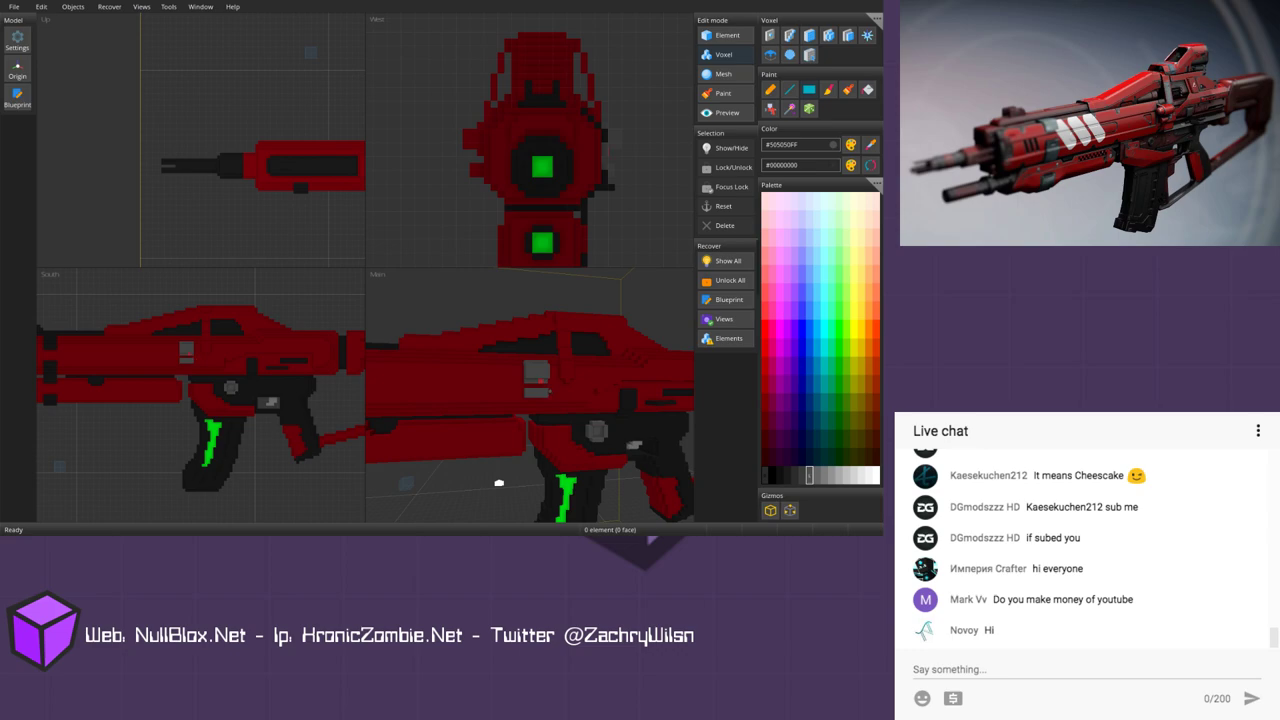
Step: Examine the rifle's side from the barrels to the receiver with the grey panel in view
mouse_move(199, 400)
middle_down()
mouse_move(262, 394)
mouse_move(203, 407)
mouse_move(213, 419)
middle_up()
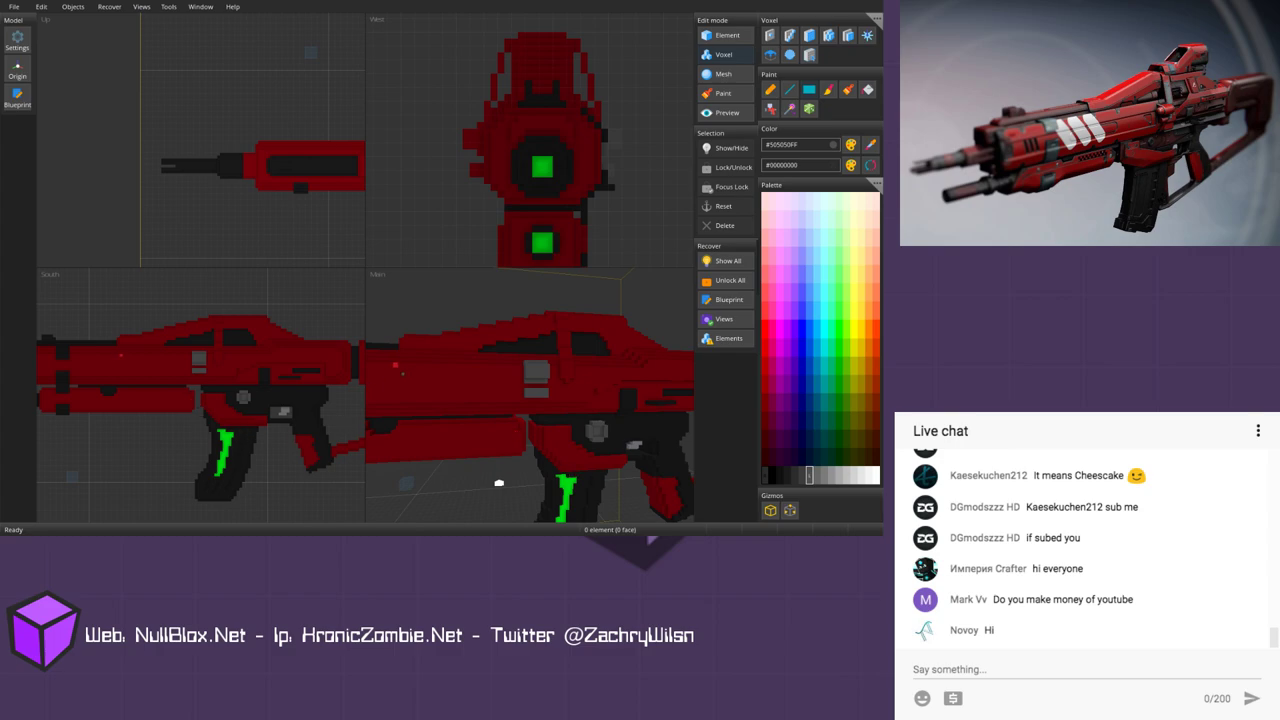
scroll(320, 329, down, 2)
mouse_move(251, 366)
middle_down()
mouse_move(265, 348)
mouse_move(257, 369)
middle_up()
scroll(265, 348, down, 1)
scroll(200, 400, down, 2)
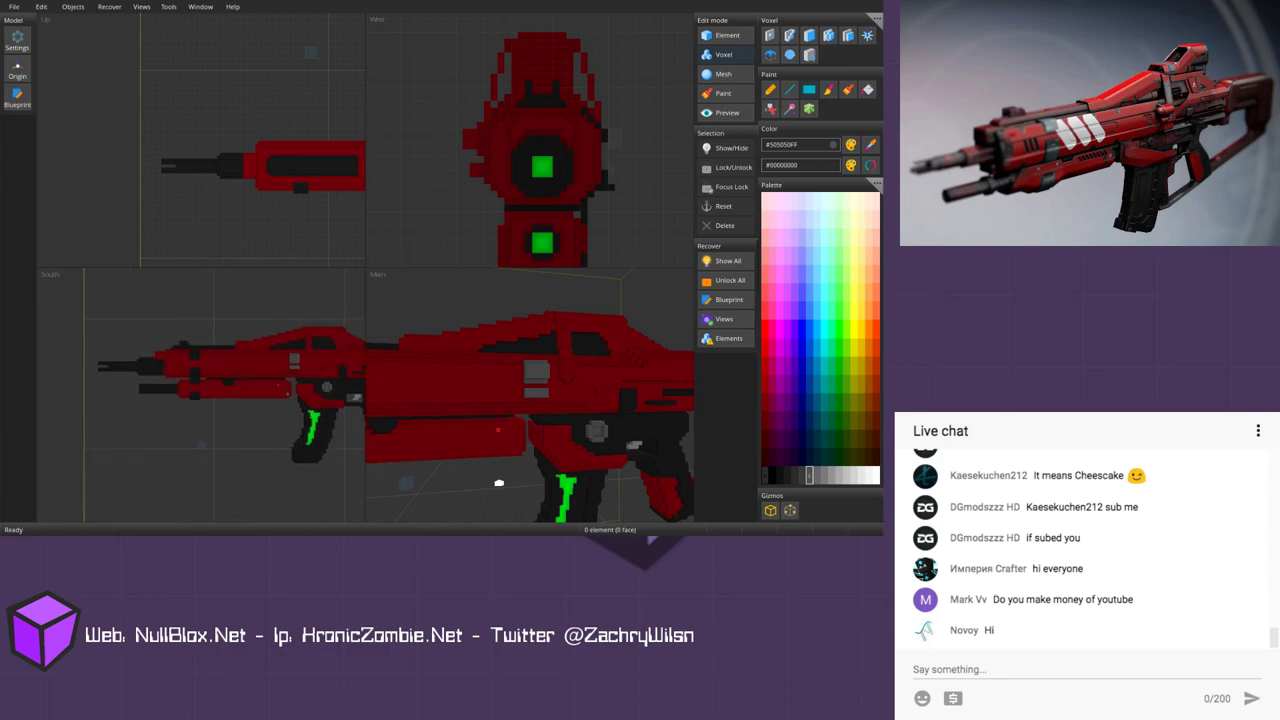
scroll(283, 389, down, 1)
middle_drag(283, 389, 226, 381)
Step: Sample green #00FF15 from the magazine stripe and paint a thin horizontal line along the upper part of the stock
click(241, 413)
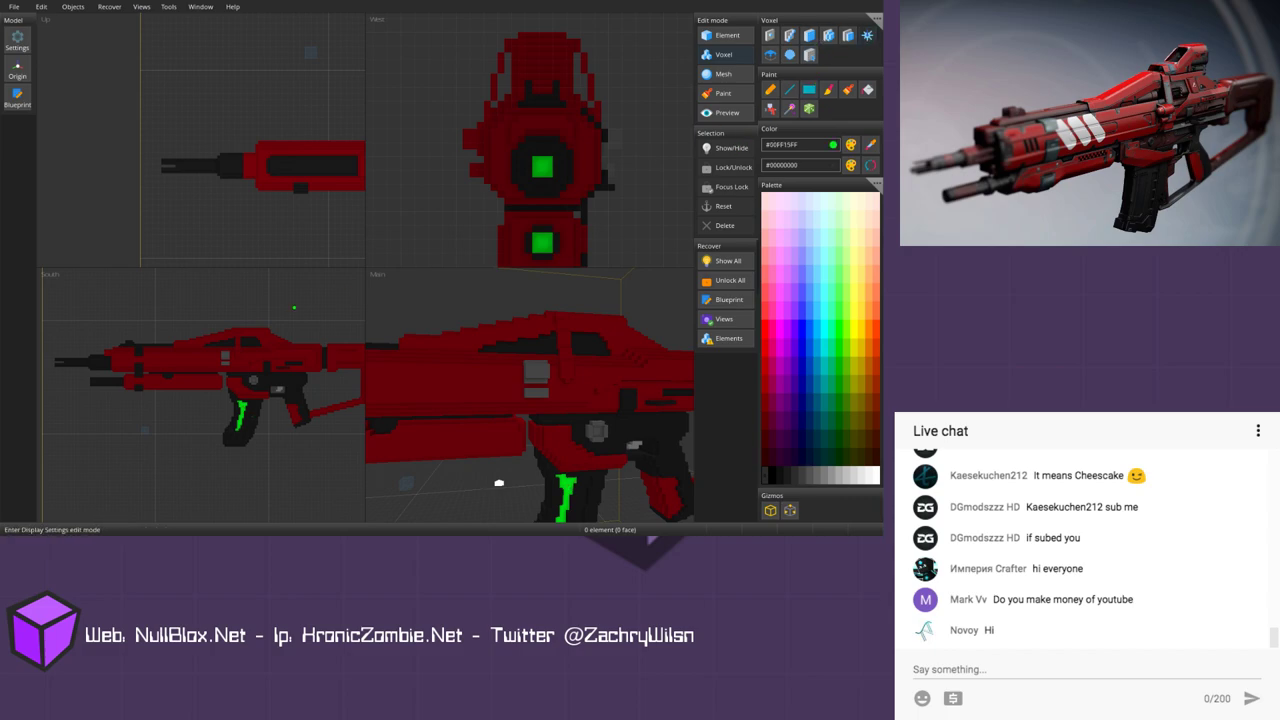
scroll(200, 400, up, 5)
middle_drag(243, 360, 170, 378)
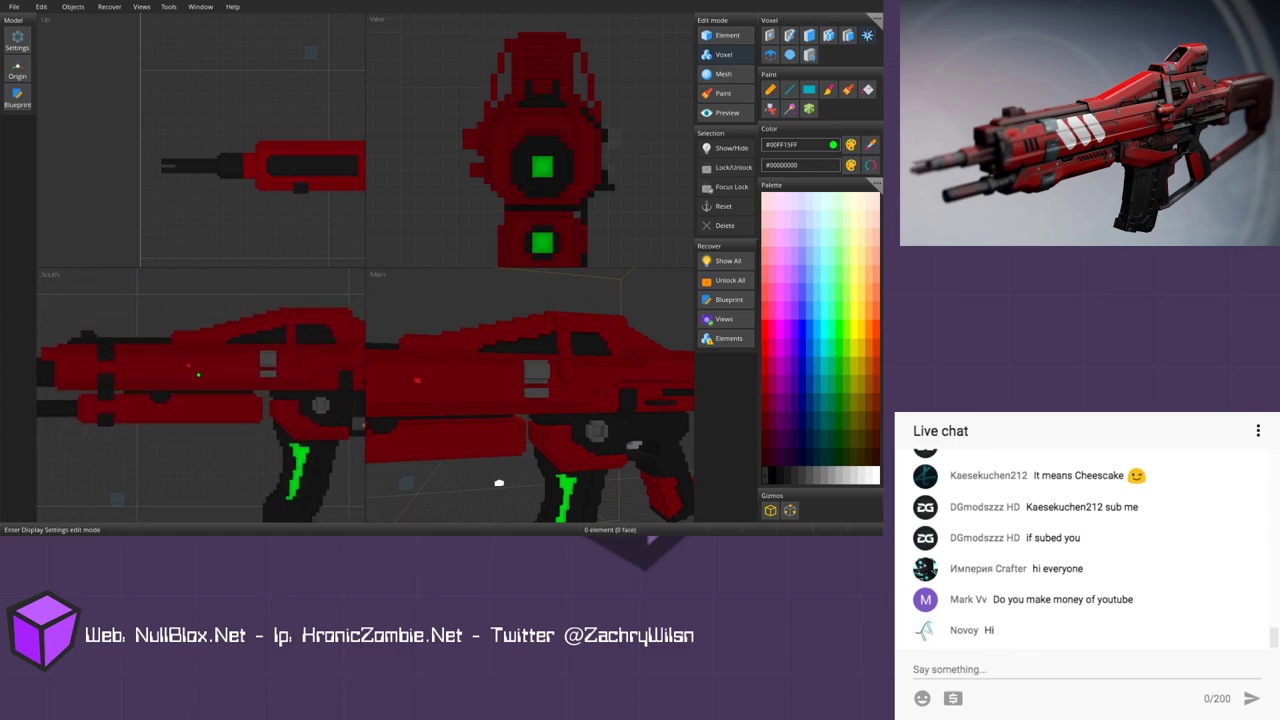
scroll(197, 374, up, 4)
scroll(200, 395, down, 5)
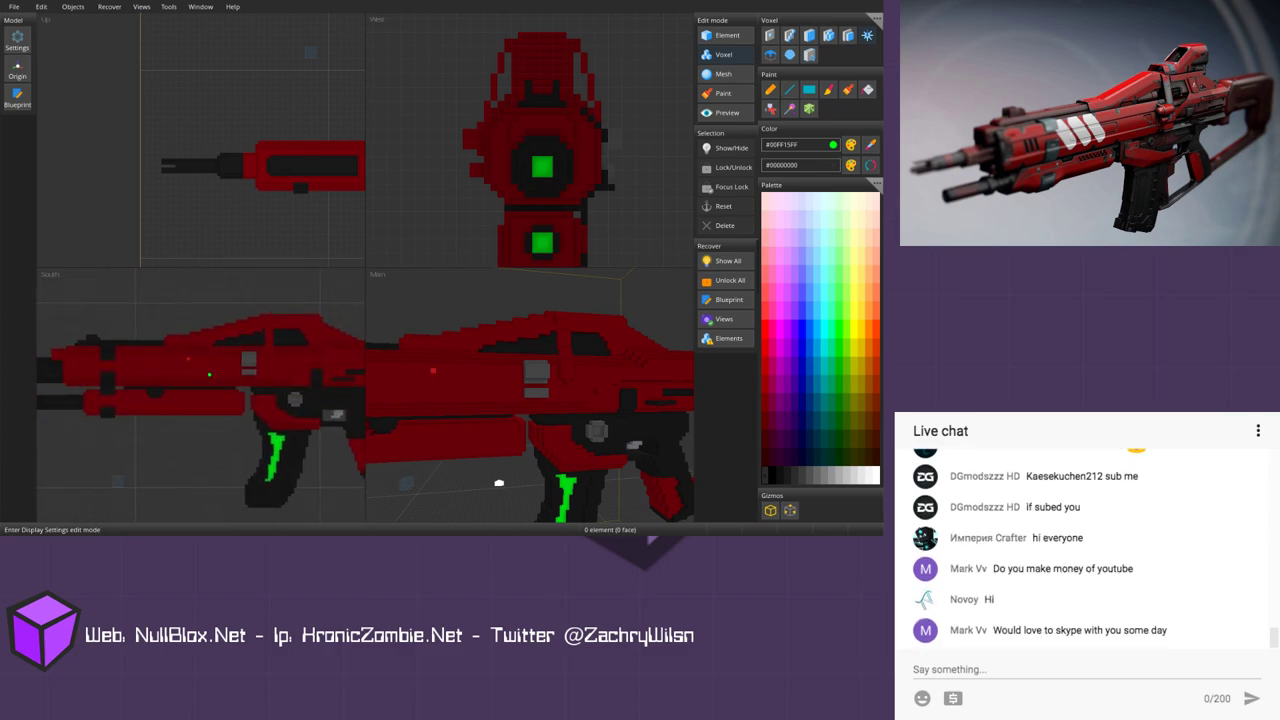
middle_drag(156, 360, 128, 365)
scroll(200, 395, up, 5)
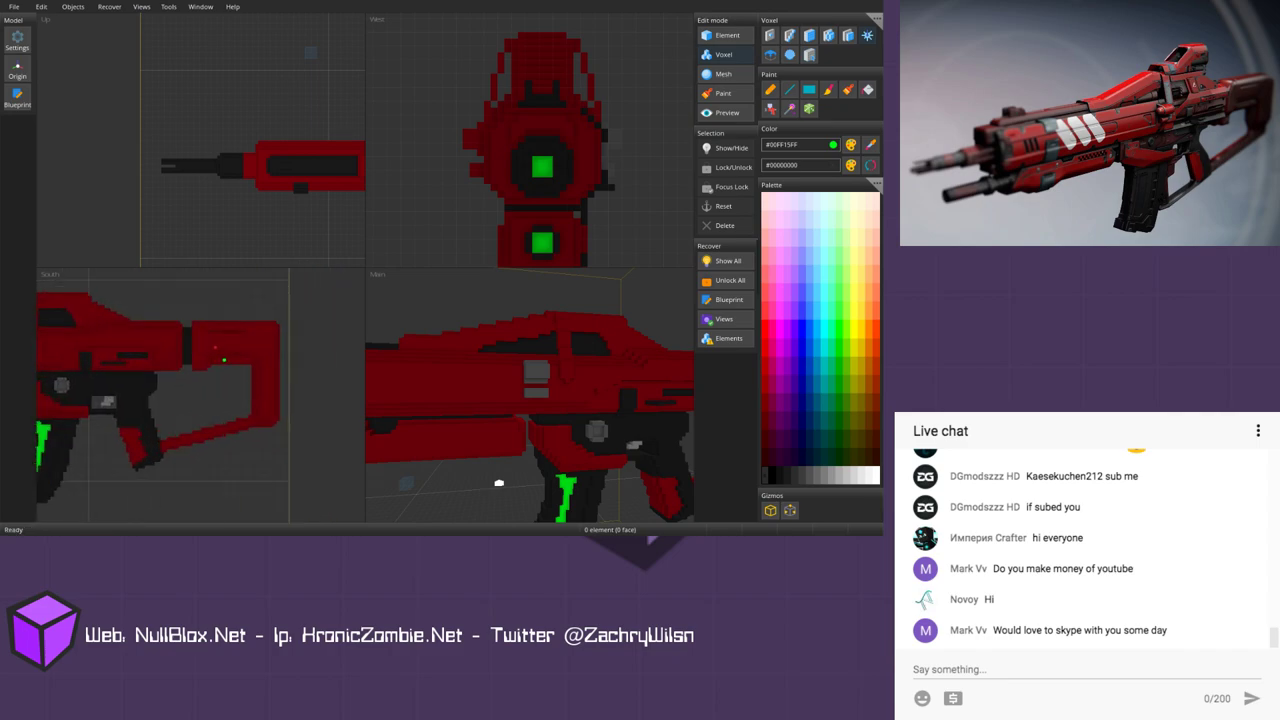
drag(240, 375, 201, 376)
scroll(193, 381, down, 4)
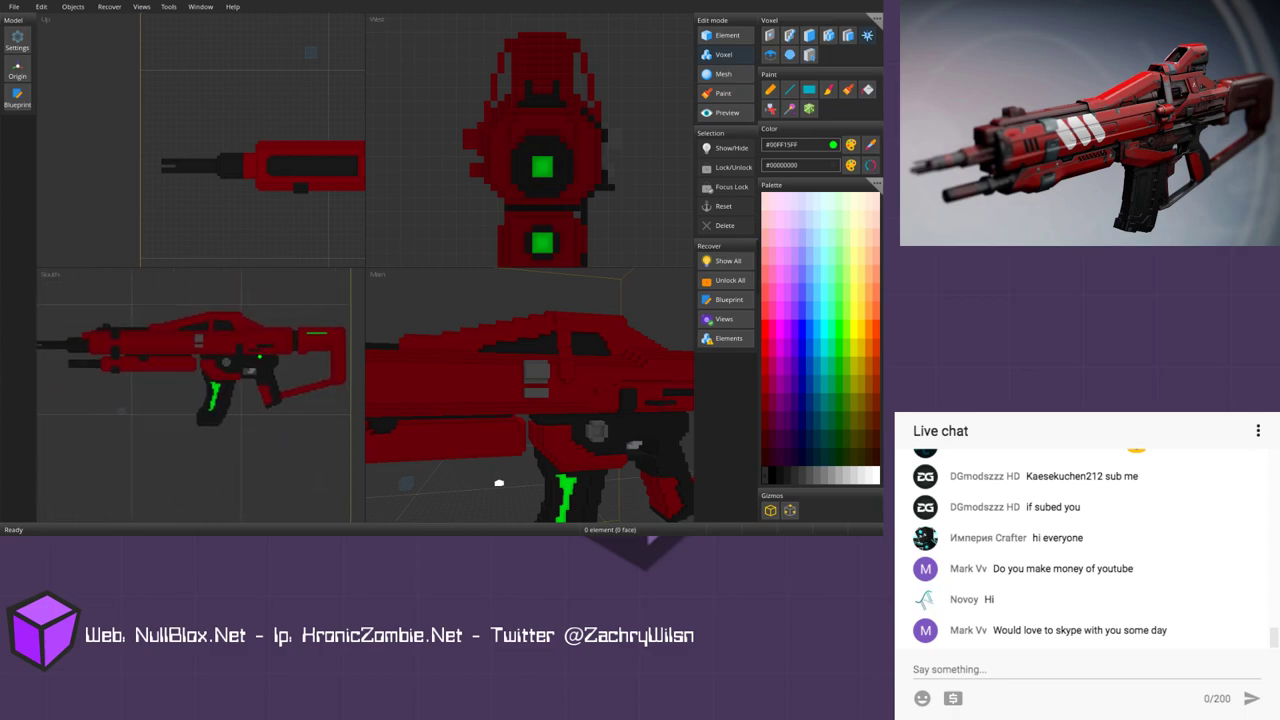
Step: Paint a short second row of green directly beneath the front part of the stock's green line
middle_drag(265, 367, 181, 370)
scroll(230, 370, up, 1)
scroll(245, 330, up, 4)
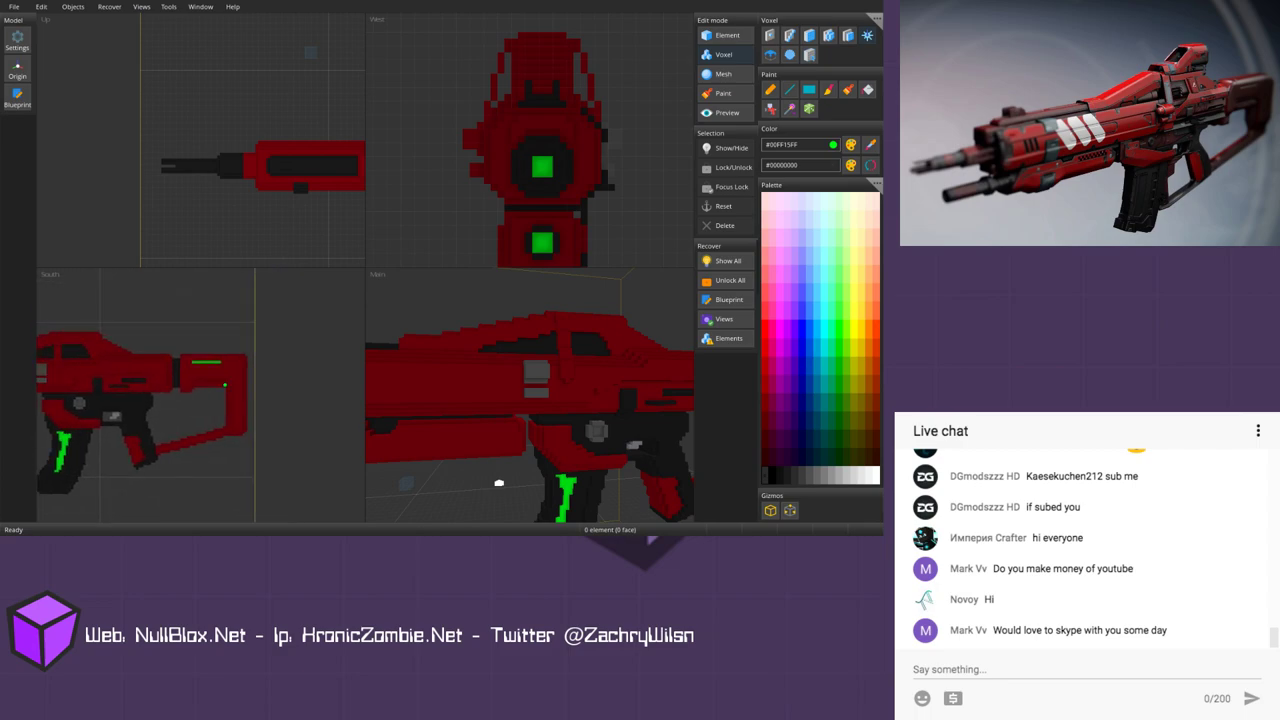
drag(192, 330, 209, 331)
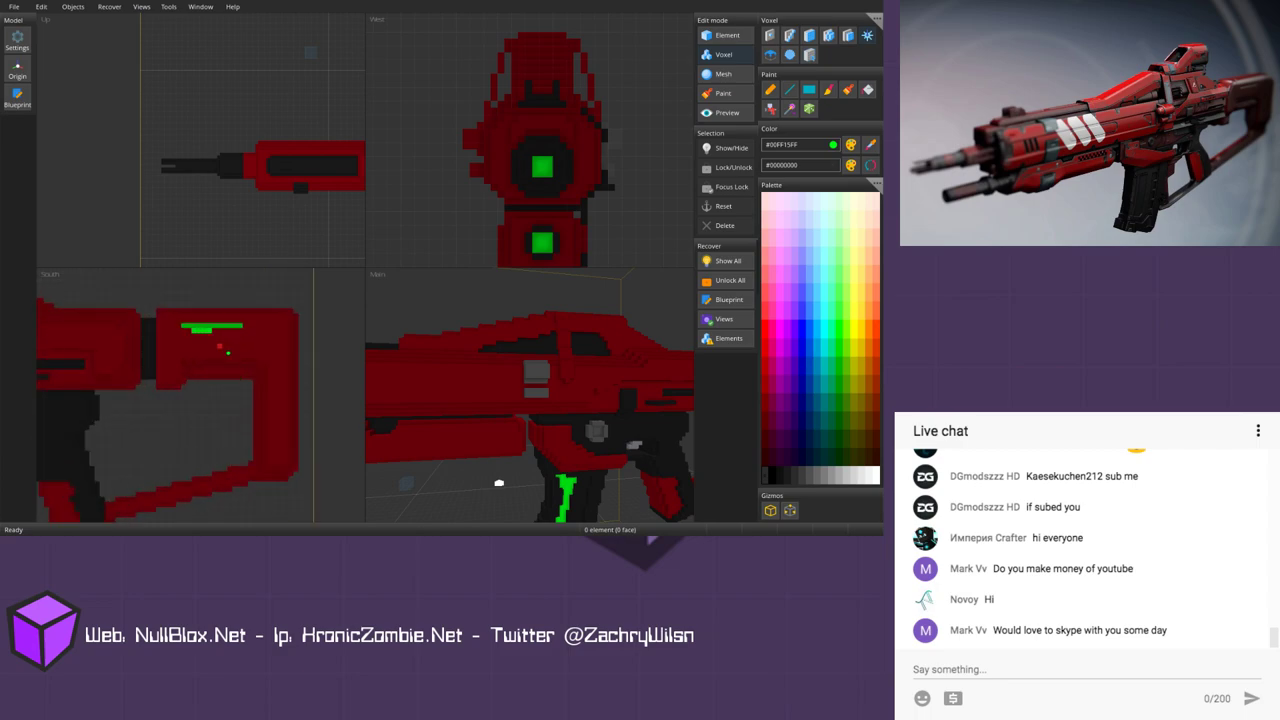
Step: Extend the green stock accent downward in steps, tapering it to a jagged point in the style of the magazine stripe
middle_drag(499, 483, 557, 358)
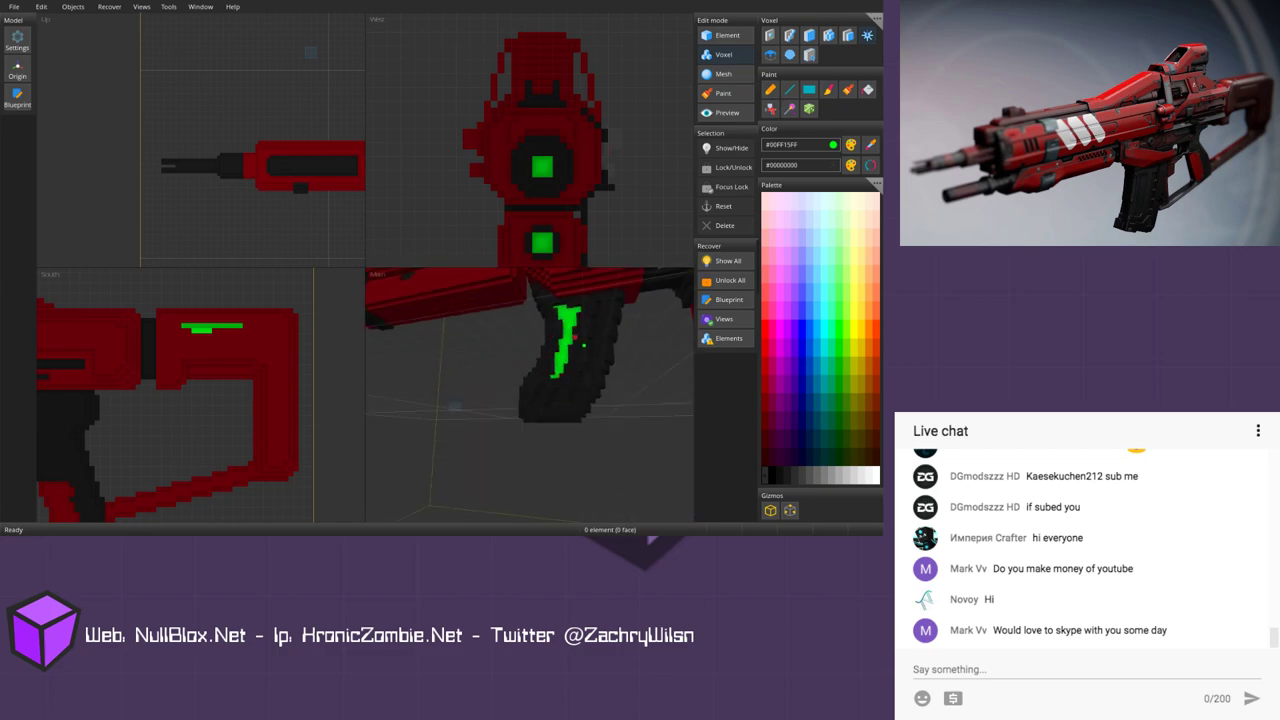
scroll(224, 352, up, 2)
mouse_move(226, 310)
mouse_down()
mouse_move(250, 309)
mouse_move(229, 307)
mouse_move(237, 314)
mouse_up()
click(237, 321)
click(244, 321)
click(244, 315)
alt+click(258, 321)
scroll(237, 321, down, 3)
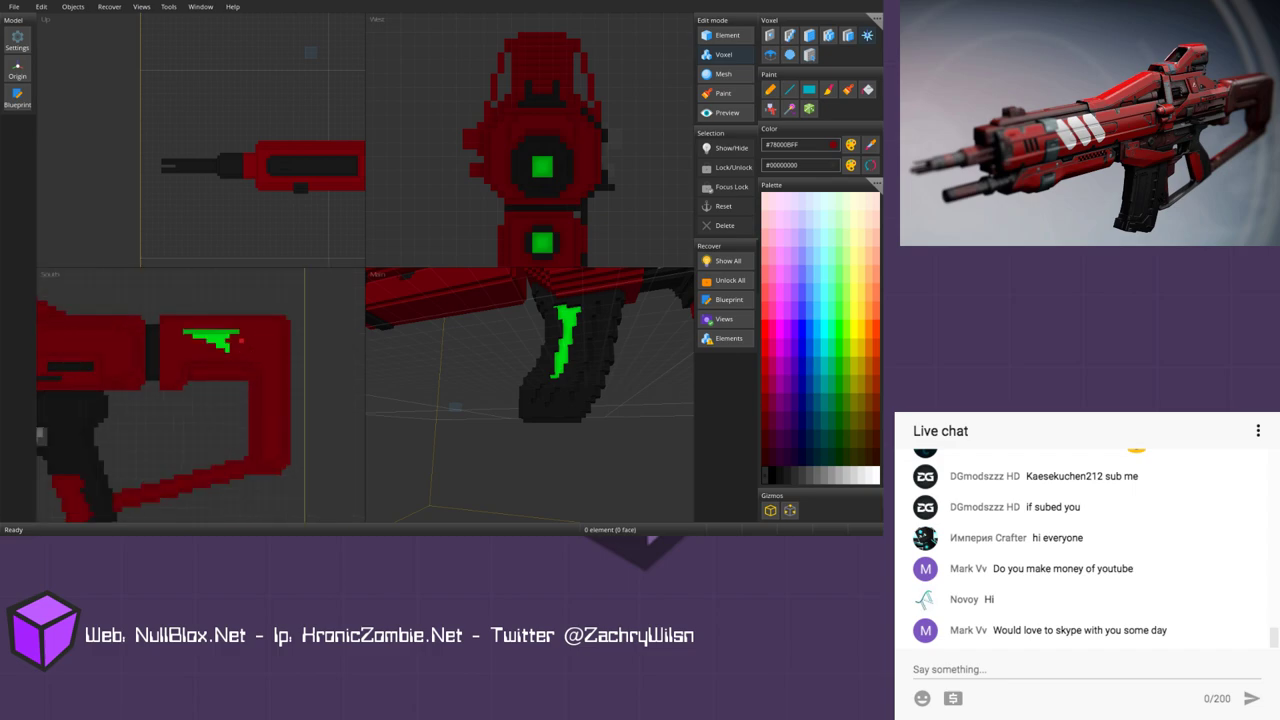
alt+click(232, 345)
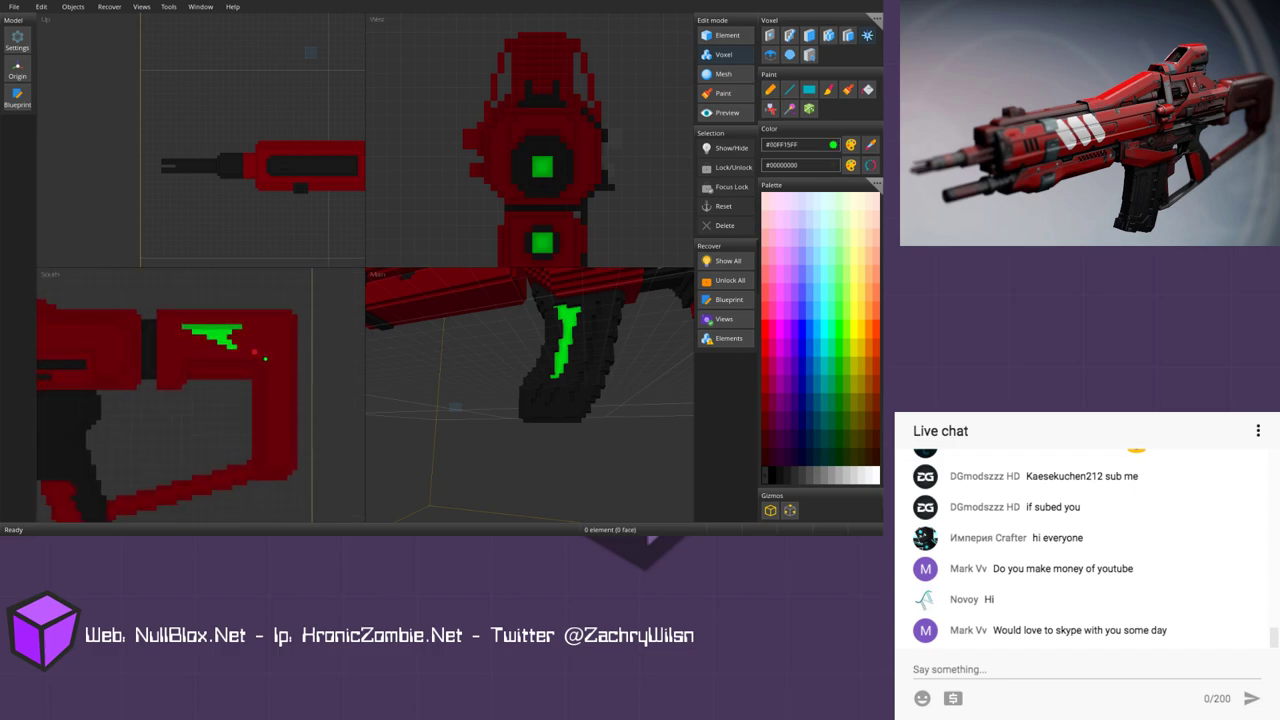
scroll(265, 358, down, 4)
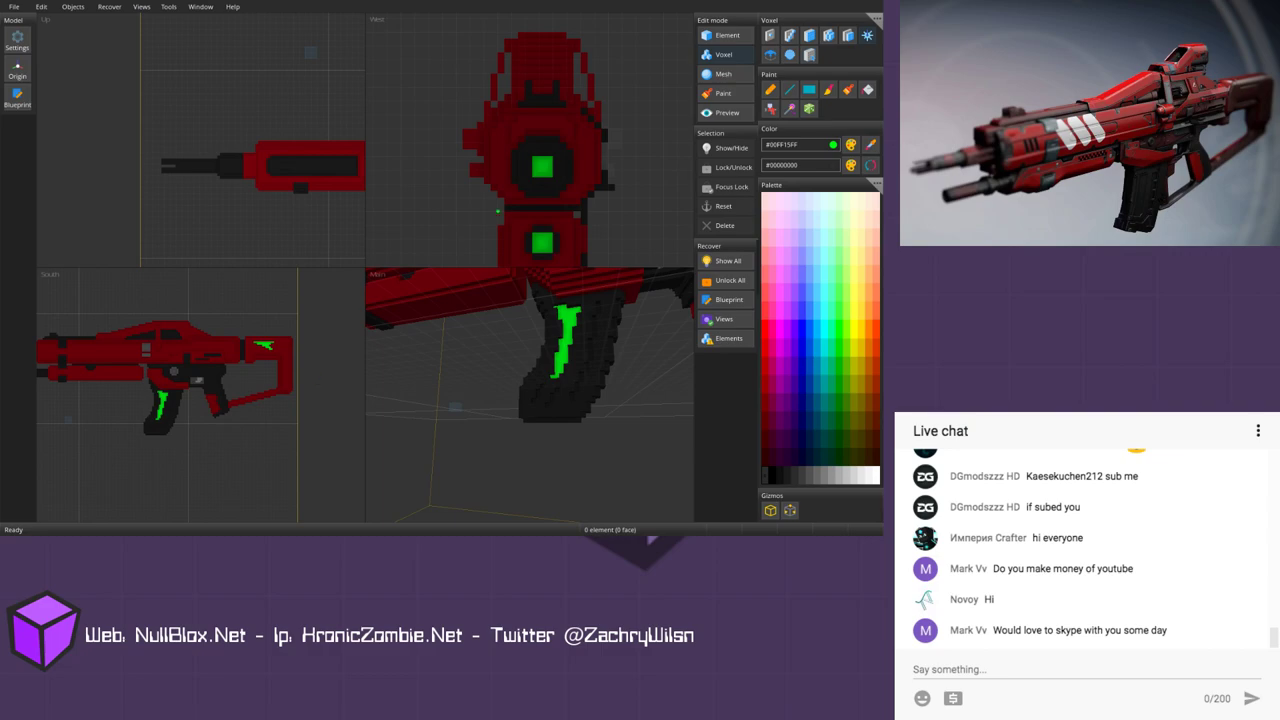
click(770, 108)
scroll(291, 384, up, 4)
middle_drag(323, 295, 228, 361)
scroll(288, 321, up, 2)
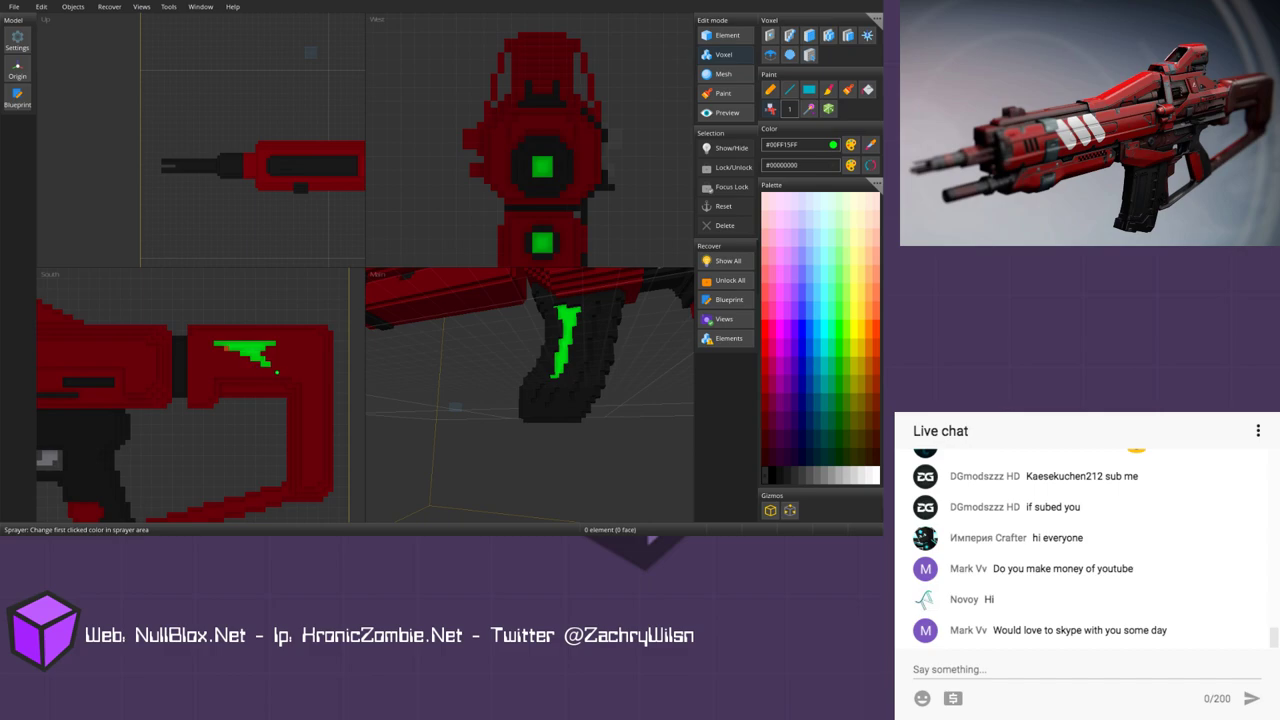
scroll(265, 365, down, 8)
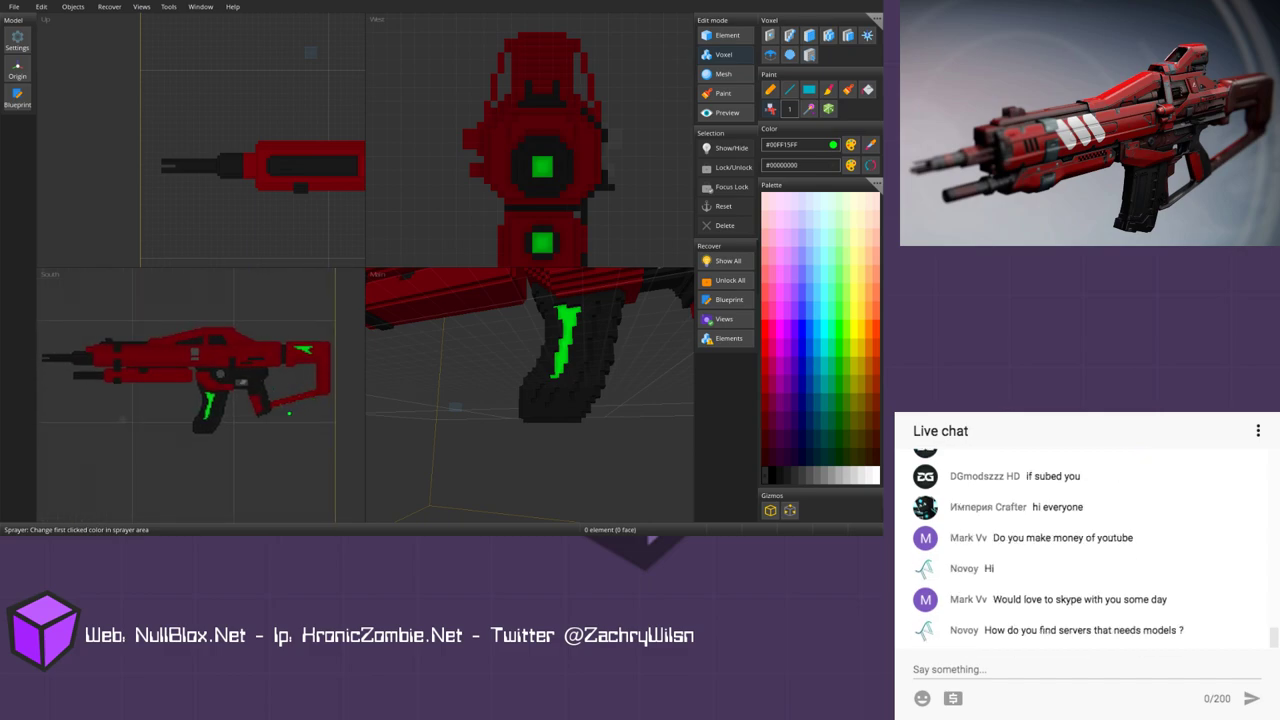
middle_drag(293, 412, 240, 414)
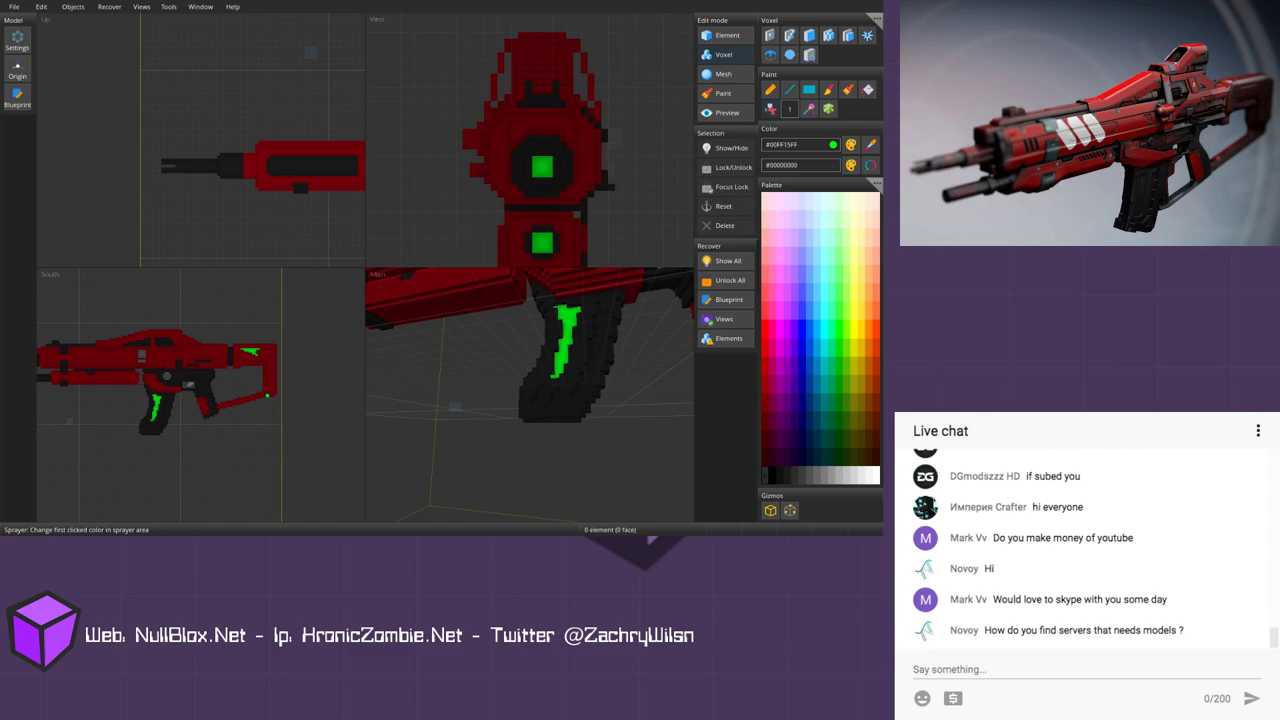
Step: Extend the green stock accent rearward and downward with diagonal strokes, giving it a fuller jagged shape
scroll(290, 365, up, 5)
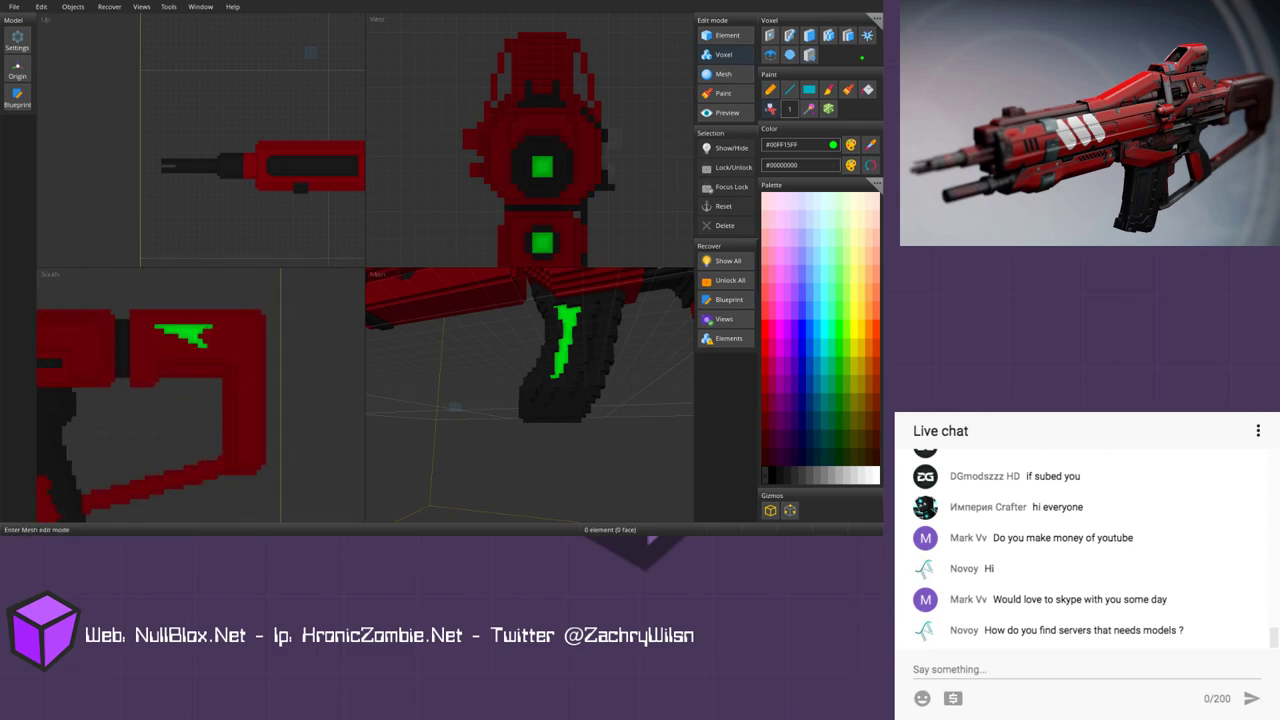
click(789, 89)
scroll(200, 395, up, 3)
middle_drag(195, 318, 165, 359)
mouse_move(178, 352)
mouse_down()
mouse_move(211, 358)
mouse_move(197, 341)
mouse_move(217, 341)
mouse_move(170, 341)
mouse_up()
click(770, 109)
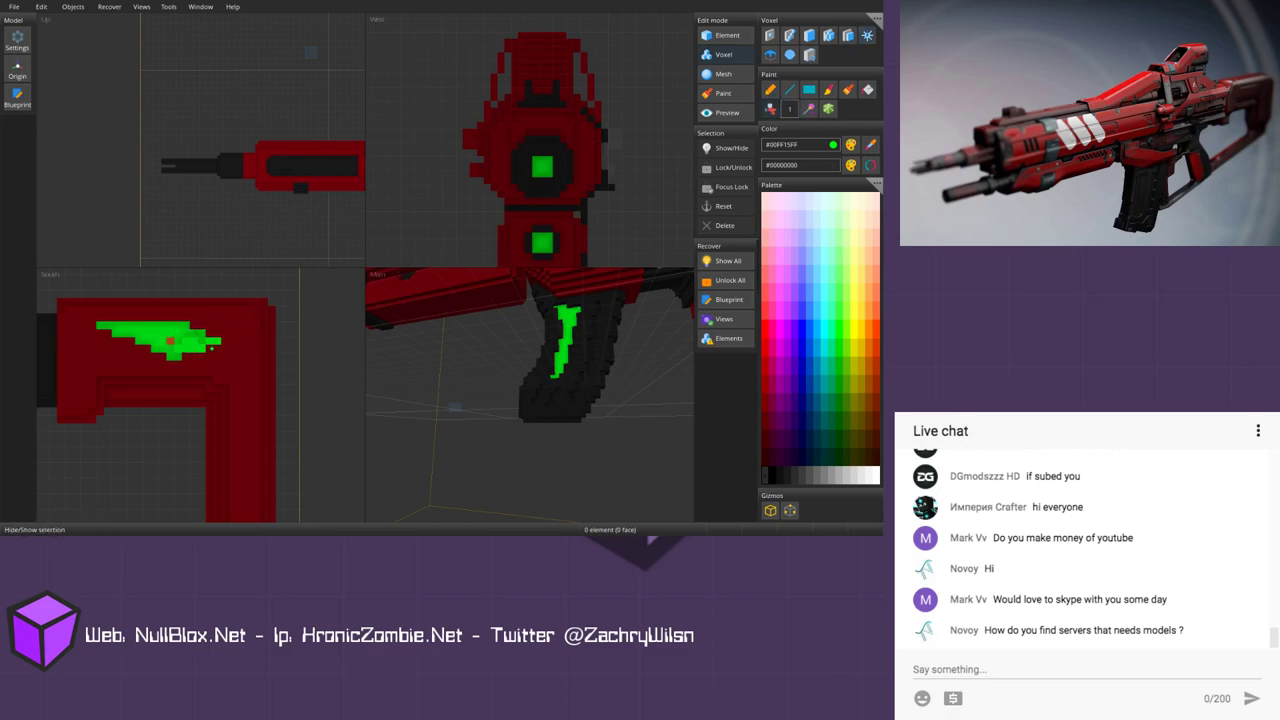
scroll(233, 349, down, 5)
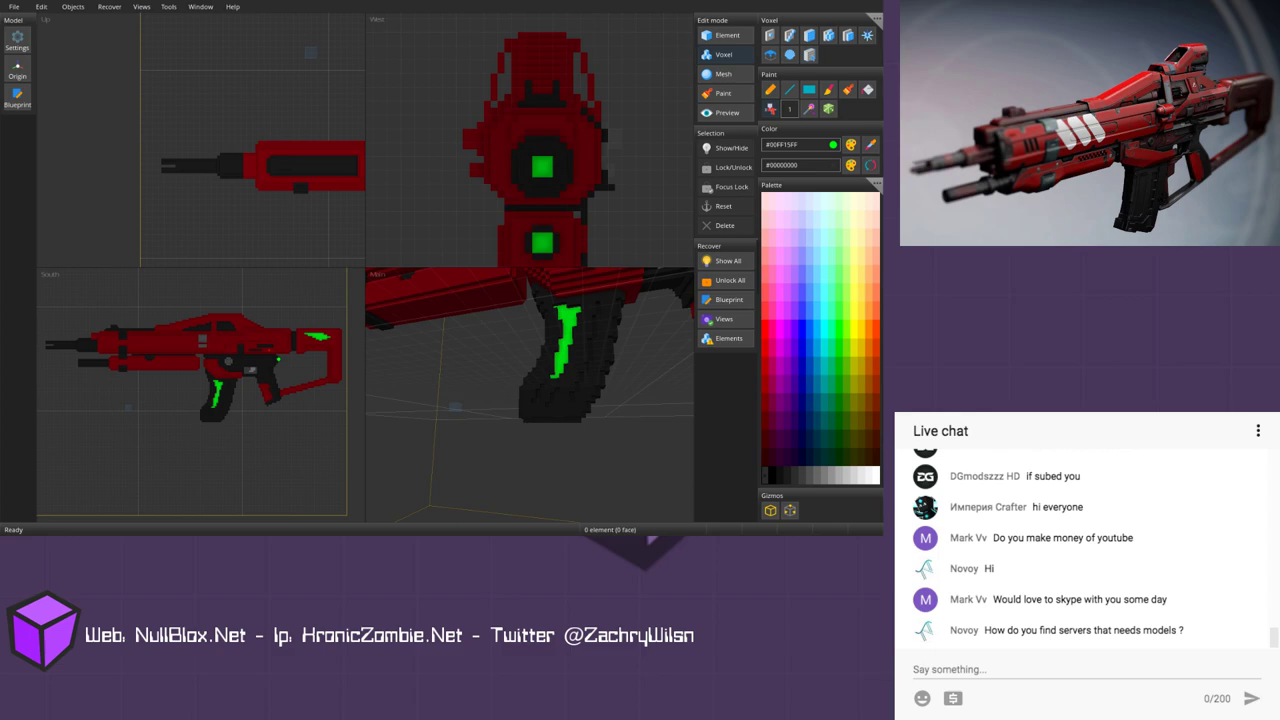
Step: Examine the rifle's side around the receiver, magazine and stock to judge the green and grey accents
scroll(530, 402, down, 2)
middle_drag(525, 360, 523, 401)
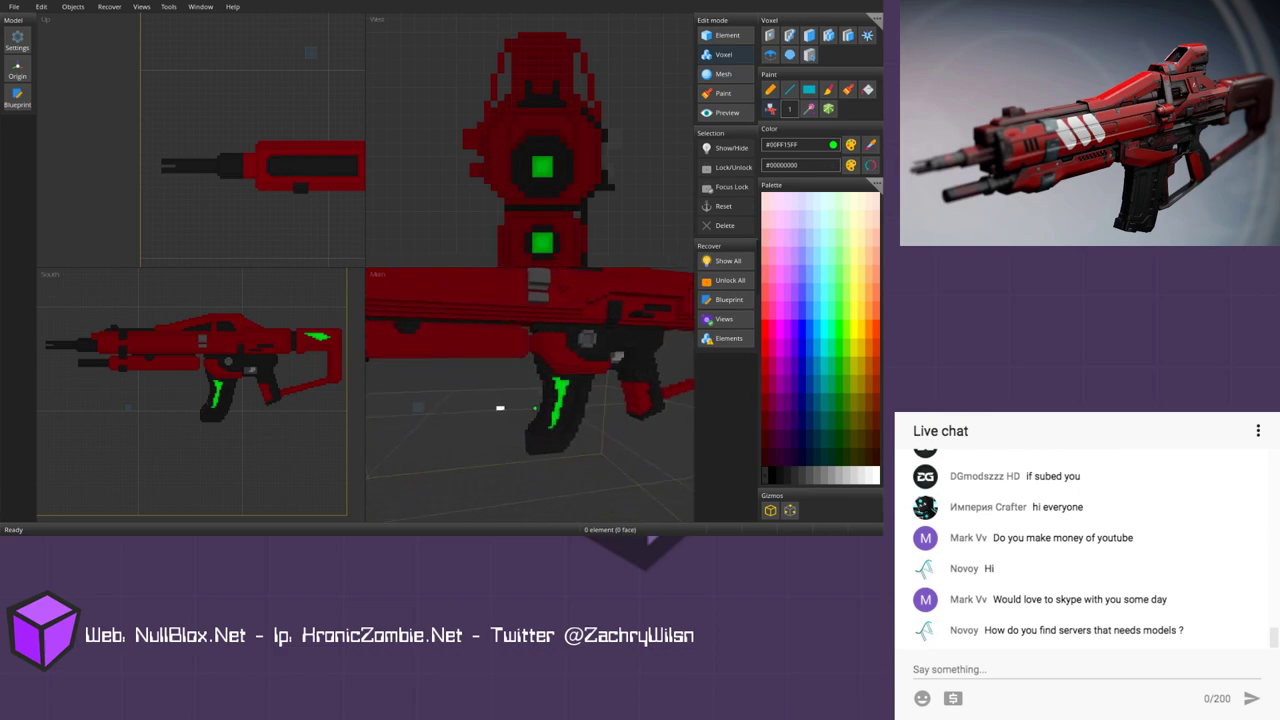
right_drag(503, 411, 506, 433)
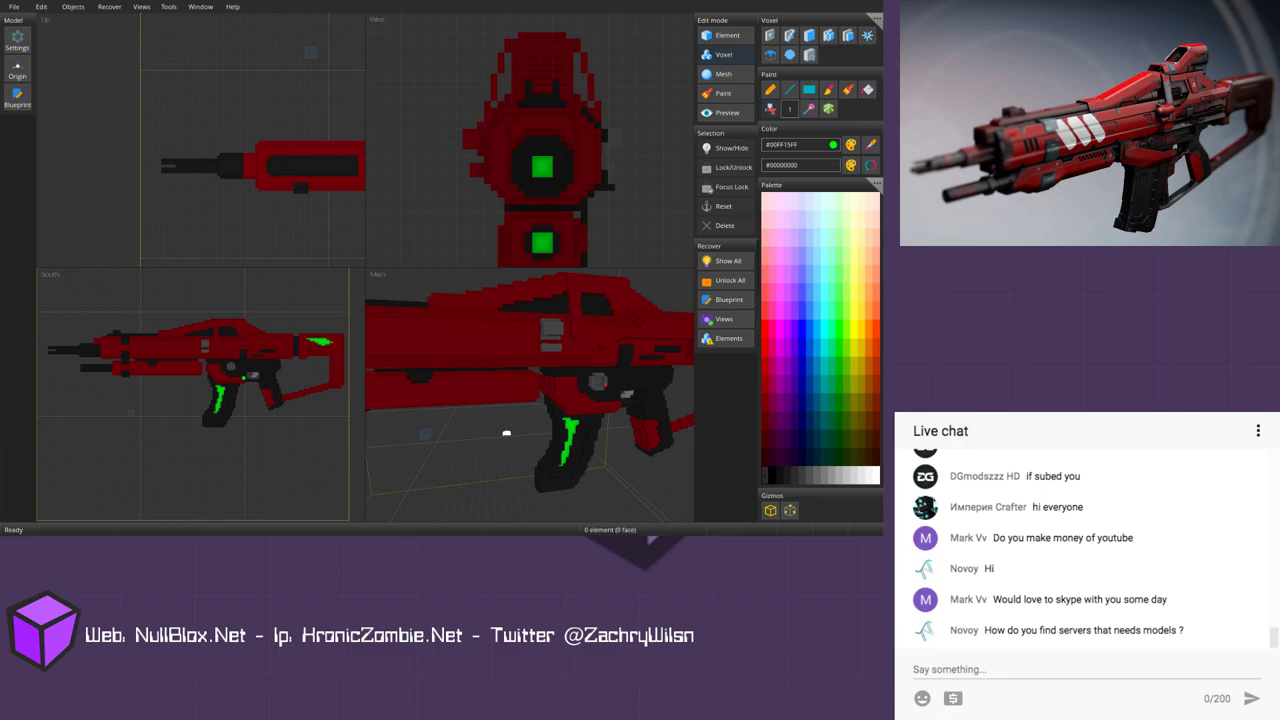
scroll(240, 383, up, 2)
middle_drag(243, 383, 237, 391)
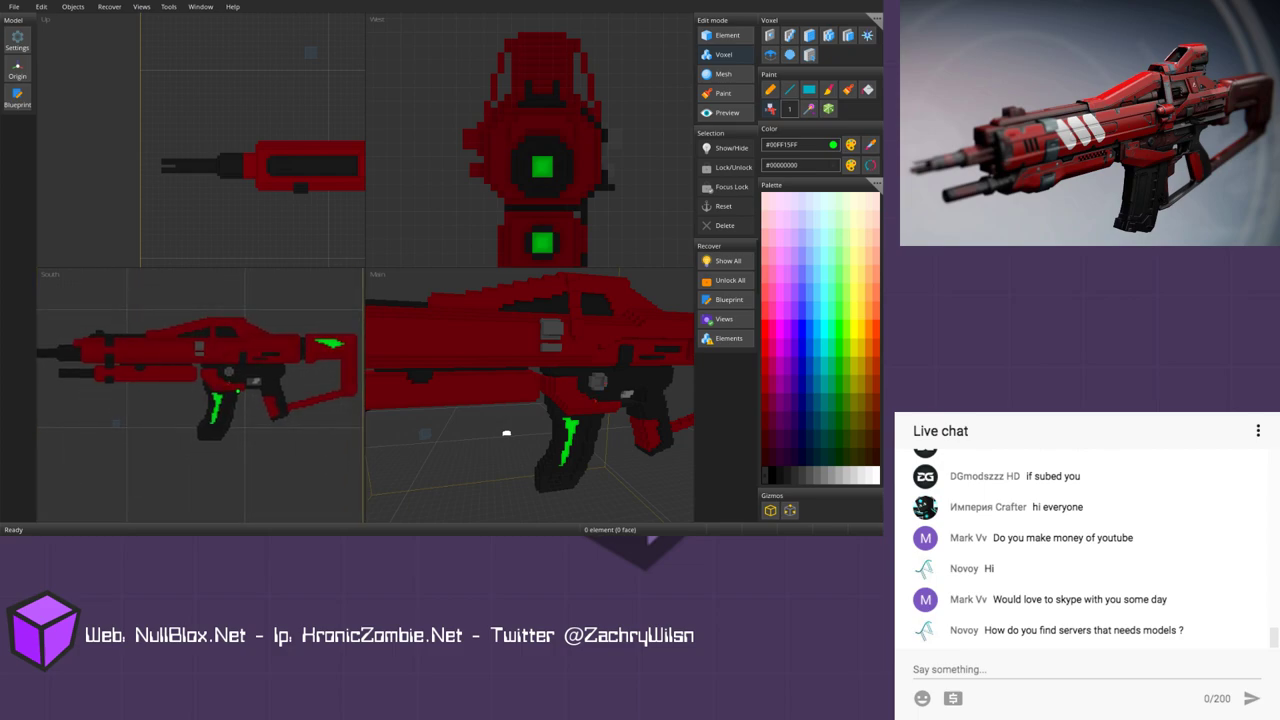
scroll(255, 390, up, 1)
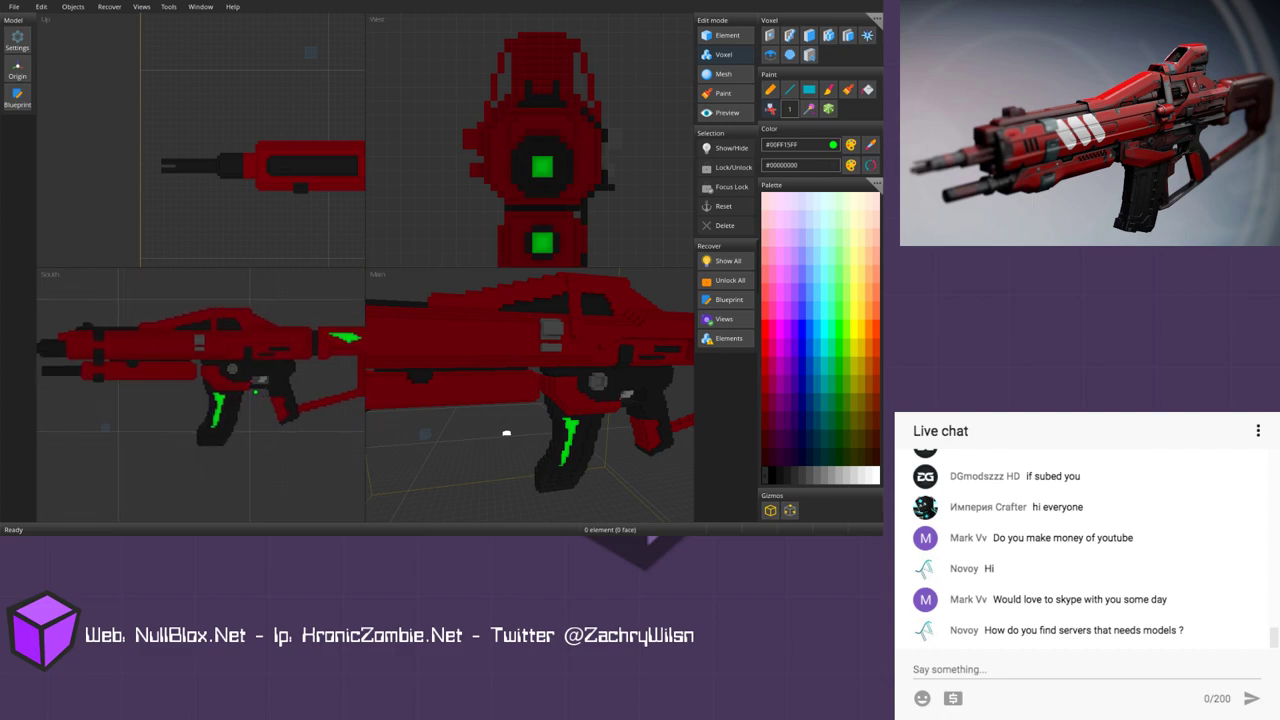
scroll(507, 431, down, 2)
middle_drag(509, 428, 527, 415)
right_drag(527, 415, 514, 431)
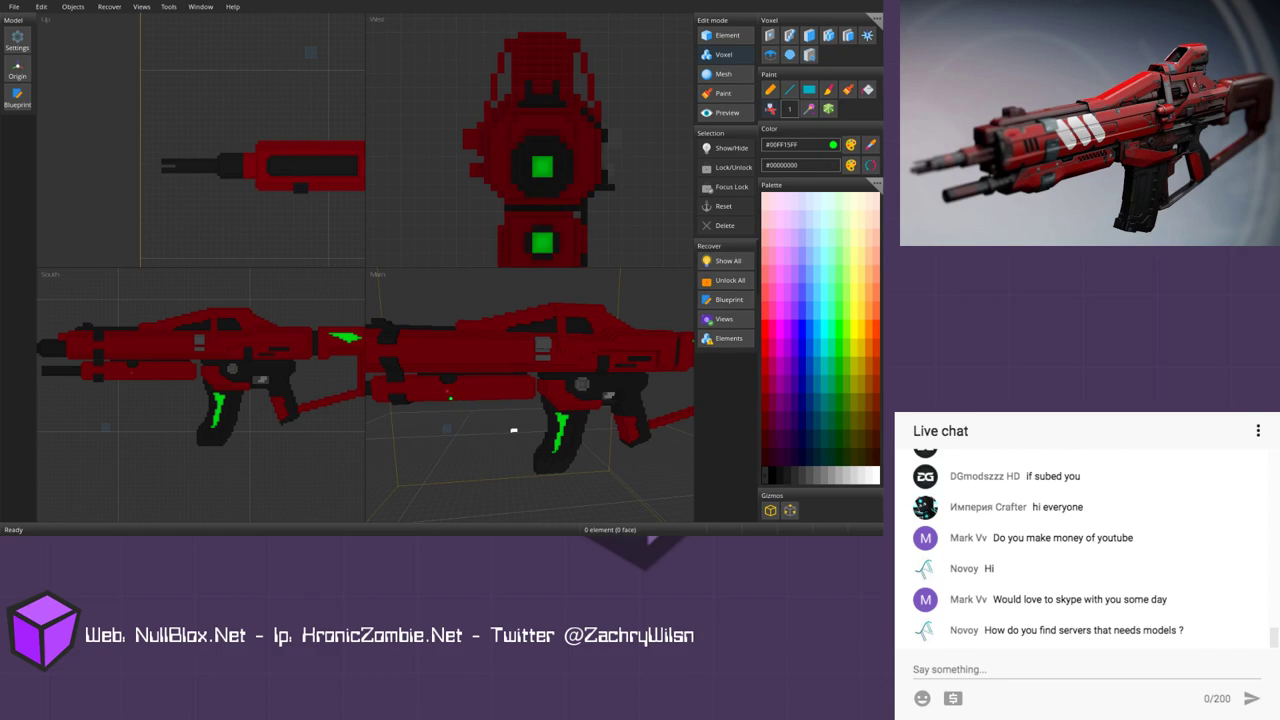
Step: Try filling the upper barrel at the rifle's front with grey #666666, and undo the fill
middle_drag(244, 389, 285, 401)
scroll(258, 385, up, 2)
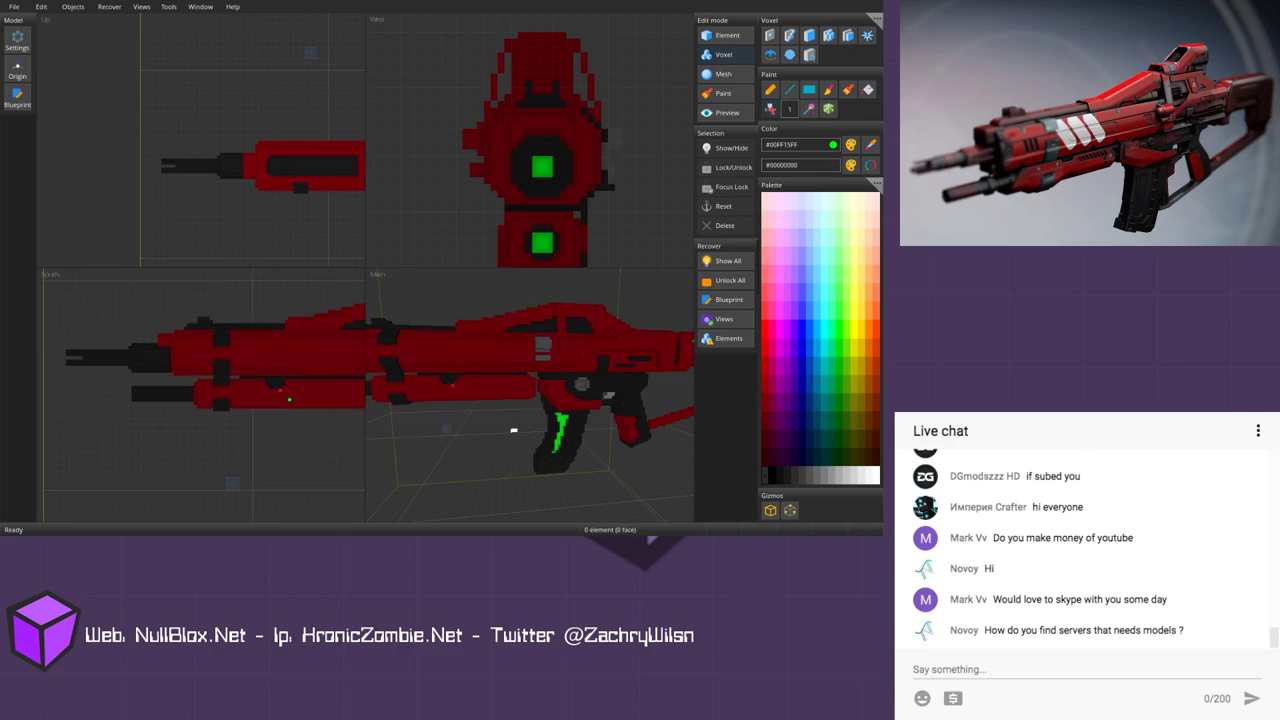
alt+click(179, 394)
click(817, 477)
click(868, 89)
click(145, 360)
scroll(156, 368, down, 2)
middle_drag(244, 386, 165, 355)
key(ctrl+z)
scroll(167, 359, down, 1)
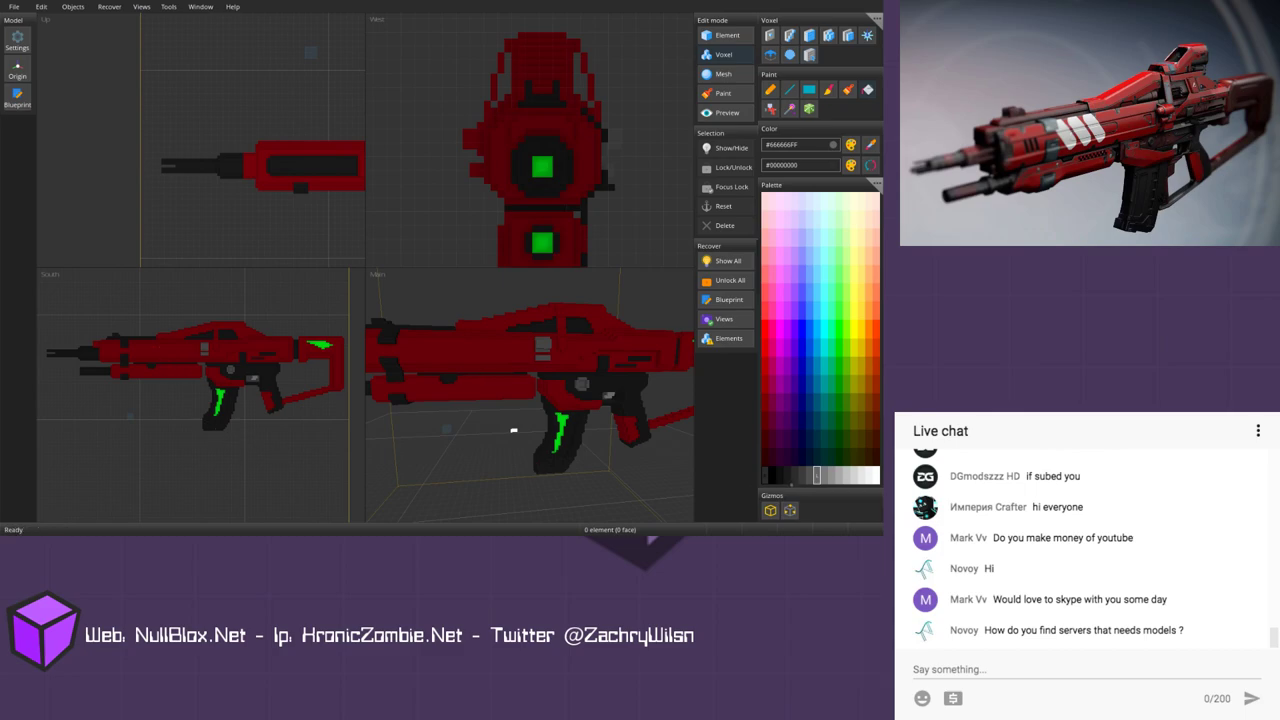
Step: Fill the magazine body with dark grey #2B2B2B and the dark lower receiver with a near-black shade
click(795, 476)
click(226, 416)
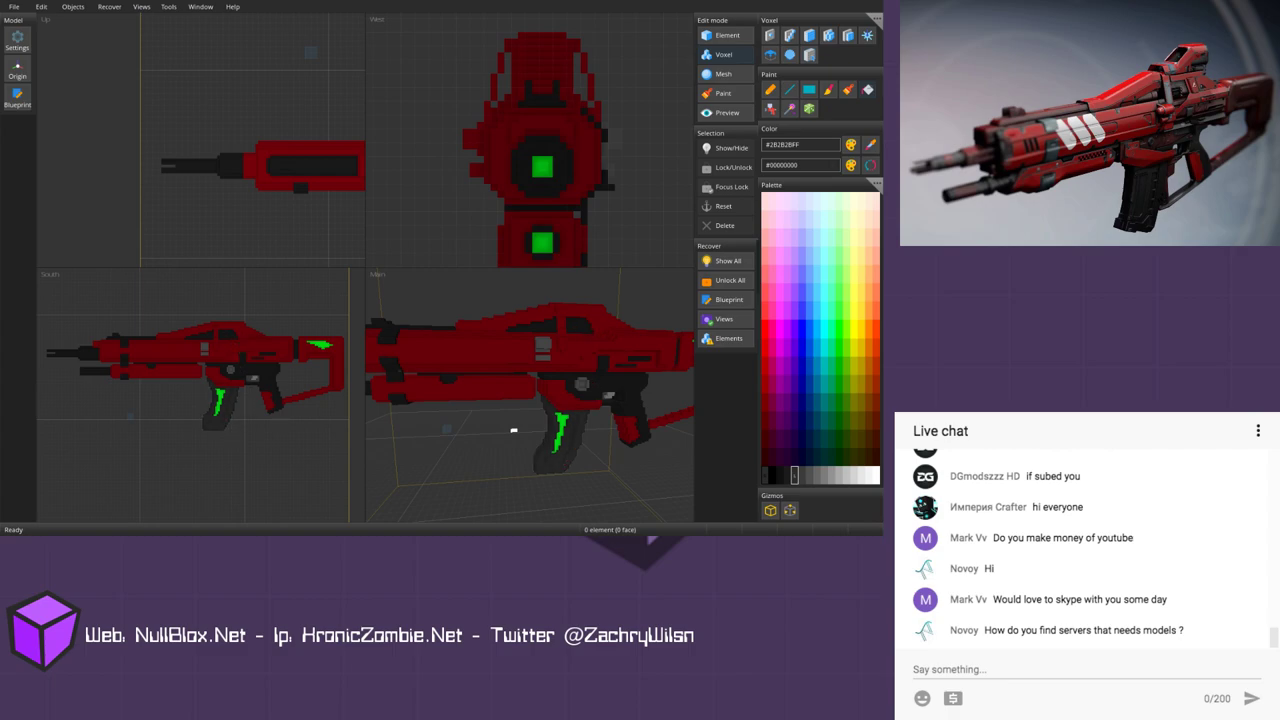
click(779, 476)
click(255, 378)
Step: Fill the dark bands around the front handguard and the lower tube with grey #505050
click(787, 475)
scroll(201, 395, up, 2)
middle_drag(201, 395, 189, 430)
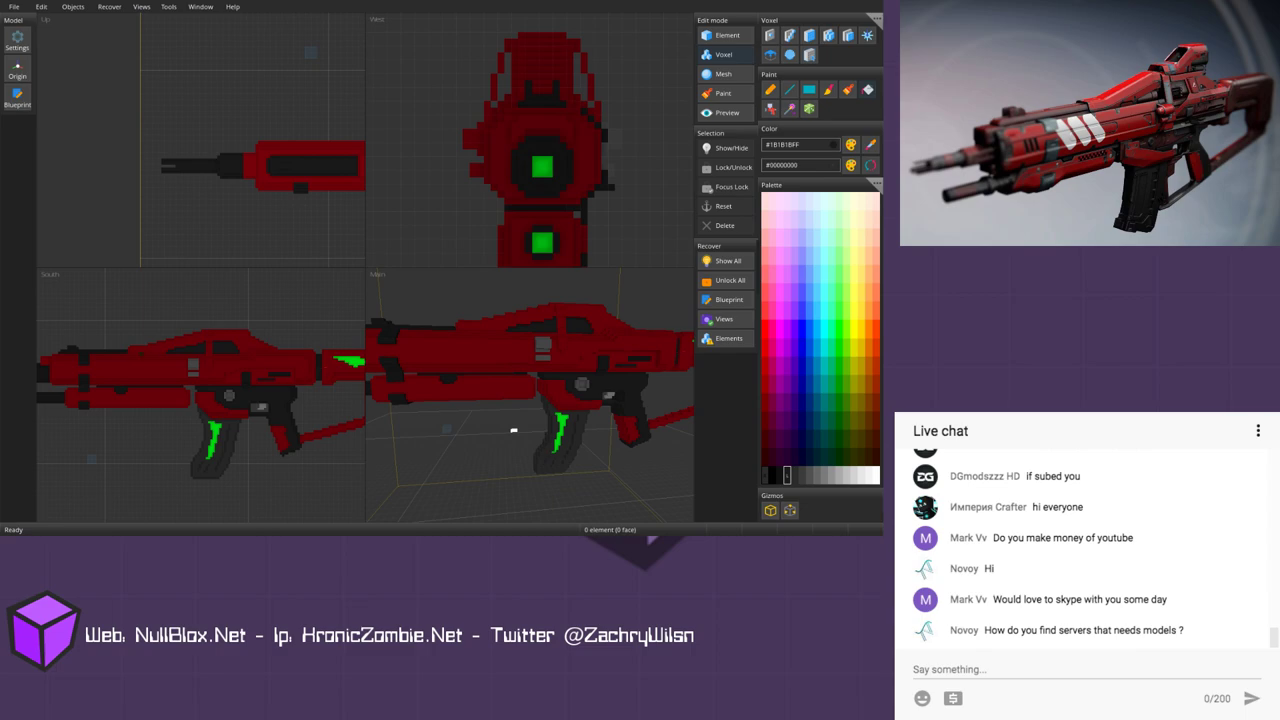
middle_drag(189, 430, 274, 397)
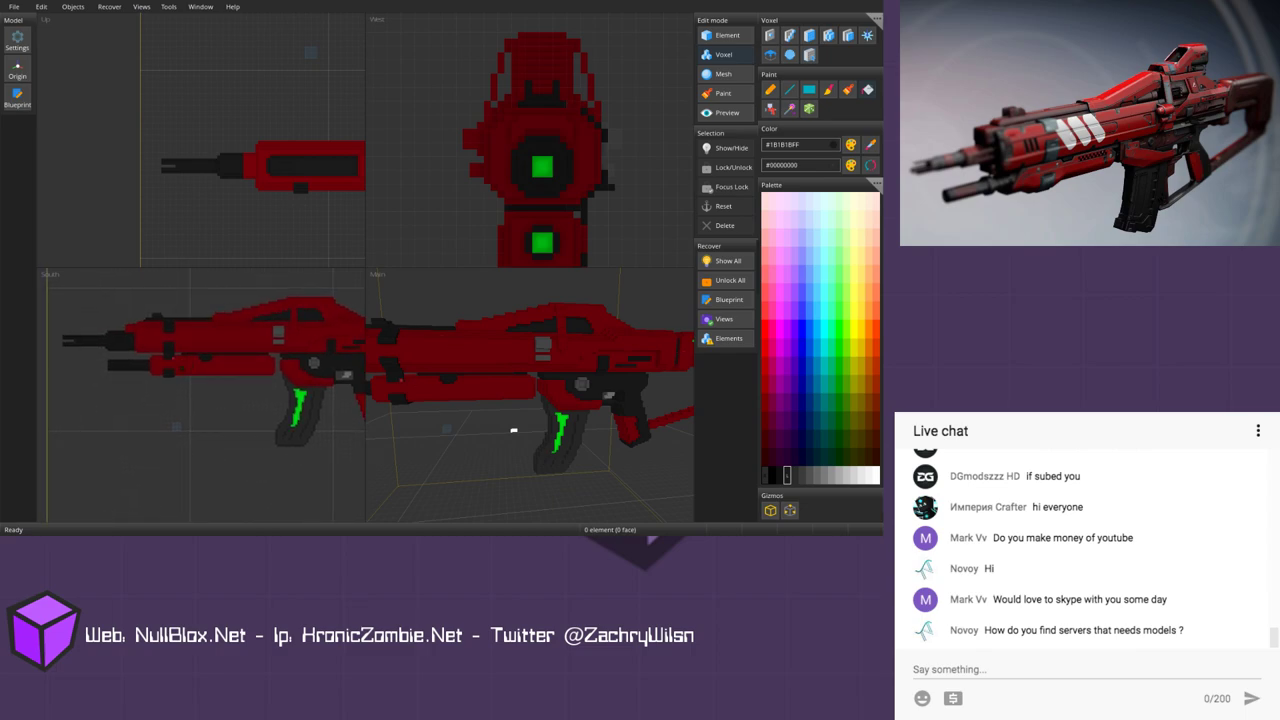
click(809, 475)
click(171, 354)
click(171, 371)
click(170, 350)
click(170, 347)
click(170, 344)
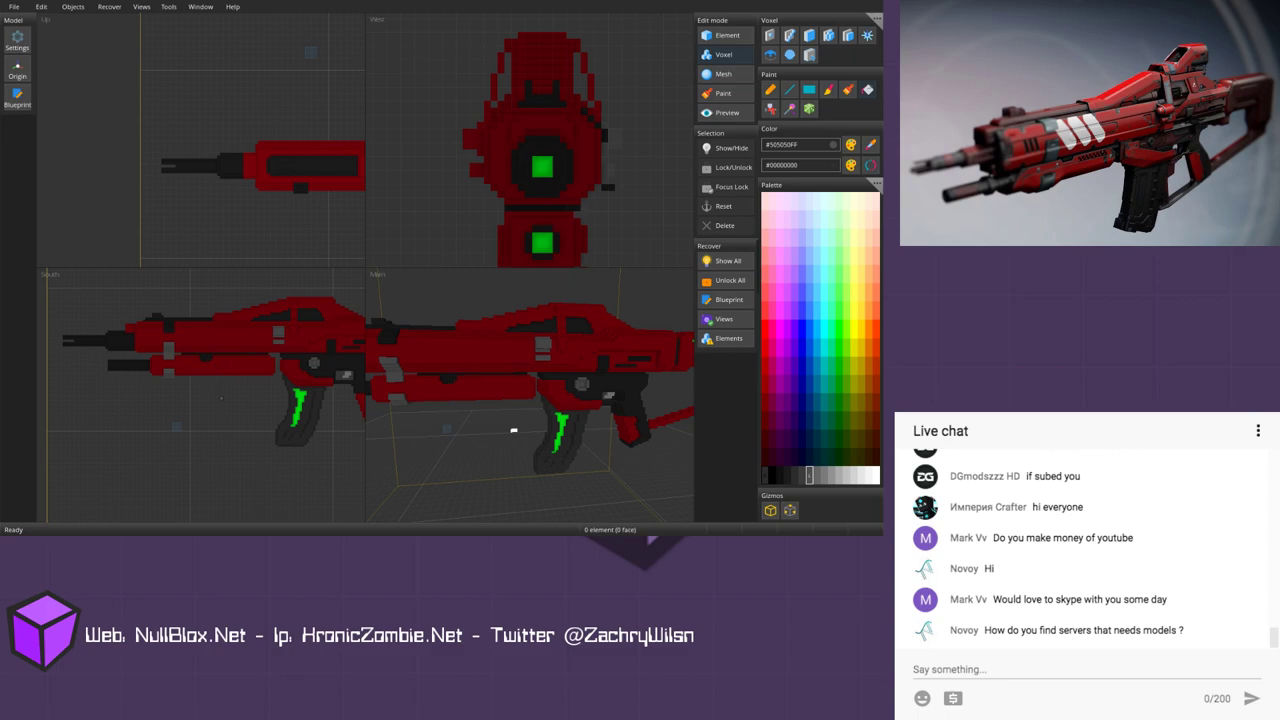
Step: Fill the upper and lower barrels at the rifle's front with dark grey #3C3C3C
middle_drag(220, 397, 181, 400)
click(801, 475)
middle_drag(221, 336, 353, 321)
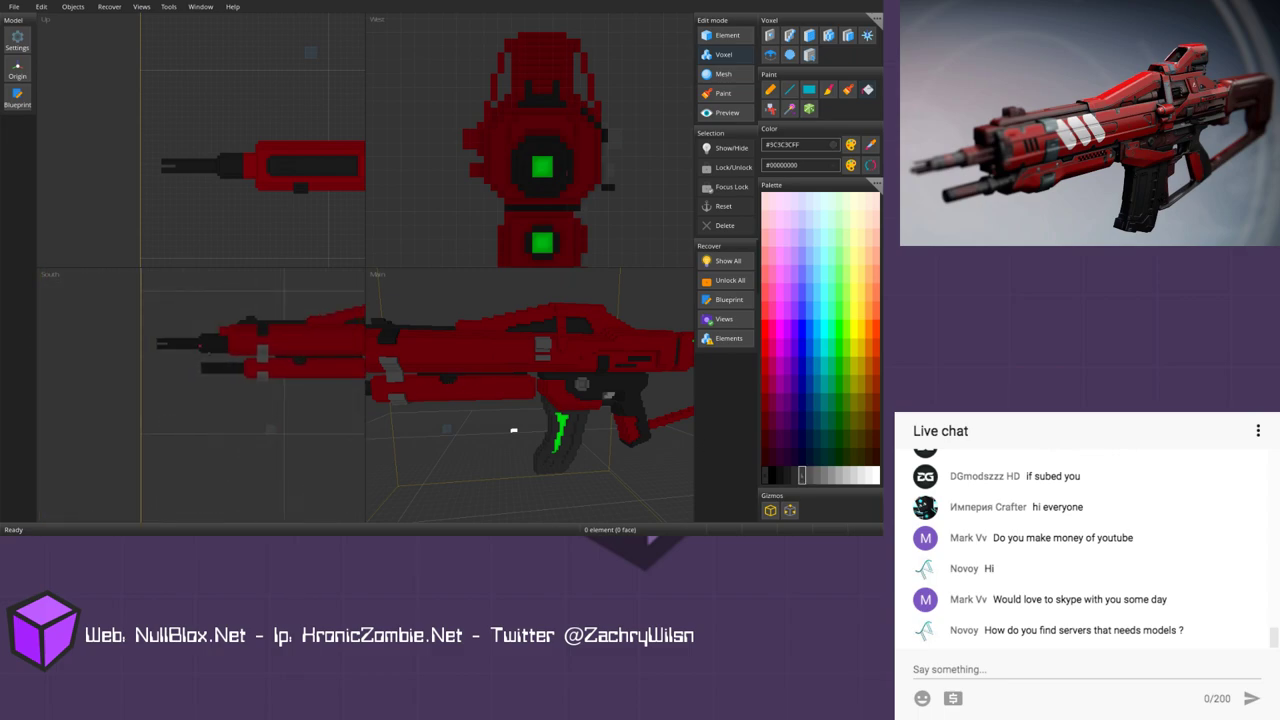
click(190, 327)
middle_drag(193, 293, 153, 300)
click(197, 356)
middle_drag(298, 328, 197, 353)
scroll(233, 325, down, 2)
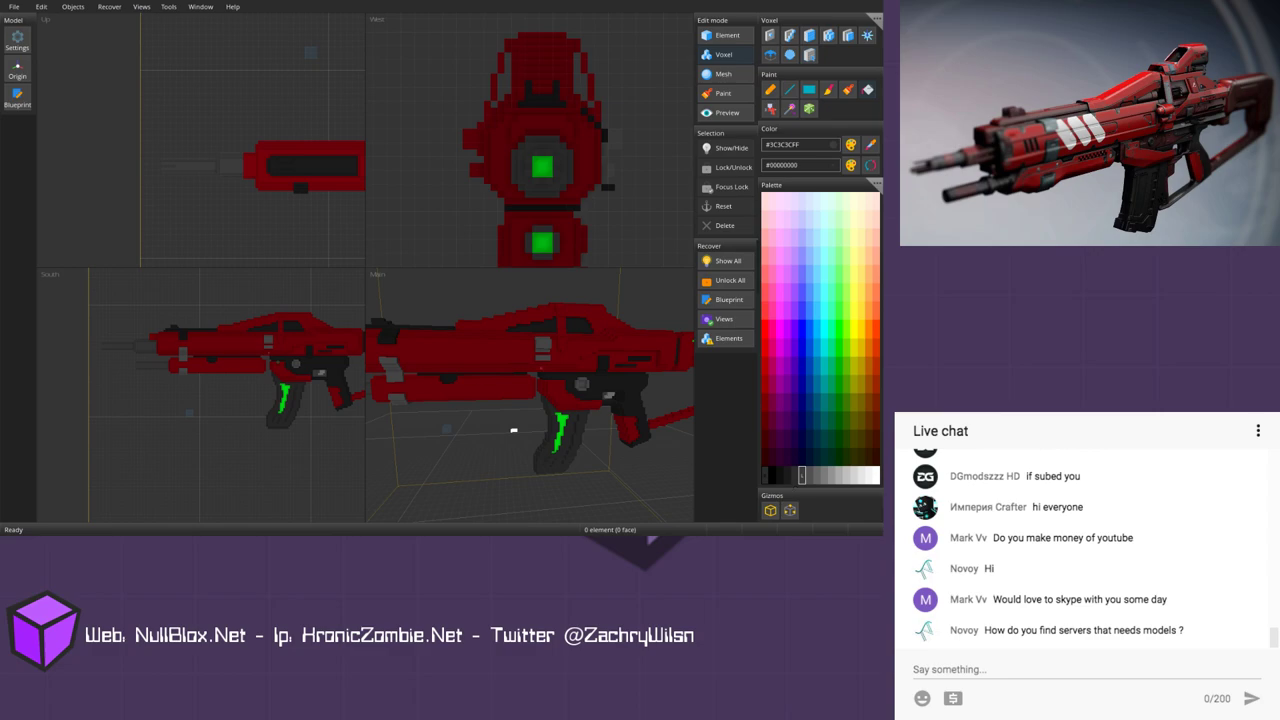
Step: Repaint the thick collar of the upper barrel near-black #1B1B1B, leaving the thin barrels grey
click(786, 475)
click(867, 35)
scroll(188, 332, up, 3)
scroll(200, 395, up, 3)
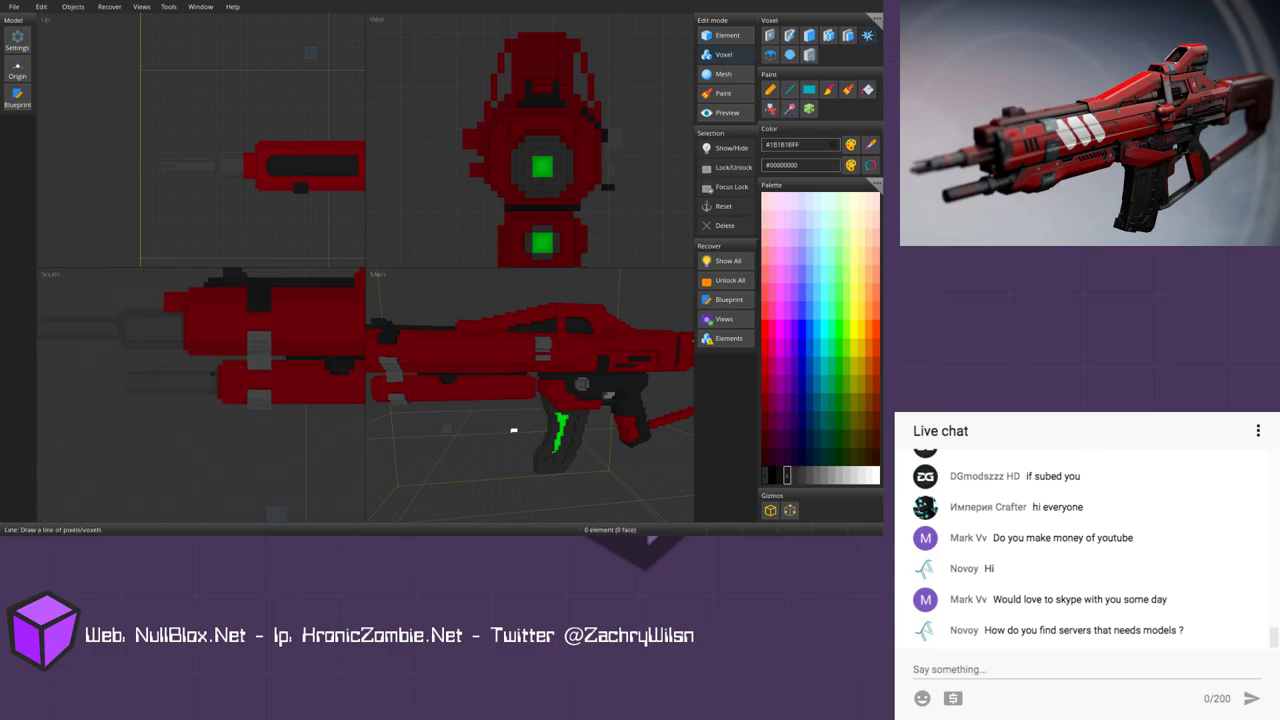
drag(176, 363, 176, 342)
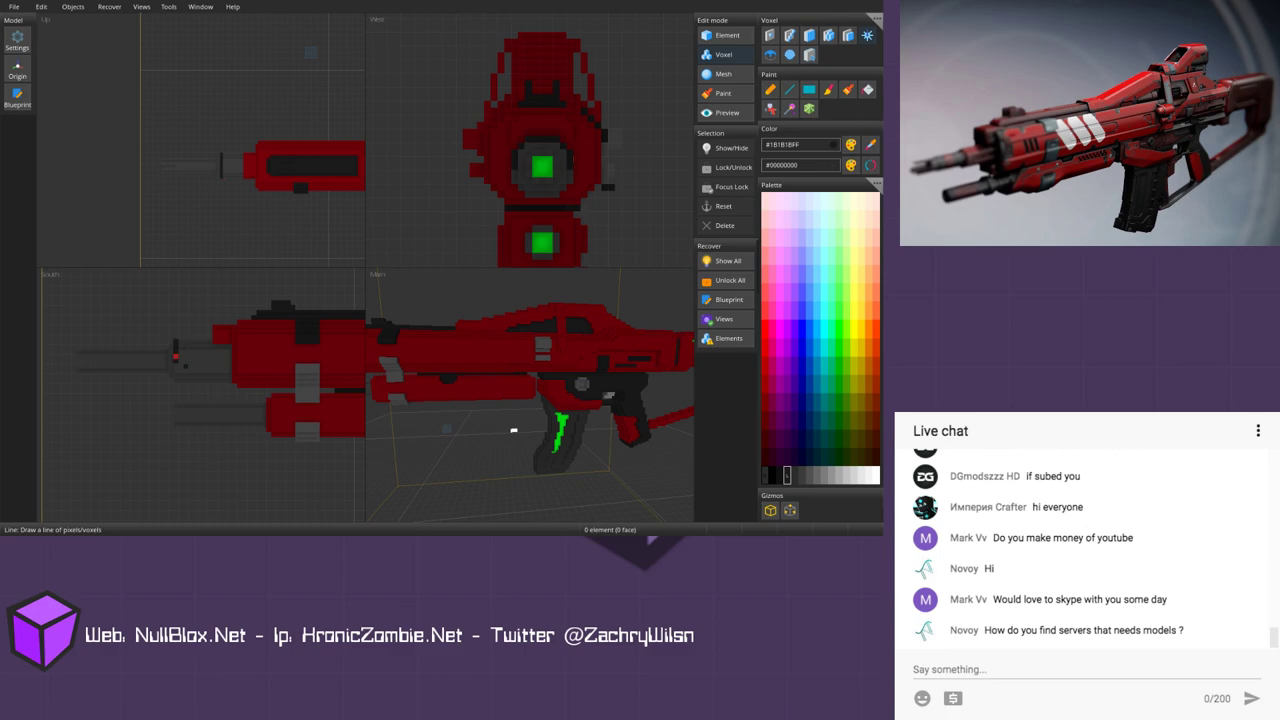
mouse_move(525, 161)
mouse_down()
mouse_move(542, 146)
mouse_move(542, 188)
mouse_up()
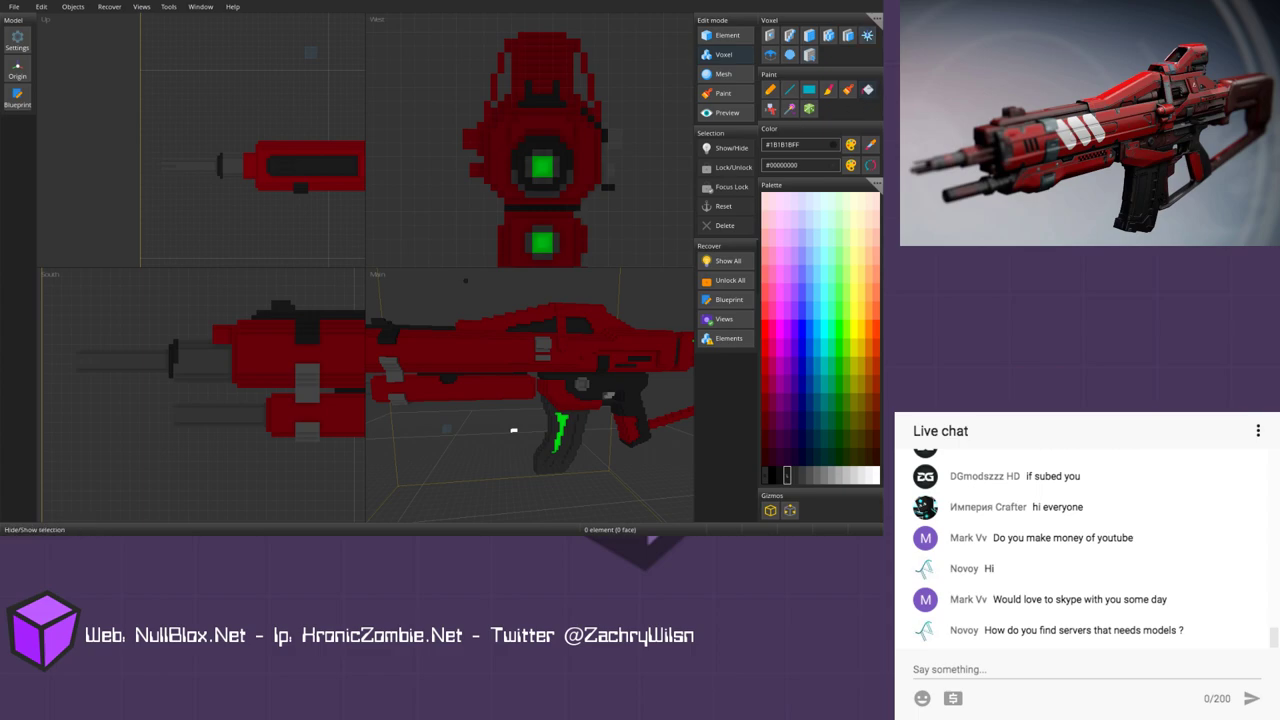
click(205, 371)
scroll(286, 356, down, 2)
middle_drag(286, 356, 211, 350)
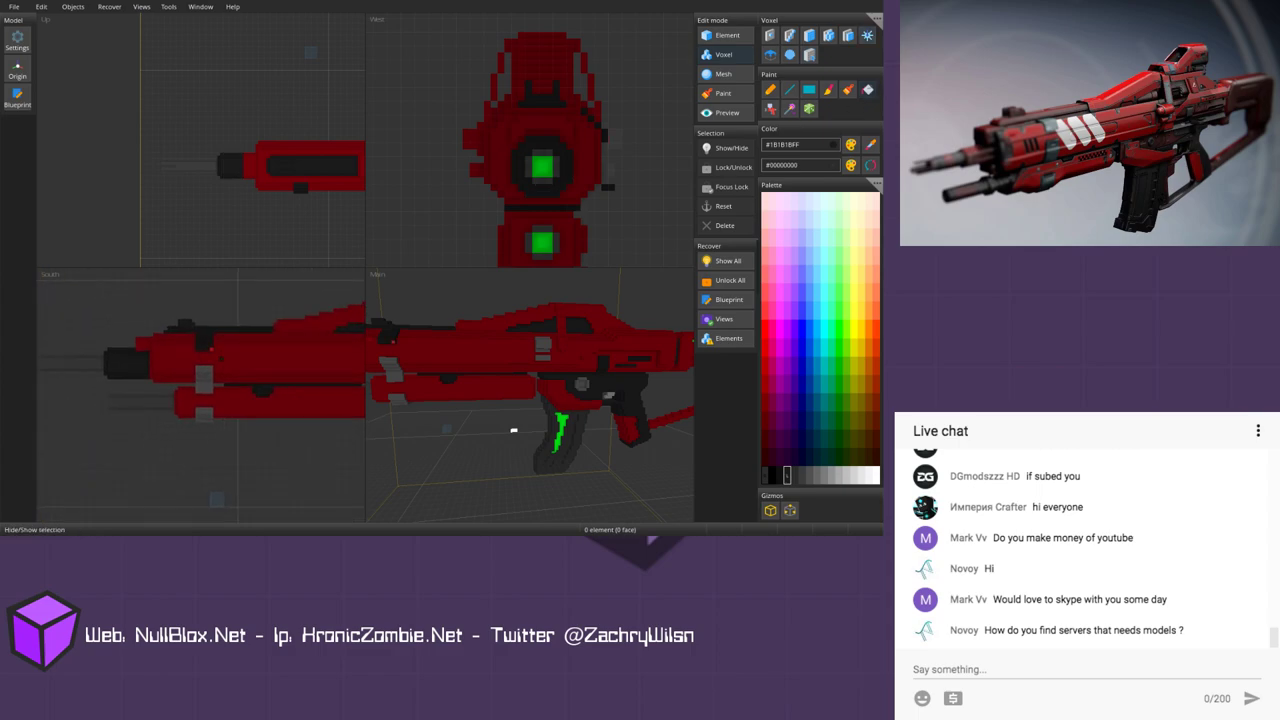
Step: Paint the upper part of the front handguard band grey #505050 and trim its lower edge with the body's red
click(809, 475)
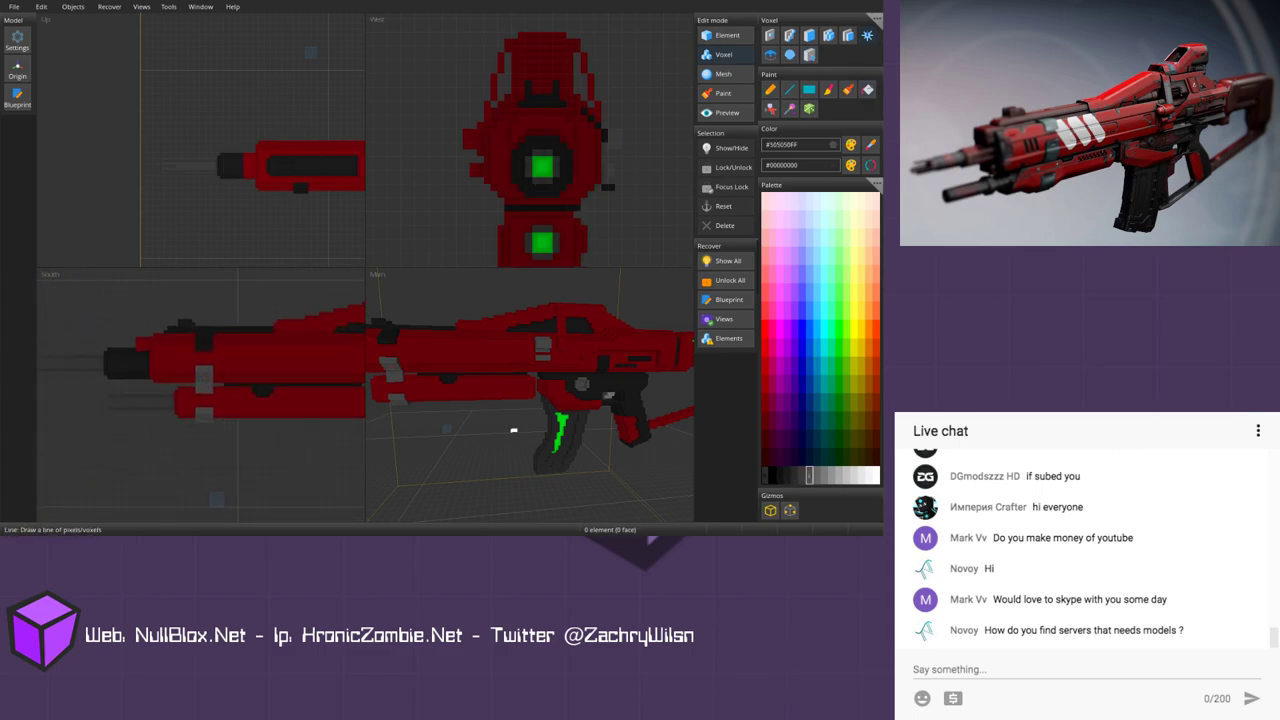
right_drag(523, 434, 515, 400)
drag(500, 359, 492, 408)
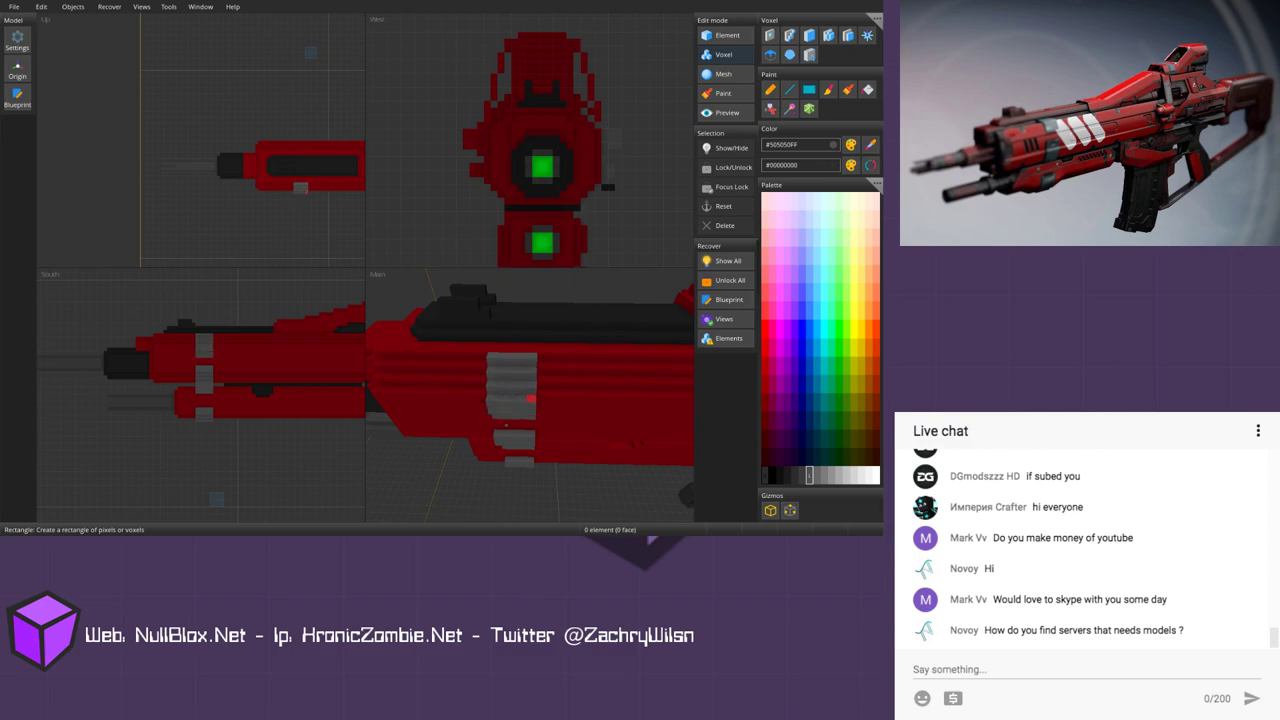
right_drag(546, 390, 572, 331)
alt+click(572, 331)
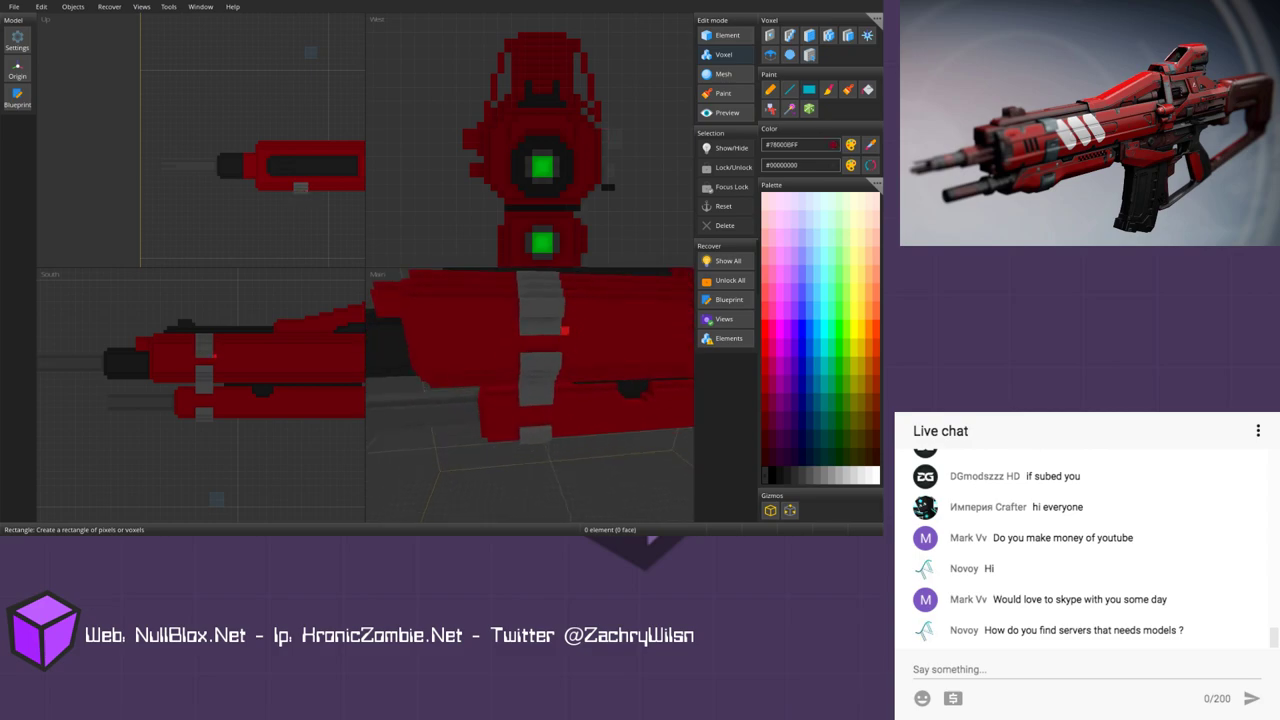
drag(565, 321, 520, 314)
alt+click(542, 293)
Step: Sample green #00FF15 and add thin jagged lines below and behind the magazine's existing green stripe
scroll(275, 387, down, 3)
middle_drag(275, 387, 209, 369)
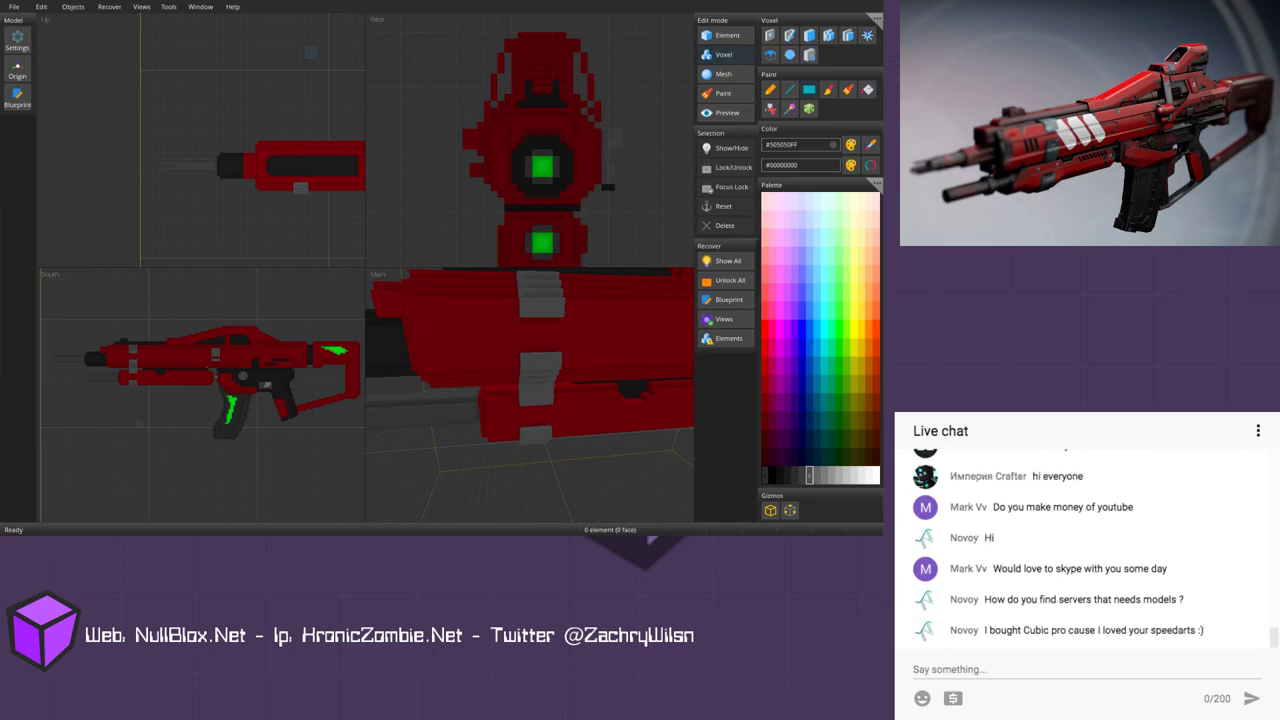
middle_drag(246, 393, 208, 364)
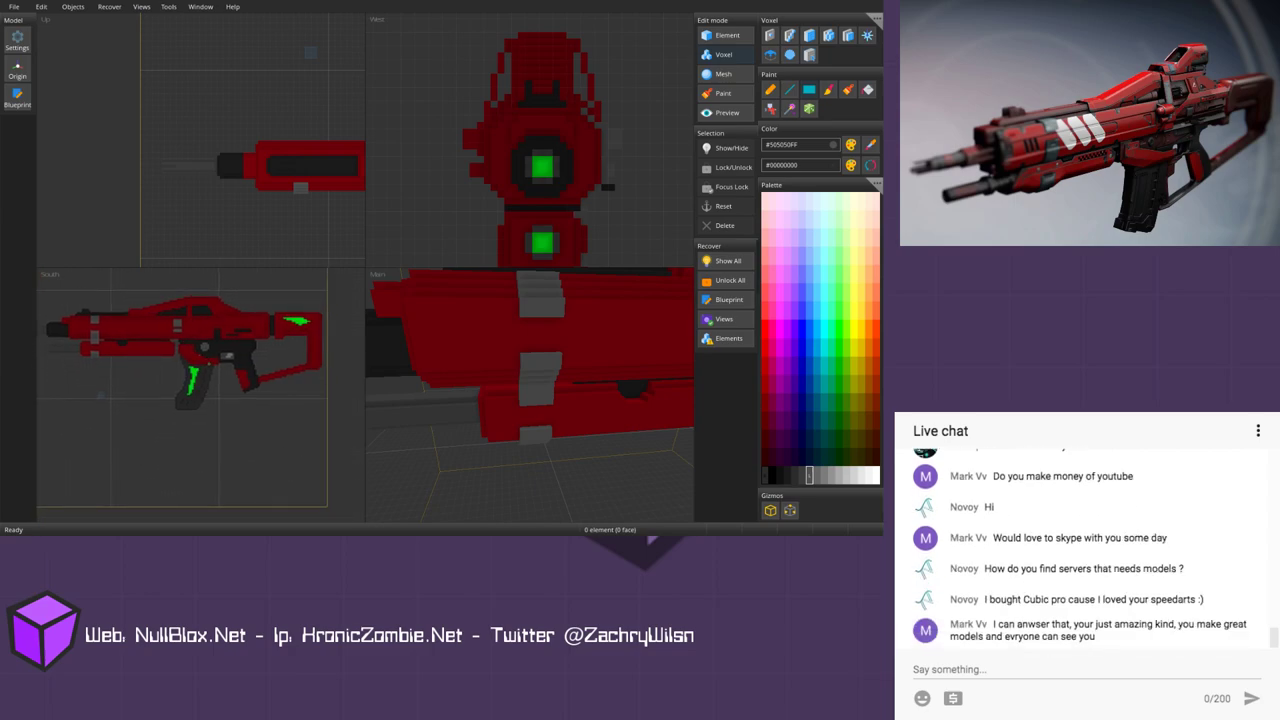
scroll(200, 385, up, 5)
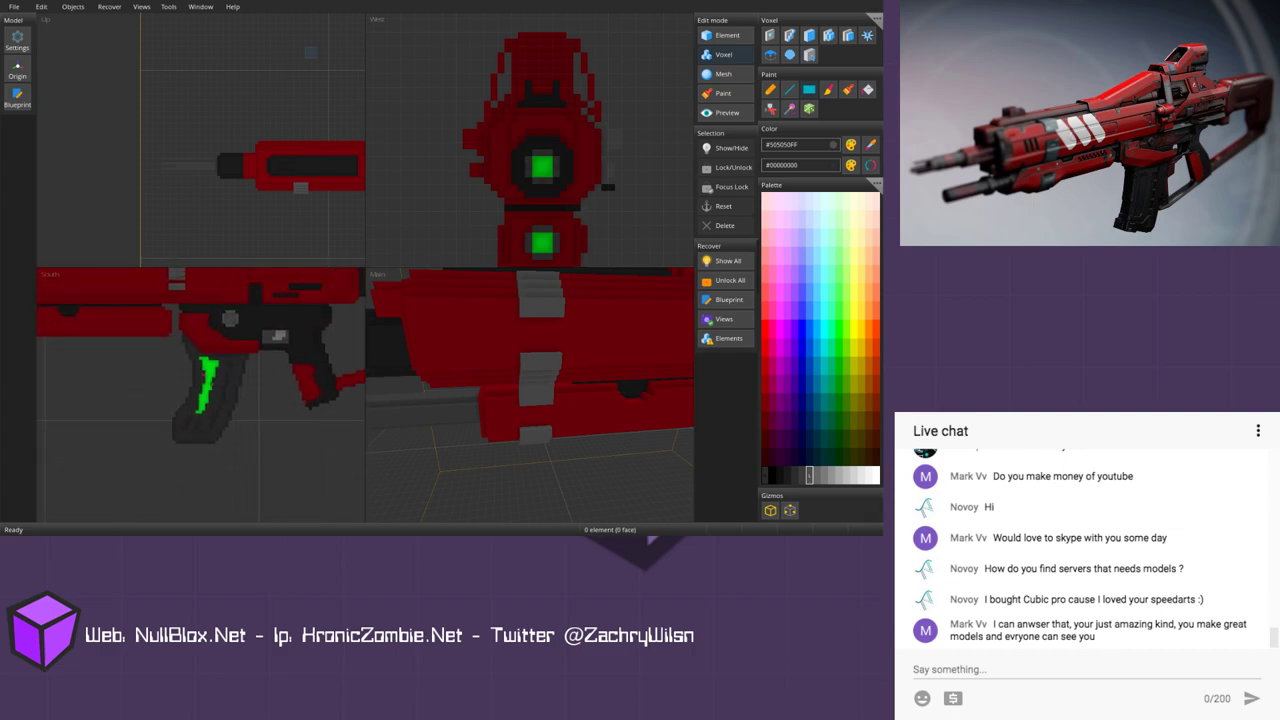
alt+click(211, 376)
click(866, 36)
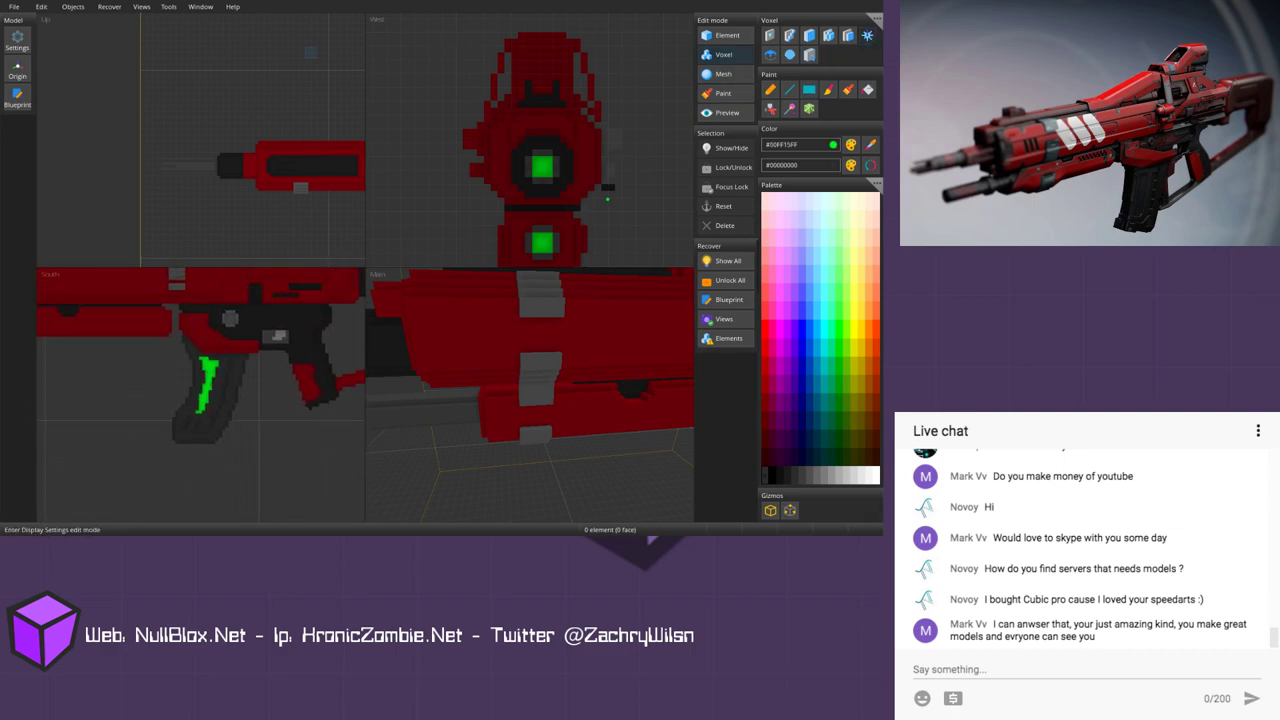
scroll(336, 332, up, 5)
middle_drag(208, 405, 211, 349)
click(160, 417)
key(ctrl+z)
mouse_move(158, 424)
mouse_down()
mouse_move(176, 400)
mouse_move(195, 423)
mouse_move(203, 407)
mouse_move(244, 405)
mouse_move(270, 361)
mouse_move(263, 323)
mouse_up()
middle_drag(262, 357, 242, 432)
drag(251, 388, 250, 357)
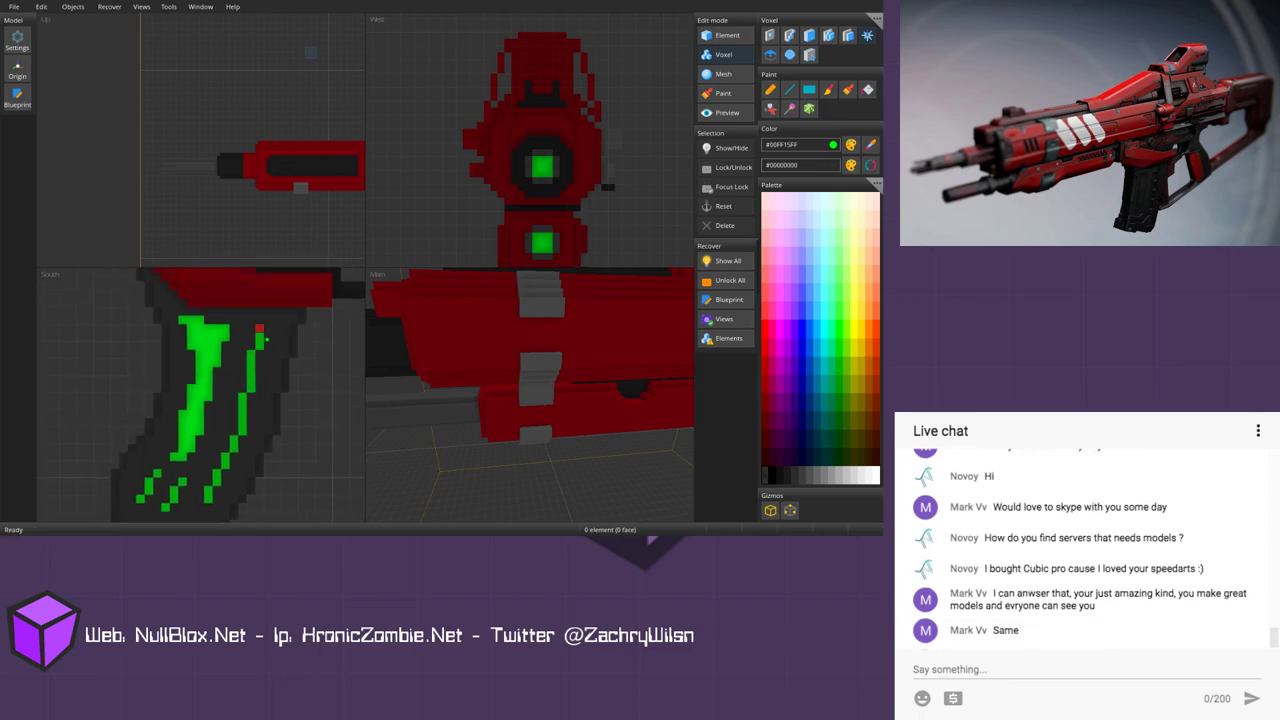
Step: Sample the body's dark red and add red voxels along the stepped underside of the front housing, beneath the black barrel collar
scroll(262, 332, down, 3)
middle_drag(250, 383, 223, 384)
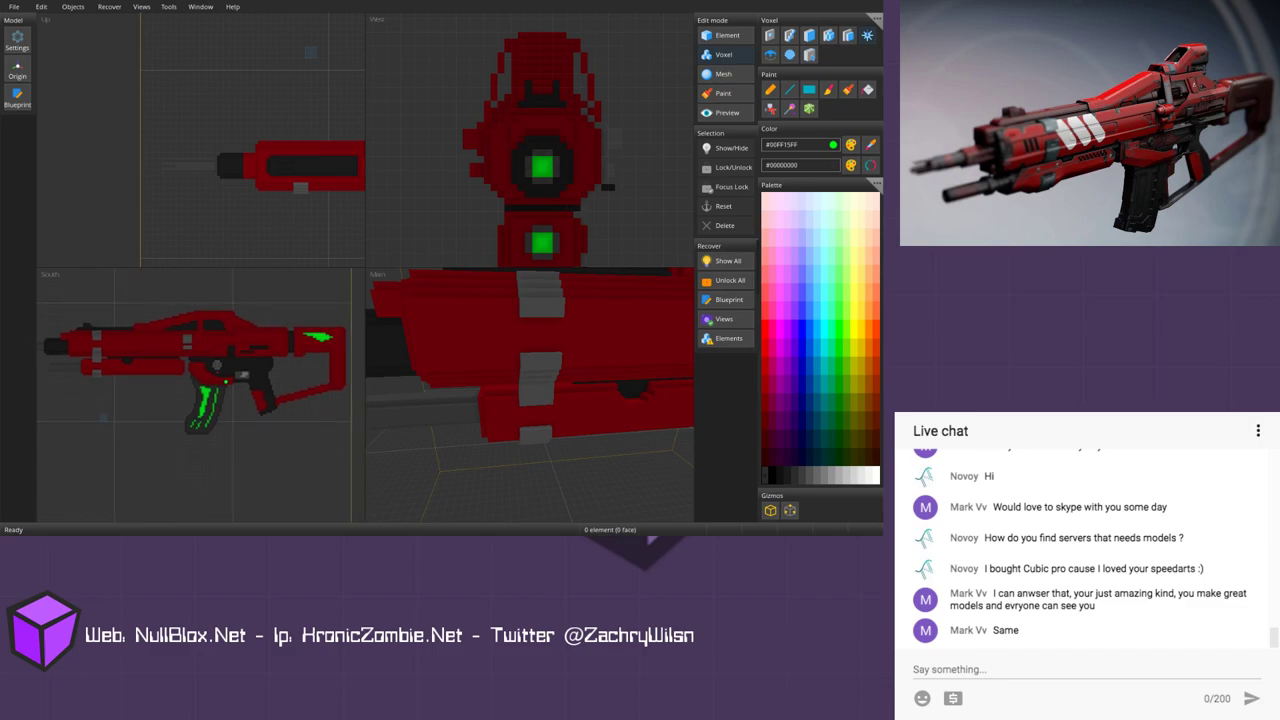
scroll(473, 358, down, 5)
middle_drag(586, 417, 494, 422)
right_drag(493, 423, 554, 449)
scroll(560, 458, up, 5)
middle_drag(563, 466, 571, 495)
right_drag(571, 494, 563, 512)
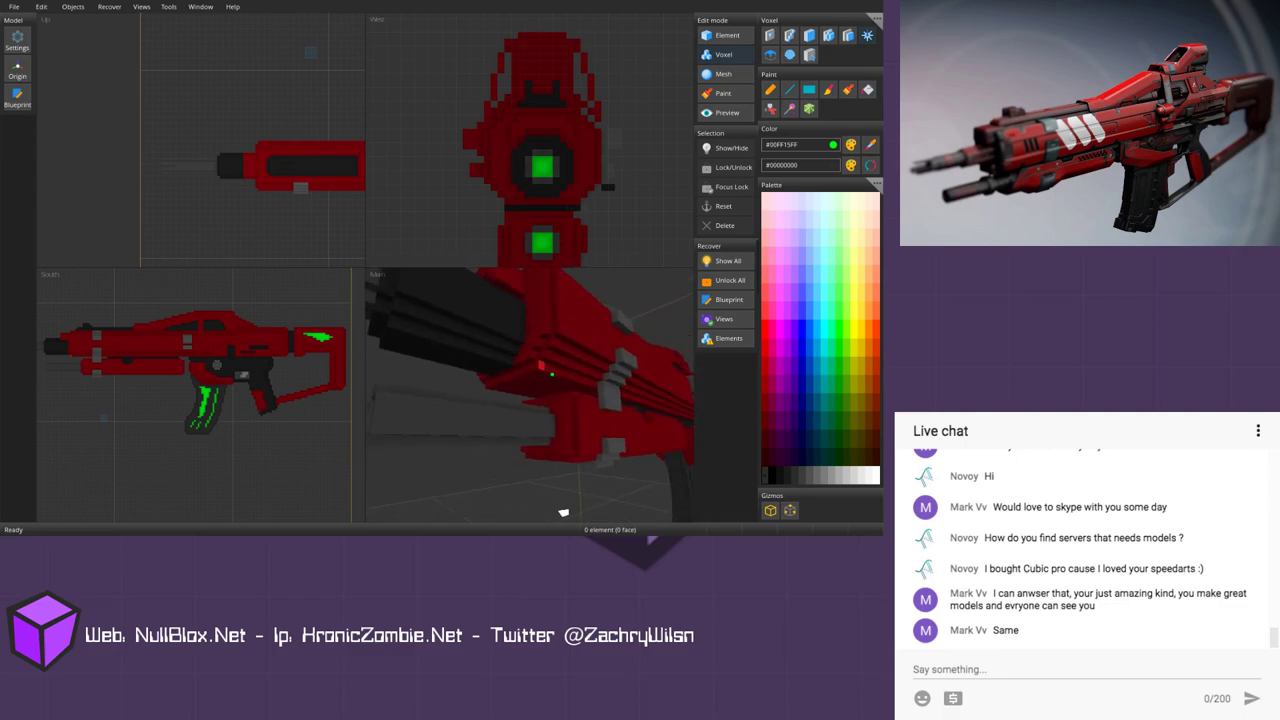
scroll(520, 378, up, 4)
mouse_move(521, 374)
right_down()
mouse_move(523, 386)
mouse_move(531, 377)
right_up()
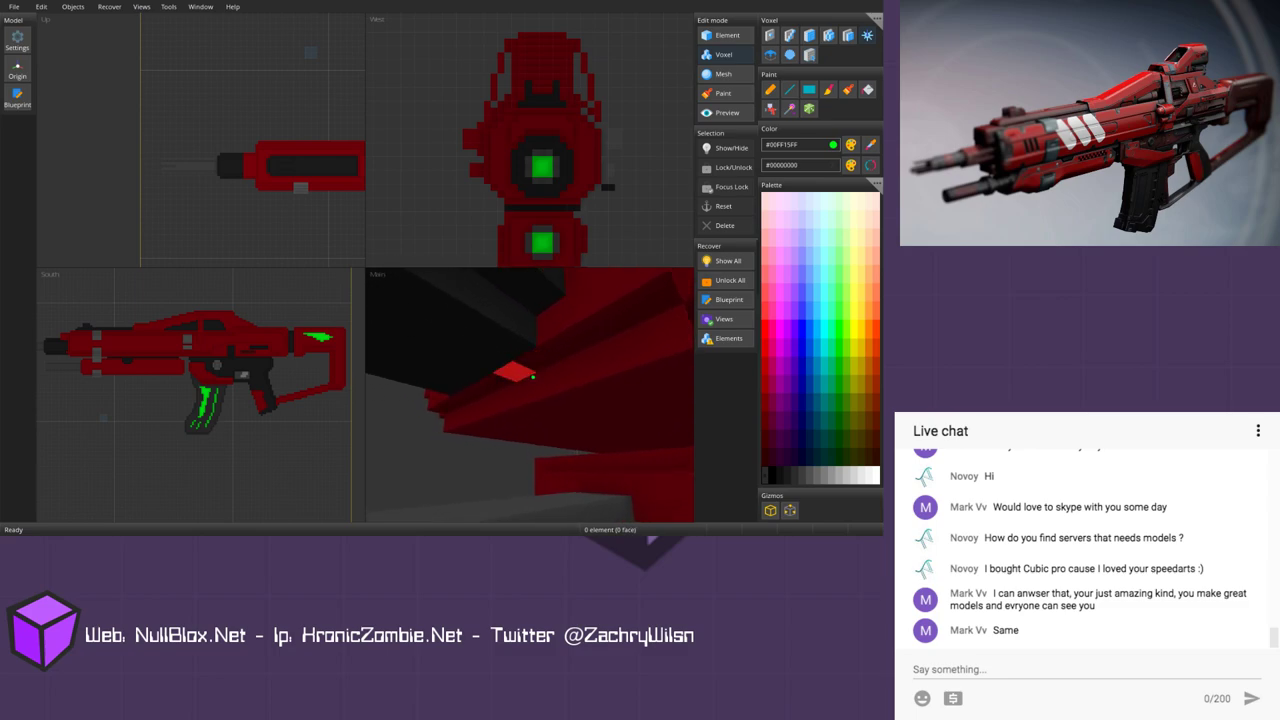
alt+click(542, 362)
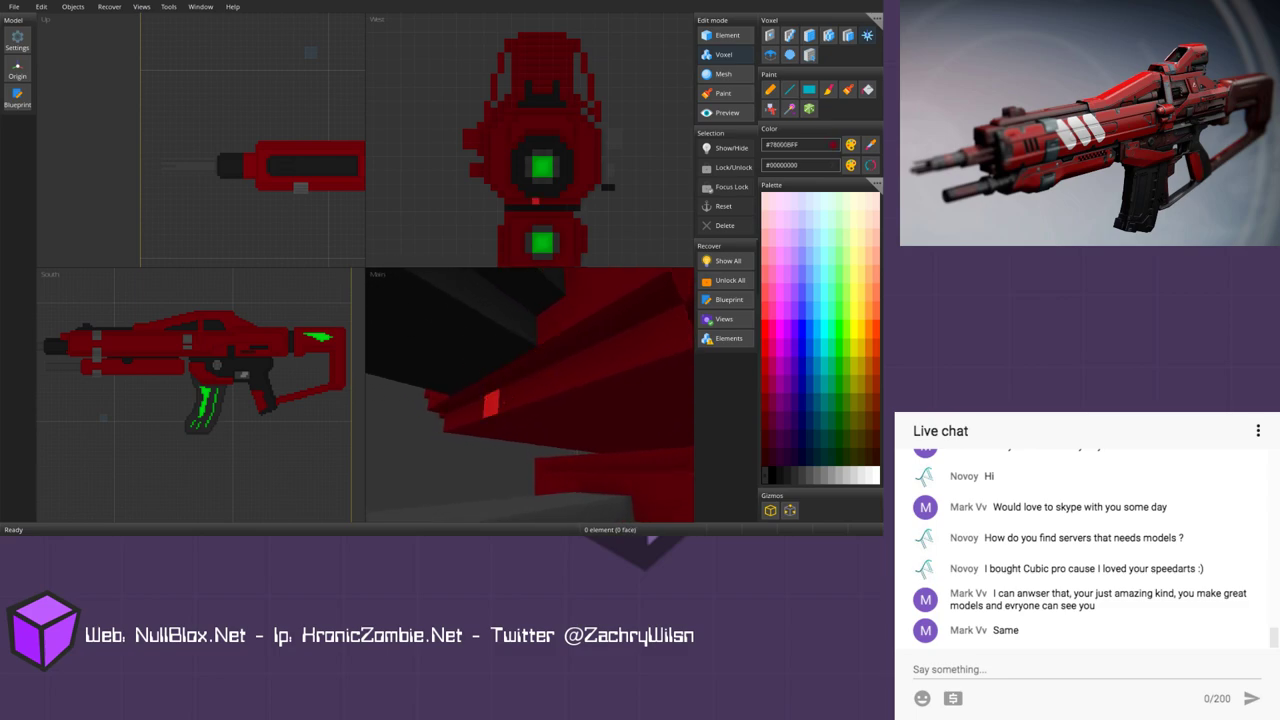
click(867, 35)
drag(568, 343, 502, 383)
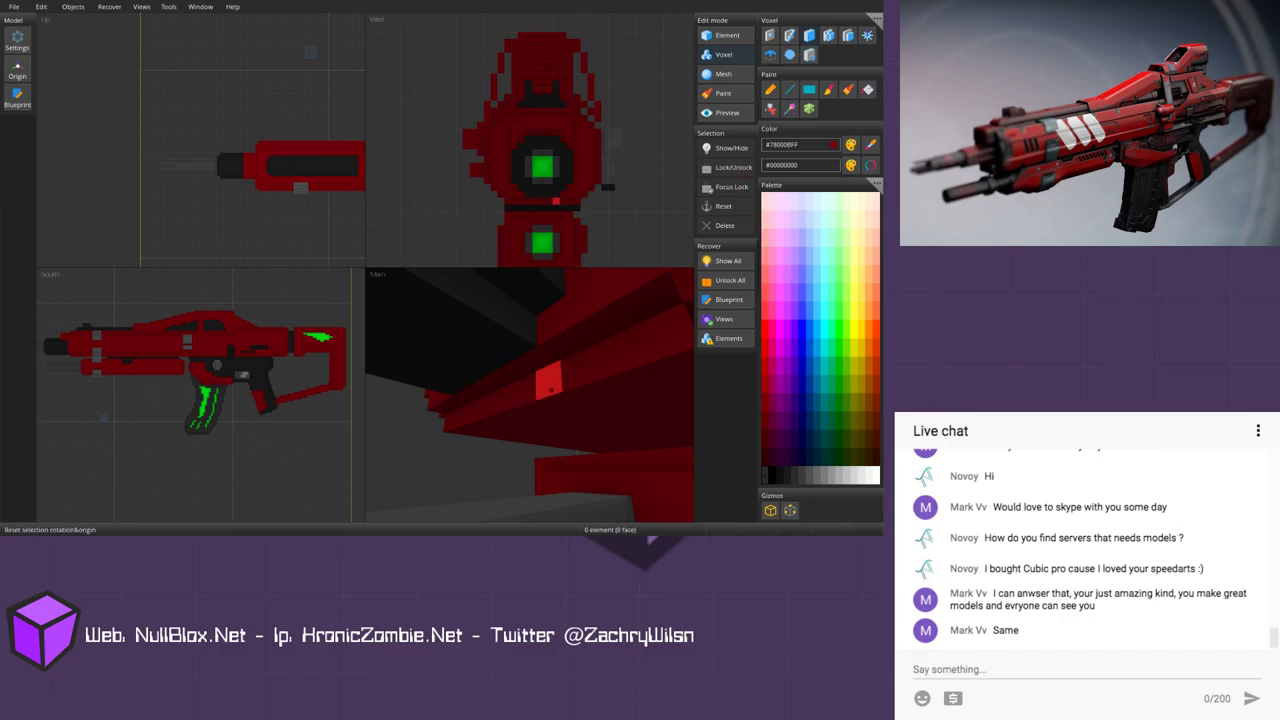
Step: Show the blueprint box, fit it over the rifle's upper body with its base at Y 8.75, and copy the voxels inside
scroll(566, 380, down, 5)
middle_drag(566, 380, 502, 411)
scroll(502, 411, down, 5)
middle_drag(589, 494, 565, 458)
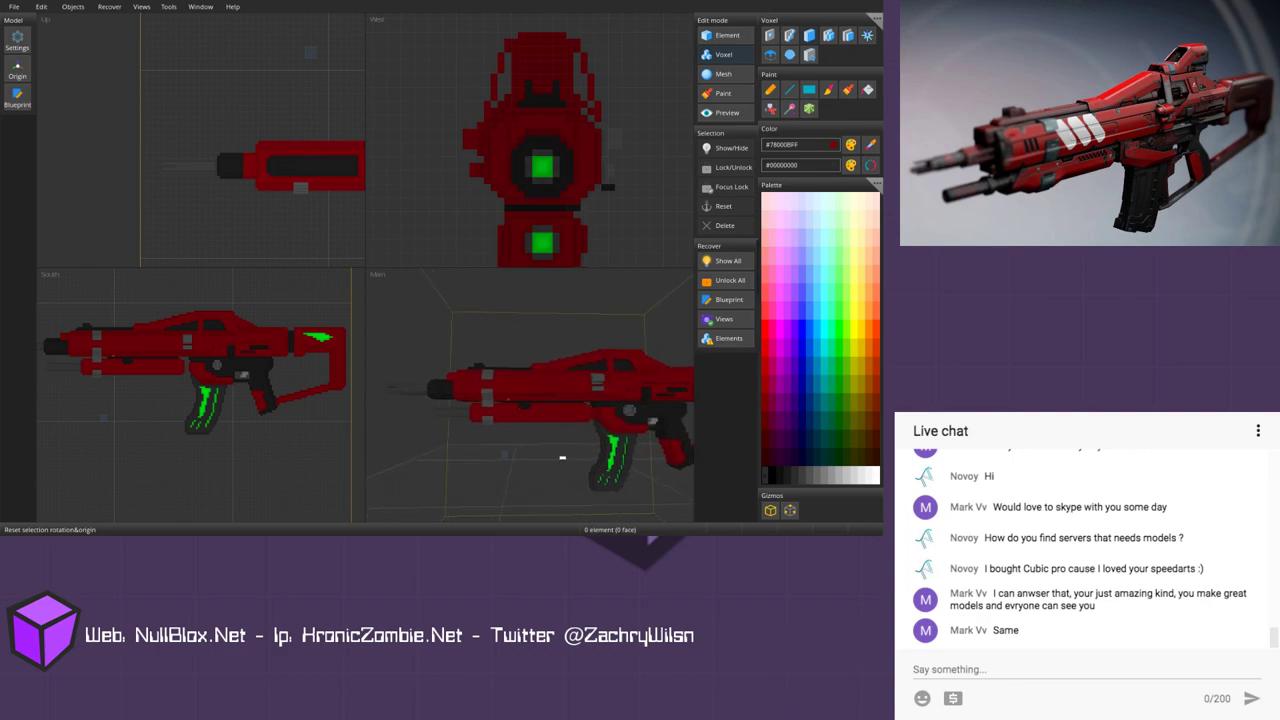
right_drag(565, 458, 539, 458)
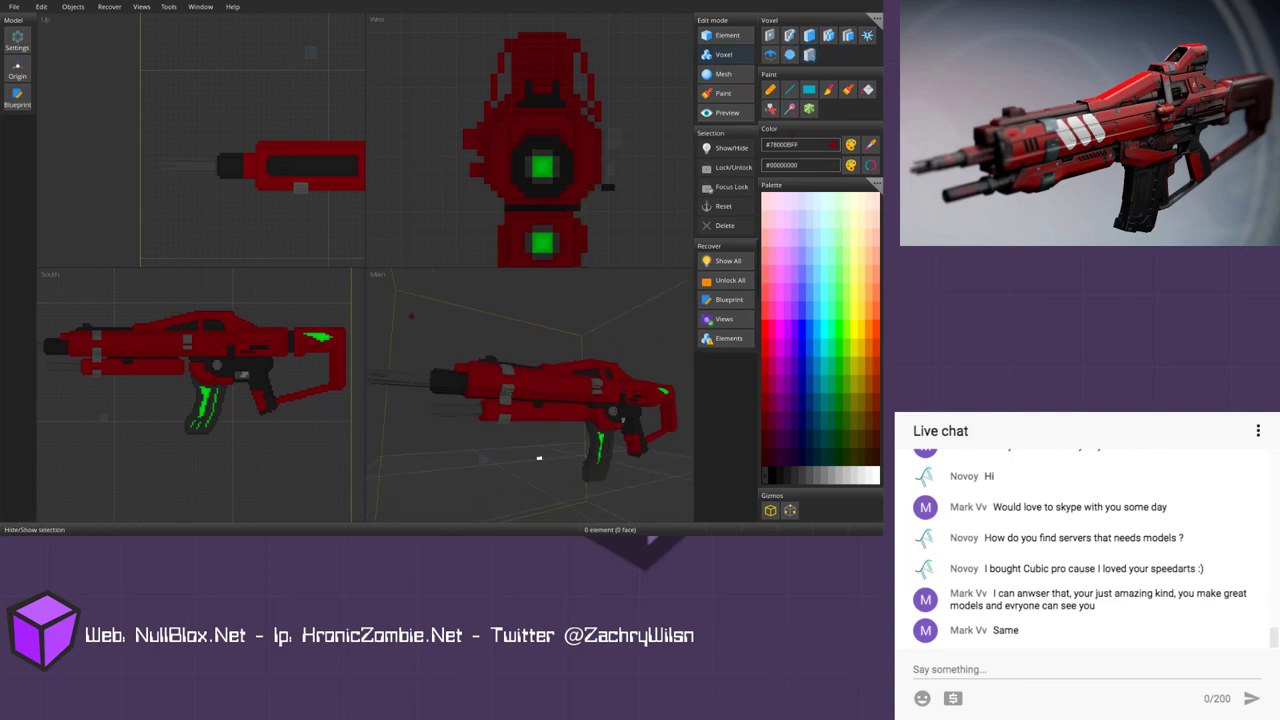
click(539, 458)
scroll(247, 426, up, 5)
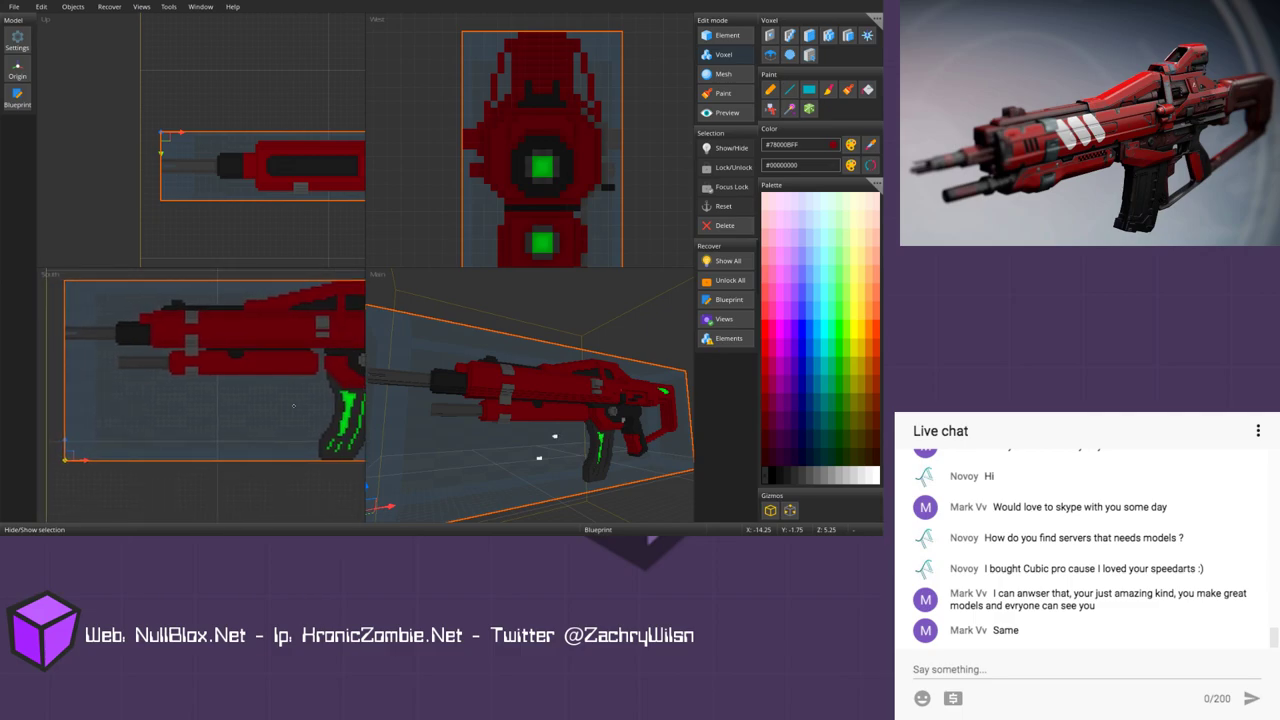
drag(247, 426, 244, 335)
scroll(283, 343, down, 2)
mouse_move(285, 343)
middle_down()
mouse_move(210, 360)
mouse_move(290, 354)
middle_up()
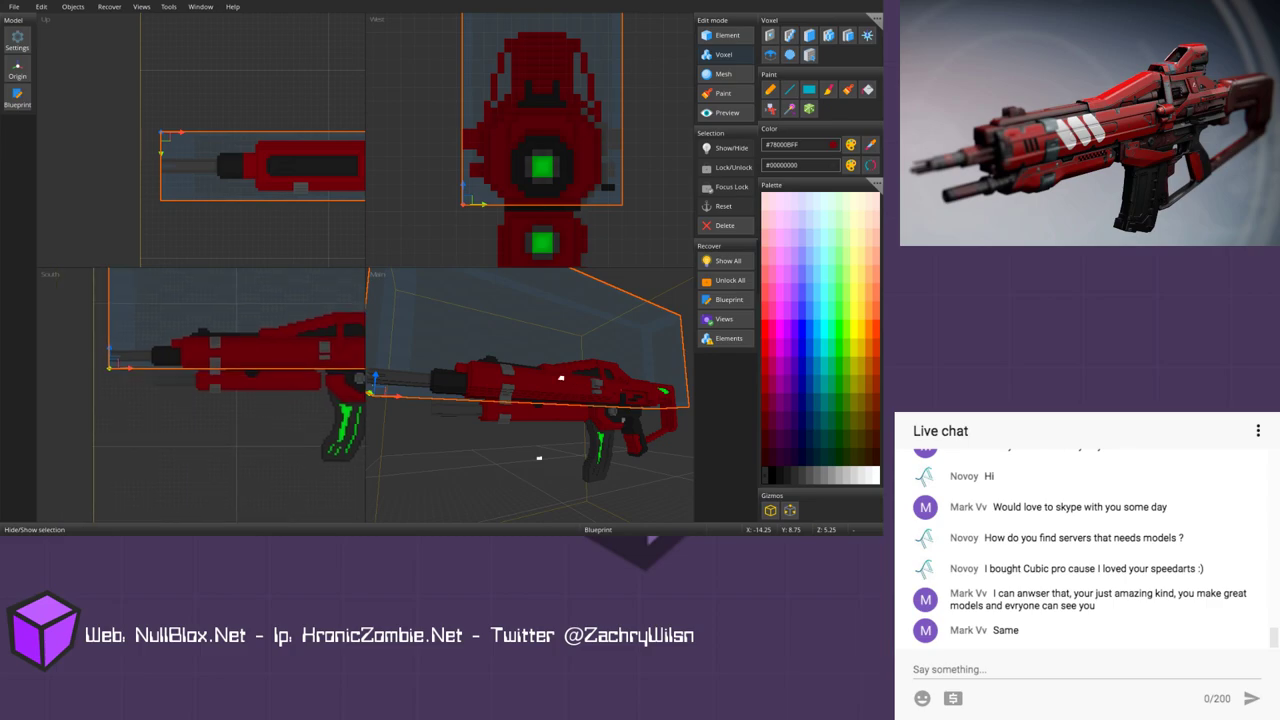
click(876, 18)
mouse_move(830, 66)
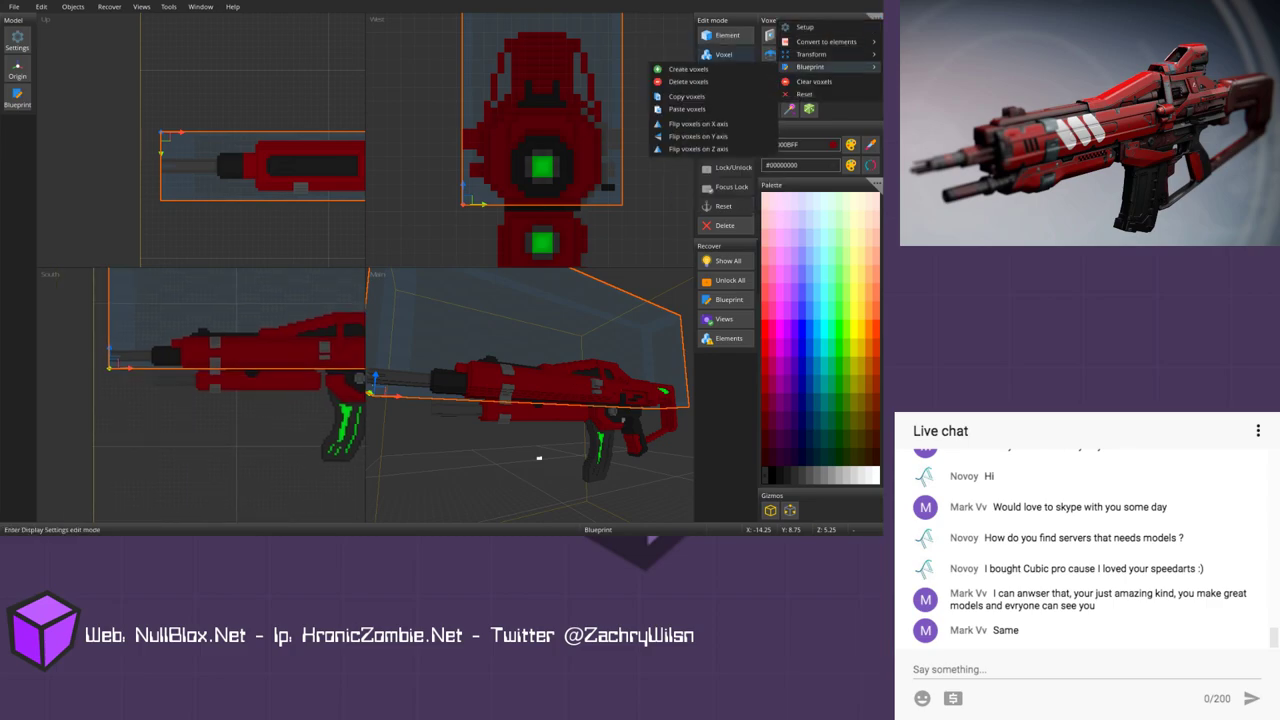
click(705, 96)
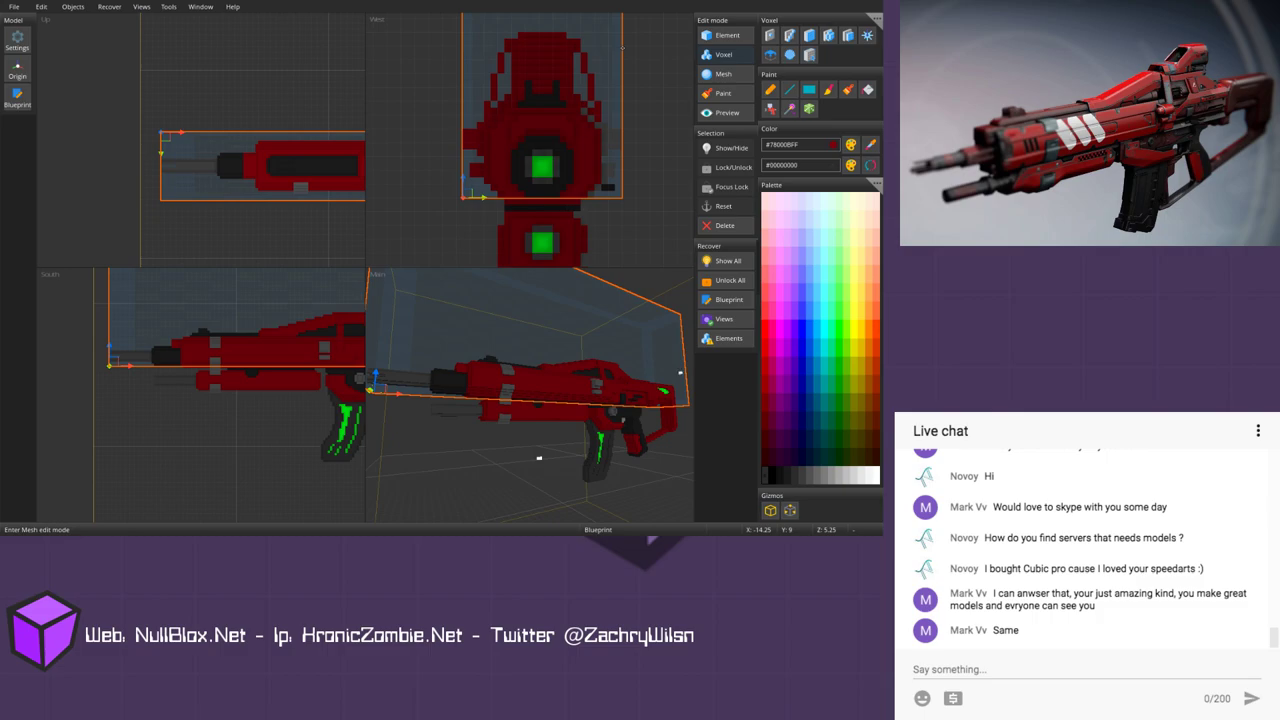
Step: Raise the blueprint box to Y 9 and replace the voxels inside with the copied upper body
click(876, 18)
mouse_move(830, 66)
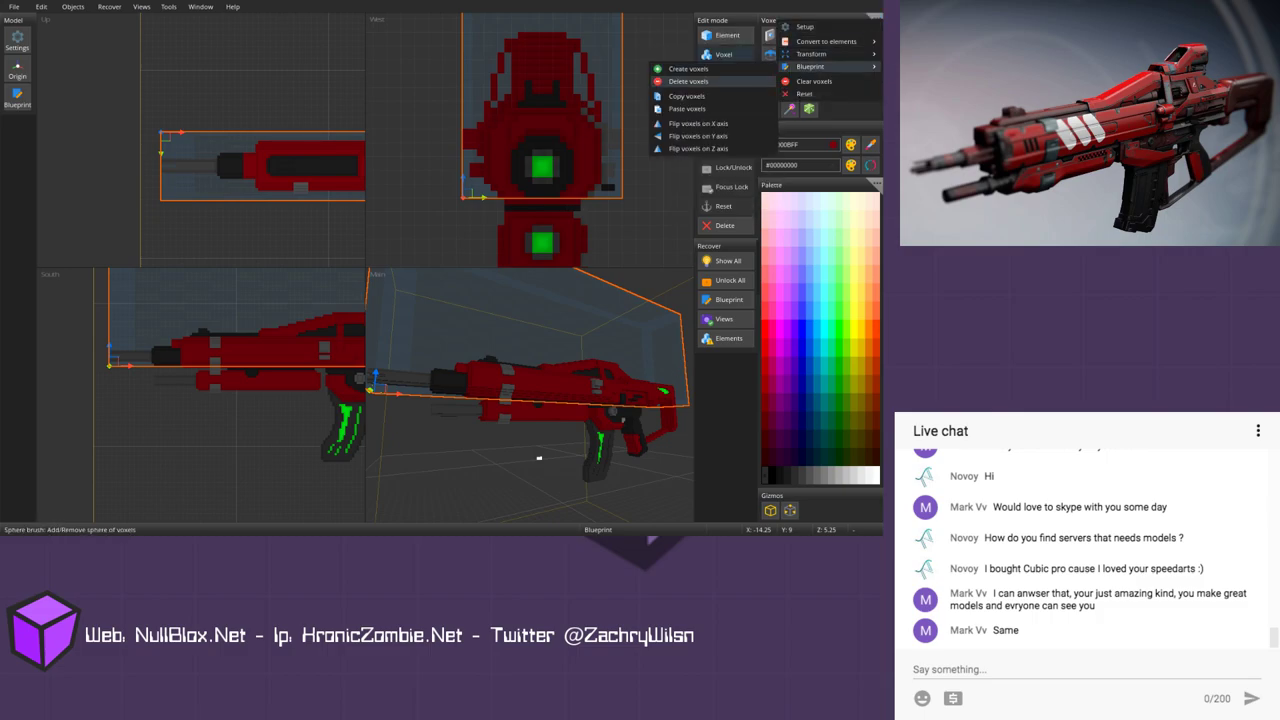
click(705, 81)
click(876, 18)
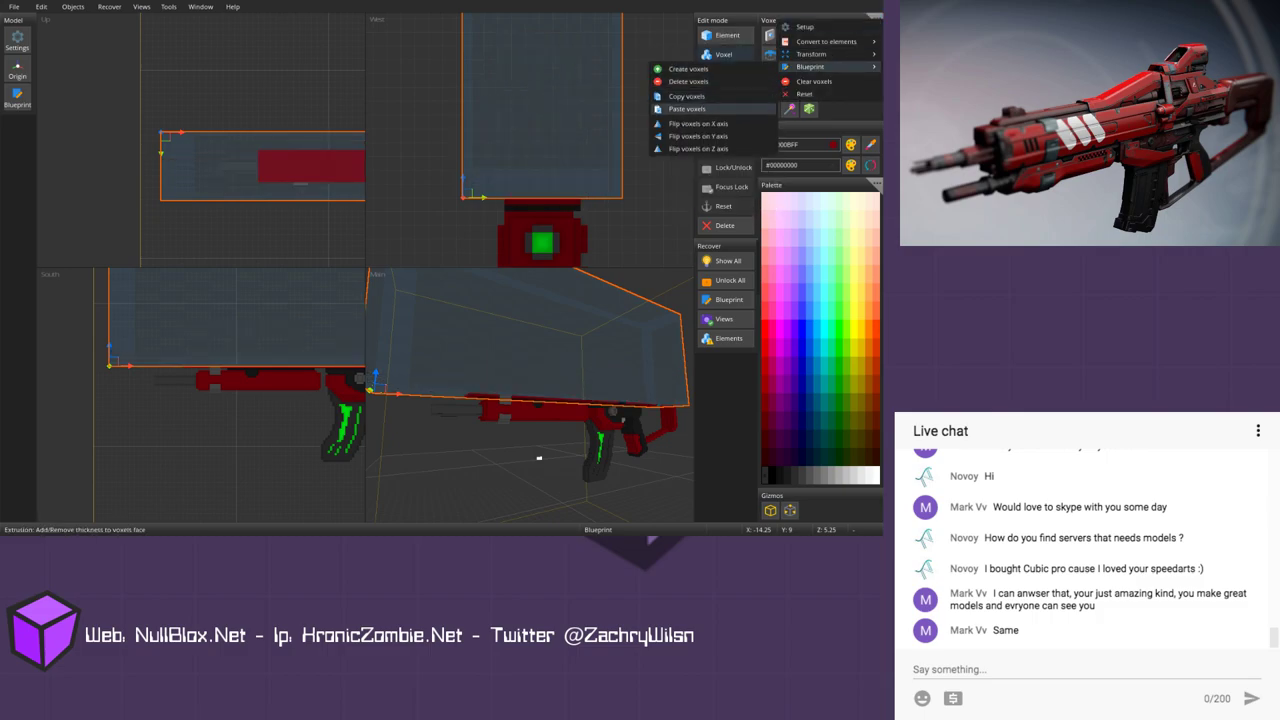
click(687, 108)
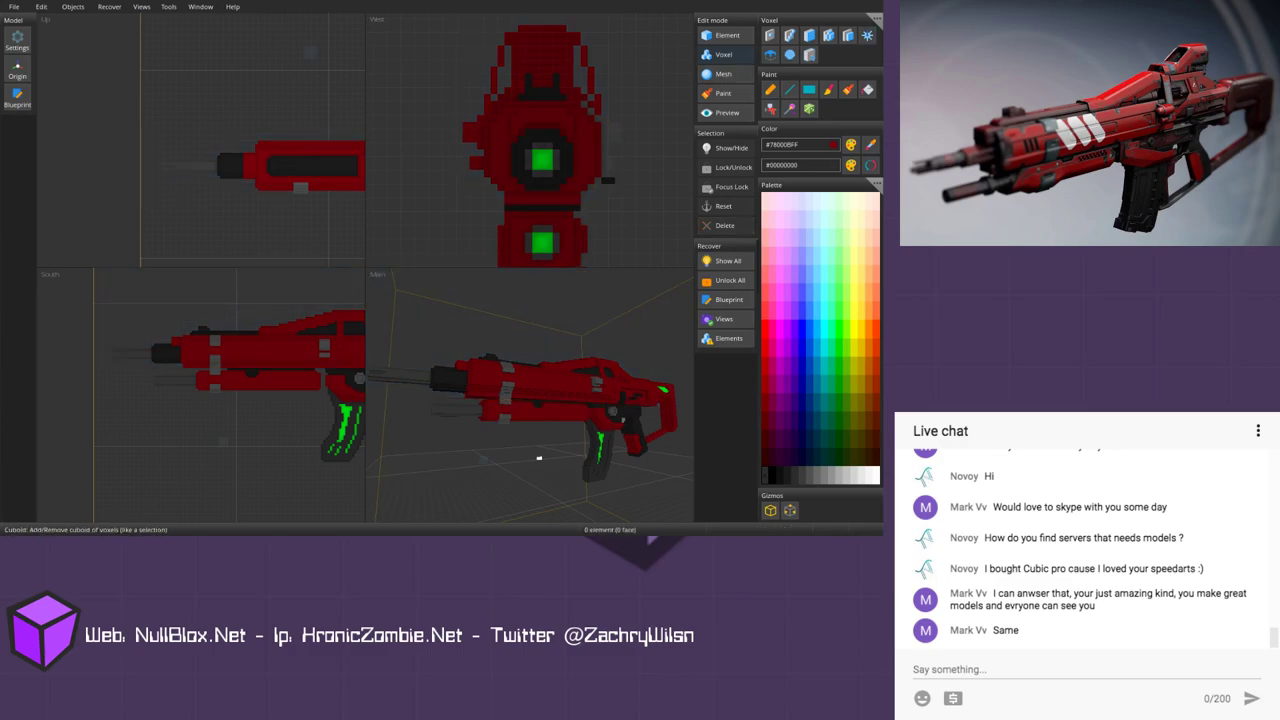
Step: Examine the raised upper body and its joint with the lower barrel and receiver from the front, underside and side
scroll(539, 458, up, 5)
scroll(511, 494, down, 5)
middle_drag(511, 494, 480, 500)
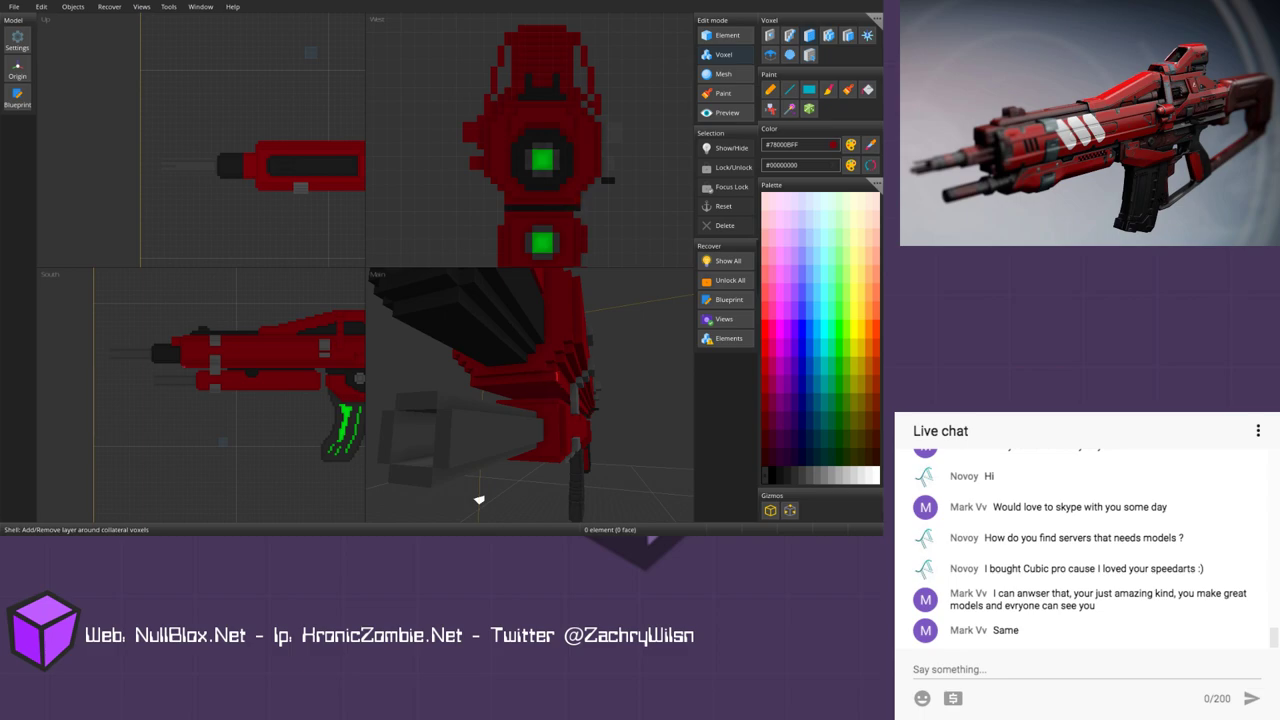
scroll(199, 394, up, 2)
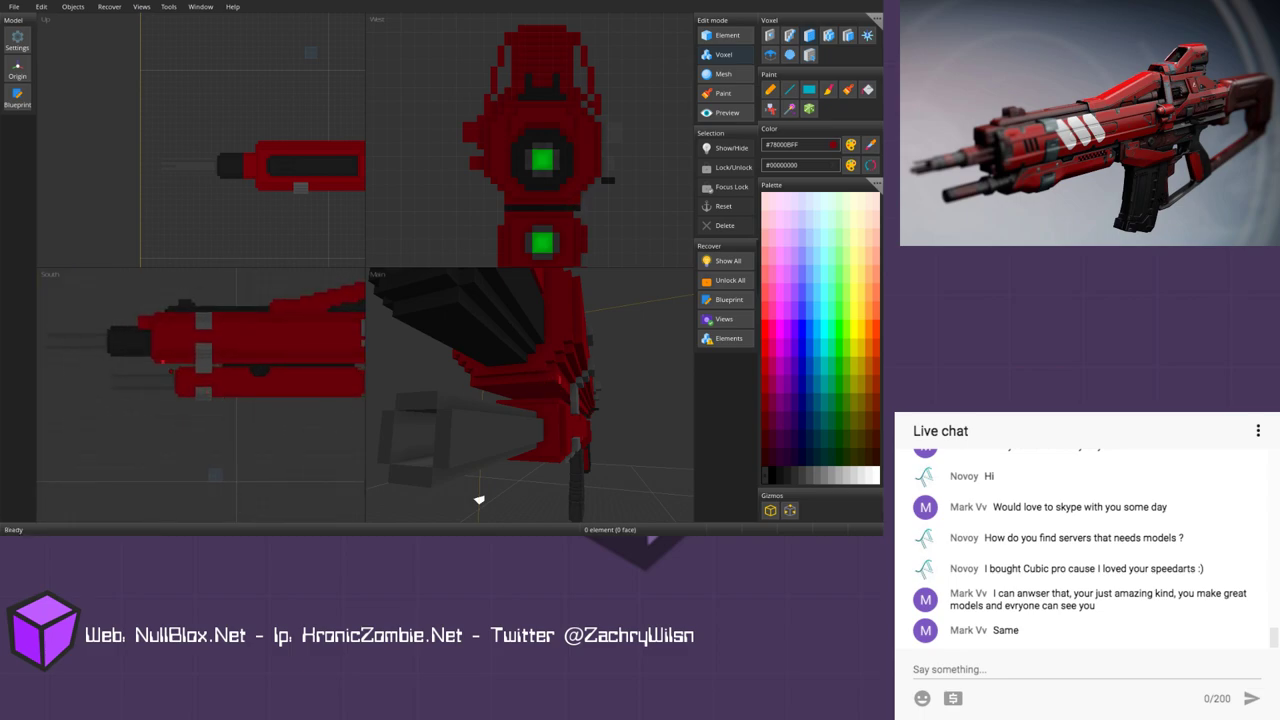
middle_drag(236, 385, 167, 383)
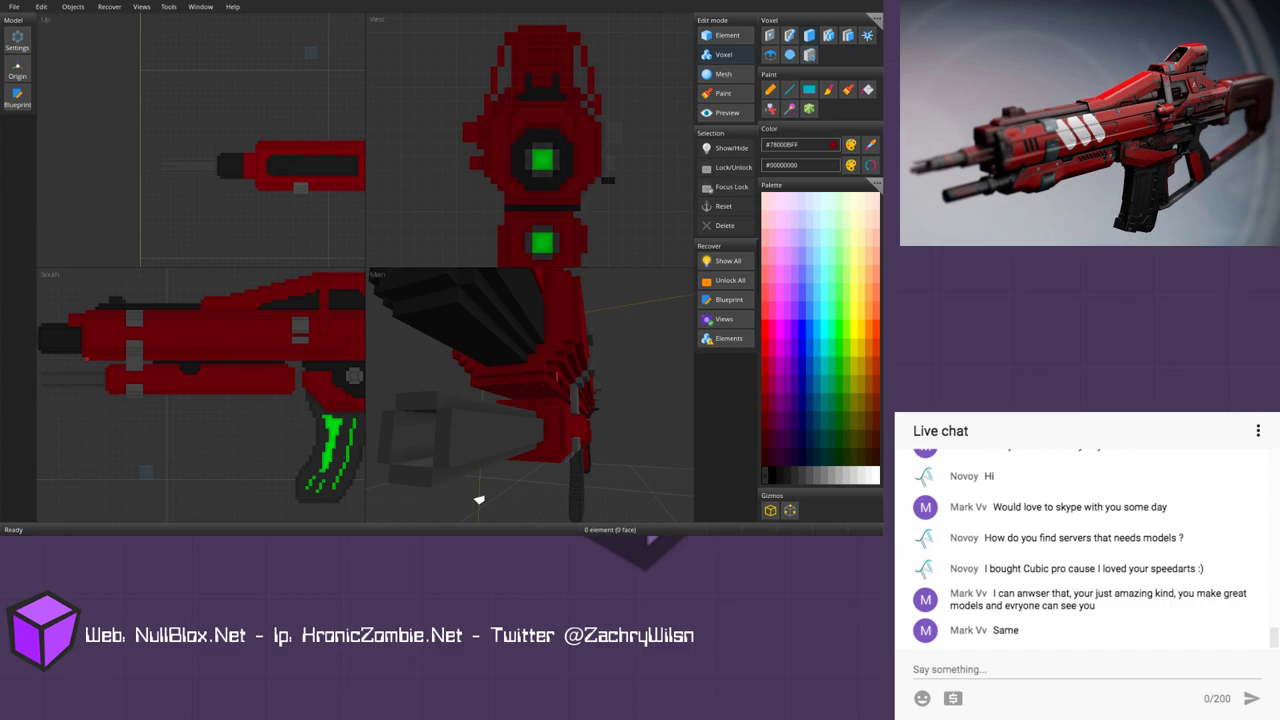
middle_drag(479, 500, 595, 400)
scroll(537, 374, up, 3)
scroll(597, 398, down, 1)
scroll(562, 389, up, 1)
scroll(562, 391, down, 3)
right_drag(538, 507, 570, 480)
middle_drag(192, 378, 160, 364)
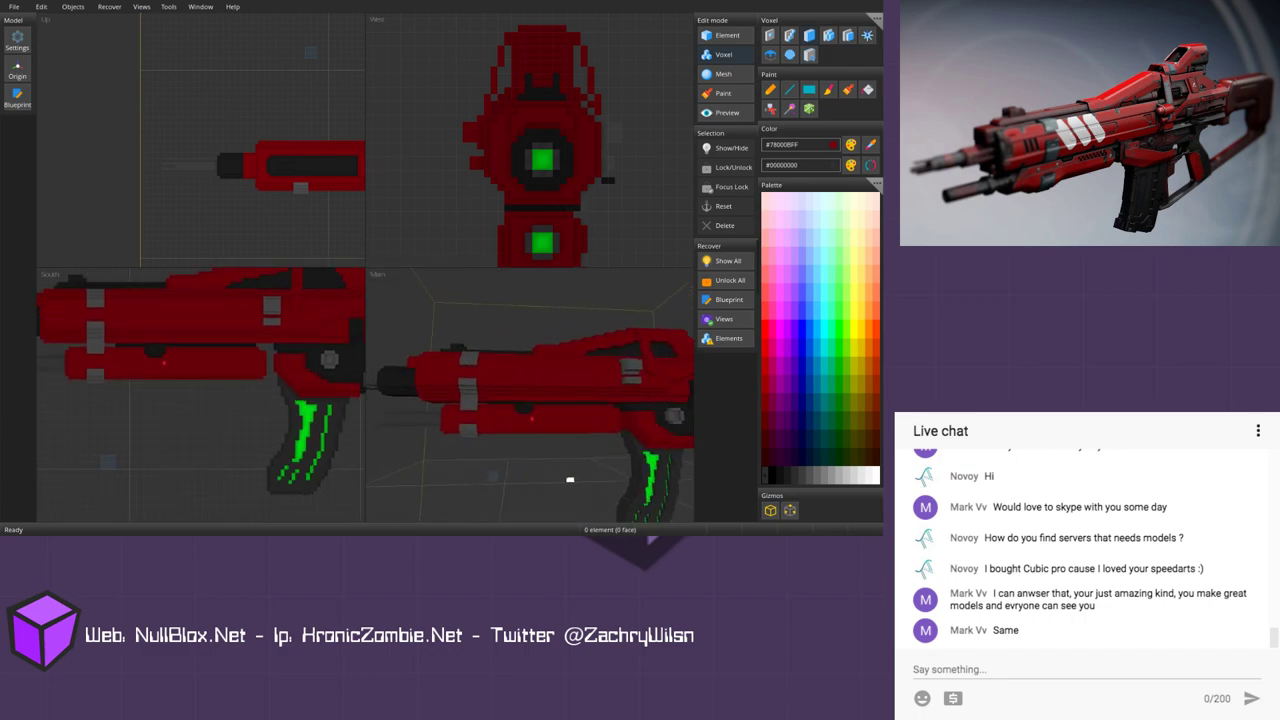
scroll(160, 364, up, 2)
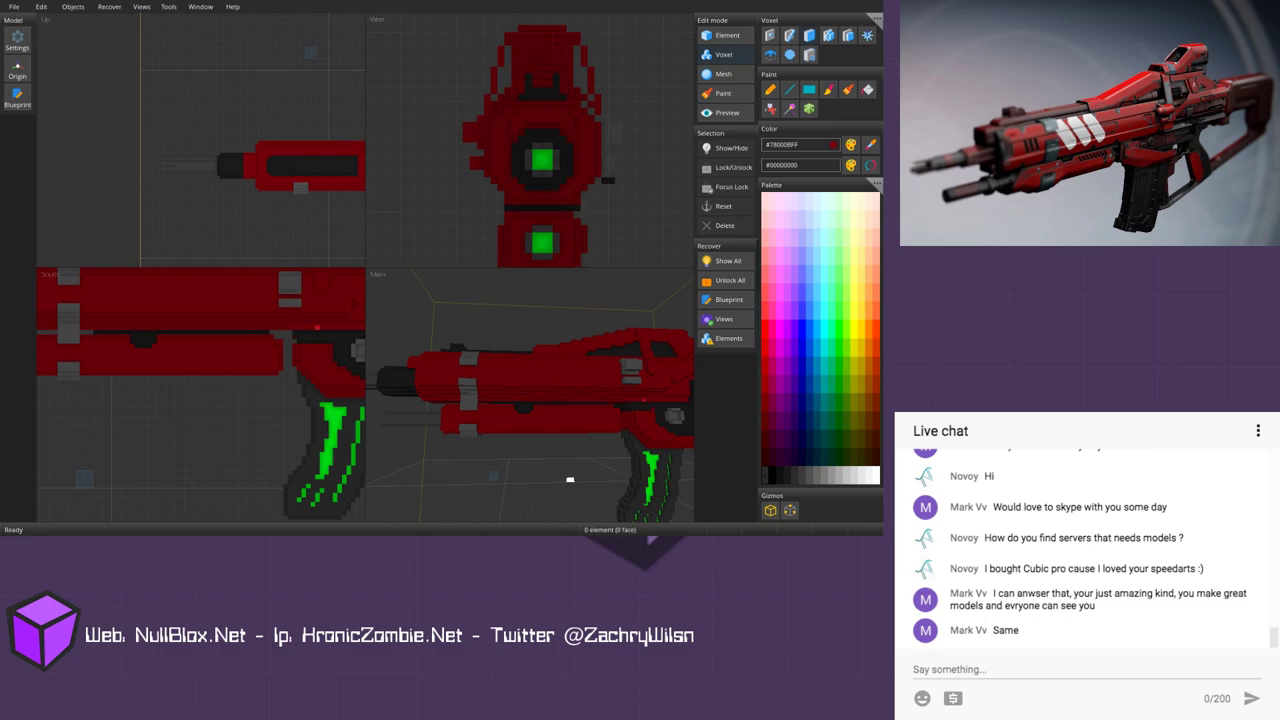
scroll(570, 480, up, 5)
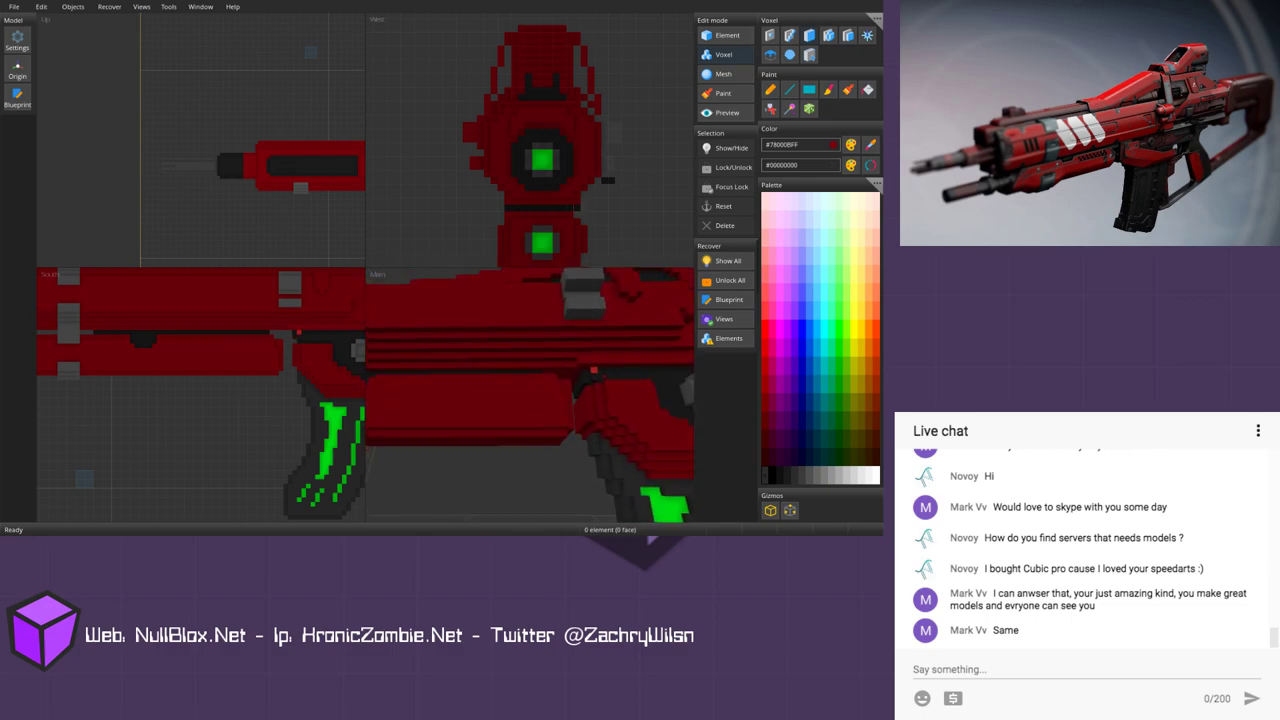
right_drag(581, 363, 498, 450)
scroll(534, 475, down, 5)
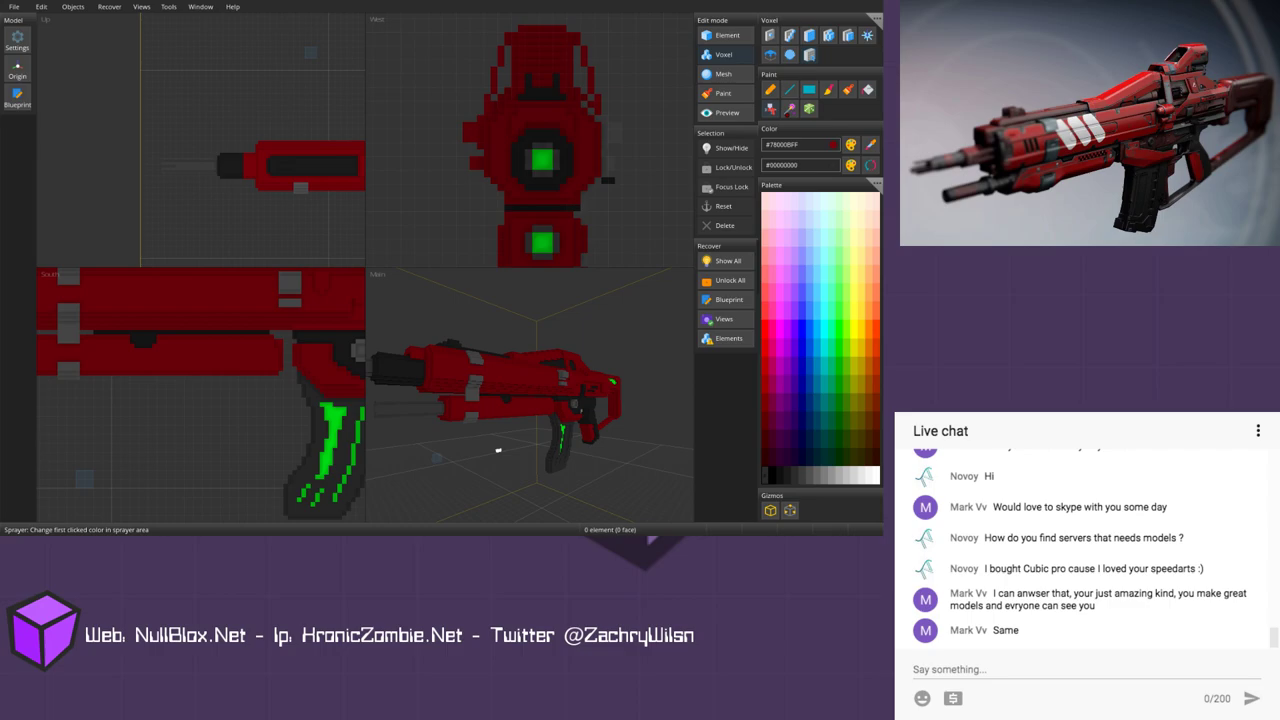
Step: Show the blueprint over the whole rifle, narrow it to one lengthwise half starting at Z 8.25, and copy that half's voxels
click(424, 359)
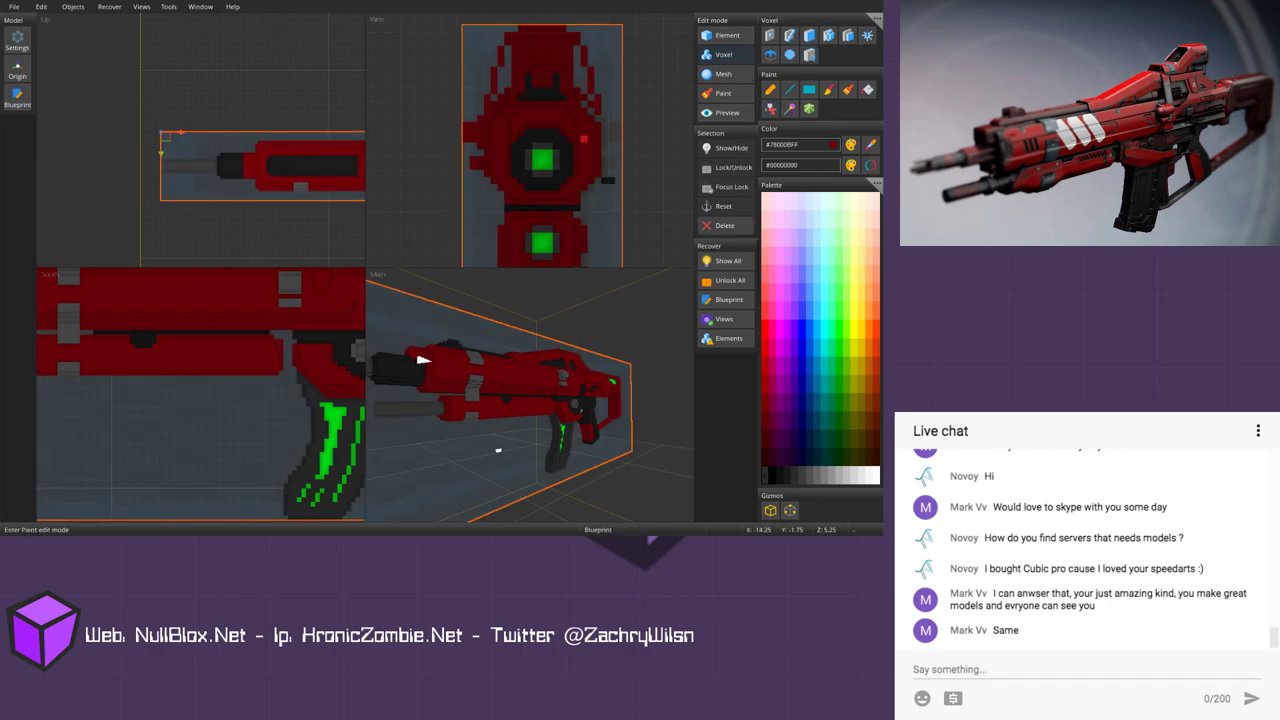
mouse_move(616, 60)
mouse_down()
mouse_move(693, 60)
mouse_move(611, 60)
mouse_up()
scroll(541, 25, down, 3)
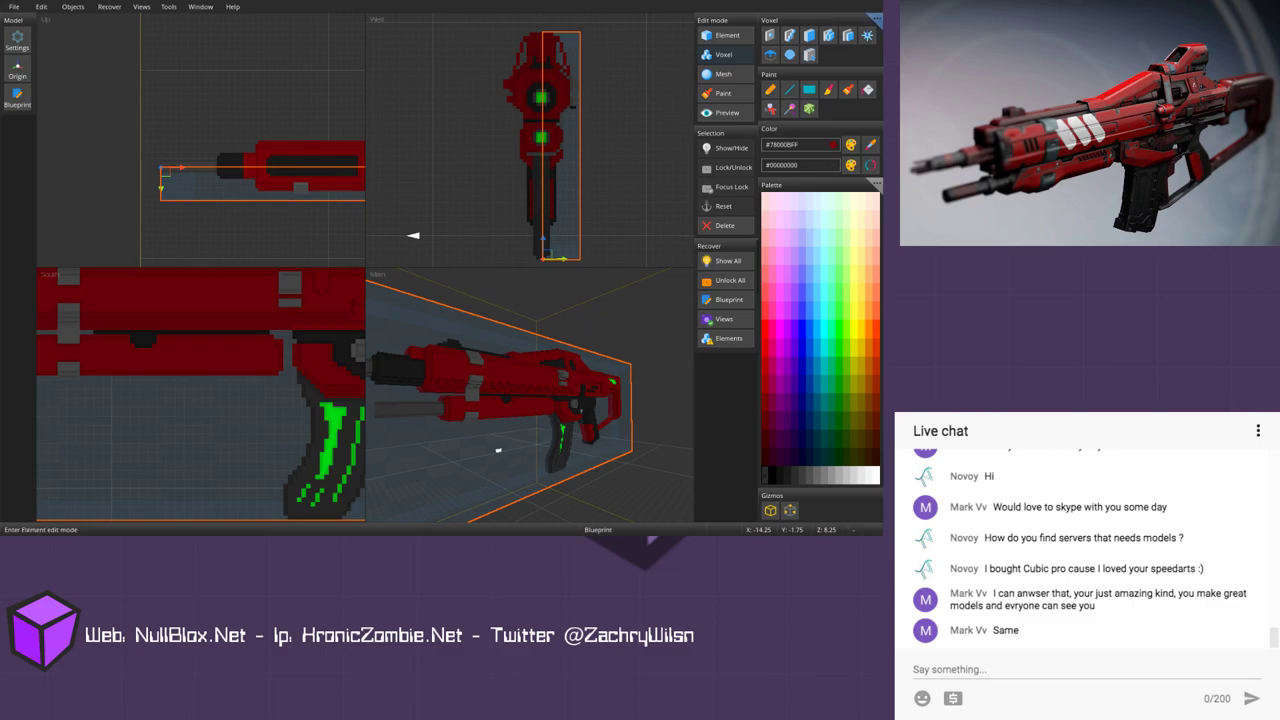
click(875, 17)
mouse_move(820, 65)
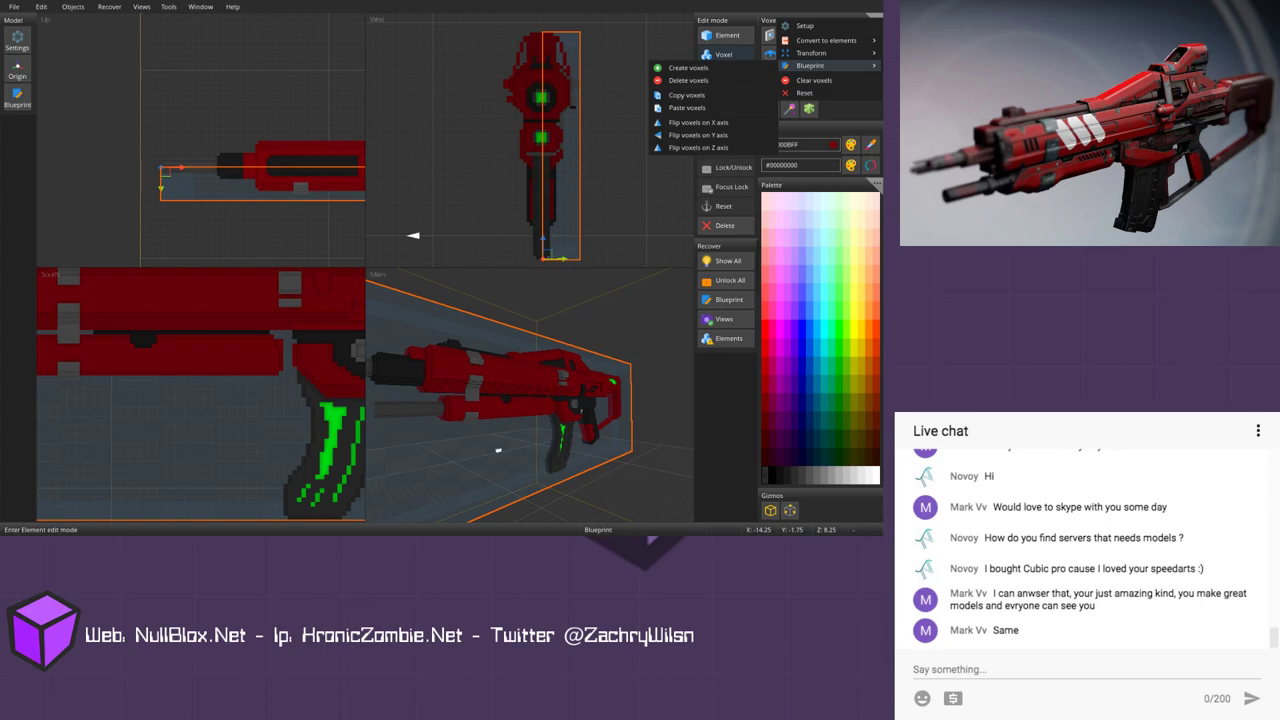
click(705, 95)
scroll(412, 236, up, 3)
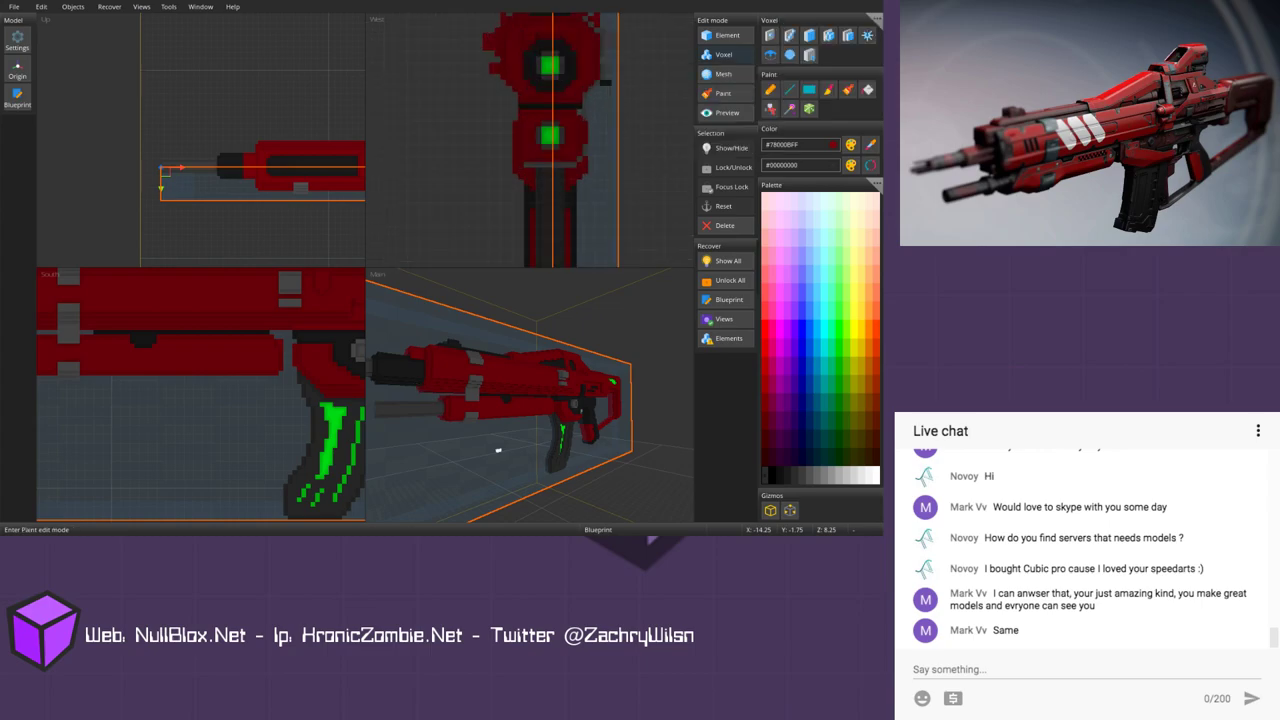
Step: Set the blueprint over the opposite lengthwise half of the rifle and replace the voxels there with the copied half
scroll(200, 395, down, 5)
middle_drag(498, 450, 490, 450)
scroll(583, 73, down, 4)
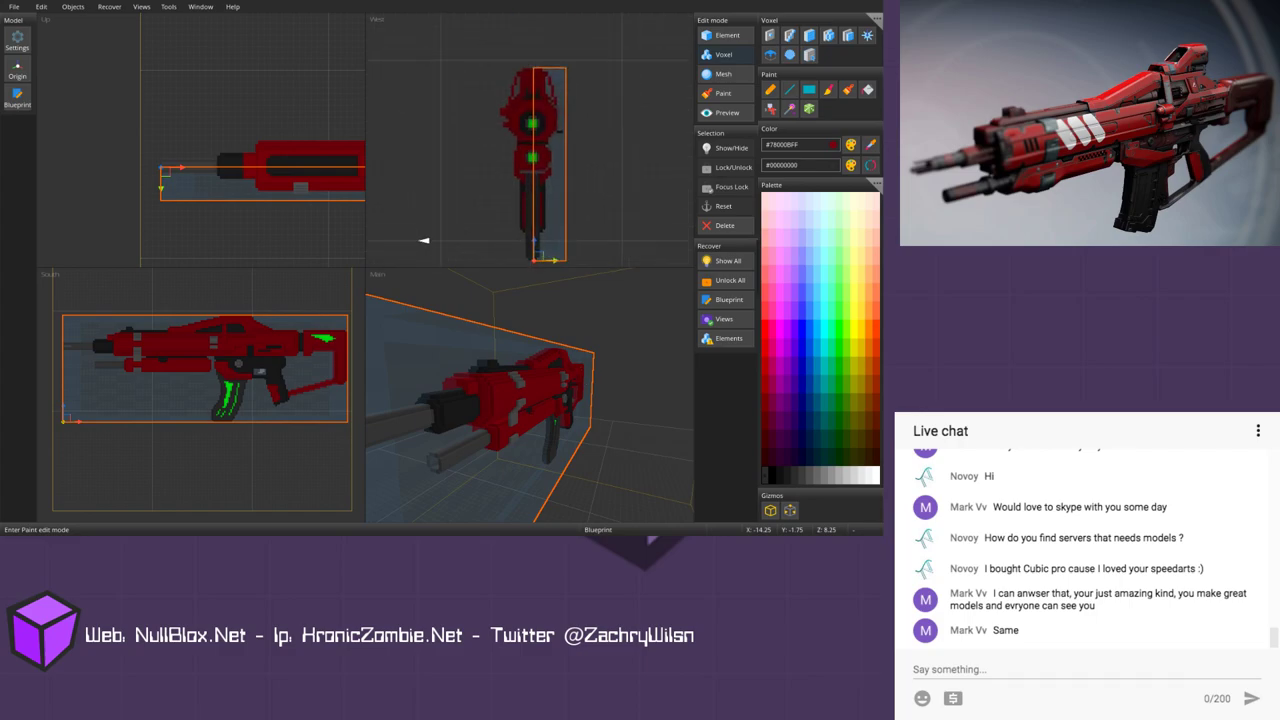
drag(585, 68, 534, 66)
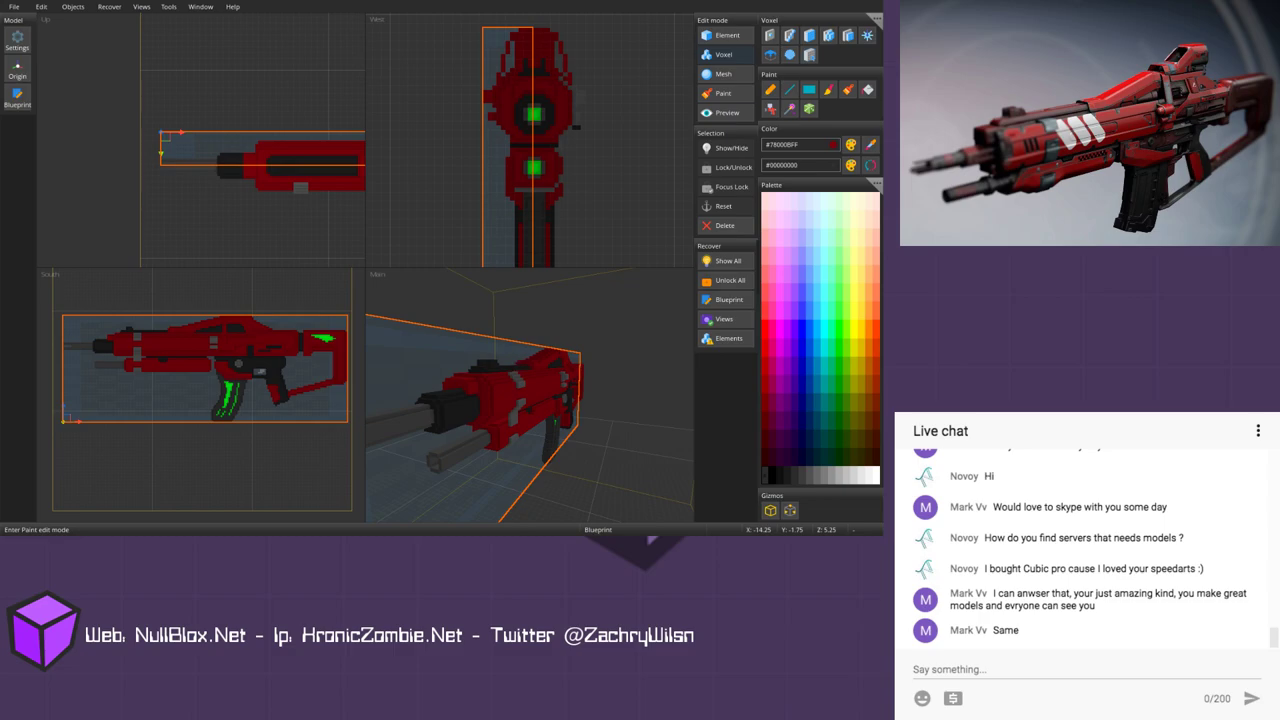
click(876, 17)
mouse_move(829, 67)
click(713, 82)
click(876, 17)
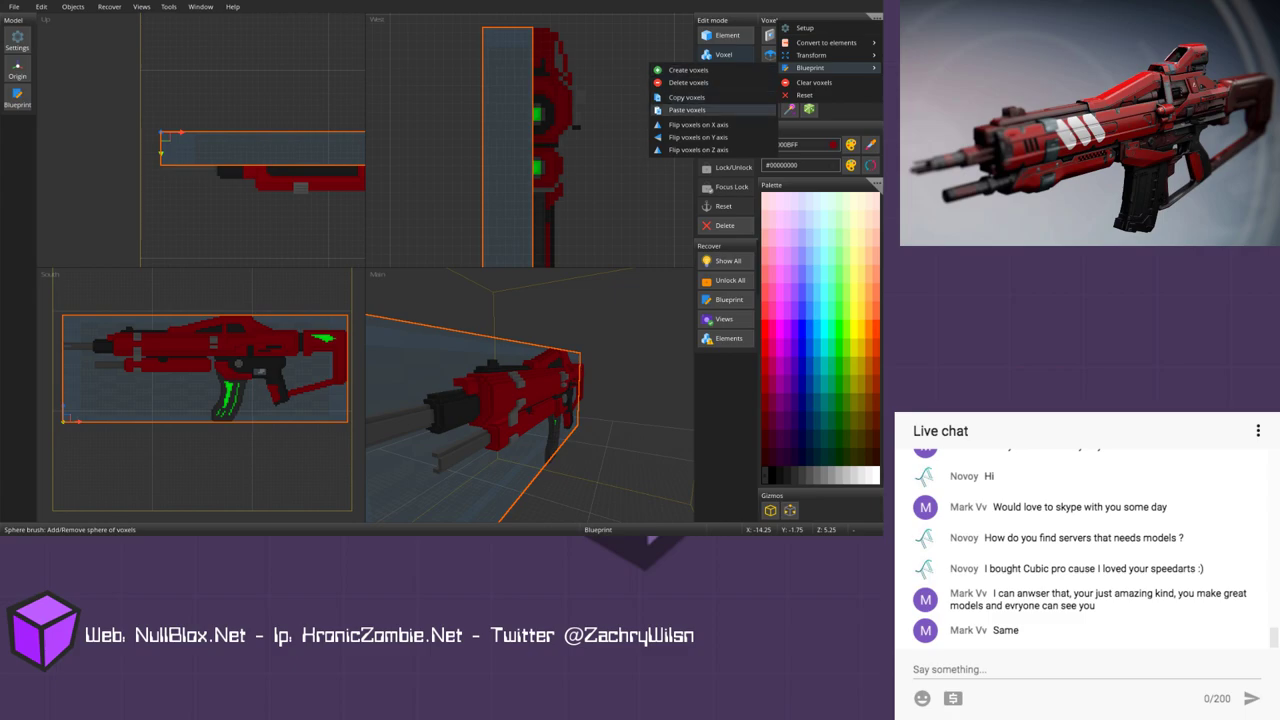
click(688, 110)
Step: Flip the pasted half's voxels on the Z axis to mirror the rifle, and hide the blueprint
click(876, 17)
mouse_move(810, 55)
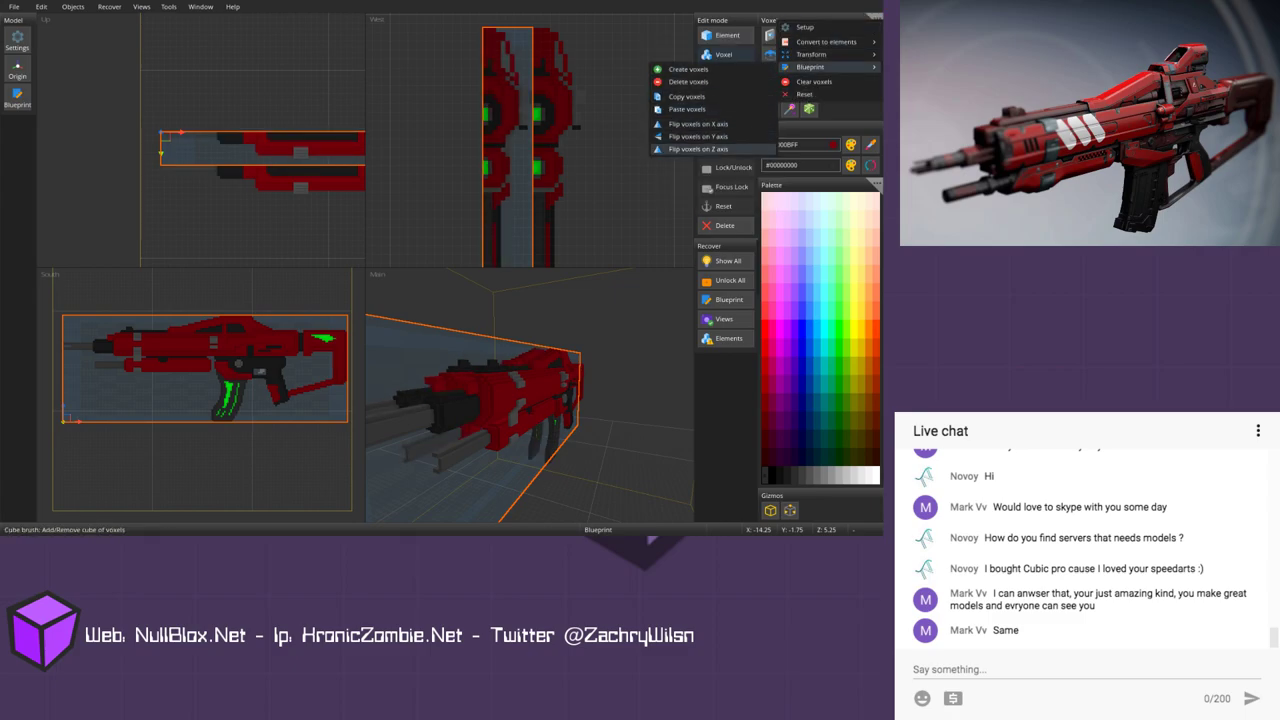
click(698, 148)
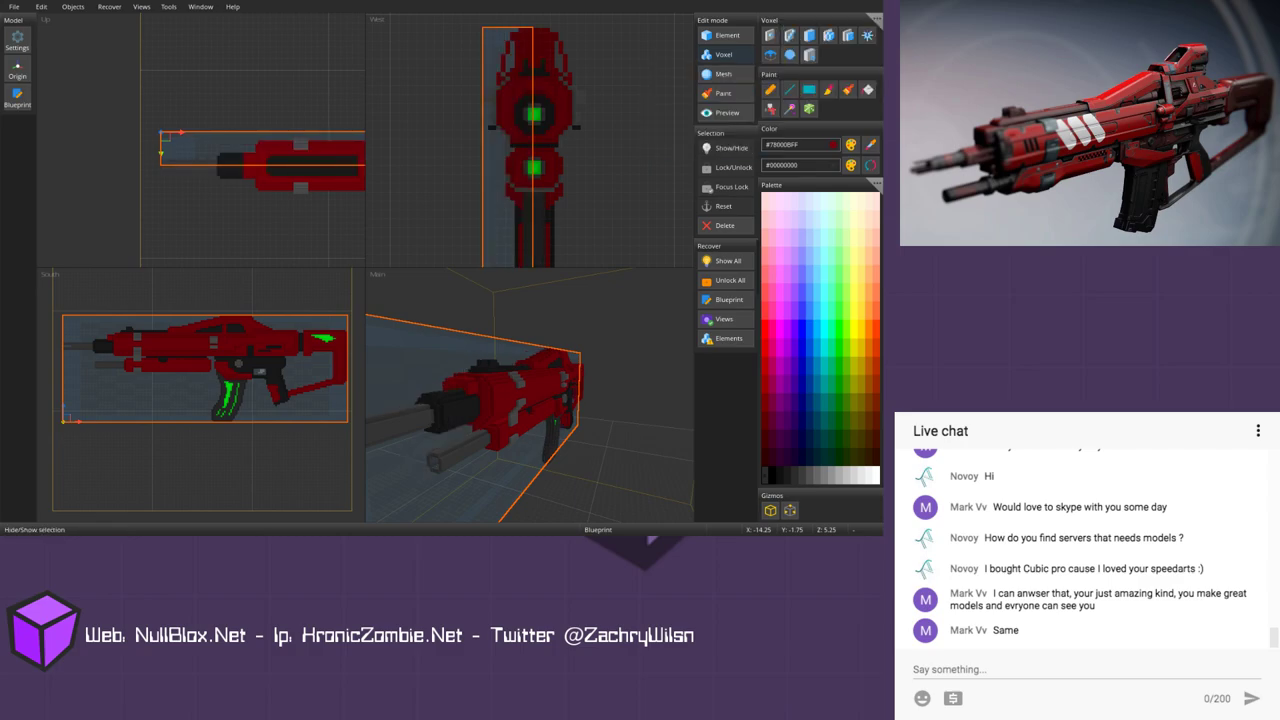
click(726, 148)
Step: Examine the mirrored rifle from several angles, checking the bands, receiver, magazine and grip
middle_drag(482, 449, 523, 432)
scroll(529, 426, up, 2)
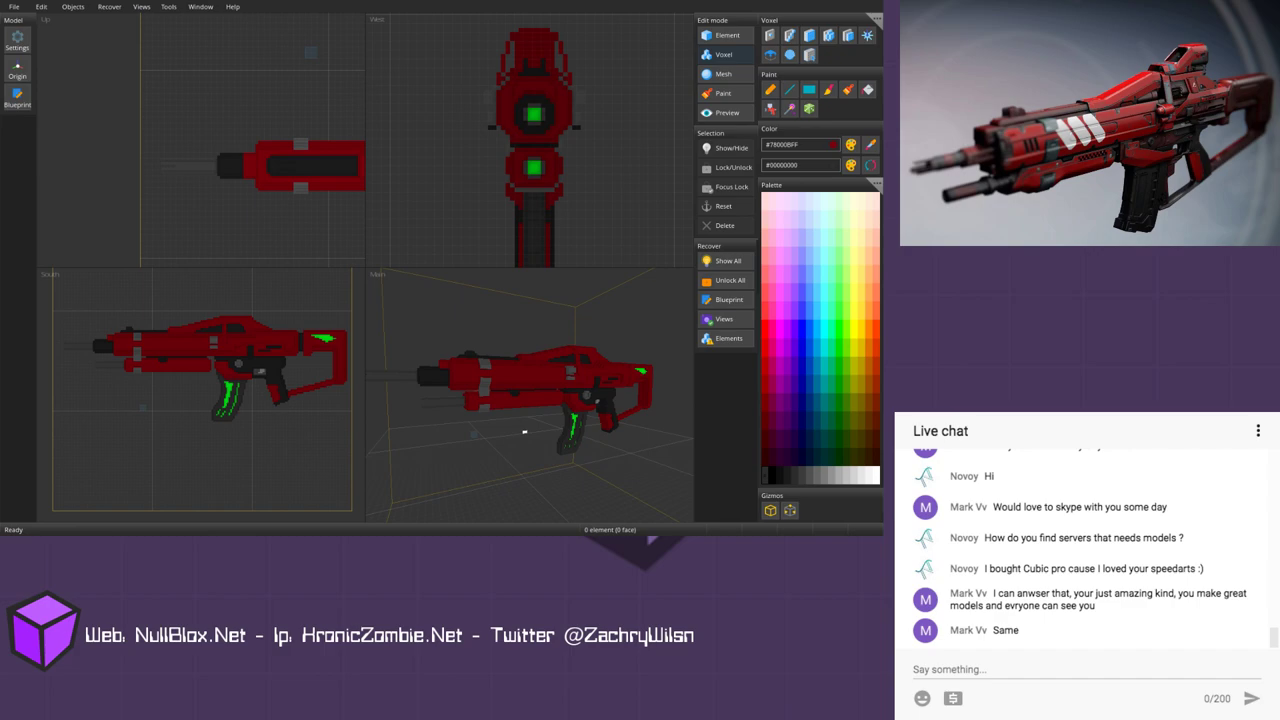
mouse_move(524, 432)
right_down()
mouse_move(494, 446)
mouse_move(537, 436)
mouse_move(514, 431)
right_up()
scroll(491, 448, up, 3)
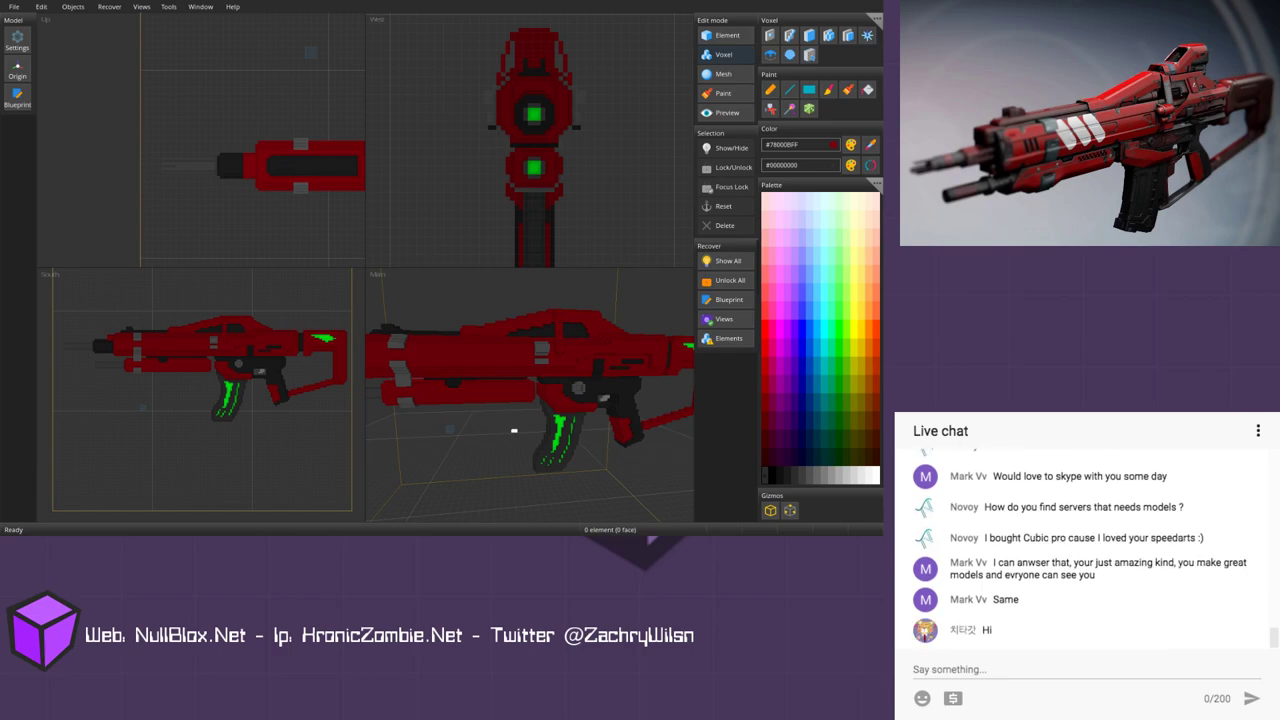
right_drag(514, 431, 512, 435)
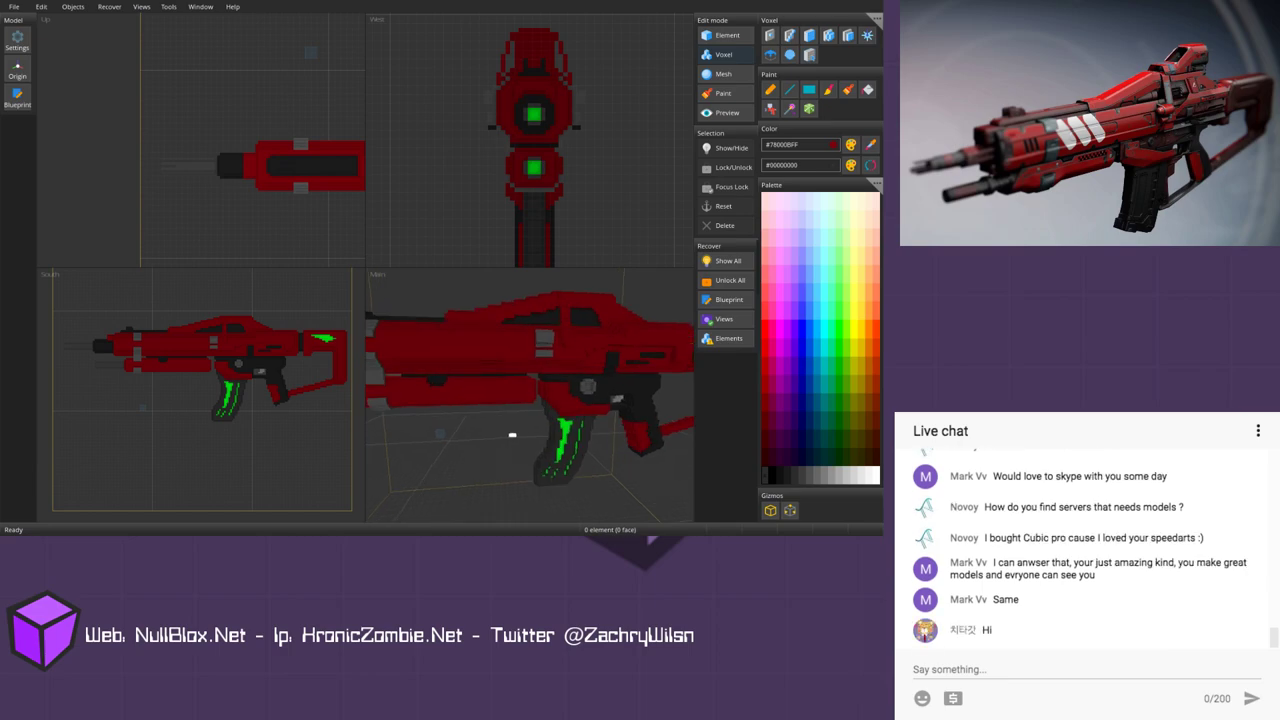
right_drag(512, 435, 535, 423)
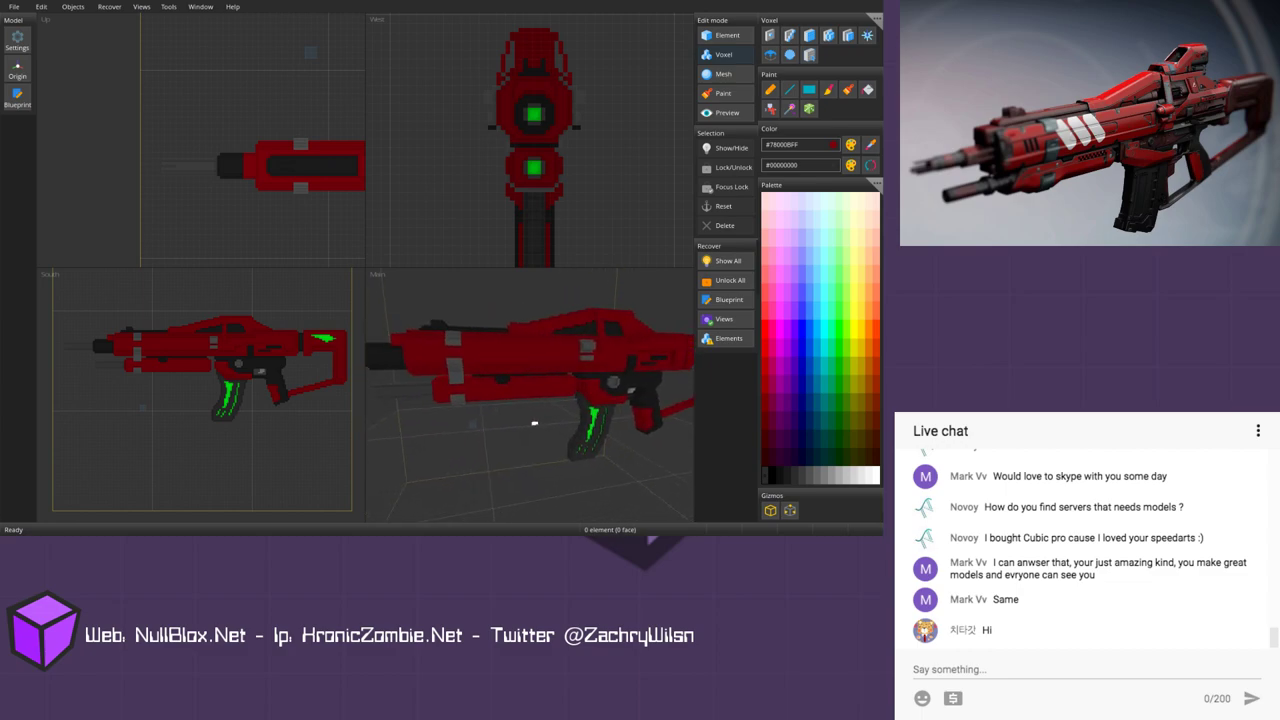
scroll(201, 395, down, 2)
middle_drag(211, 372, 190, 353)
scroll(198, 360, up, 2)
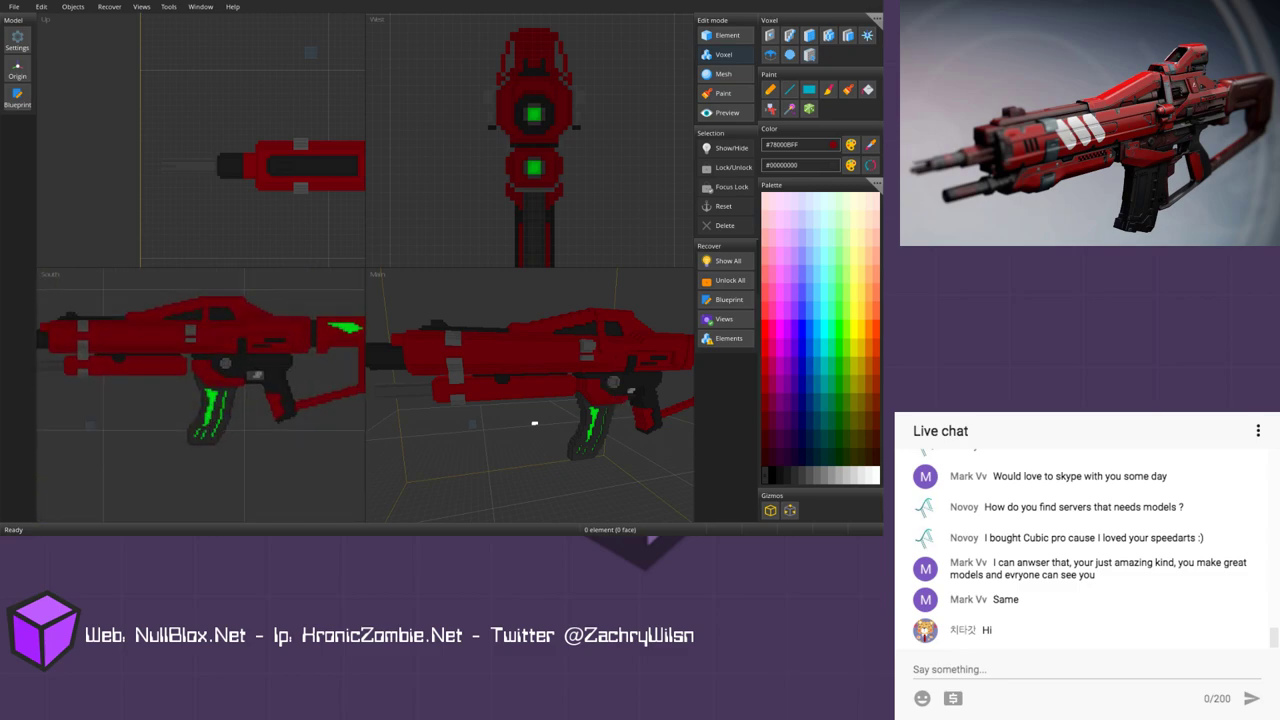
Step: Flood-fill the rifle's red body, stock and lower stock strut with grey #666666
click(817, 475)
click(868, 89)
click(296, 330)
scroll(296, 330, down, 1)
middle_drag(285, 355, 333, 325)
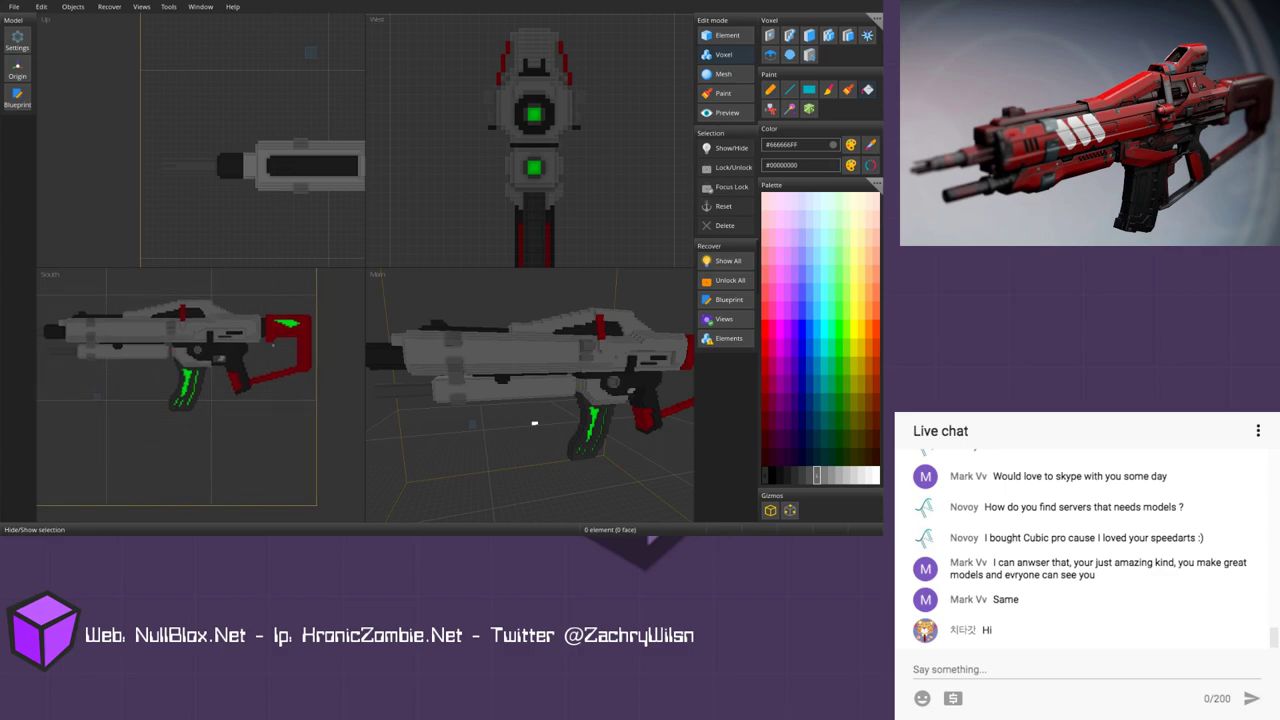
click(306, 348)
click(238, 385)
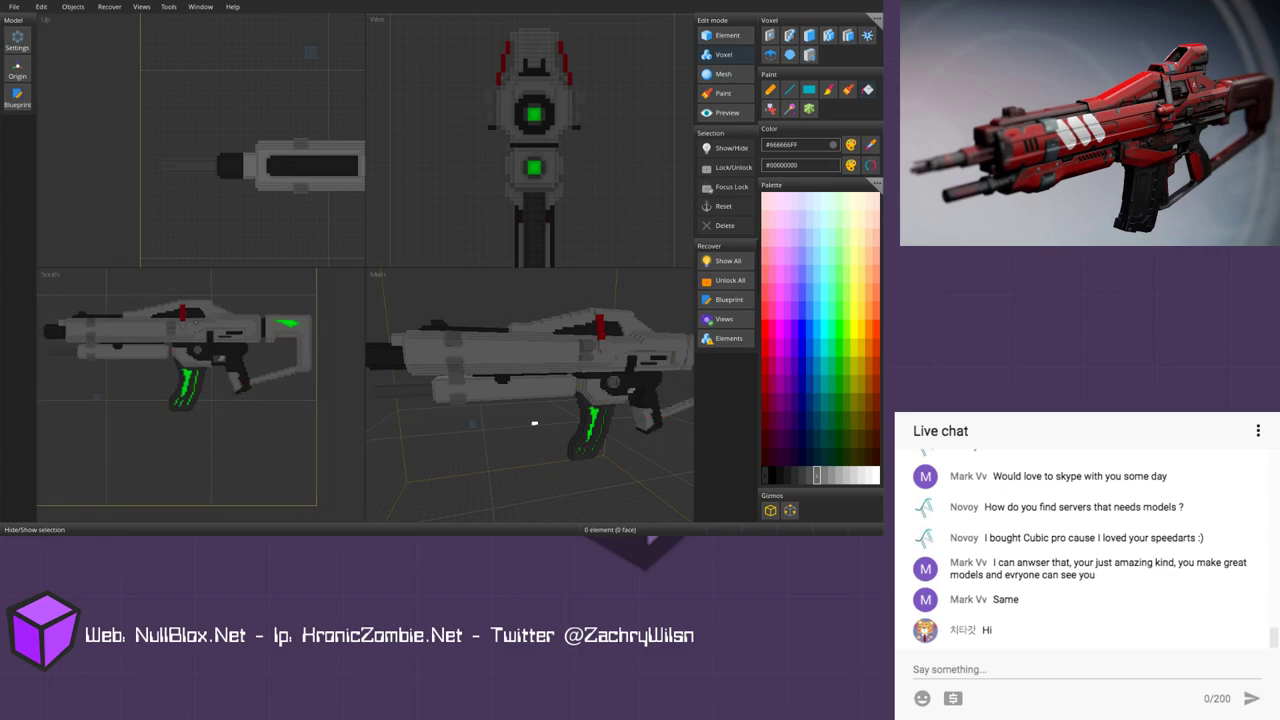
middle_drag(273, 364, 279, 374)
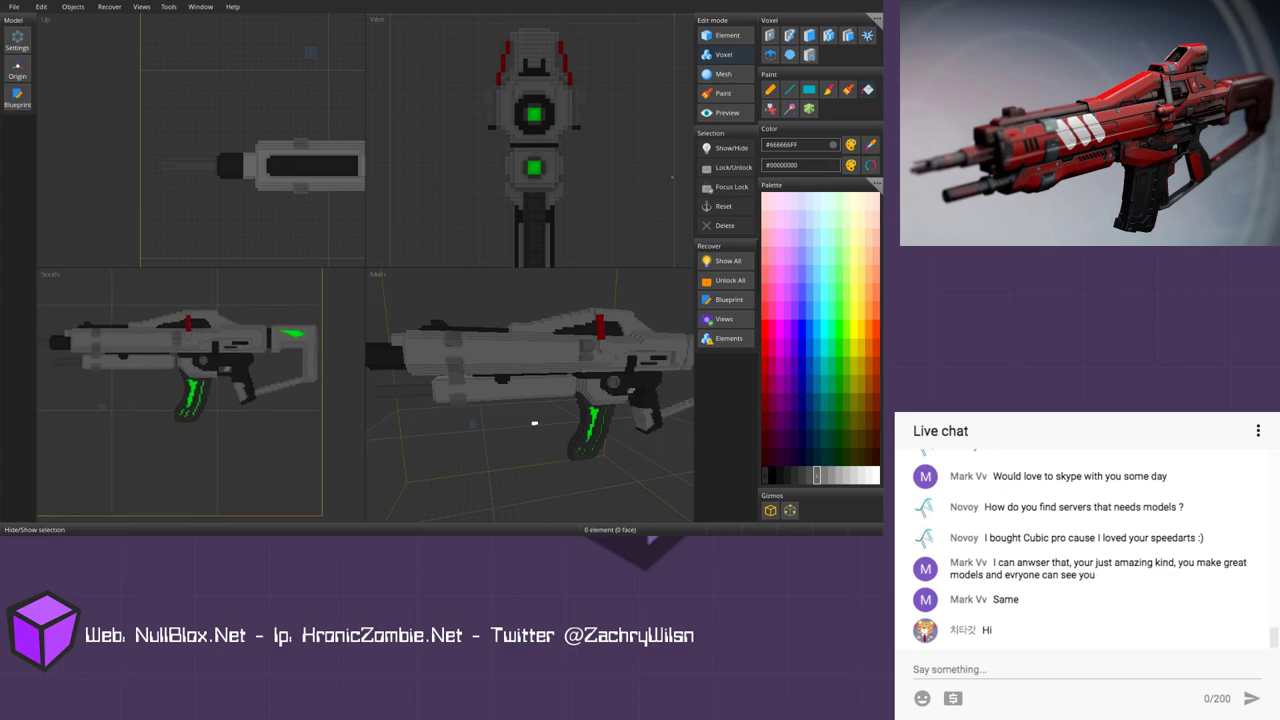
Step: Spray the red strip across the upper body grey with the sprayer diameter set to 99
click(770, 108)
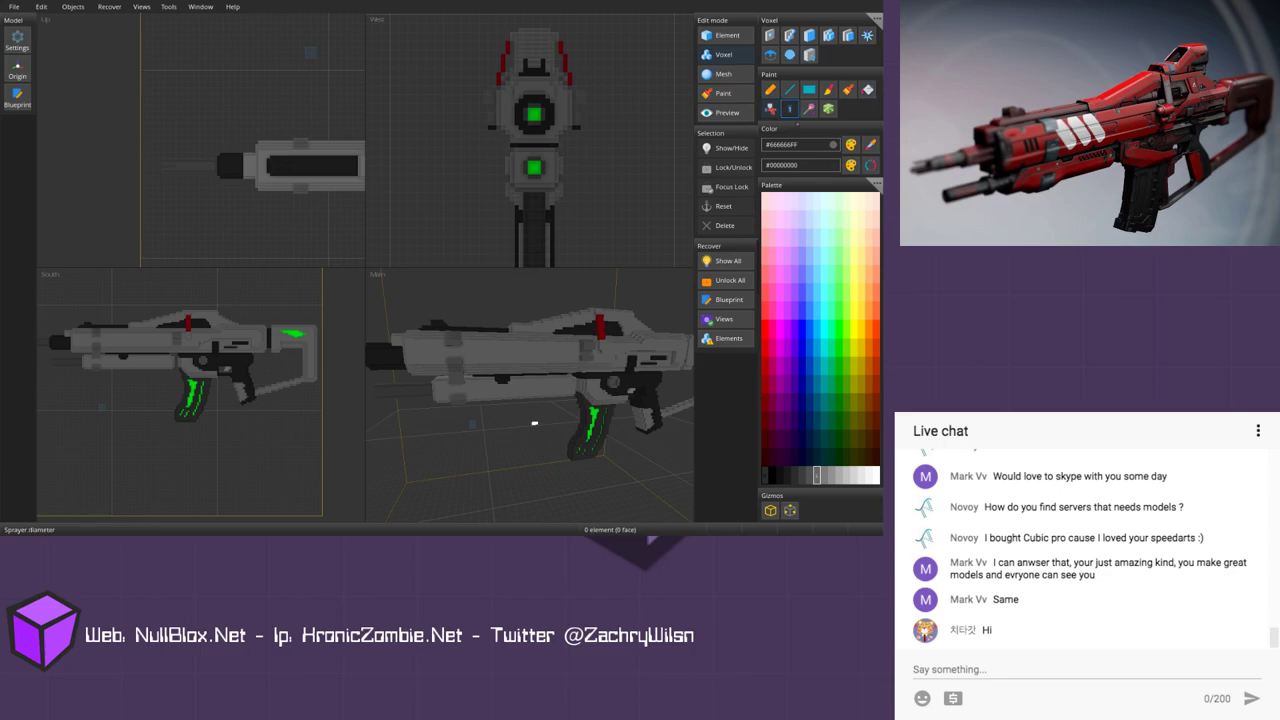
click(197, 330)
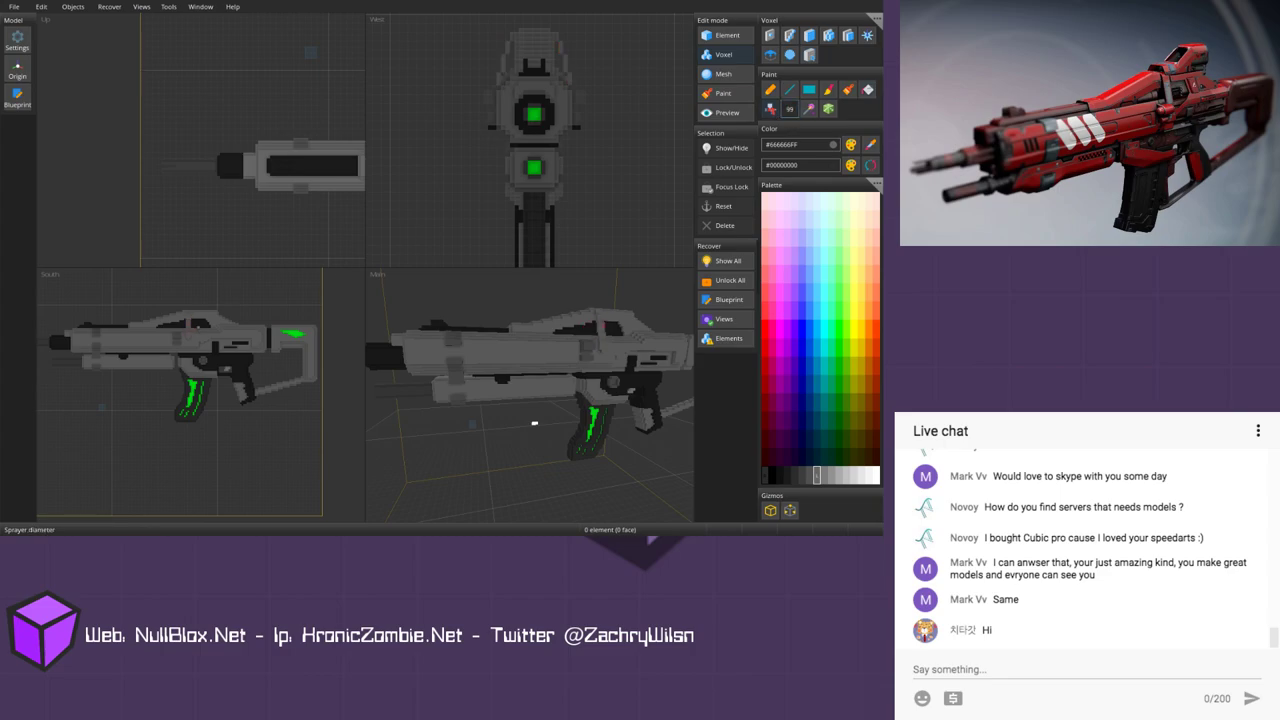
scroll(180, 390, up, 3)
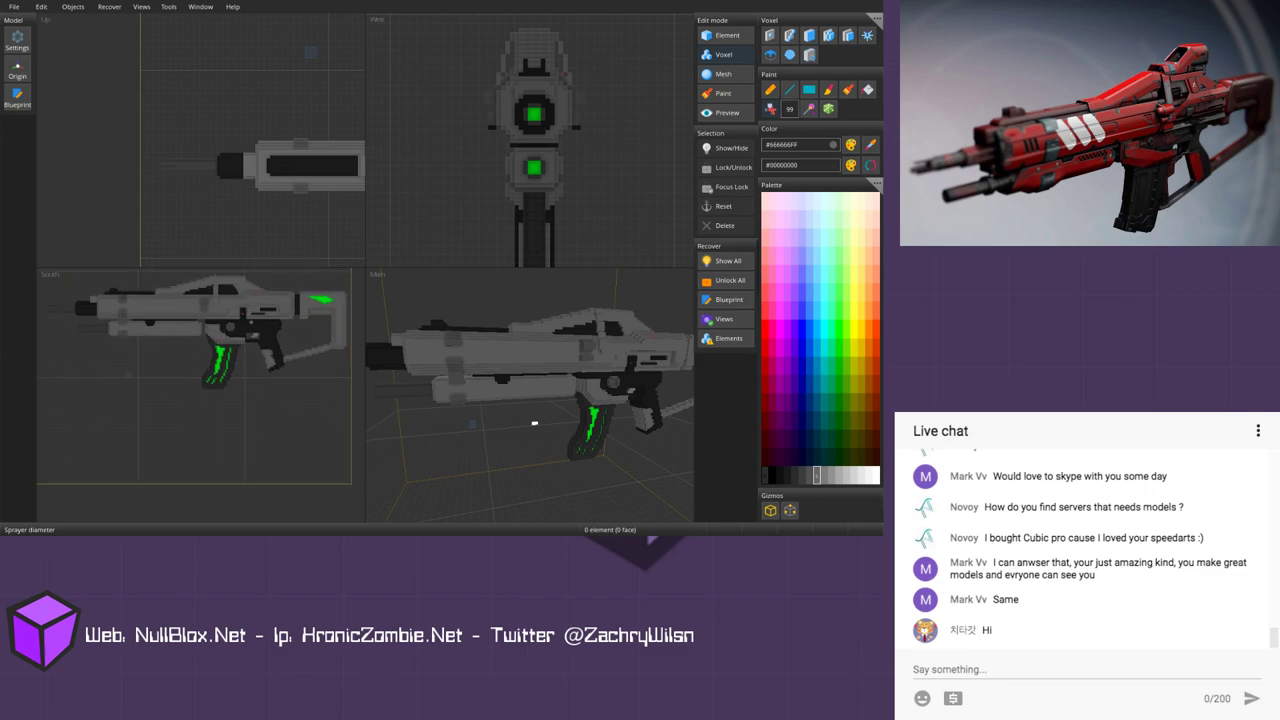
middle_drag(200, 340, 193, 388)
scroll(200, 394, down, 2)
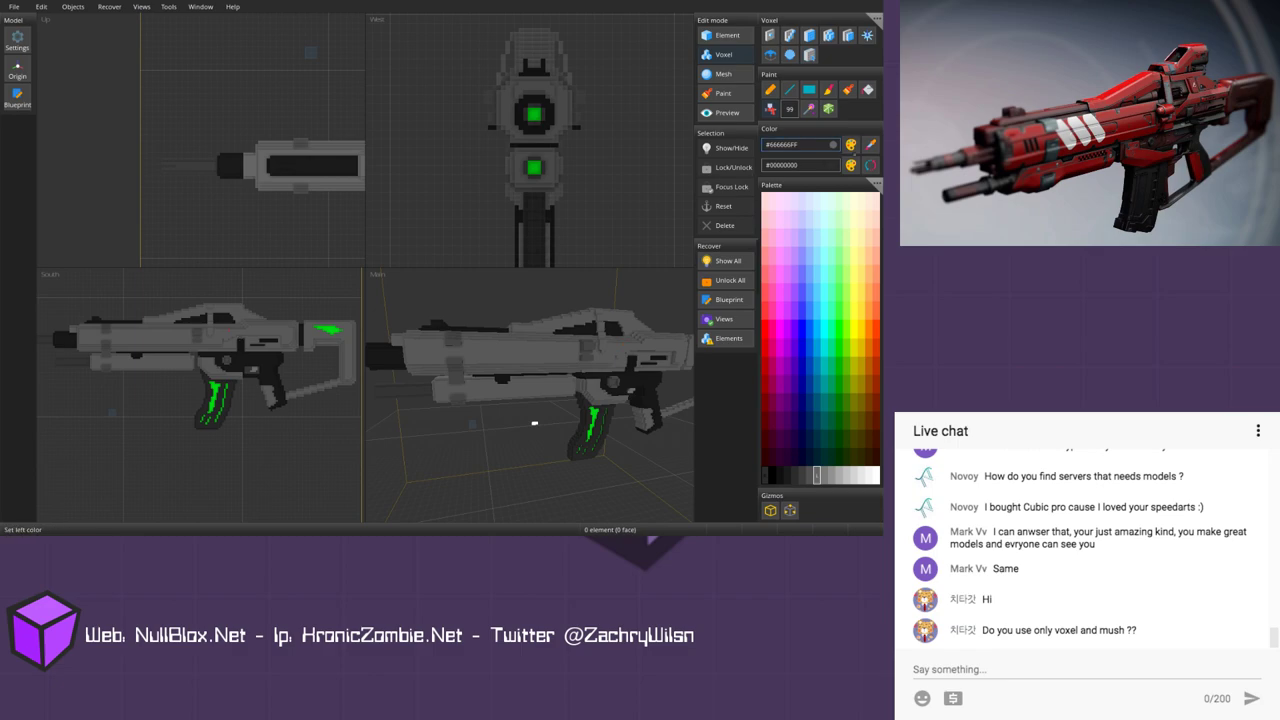
Step: Darken the paint colour to #48484D and recolour the rifle's grey body and stock with it
click(850, 144)
click(502, 208)
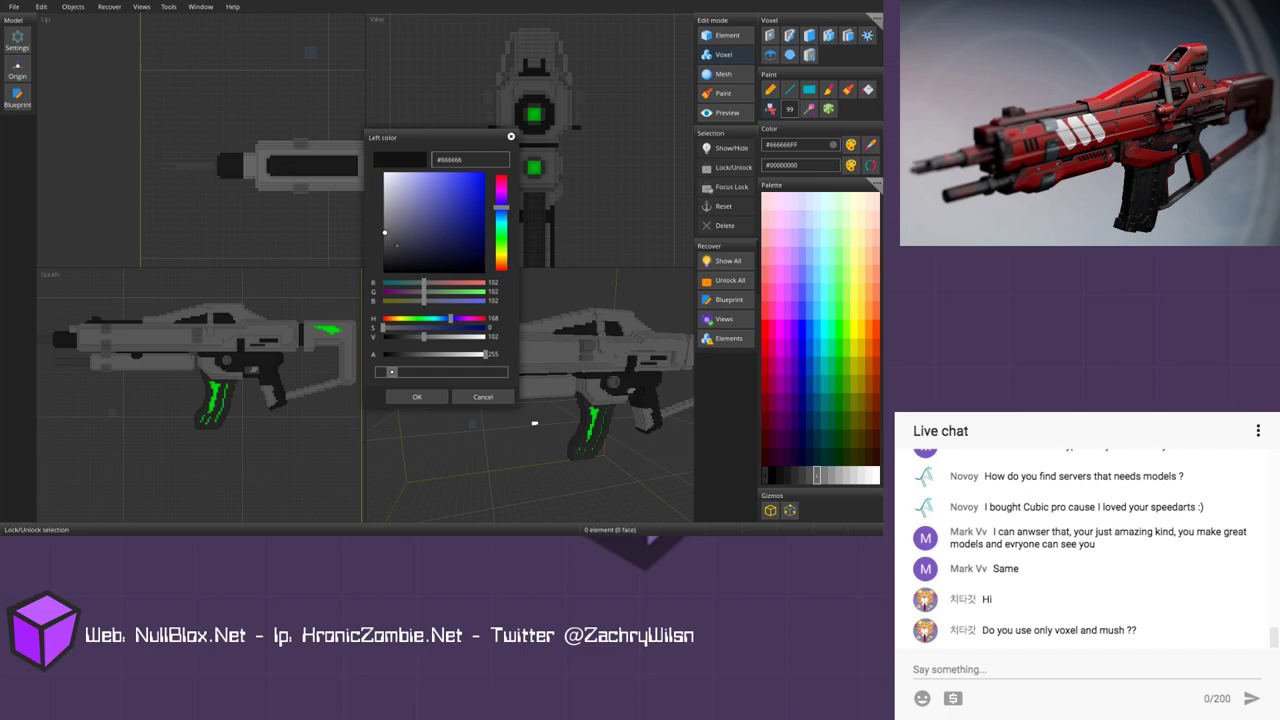
drag(384, 232, 391, 242)
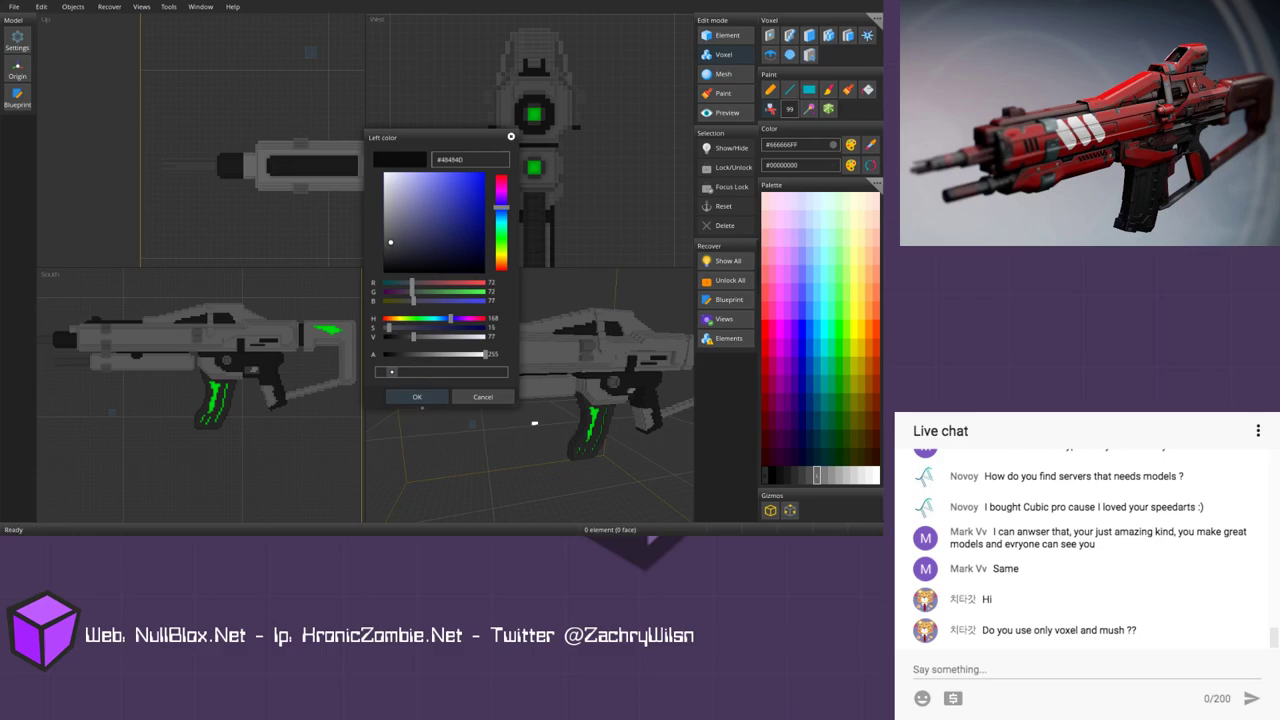
click(416, 397)
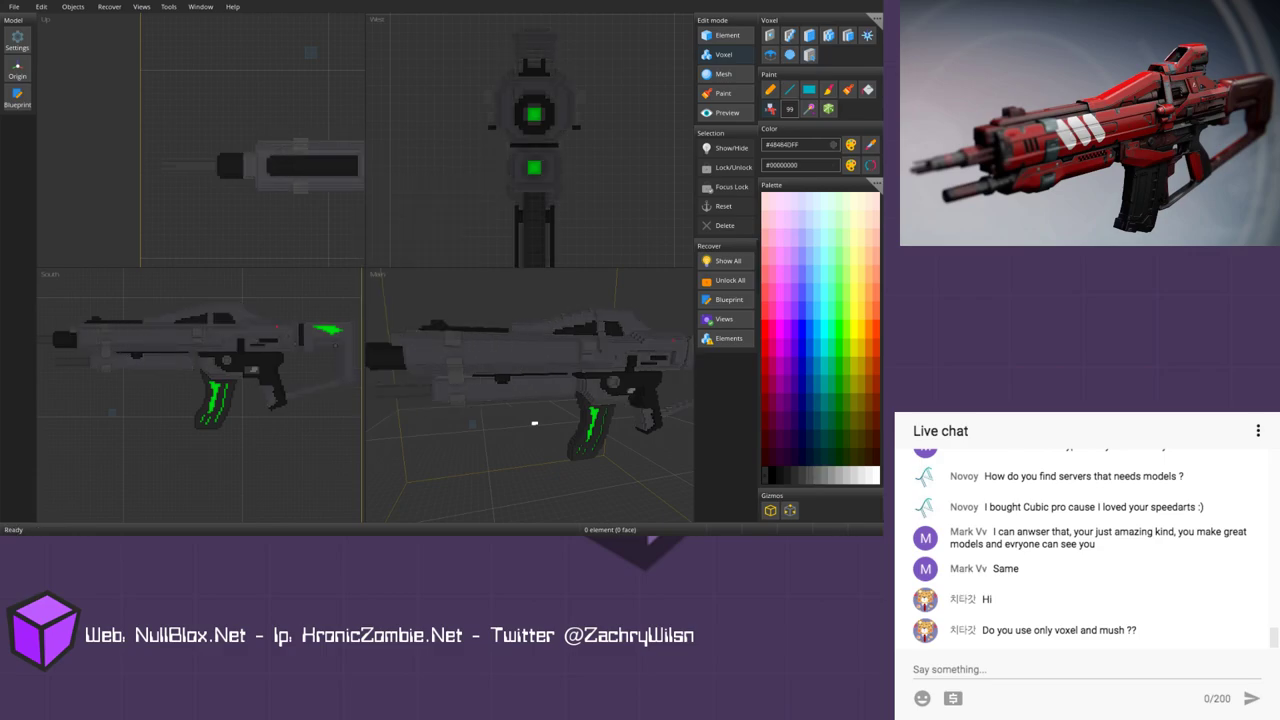
middle_drag(219, 318, 261, 326)
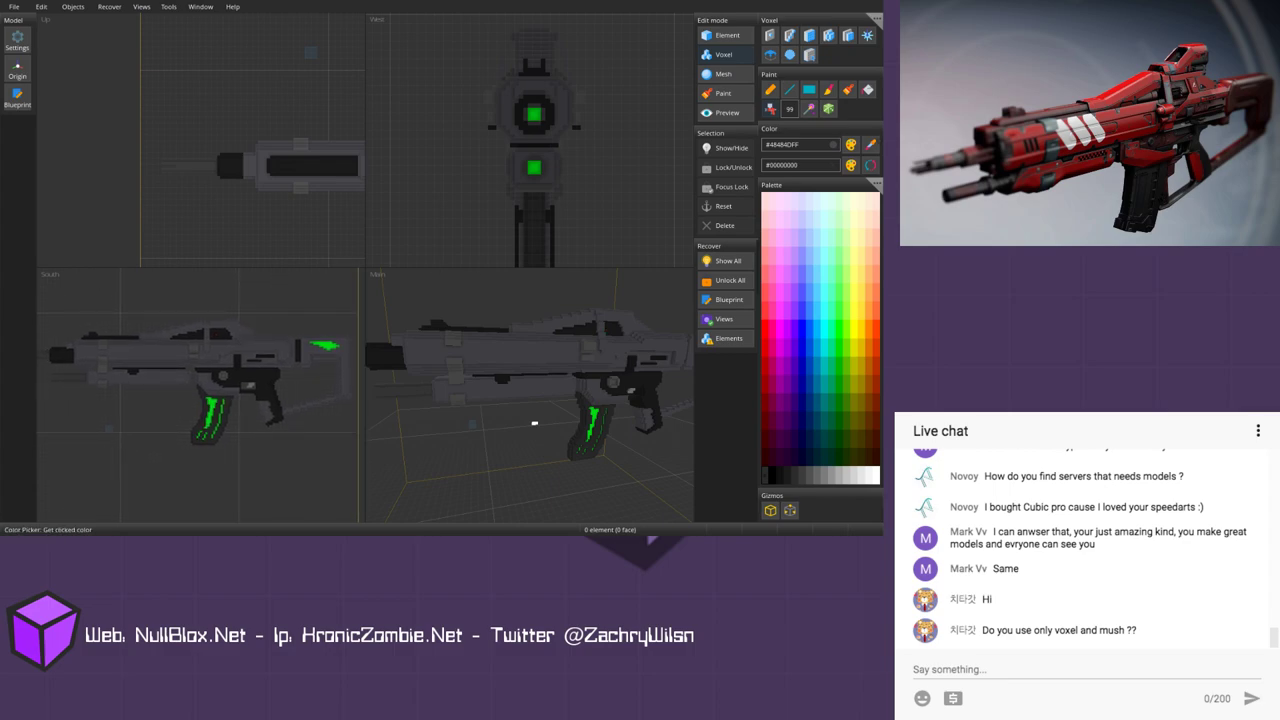
Step: Set the paint colour to the darker grey #3E3E42
click(851, 145)
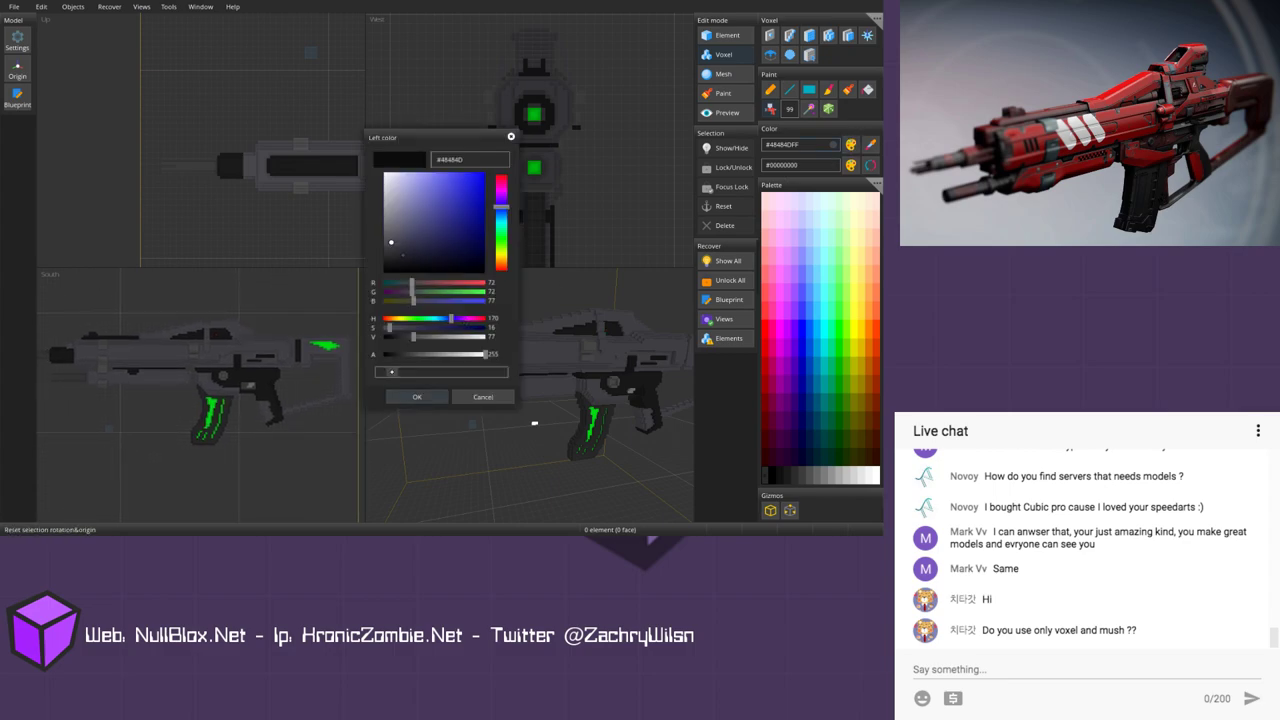
drag(413, 336, 409, 336)
click(424, 398)
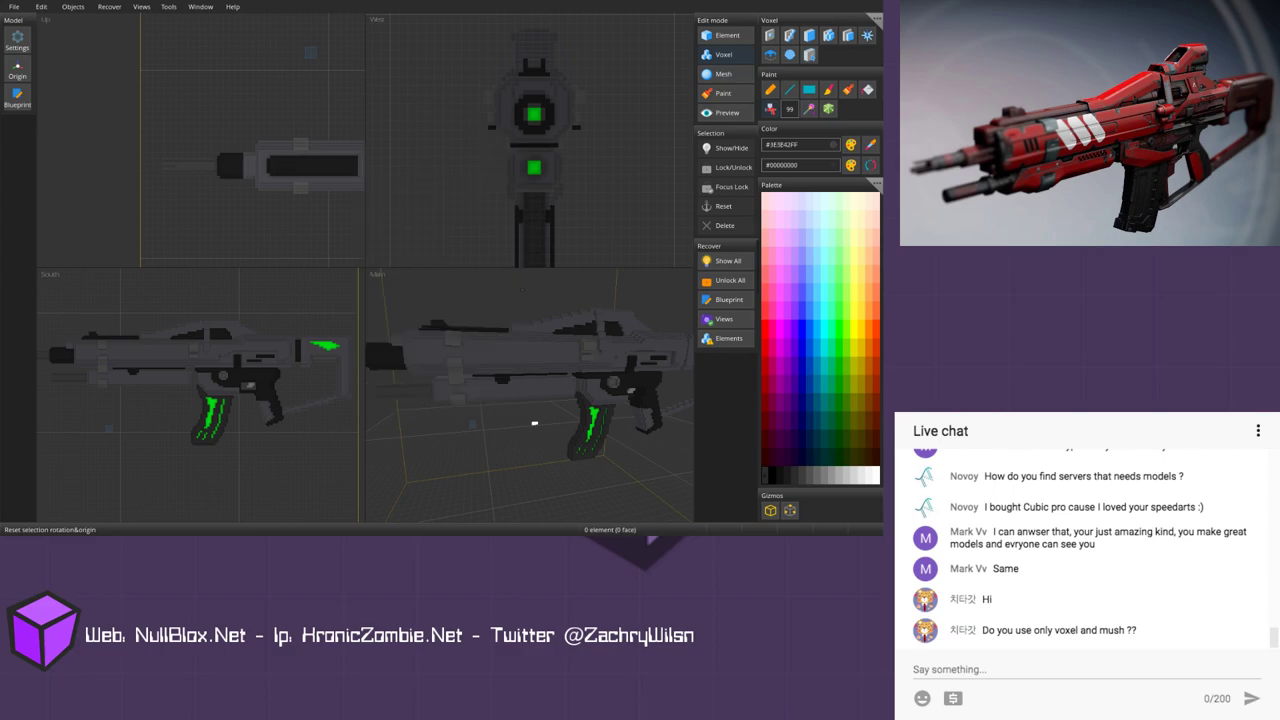
scroll(187, 370, up, 3)
scroll(155, 380, up, 4)
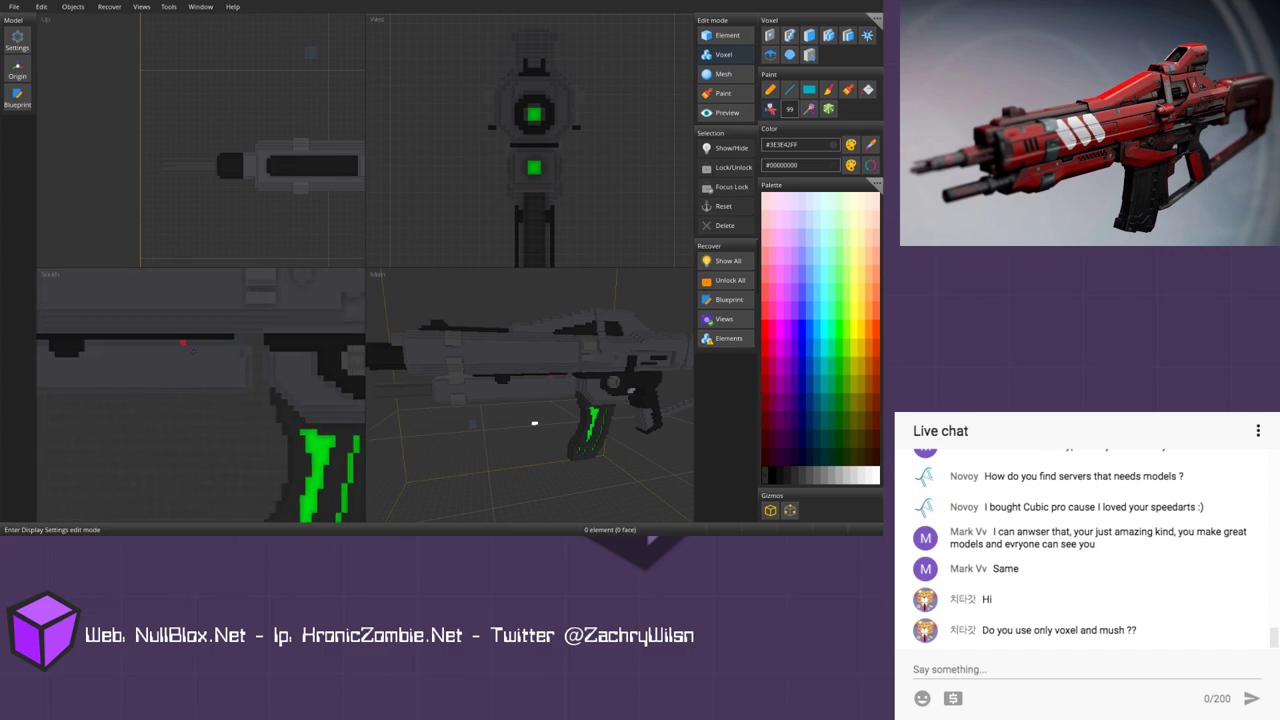
scroll(222, 356, up, 2)
scroll(200, 395, down, 3)
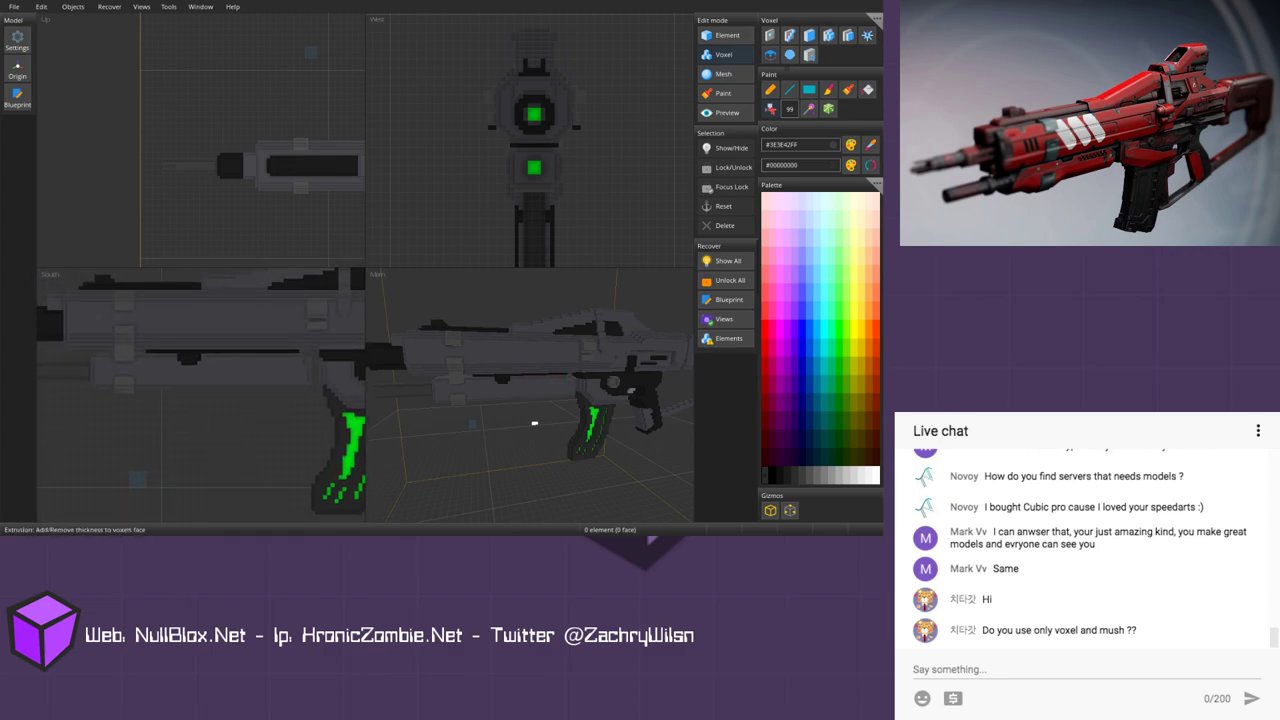
Step: Flood-fill the thin lower strut between the grip and the stock with #3E3E42
scroll(274, 382, down, 2)
middle_drag(350, 422, 224, 365)
scroll(290, 367, down, 2)
middle_drag(534, 423, 385, 398)
scroll(557, 383, up, 3)
middle_drag(562, 380, 563, 383)
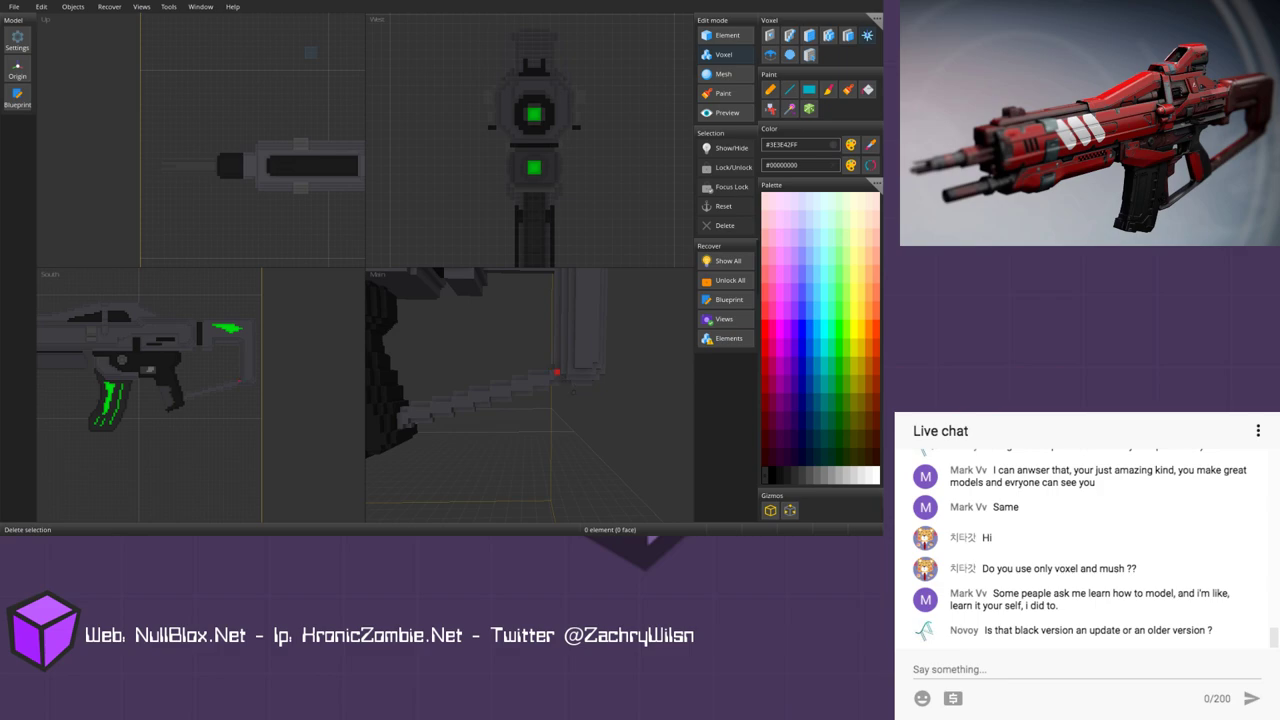
click(868, 89)
click(488, 394)
Step: Flood-fill the vertical strip across the upper body's dark opening with #3E3E42
scroll(200, 395, down, 1)
middle_drag(200, 395, 274, 413)
scroll(207, 382, up, 1)
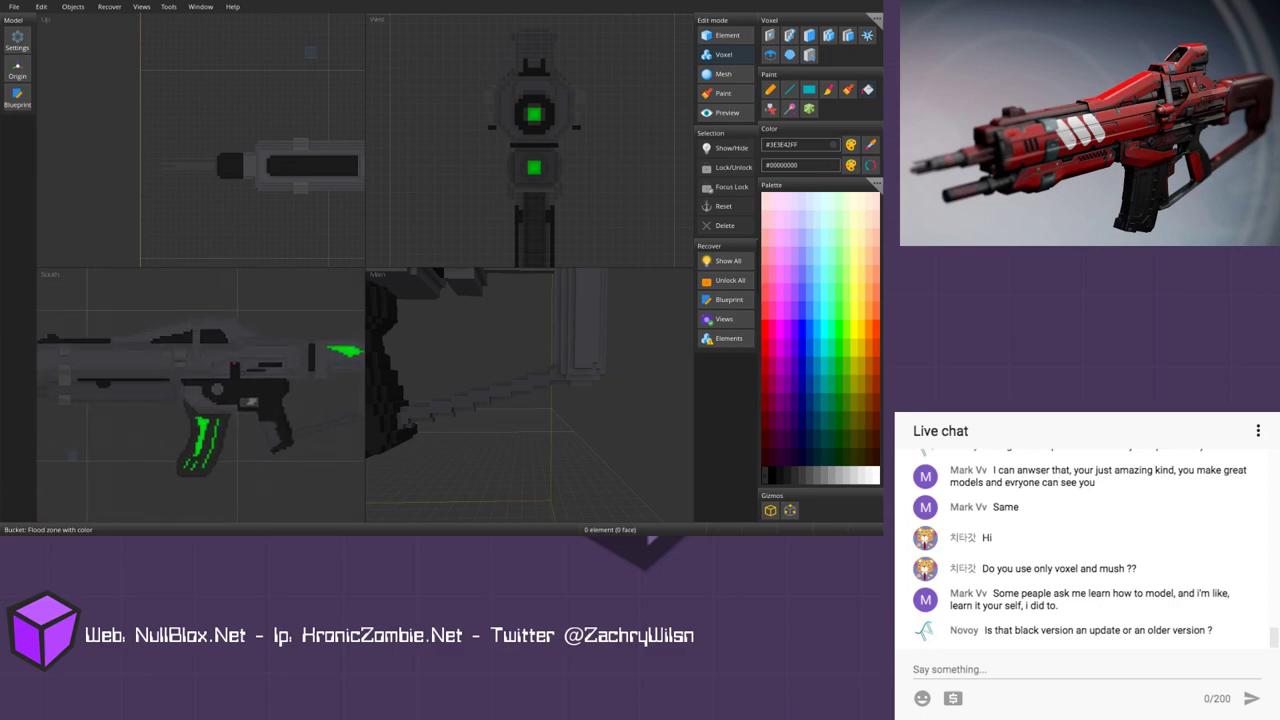
scroll(255, 378, up, 5)
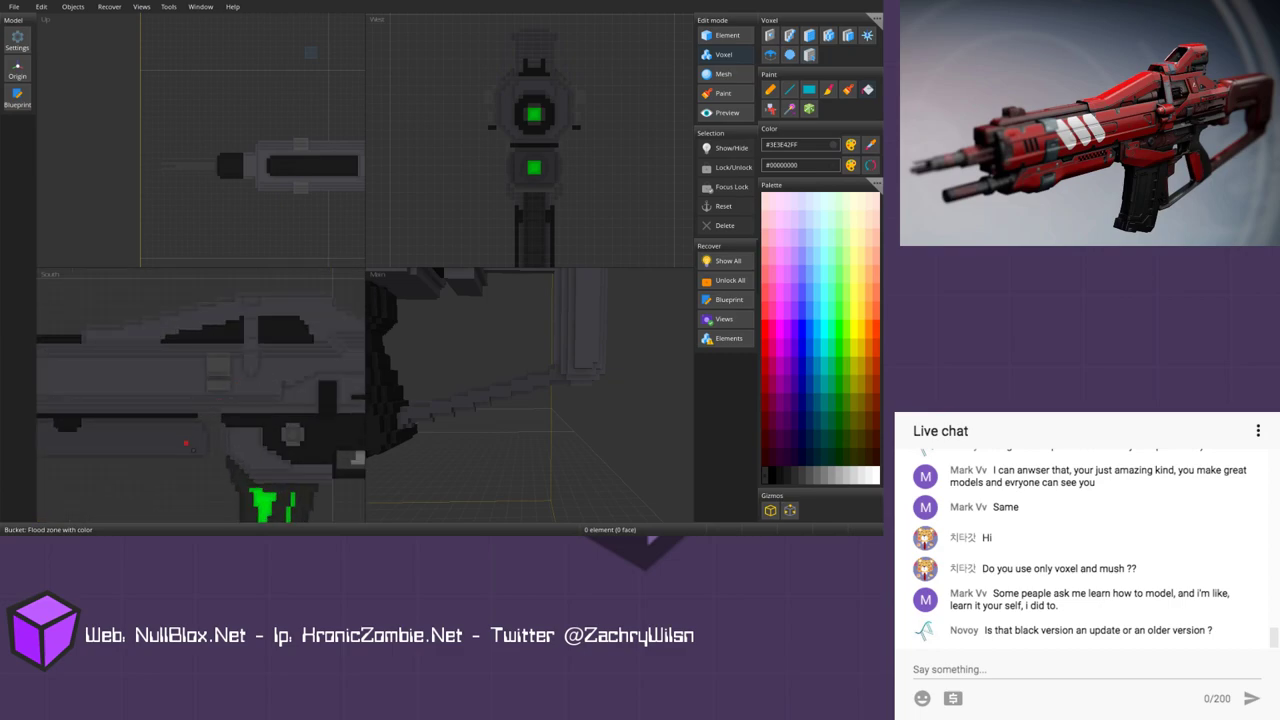
middle_drag(480, 303, 550, 330)
click(581, 365)
middle_drag(582, 374, 598, 389)
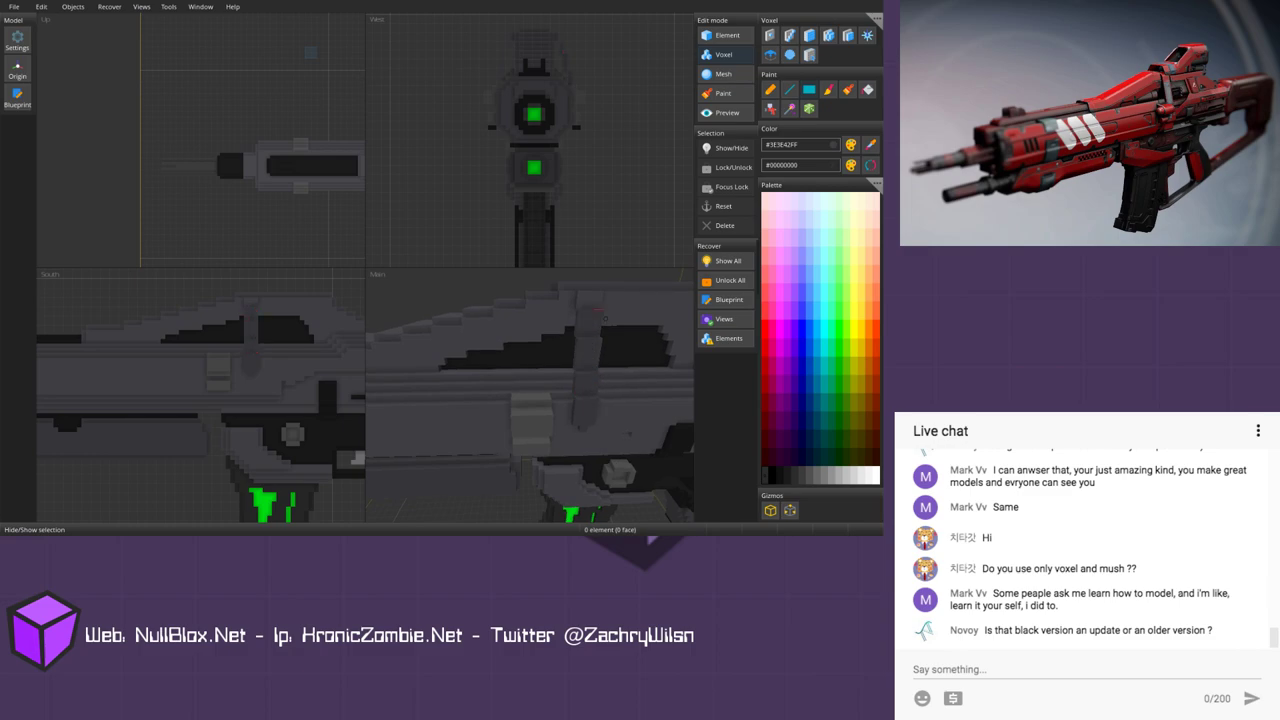
scroll(583, 314, down, 4)
mouse_move(583, 314)
middle_down()
mouse_move(640, 325)
mouse_move(593, 321)
mouse_move(574, 366)
middle_up()
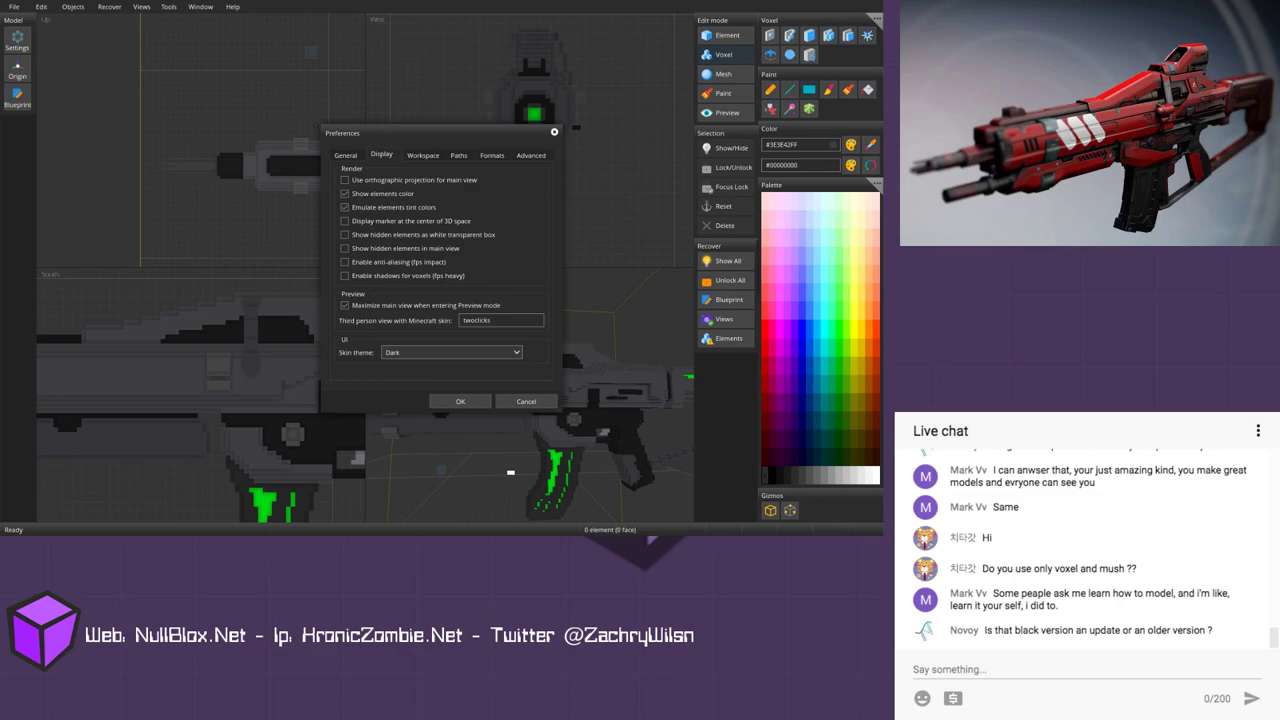
Step: Review the display preferences, including the Minecraft preview skin and the interface theme, and accept them with the Dark theme
drag(440, 133, 415, 122)
click(168, 6)
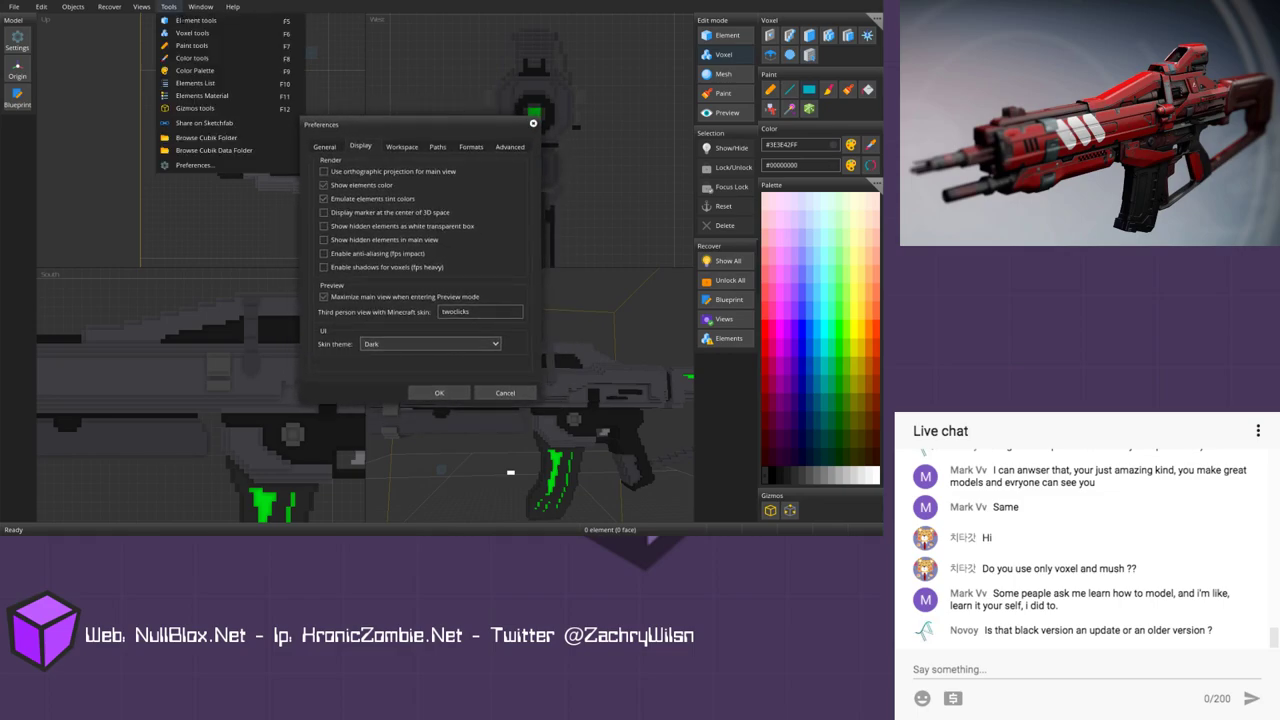
click(192, 165)
drag(372, 129, 361, 129)
double_click(475, 316)
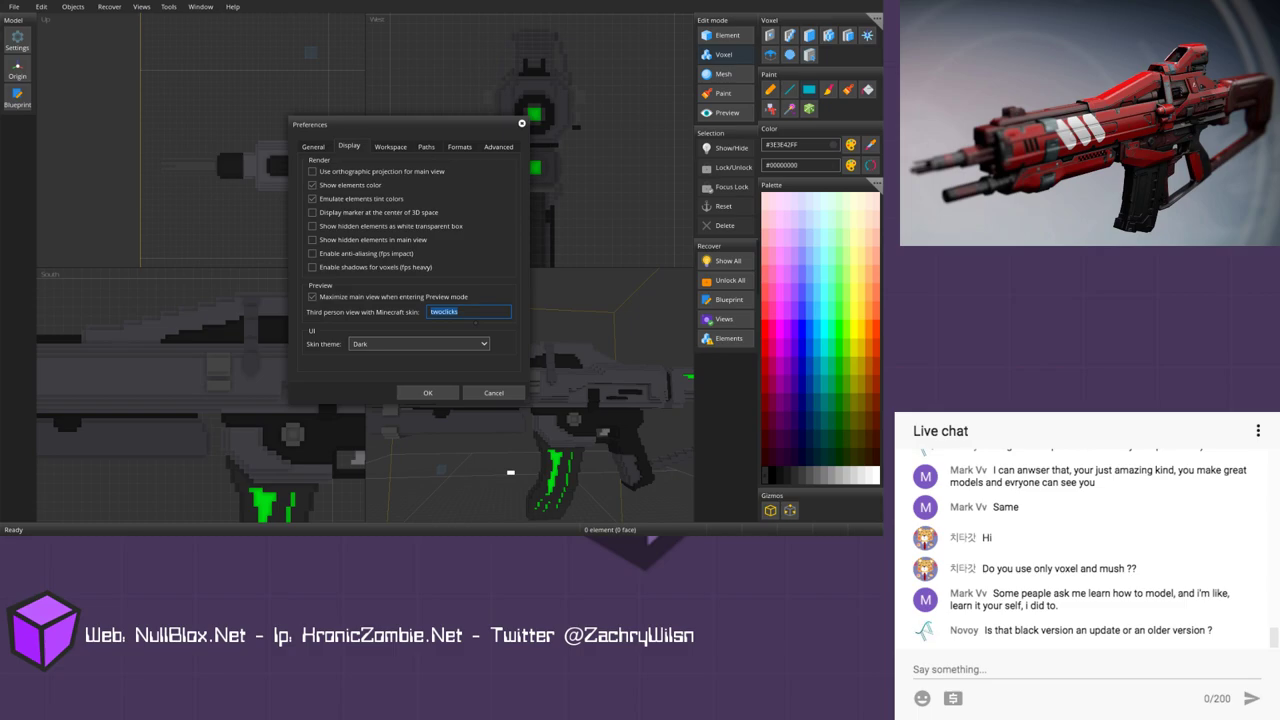
click(377, 345)
click(371, 370)
click(427, 392)
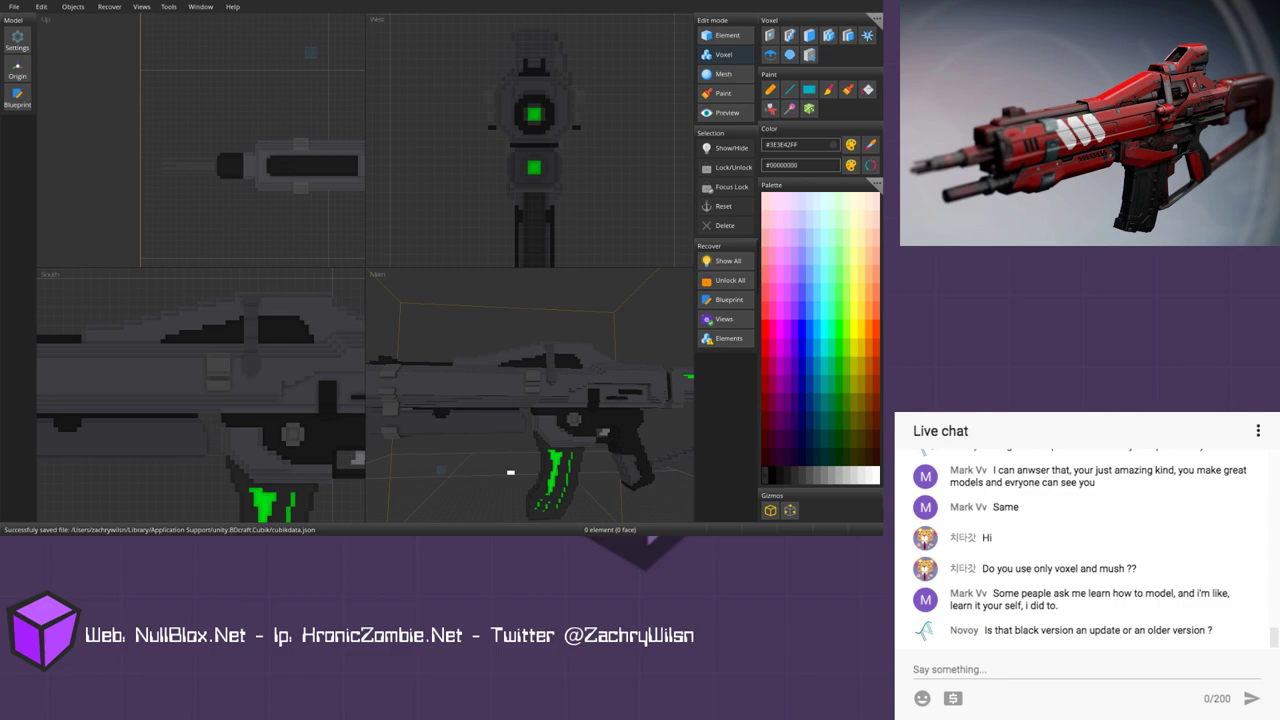
Step: Darken the paint colour to #38383C and ready the flood-fill tool for recolouring the rifle's side
scroll(510, 472, down, 5)
mouse_move(536, 440)
middle_down()
mouse_move(508, 433)
mouse_move(549, 437)
mouse_move(590, 414)
mouse_move(614, 424)
mouse_move(543, 441)
middle_up()
scroll(543, 443, up, 2)
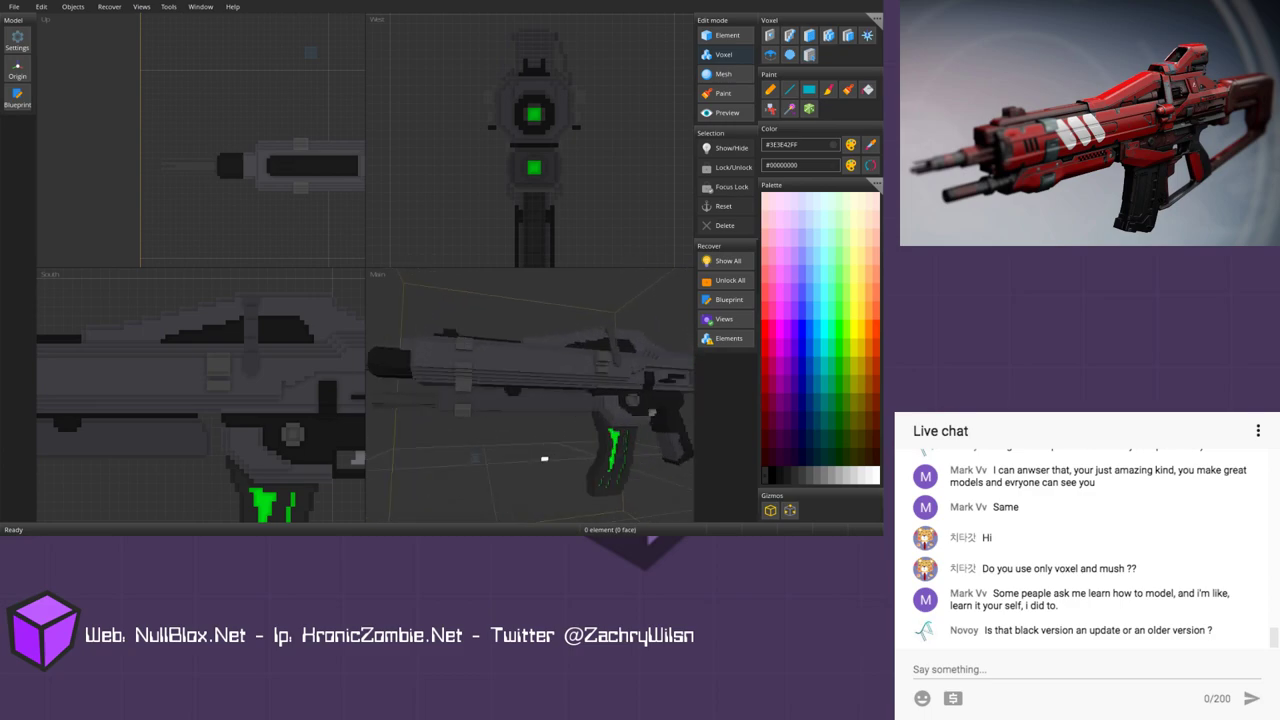
scroll(530, 396, up, 3)
scroll(530, 396, down, 1)
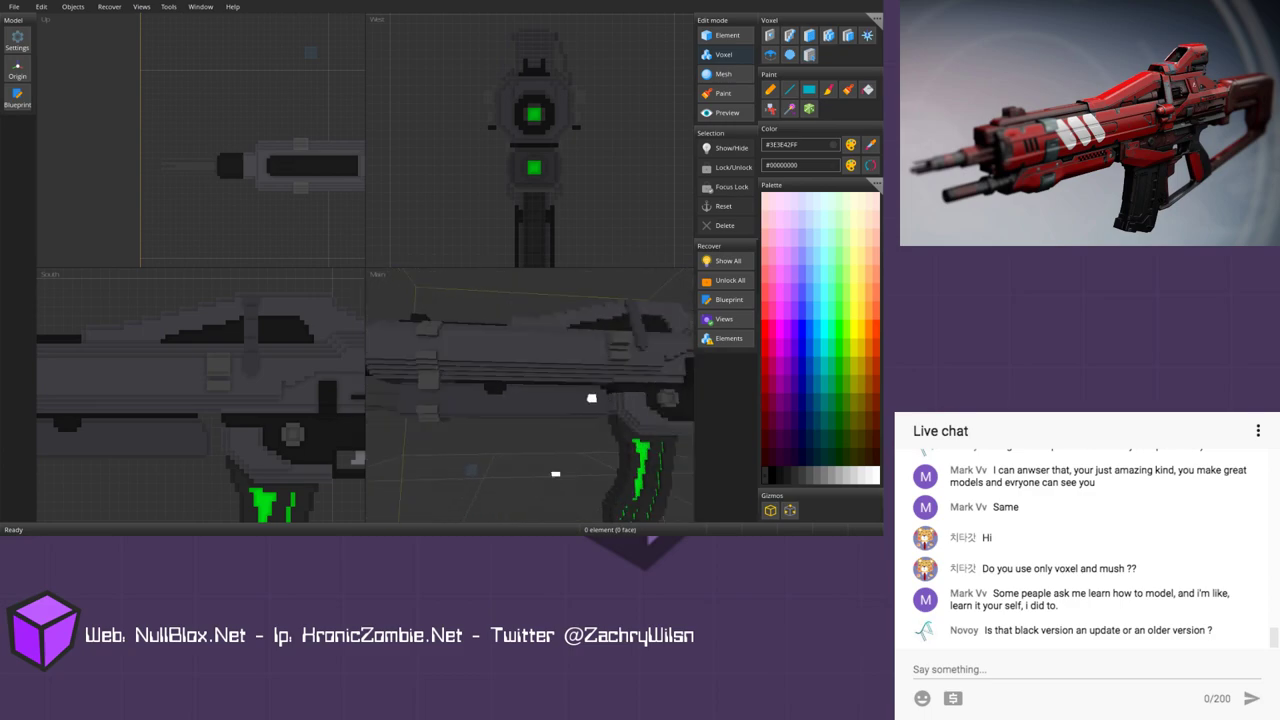
click(850, 144)
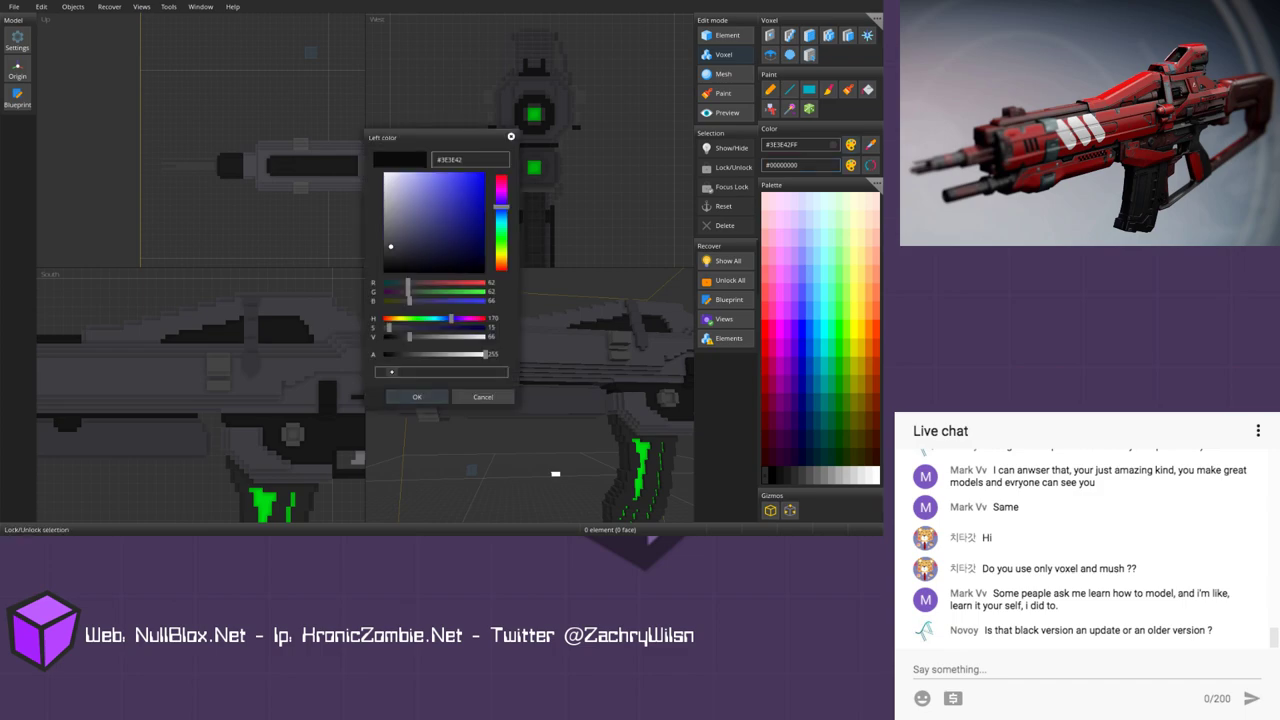
drag(409, 336, 406, 336)
click(433, 394)
click(868, 89)
scroll(205, 404, down, 2)
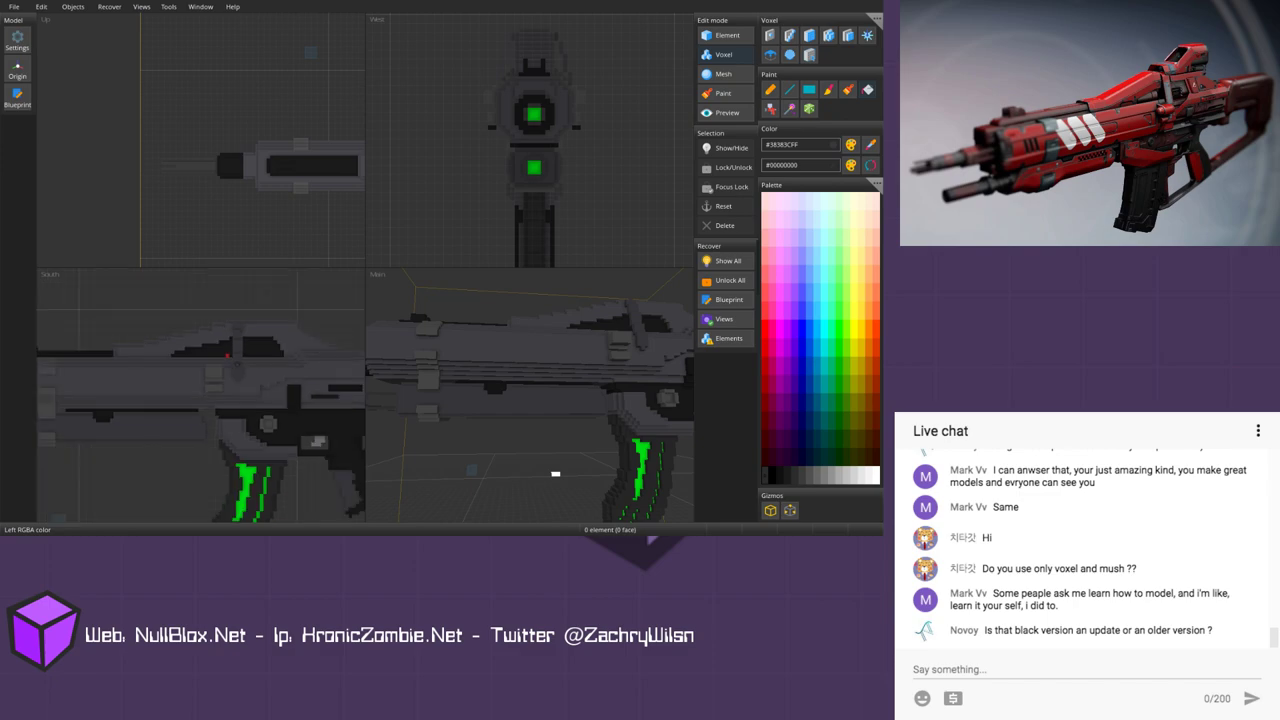
middle_drag(172, 439, 204, 407)
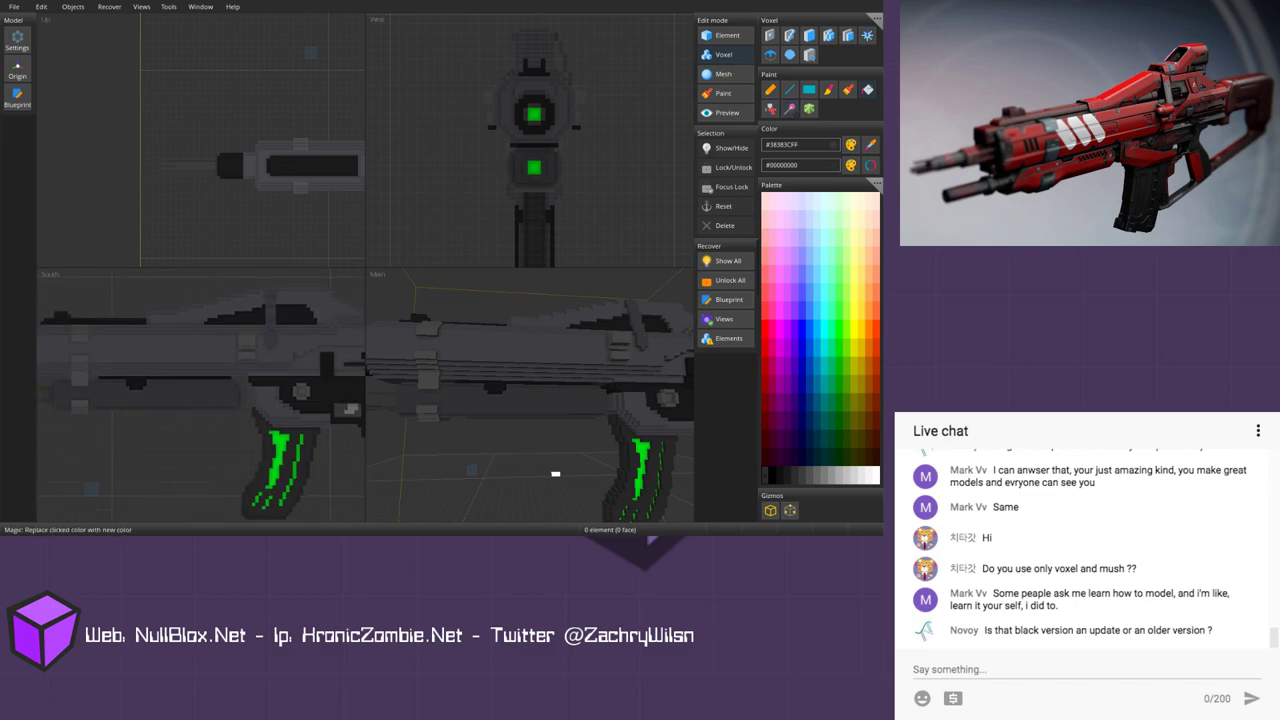